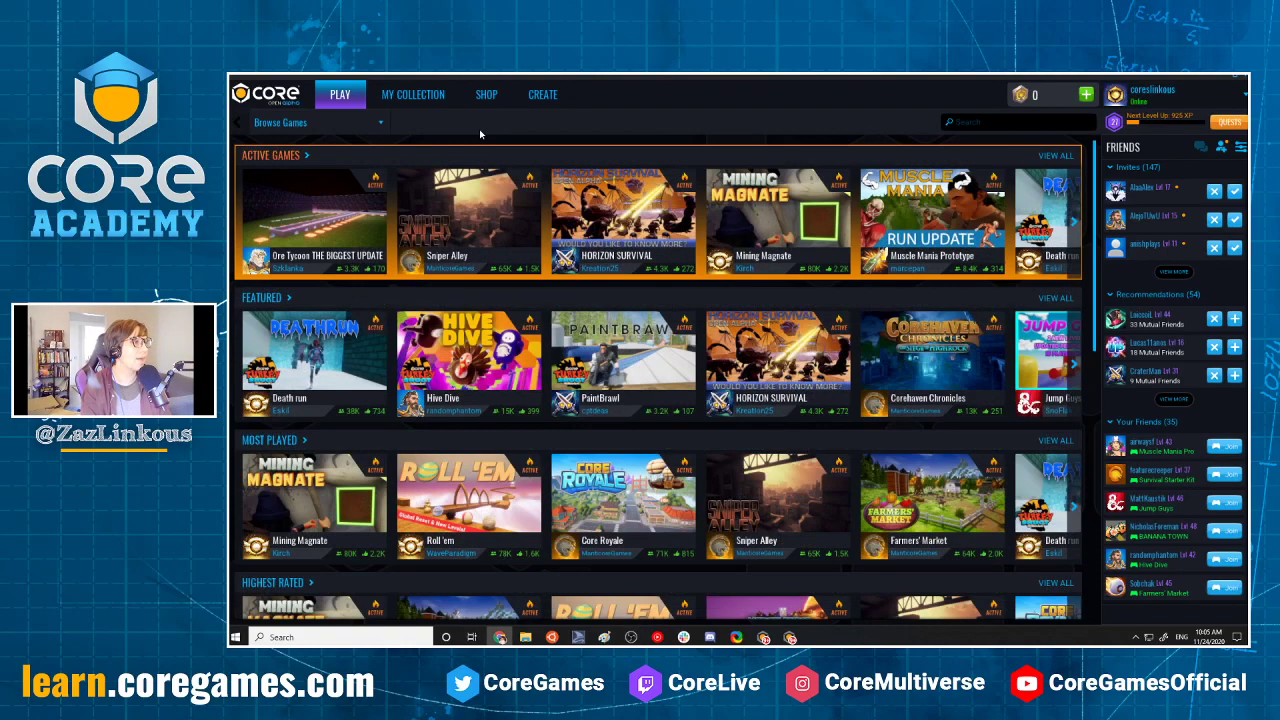
# Create a new empty third-person project named ThingsIDidntKnow.
pyautogui.click(542, 94)
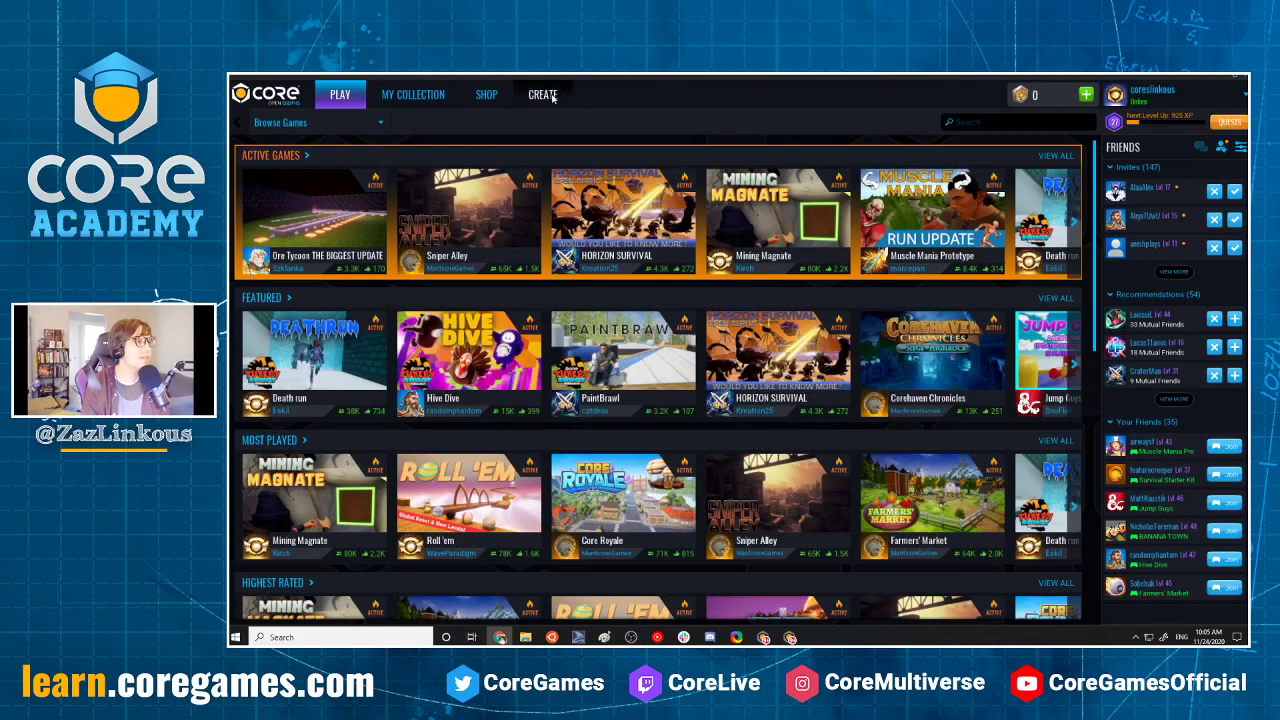
pyautogui.click(665, 121)
pyautogui.click(520, 471)
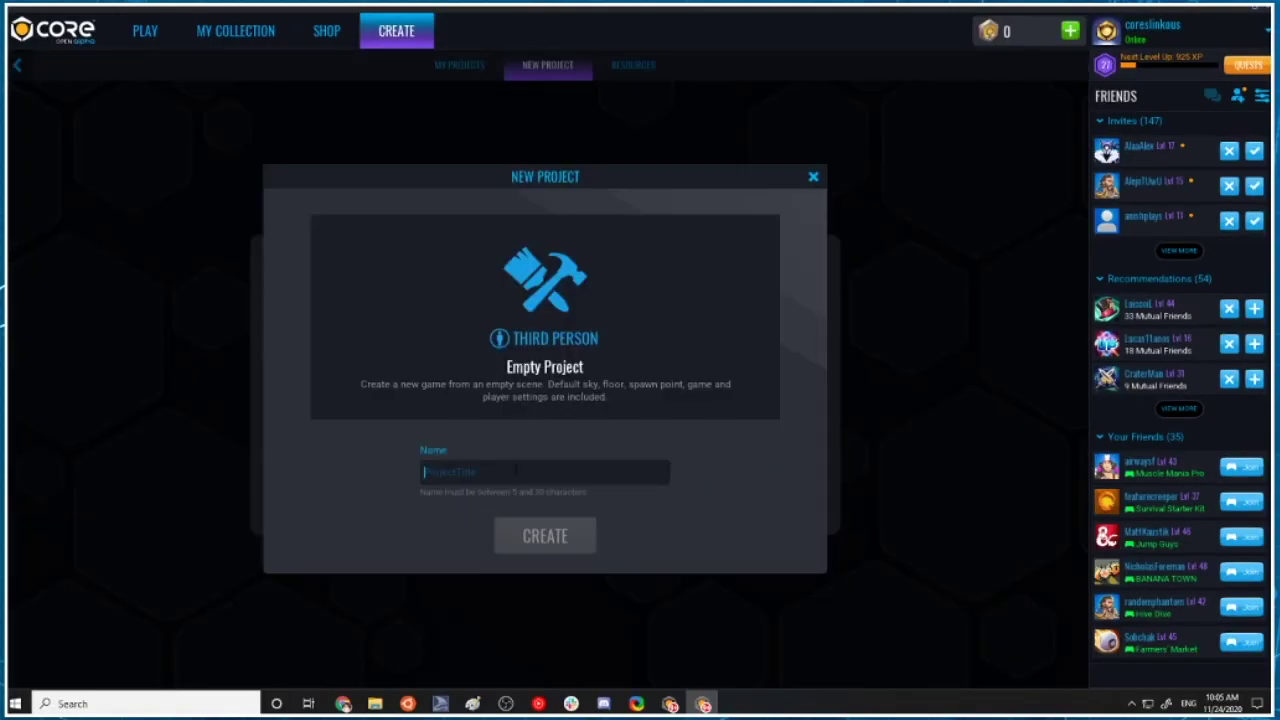
pyautogui.write('ThingsIDidntKnow')
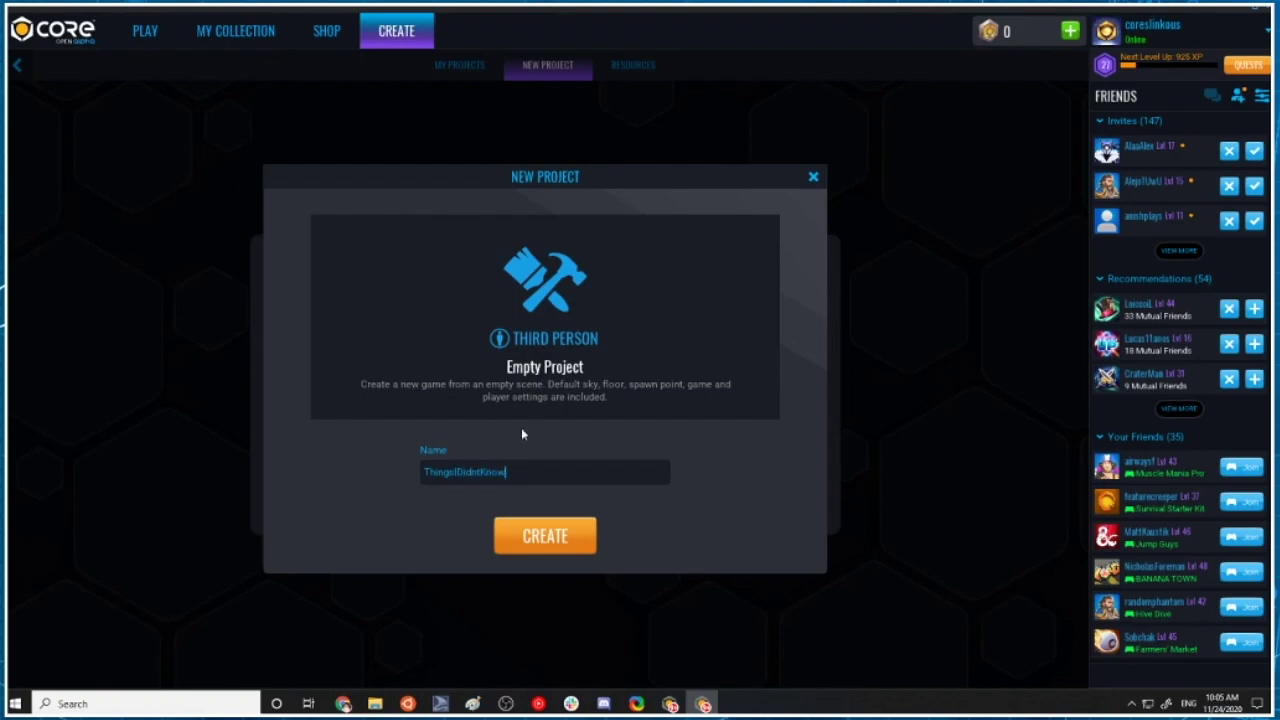
pyautogui.click(570, 536)
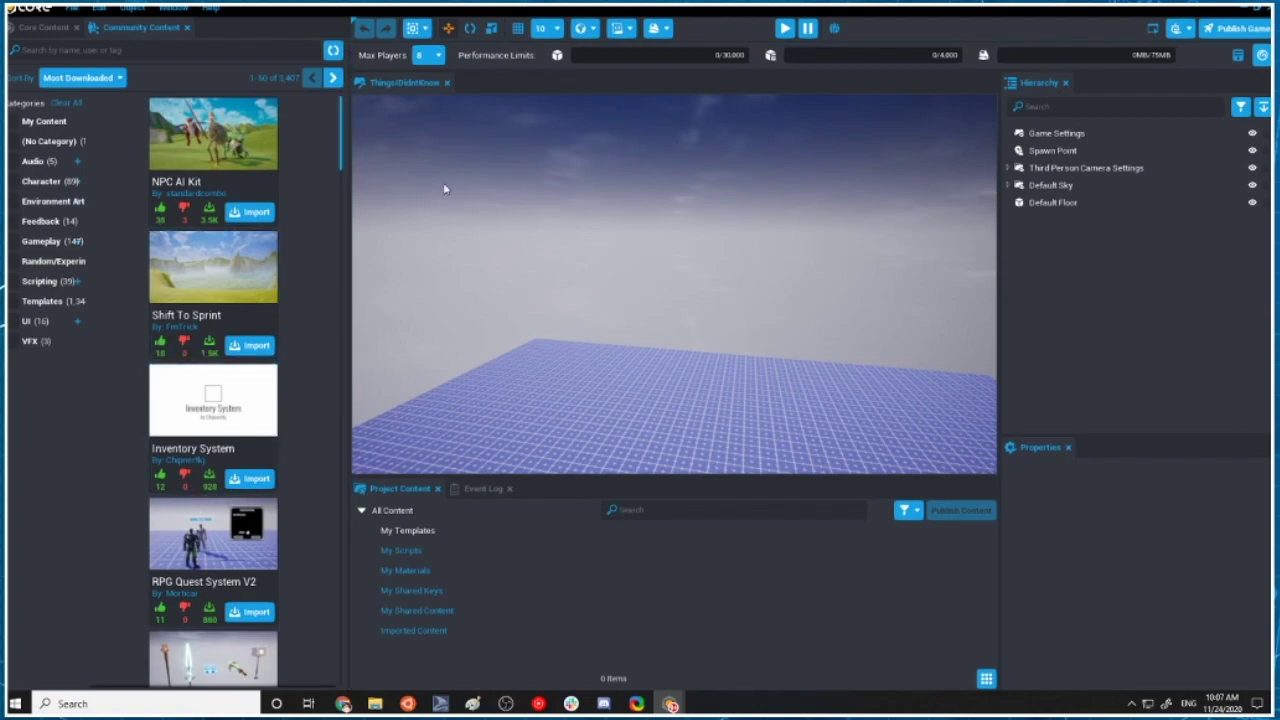
# Show the ThingsIDidntKnow project's folder in File Explorer and maximize the window.
pyautogui.click(174, 7)
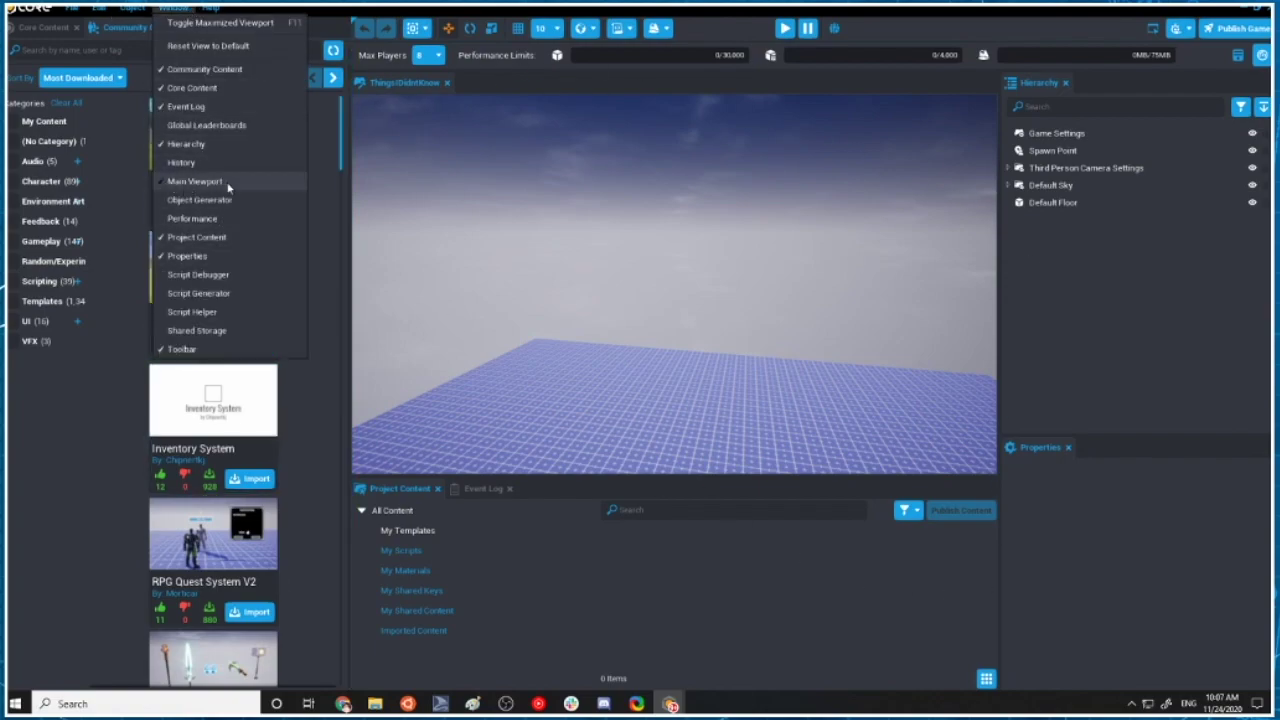
pyautogui.click(651, 141)
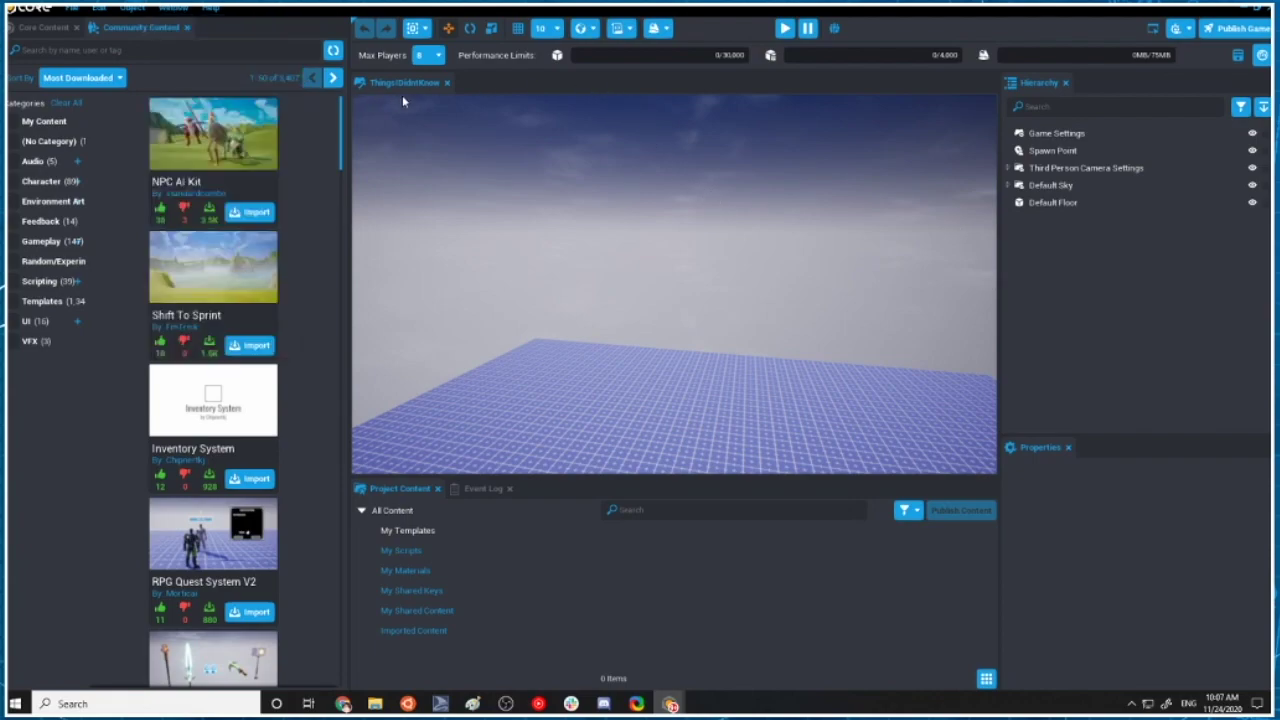
pyautogui.click(72, 8)
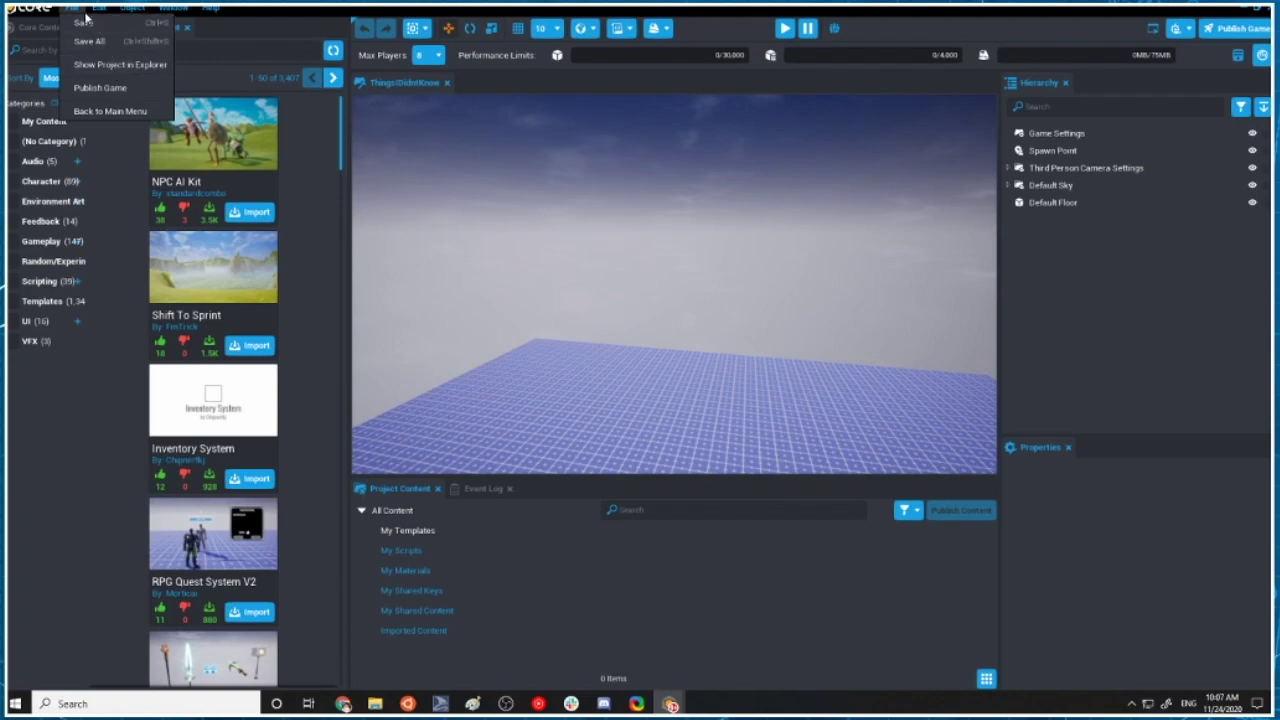
pyautogui.click(112, 65)
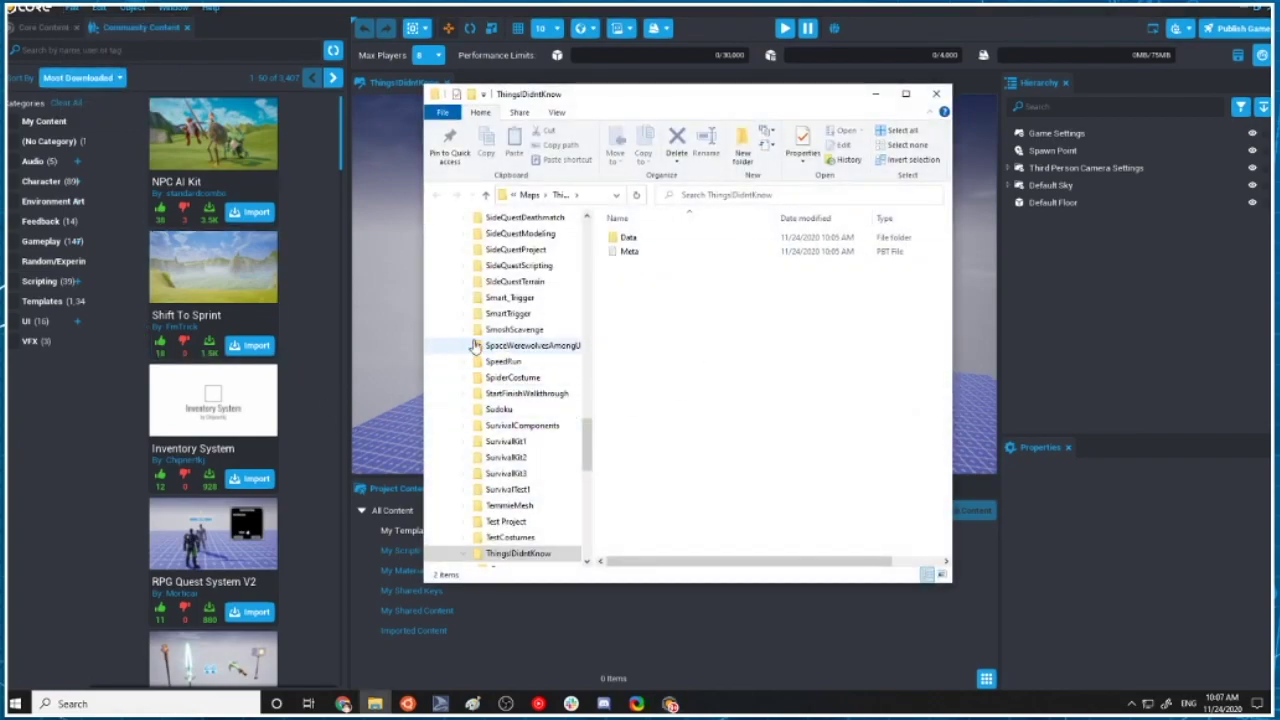
pyautogui.click(906, 93)
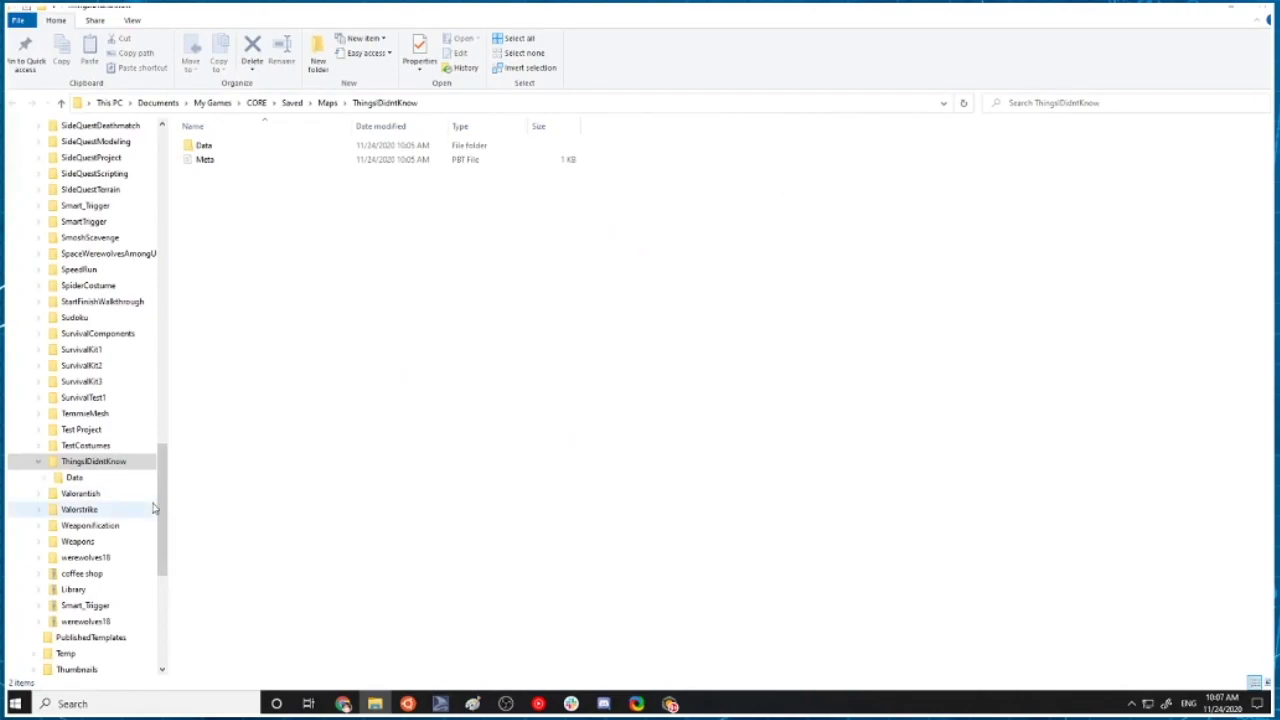
# Examine the list of project folders stored under the Maps folder in the folder tree.
pyautogui.scroll(2, 140, 434)
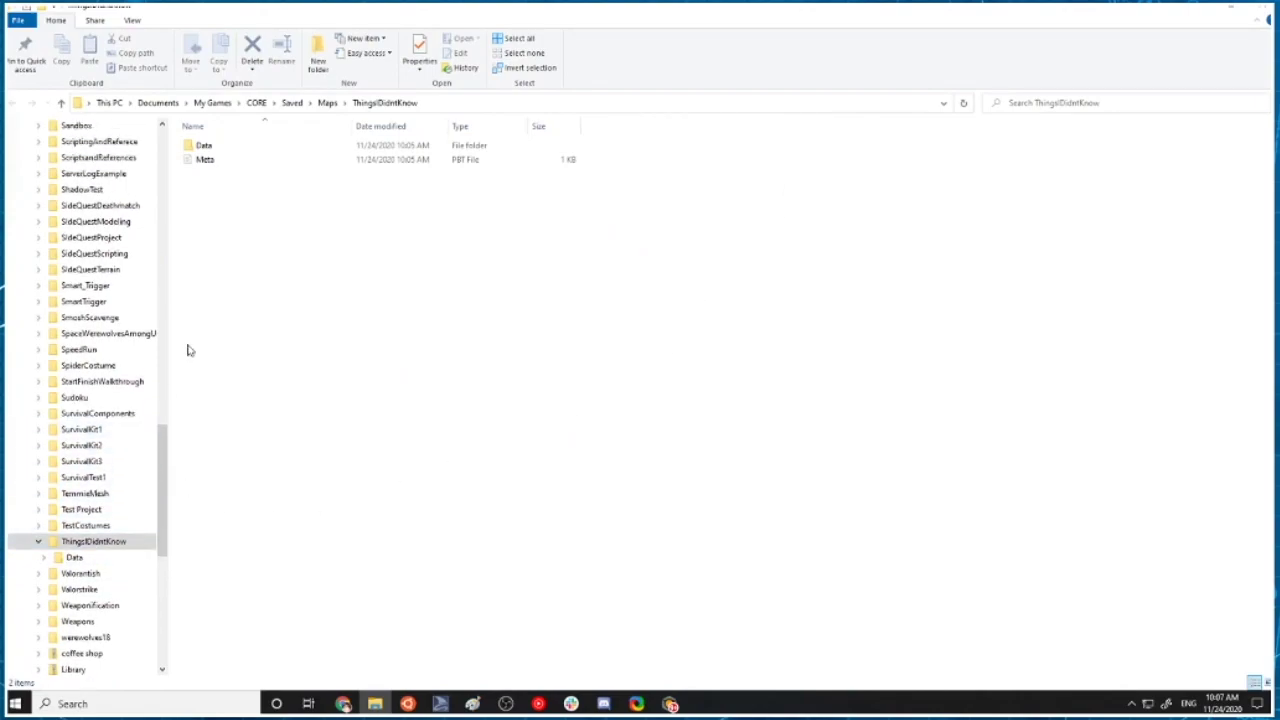
pyautogui.click(297, 104)
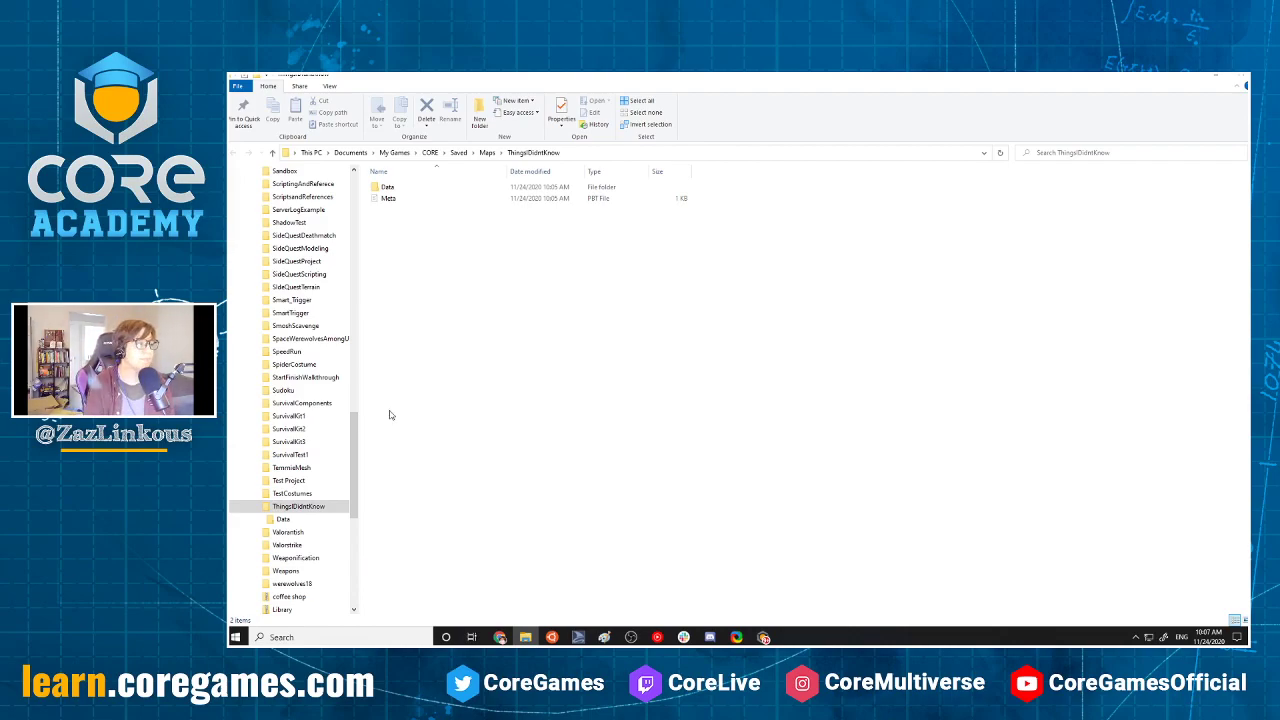
pyautogui.scroll(2, 302, 275)
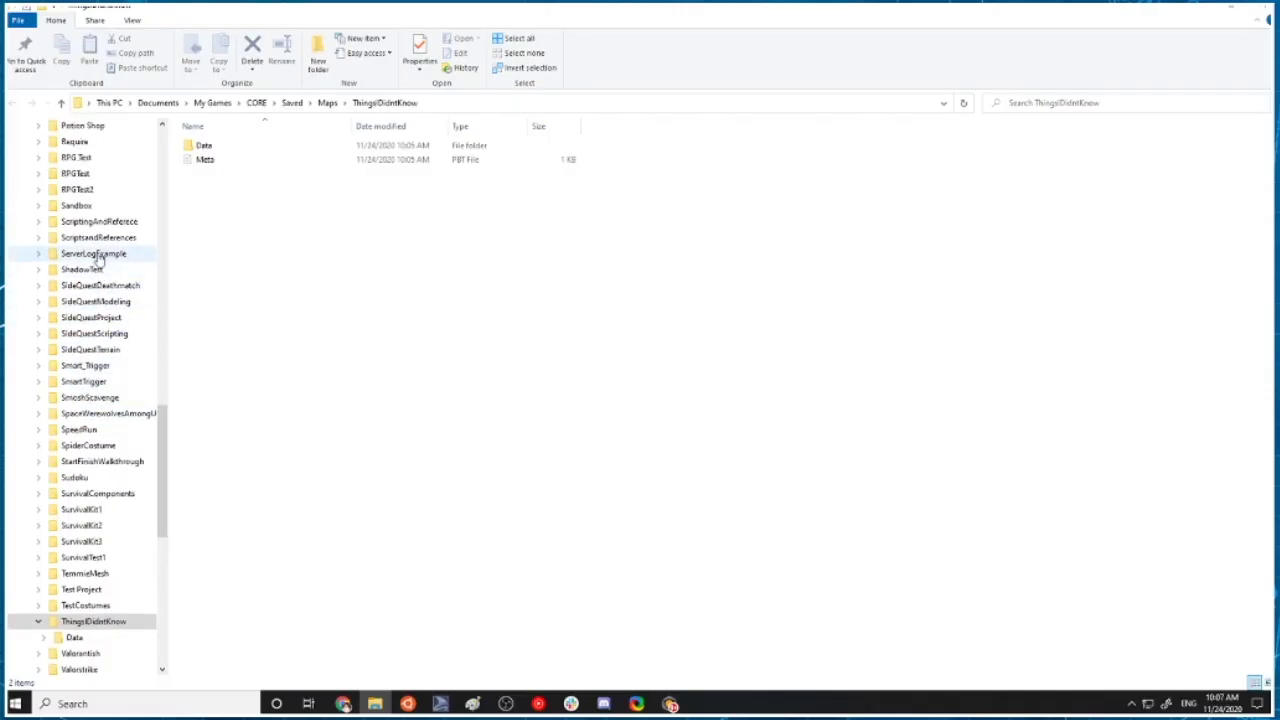
pyautogui.scroll(5, 97, 258)
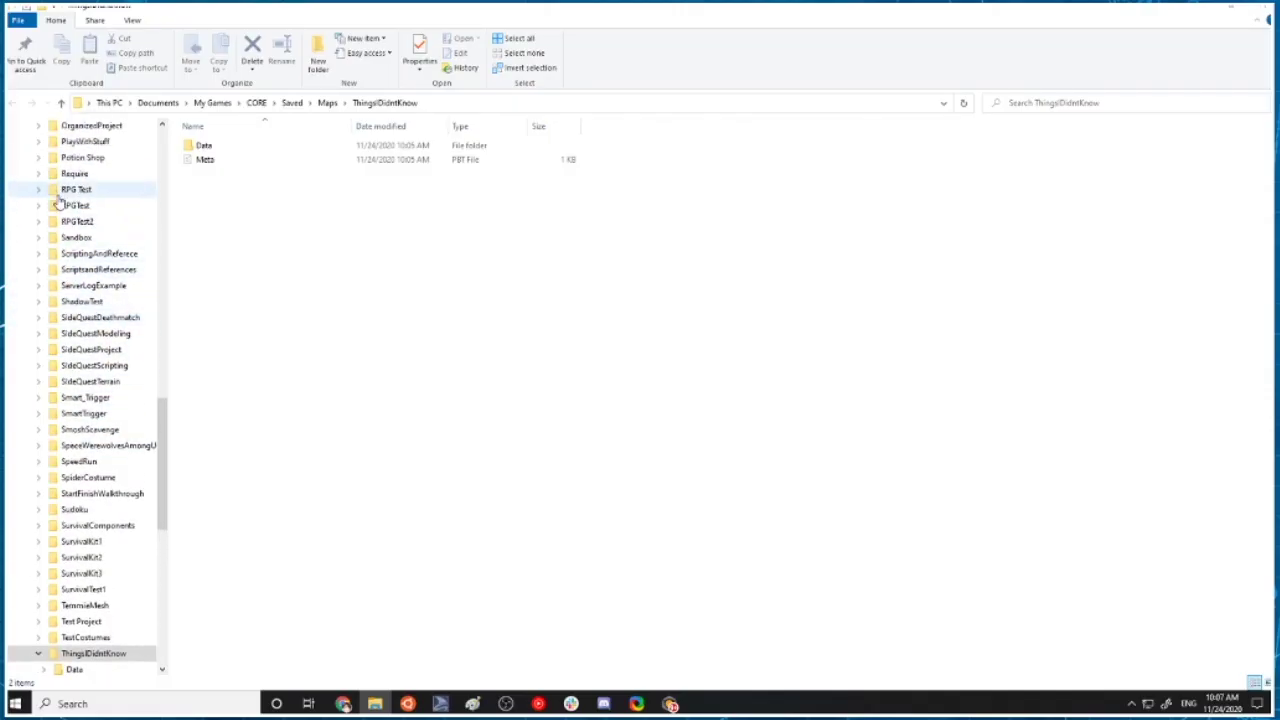
pyautogui.scroll(8, 88, 165)
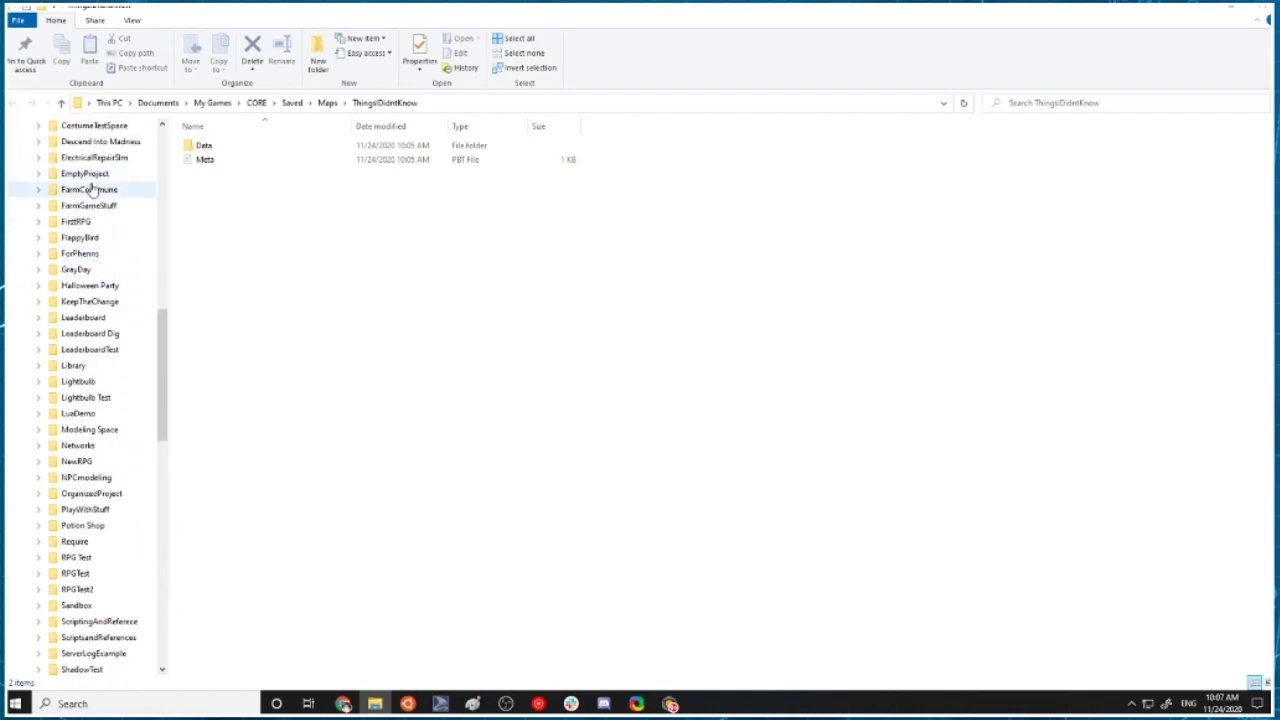
pyautogui.scroll(-1, 87, 194)
pyautogui.scroll(4, 80, 208)
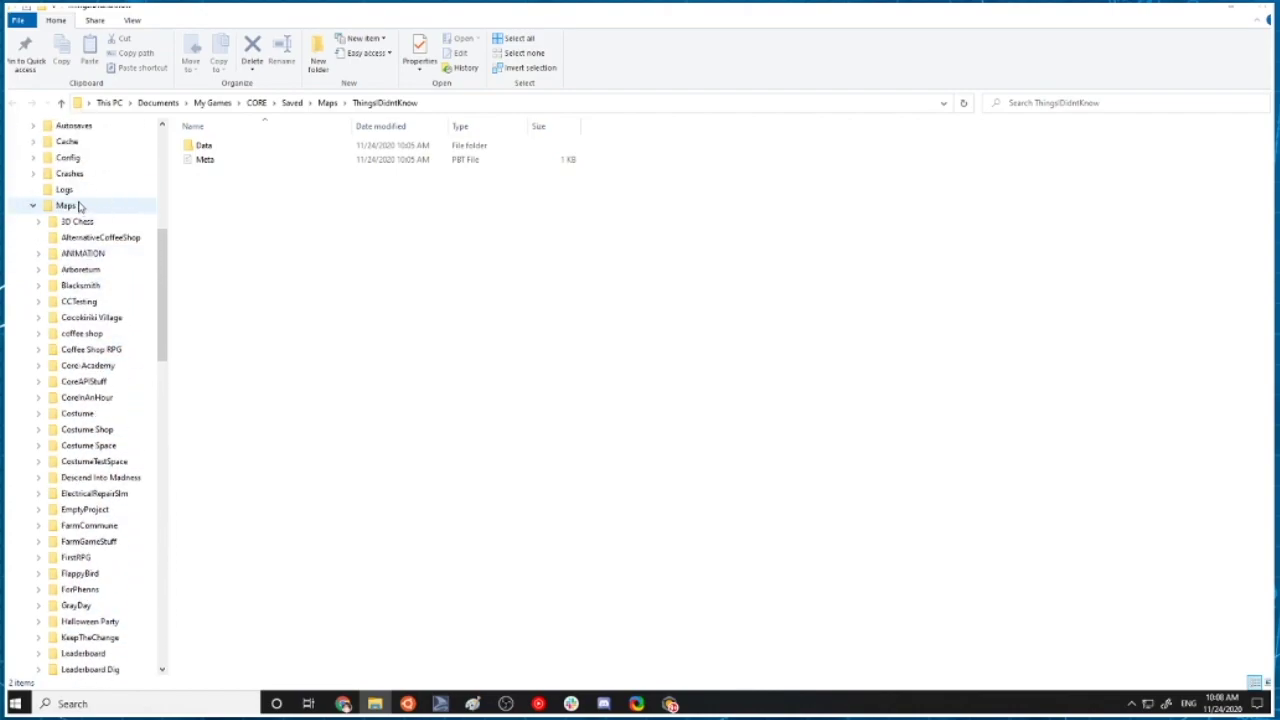
pyautogui.scroll(-4, 84, 215)
pyautogui.scroll(-2, 84, 224)
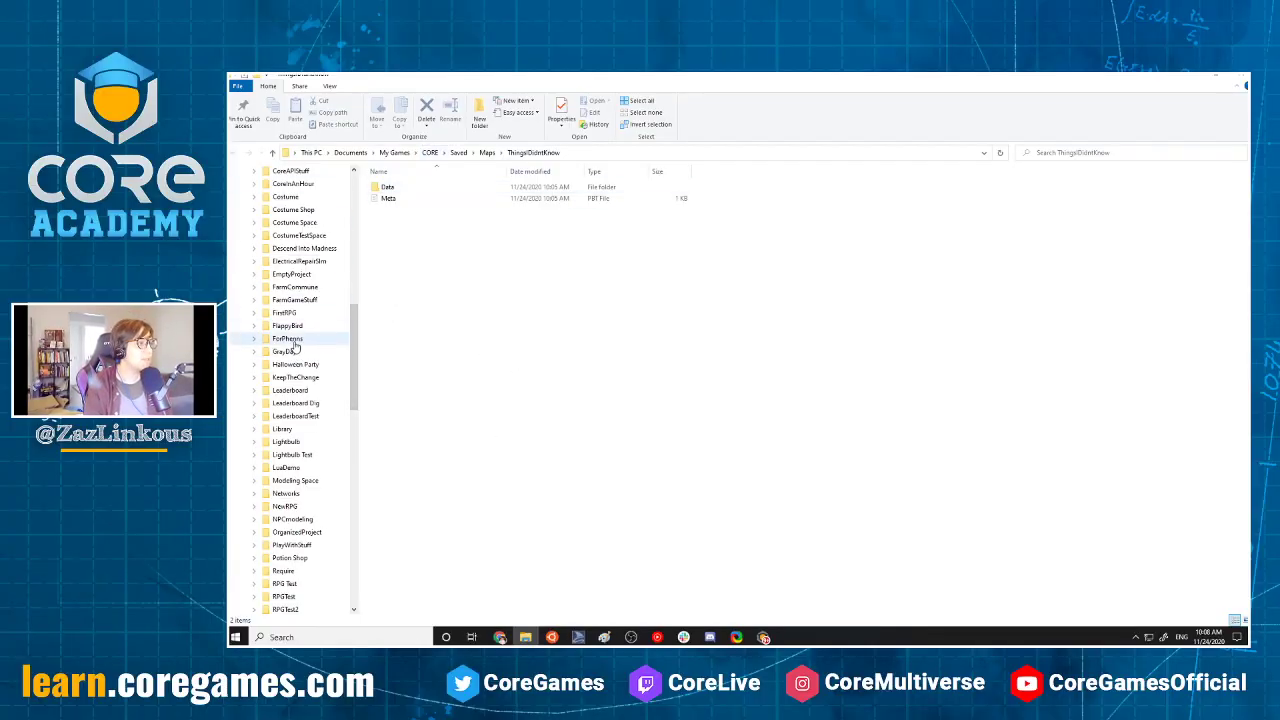
# Look into a few other project folders, including KeepTheChange, Leaderboard, Leaderboard Dig and NPCmodeling.
pyautogui.click(295, 377)
pyautogui.click(290, 390)
pyautogui.click(284, 404)
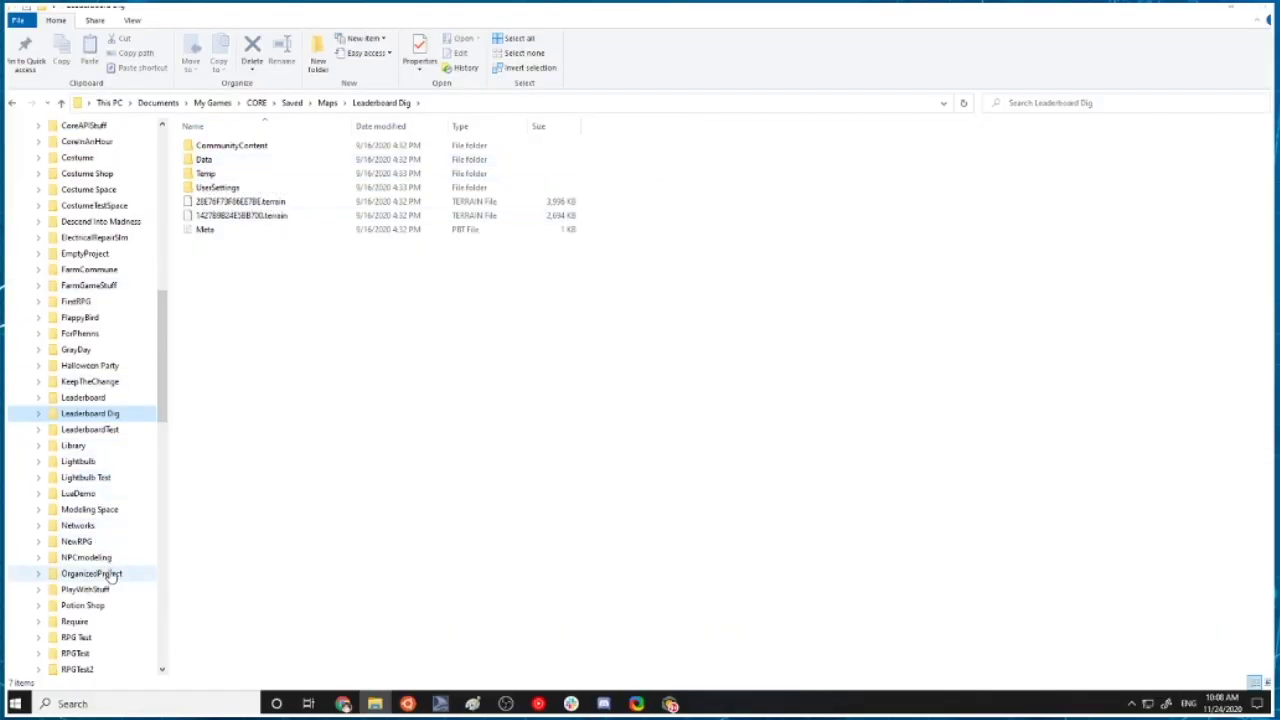
pyautogui.click(96, 559)
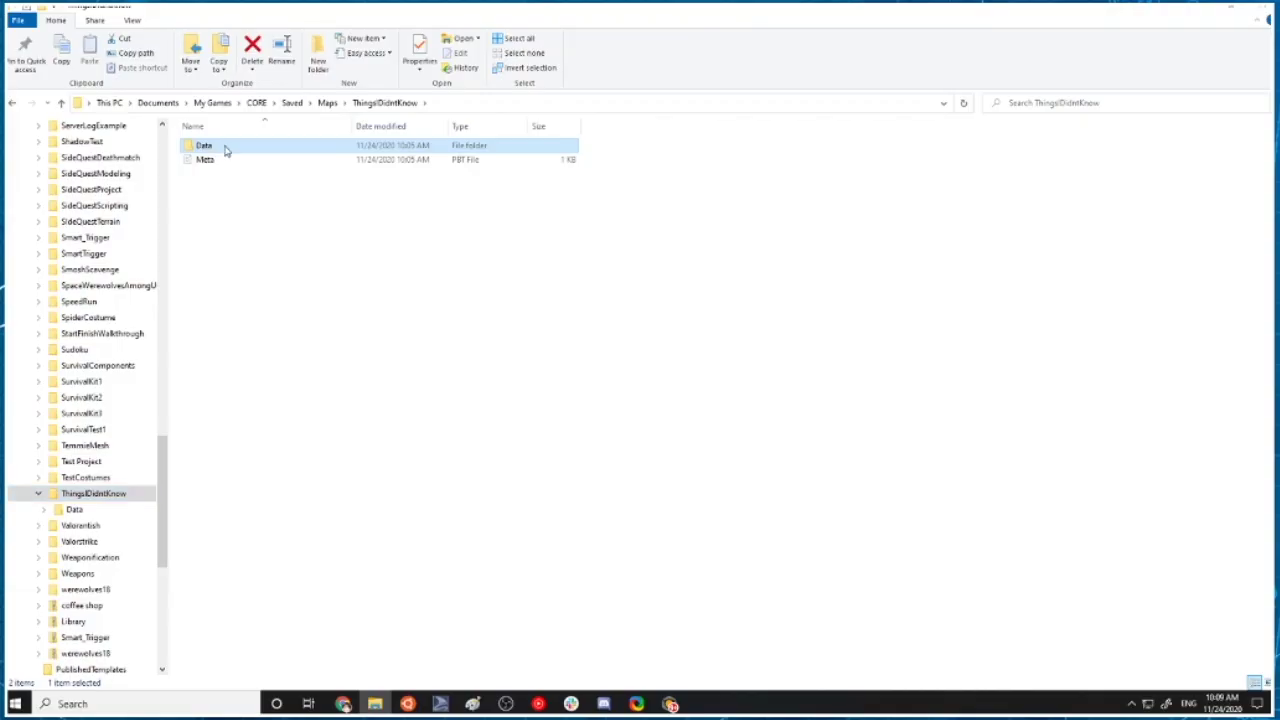
# Open the AssetManifest file from the Data > Tree folder of ThingsIDidntKnow in Visual Studio Code.
pyautogui.doubleClick(222, 147)
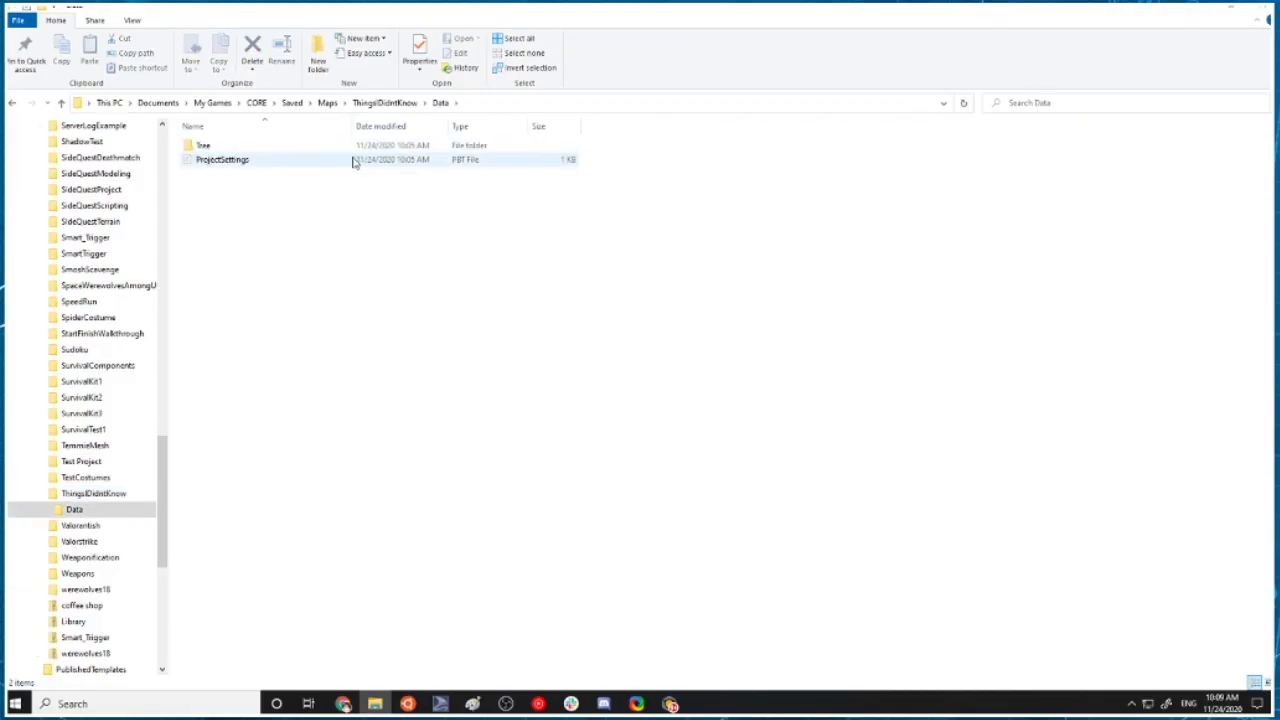
pyautogui.doubleClick(254, 146)
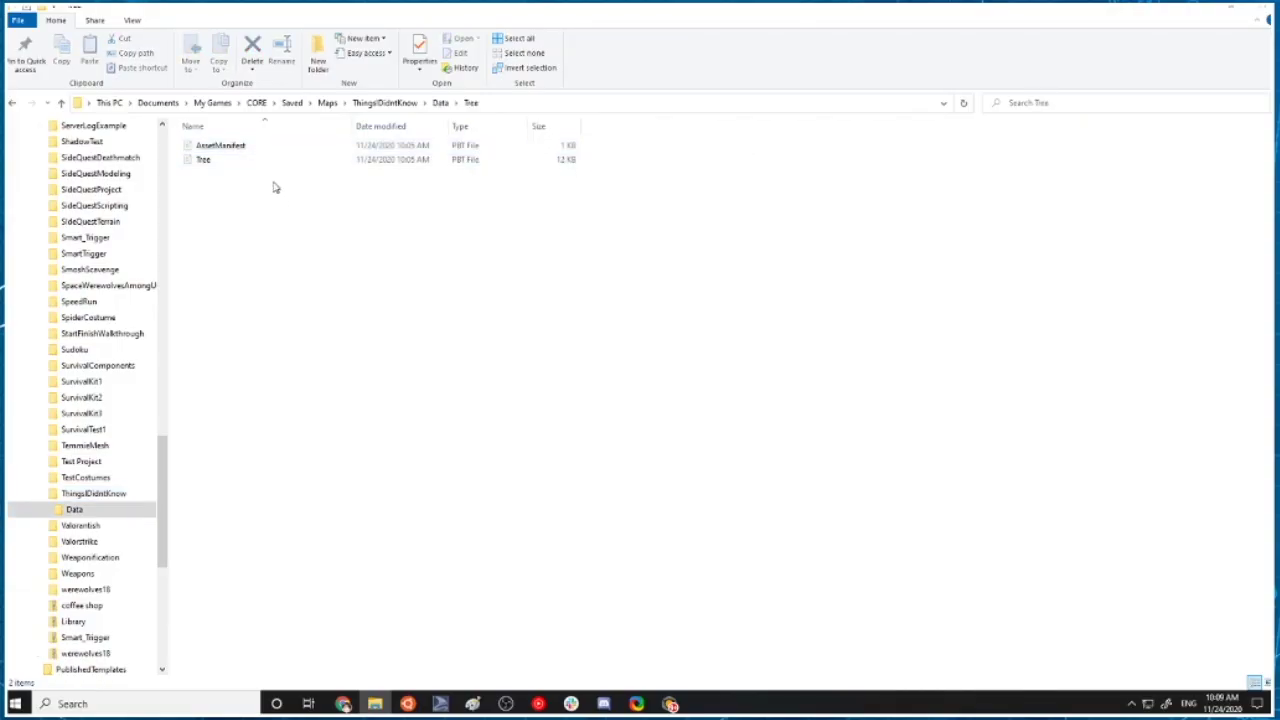
pyautogui.click(233, 147)
pyautogui.click(233, 146)
pyautogui.click(568, 523)
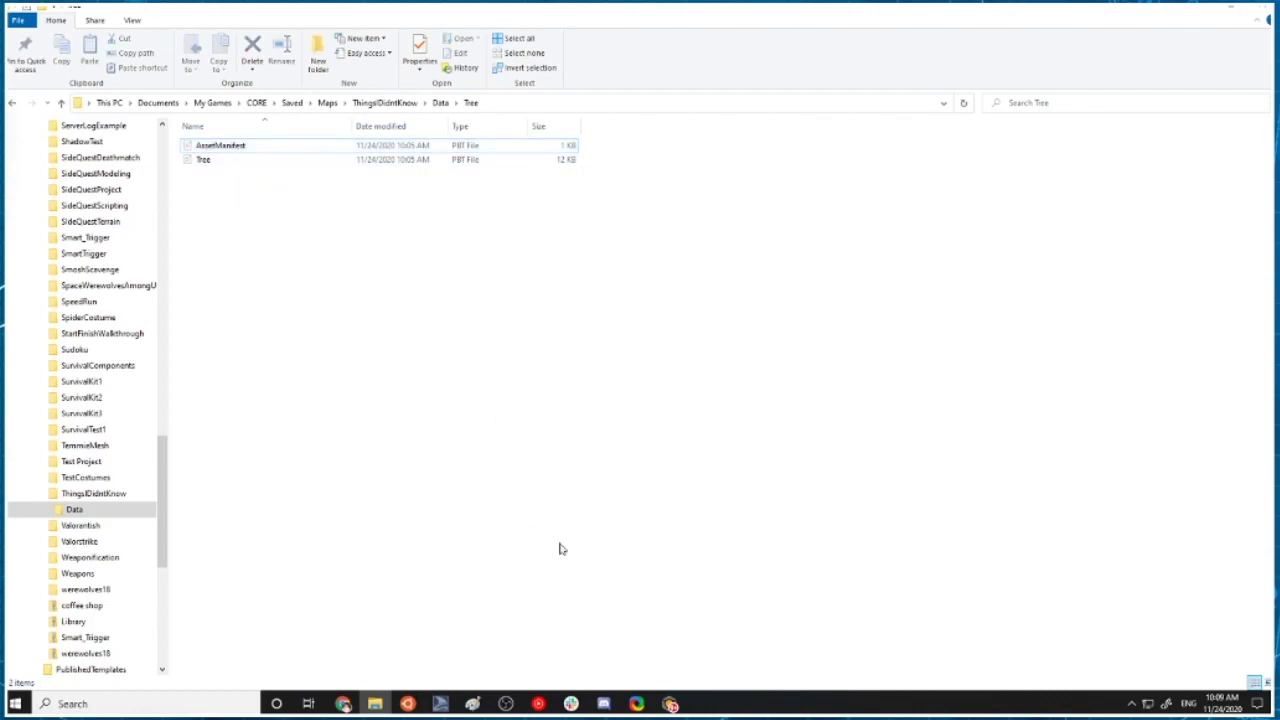
pyautogui.click(190, 145)
pyautogui.doubleClick(193, 147)
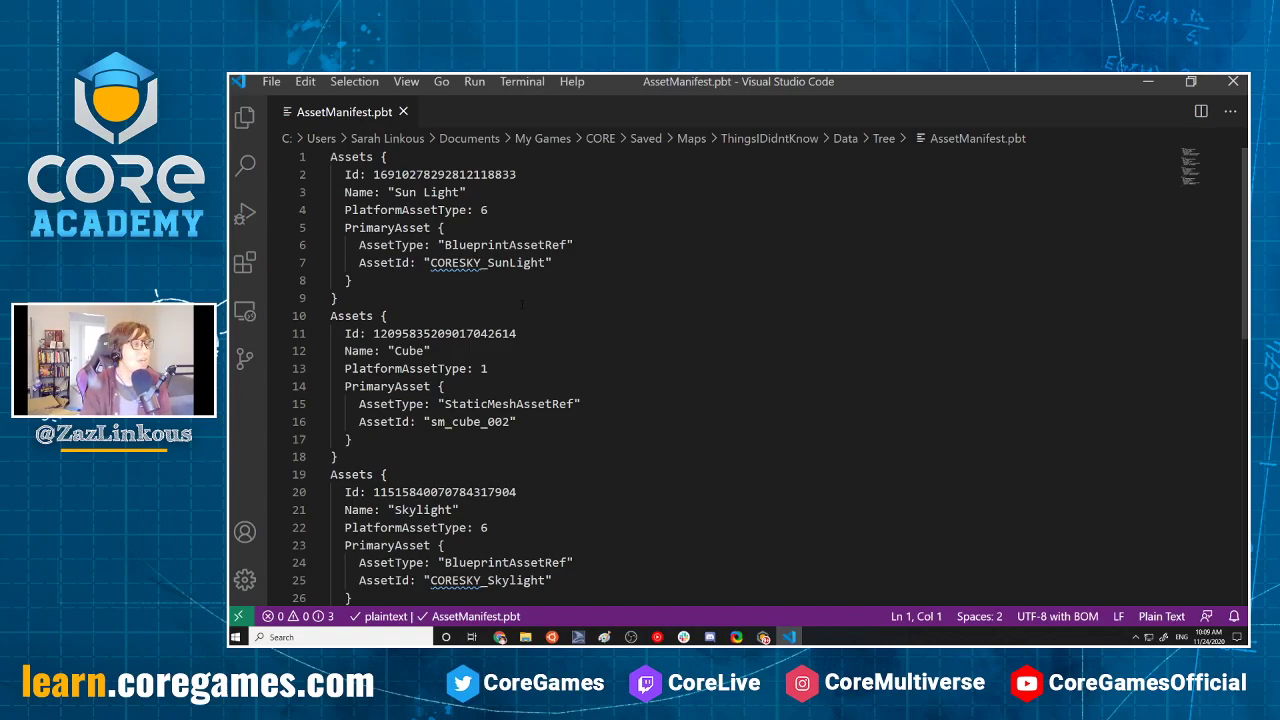
# Read through the asset entries in AssetManifest.pbt, highlighting the Sun Light, Cube, Skylight and Sky Dome names.
pyautogui.scroll(-10, 466, 289)
pyautogui.scroll(10, 530, 359)
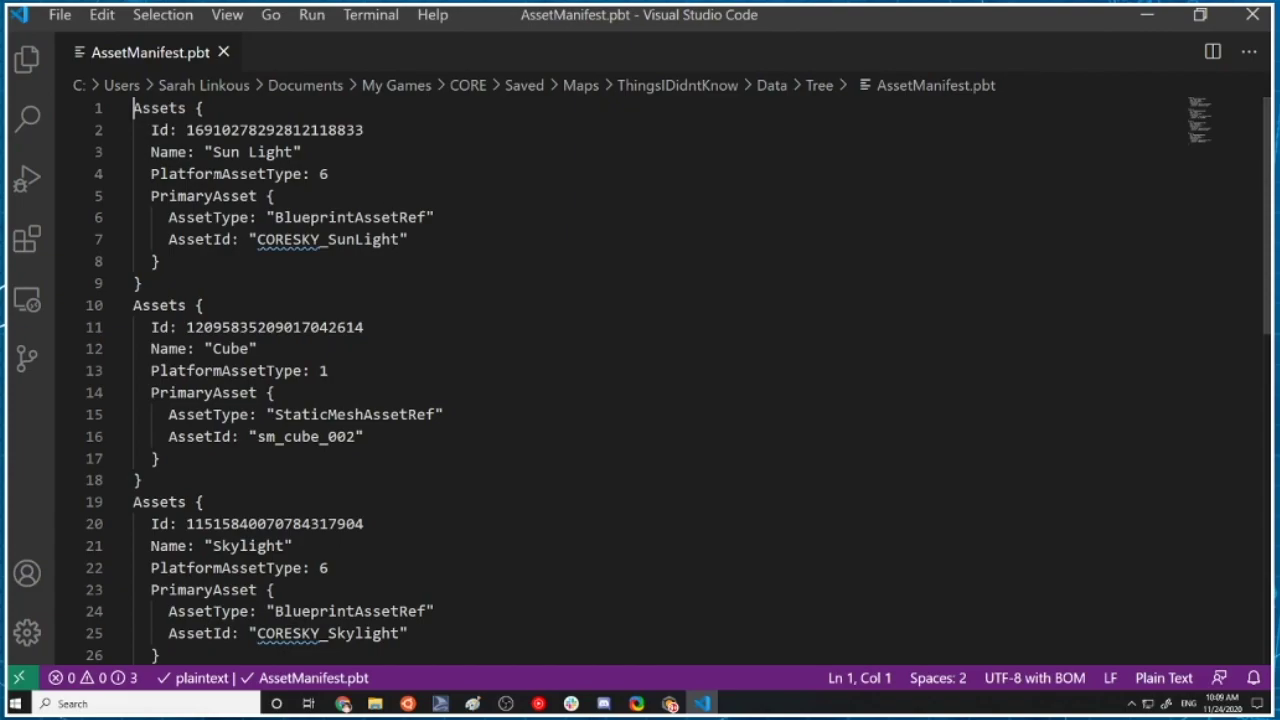
pyautogui.moveTo(395, 192); pyautogui.dragTo(460, 192)
pyautogui.moveTo(403, 351); pyautogui.dragTo(431, 351)
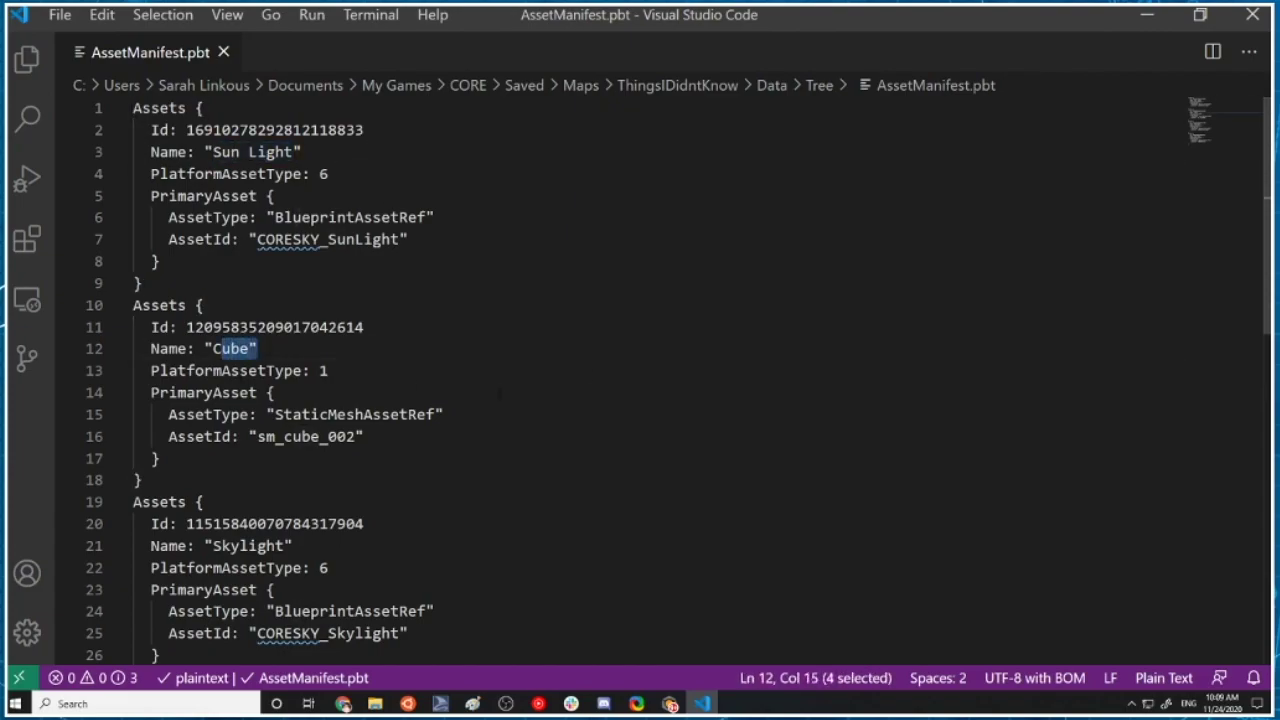
pyautogui.scroll(-4, 640, 380)
pyautogui.moveTo(213, 315); pyautogui.dragTo(276, 315)
pyautogui.scroll(-6, 280, 315)
pyautogui.moveTo(284, 146); pyautogui.dragTo(350, 190)
pyautogui.scroll(6, 419, 320)
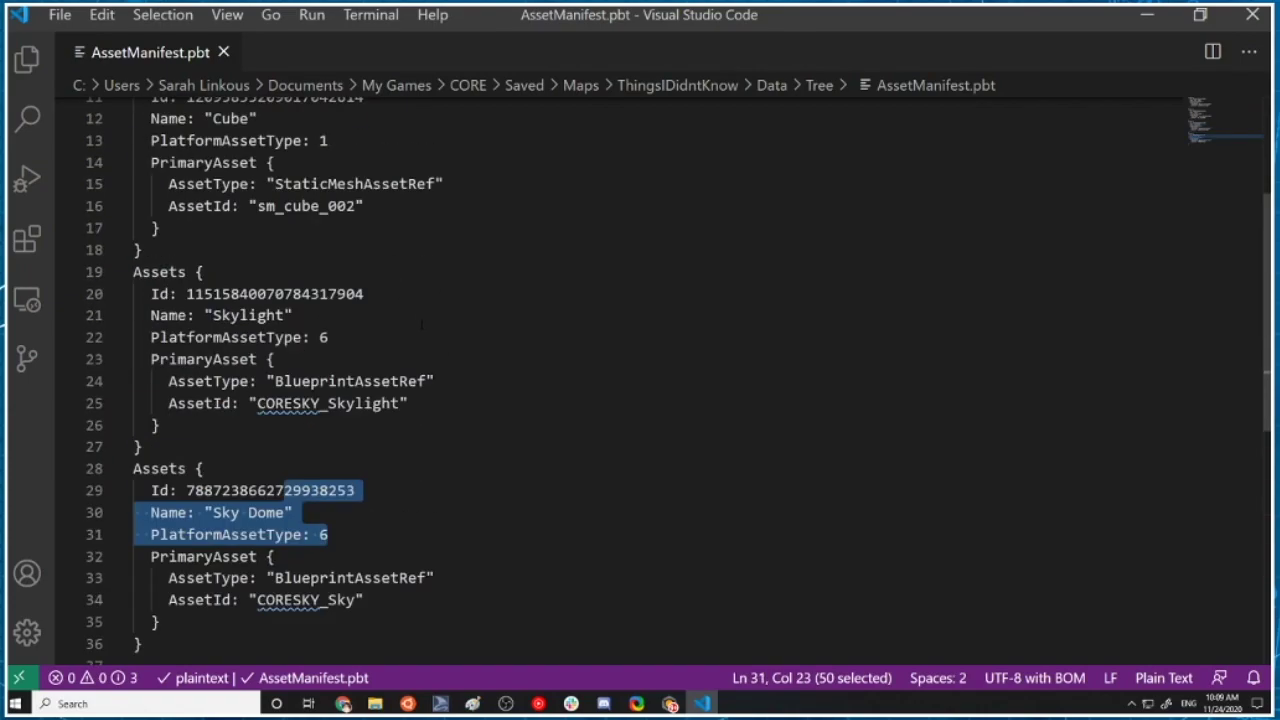
pyautogui.scroll(4, 440, 316)
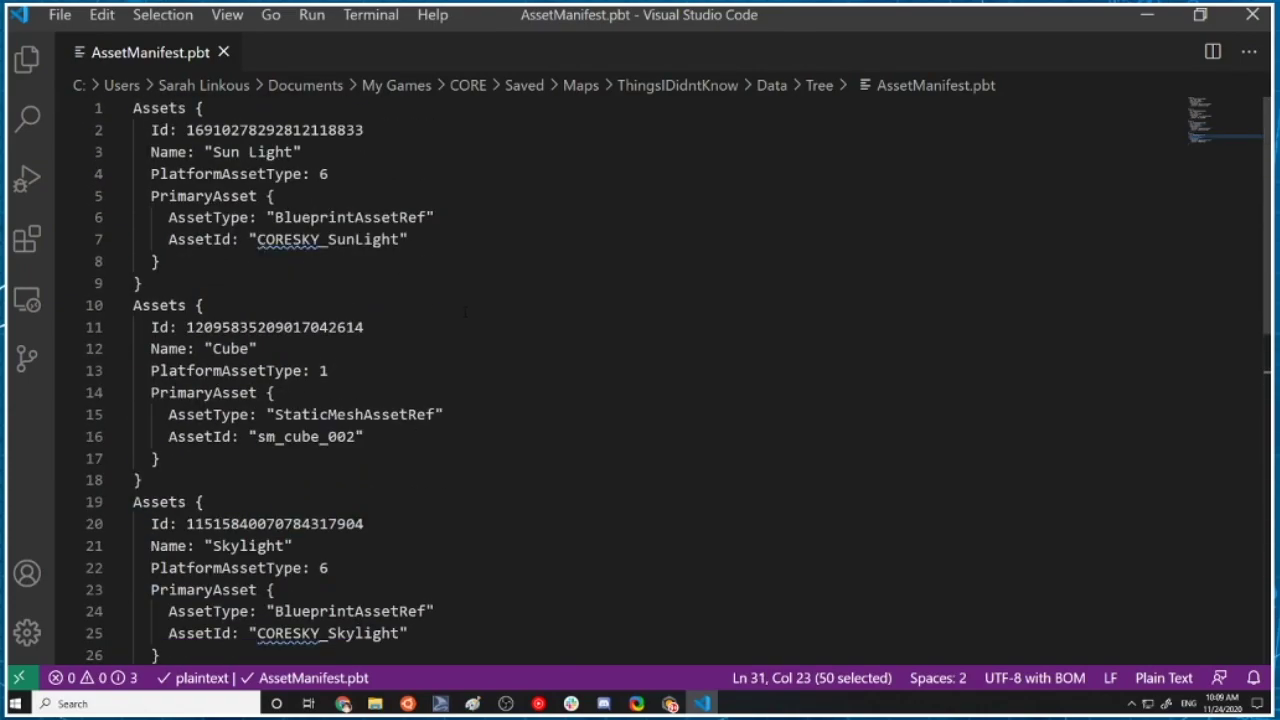
# Switch to the Core Editor and inspect the contents of Third Person Camera Settings and Default Sky in the hierarchy.
pyautogui.click(1152, 24)
pyautogui.moveTo(672, 706)
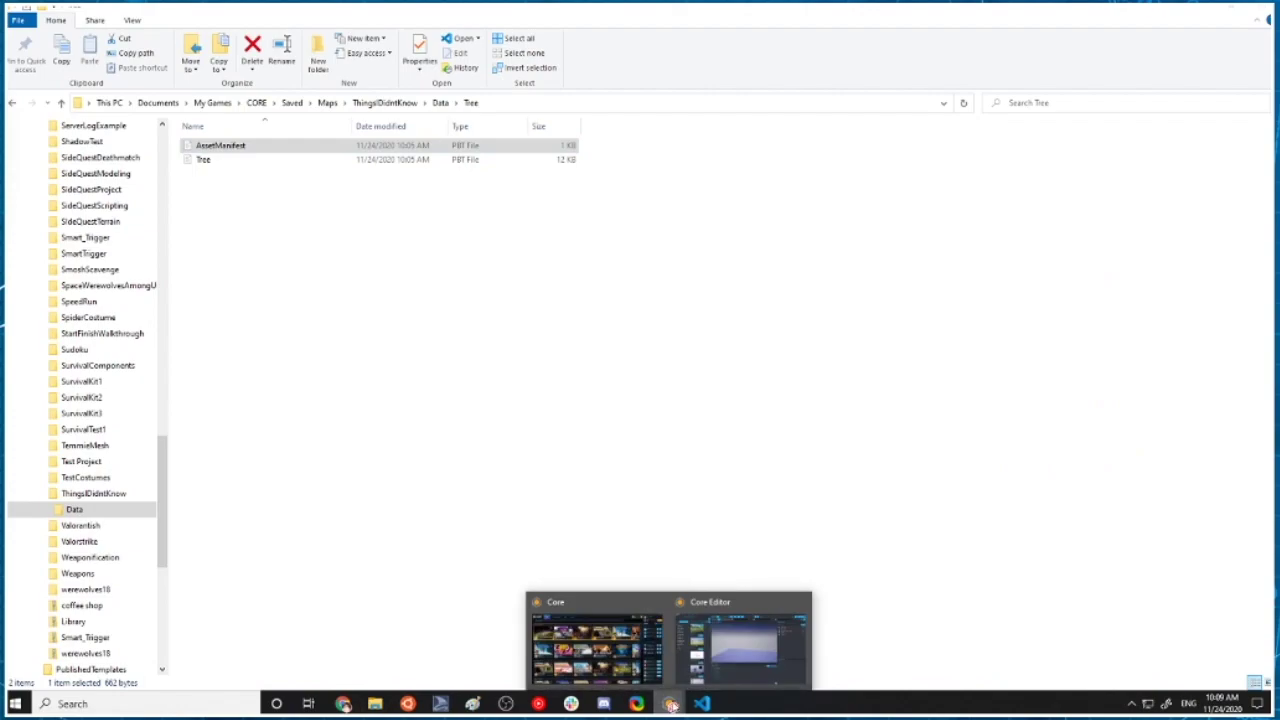
pyautogui.click(742, 645)
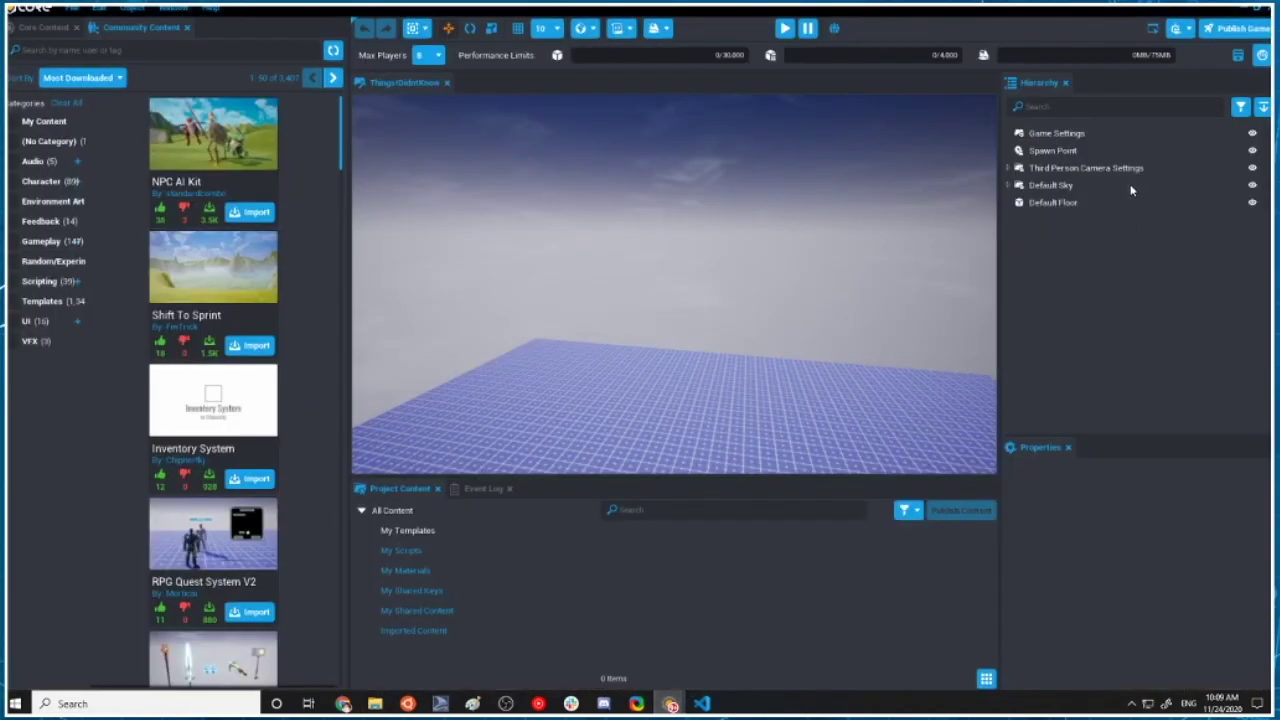
pyautogui.click(1009, 168)
pyautogui.click(1009, 168)
pyautogui.click(1010, 186)
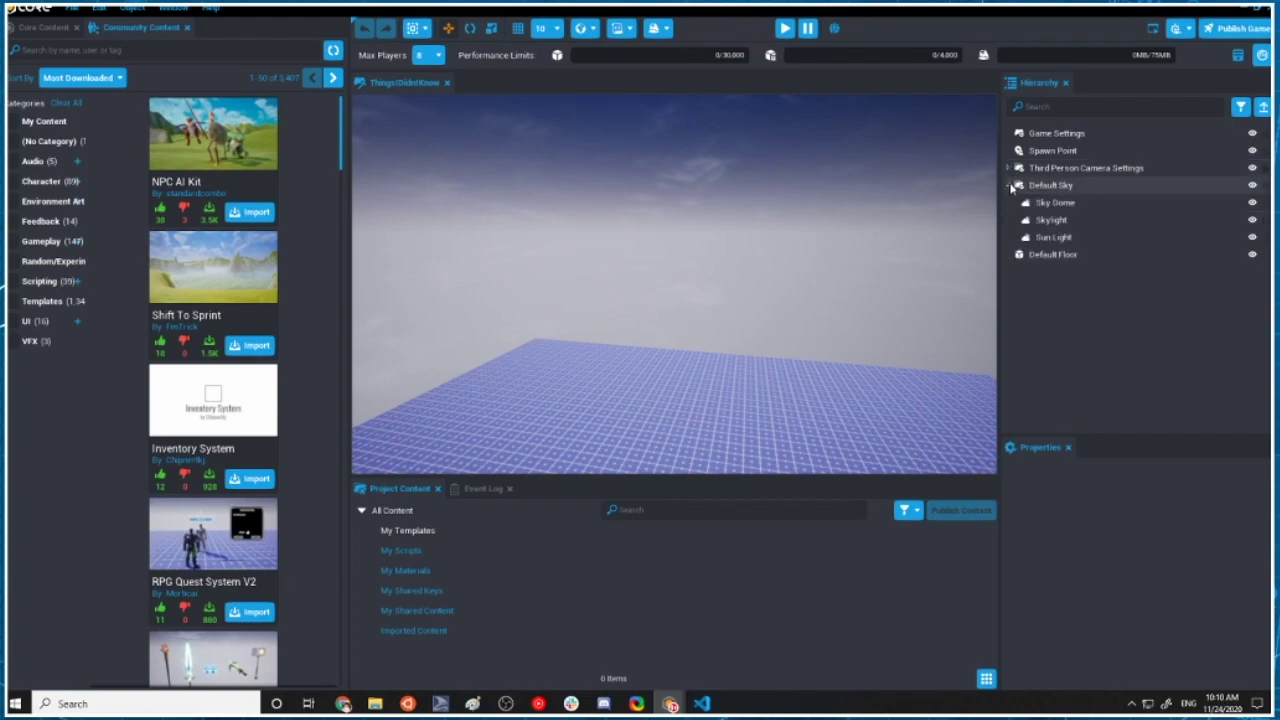
pyautogui.click(1010, 186)
# Delete the Third Person Camera Settings object and test the project in preview mode by walking the character forward.
pyautogui.click(1055, 168)
pyautogui.press('Delete')
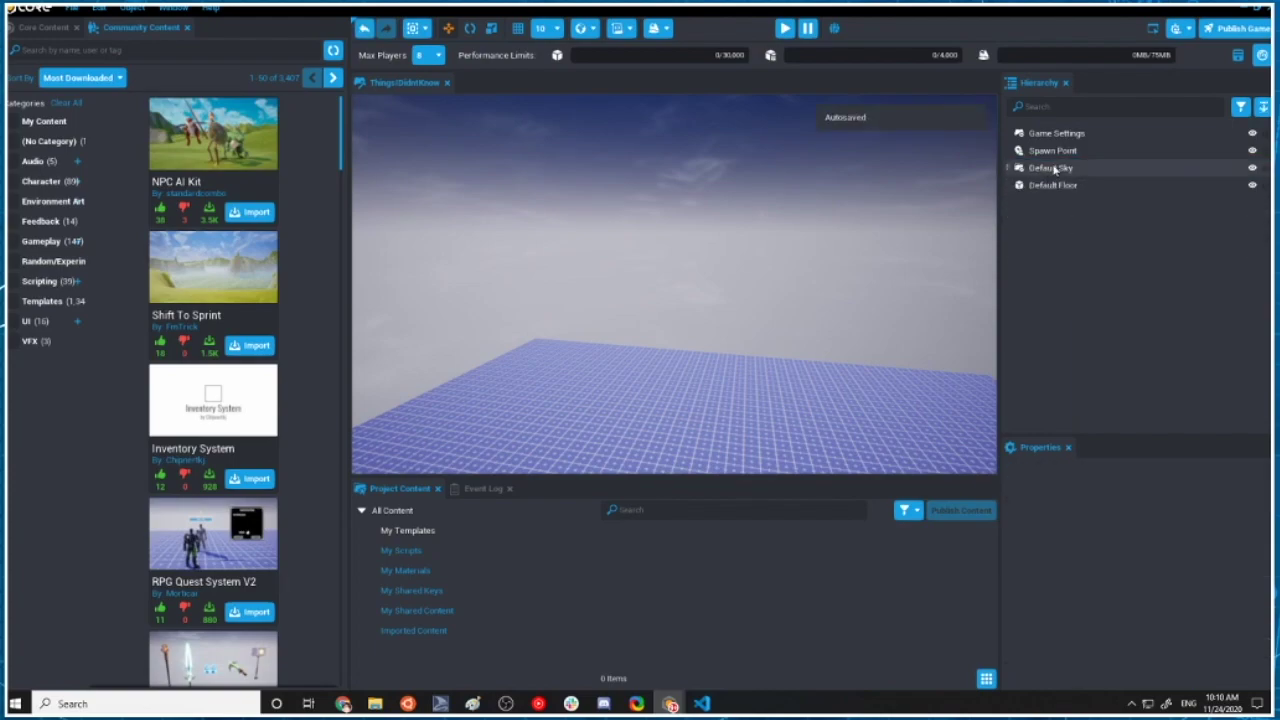
pyautogui.click(785, 28)
pyautogui.press('w')
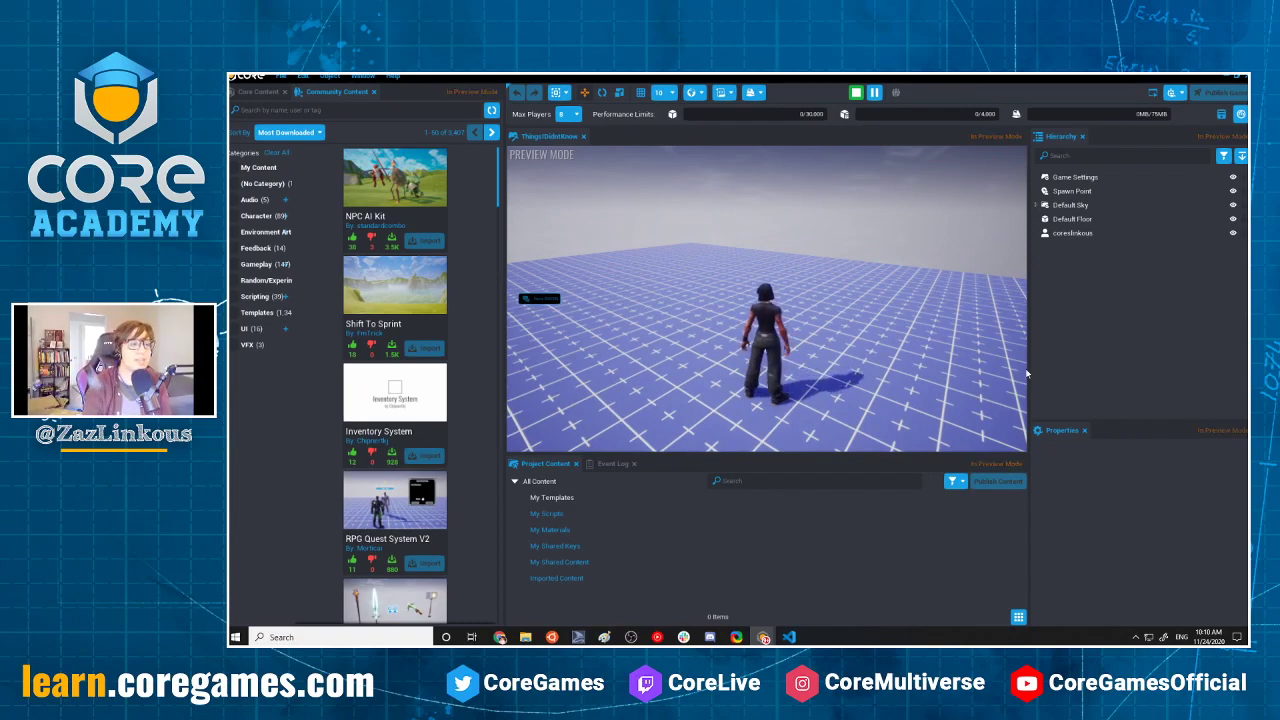
pyautogui.press('=')
# Check the Default Floor's mesh property and return to AssetManifest.pbt in Visual Studio Code to compare its asset entries.
pyautogui.click(1053, 222)
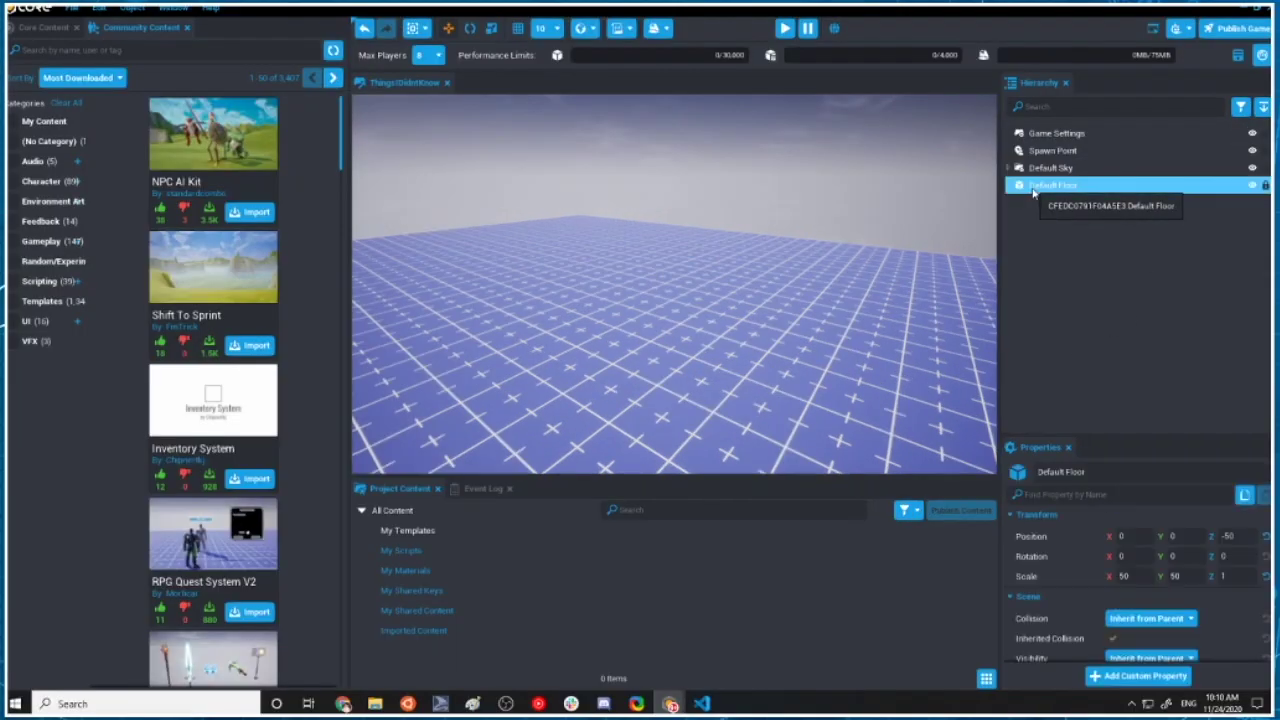
pyautogui.scroll(-5, 1236, 617)
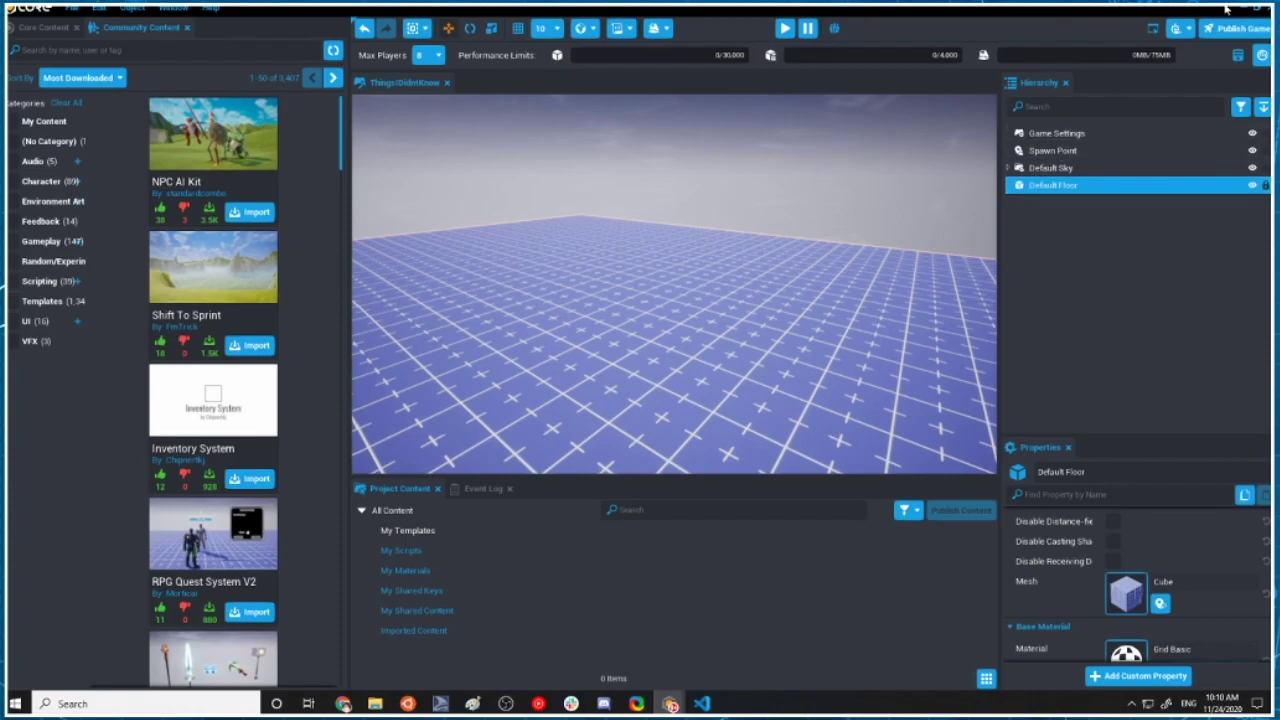
pyautogui.hotkey('alt', 'Tab')
pyautogui.click(785, 290)
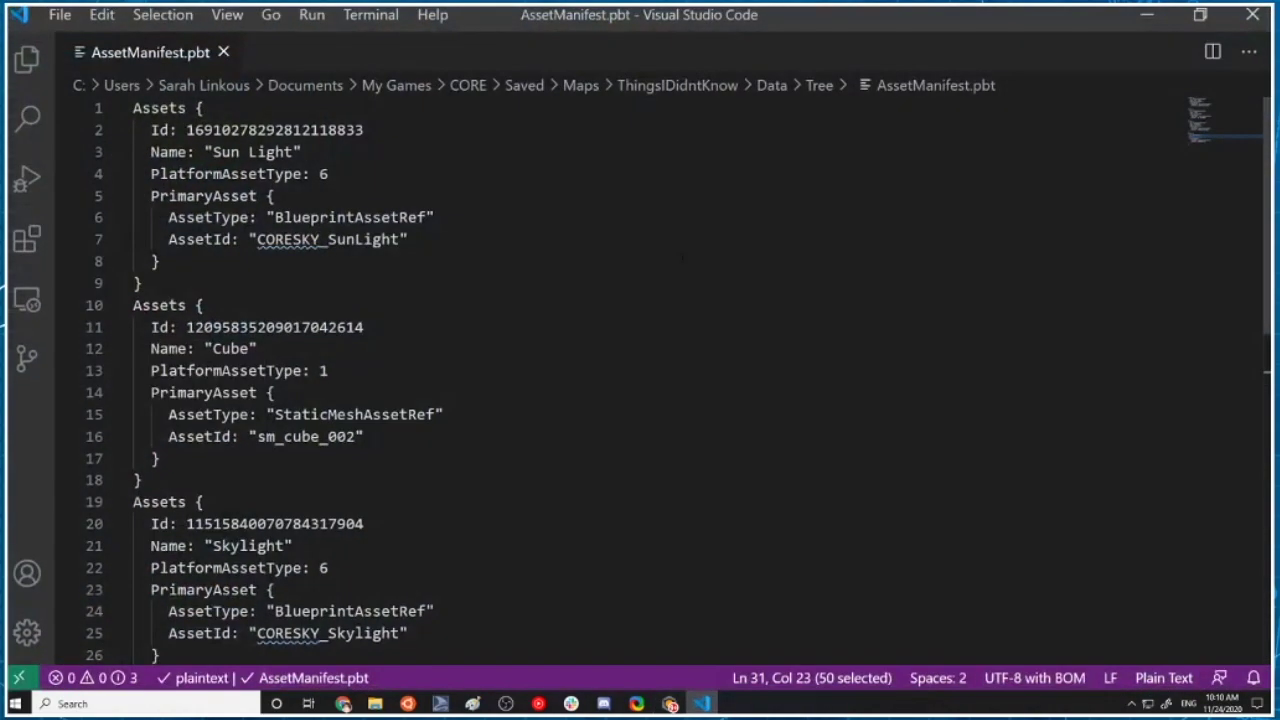
pyautogui.scroll(-4, 376, 349)
pyautogui.scroll(2, 376, 349)
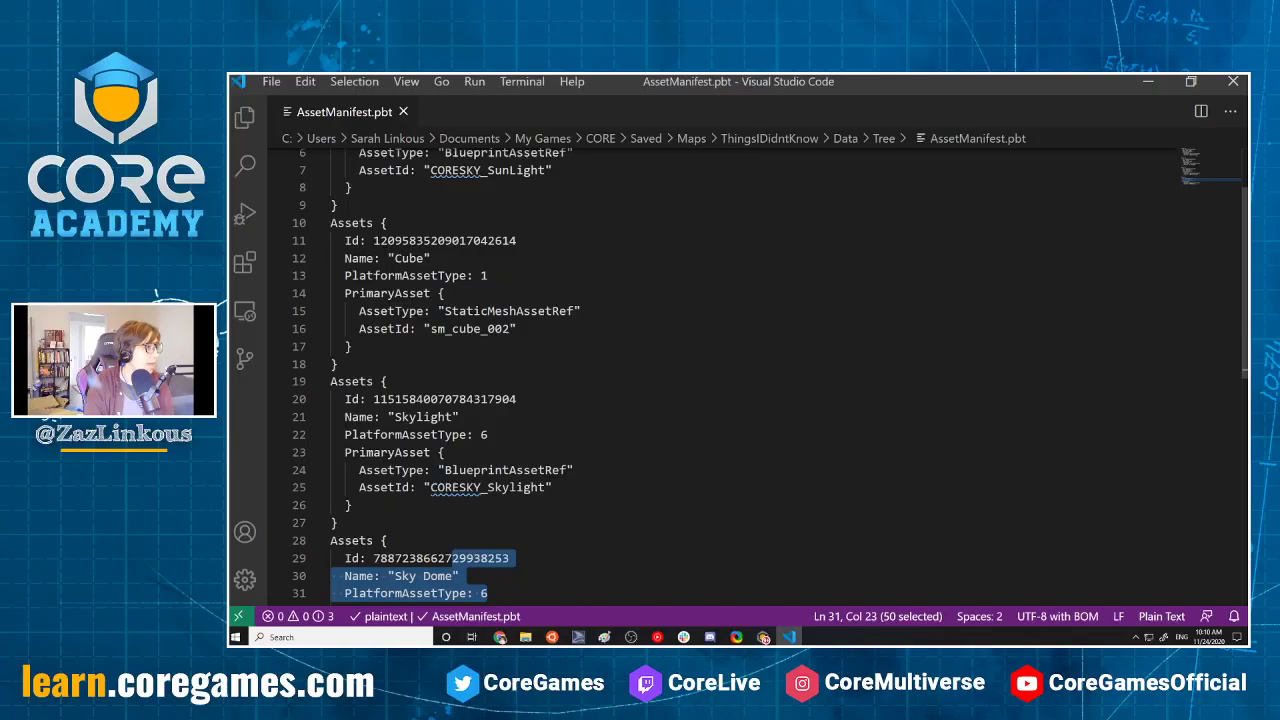
# Highlight the Cube asset's Id, AssetId and Name values in AssetManifest.pbt to examine how the entry describes its mesh.
pyautogui.moveTo(186, 212); pyautogui.dragTo(400, 211)
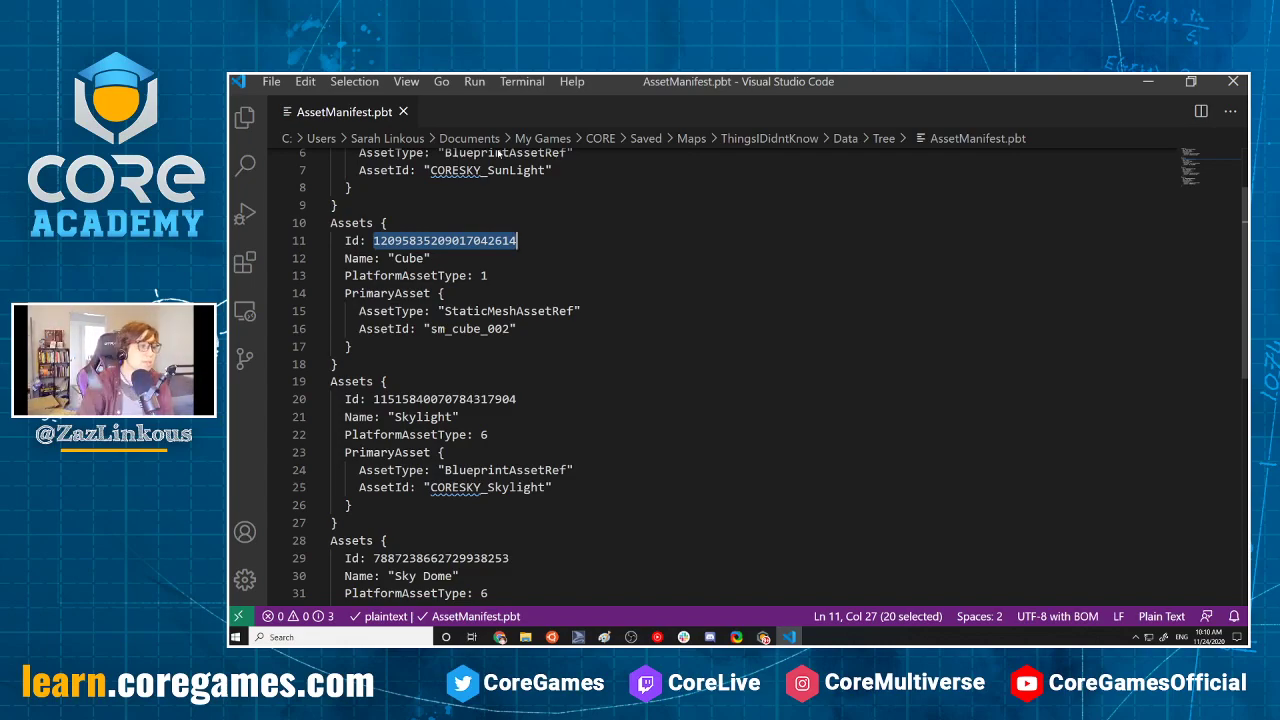
pyautogui.click(530, 328)
pyautogui.moveTo(431, 328); pyautogui.dragTo(503, 328)
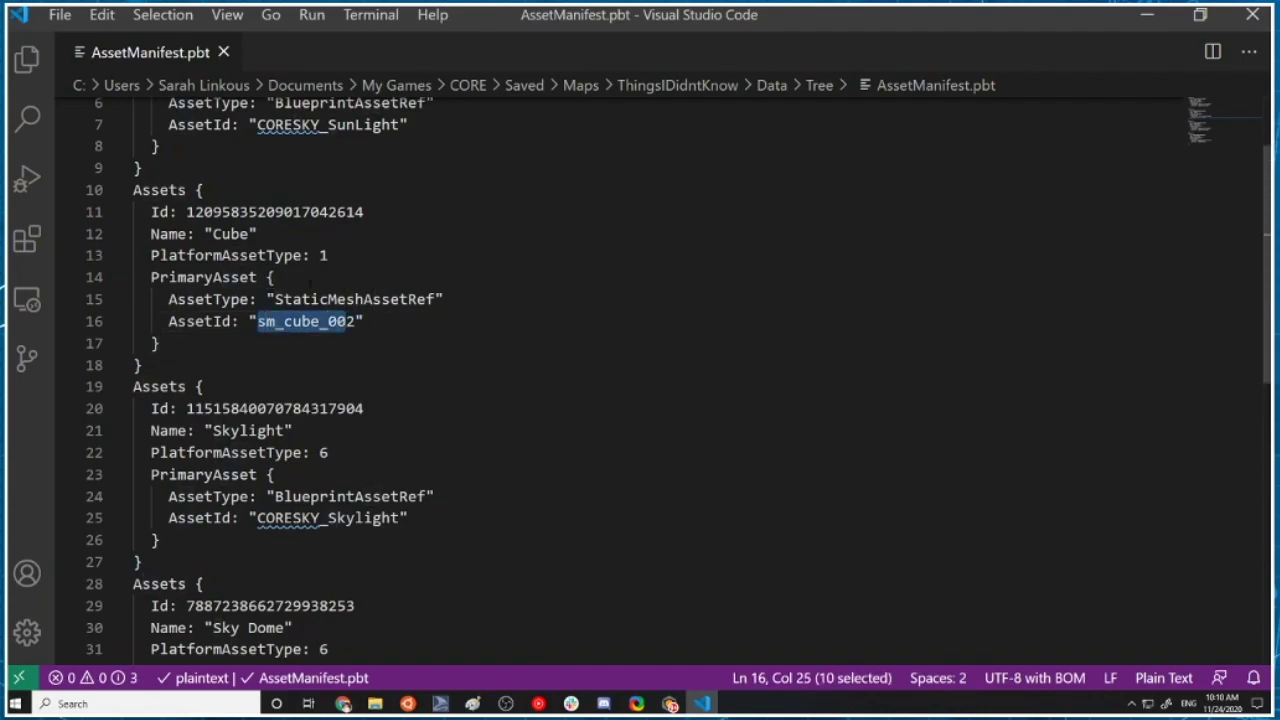
pyautogui.moveTo(195, 234); pyautogui.dragTo(214, 234)
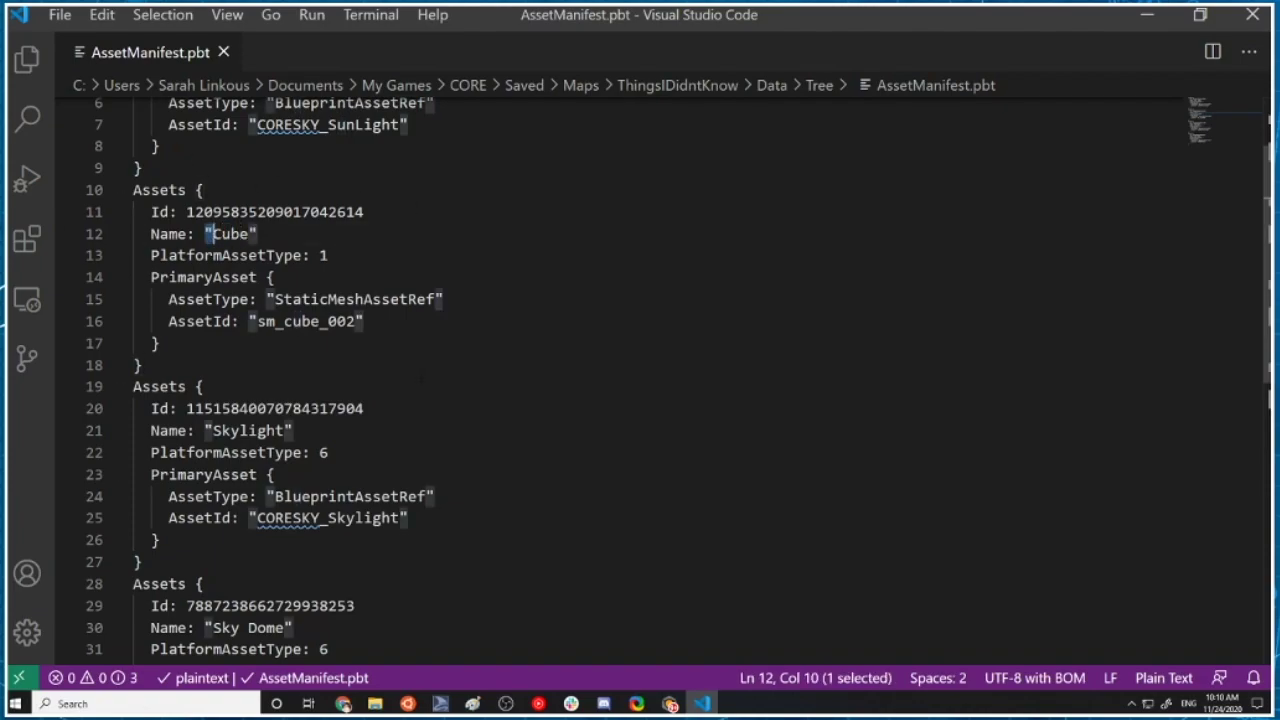
pyautogui.click(385, 321)
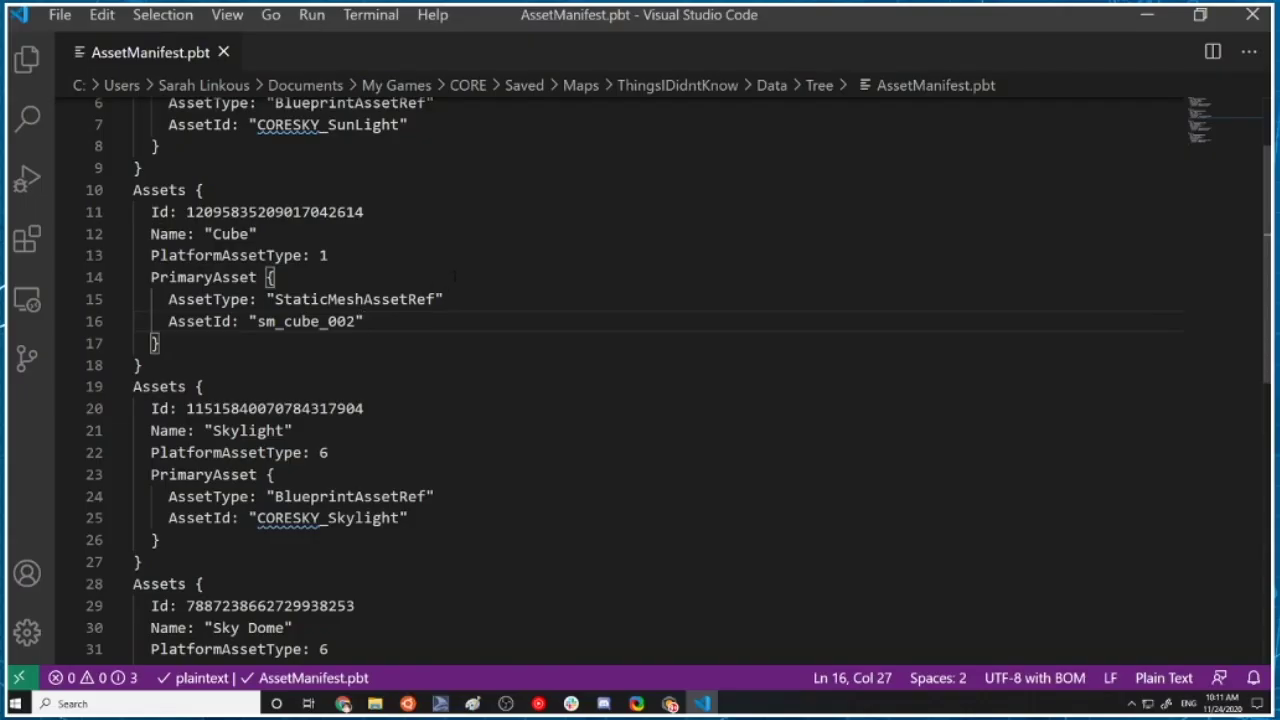
# Switch to File Explorer, open Tree.pbt from the project's Tree folder and look over its Root object.
pyautogui.hotkey('alt', 'Tab')
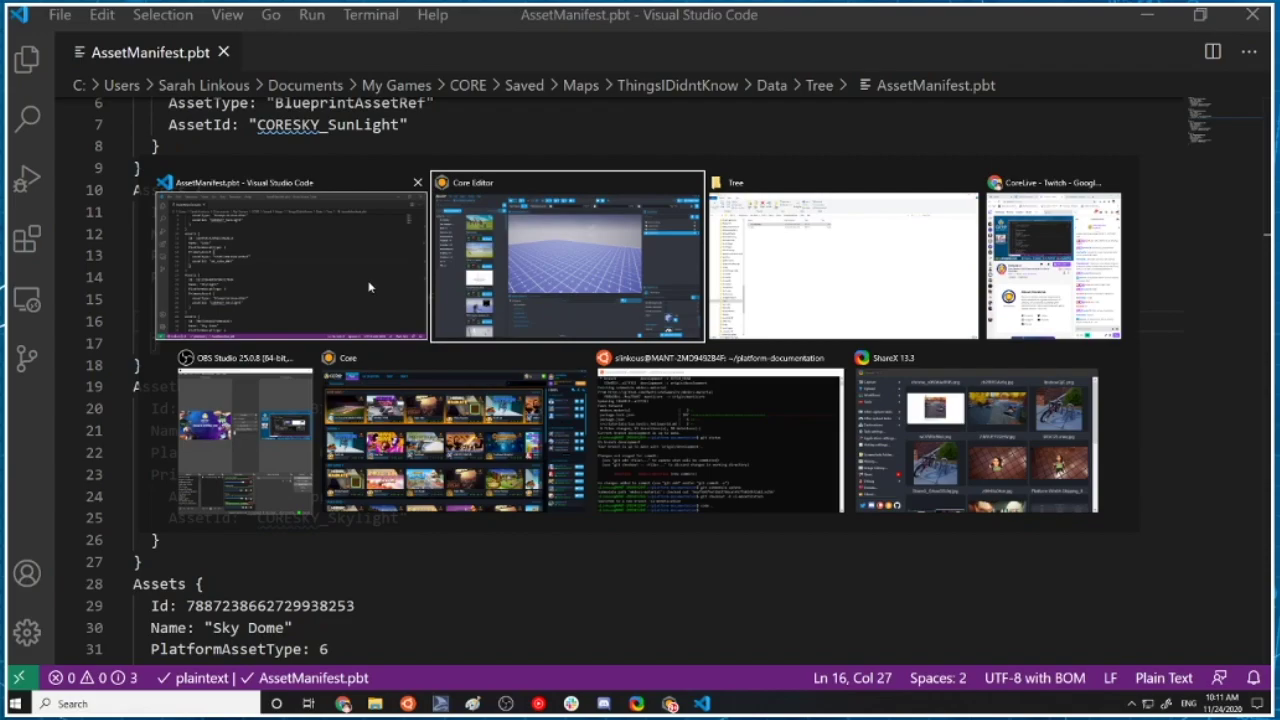
pyautogui.hotkey('alt', 'Tab')
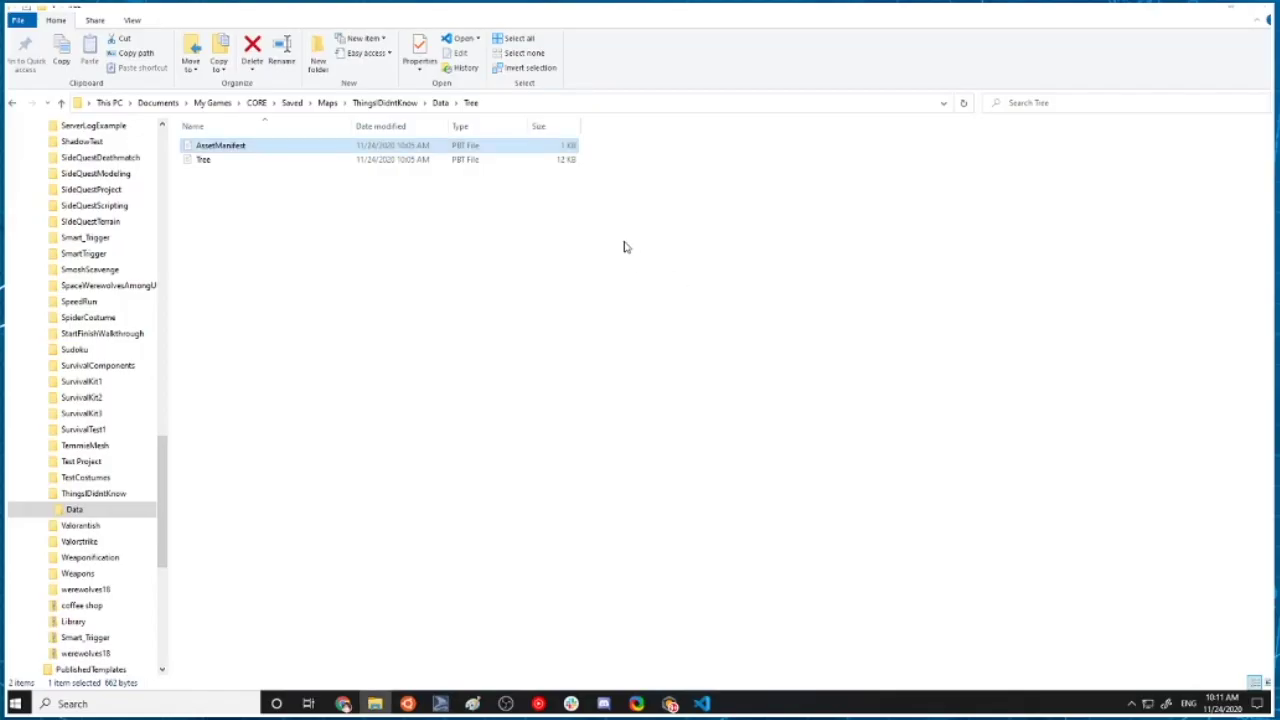
pyautogui.doubleClick(208, 160)
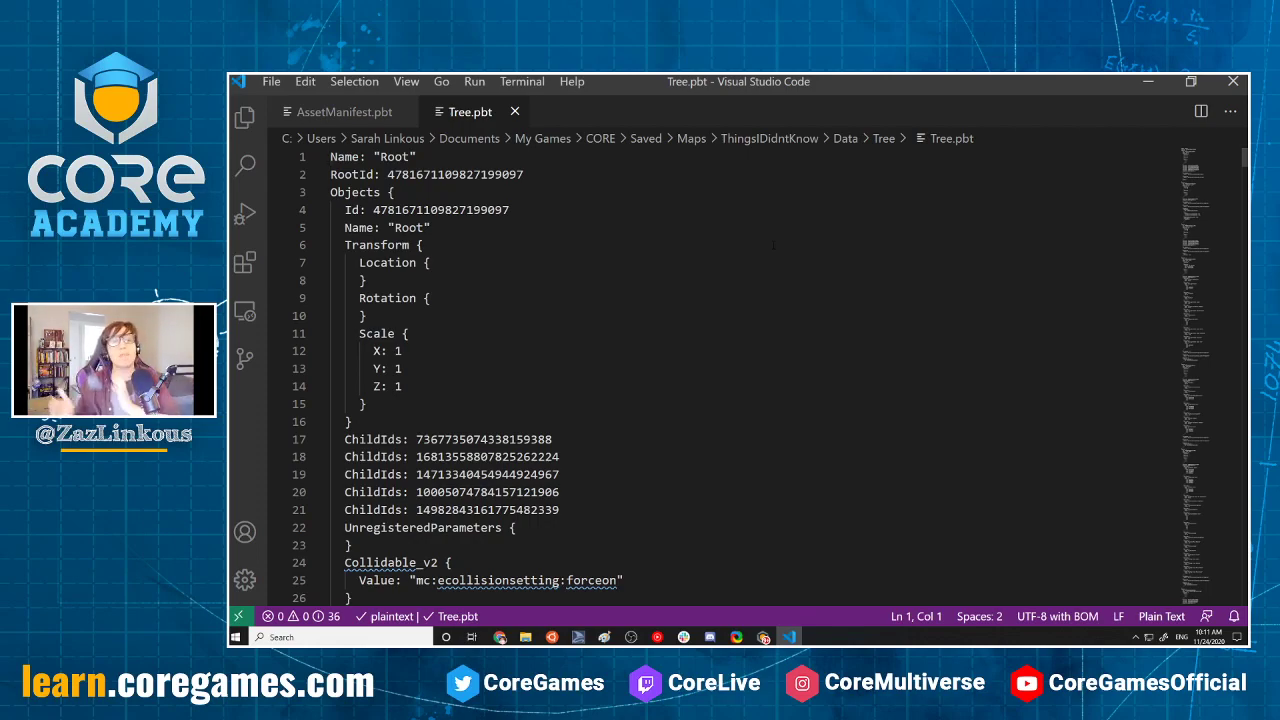
pyautogui.scroll(-2, 773, 244)
pyautogui.scroll(2, 773, 244)
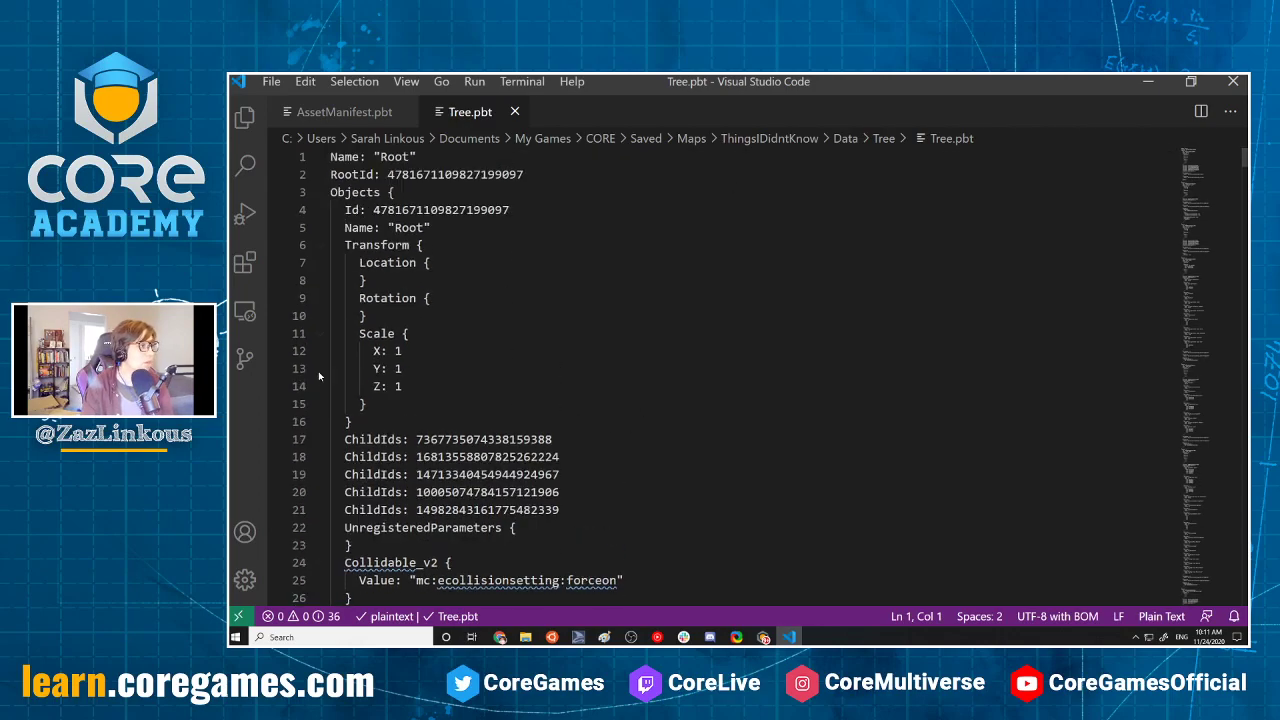
pyautogui.click(431, 263)
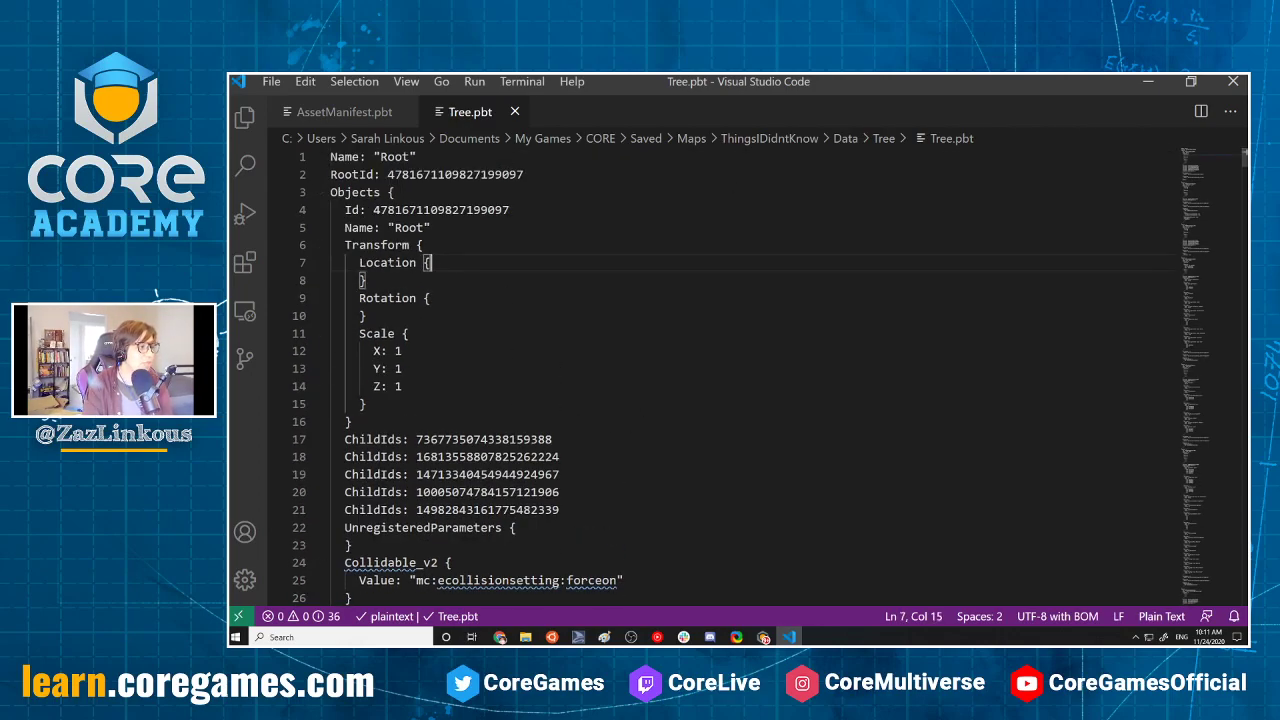
# Find the Default Floor object in Tree.pbt and compare its Id and Name with the Cube entry in AssetManifest.pbt.
pyautogui.scroll(-10, 431, 263)
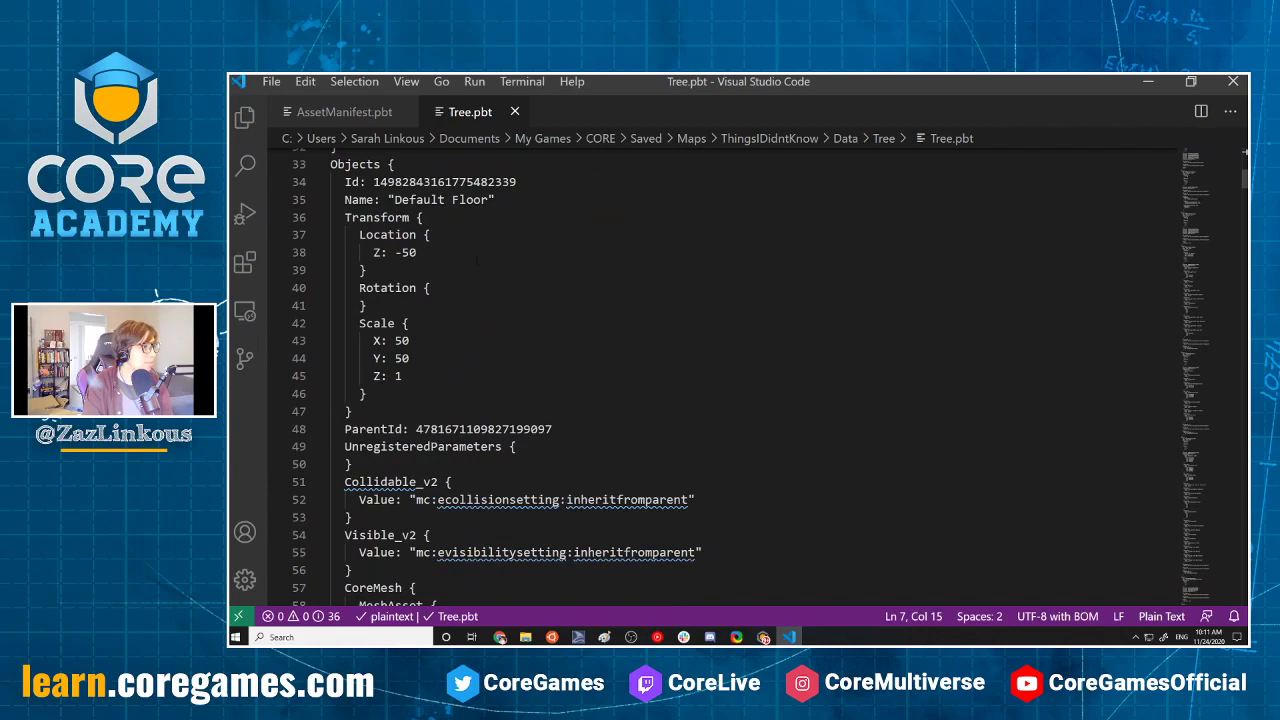
pyautogui.scroll(2, 478, 264)
pyautogui.scroll(-1, 473, 281)
pyautogui.moveTo(373, 228); pyautogui.dragTo(517, 228)
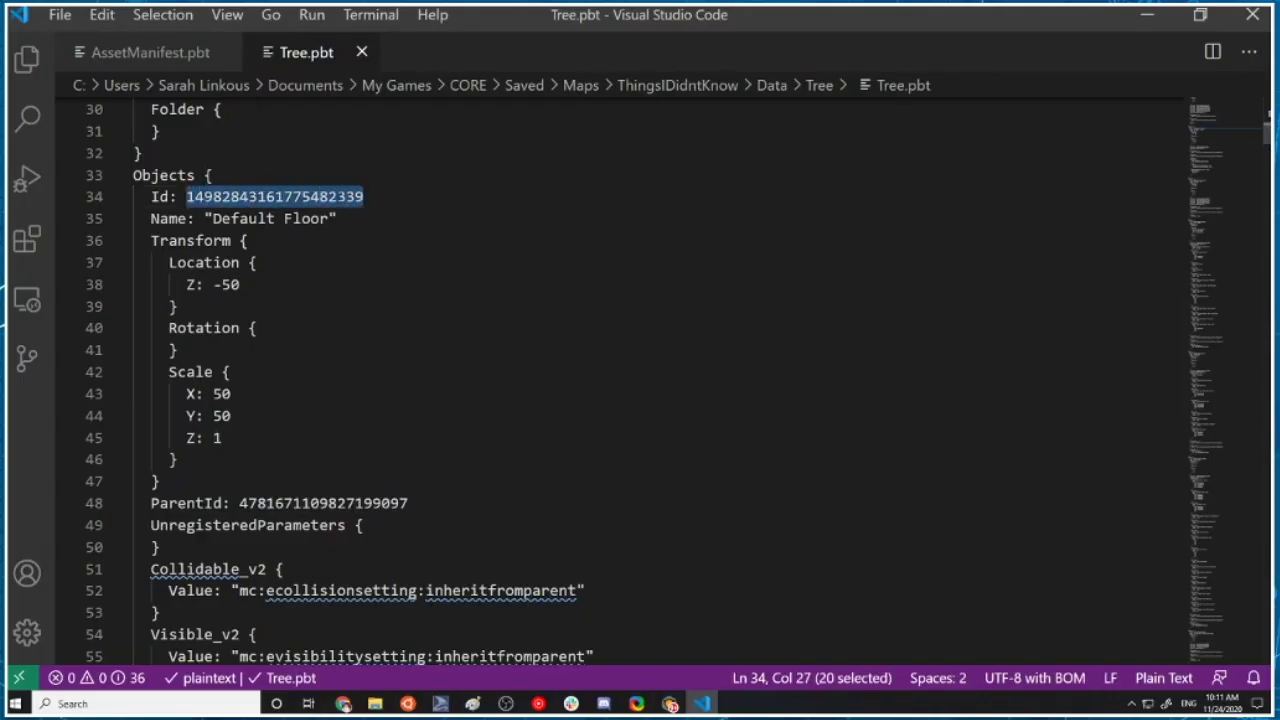
pyautogui.click(150, 52)
pyautogui.moveTo(186, 211)
pyautogui.mouseDown()
pyautogui.moveTo(239, 211)
pyautogui.moveTo(204, 211)
pyautogui.mouseUp()
pyautogui.click(290, 52)
pyautogui.click(233, 240)
pyautogui.moveTo(205, 218); pyautogui.dragTo(353, 216)
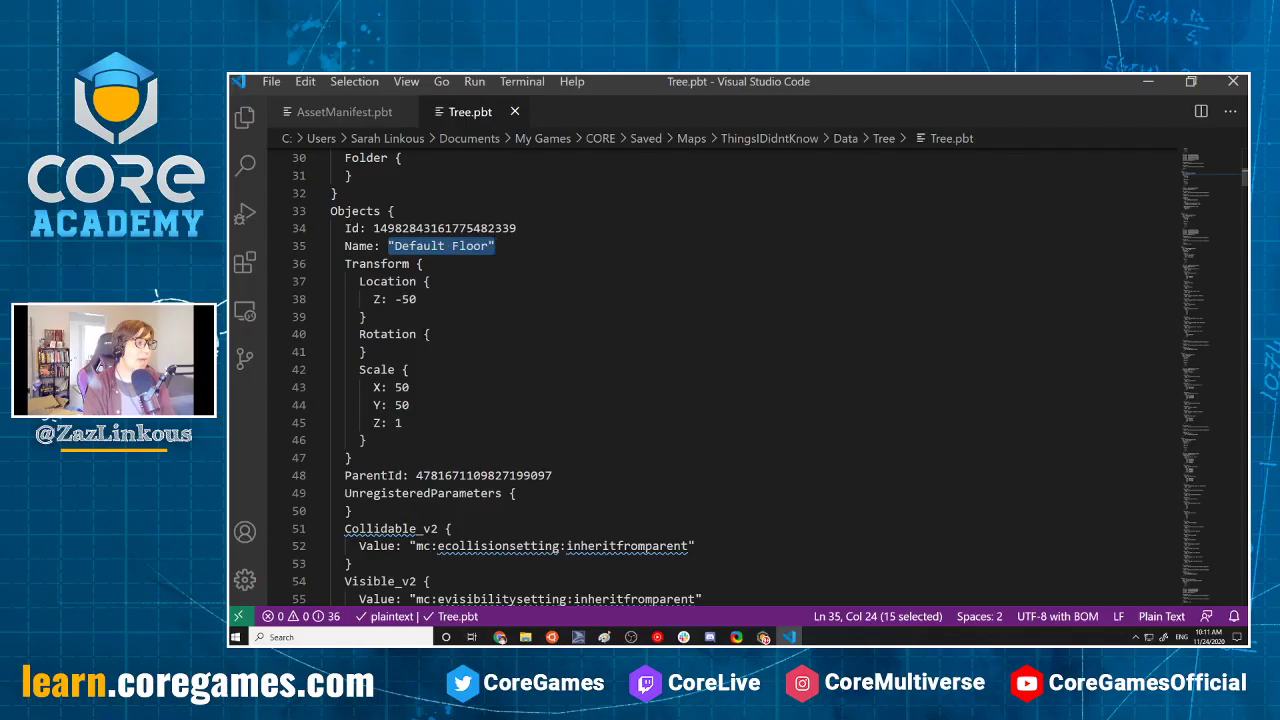
# Examine the Default Floor's Location, Rotation and Scale values in its Transform block in Tree.pbt.
pyautogui.click(454, 330)
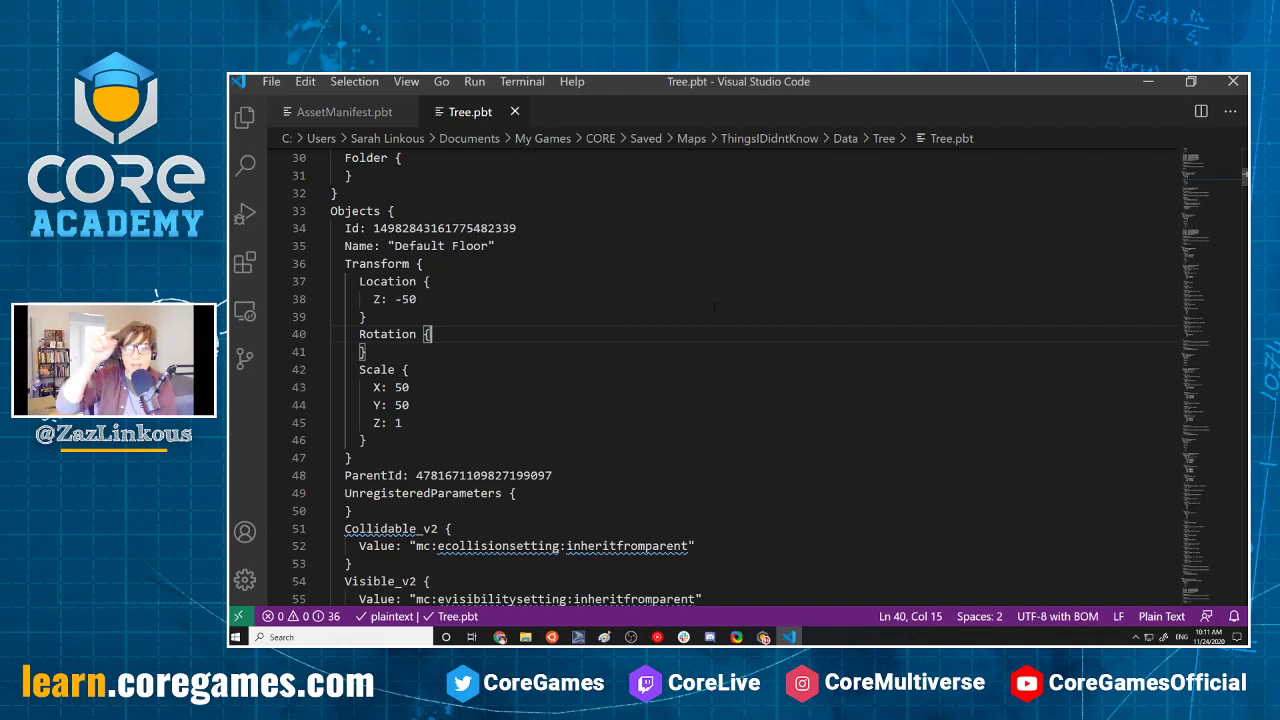
pyautogui.press('Return')
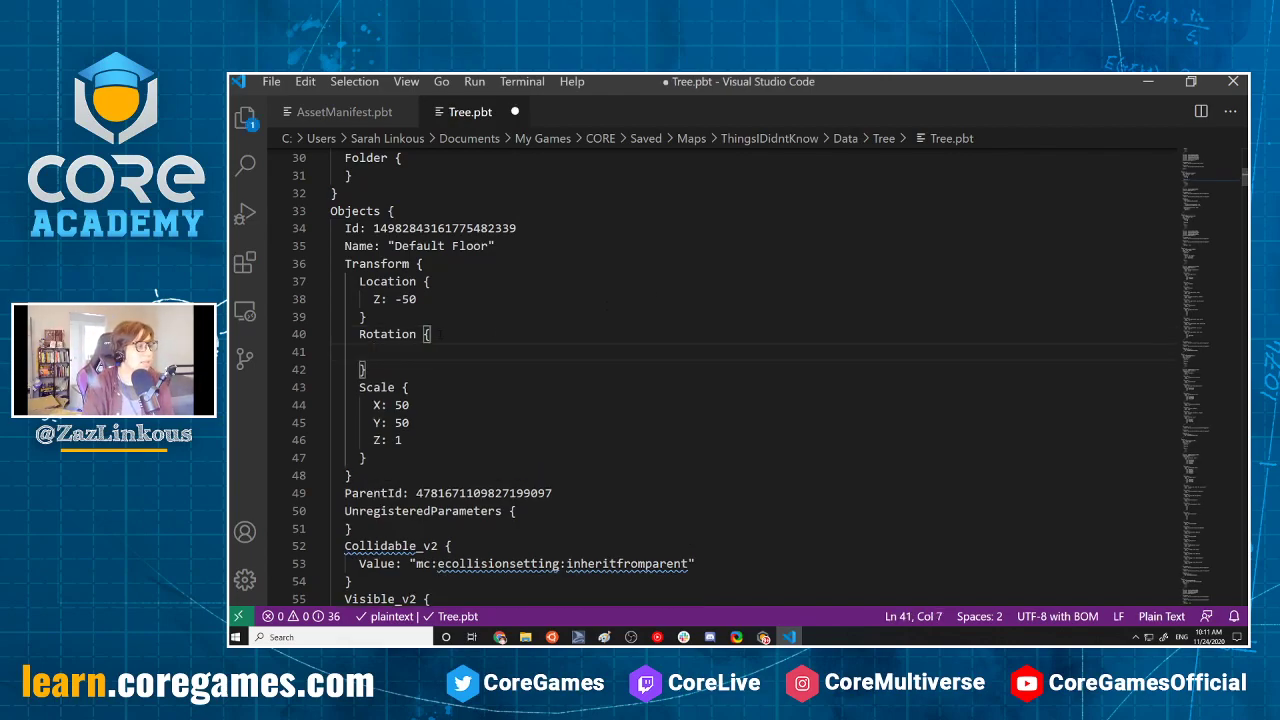
pyautogui.hotkey('ctrl', 'z')
pyautogui.moveTo(408, 299); pyautogui.dragTo(366, 440)
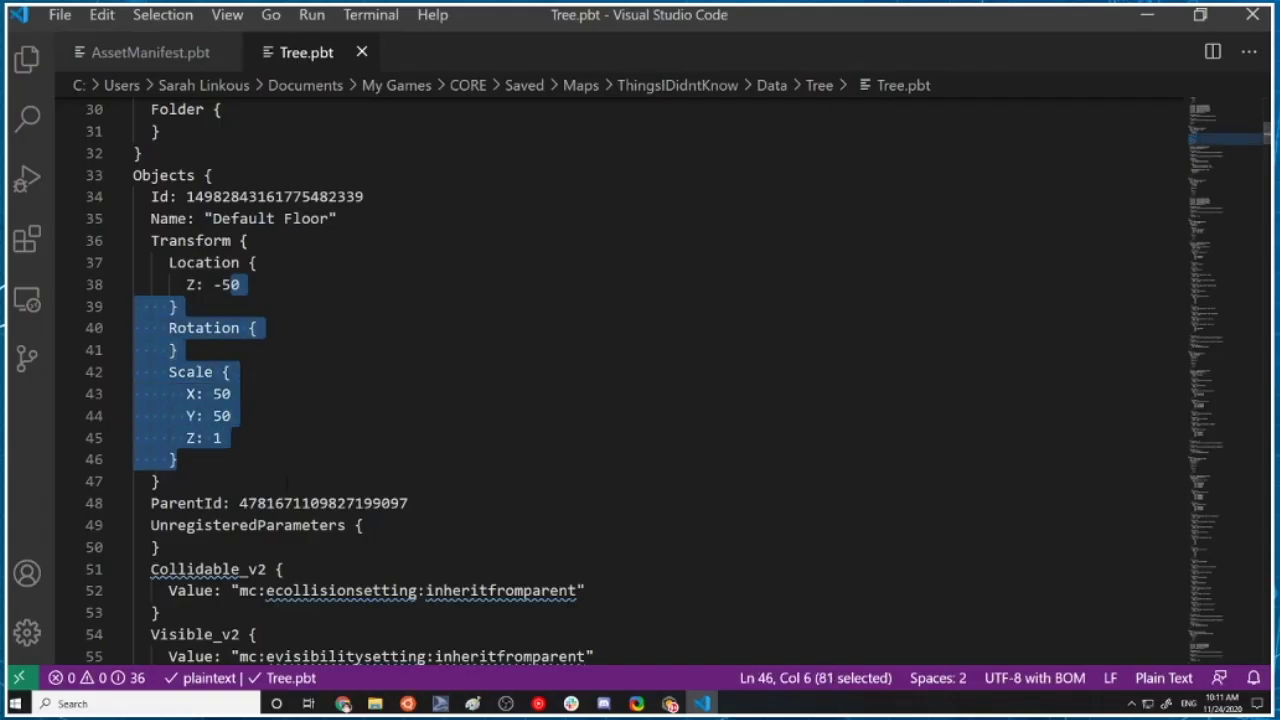
pyautogui.click(287, 488)
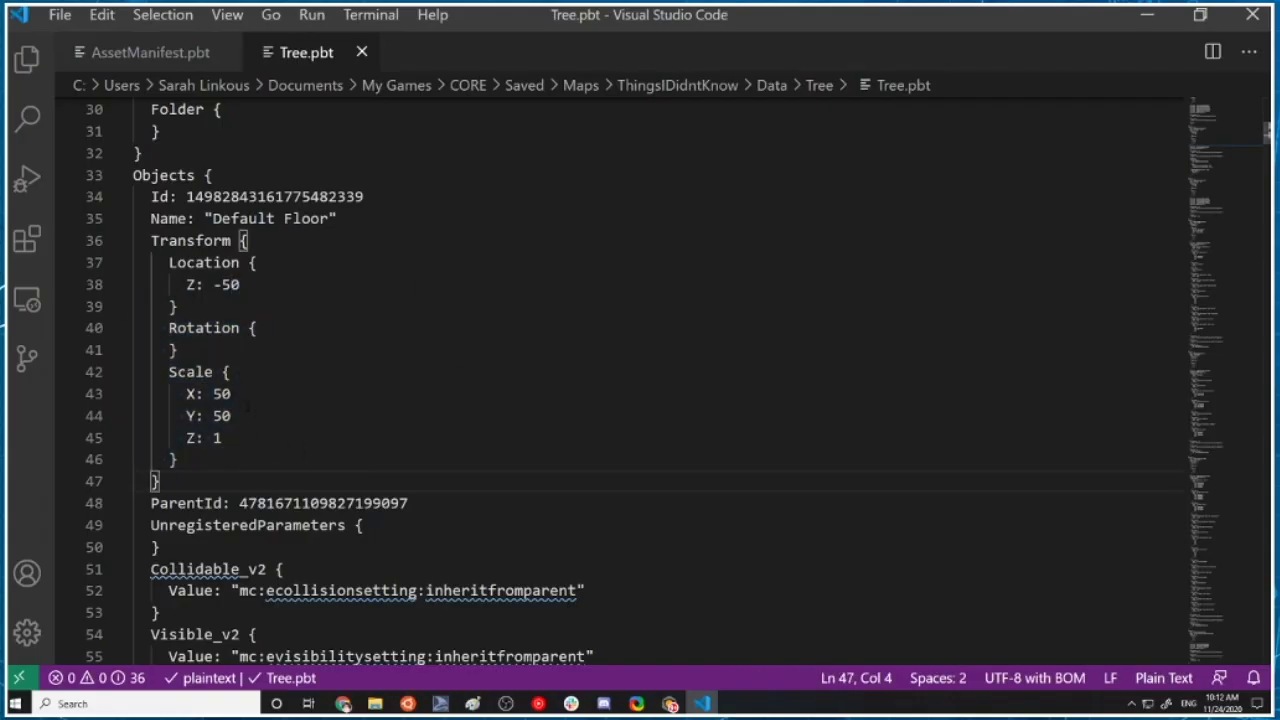
pyautogui.click(178, 394)
pyautogui.click(221, 416)
pyautogui.click(223, 438)
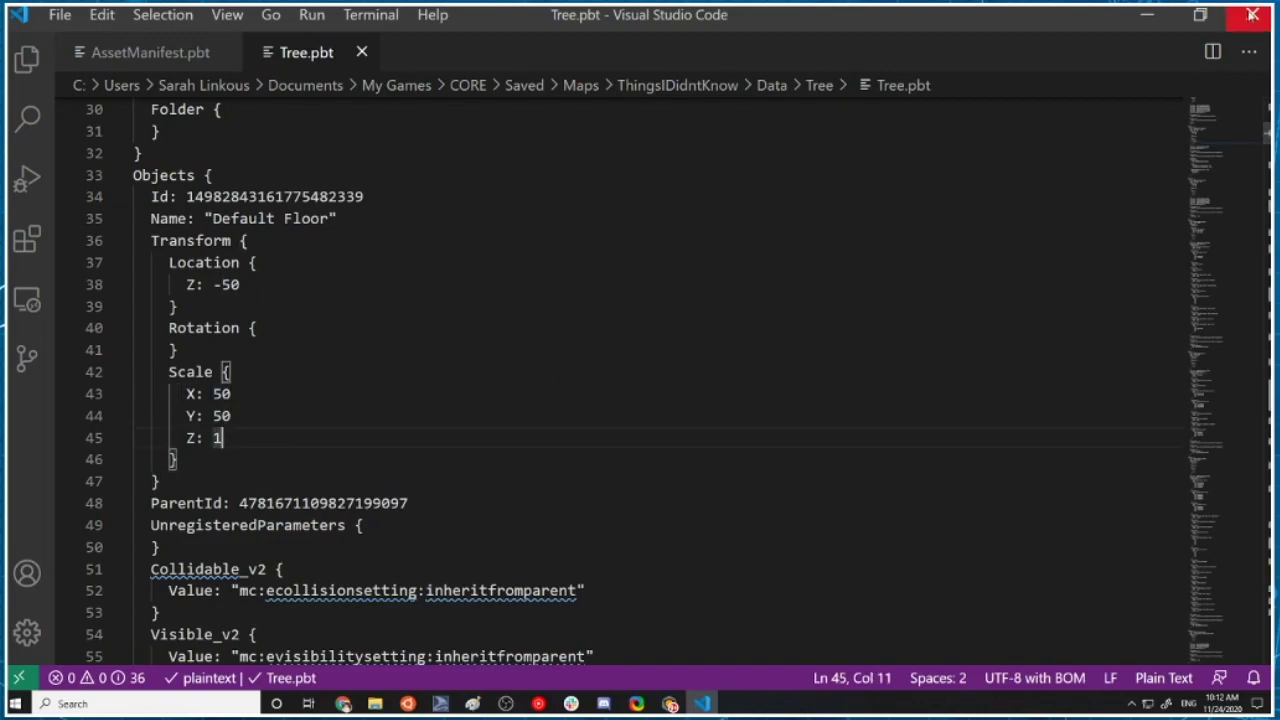
# Switch to the Core Editor, show more of the Default Floor's properties and reset its position to 0, 0, 0.
pyautogui.click(1147, 15)
pyautogui.hotkey('alt', 'Tab')
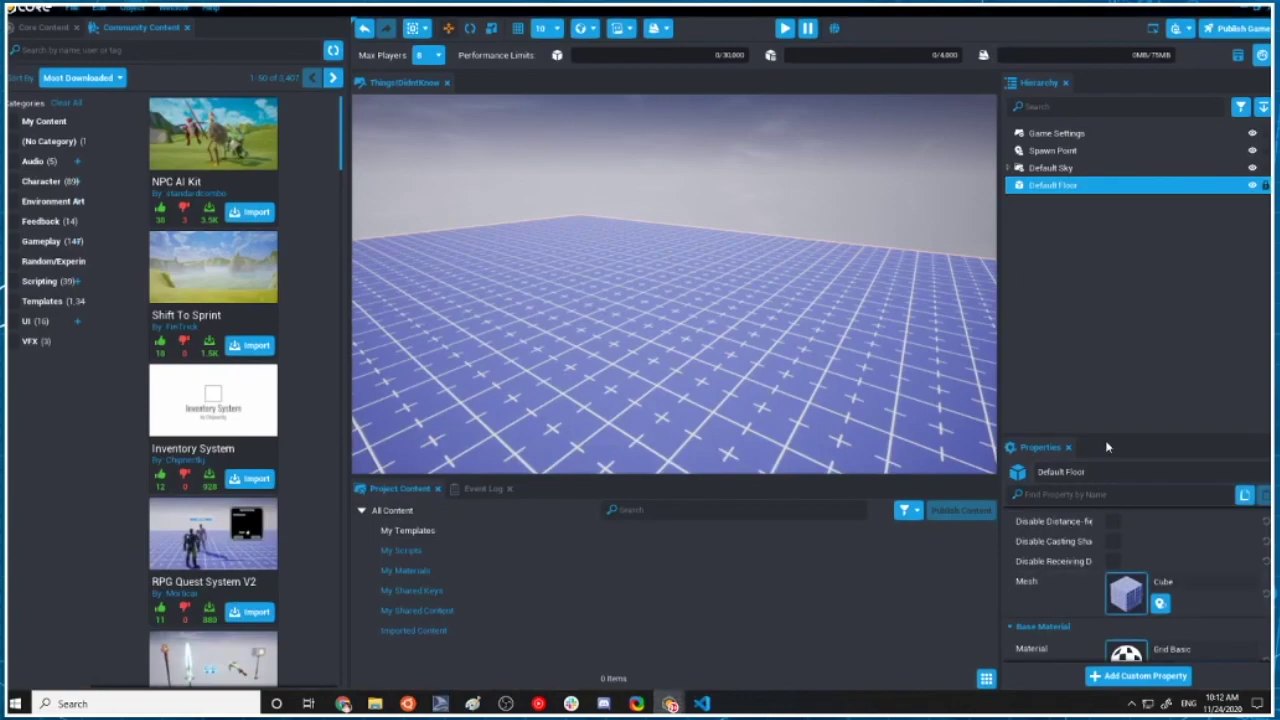
pyautogui.moveTo(1106, 436); pyautogui.dragTo(1099, 239)
pyautogui.scroll(5, 1167, 407)
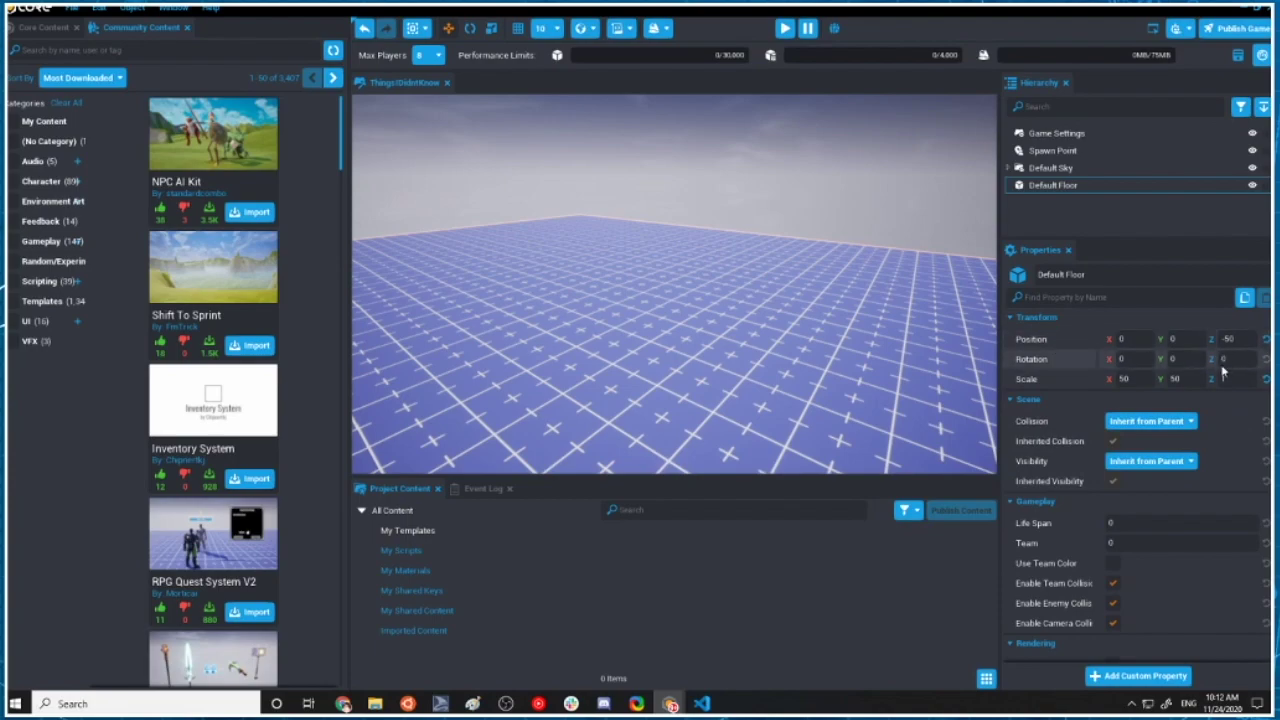
pyautogui.click(1266, 341)
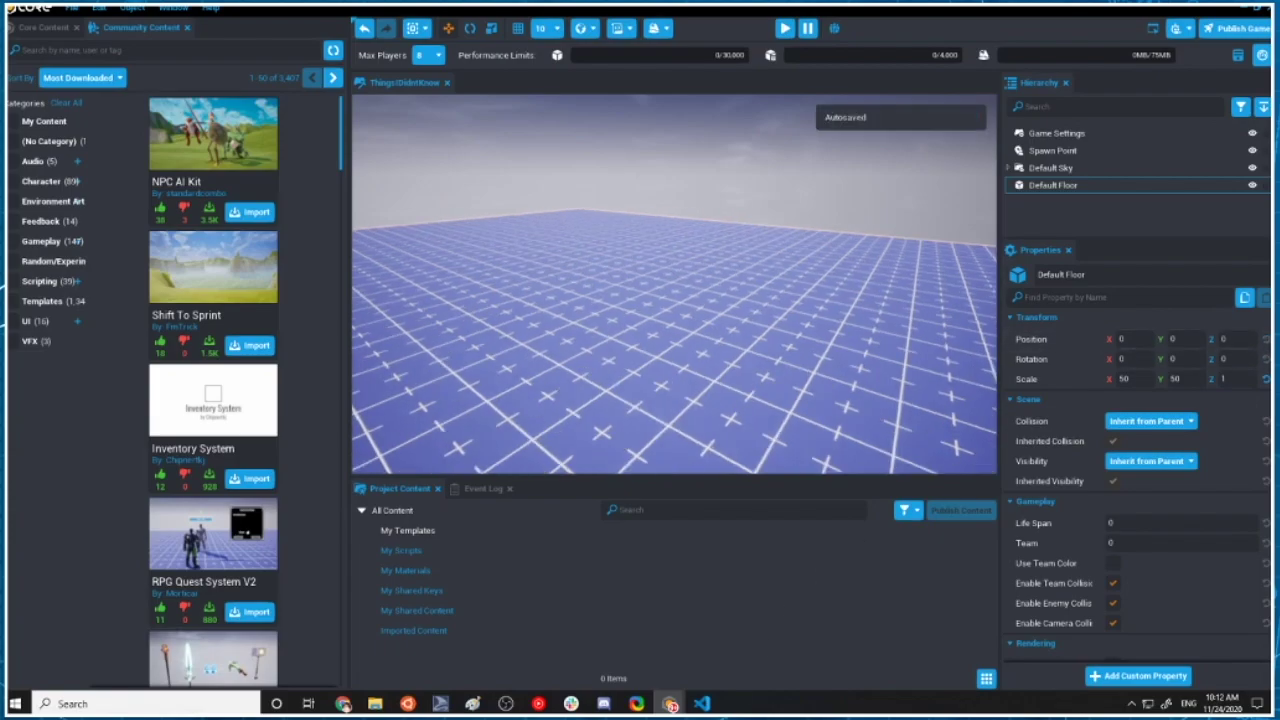
# Close Tree.pbt in Visual Studio Code and return to the Core Editor to save the project.
pyautogui.click(703, 704)
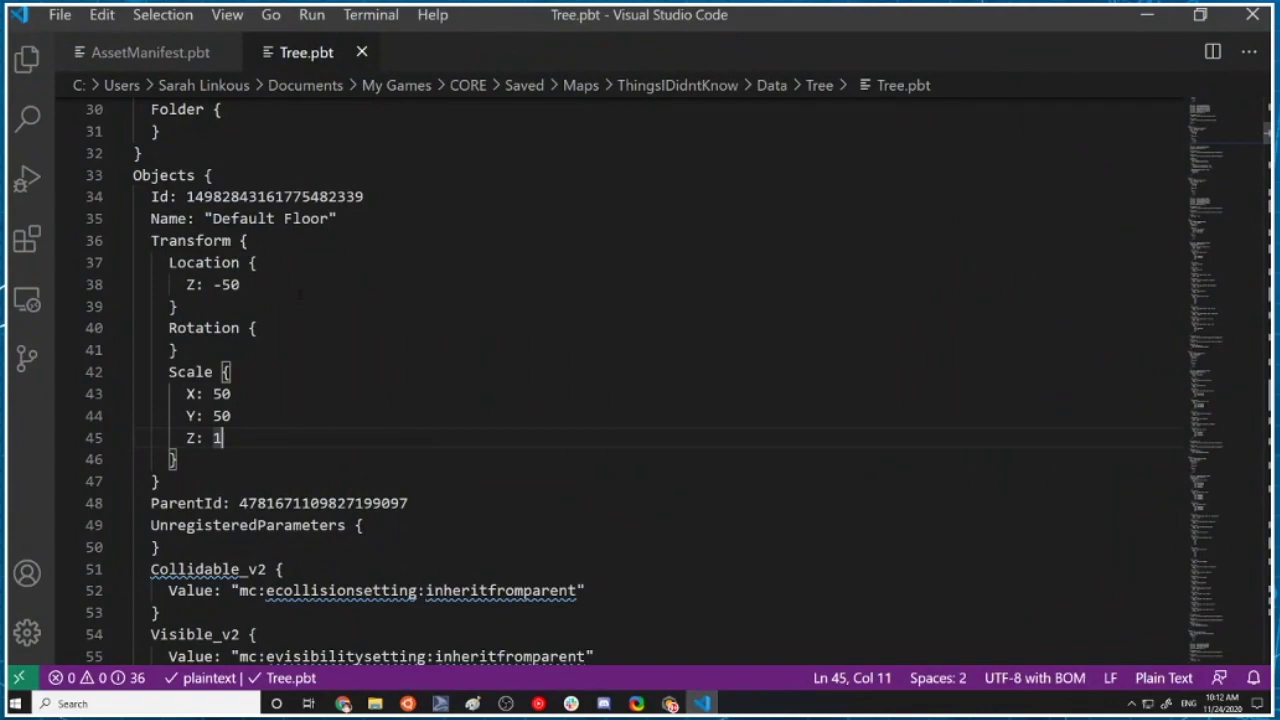
pyautogui.click(150, 56)
pyautogui.click(352, 56)
pyautogui.click(361, 53)
pyautogui.click(670, 704)
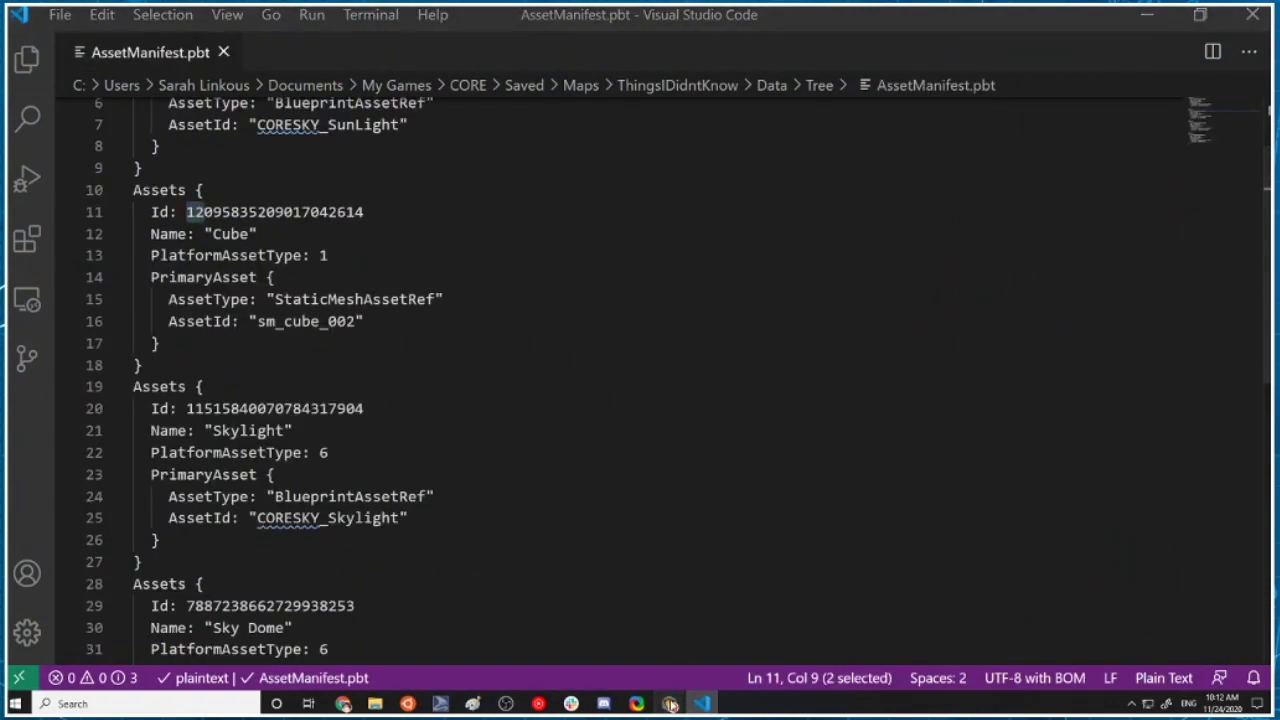
pyautogui.click(727, 628)
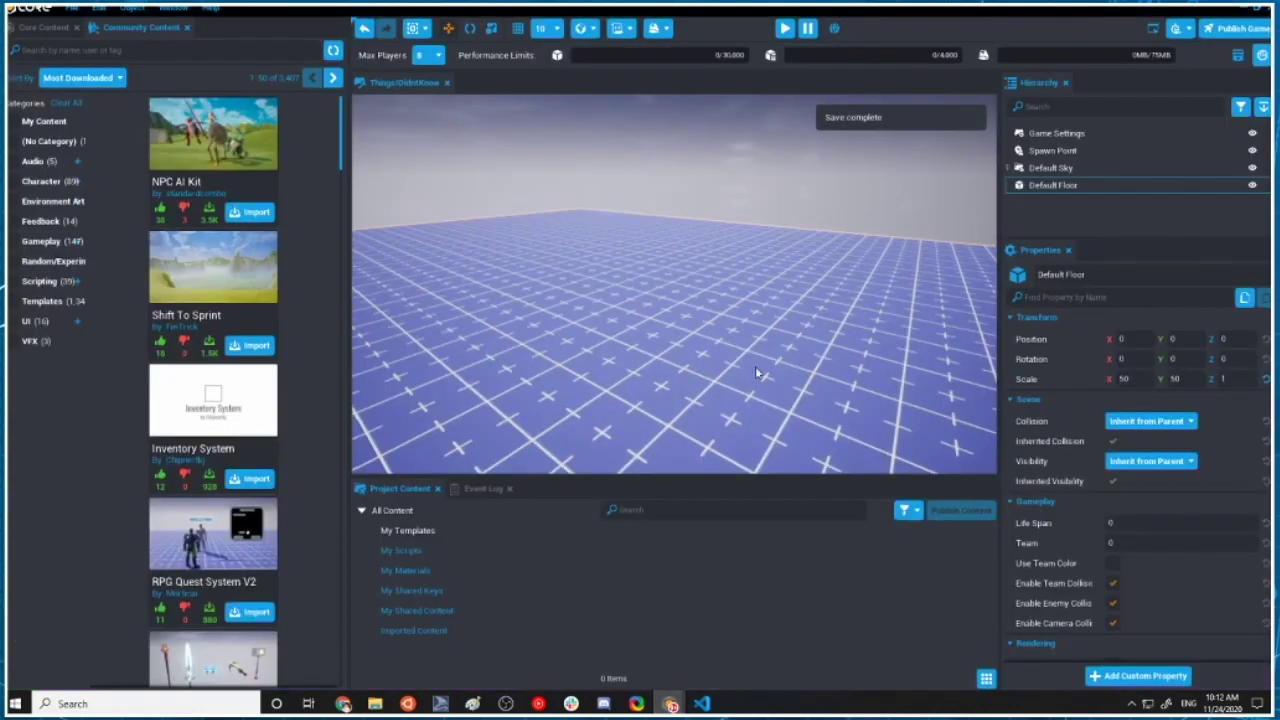
# Reopen AssetManifest.pbt from File Explorer and check its asset entries for changes after the save.
pyautogui.click(375, 704)
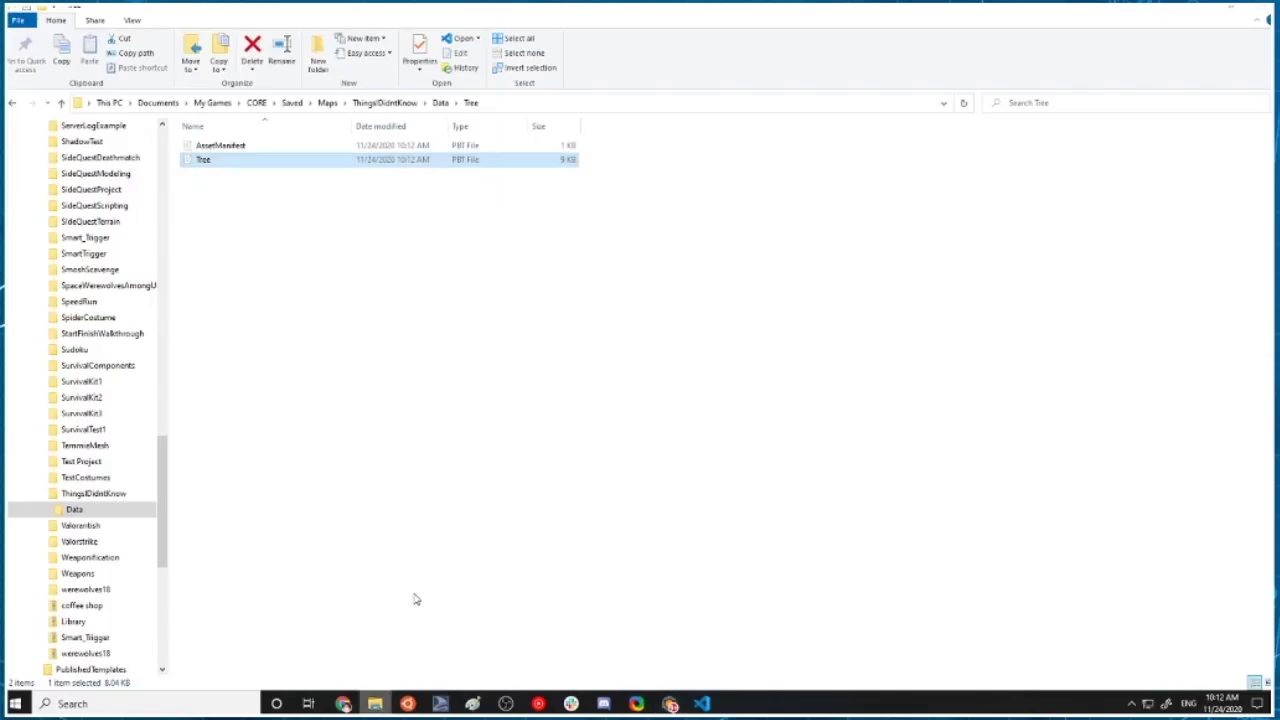
pyautogui.click(222, 147)
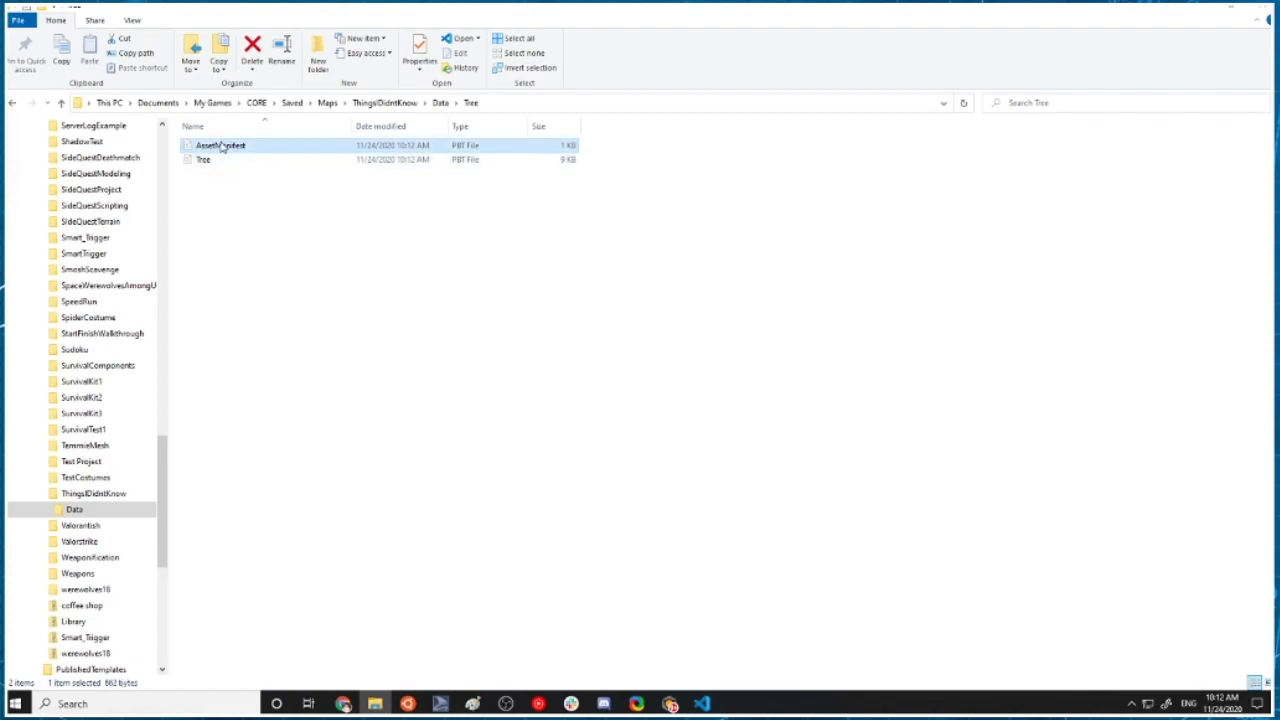
pyautogui.doubleClick(222, 148)
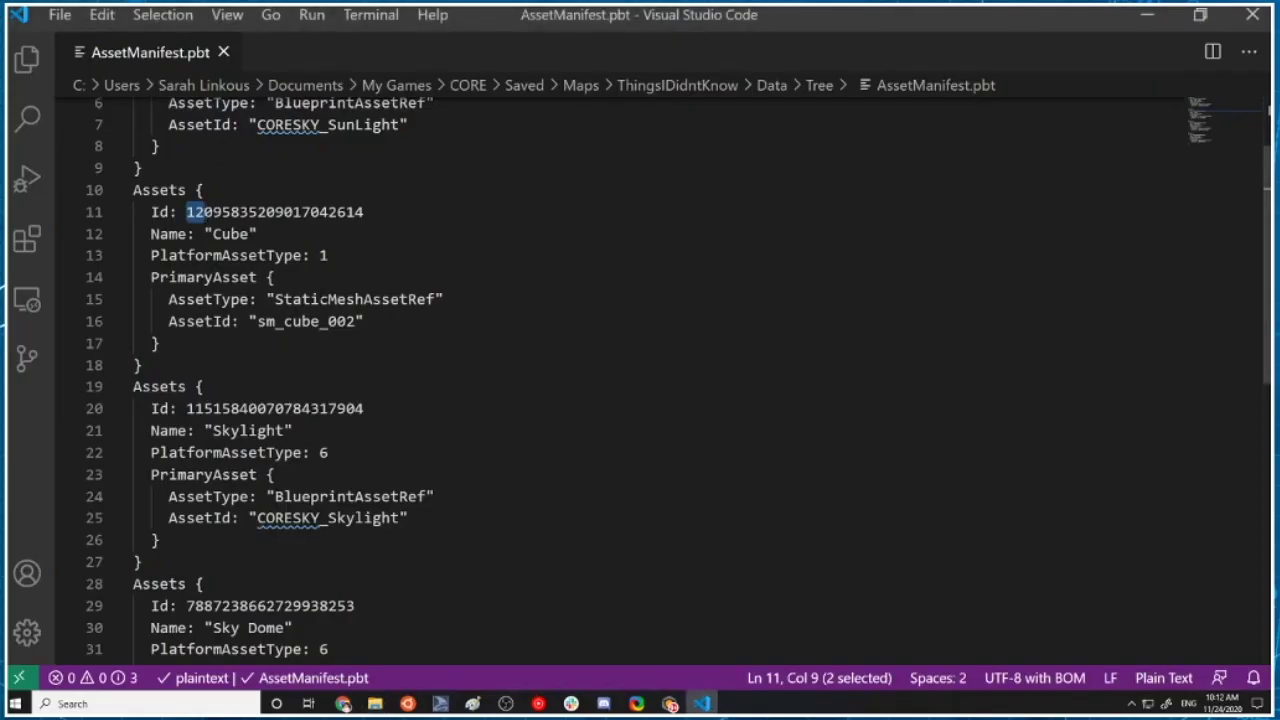
pyautogui.scroll(2, 371, 308)
pyautogui.scroll(-1, 397, 320)
pyautogui.scroll(1, 397, 320)
pyautogui.scroll(-2, 395, 315)
pyautogui.scroll(2, 393, 311)
pyautogui.click(1147, 15)
# Reopen Tree.pbt from File Explorer and check the Default Floor's Location block after the position reset.
pyautogui.click(190, 162)
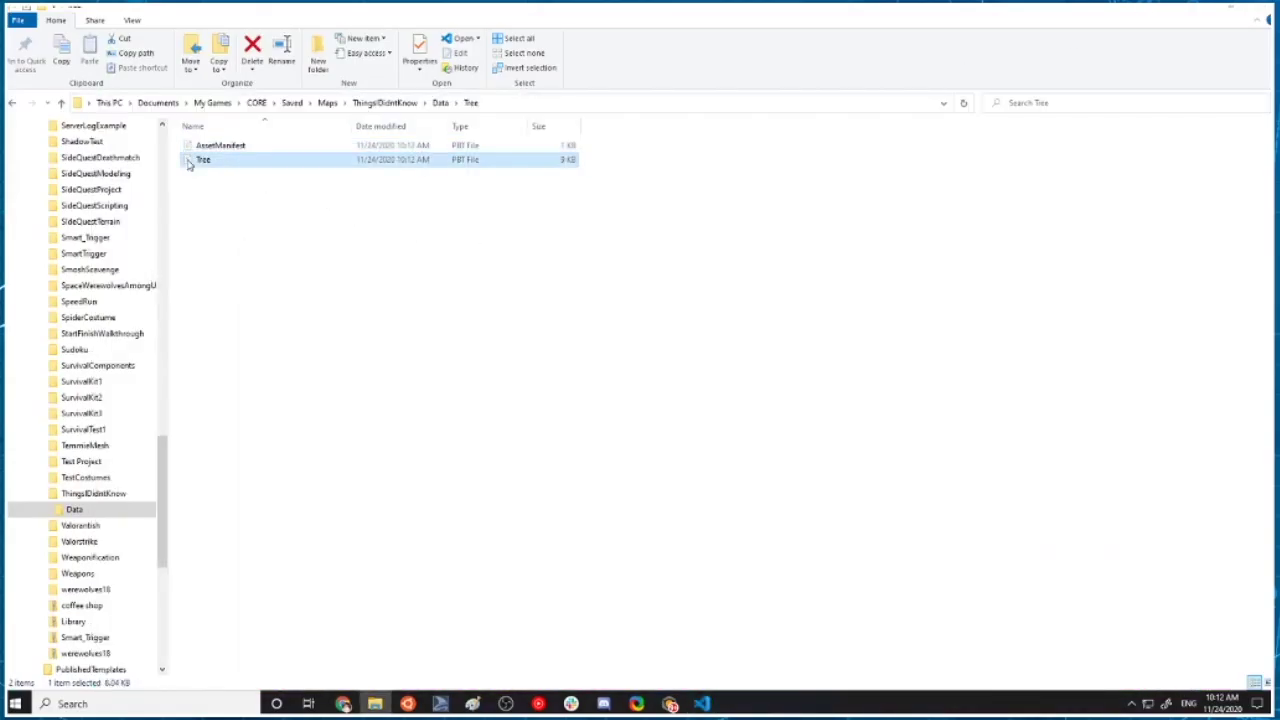
pyautogui.doubleClick(190, 162)
pyautogui.scroll(-1, 564, 384)
pyautogui.scroll(1, 564, 384)
pyautogui.scroll(-2, 564, 384)
pyautogui.scroll(3, 475, 390)
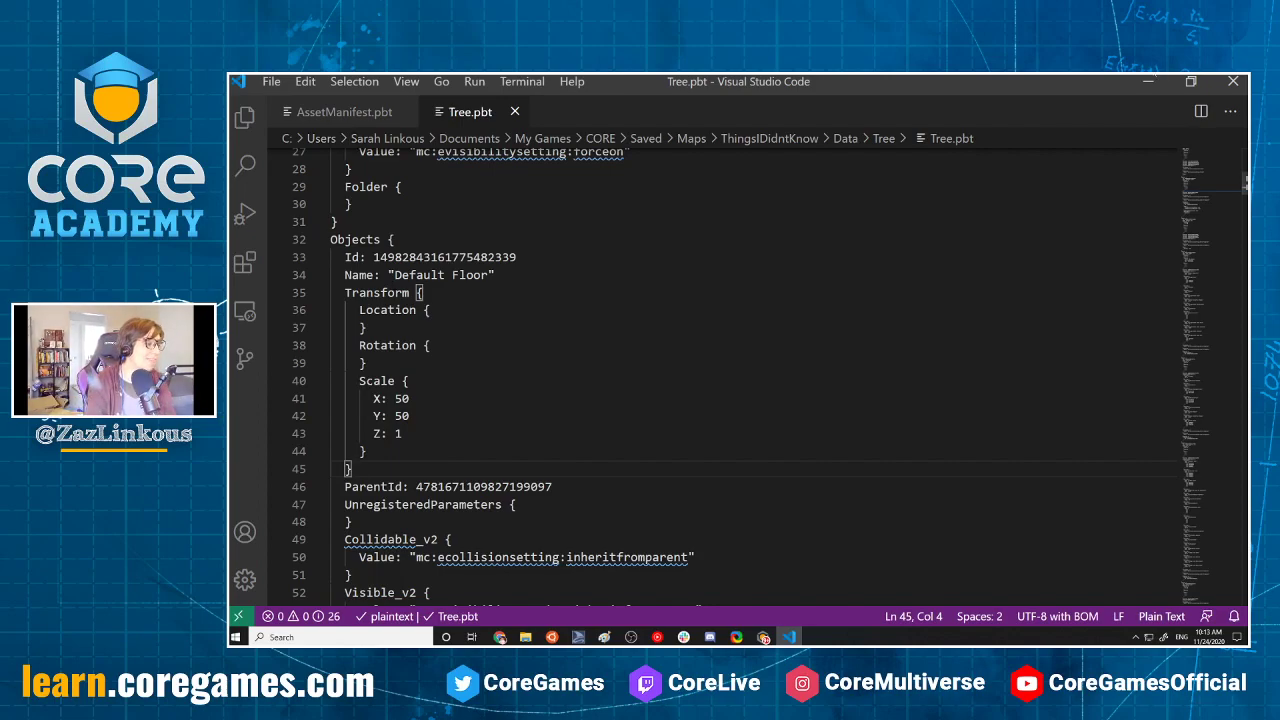
# Return to the Core Editor and place a Ball and a Baseball Bat from the 3D Objects in Core Content into the scene.
pyautogui.click(1149, 82)
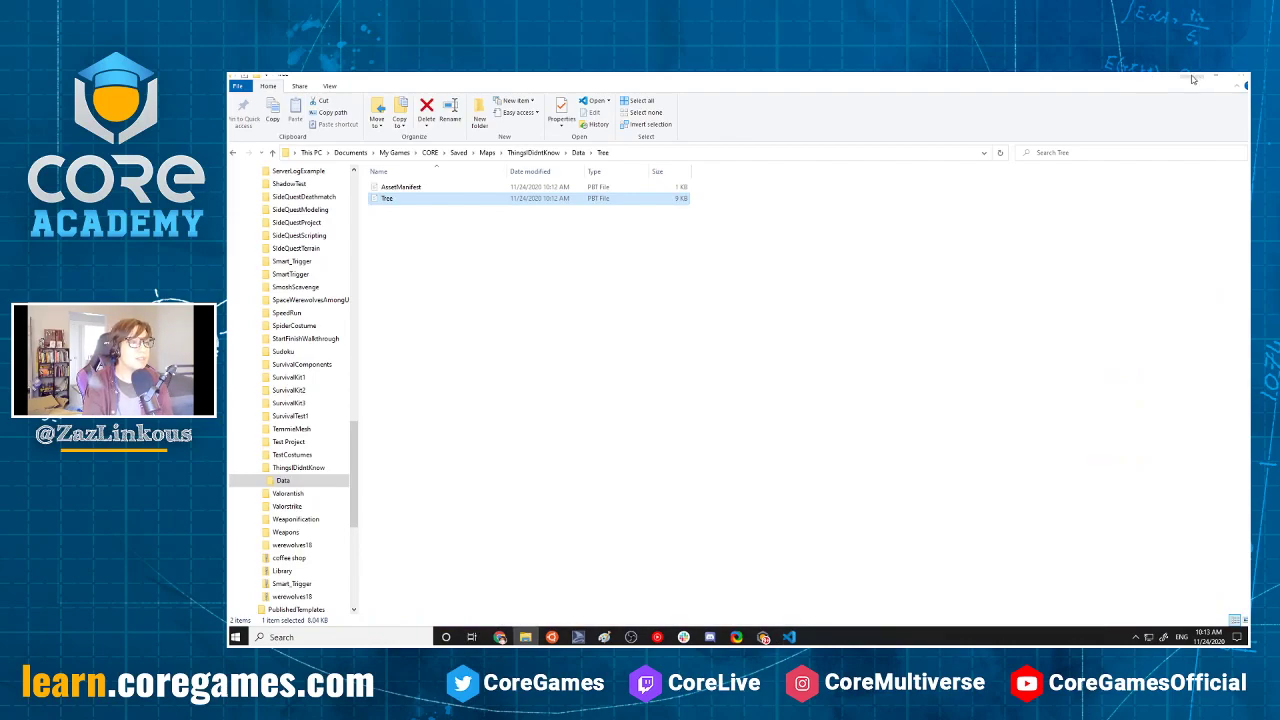
pyautogui.click(1192, 80)
pyautogui.moveTo(807, 348); pyautogui.dragTo(733, 416, button='right')
pyautogui.moveTo(633, 434); pyautogui.dragTo(13, 177, button='right')
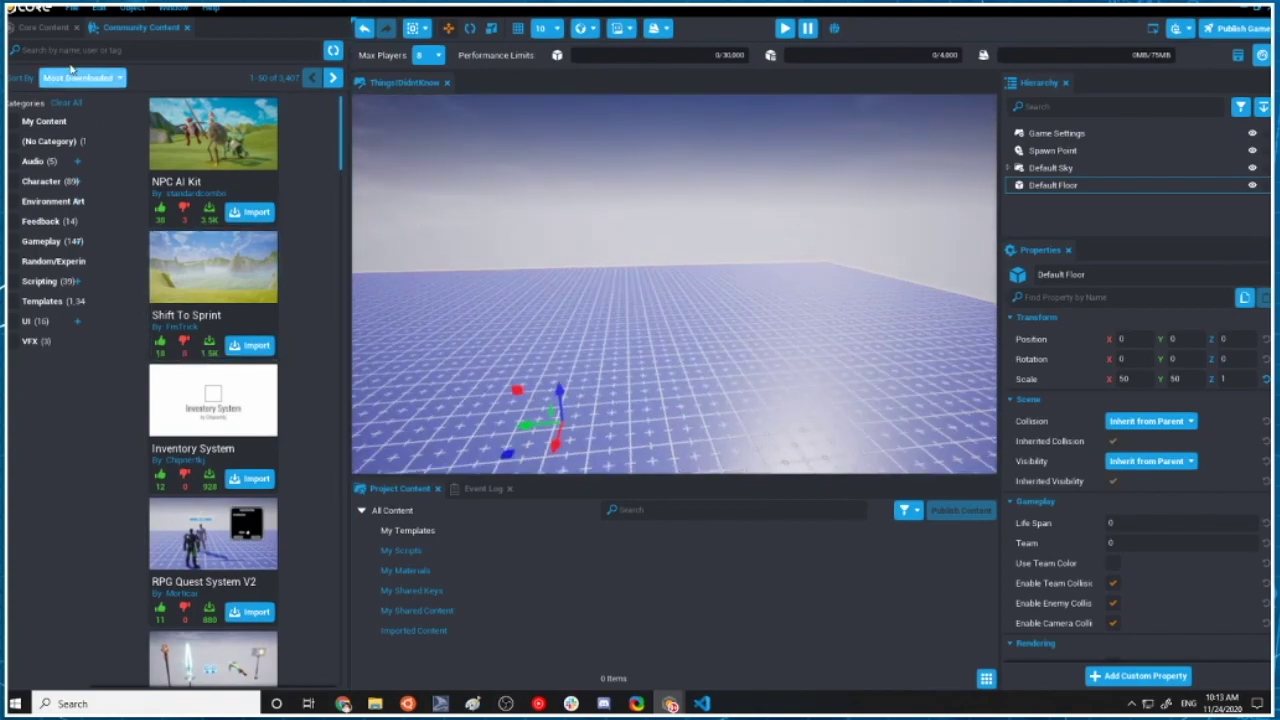
pyautogui.click(66, 28)
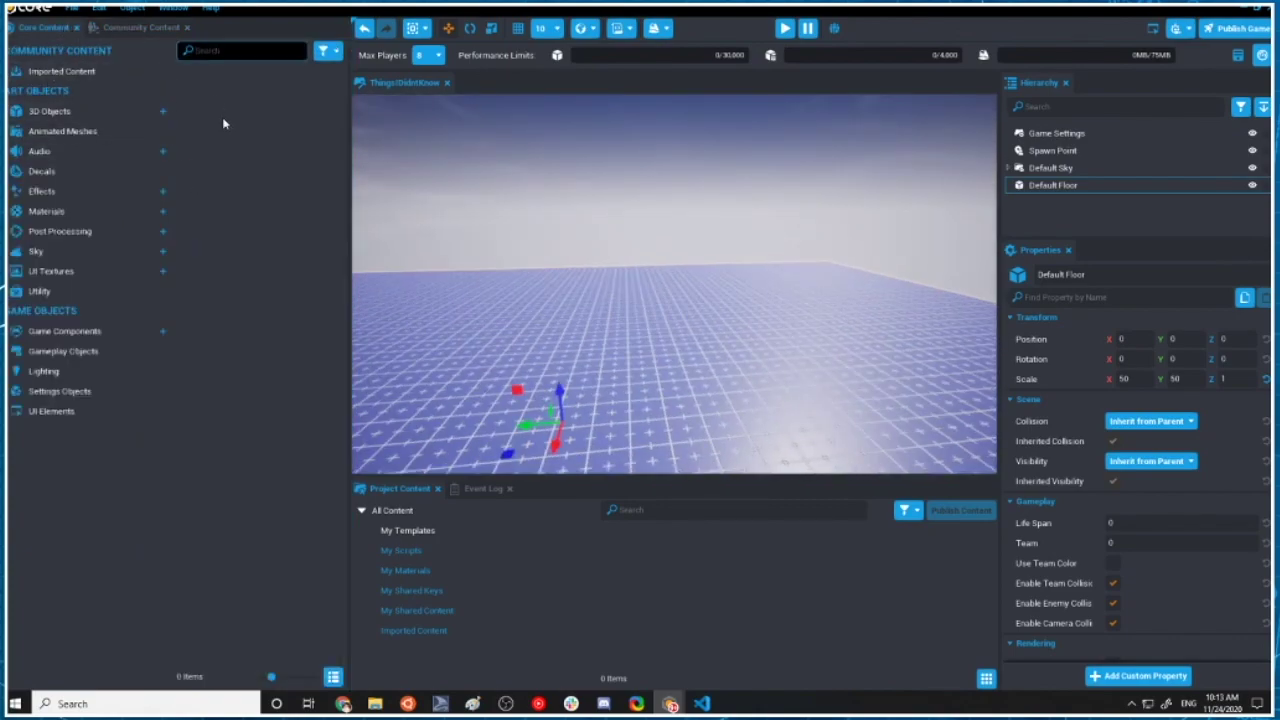
pyautogui.click(100, 111)
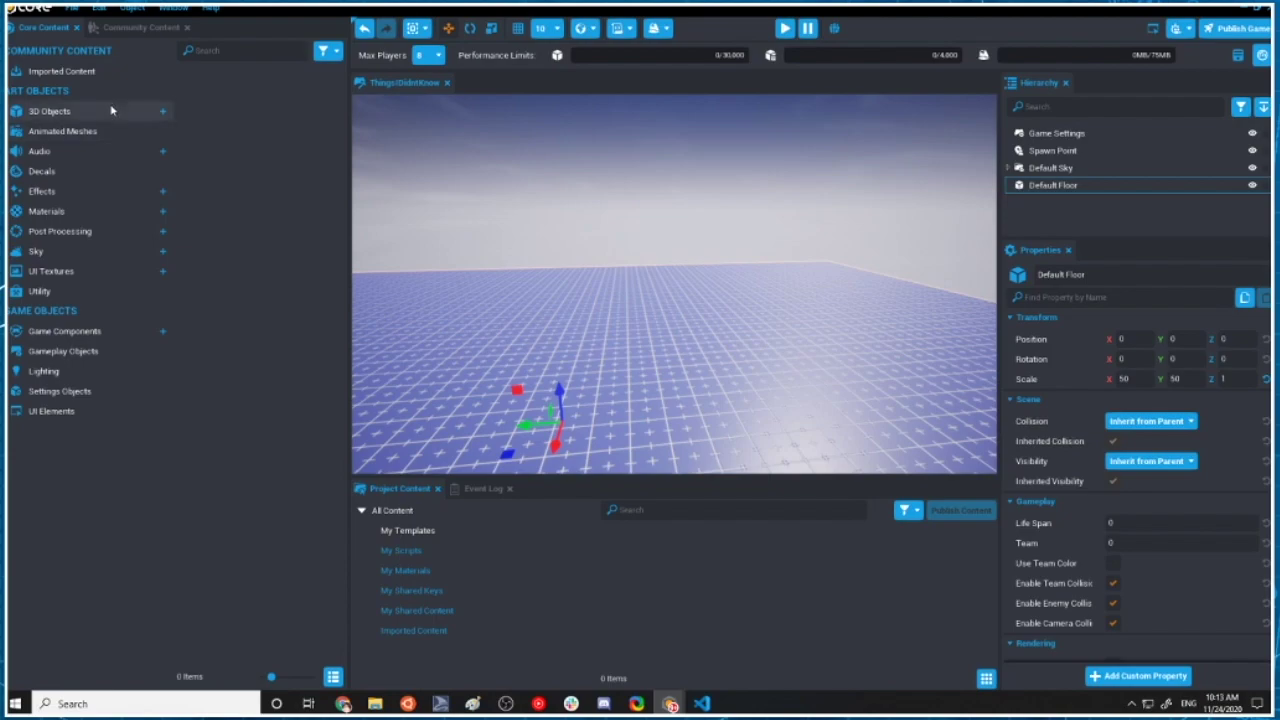
pyautogui.scroll(-2, 301, 318)
pyautogui.scroll(2, 301, 318)
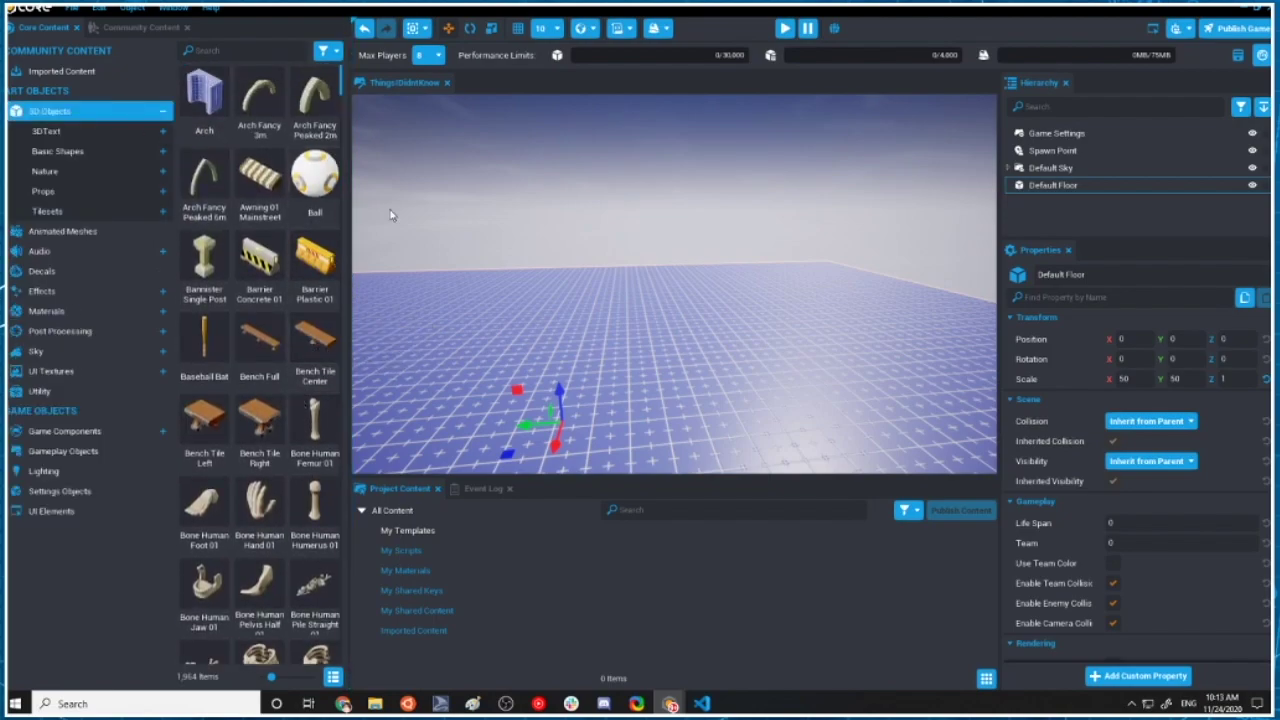
pyautogui.click(326, 184)
pyautogui.moveTo(328, 184); pyautogui.dragTo(560, 268)
pyautogui.moveTo(234, 345); pyautogui.dragTo(532, 358)
# Scale the Ball down uniformly to about 0.185 beside the Baseball Bat and switch back to the move tool.
pyautogui.click(562, 299)
pyautogui.press('r')
pyautogui.press('w')
pyautogui.press('a')
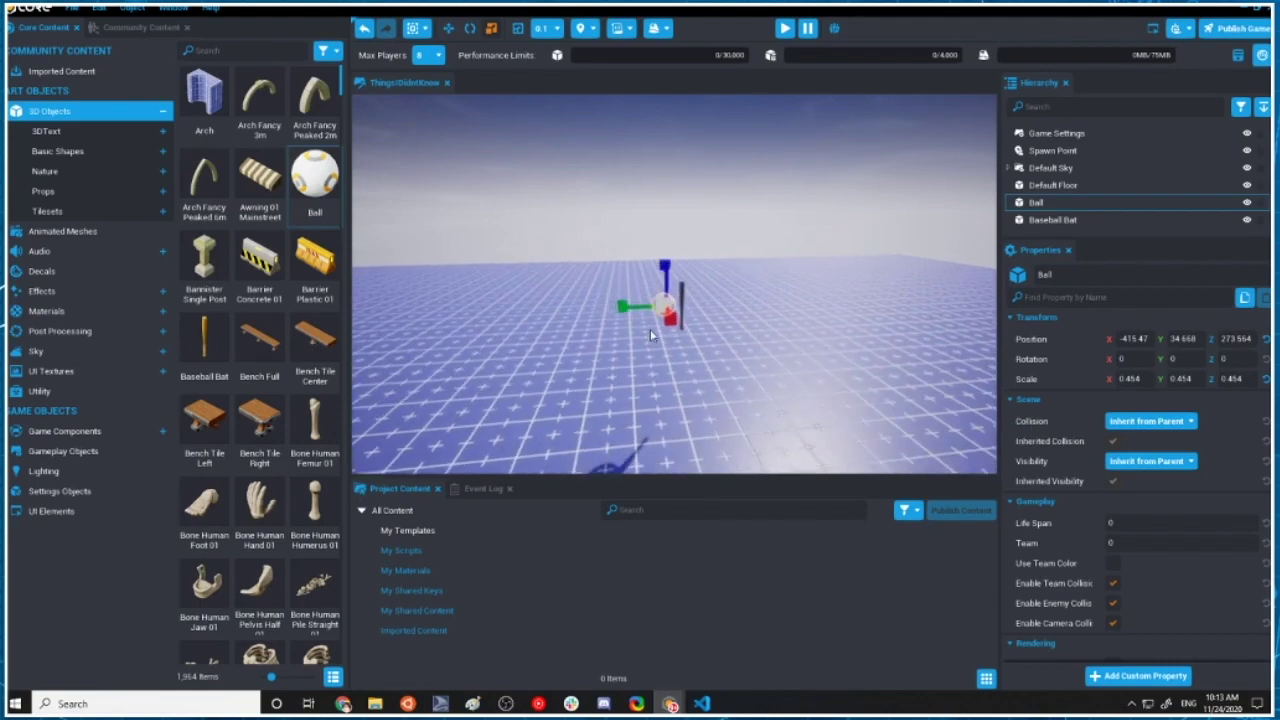
pyautogui.moveTo(651, 328); pyautogui.dragTo(639, 364)
pyautogui.scroll(4, 639, 358)
pyautogui.press('w')
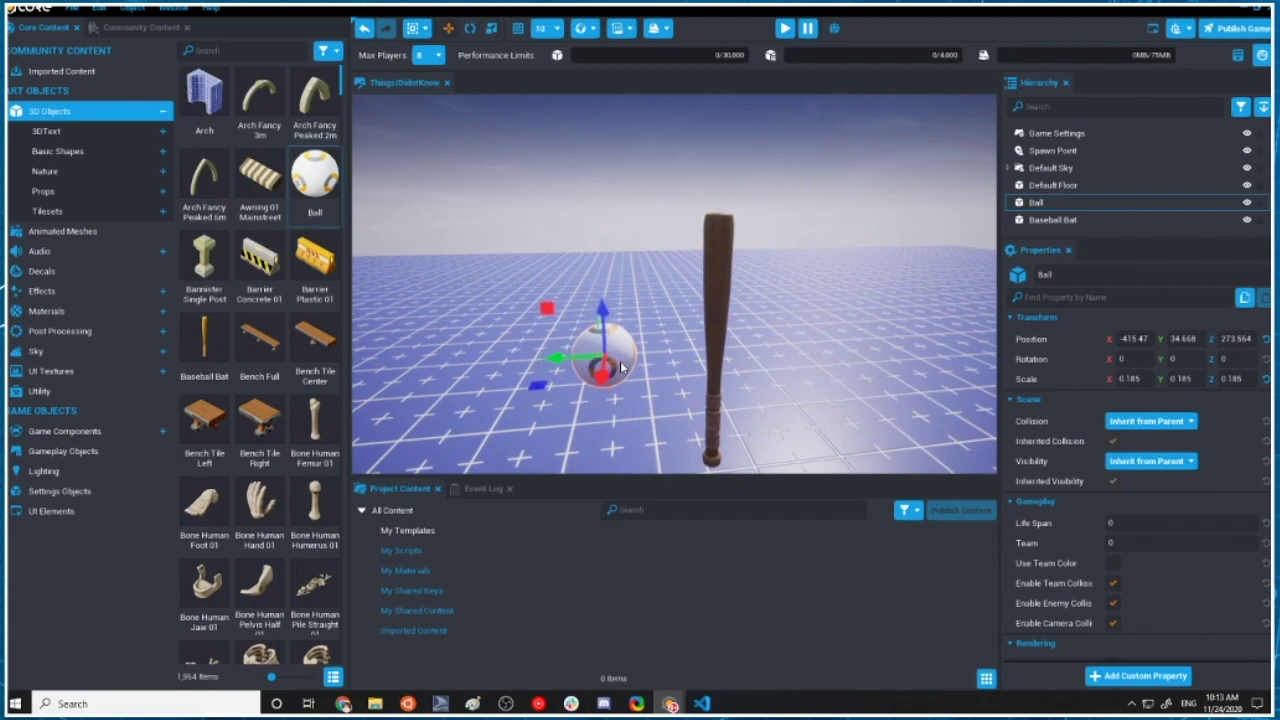
# Raise the Ball beside the upper end of the Baseball Bat and scale it down further.
pyautogui.moveTo(539, 314); pyautogui.dragTo(581, 215)
pyautogui.press('r')
pyautogui.moveTo(644, 271); pyautogui.dragTo(617, 287)
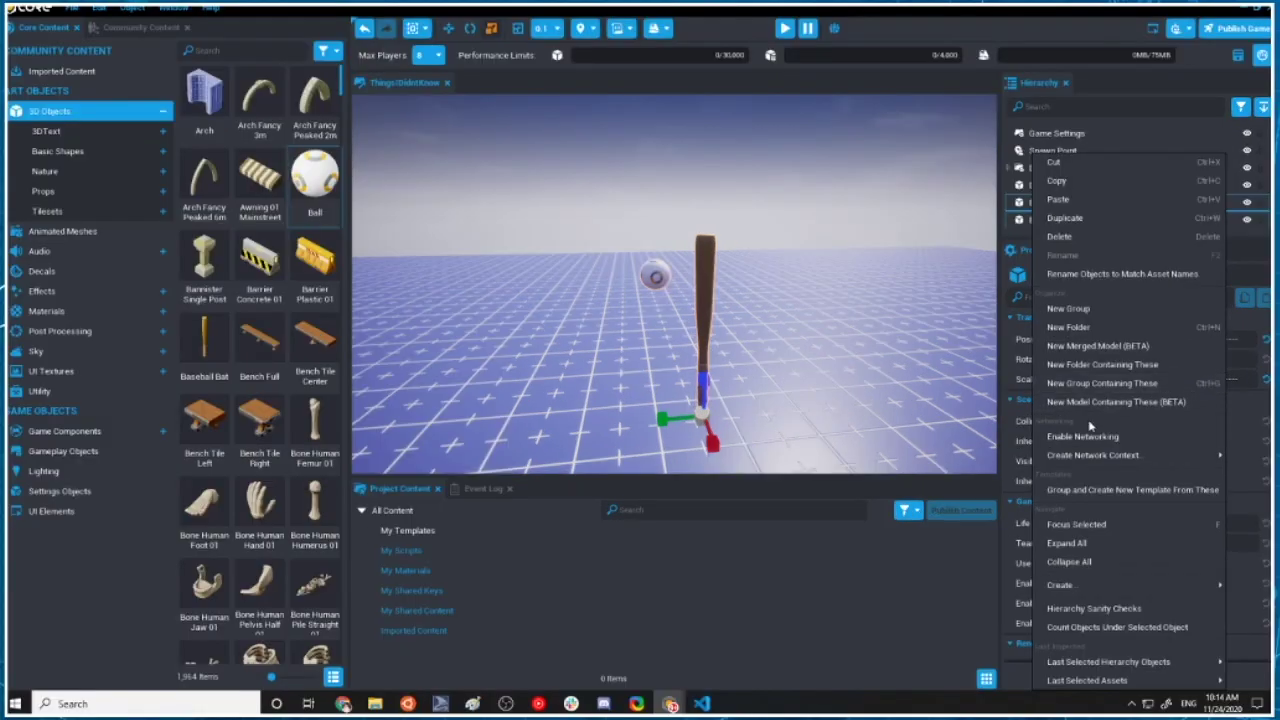
# Group the Ball and Baseball Bat together and name the group "Bat and Ball".
pyautogui.moveTo(1090, 455)
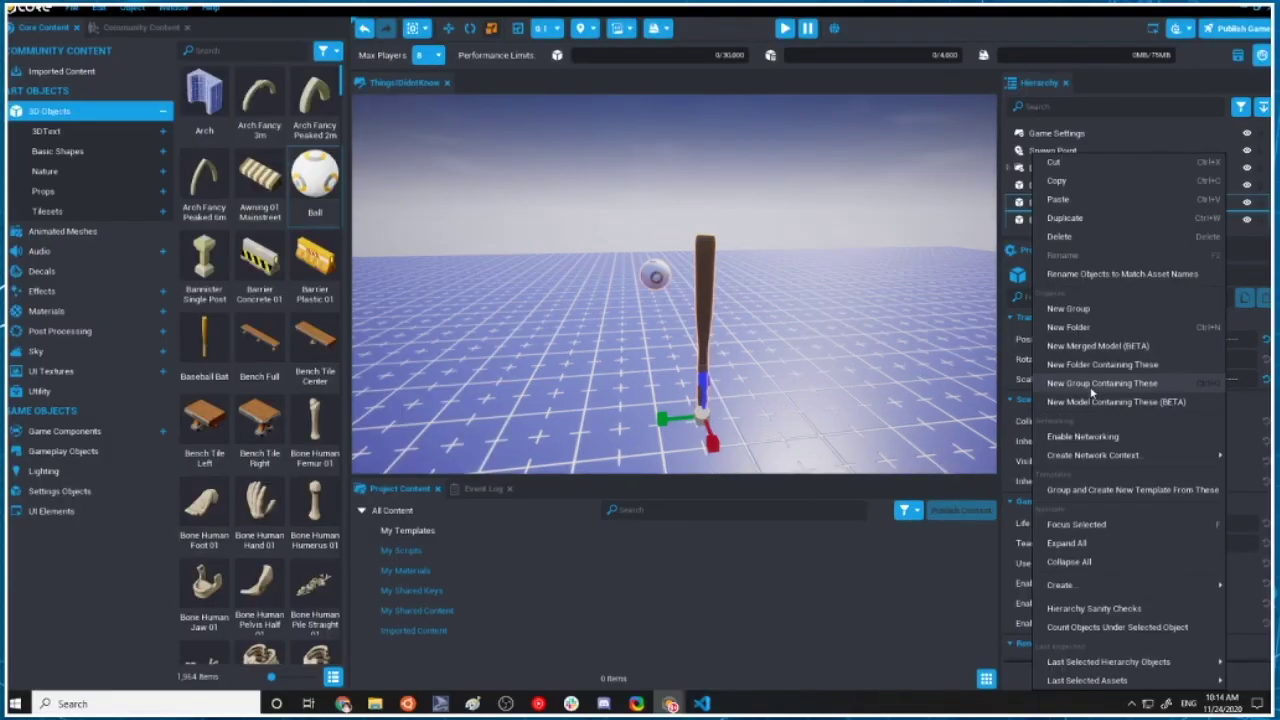
pyautogui.click(1090, 392)
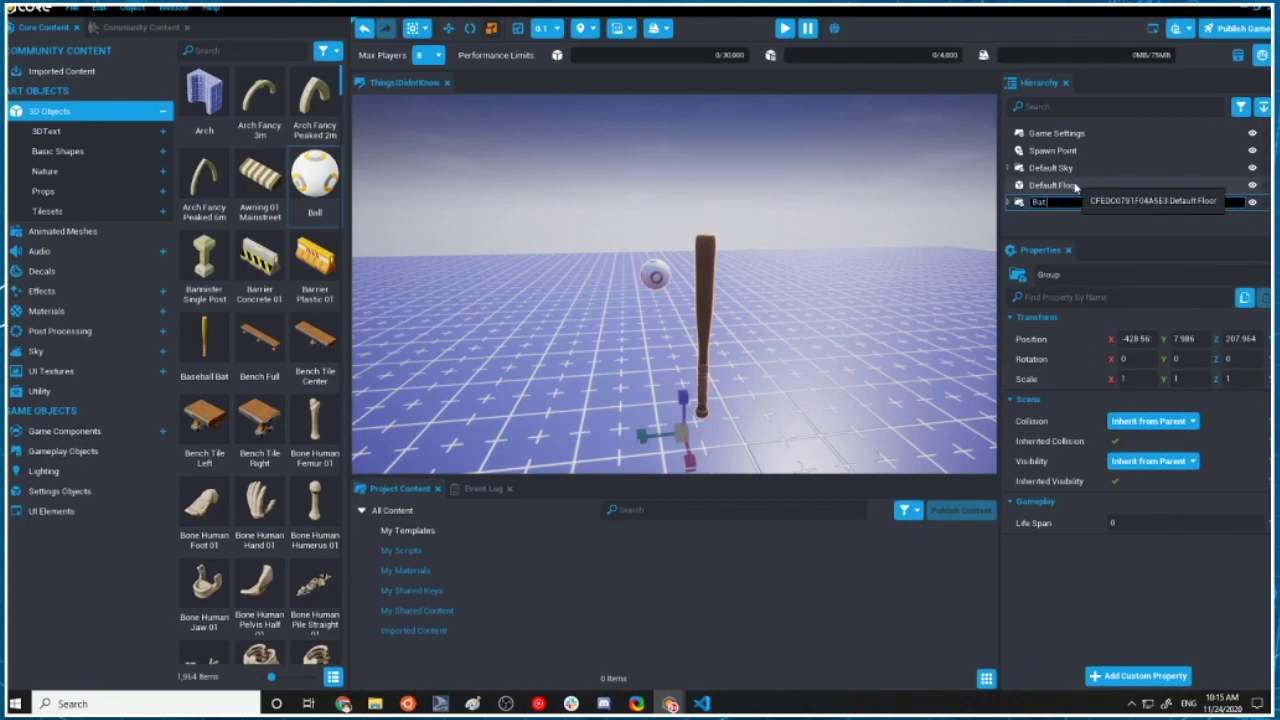
pyautogui.write('Bat and Ball')
pyautogui.press('Return')
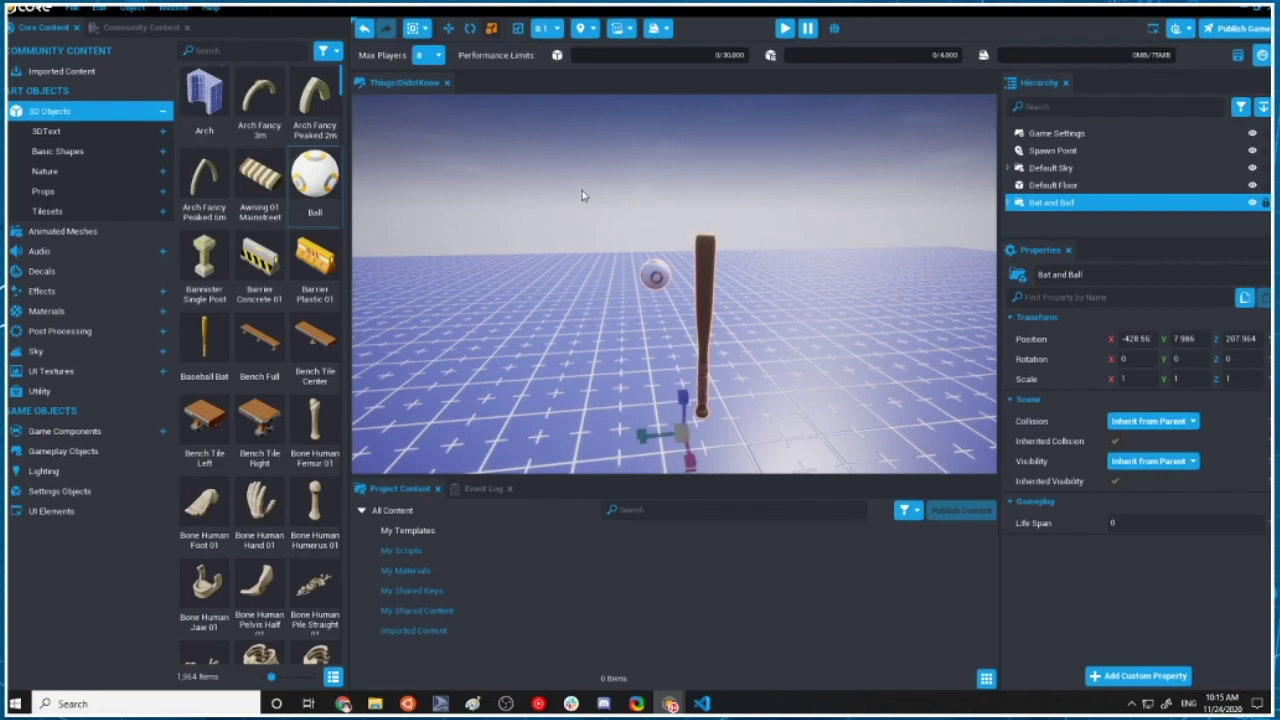
# Select only the Baseball Bat inside the Bat and Ball group from the viewport.
pyautogui.click(790, 287)
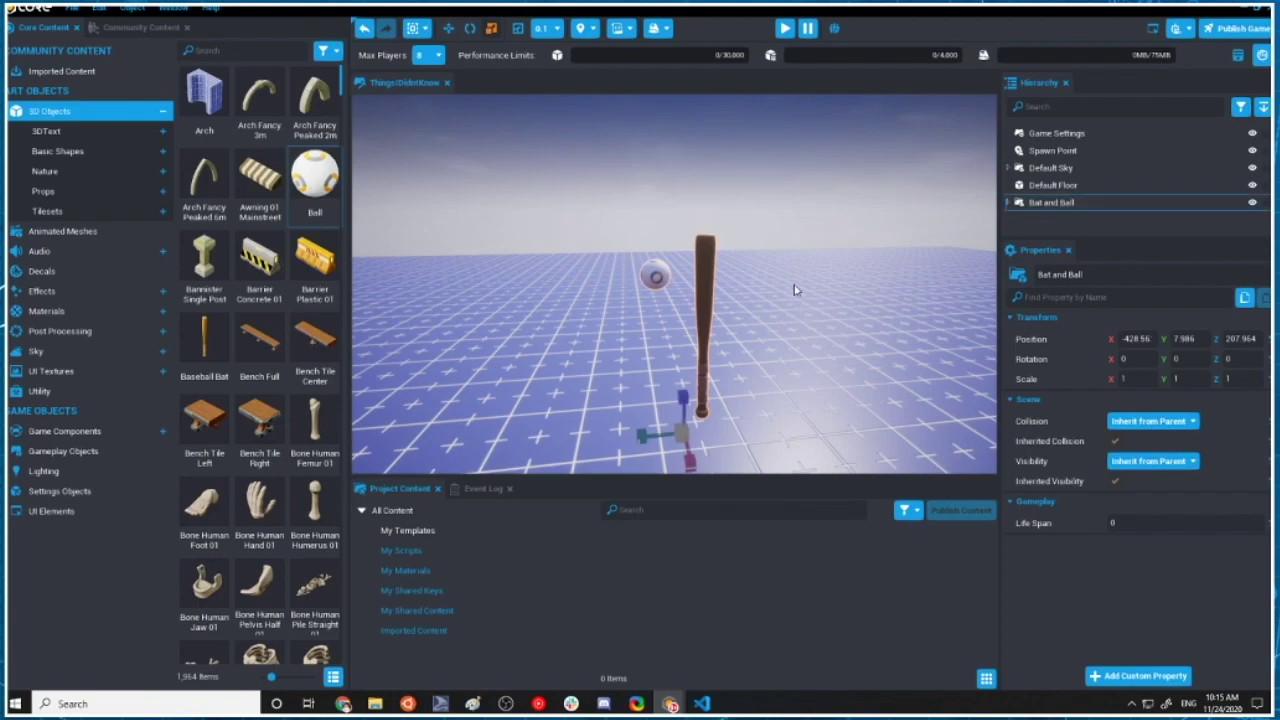
pyautogui.scroll(-5, 780, 286)
pyautogui.click(688, 287)
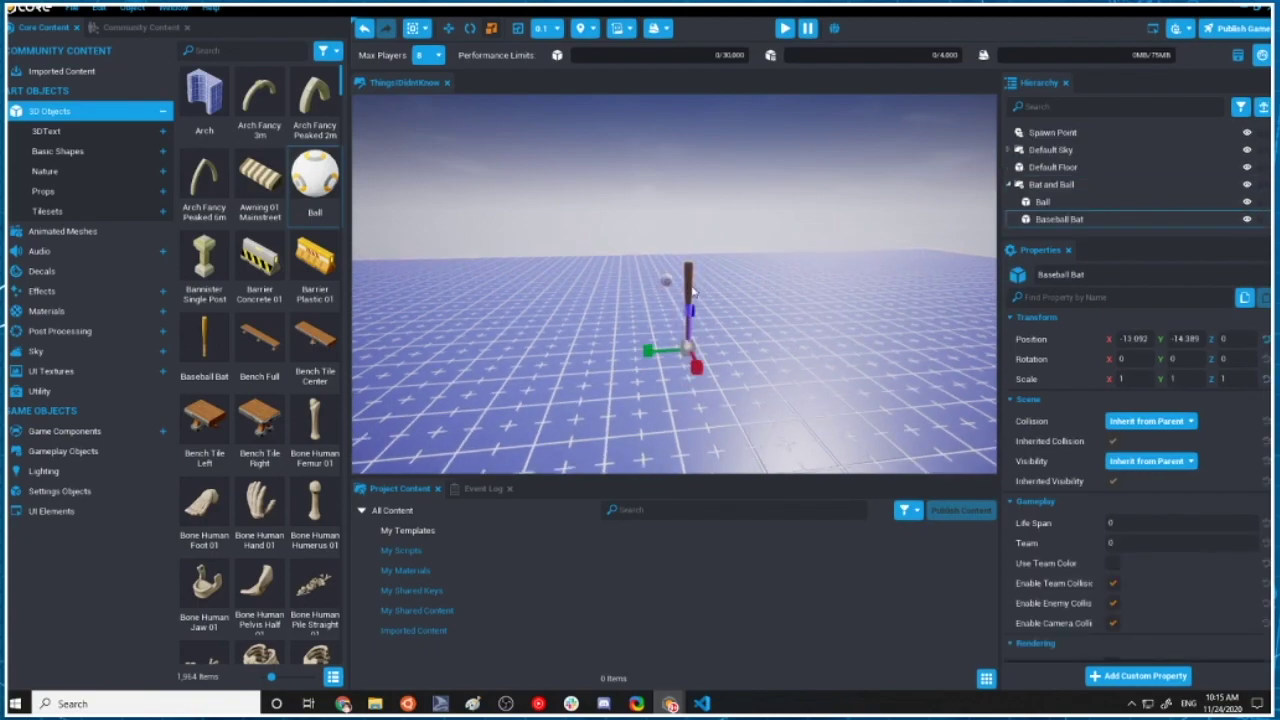
pyautogui.scroll(5, 700, 312)
pyautogui.scroll(-1, 703, 314)
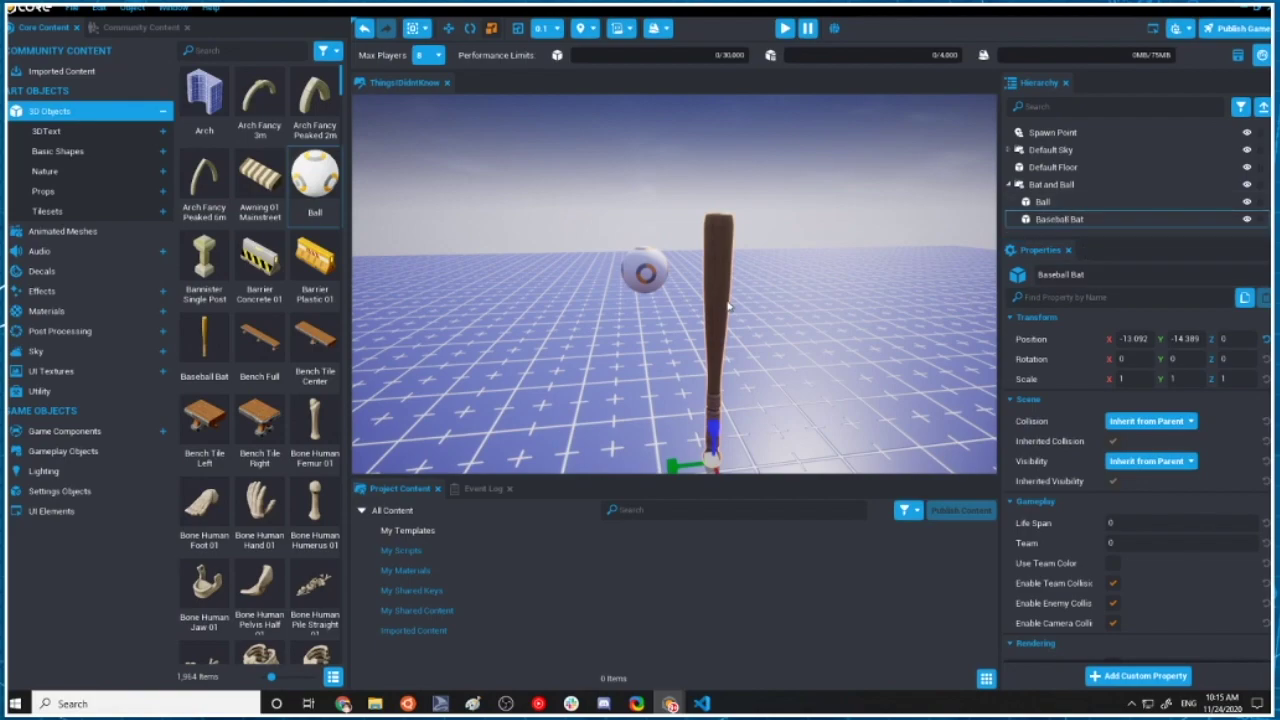
# Search Core Content for "grass" and apply the Grass Basic material to the Default Floor.
pyautogui.moveTo(812, 298); pyautogui.dragTo(852, 428, button='right')
pyautogui.scroll(-5, 880, 312)
pyautogui.scroll(3, 852, 428)
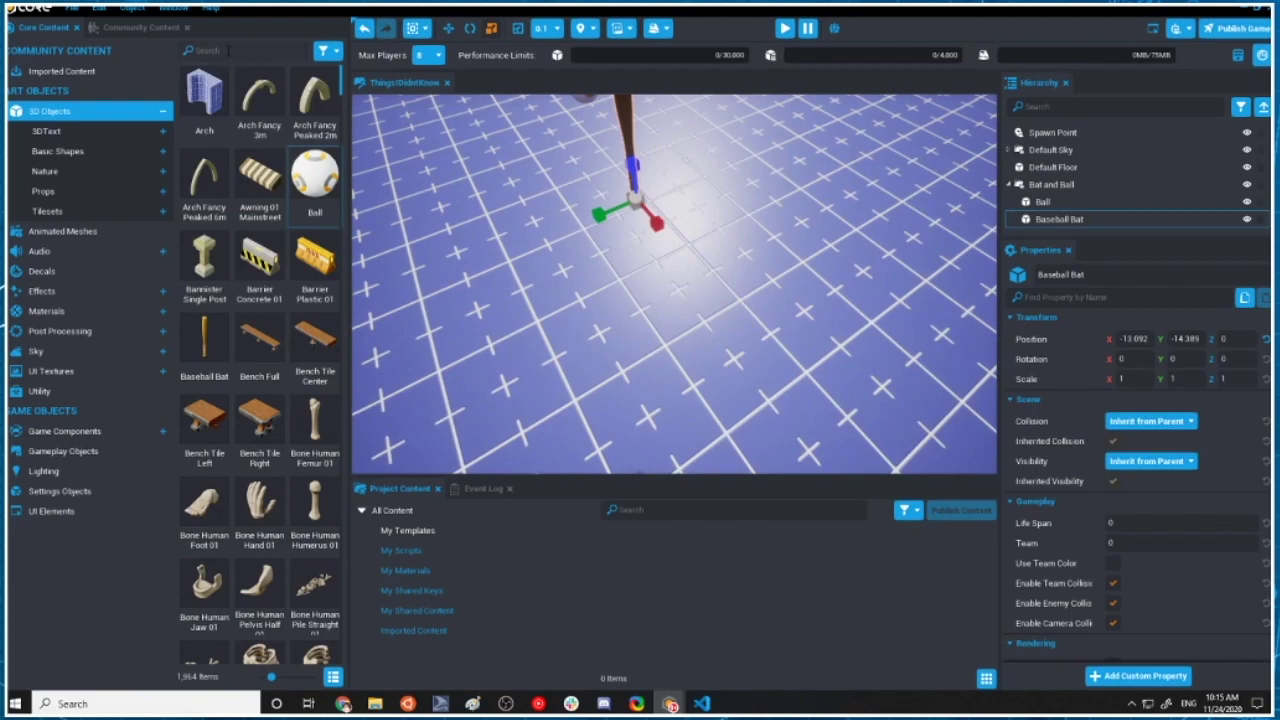
pyautogui.click(224, 50)
pyautogui.write('gra')
pyautogui.moveTo(259, 175); pyautogui.dragTo(660, 350)
pyautogui.moveTo(660, 350); pyautogui.dragTo(722, 242, button='right')
pyautogui.scroll(4, 721, 238)
pyautogui.moveTo(721, 238); pyautogui.dragTo(730, 168, button='middle')
pyautogui.scroll(-4, 729, 154)
pyautogui.scroll(4, 714, 191)
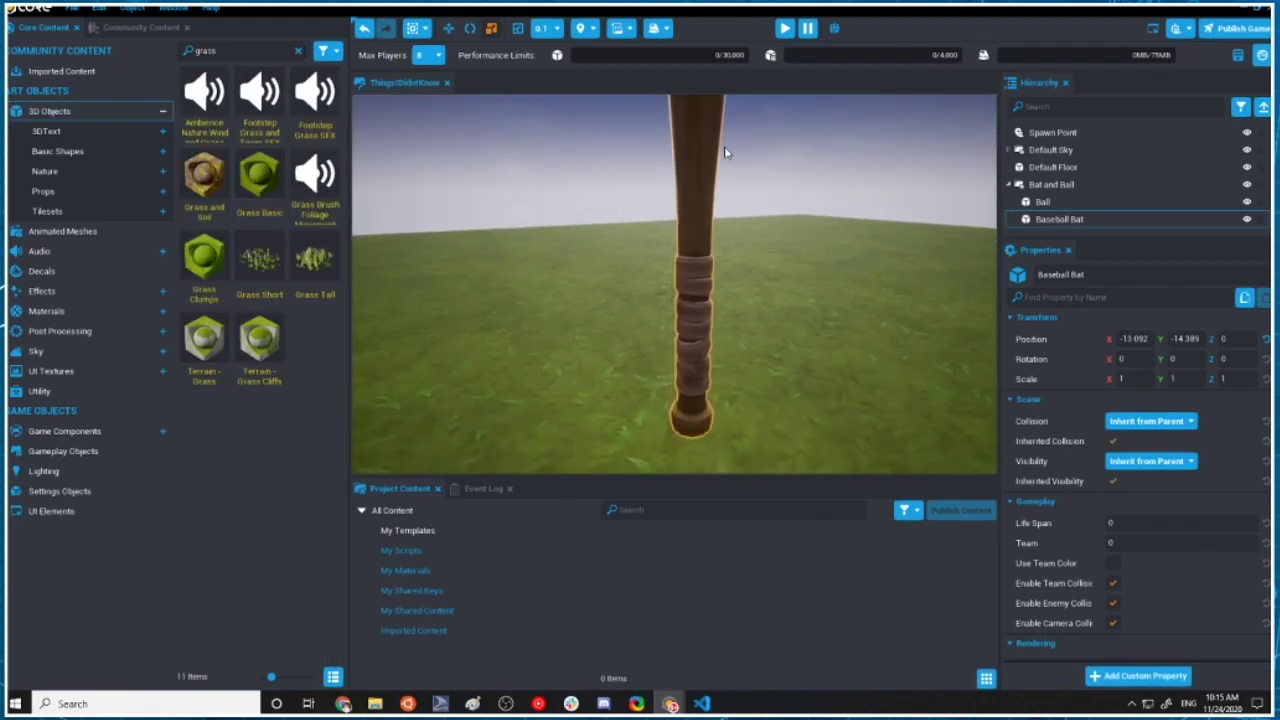
pyautogui.scroll(-4, 714, 196)
pyautogui.moveTo(706, 217); pyautogui.dragTo(702, 201, button='middle')
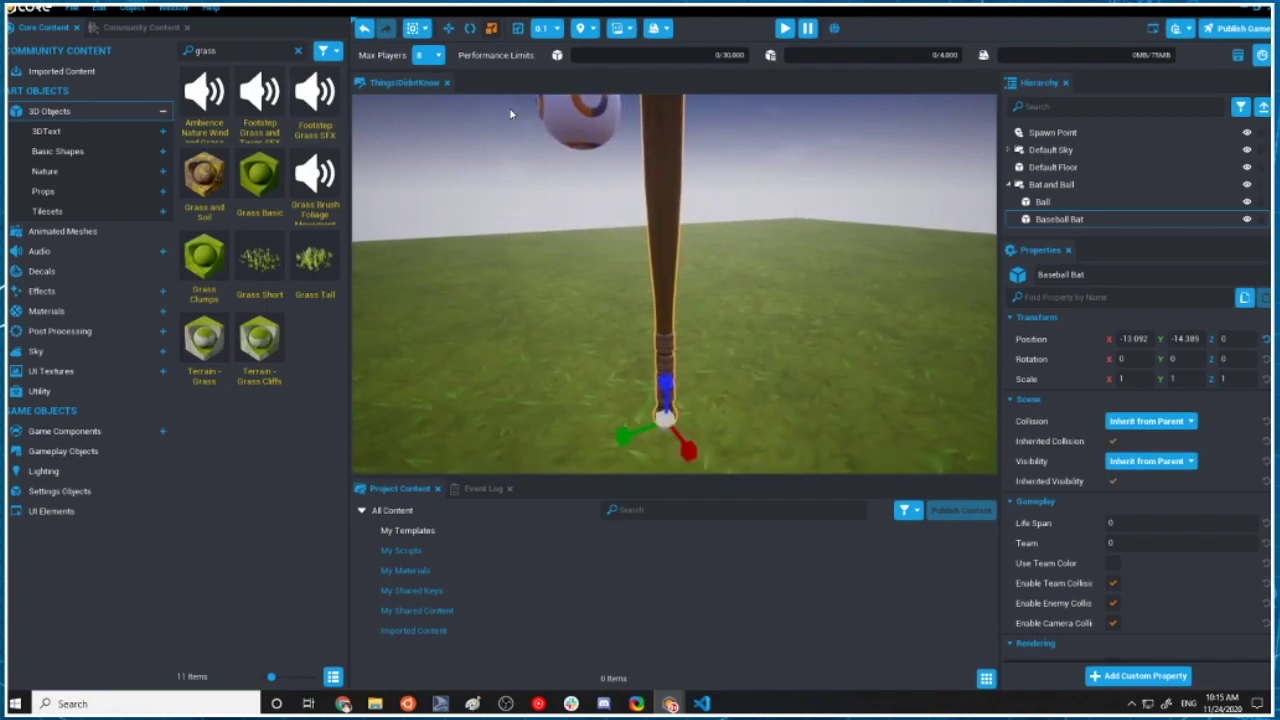
pyautogui.scroll(4, 612, 233)
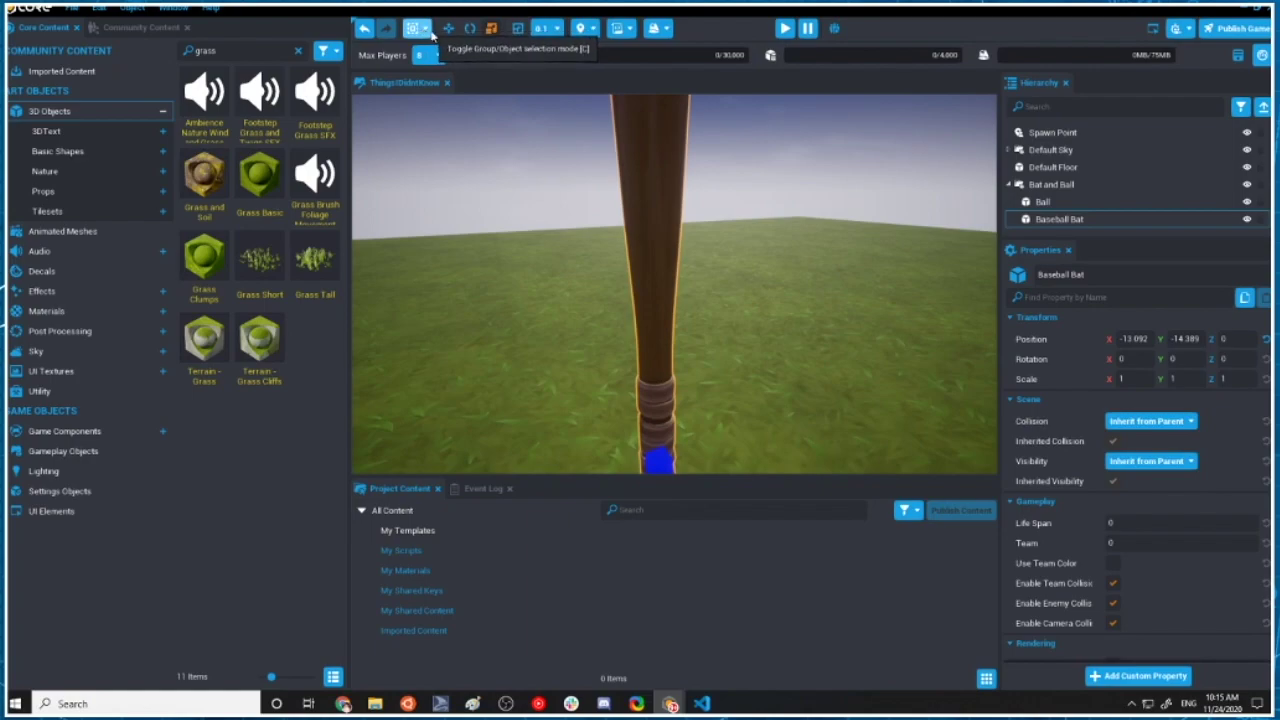
# Check the Group and Object selection mode options, and try selecting the Ball and the Baseball Bat individually in the viewport.
pyautogui.click(425, 31)
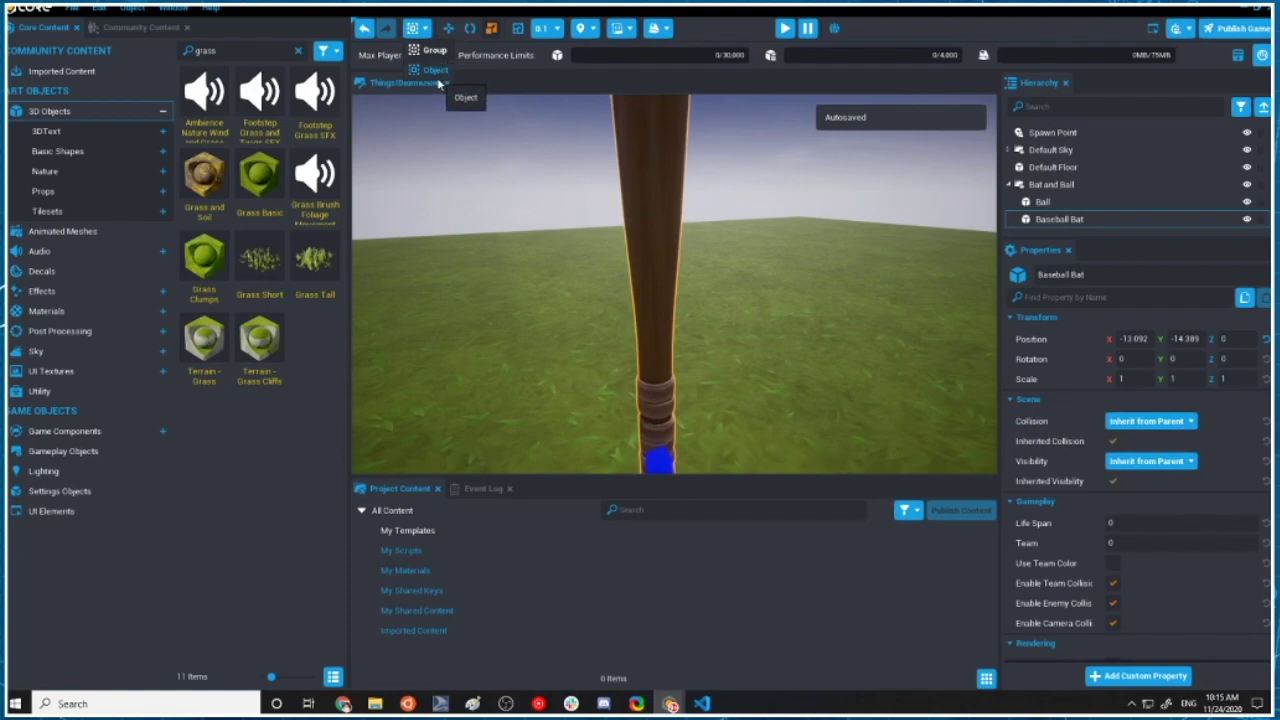
pyautogui.press('f')
pyautogui.click(491, 171)
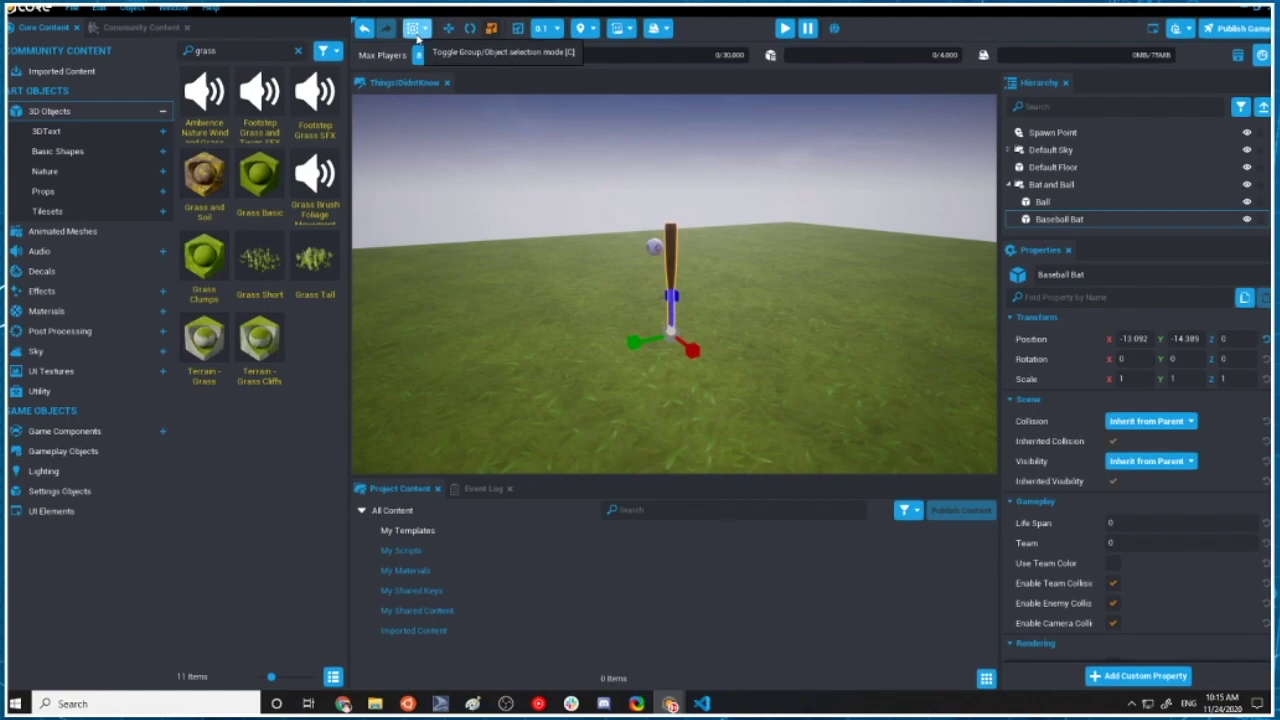
pyautogui.scroll(3, 686, 308)
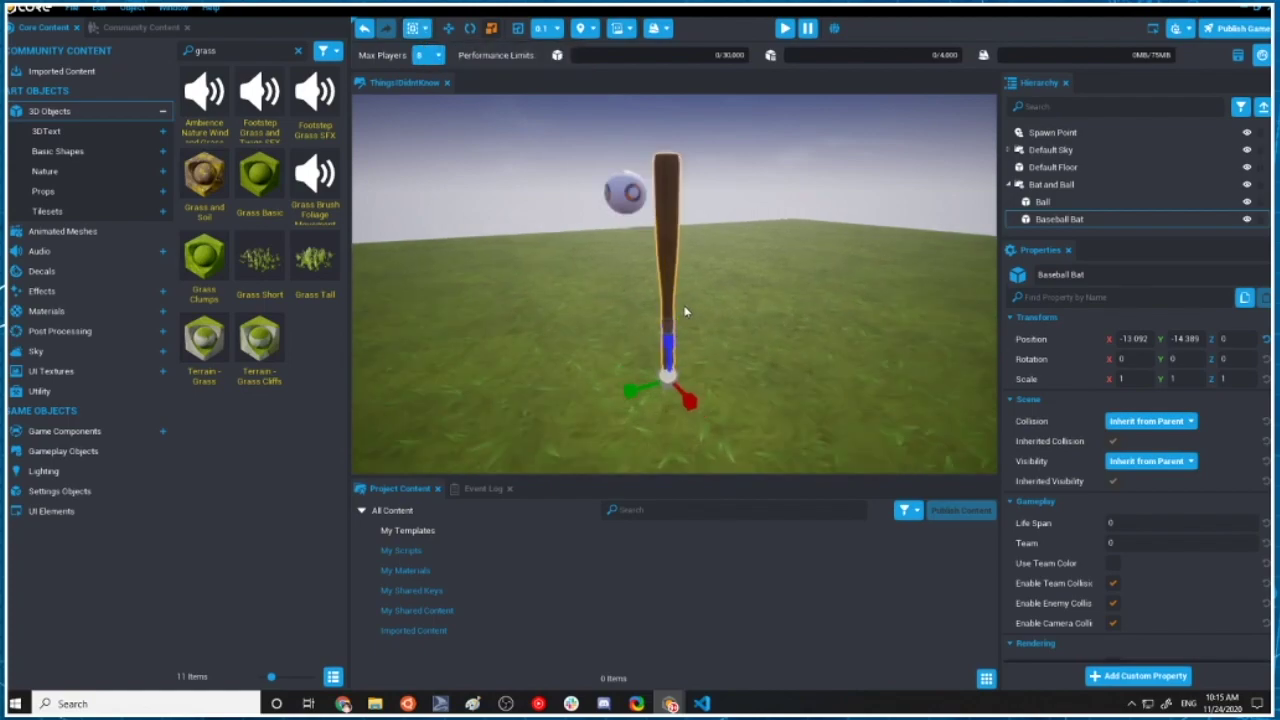
pyautogui.click(627, 198)
pyautogui.click(667, 268)
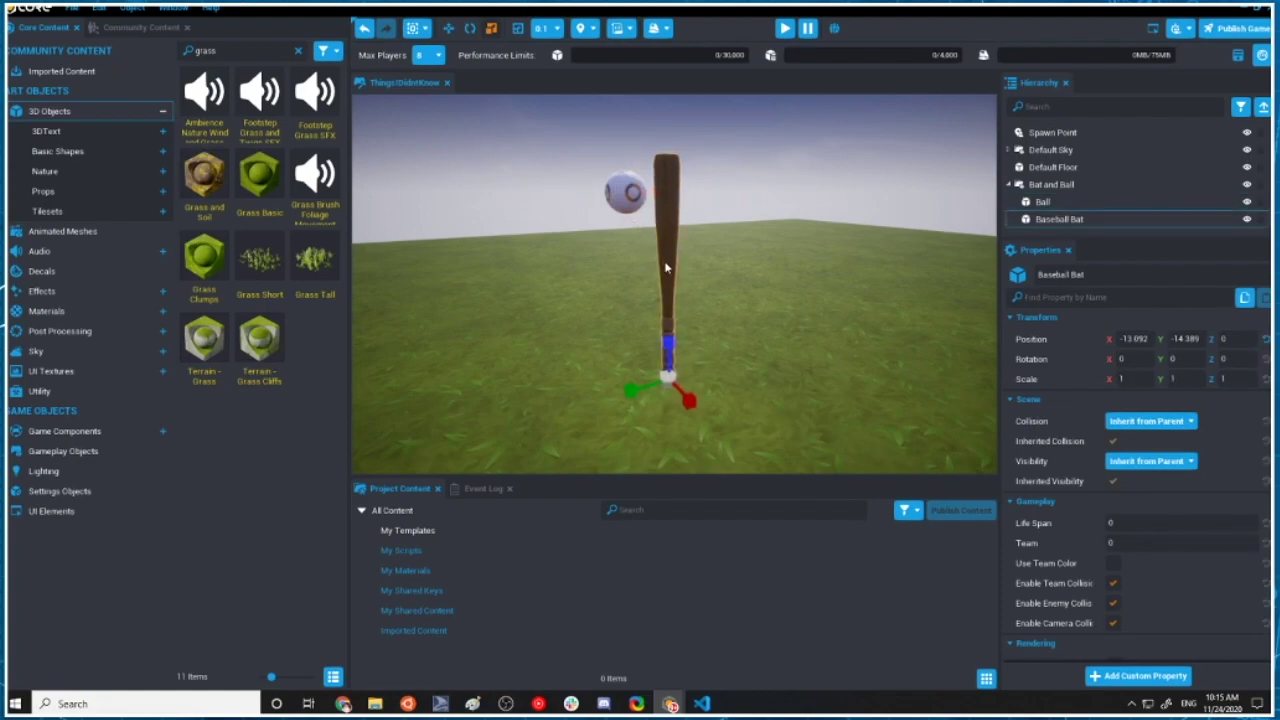
# Switch to group selection mode and select the whole Bat and Ball group in the viewport.
pyautogui.press('v')
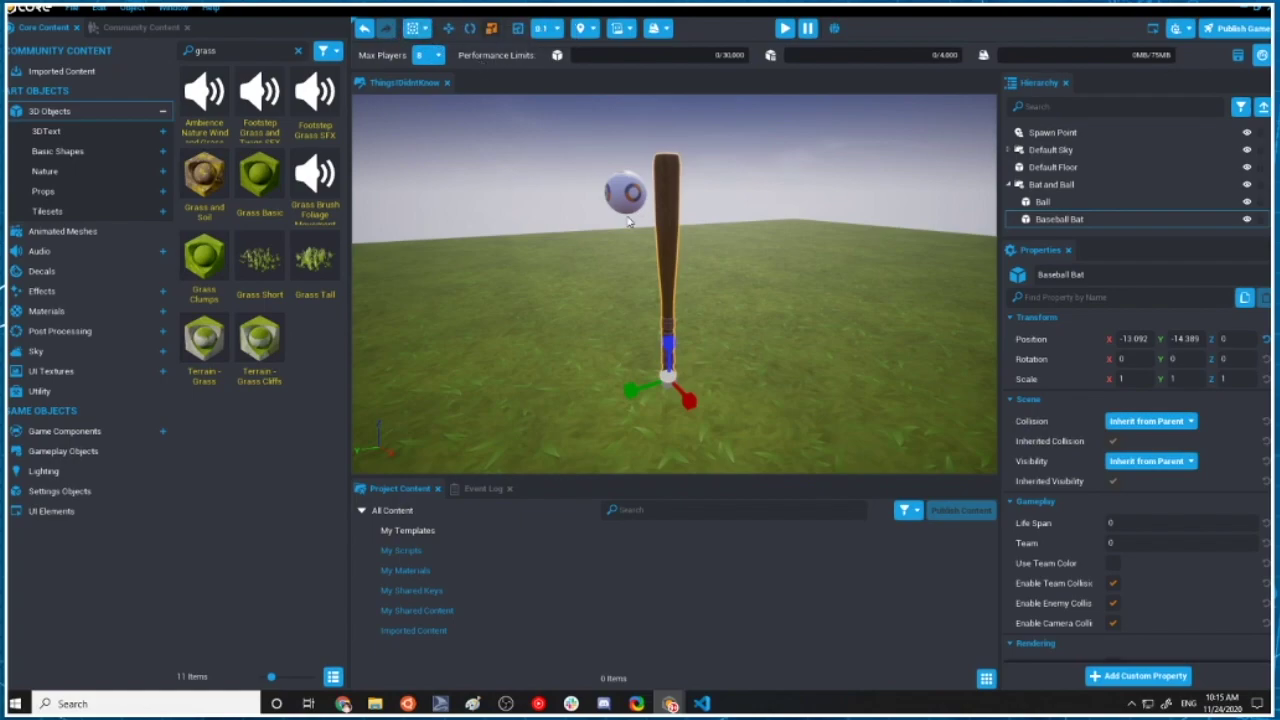
pyautogui.click(668, 205)
pyautogui.scroll(5, 661, 205)
pyautogui.scroll(-5, 645, 208)
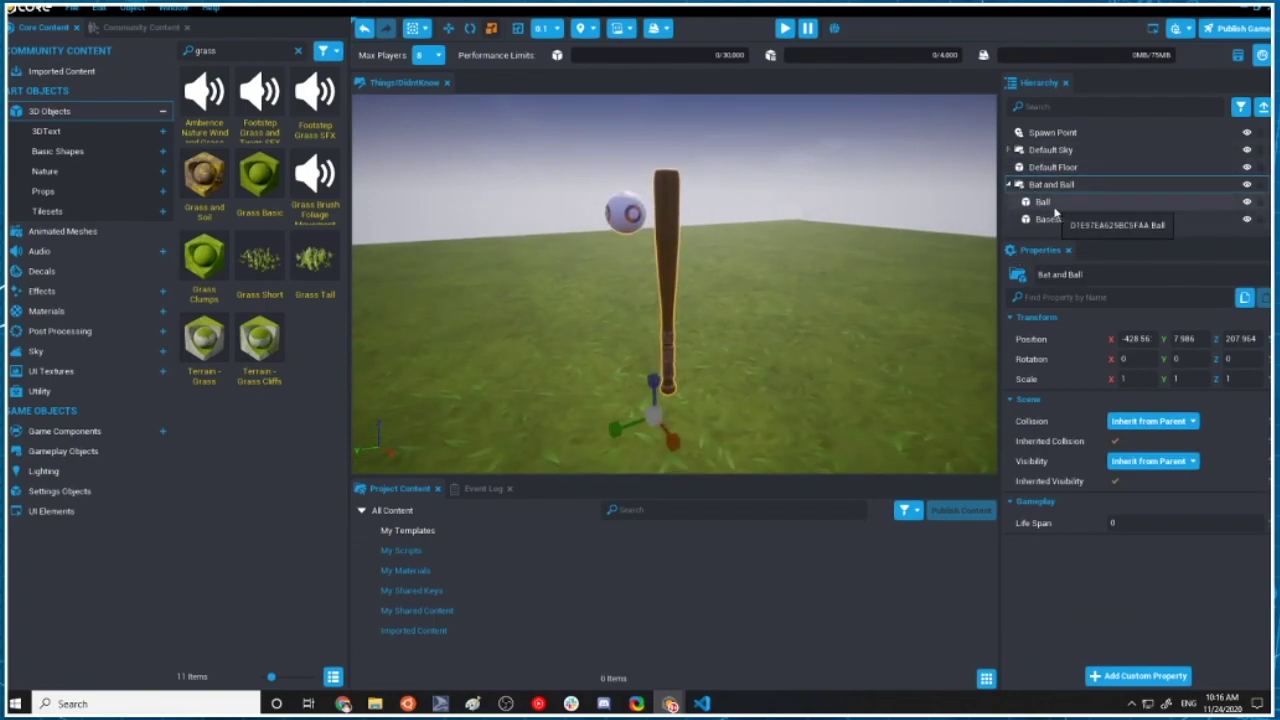
# Capture the Hierarchy area showing the Ball's ID tooltip and open the screenshot enlarged to read the ID.
pyautogui.press('ctrl+Print')
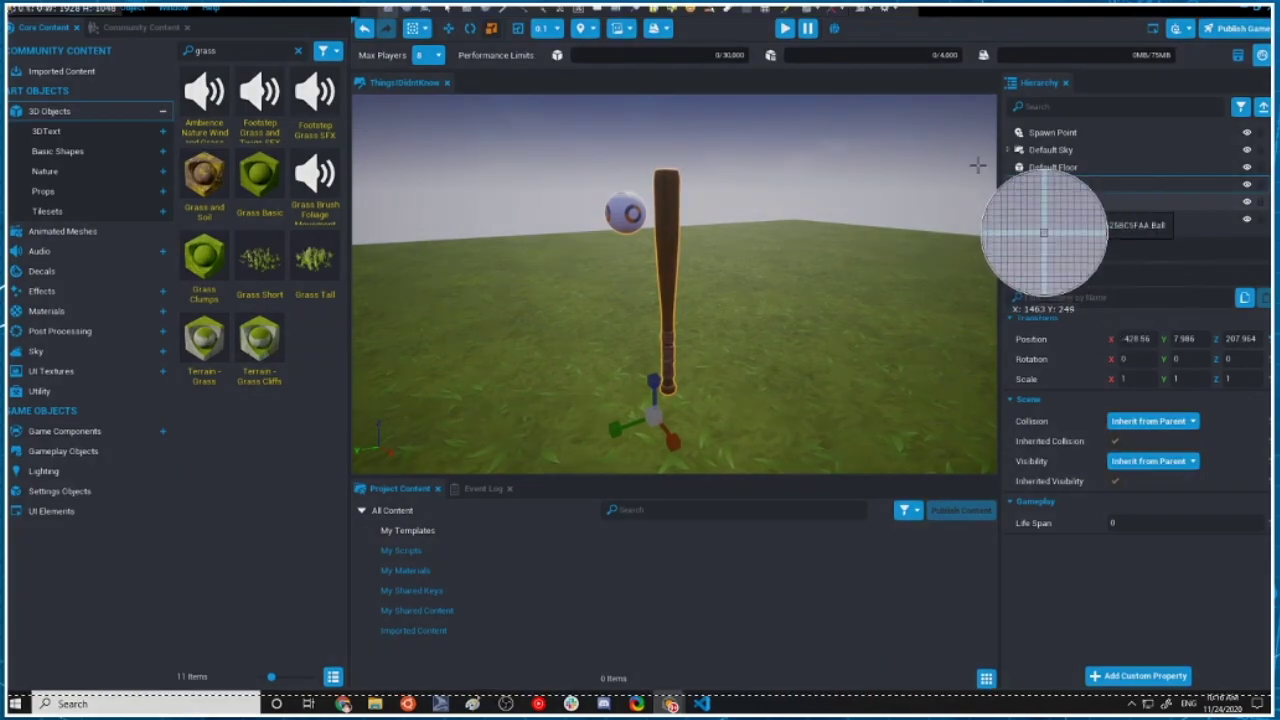
pyautogui.moveTo(1002, 157); pyautogui.dragTo(1180, 228)
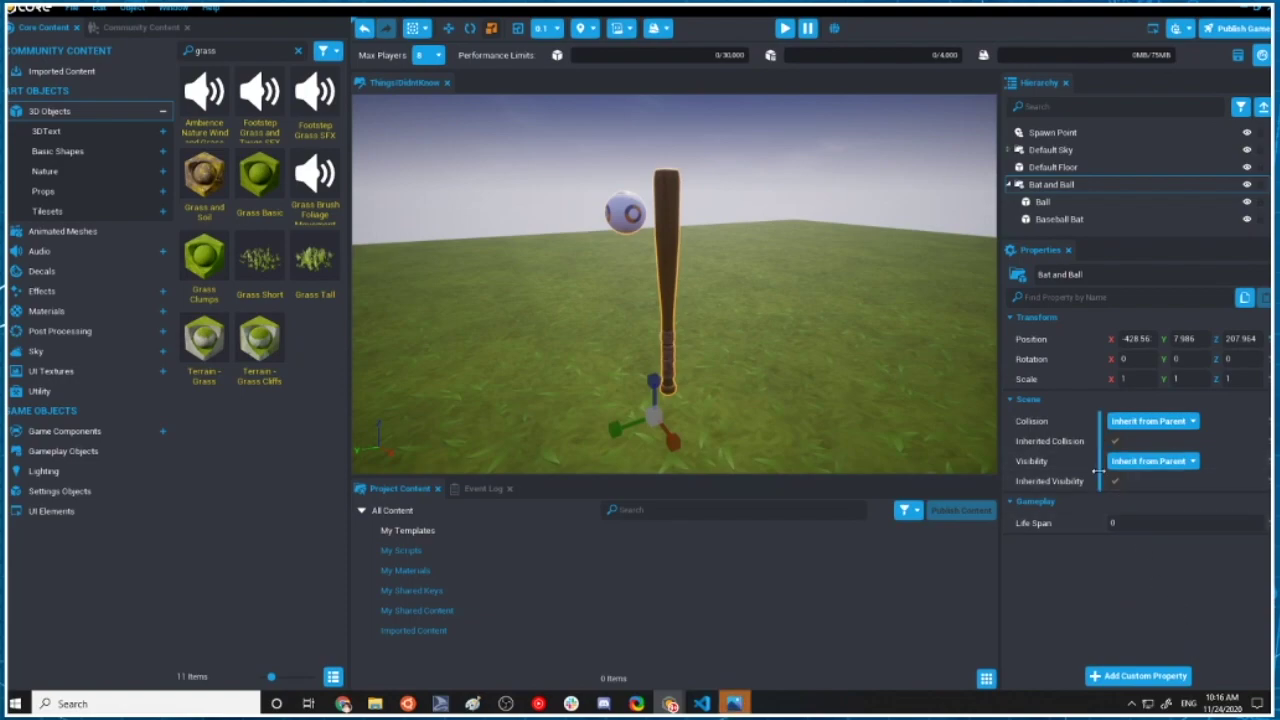
pyautogui.click(738, 706)
pyautogui.scroll(7, 712, 418)
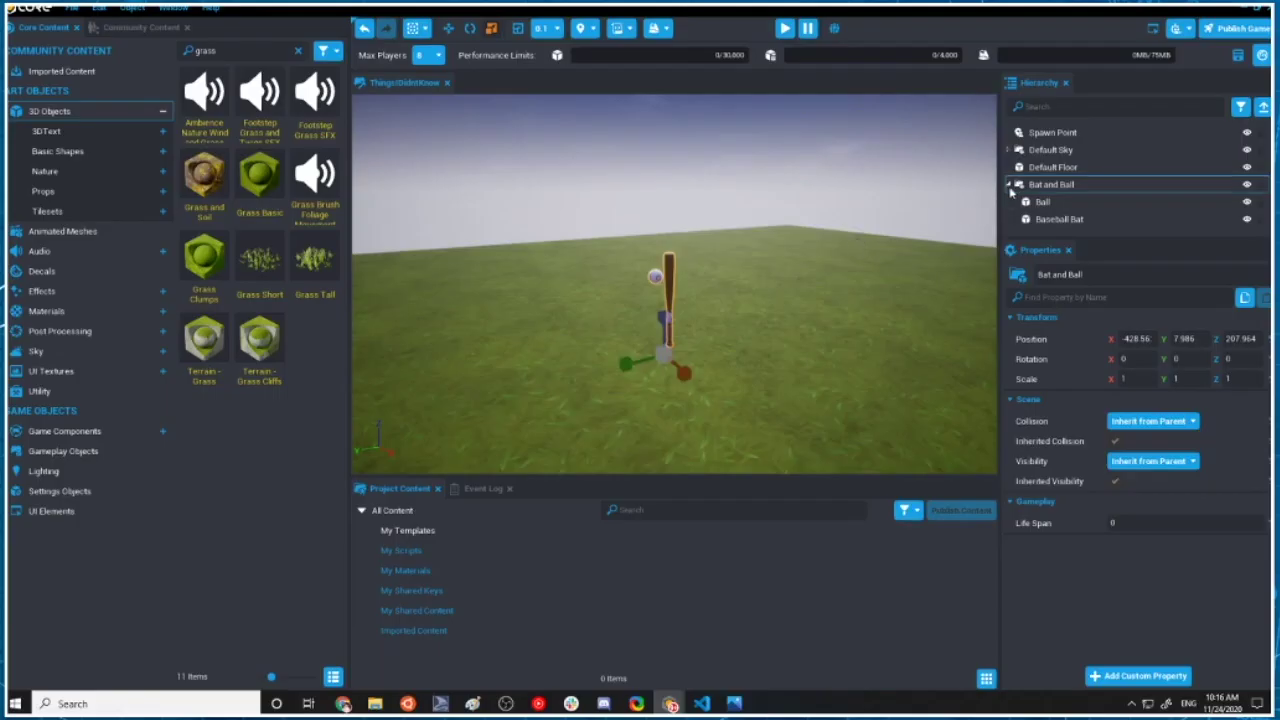
# Collapse the Bat and Ball group in the Hierarchy and duplicate it twice.
pyautogui.click(1010, 188)
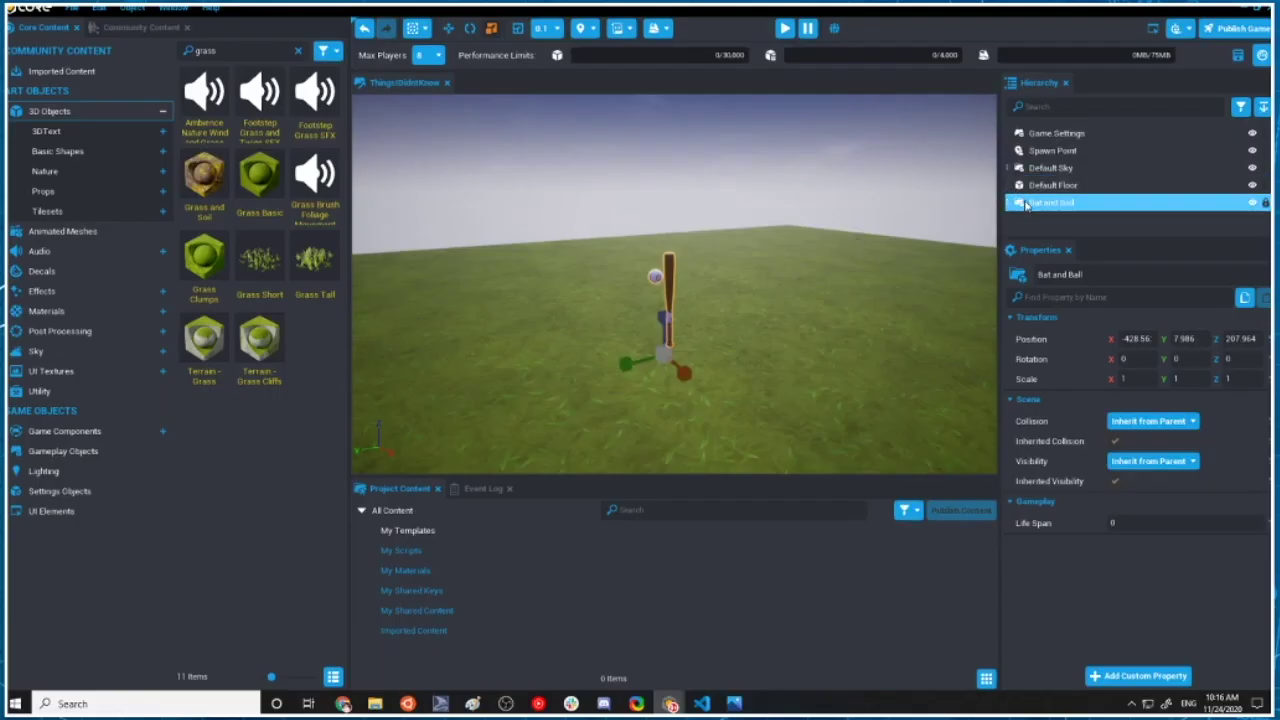
pyautogui.hotkey('ctrl', 'w')
pyautogui.hotkey('ctrl', 'w')
pyautogui.scroll(1, 1100, 224)
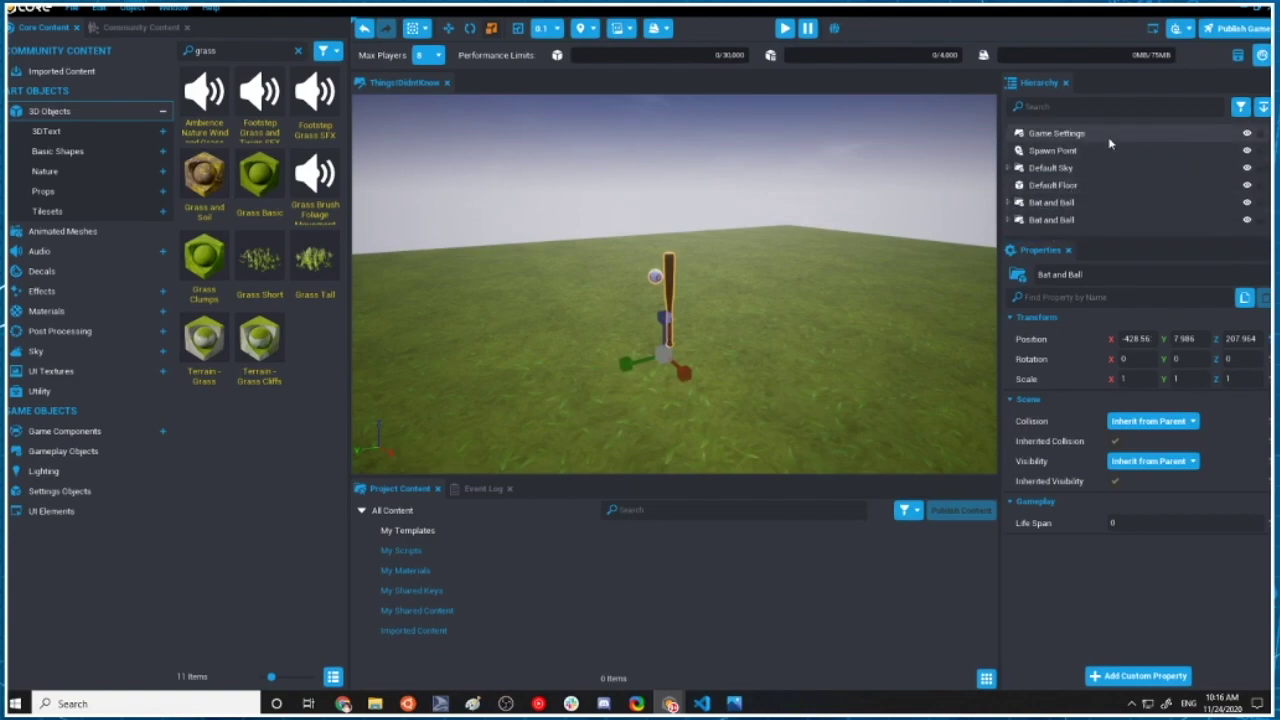
# Compare the ID tooltips of the three Bat and Ball groups in the Hierarchy.
pyautogui.scroll(-1, 1057, 213)
pyautogui.click(1058, 189)
pyautogui.click(1057, 206)
pyautogui.click(1059, 218)
pyautogui.click(1053, 184)
pyautogui.click(1050, 203)
pyautogui.click(1052, 218)
pyautogui.click(1053, 185)
pyautogui.click(1052, 221)
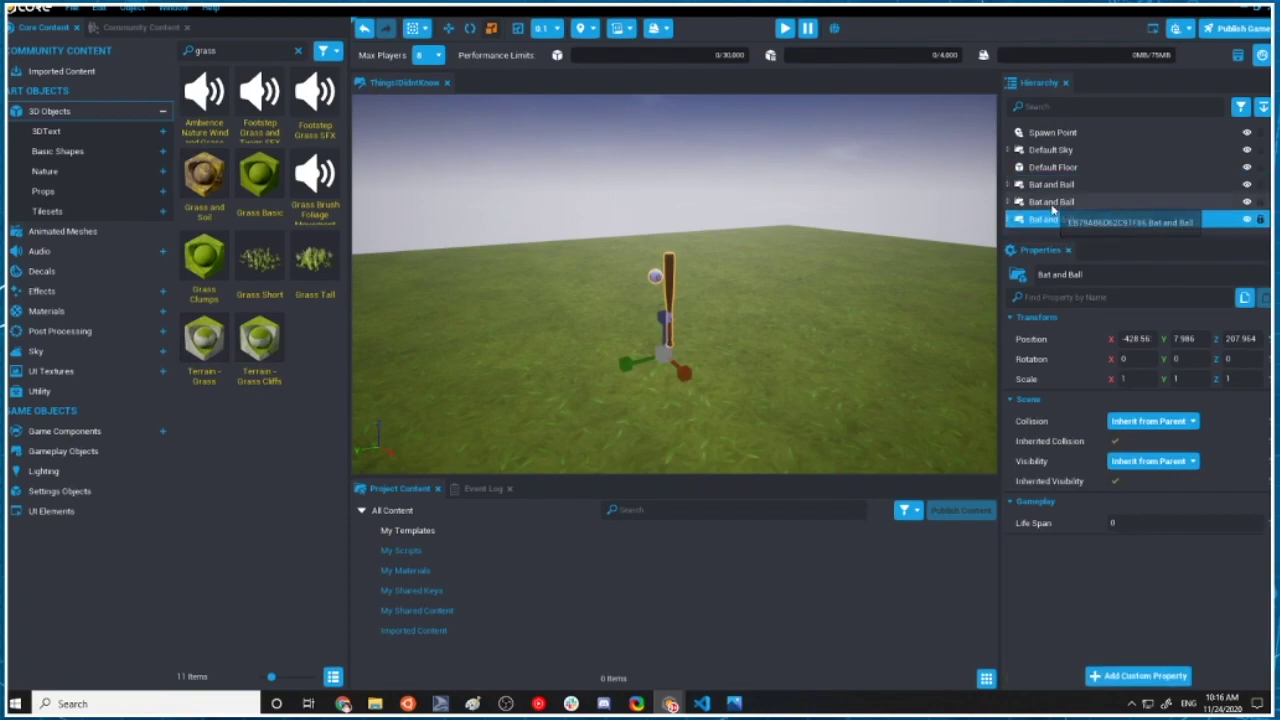
pyautogui.click(1052, 205)
pyautogui.click(1055, 186)
pyautogui.click(1053, 203)
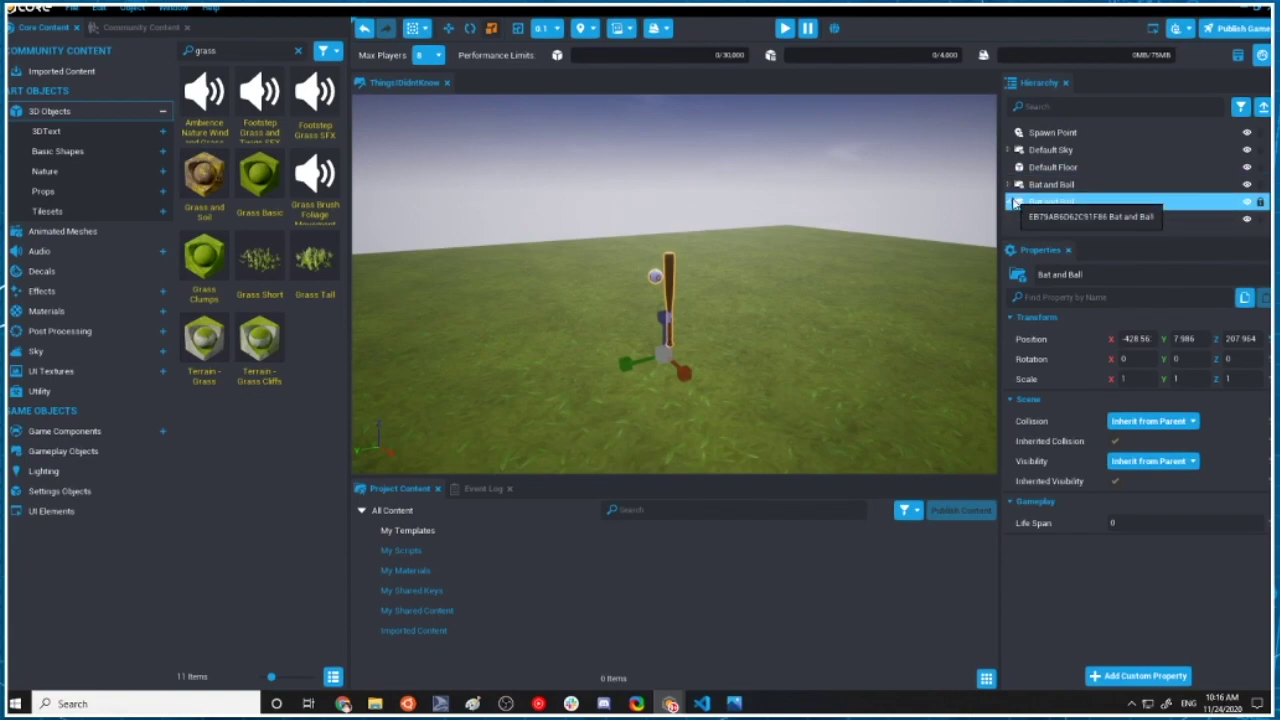
pyautogui.click(1009, 202)
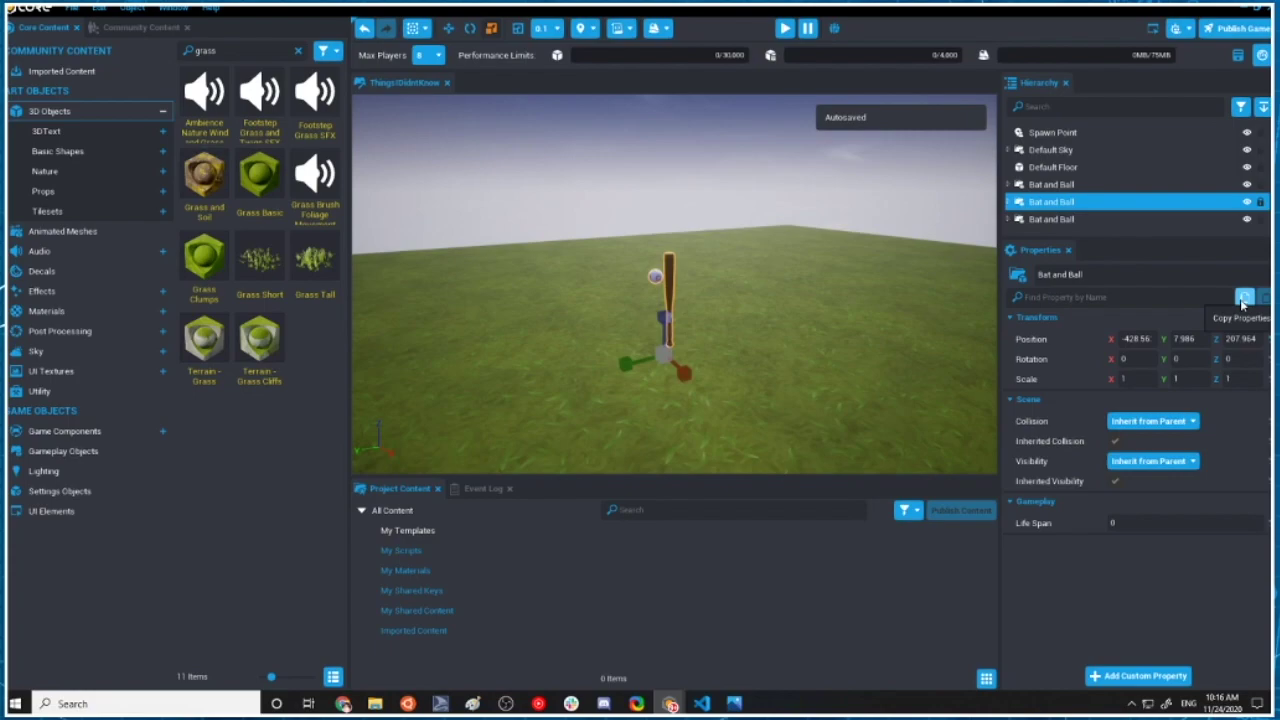
# Duplicate Bat and Ball until there are seven groups, then move one copy along the Y axis to about 158.
pyautogui.hotkey('ctrl', 'w')
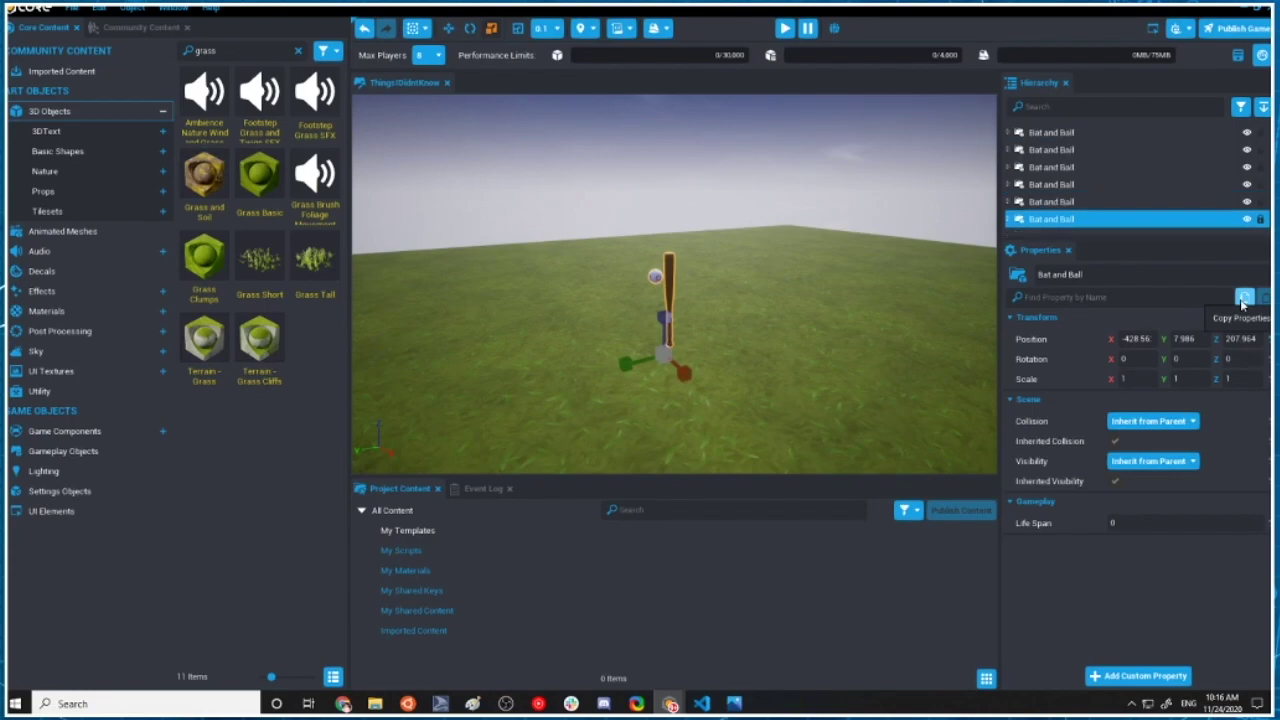
pyautogui.press('w')
pyautogui.moveTo(642, 366); pyautogui.dragTo(722, 344)
pyautogui.hotkey('ctrl', 'z')
pyautogui.moveTo(655, 368); pyautogui.dragTo(510, 385)
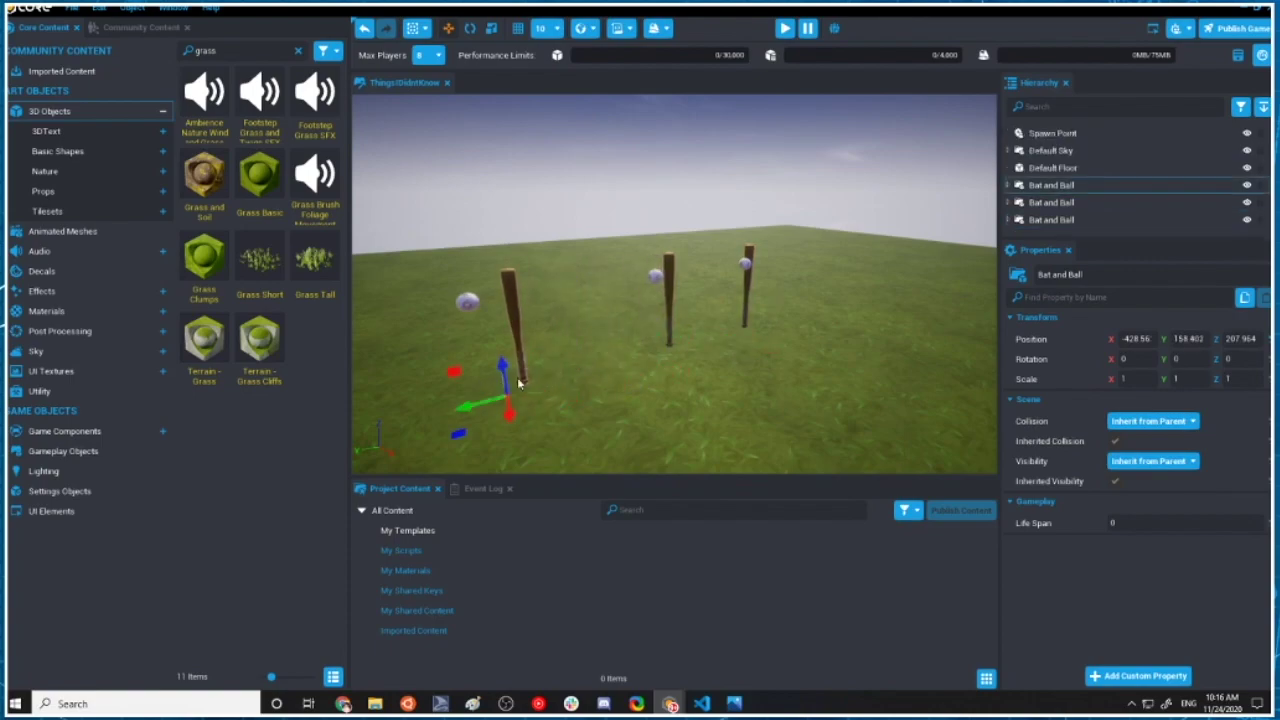
# Spread the remaining overlapping Bat and Ball copies into a row along Y, from about -169 to about 216.
pyautogui.click(668, 343)
pyautogui.click(669, 341)
pyautogui.moveTo(650, 361); pyautogui.dragTo(617, 305)
pyautogui.click(670, 343)
pyautogui.moveTo(640, 365); pyautogui.dragTo(756, 335)
pyautogui.click(672, 345)
pyautogui.click(667, 337)
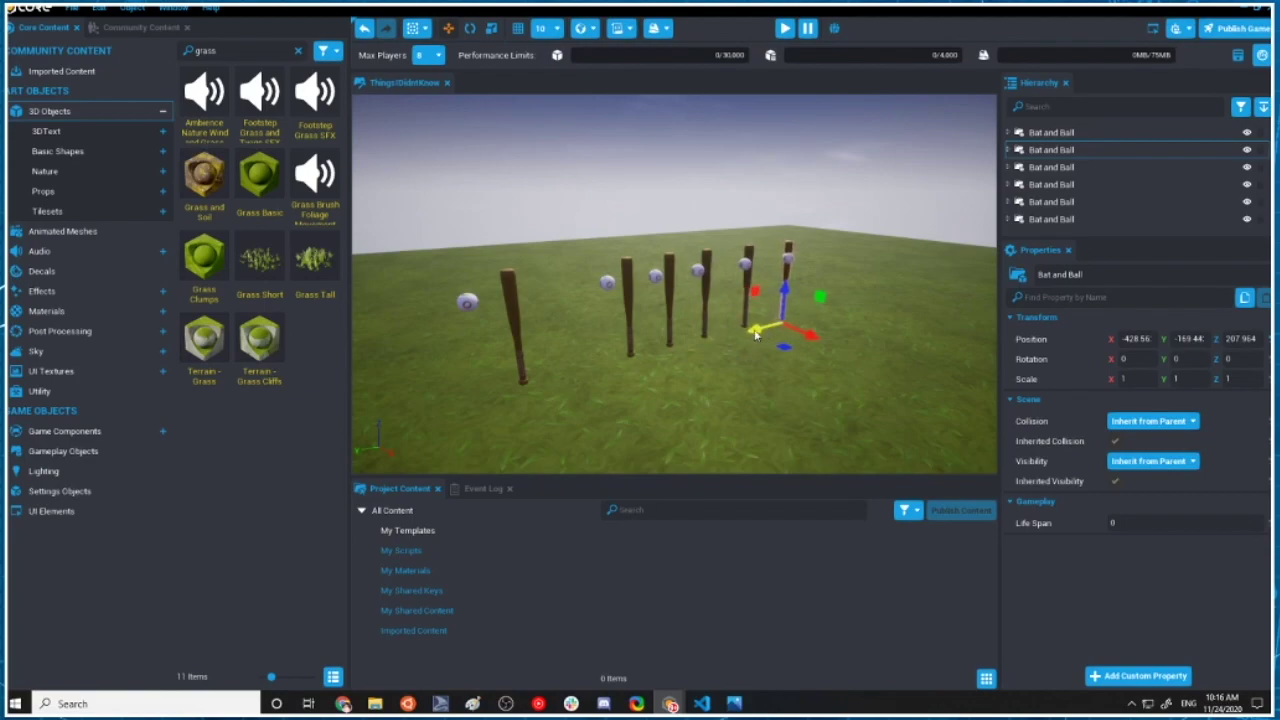
pyautogui.click(670, 342)
pyautogui.moveTo(647, 362); pyautogui.dragTo(410, 428)
# Group all seven Bat and Ball groups in the Hierarchy into a new group named All the Bats and Balls.
pyautogui.scroll(-2, 562, 376)
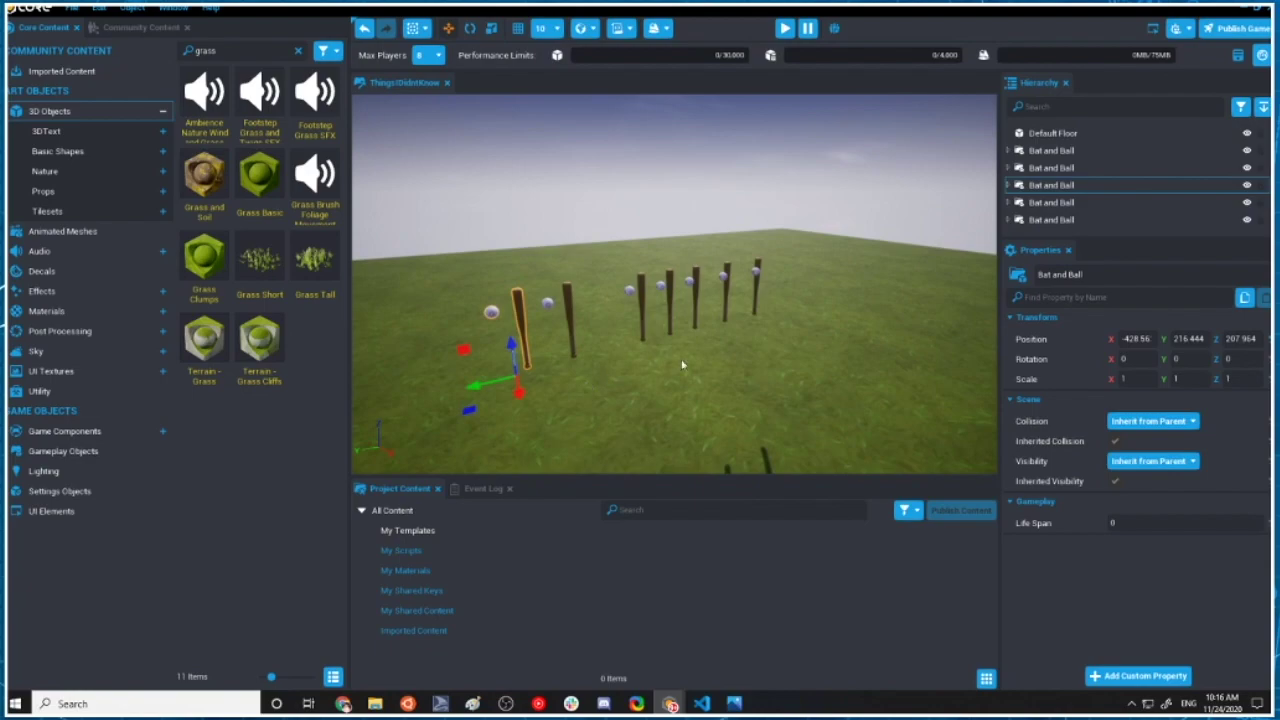
pyautogui.scroll(5, 637, 336)
pyautogui.scroll(-3, 720, 275)
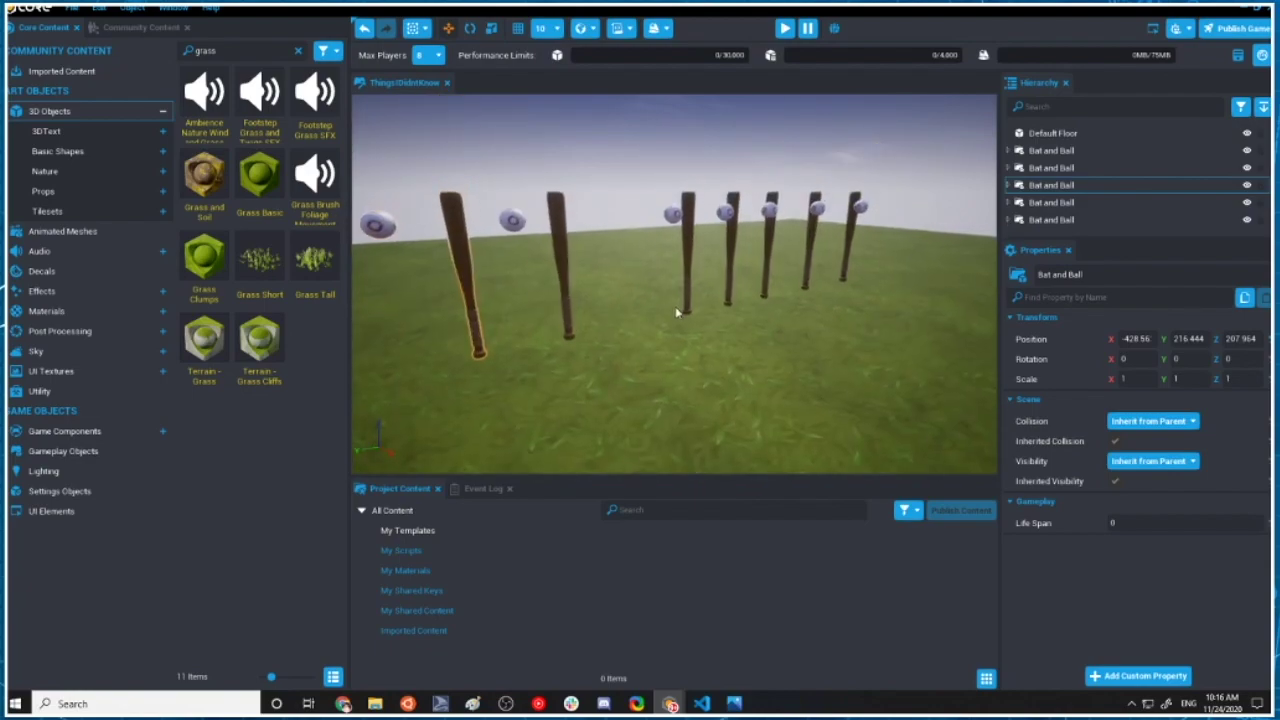
pyautogui.scroll(3, 1040, 185)
pyautogui.scroll(-5, 1055, 170)
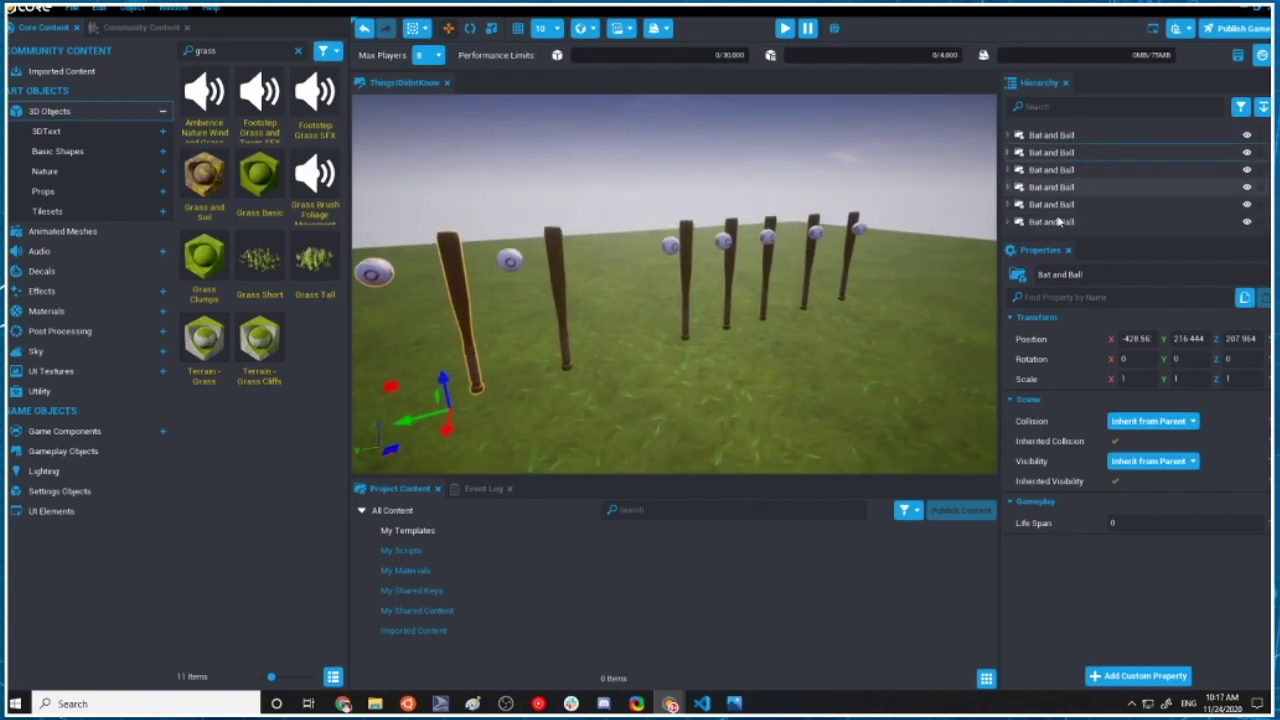
pyautogui.scroll(3, 1055, 170)
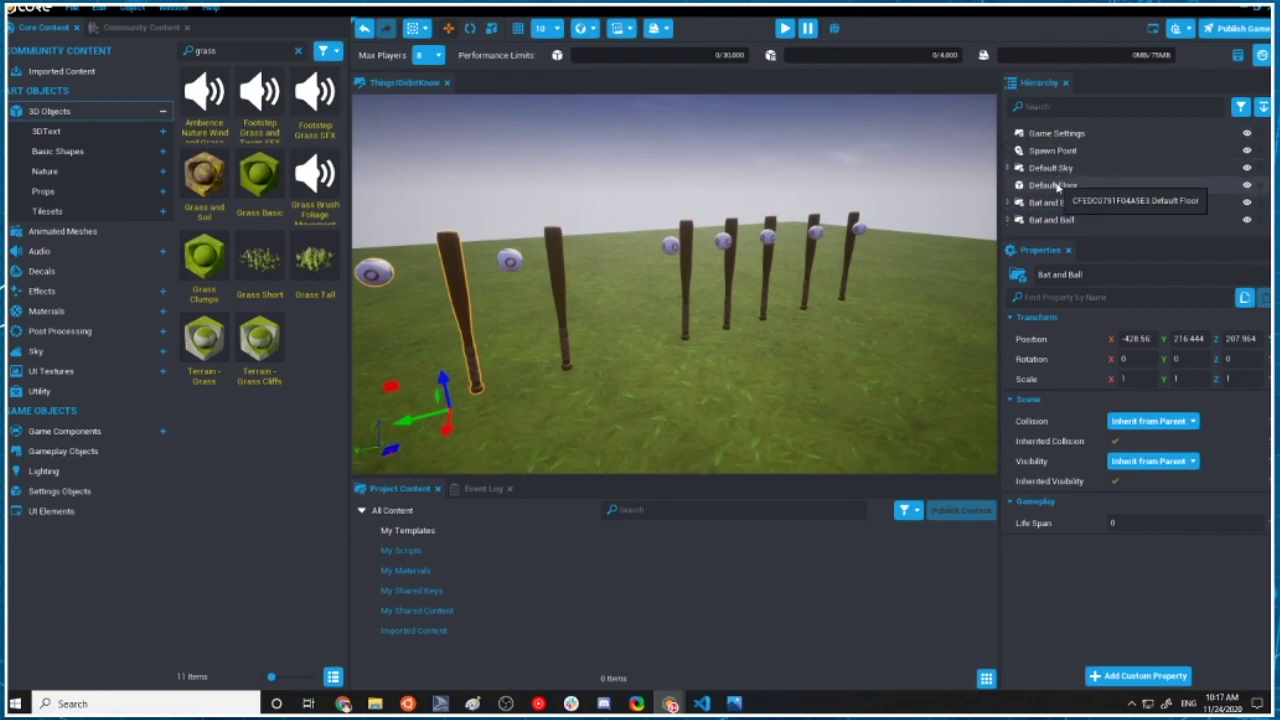
pyautogui.click(1052, 204)
pyautogui.scroll(-3, 1055, 208)
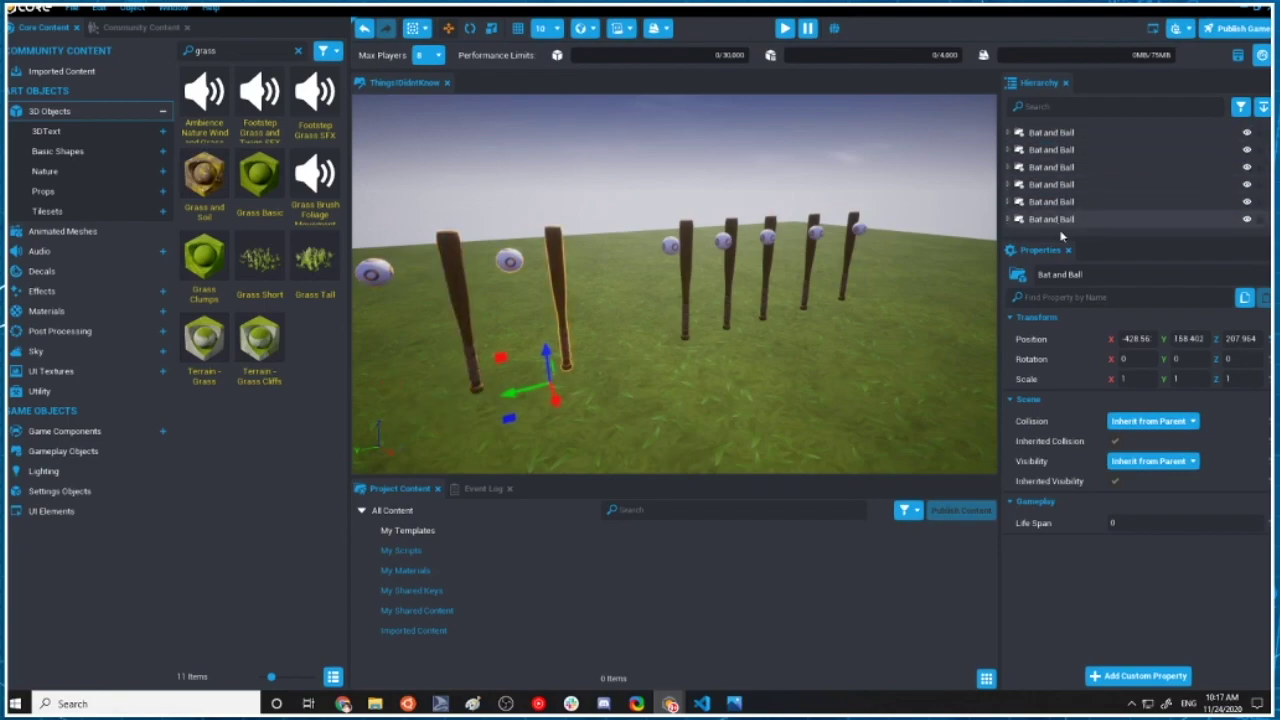
pyautogui.keyDown('shift'); pyautogui.click(1062, 222); pyautogui.keyUp('shift')
pyautogui.rightClick(1062, 228)
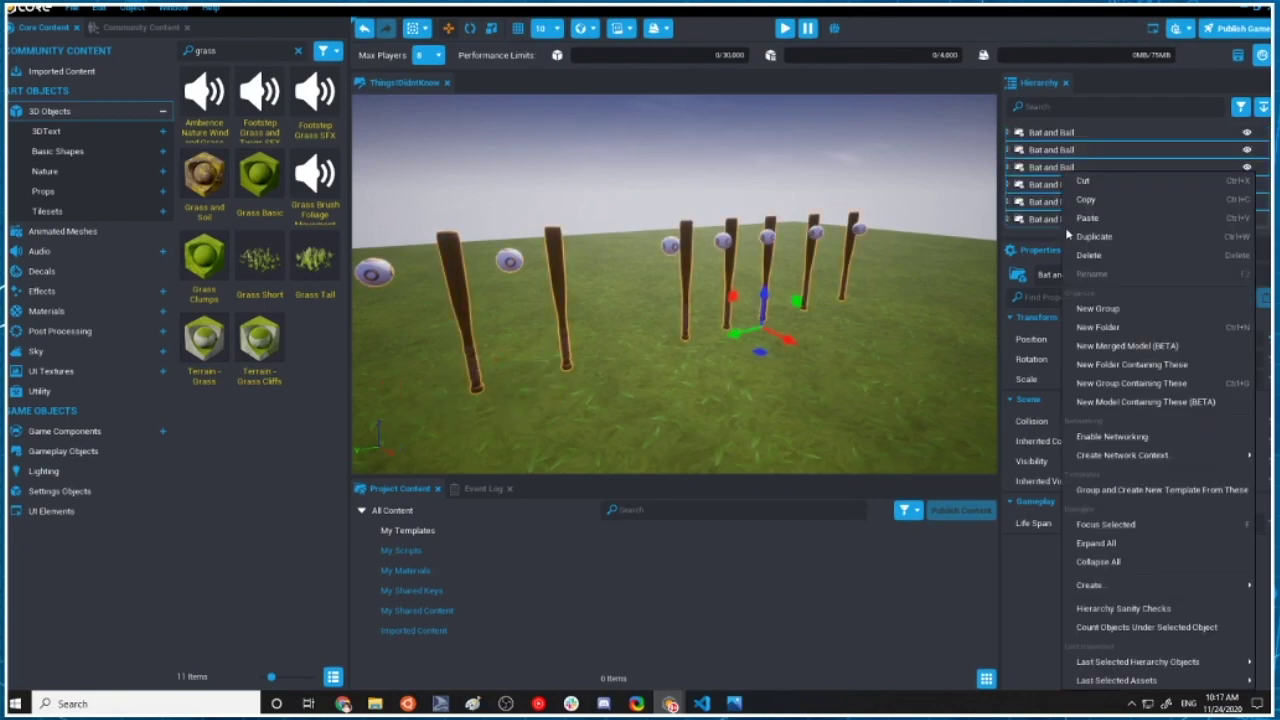
pyautogui.click(1168, 384)
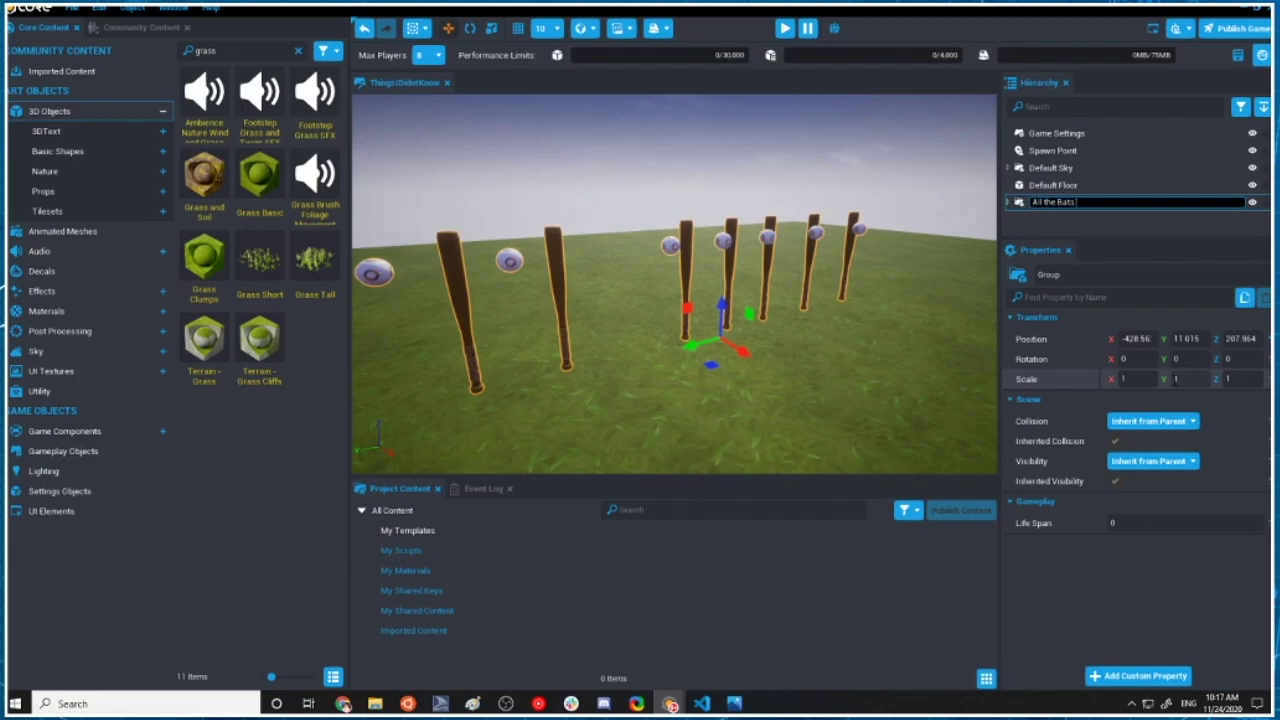
pyautogui.press('Return')
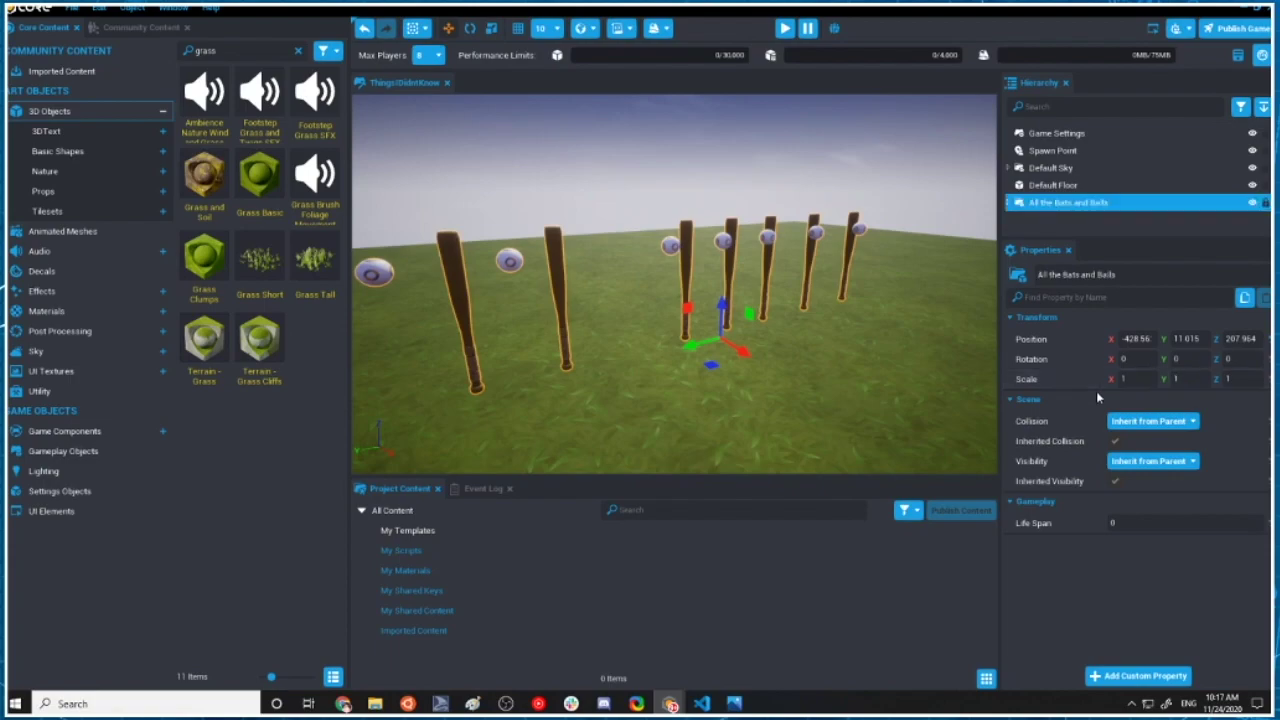
# Select a single Baseball Bat in the viewport, followed by the whole All the Bats and Balls group.
pyautogui.scroll(-3, 833, 367)
pyautogui.scroll(5, 692, 330)
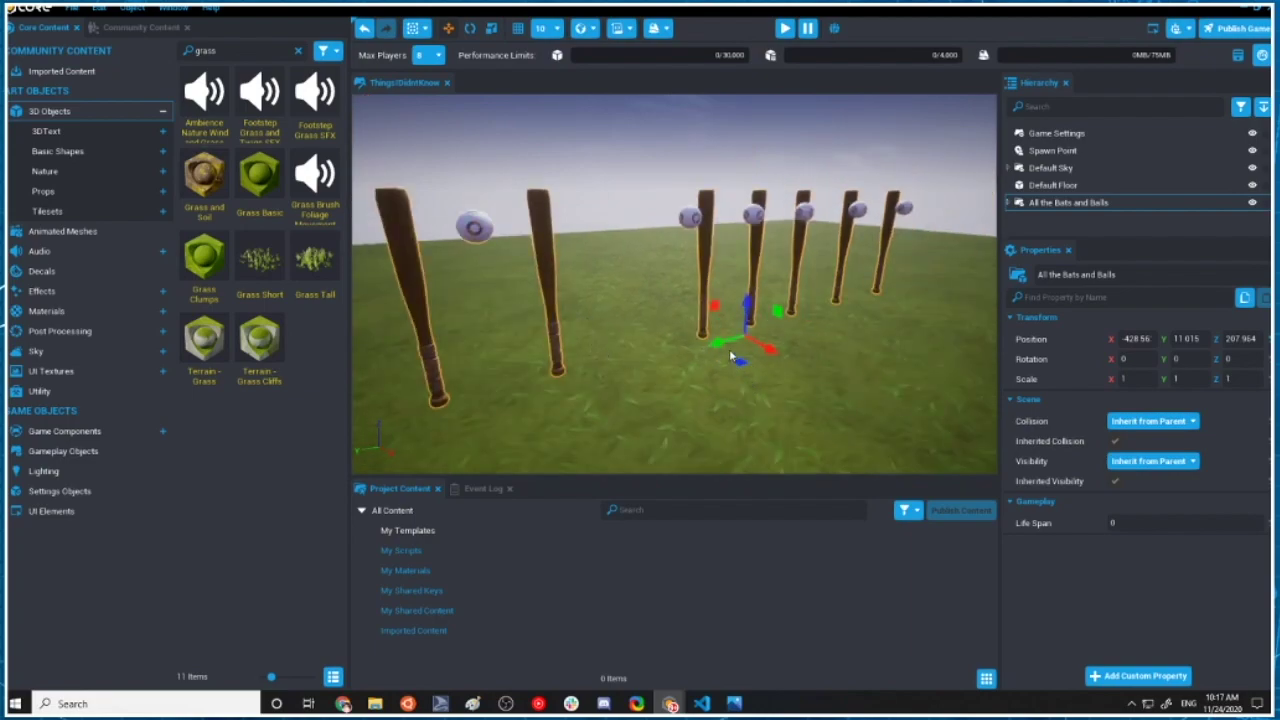
pyautogui.scroll(3, 540, 250)
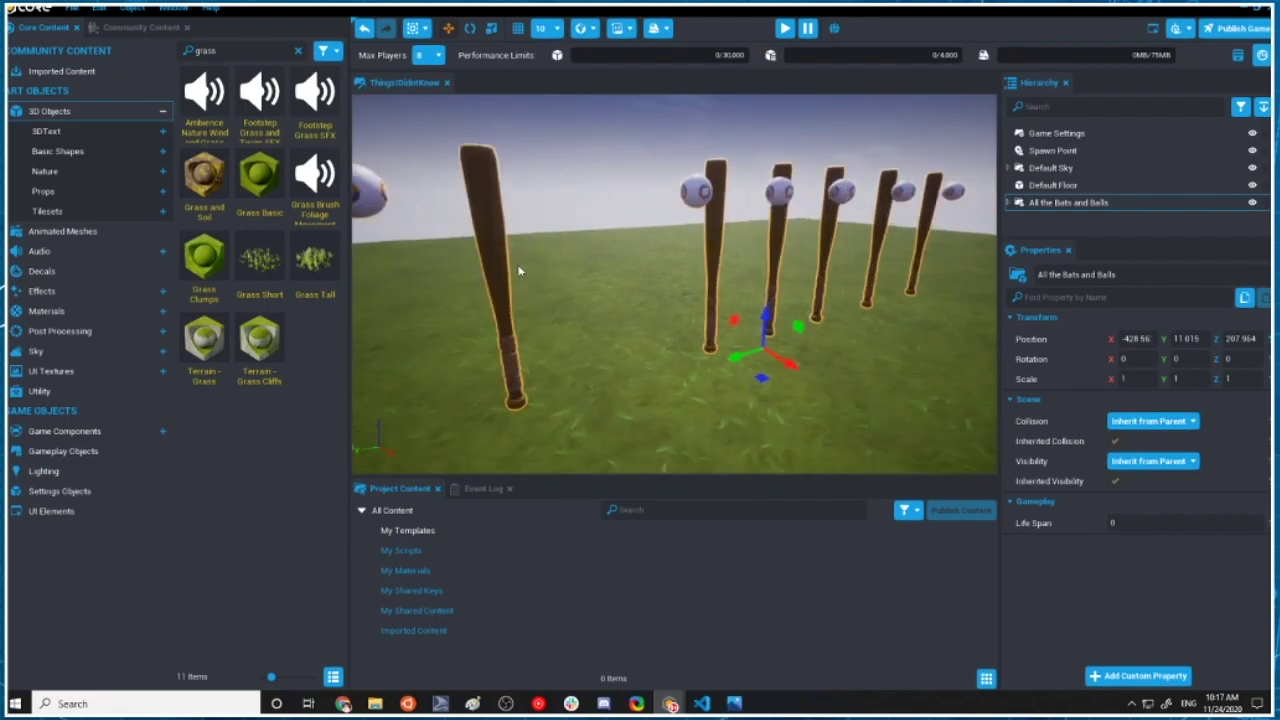
pyautogui.click(537, 234)
pyautogui.moveTo(538, 231); pyautogui.dragTo(718, 360, button='right')
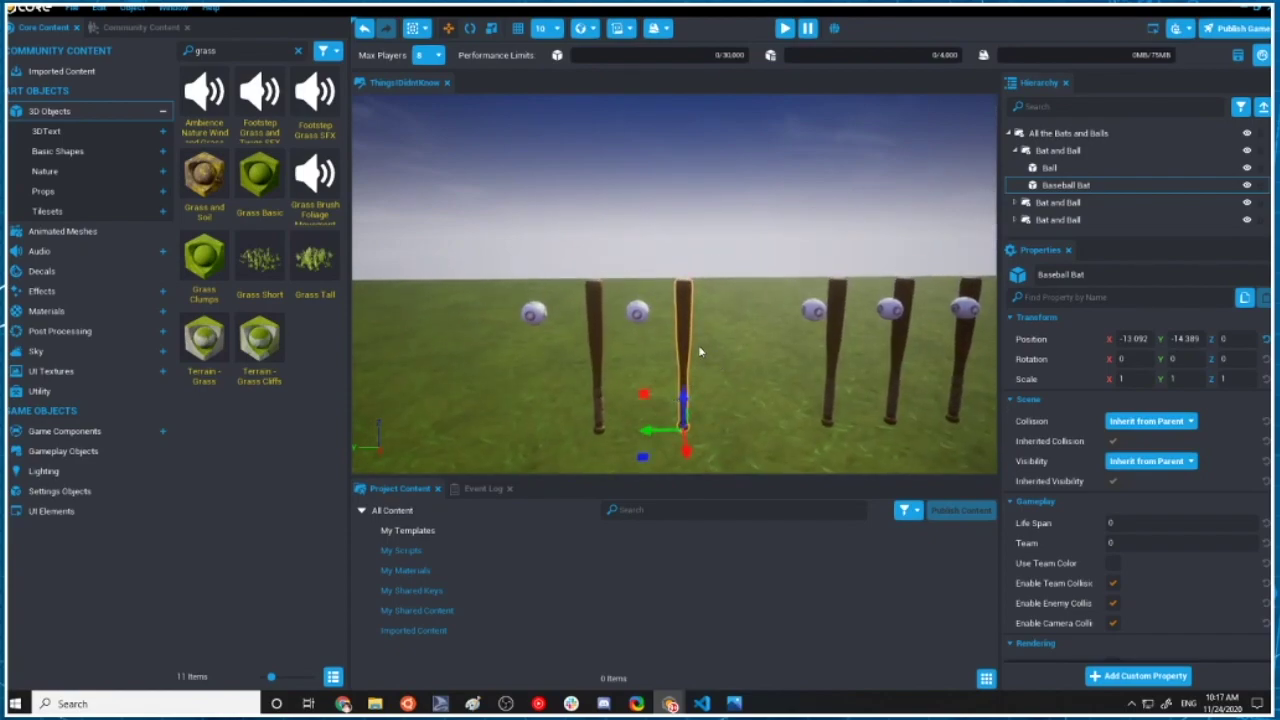
pyautogui.click(686, 338)
pyautogui.scroll(-10, 803, 310)
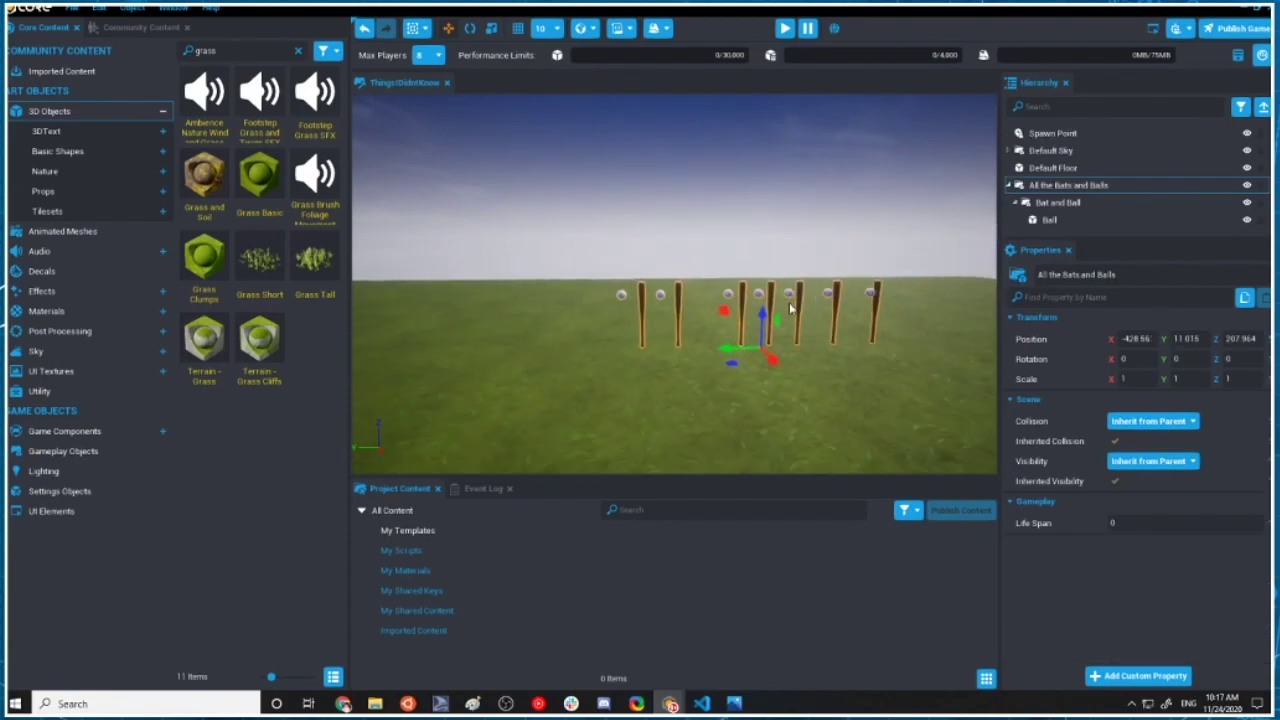
# Select the Bat and Ball group of one bat in the row and move it back to about X -194, Y 61.
pyautogui.moveTo(797, 366); pyautogui.dragTo(799, 309, button='right')
pyautogui.scroll(5, 790, 361)
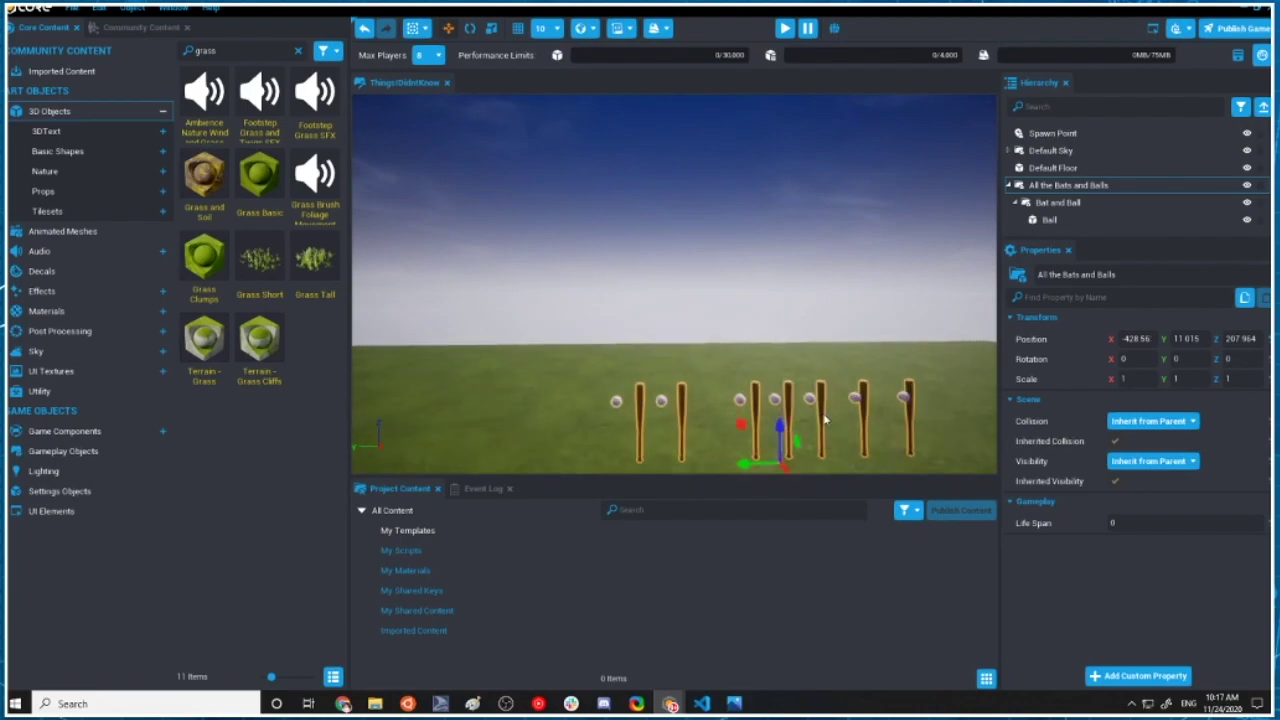
pyautogui.keyDown('alt'); pyautogui.moveTo(792, 363); pyautogui.dragTo(971, 489); pyautogui.keyUp('alt')
pyautogui.moveTo(862, 366); pyautogui.dragTo(905, 225, button='right')
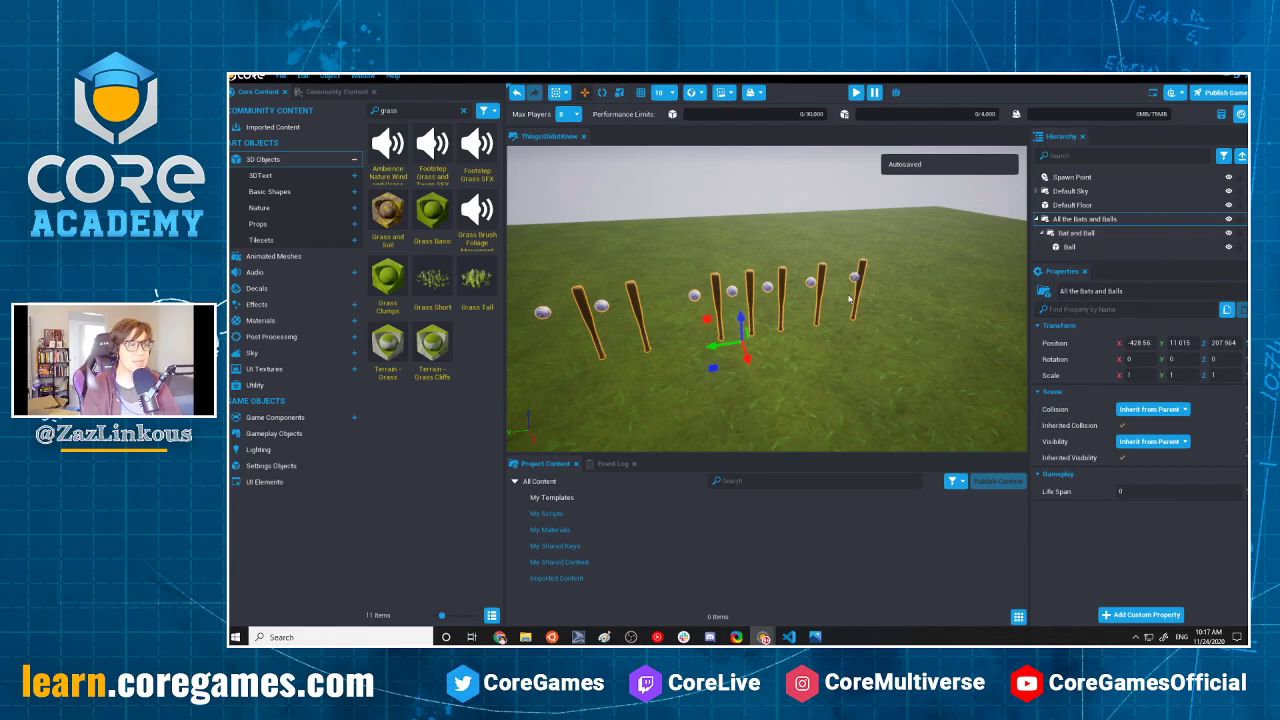
pyautogui.scroll(4, 825, 317)
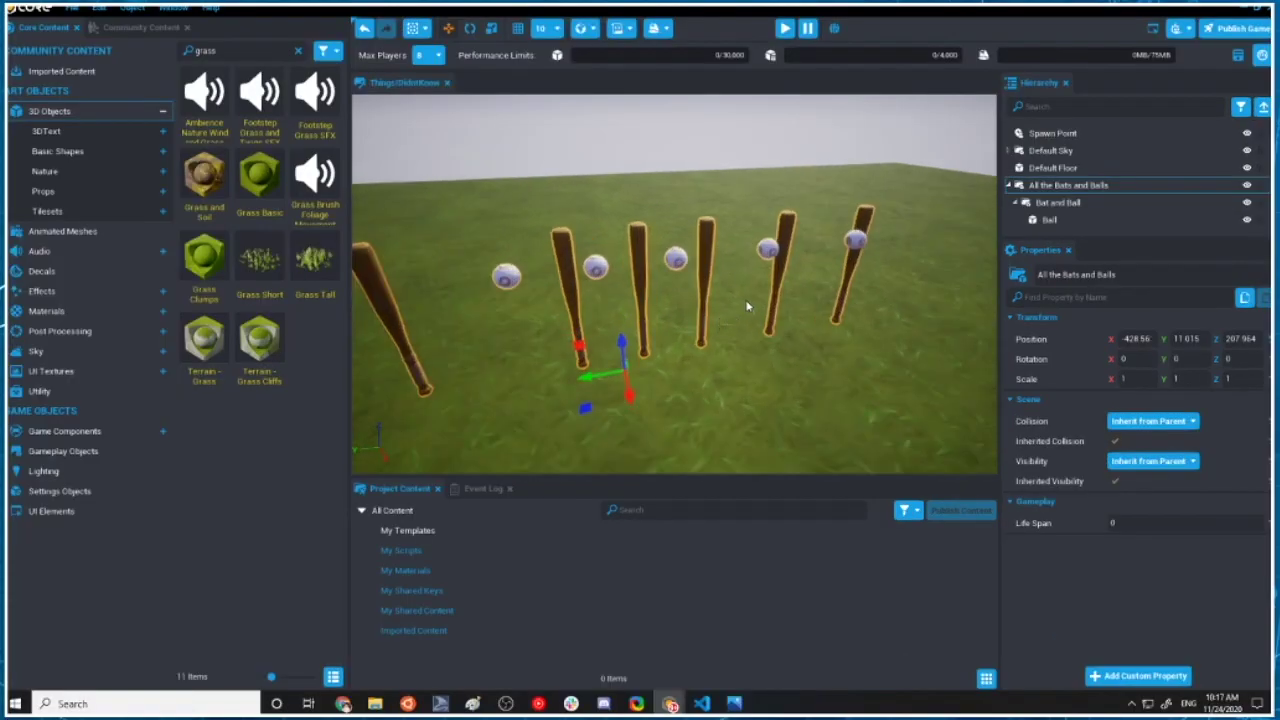
pyautogui.doubleClick(566, 289)
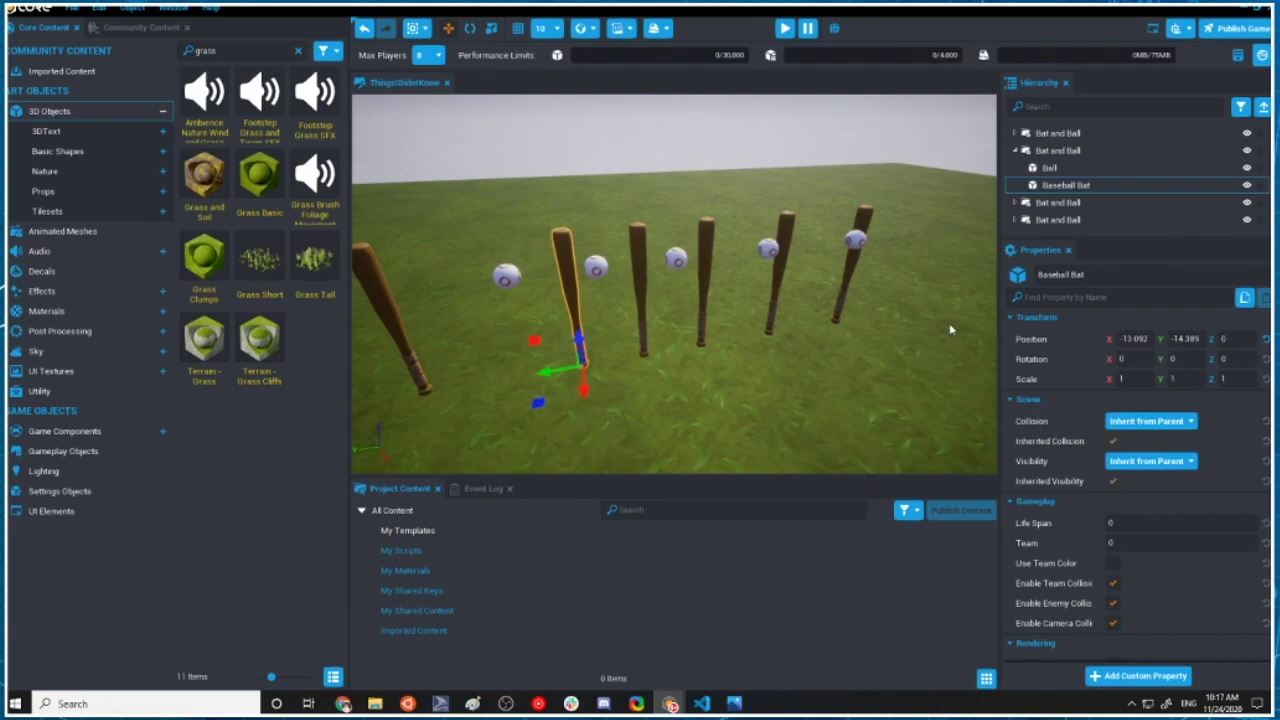
pyautogui.press('Up')
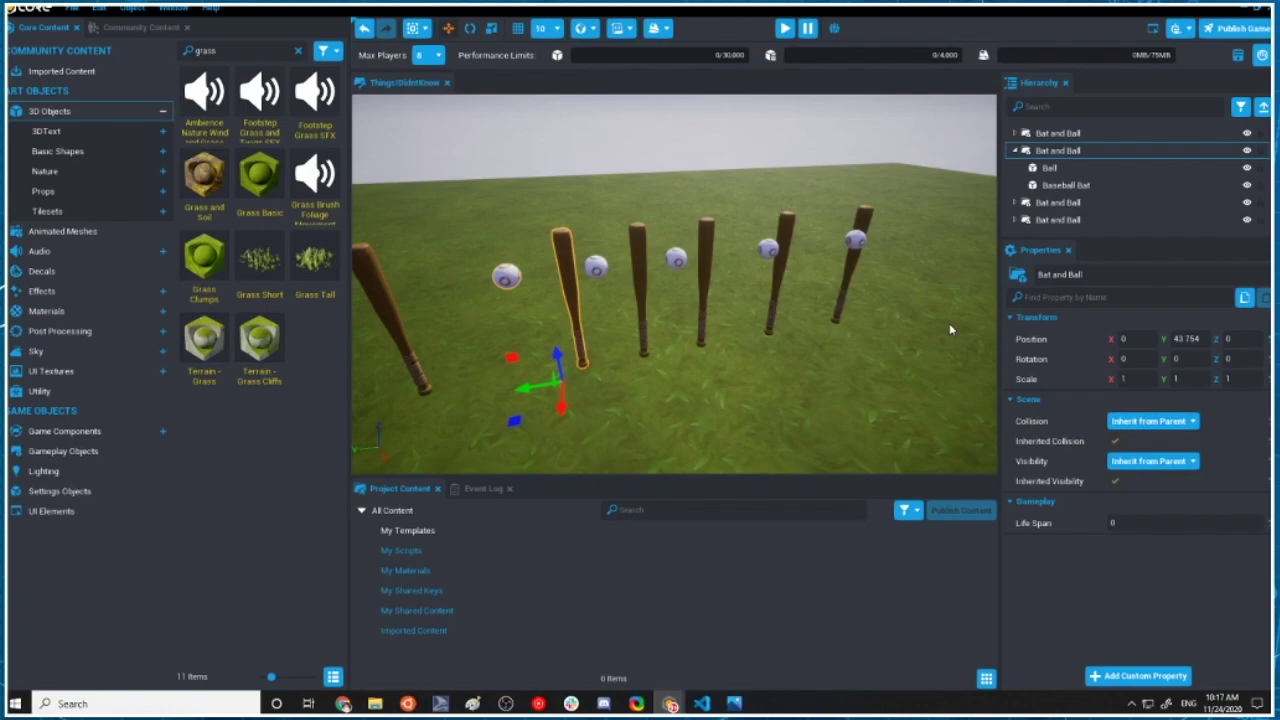
pyautogui.moveTo(560, 402); pyautogui.dragTo(565, 281)
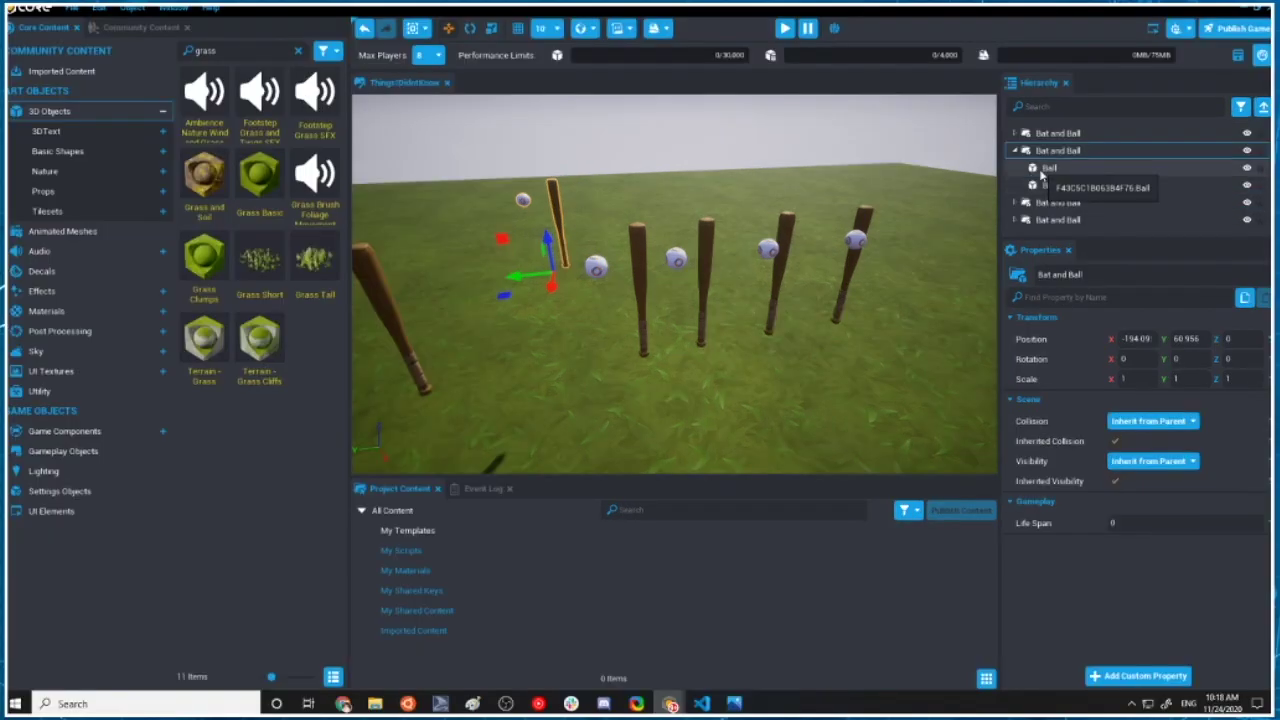
# Collapse the moved Bat and Ball group and the All the Bats and Balls group in the Hierarchy.
pyautogui.press('Left')
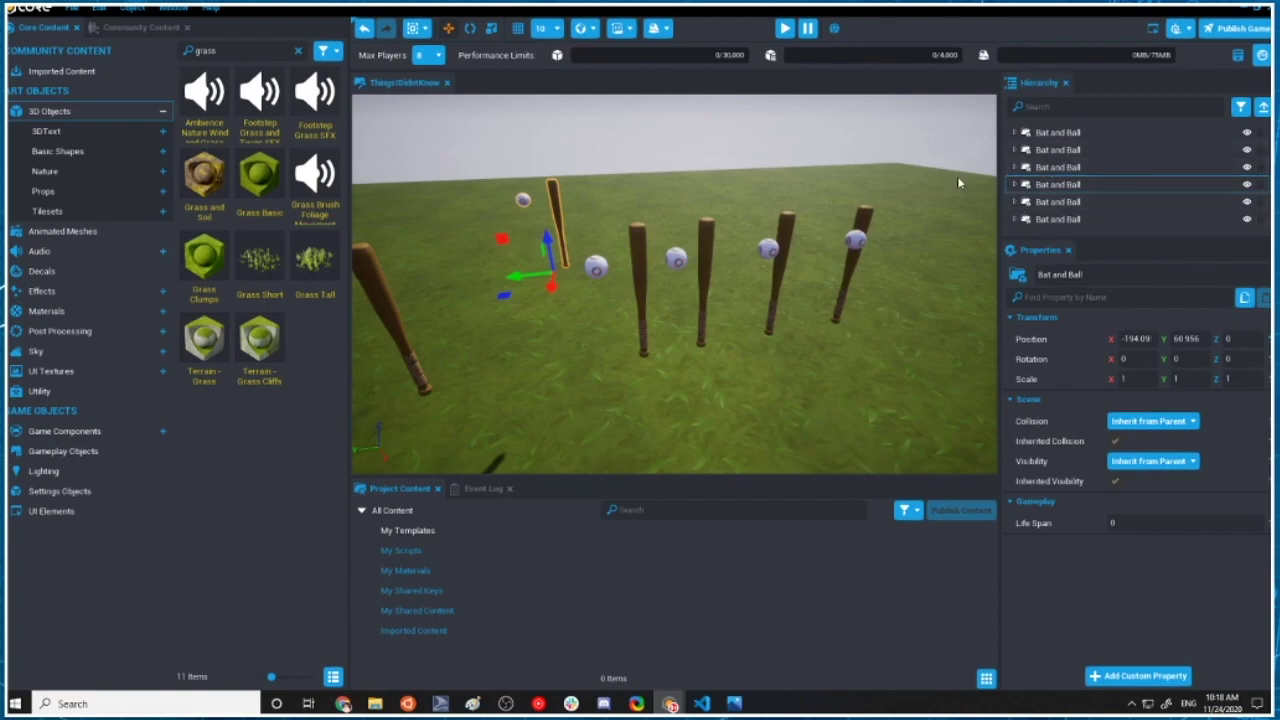
pyautogui.press('Right')
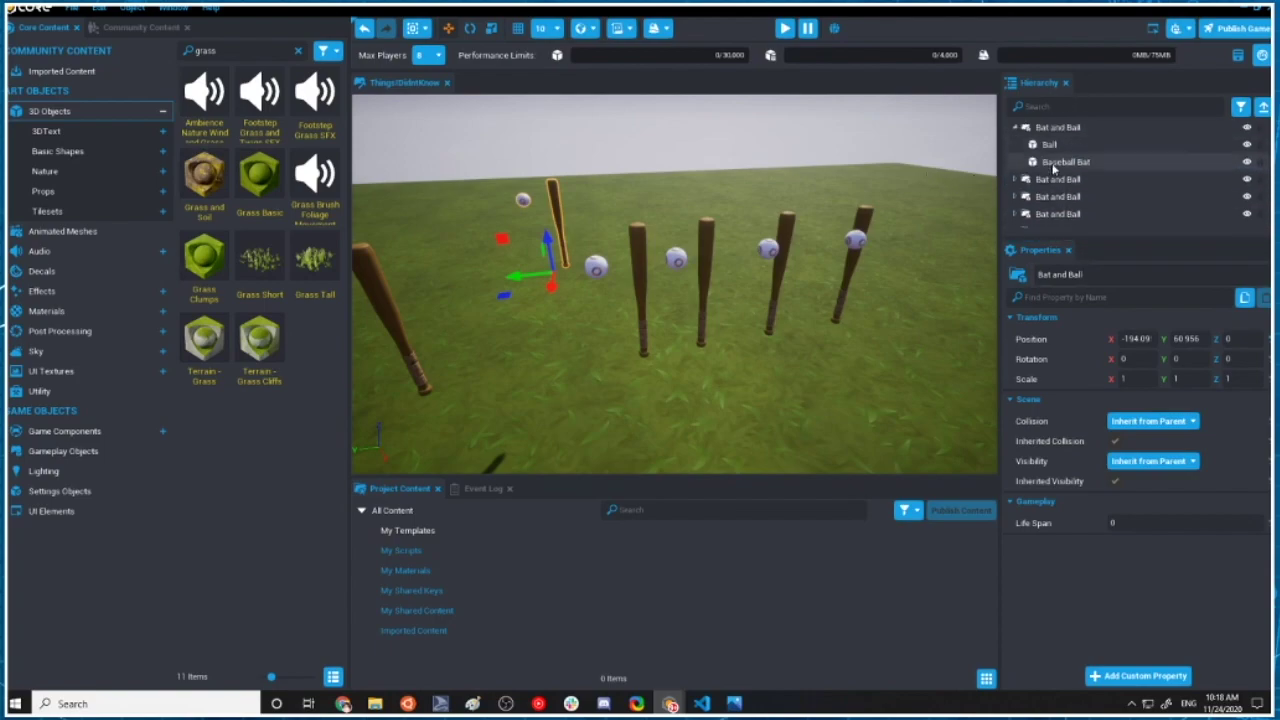
pyautogui.scroll(2, 1056, 172)
pyautogui.press('Up')
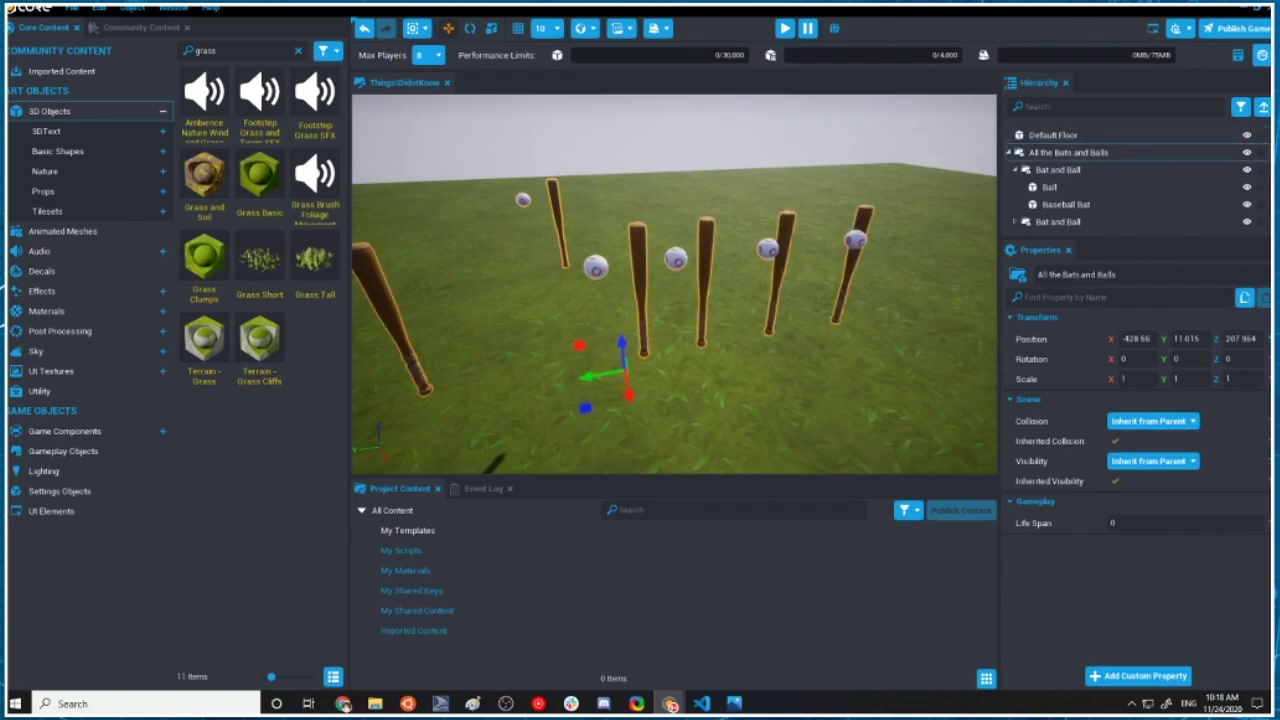
pyautogui.press('Left')
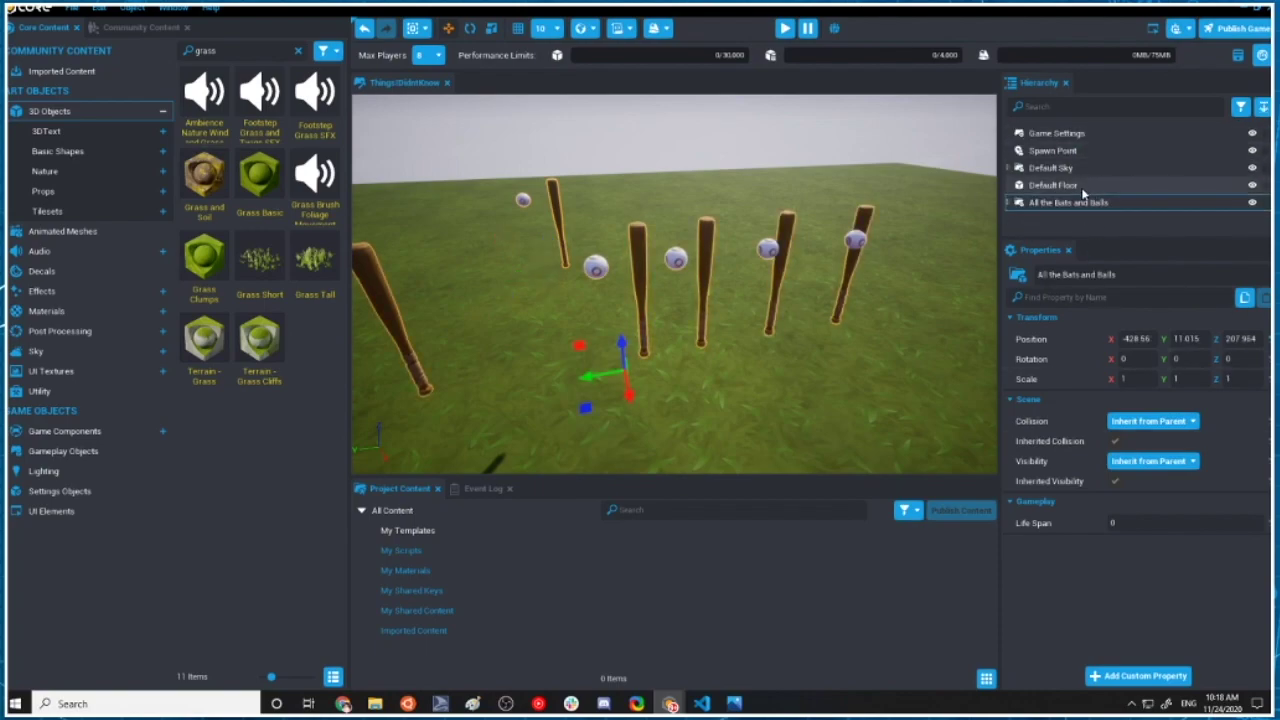
# Expand All the Bats and Balls, step through the first Bat and Ball group's Ball and Baseball Bat, and collapse that inner group.
pyautogui.press('Right')
pyautogui.press('Down')
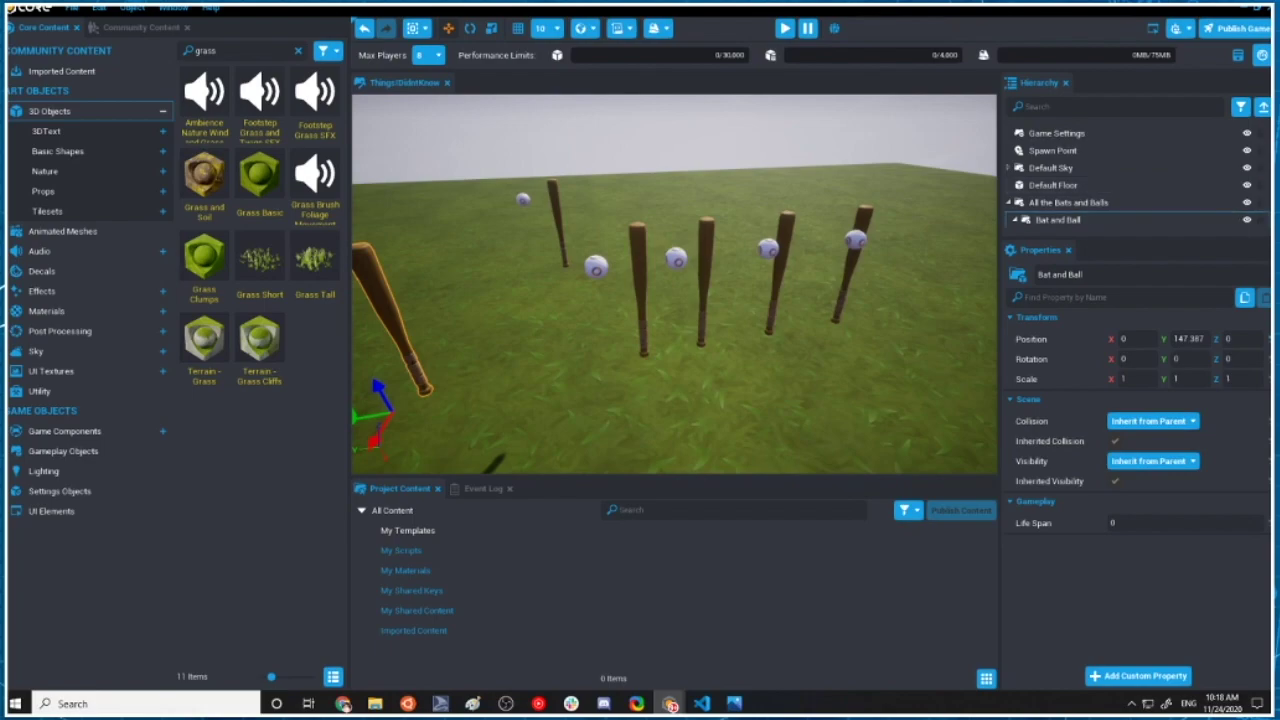
pyautogui.scroll(-3, 1060, 218)
pyautogui.press('Down')
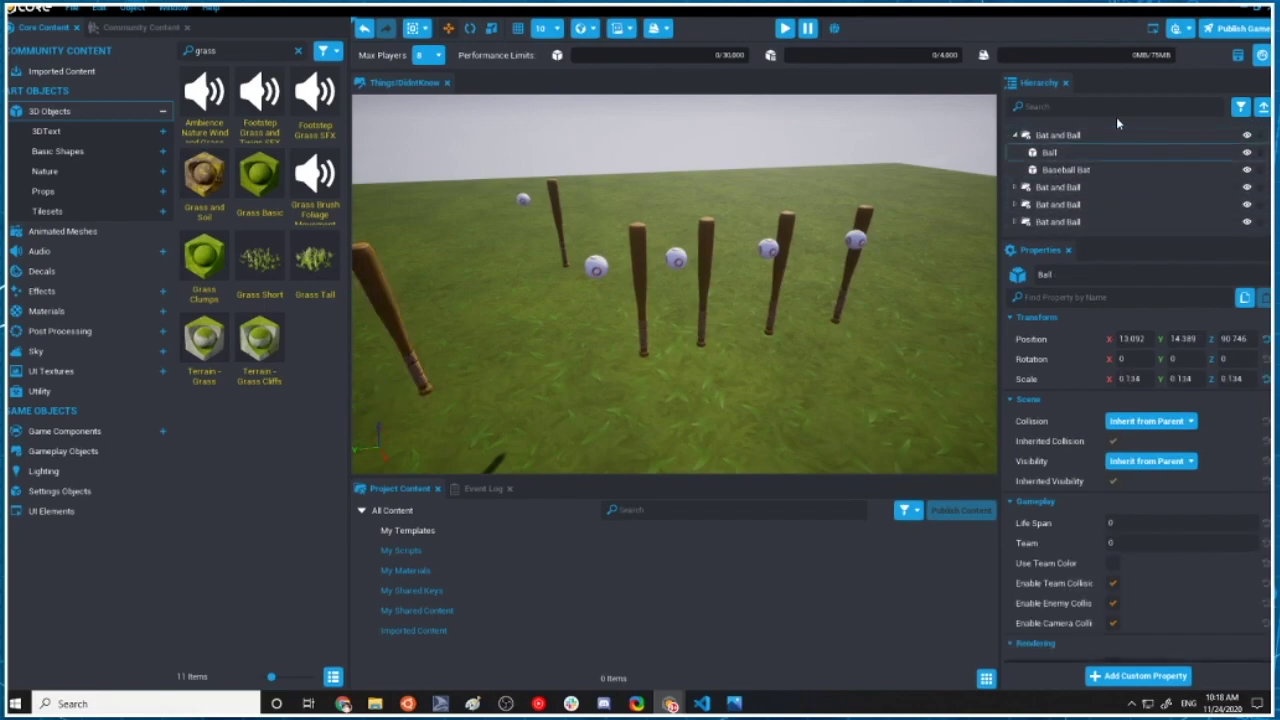
pyautogui.press('Up')
pyautogui.press('Down')
pyautogui.press('Down')
pyautogui.press('Down')
pyautogui.press('Up')
pyautogui.press('Up')
pyautogui.press('Up')
pyautogui.press('Down')
pyautogui.press('Down')
pyautogui.press('Up')
pyautogui.press('Down')
pyautogui.press('Up')
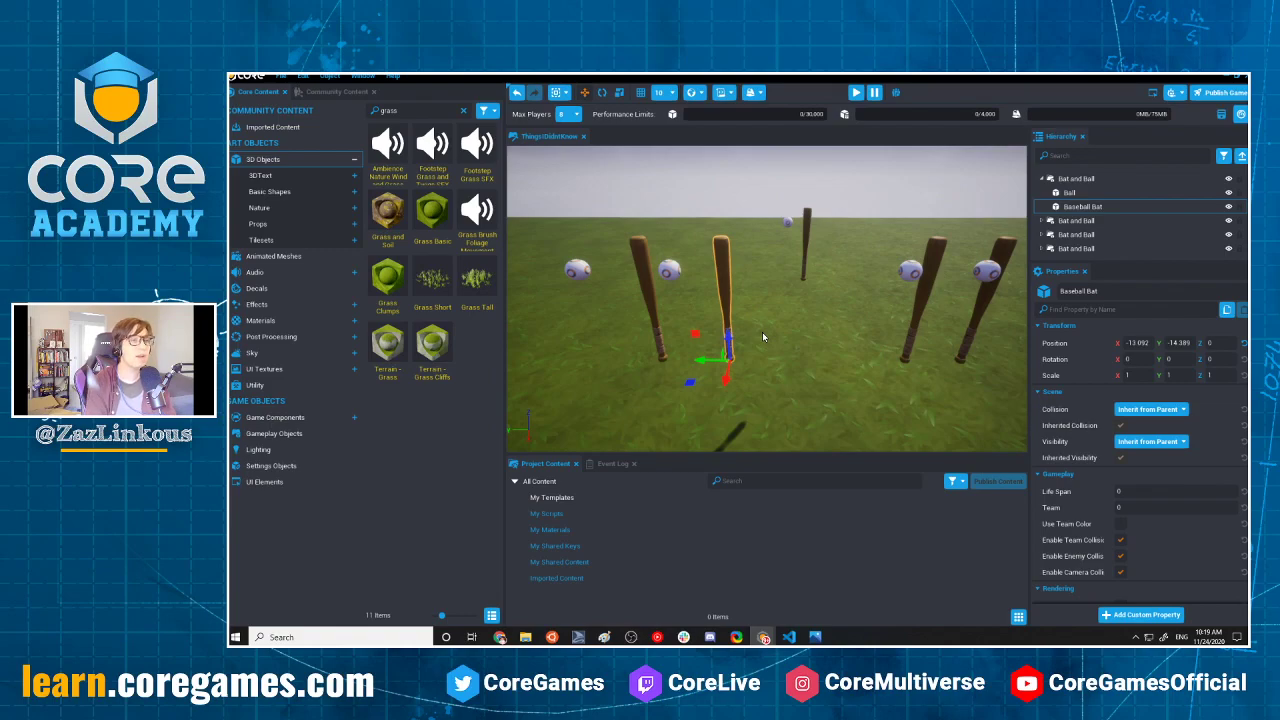
pyautogui.press('Up')
pyautogui.press('Up')
pyautogui.press('Left')
# Examine the bats' arrangement in the scene and the Bat and Ball groups nested under All the Bats and Balls.
pyautogui.press('s')
pyautogui.moveTo(762, 332); pyautogui.dragTo(804, 317, button='right')
pyautogui.press('s')
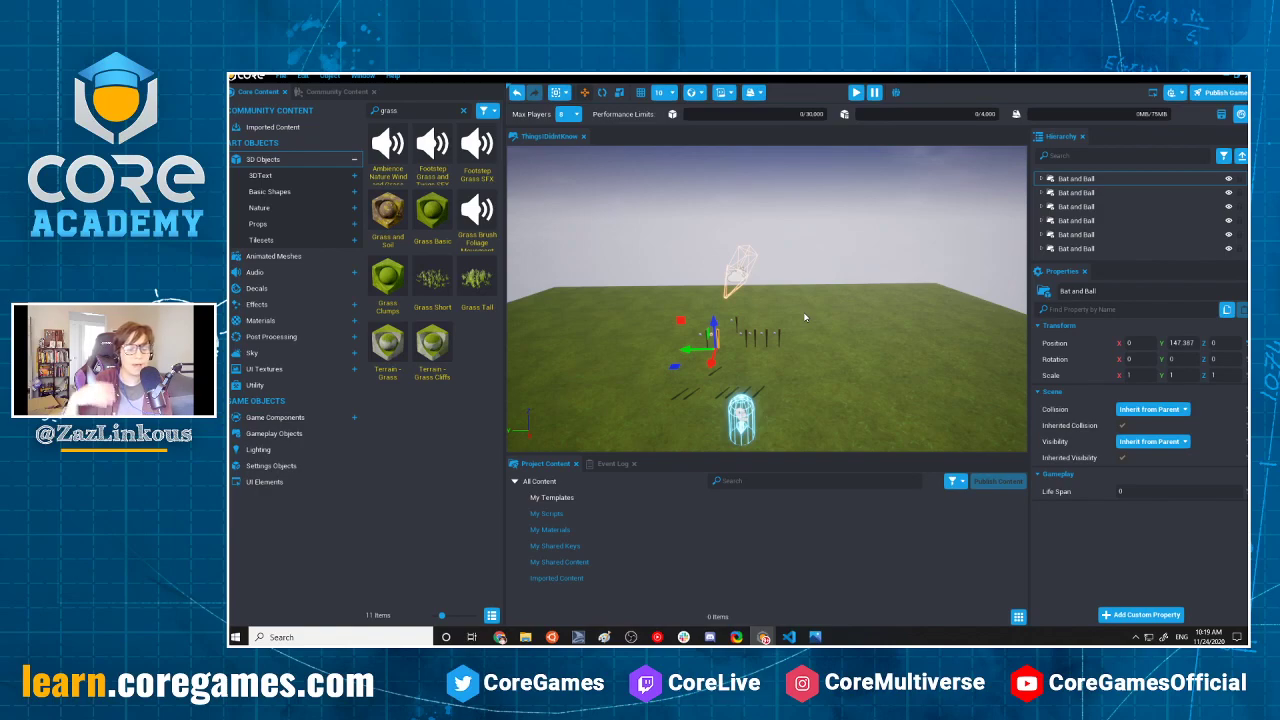
pyautogui.press('f')
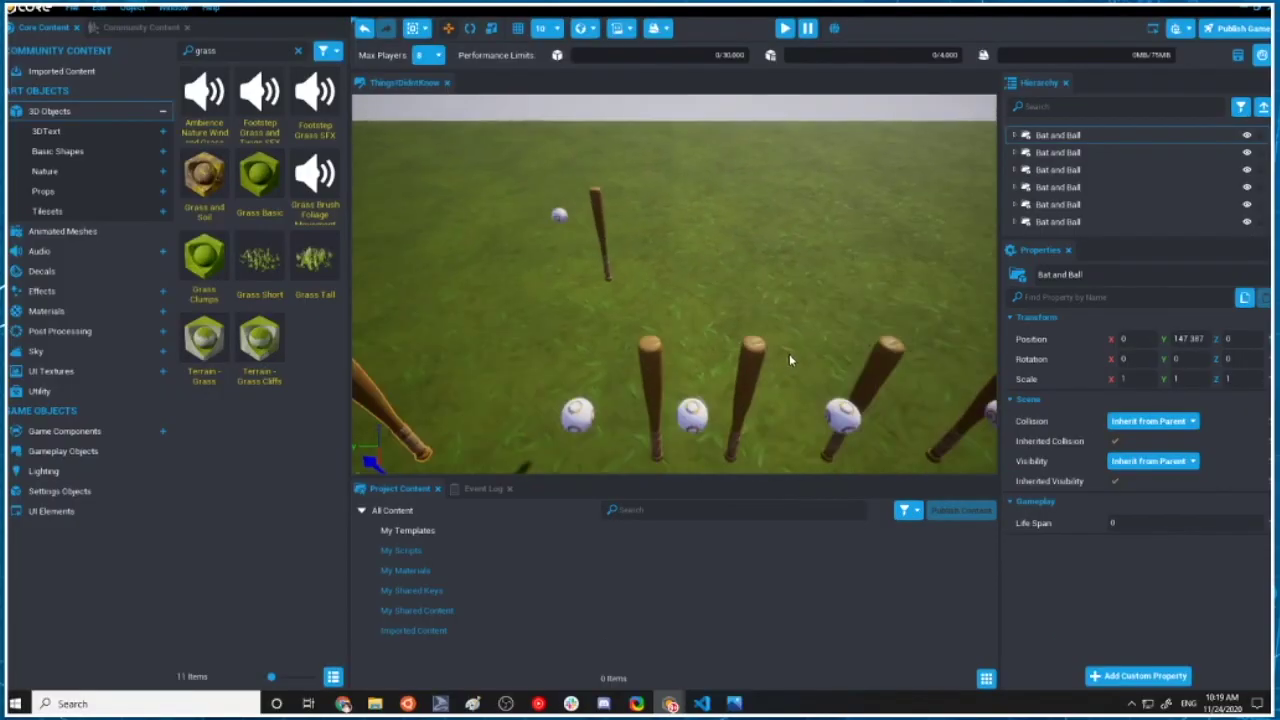
pyautogui.scroll(-5, 859, 355)
pyautogui.scroll(5, 1097, 213)
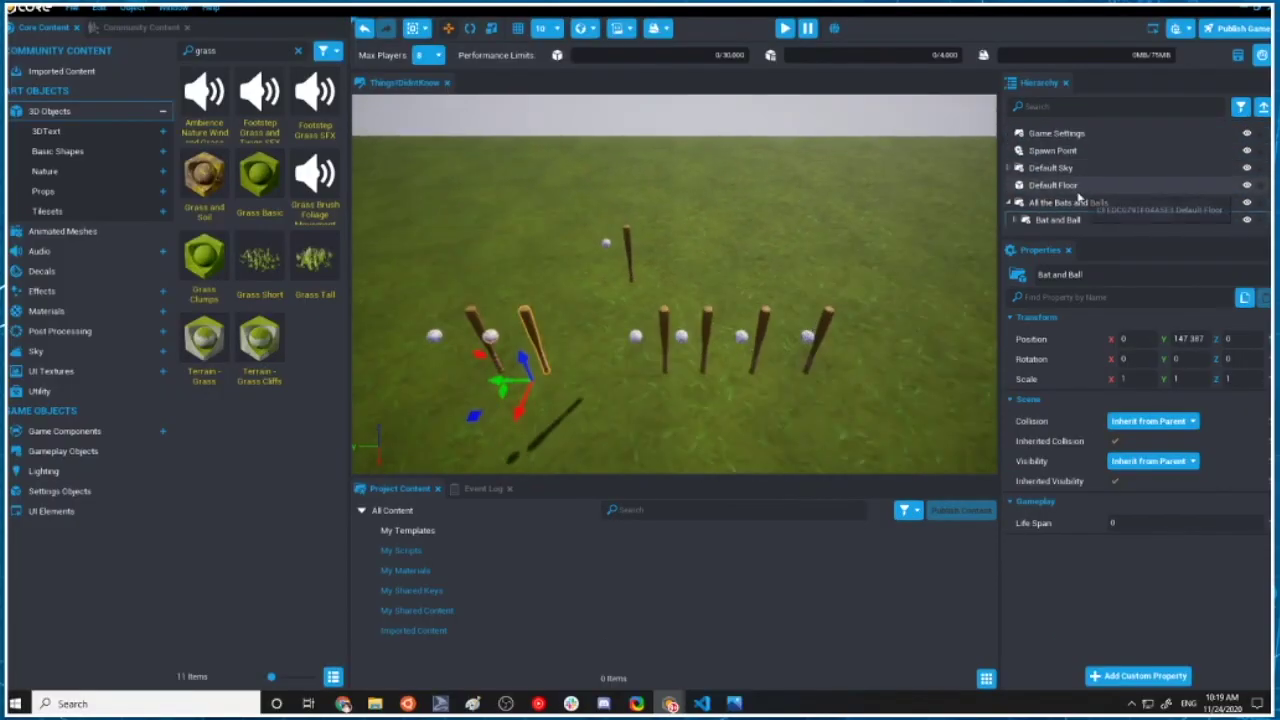
pyautogui.click(1059, 220)
pyautogui.click(1009, 203)
pyautogui.click(1009, 203)
pyautogui.scroll(-4, 1052, 226)
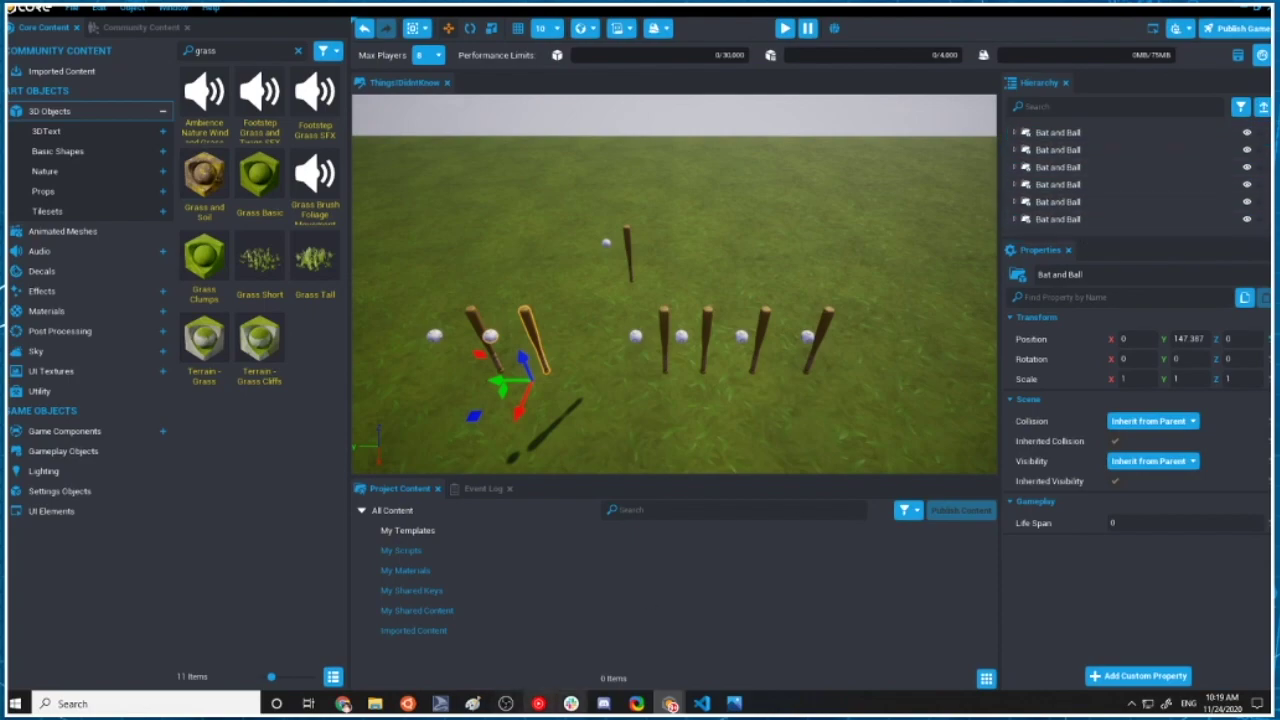
# Switch to Visual Studio Code and look through Tree.pbt for the entries of the new bat and ball objects.
pyautogui.click(702, 703)
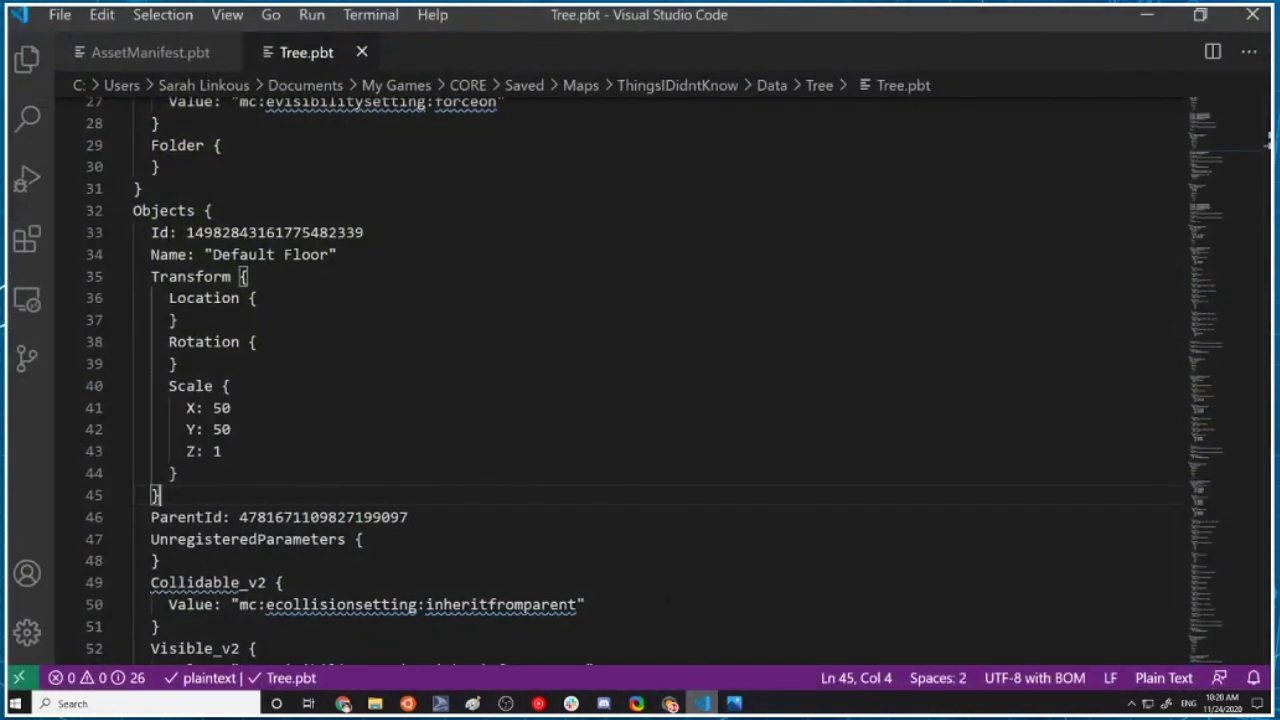
pyautogui.scroll(-20, 393, 310)
pyautogui.scroll(-20, 541, 321)
pyautogui.scroll(-20, 541, 321)
pyautogui.scroll(-18, 542, 323)
pyautogui.scroll(9, 542, 321)
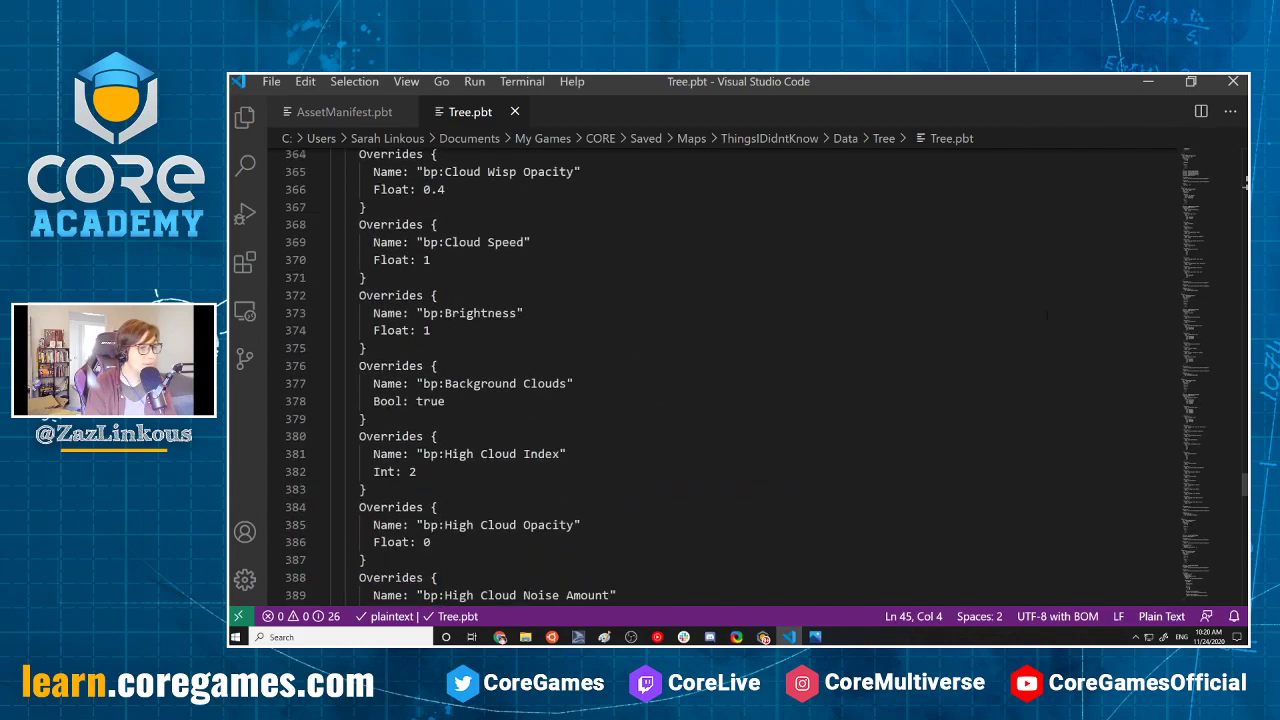
pyautogui.scroll(-20, 542, 321)
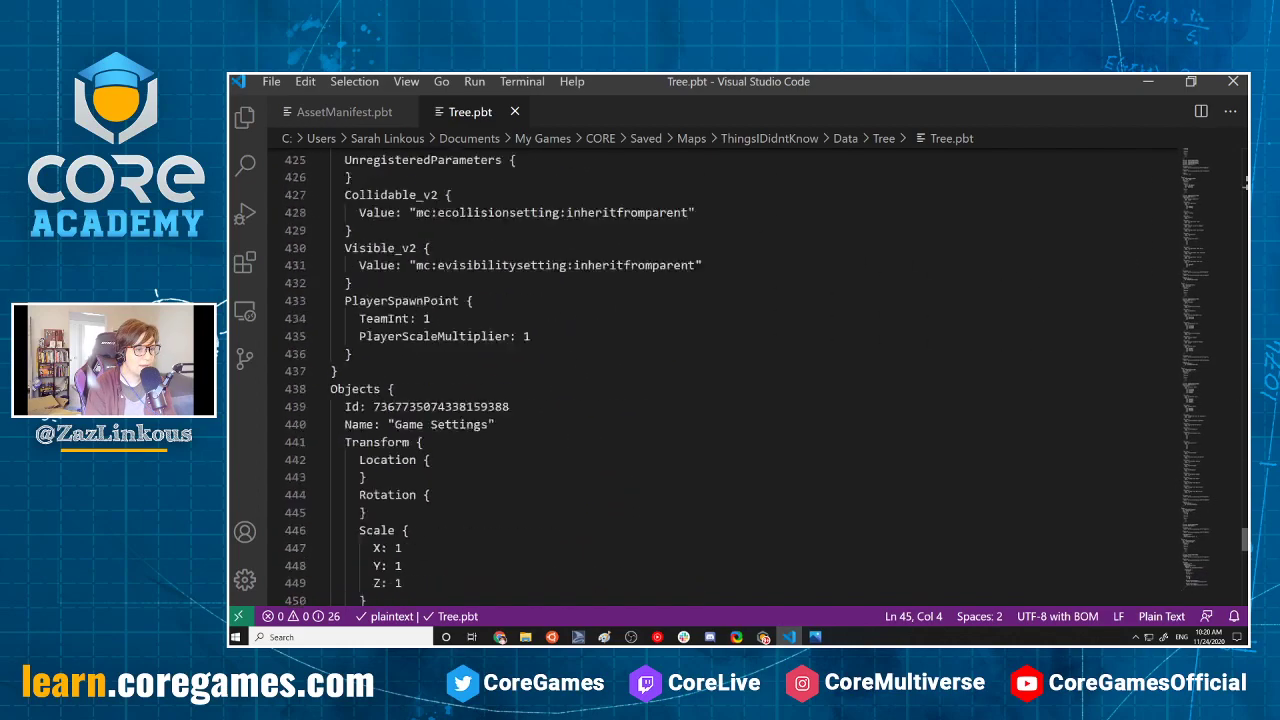
pyautogui.scroll(3, 542, 321)
pyautogui.scroll(2, 700, 370)
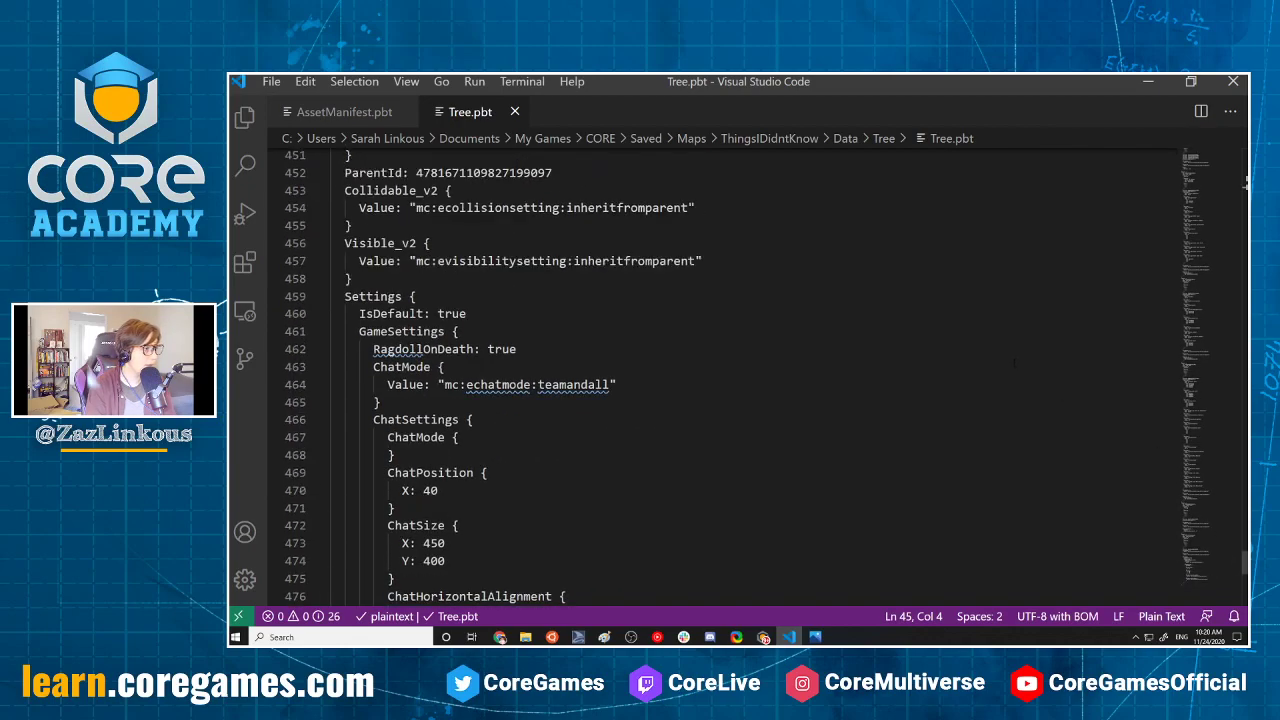
# Search Tree.pbt for "Bat" and clear the search term.
pyautogui.hotkey('ctrl', 'f')
pyautogui.write('Bat')
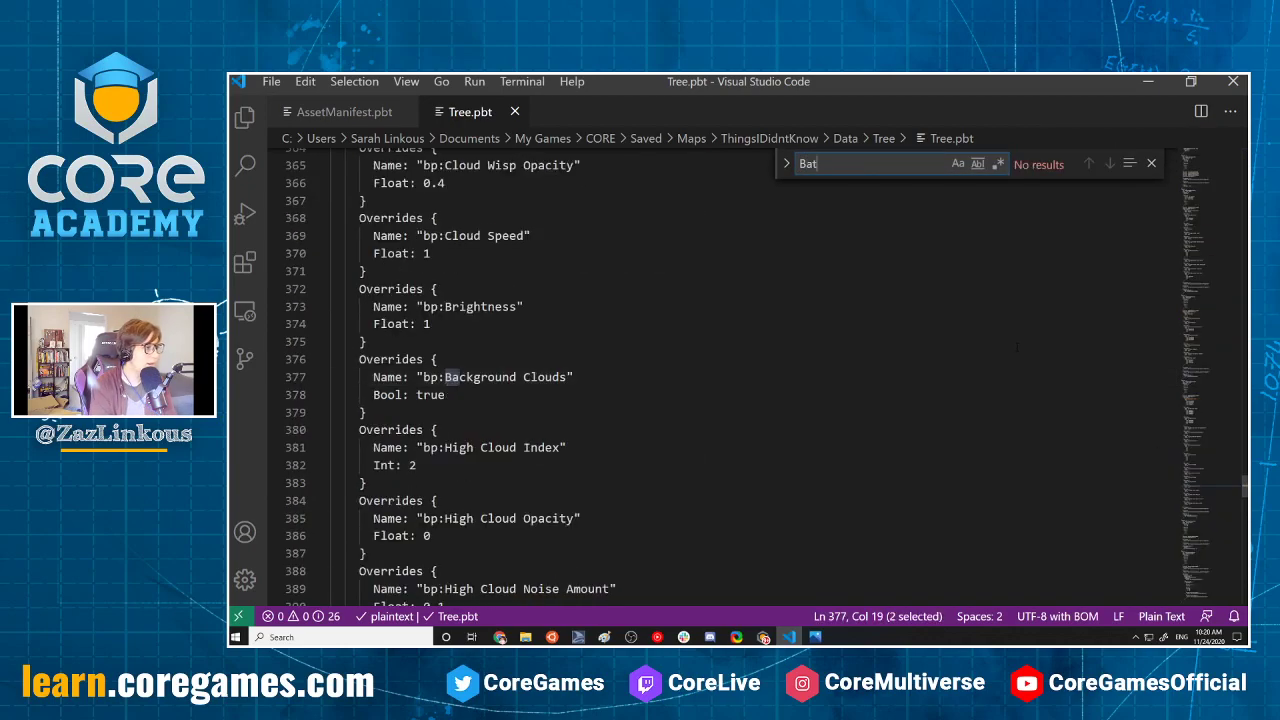
pyautogui.press('BackSpace')
pyautogui.press('BackSpace')
pyautogui.press('BackSpace')
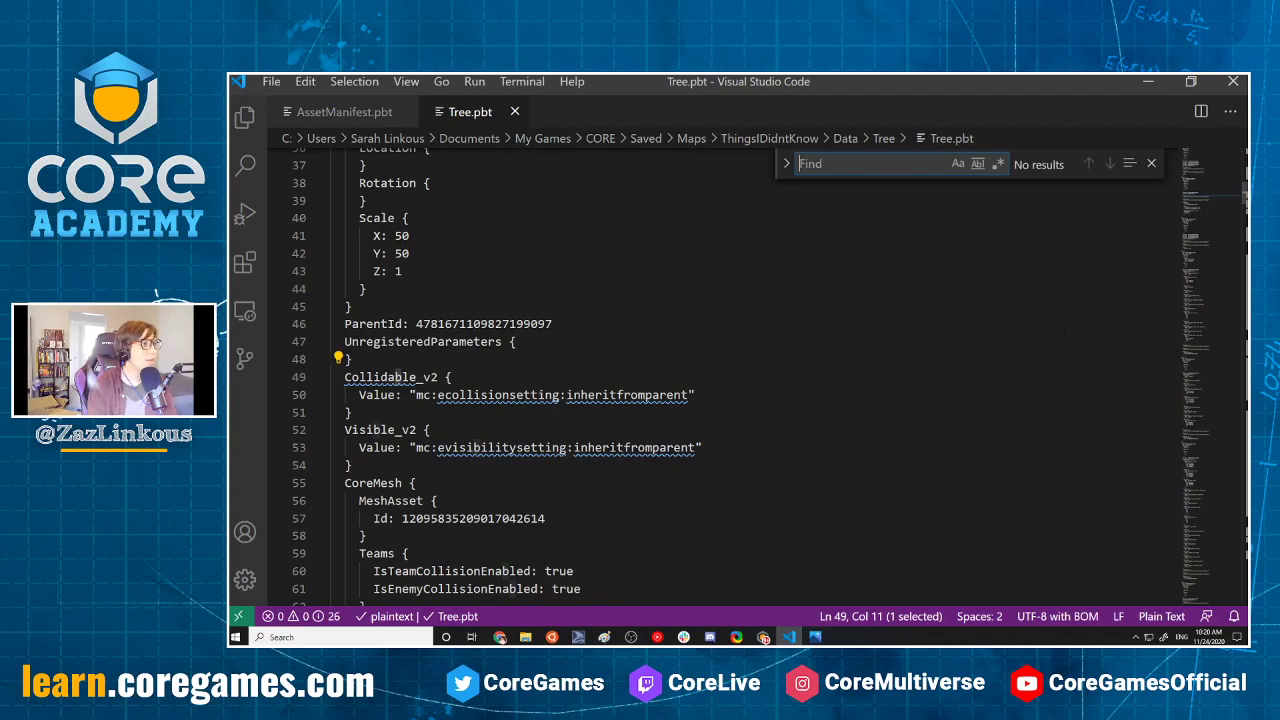
# Close Tree.pbt, reopen it from the Tree folder in File Explorer, and look through its Default Floor and Default Sky entries.
pyautogui.click(514, 111)
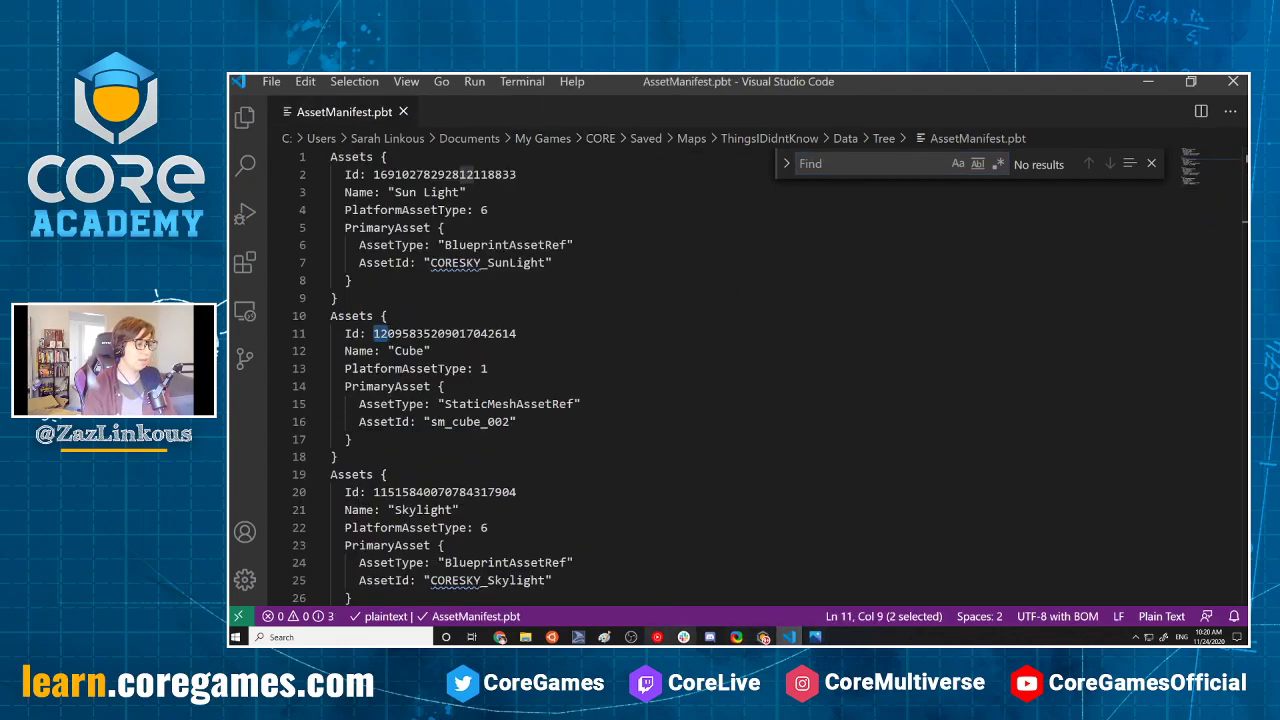
pyautogui.click(525, 638)
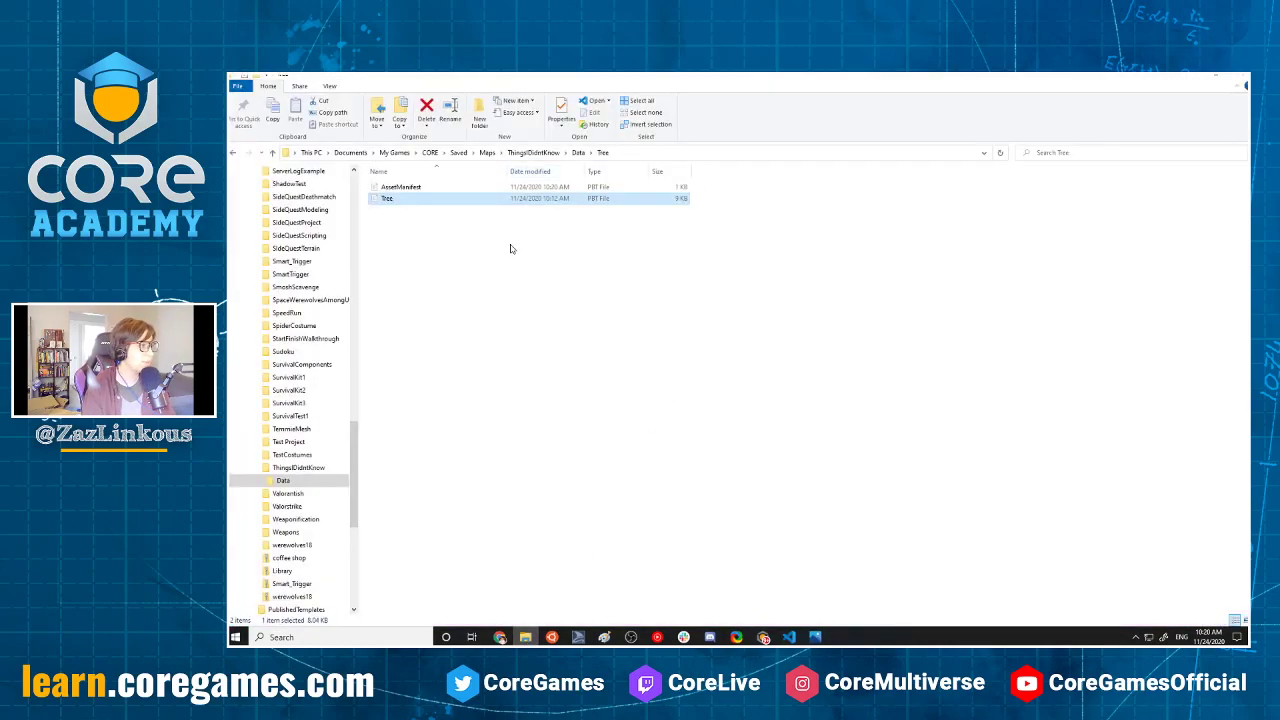
pyautogui.doubleClick(451, 198)
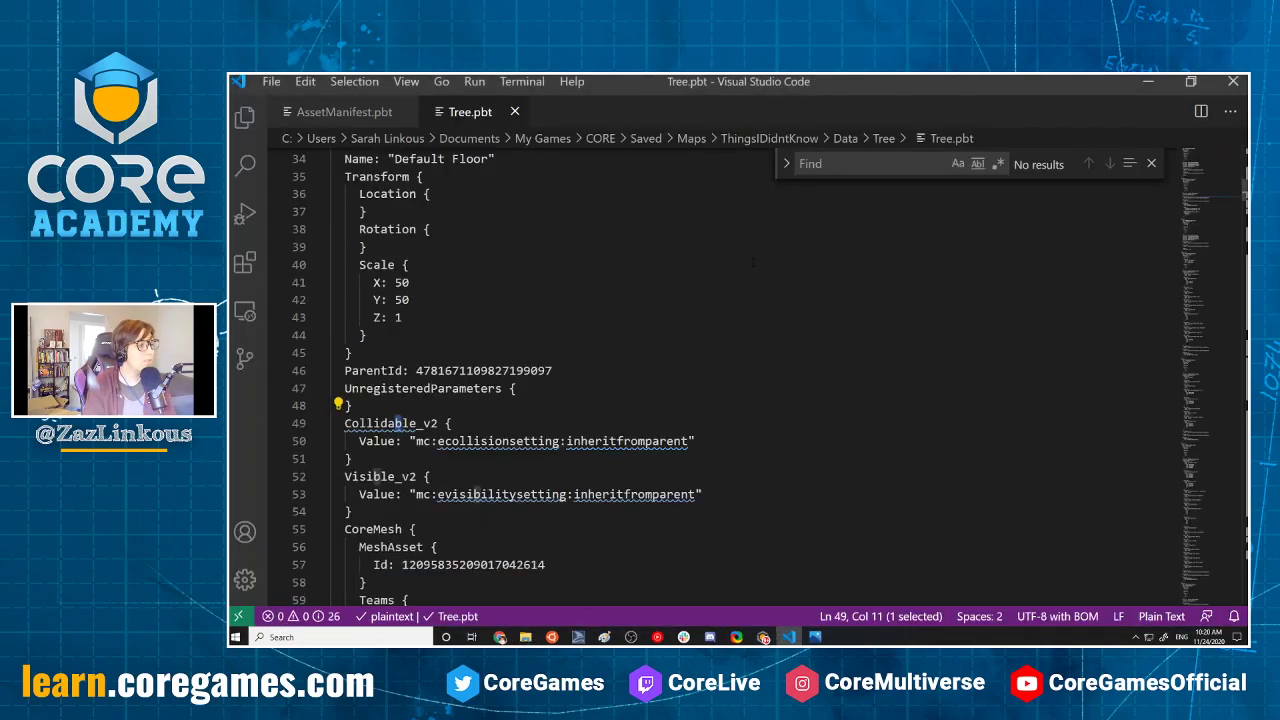
pyautogui.scroll(-10, 397, 423)
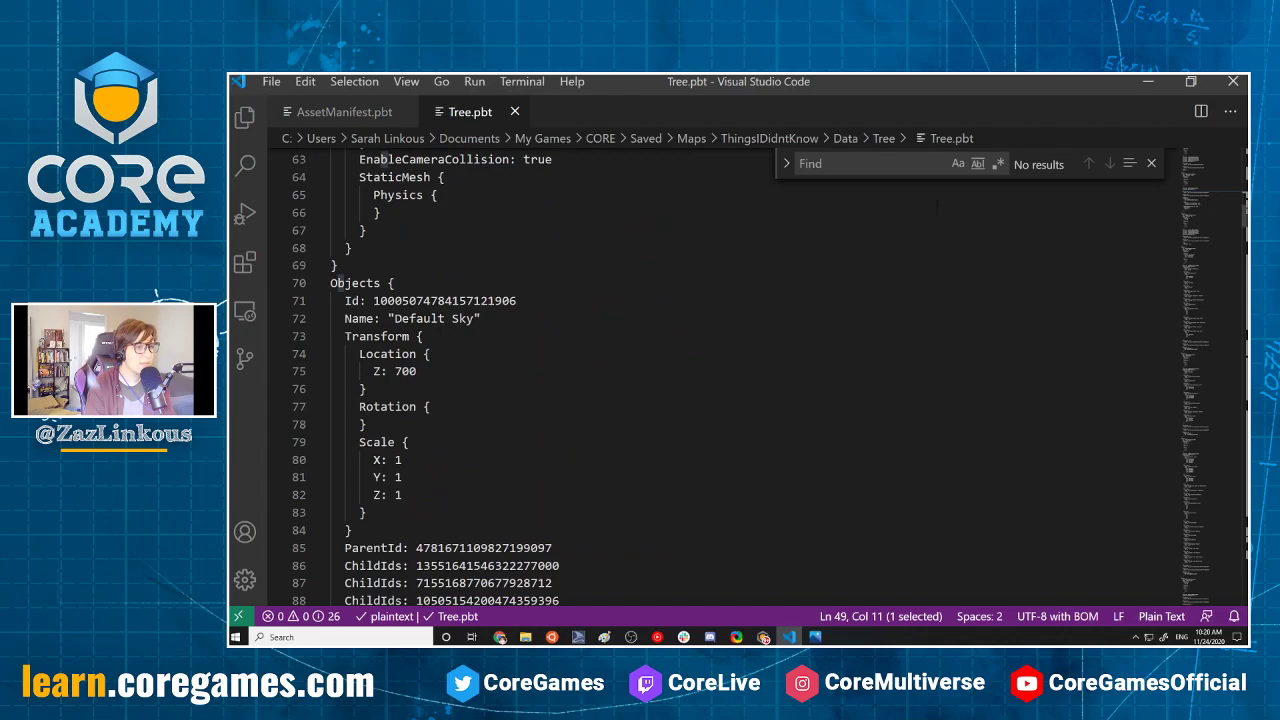
# Search the reopened Tree.pbt for "Bat" and clear the search term.
pyautogui.scroll(2, 936, 203)
pyautogui.hotkey('ctrl', 'f')
pyautogui.write('Bat')
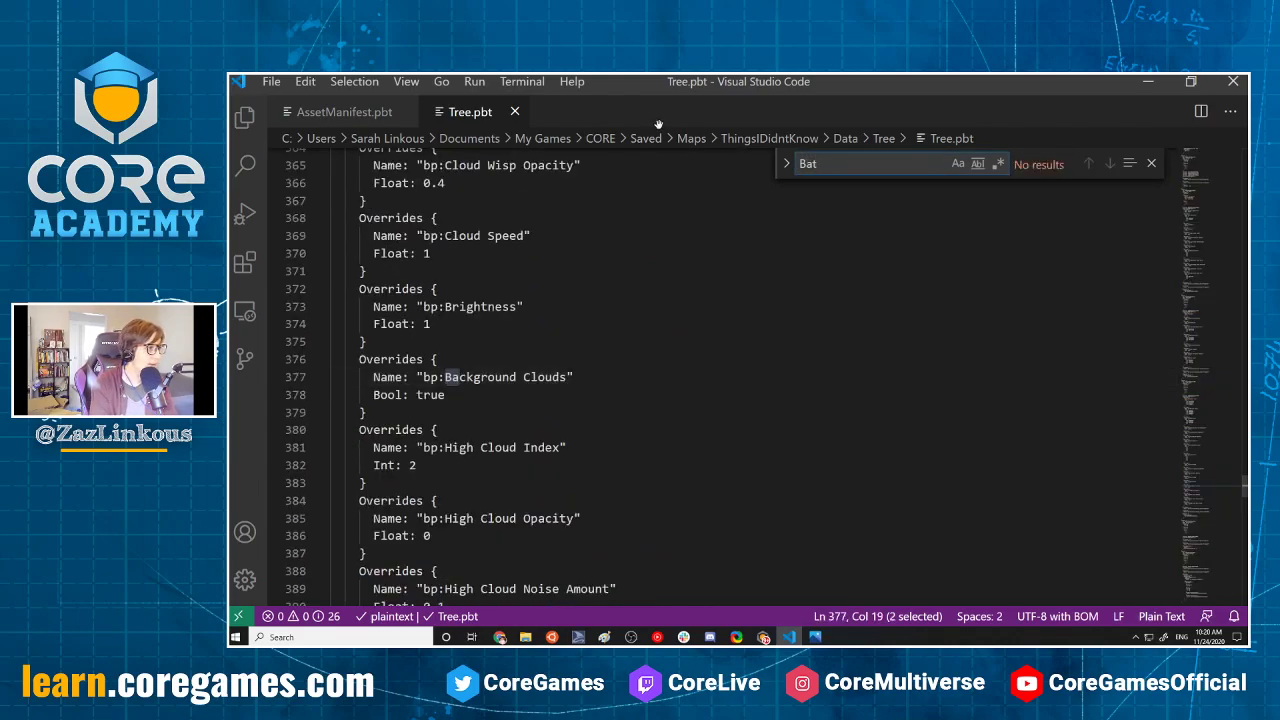
pyautogui.press('BackSpace')
pyautogui.press('BackSpace')
pyautogui.press('BackSpace')
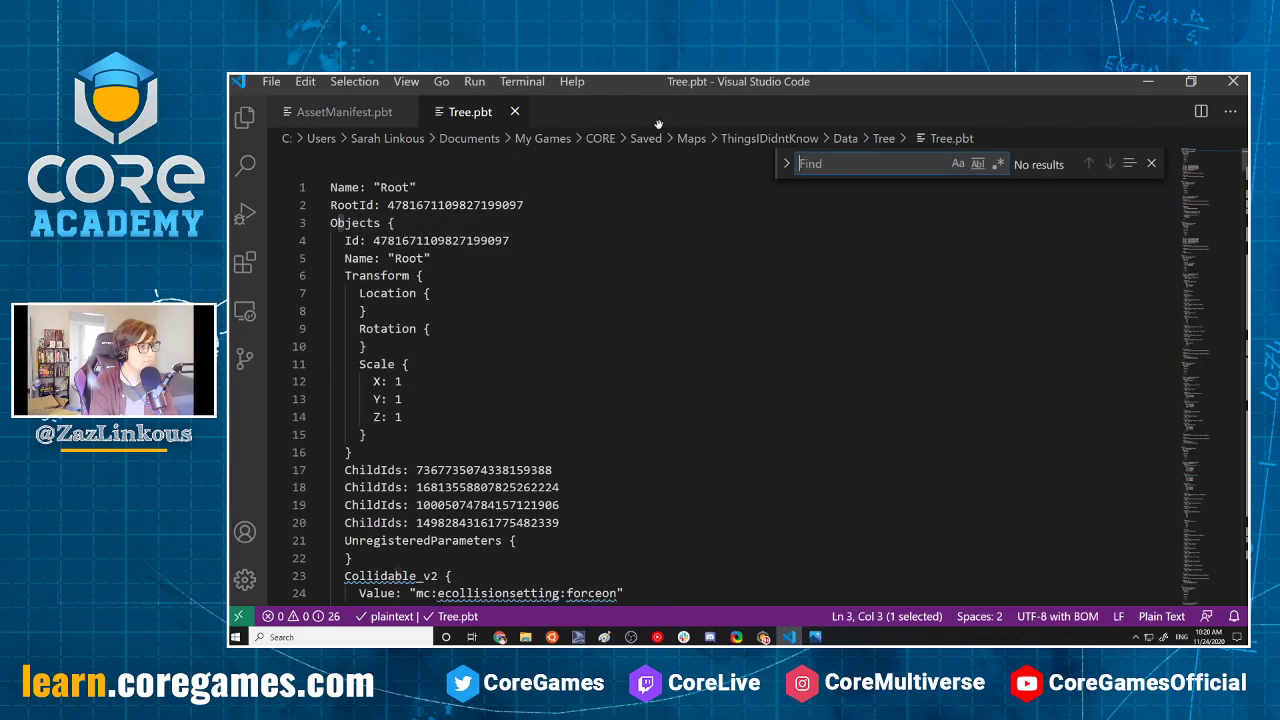
# Switch to the Core Editor and save the project.
pyautogui.moveTo(763, 637)
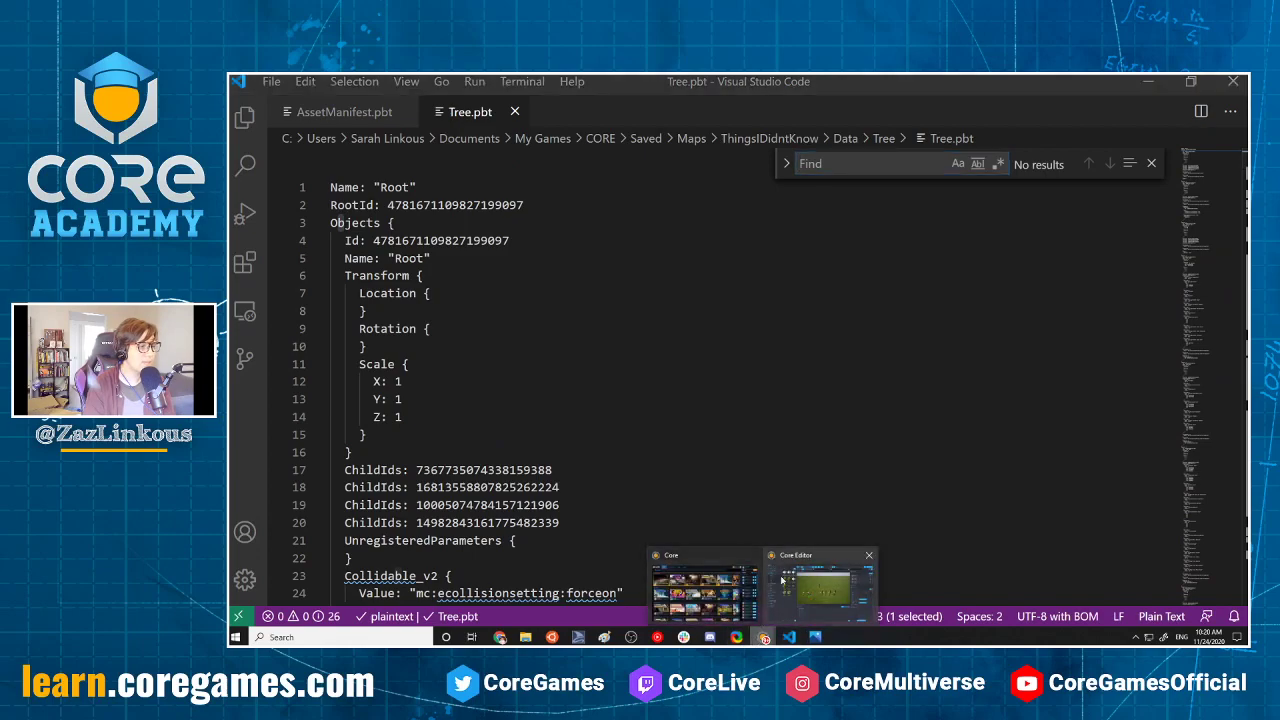
pyautogui.click(803, 598)
pyautogui.hotkey('ctrl', 's')
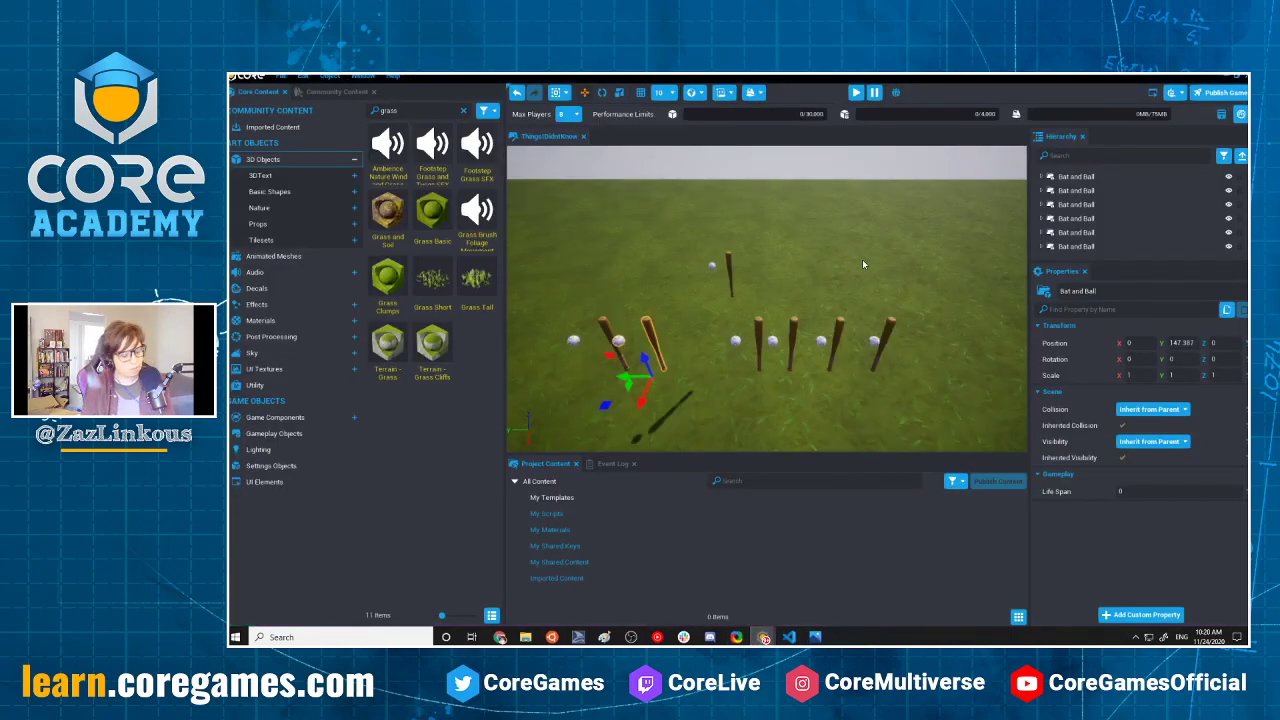
pyautogui.hotkey('ctrl', 's')
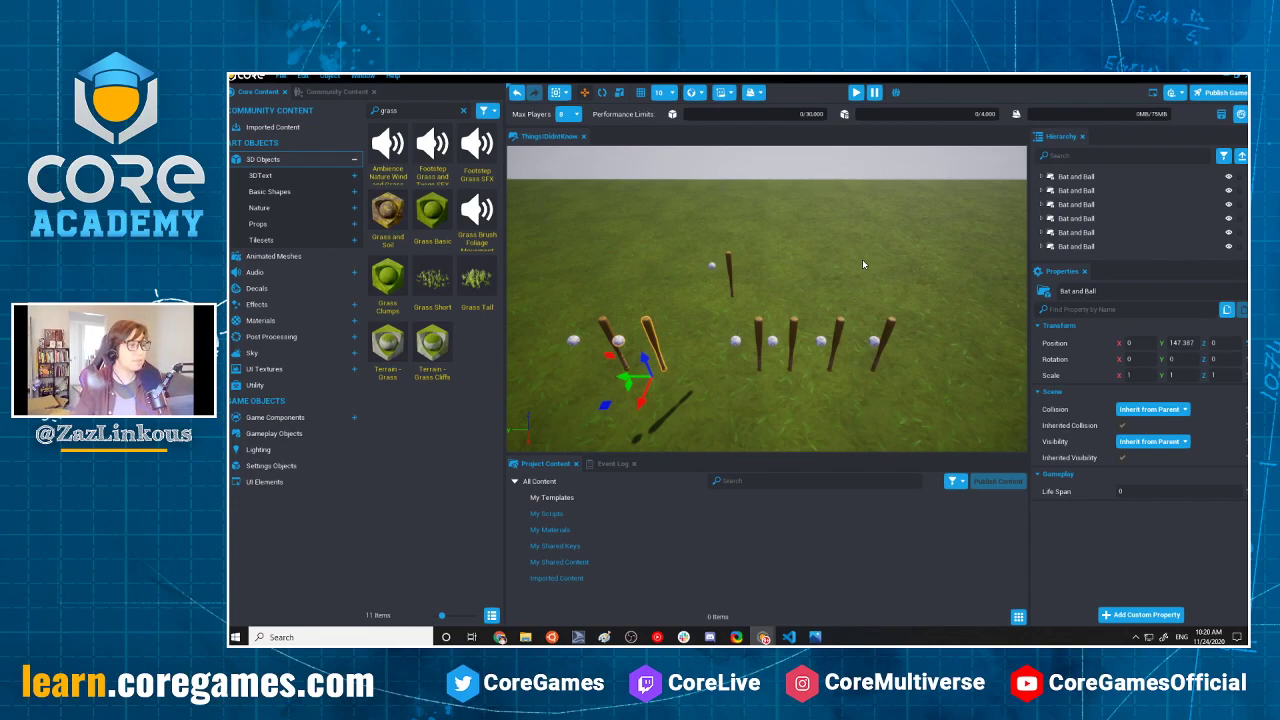
pyautogui.scroll(2, 788, 320)
pyautogui.scroll(-2, 788, 320)
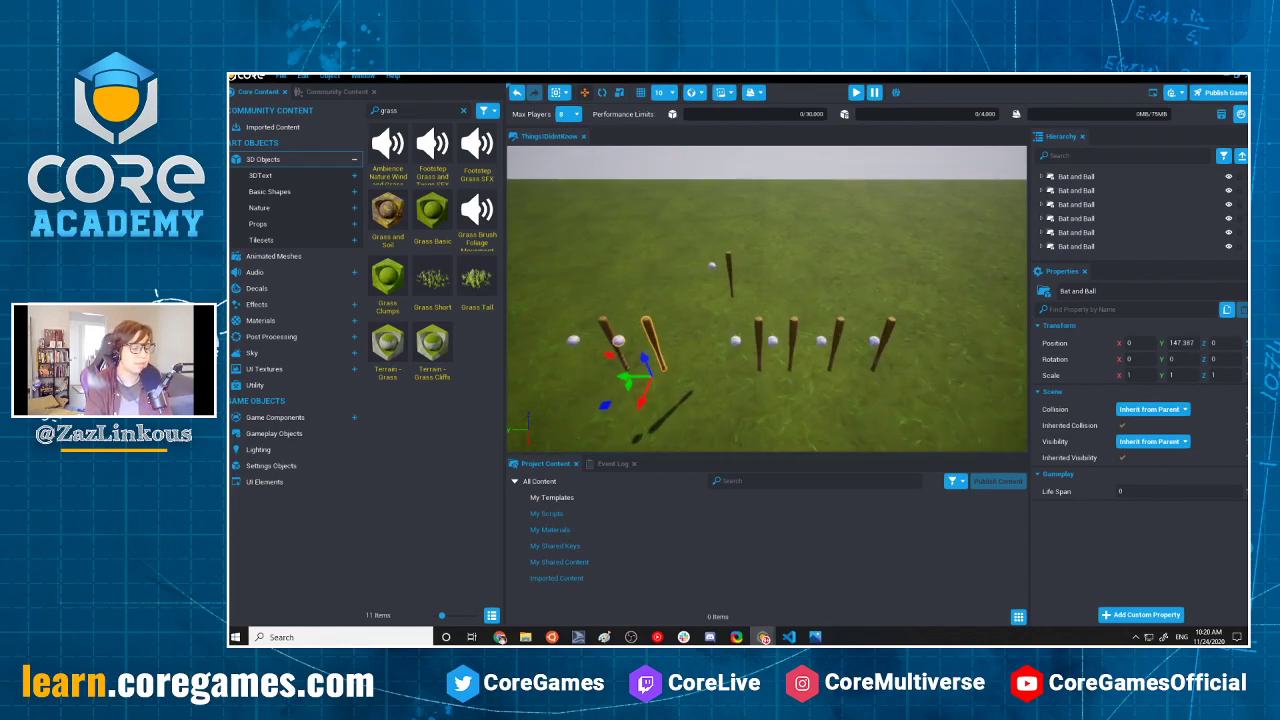
# Switch to Visual Studio Code, search Tree.pbt for "bat" and highlight the name All the Bats and Balls.
pyautogui.click(789, 637)
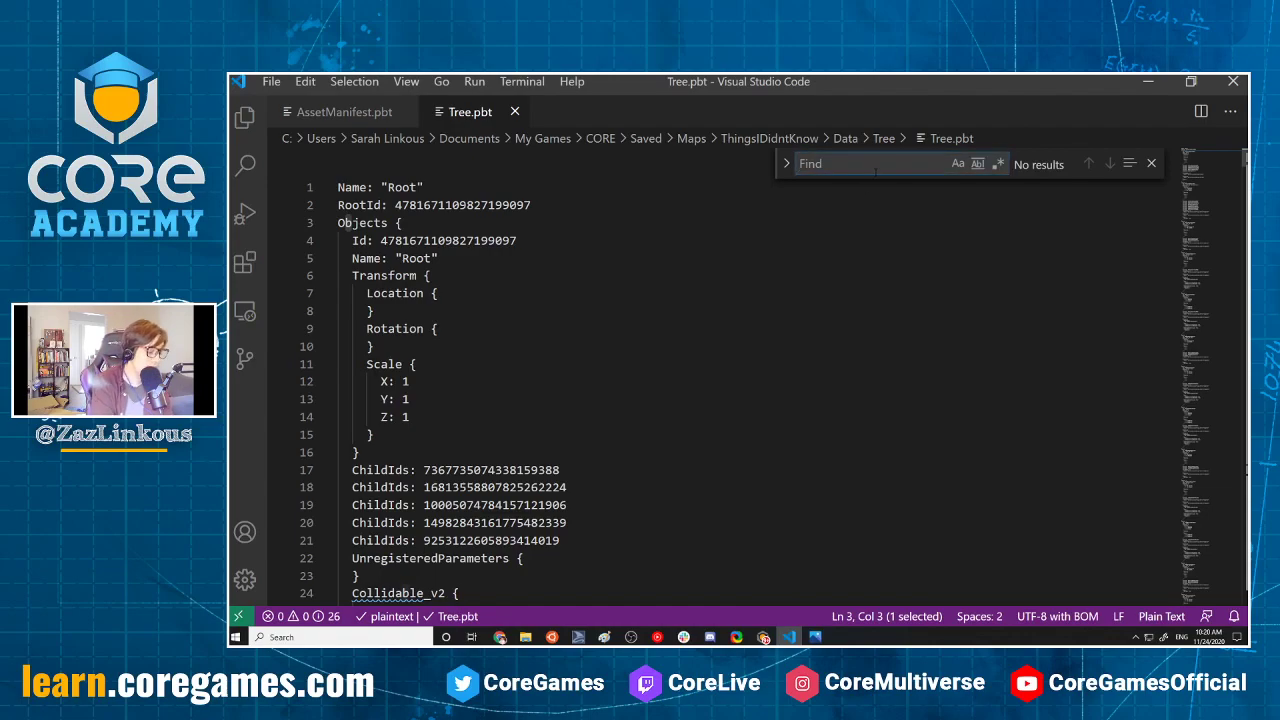
pyautogui.write('bat')
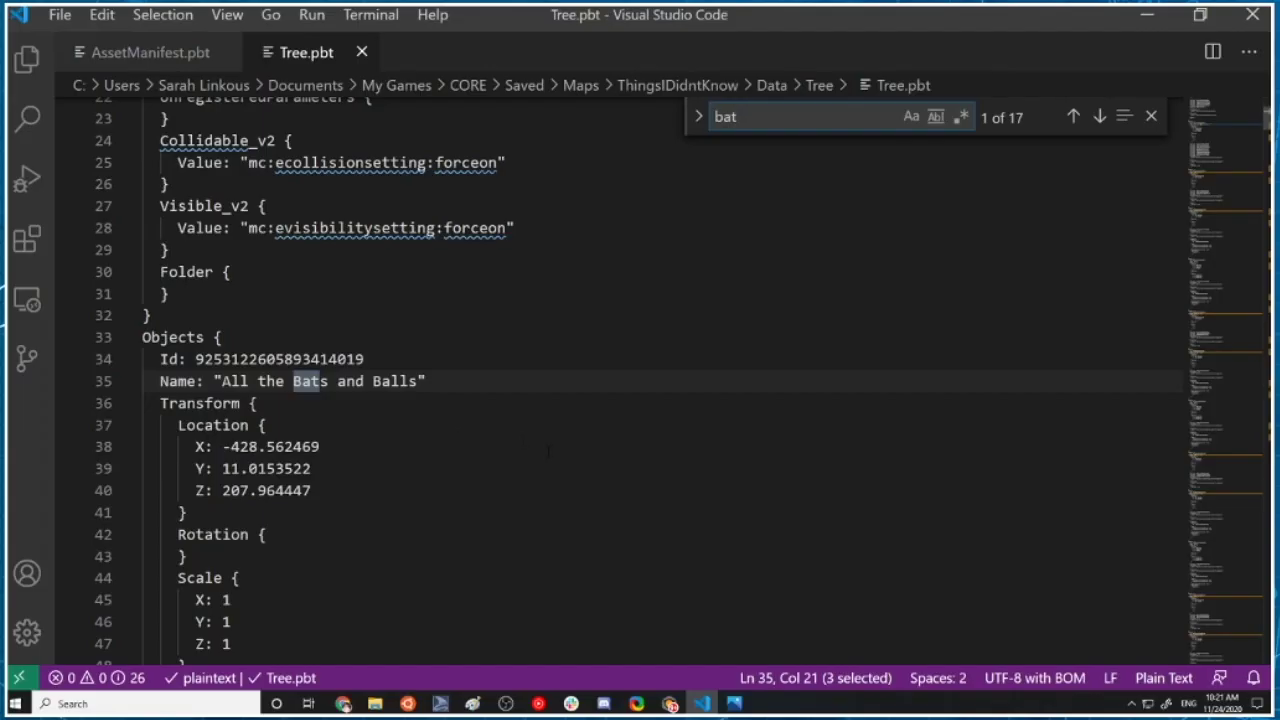
pyautogui.scroll(-1, 328, 377)
pyautogui.moveTo(222, 323); pyautogui.dragTo(428, 323)
# Examine the ChildIds of All the Bats and Balls and highlight the name of the first Bat and Ball object.
pyautogui.scroll(-5, 428, 323)
pyautogui.scroll(-5, 428, 323)
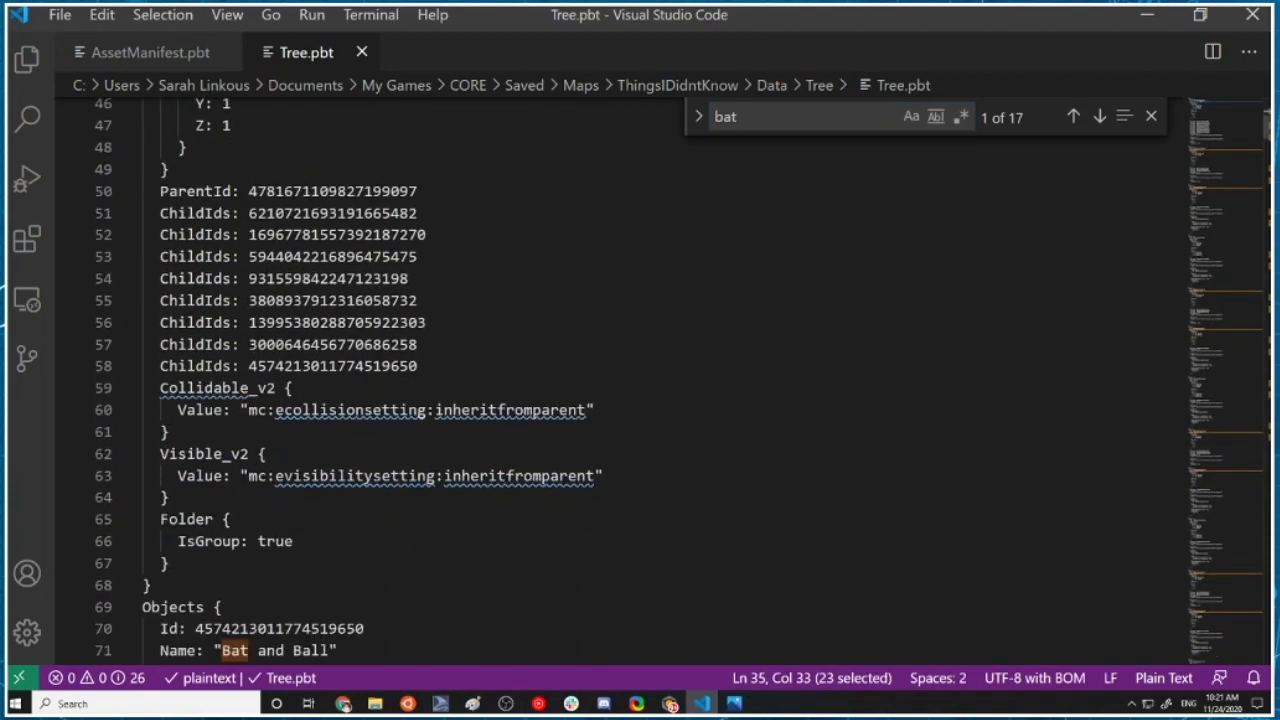
pyautogui.moveTo(222, 420); pyautogui.dragTo(331, 420)
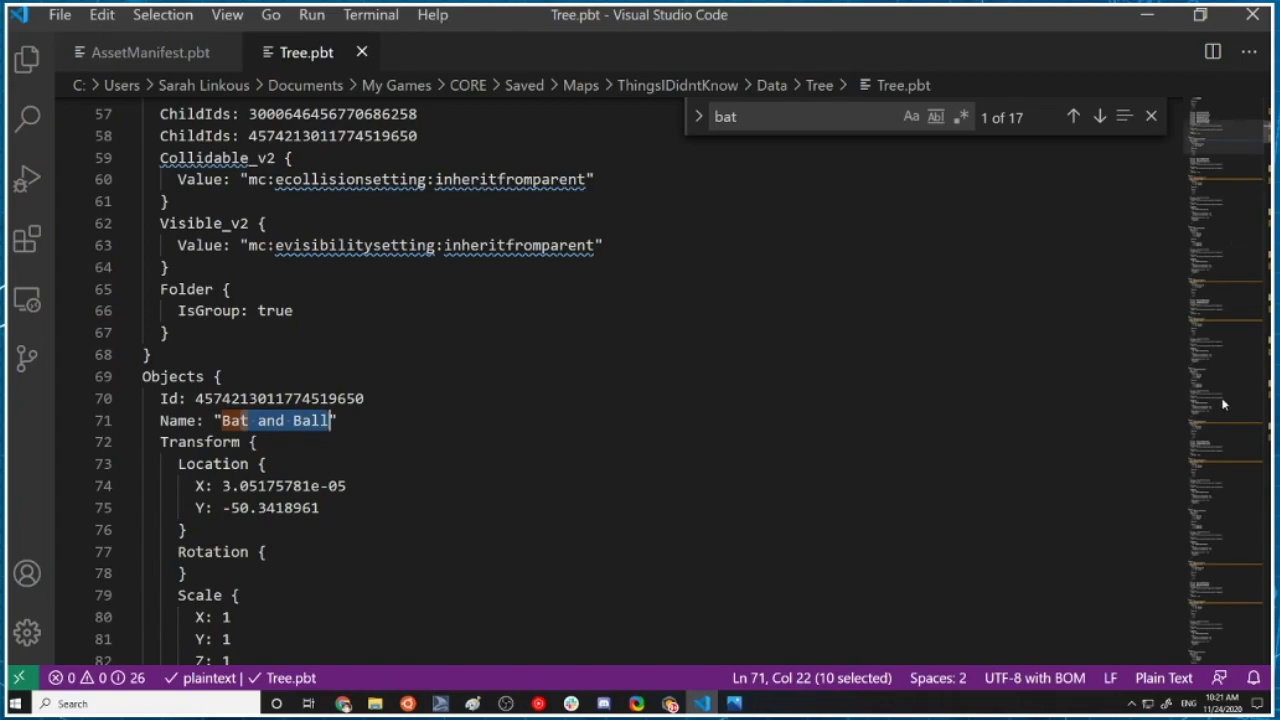
pyautogui.scroll(-3, 1230, 219)
pyautogui.scroll(2, 1230, 219)
# Narrow the search term to "bat " with a trailing space and step through the Bat and Ball matches in Tree.pbt.
pyautogui.click(841, 120)
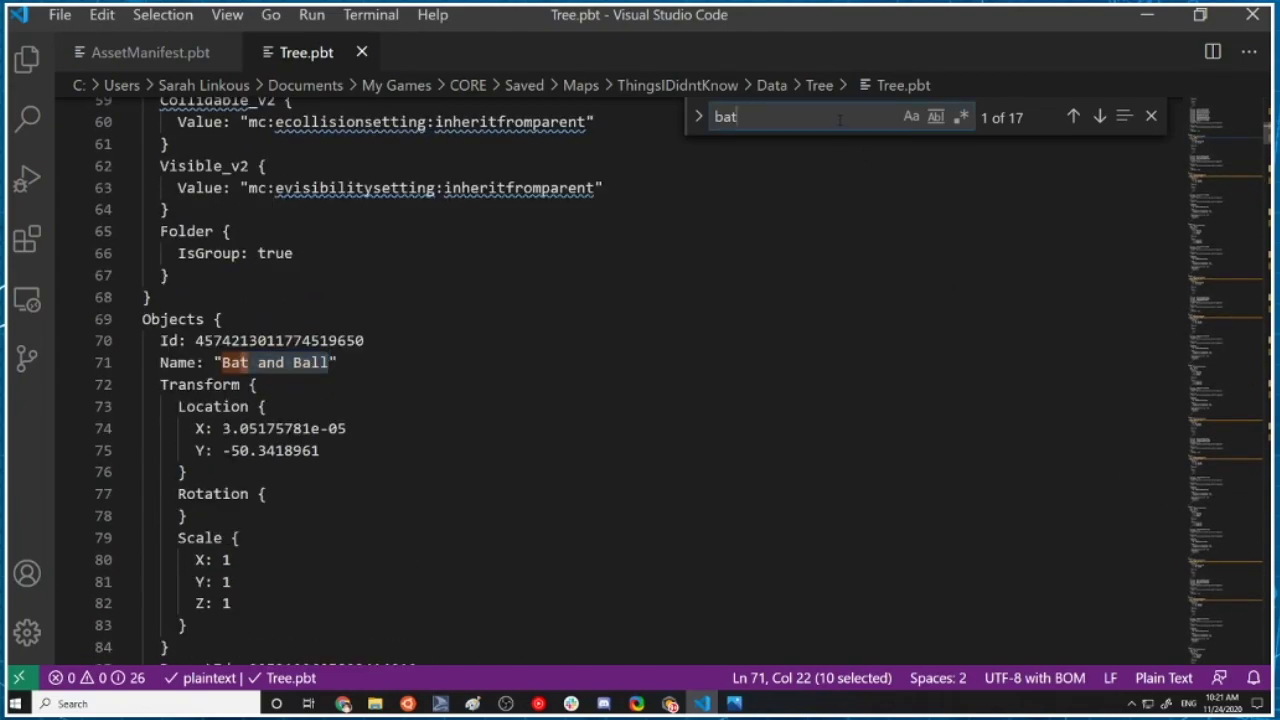
pyautogui.press('Return')
pyautogui.press('Return')
pyautogui.press('Return')
pyautogui.press('Return')
pyautogui.press('Return')
pyautogui.press('Return')
pyautogui.press('Return')
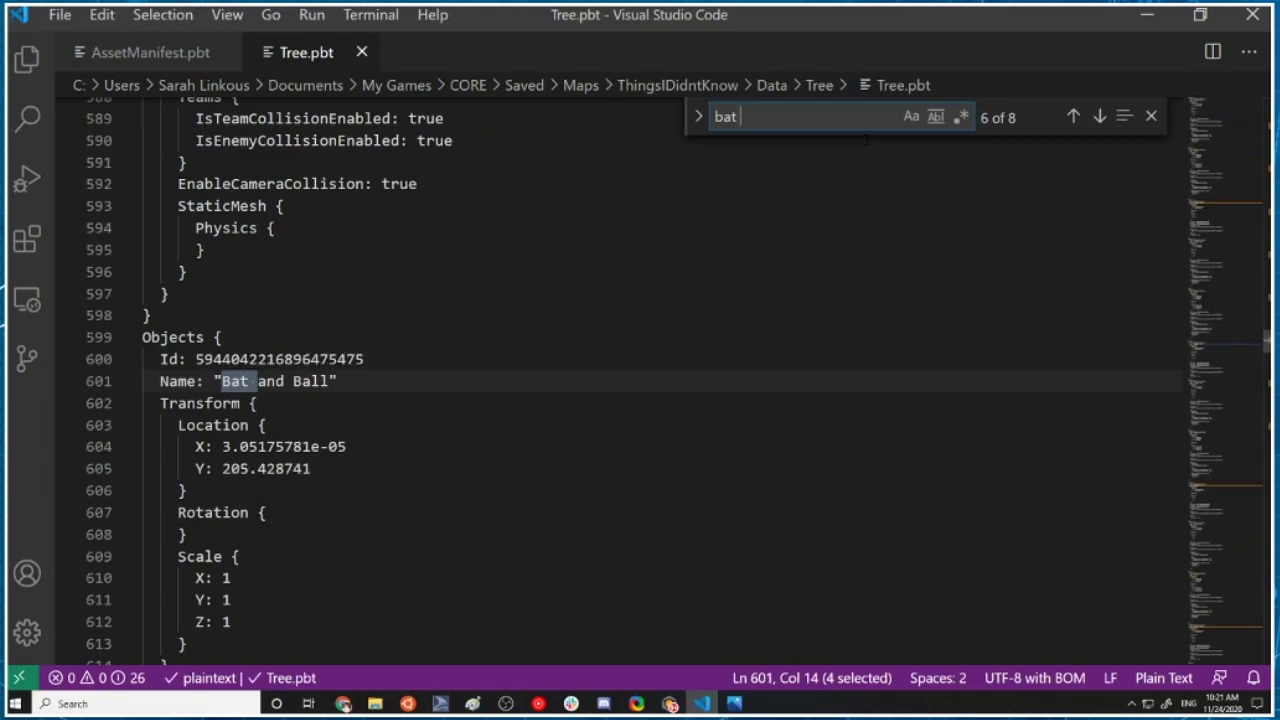
pyautogui.press('Return')
pyautogui.press('Return')
pyautogui.press('Return')
pyautogui.press('Return')
pyautogui.press('Return')
pyautogui.press('Return')
pyautogui.press('Return')
pyautogui.press('Return')
pyautogui.press('Return')
pyautogui.press('Return')
pyautogui.press('Return')
pyautogui.press('Return')
pyautogui.press('Return')
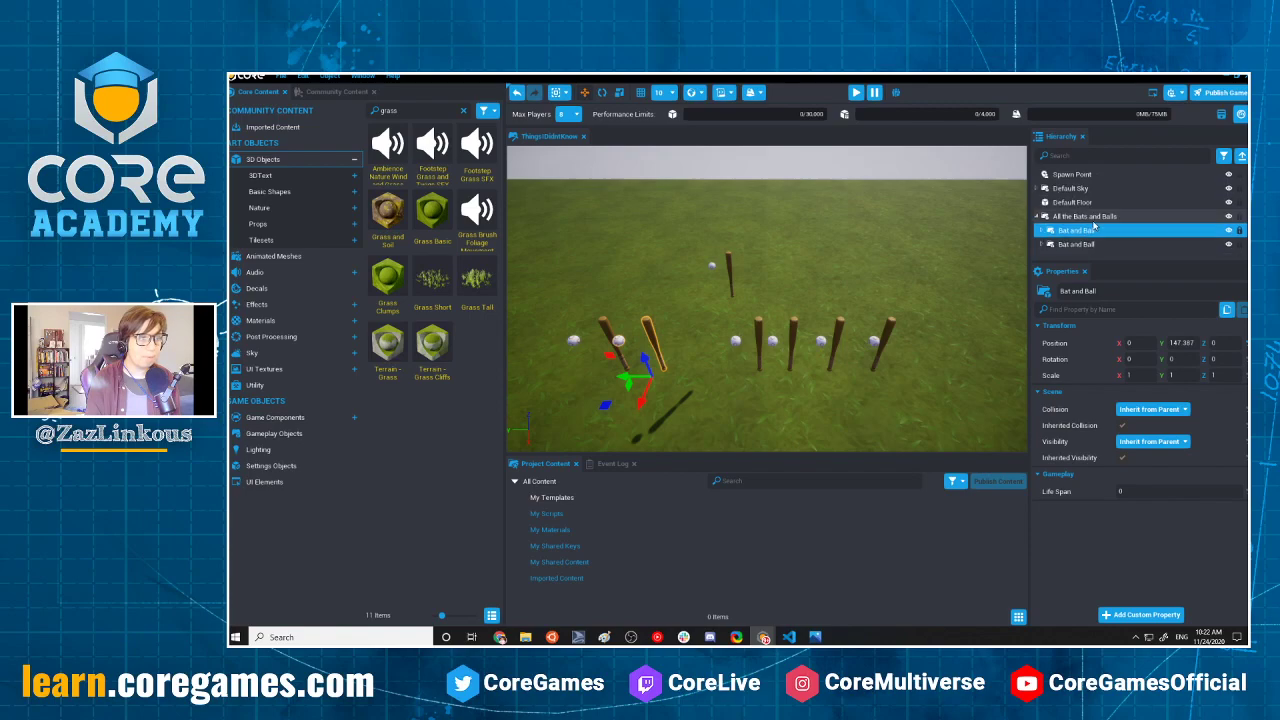
# In the Core Editor, enlarge the hierarchy area and ungroup the contents of All the Bats and Balls.
pyautogui.moveTo(1104, 266); pyautogui.dragTo(1100, 516)
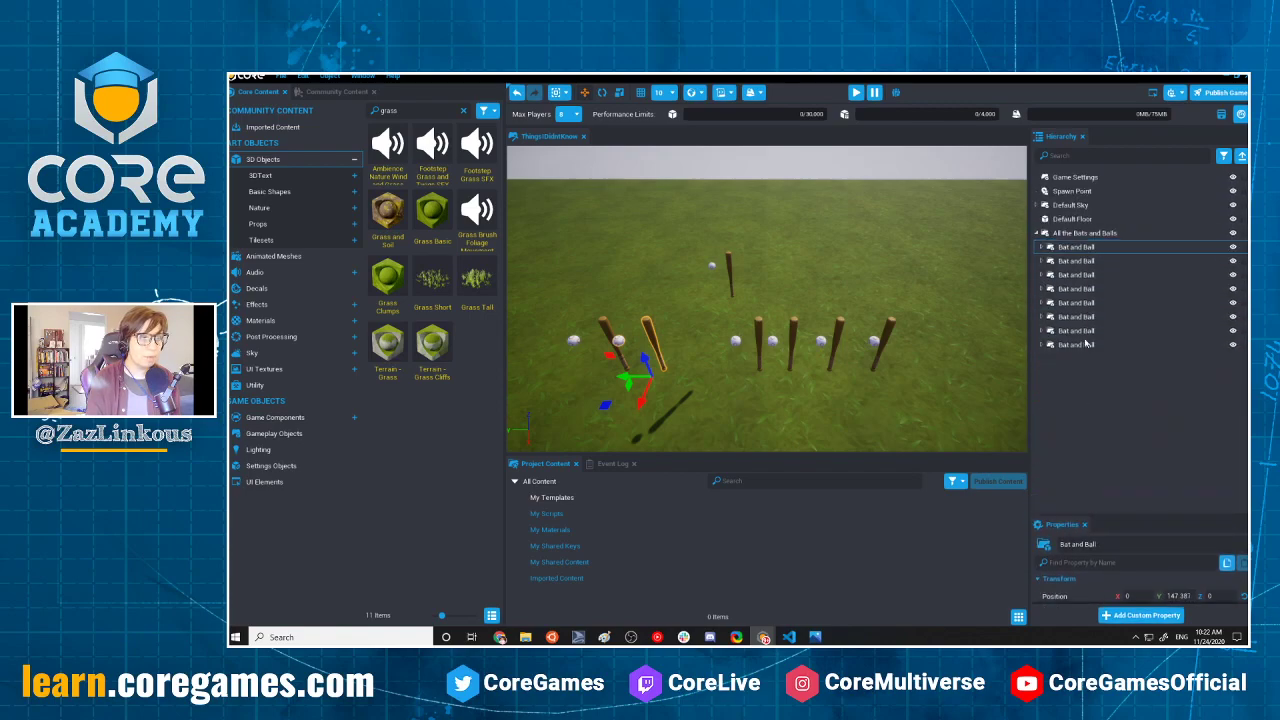
pyautogui.rightClick(1060, 236)
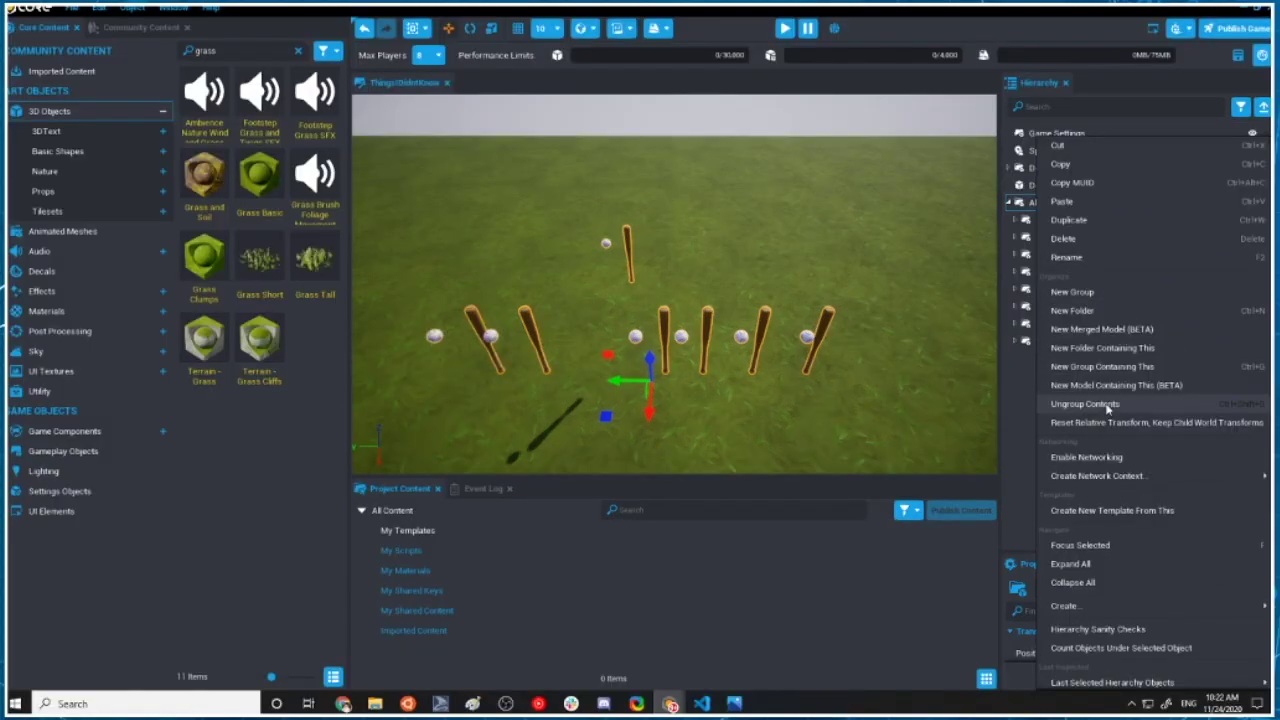
pyautogui.click(1100, 395)
# Select all eight Bat and Ball groups in the hierarchy and create a new folder containing them.
pyautogui.click(1031, 203)
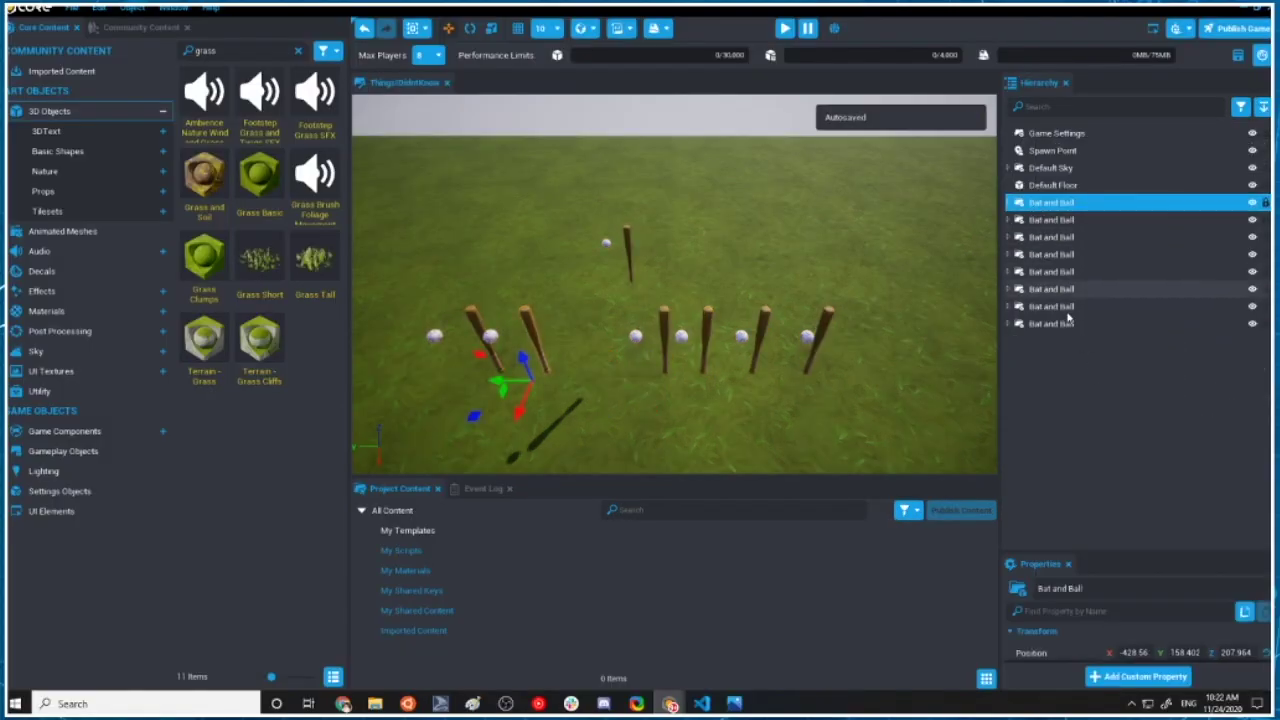
pyautogui.keyDown('shift'); pyautogui.click(1055, 323); pyautogui.keyUp('shift')
pyautogui.rightClick(1058, 203)
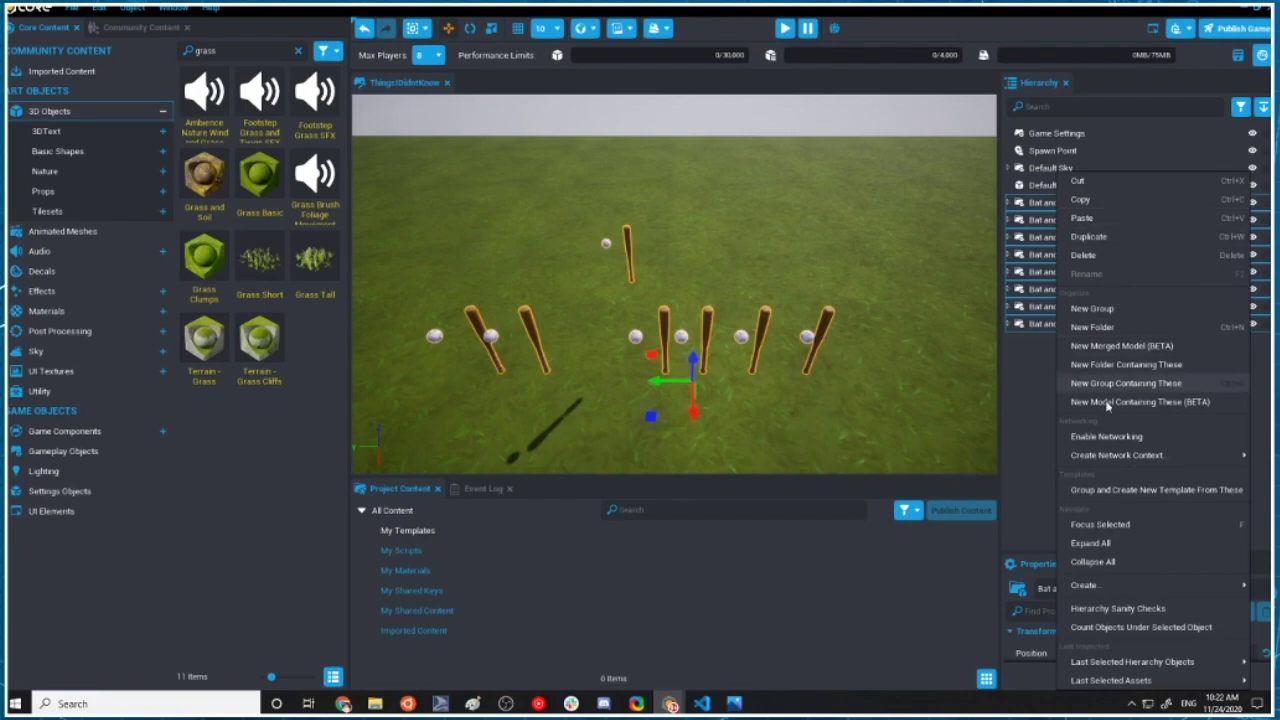
pyautogui.click(1110, 366)
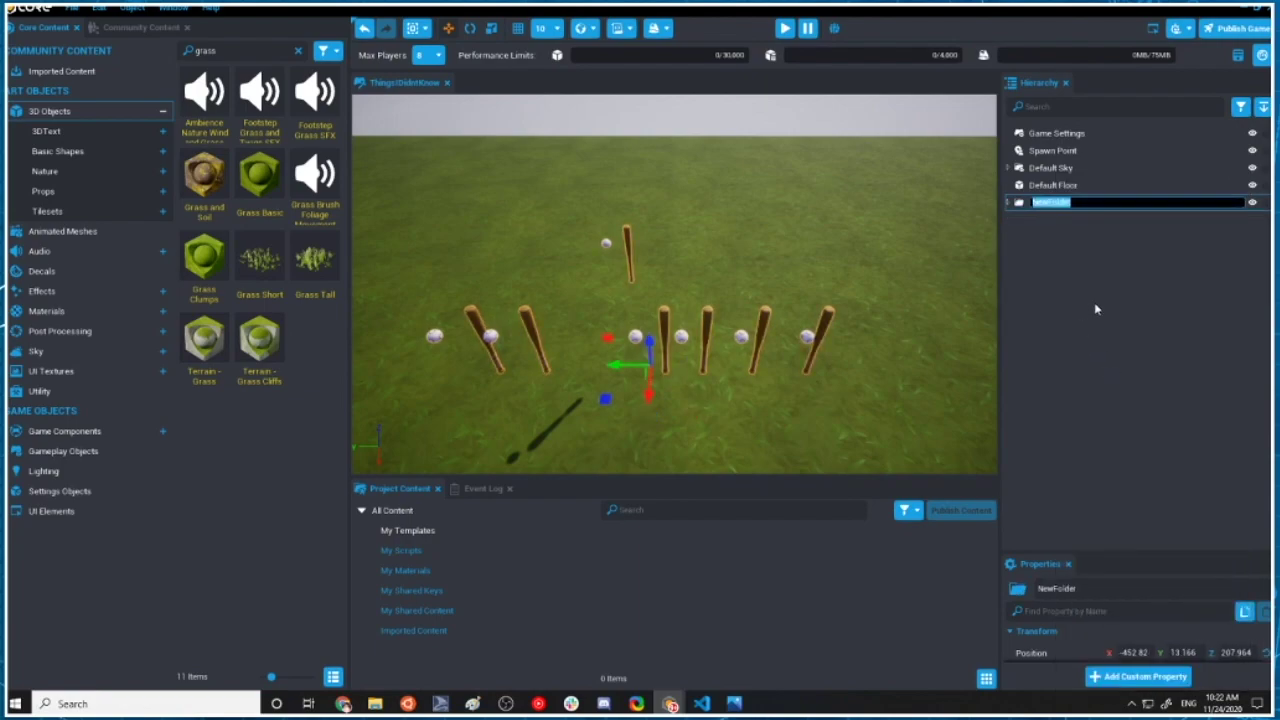
# Name the new folder Baseball Equipment and save the project.
pyautogui.write('B')
pyautogui.press('BackSpace')
pyautogui.press('BackSpace')
pyautogui.press('BackSpace')
pyautogui.press('BackSpace')
pyautogui.press('BackSpace')
pyautogui.press('BackSpace')
pyautogui.press('BackSpace')
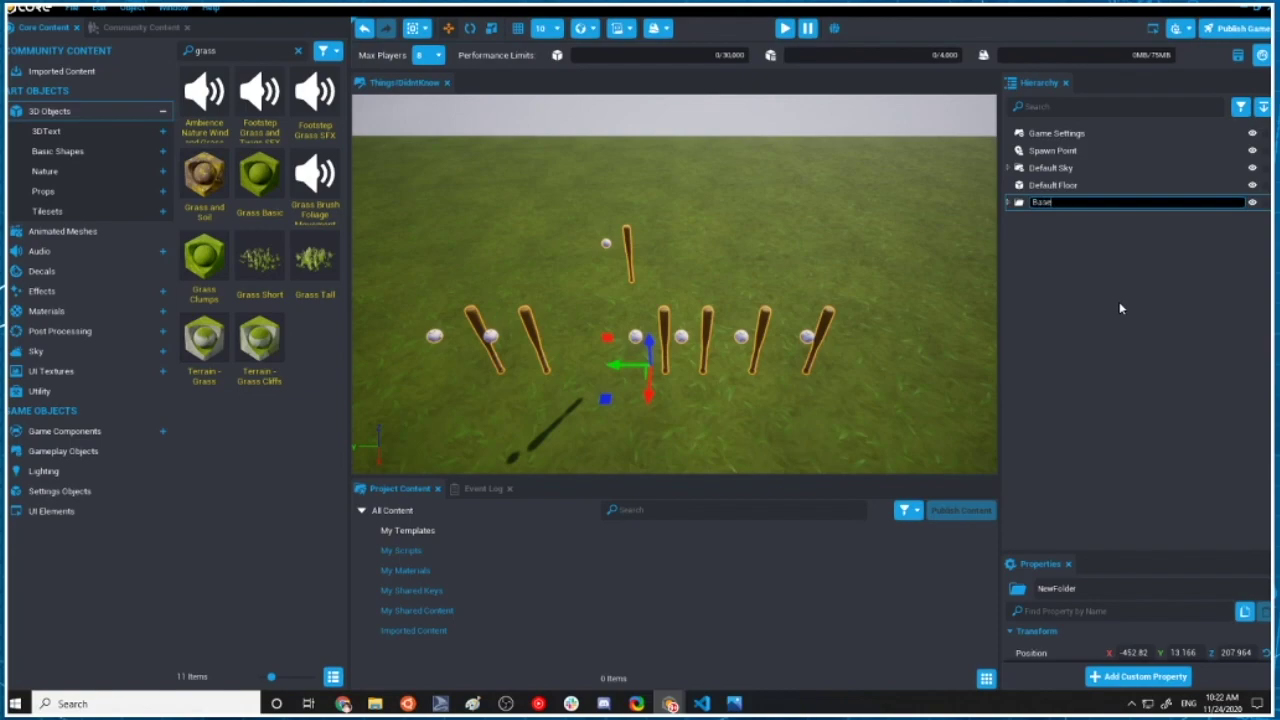
pyautogui.write('aseball Equipment')
pyautogui.press('Return')
pyautogui.hotkey('ctrl', 's')
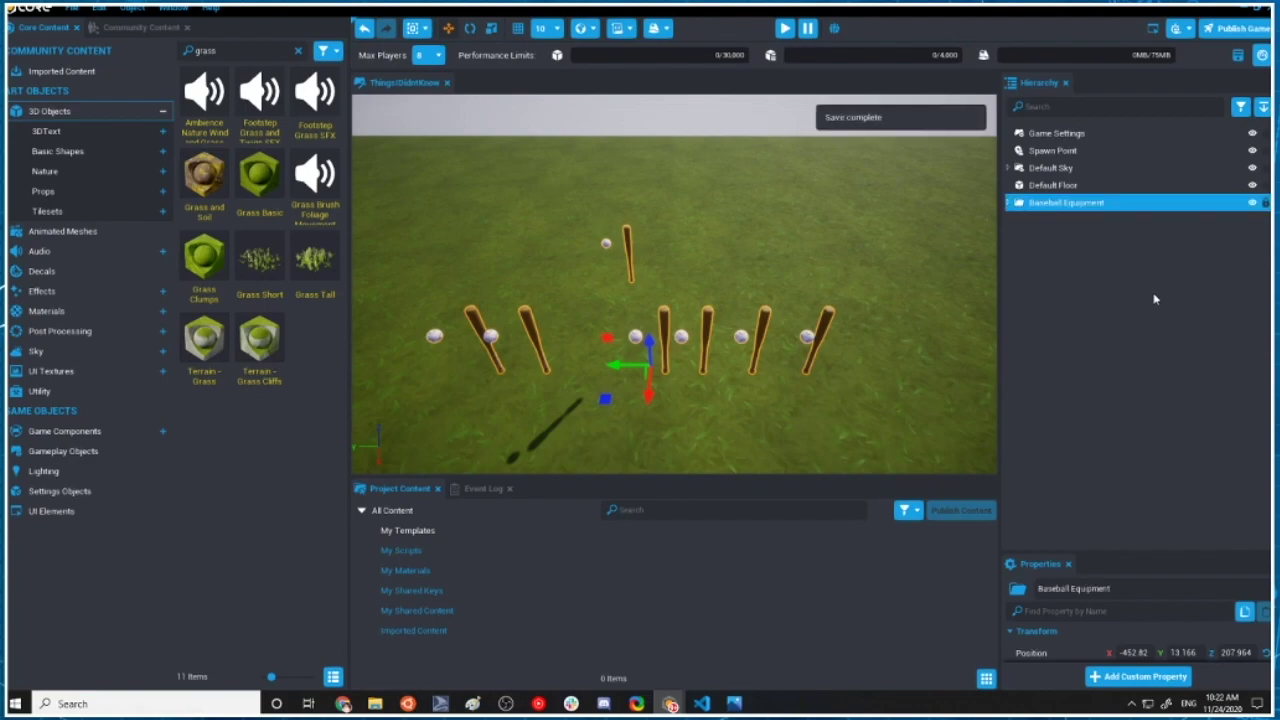
# Minimize the Core Editor, switch to Visual Studio Code and search the main Tree.pbt for "Bat".
pyautogui.click(1233, 8)
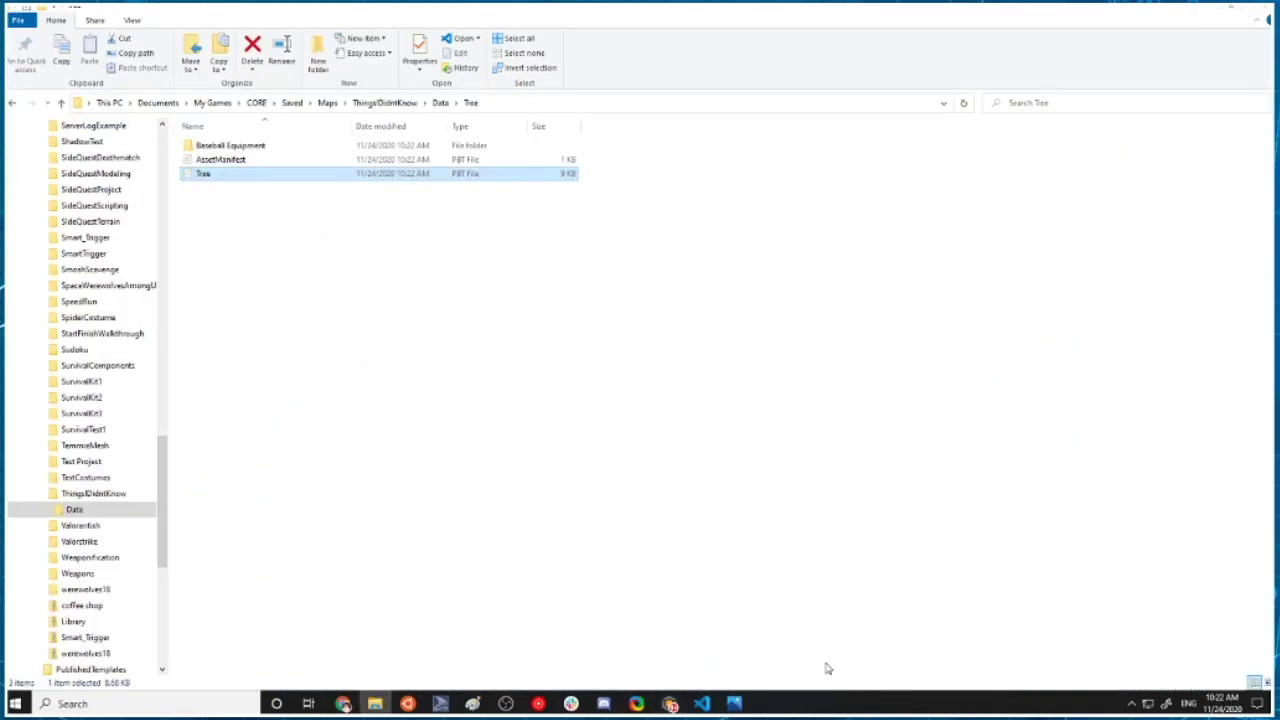
pyautogui.click(702, 703)
pyautogui.click(813, 118)
pyautogui.press('BackSpace')
pyautogui.press('BackSpace')
pyautogui.press('BackSpace')
pyautogui.write('Bat')
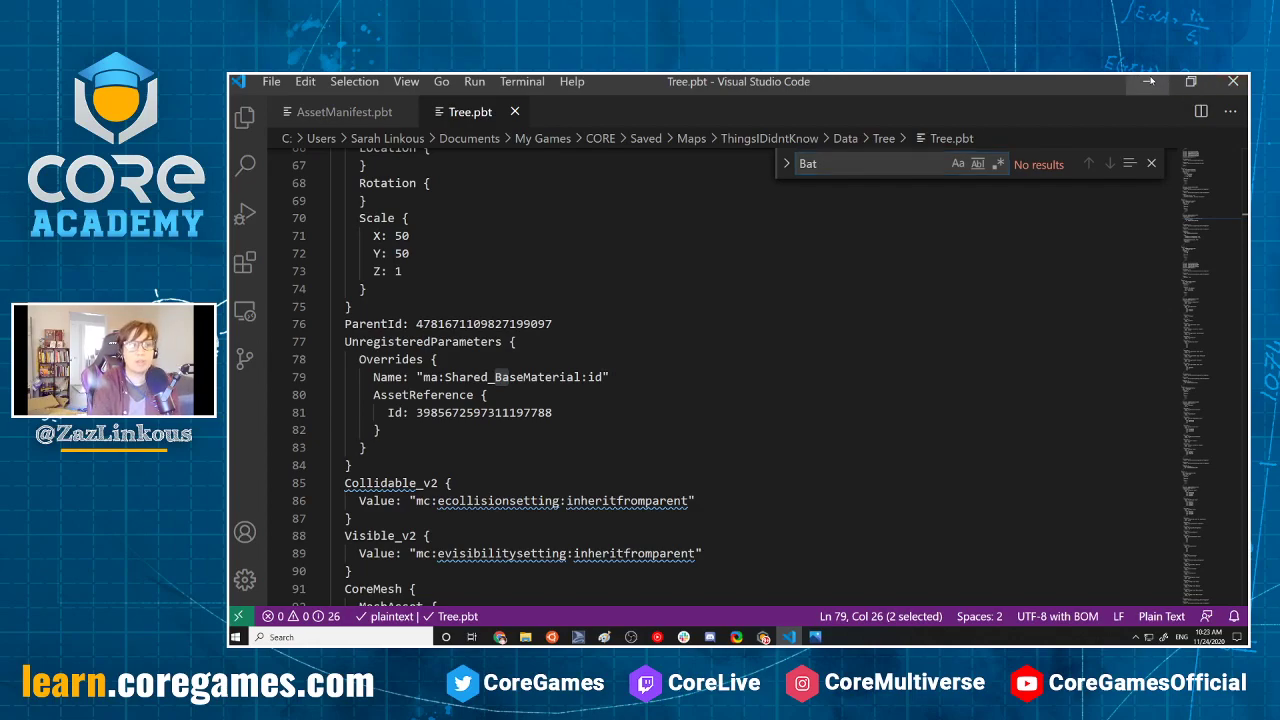
# Return to File Explorer, go into the Baseball Equipment folder and open its Tree file.
pyautogui.click(1148, 81)
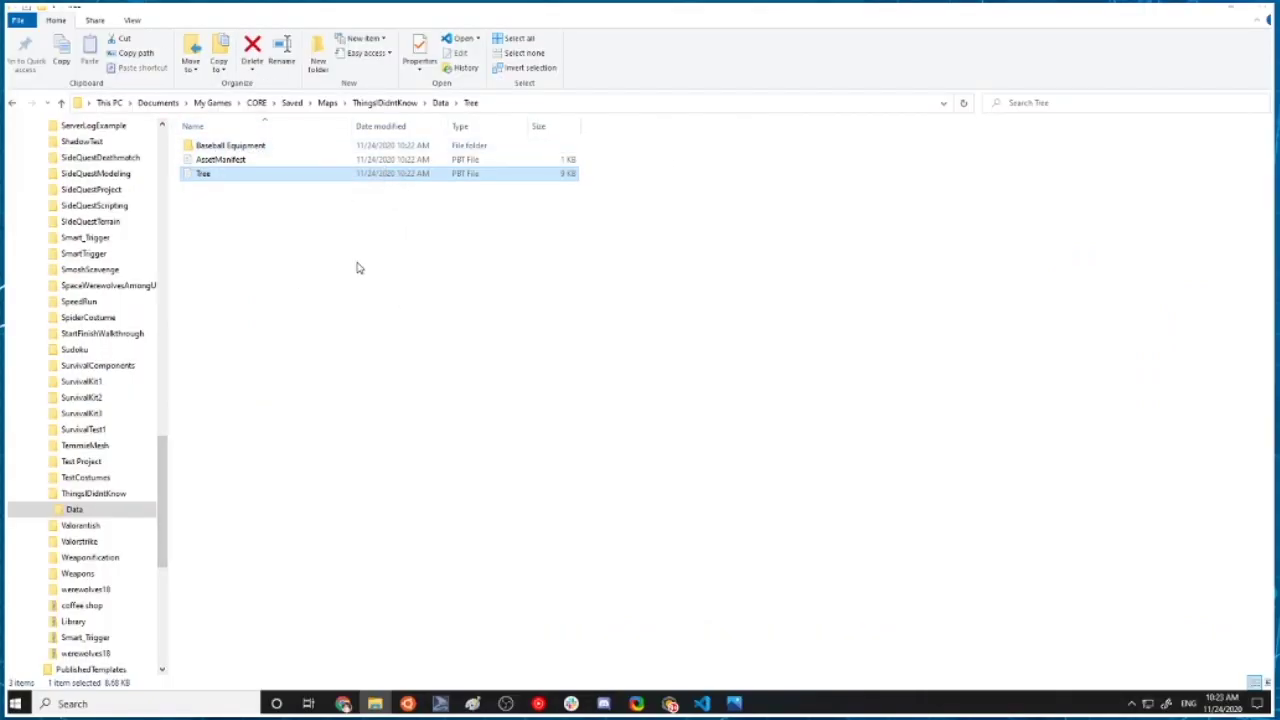
pyautogui.click(245, 148)
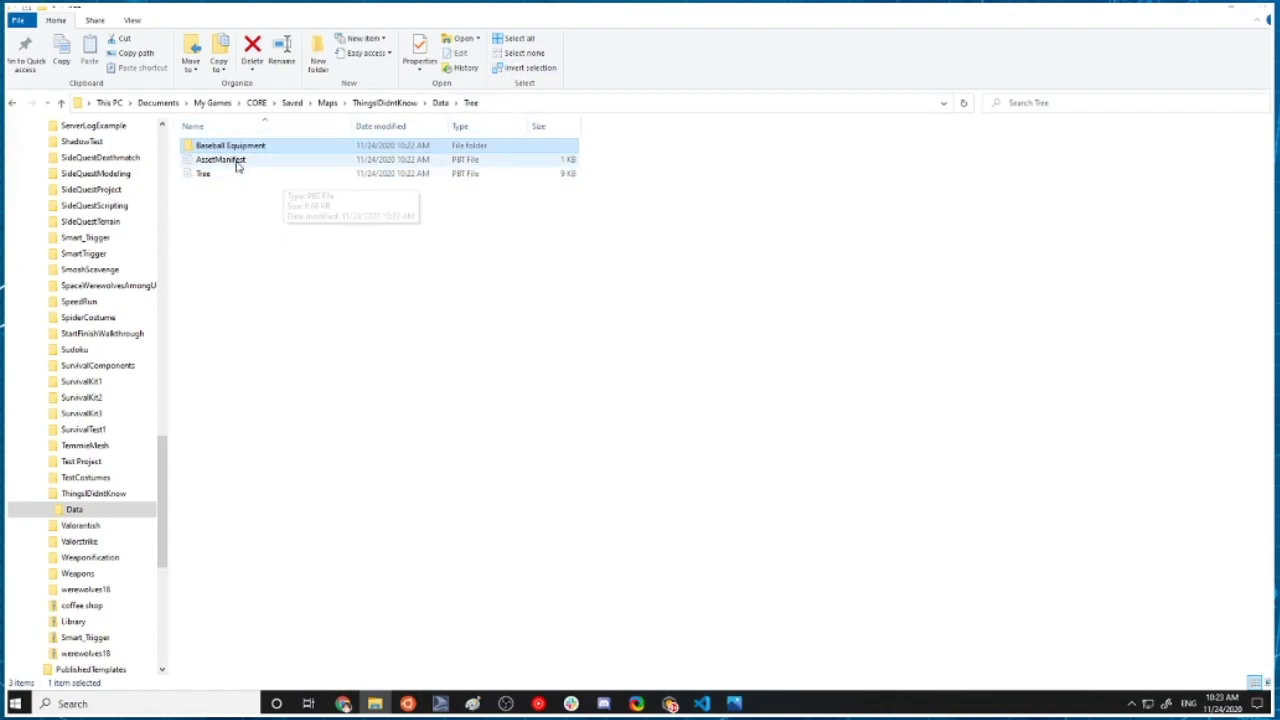
pyautogui.doubleClick(245, 150)
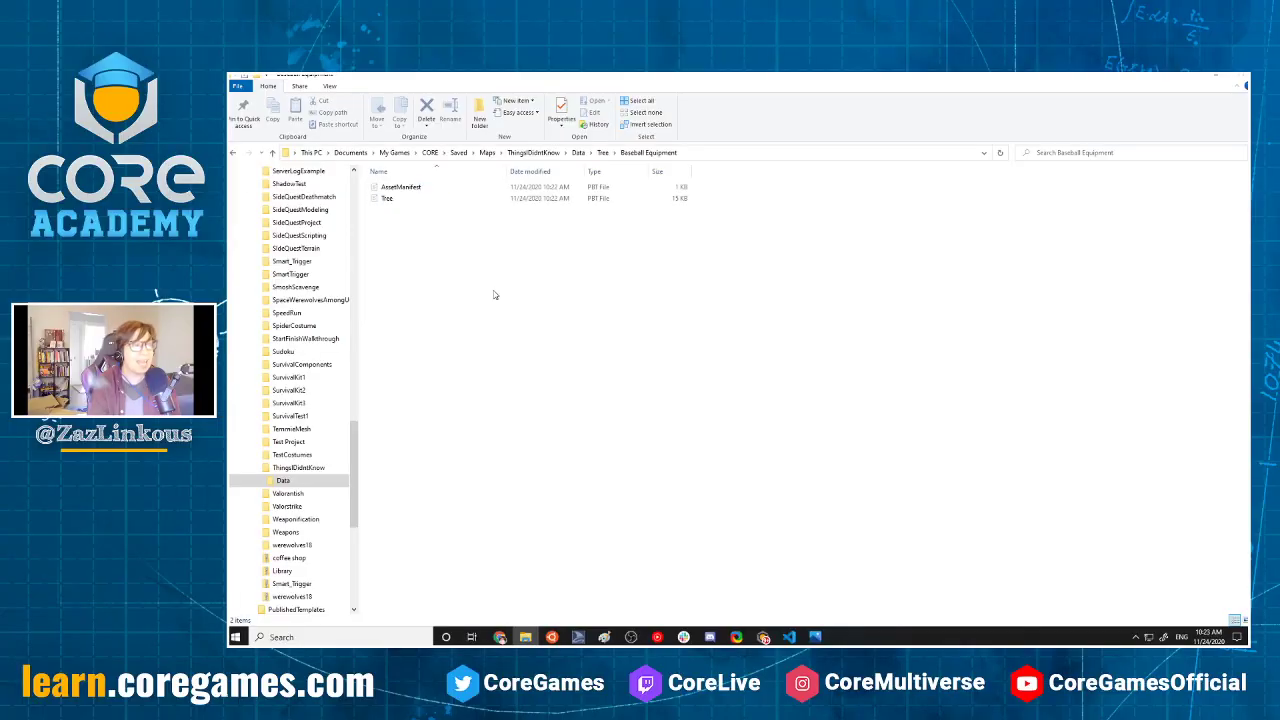
pyautogui.click(418, 188)
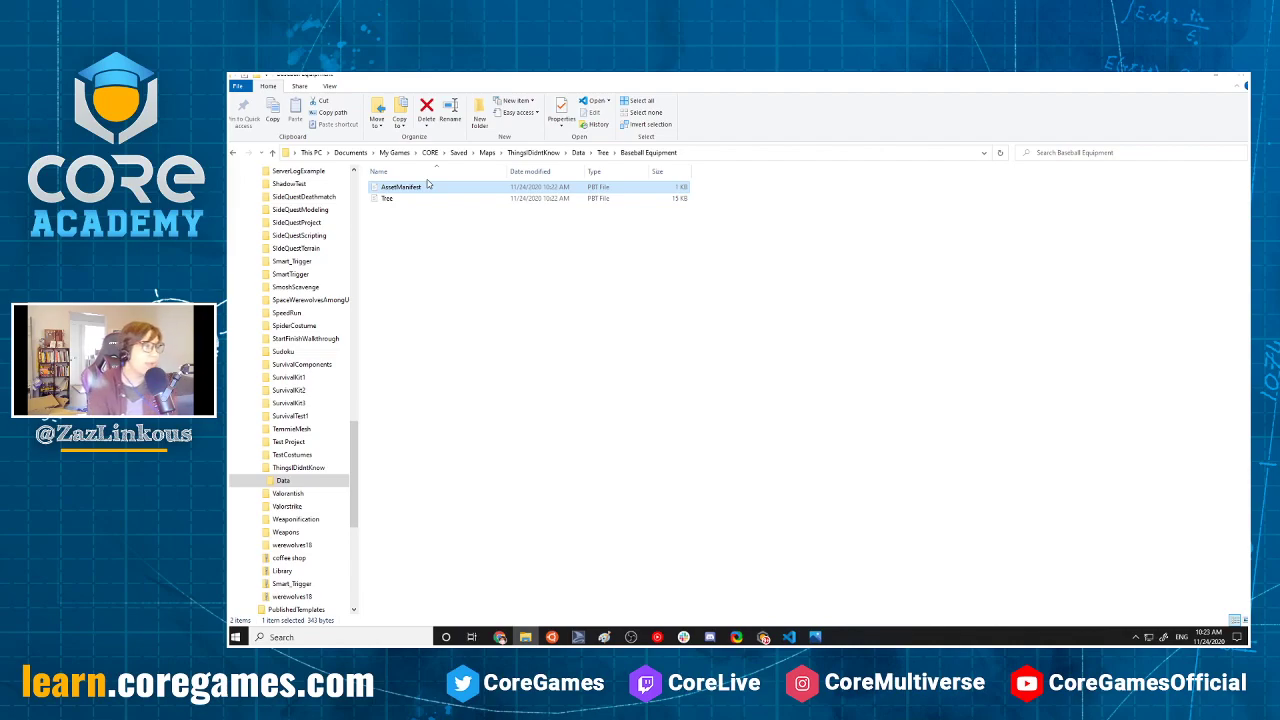
pyautogui.click(386, 199)
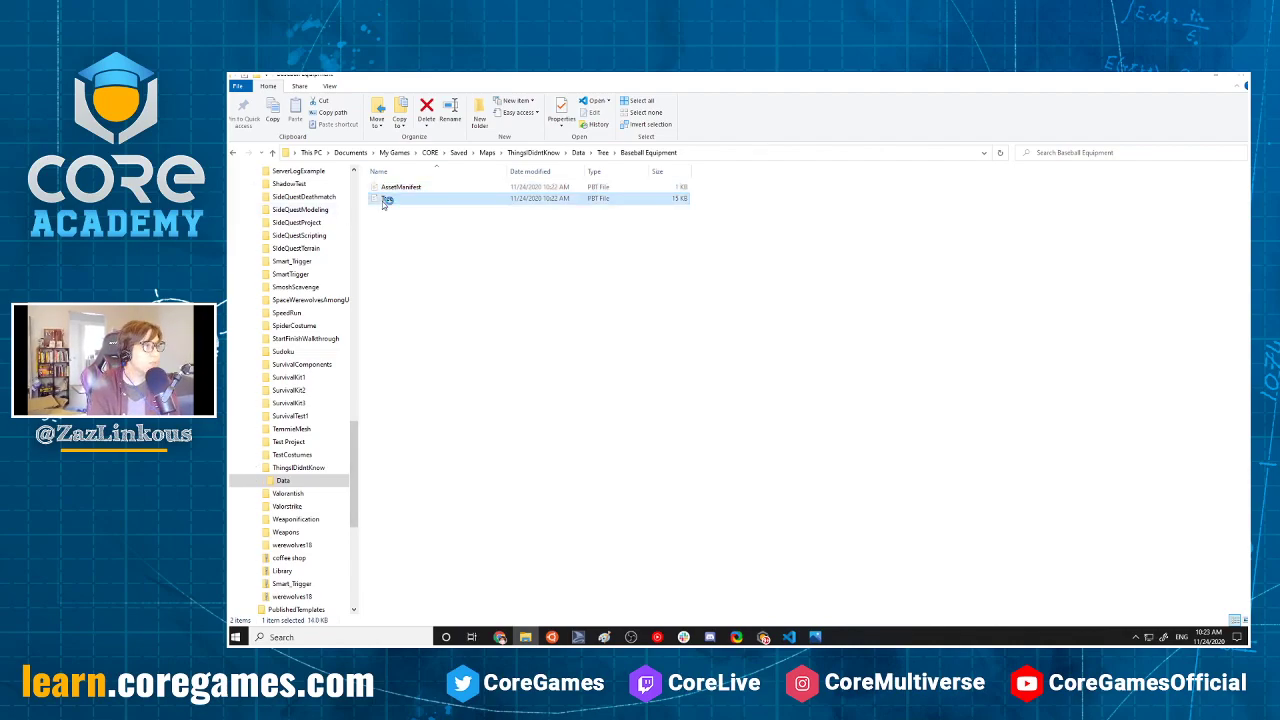
pyautogui.doubleClick(386, 199)
# Highlight the Baseball Equipment name in its Tree.pbt and examine the first Bat and Ball entry's ParentId and ChildIds.
pyautogui.moveTo(194, 108); pyautogui.dragTo(364, 108)
pyautogui.scroll(-1, 364, 108)
pyautogui.scroll(1, 364, 108)
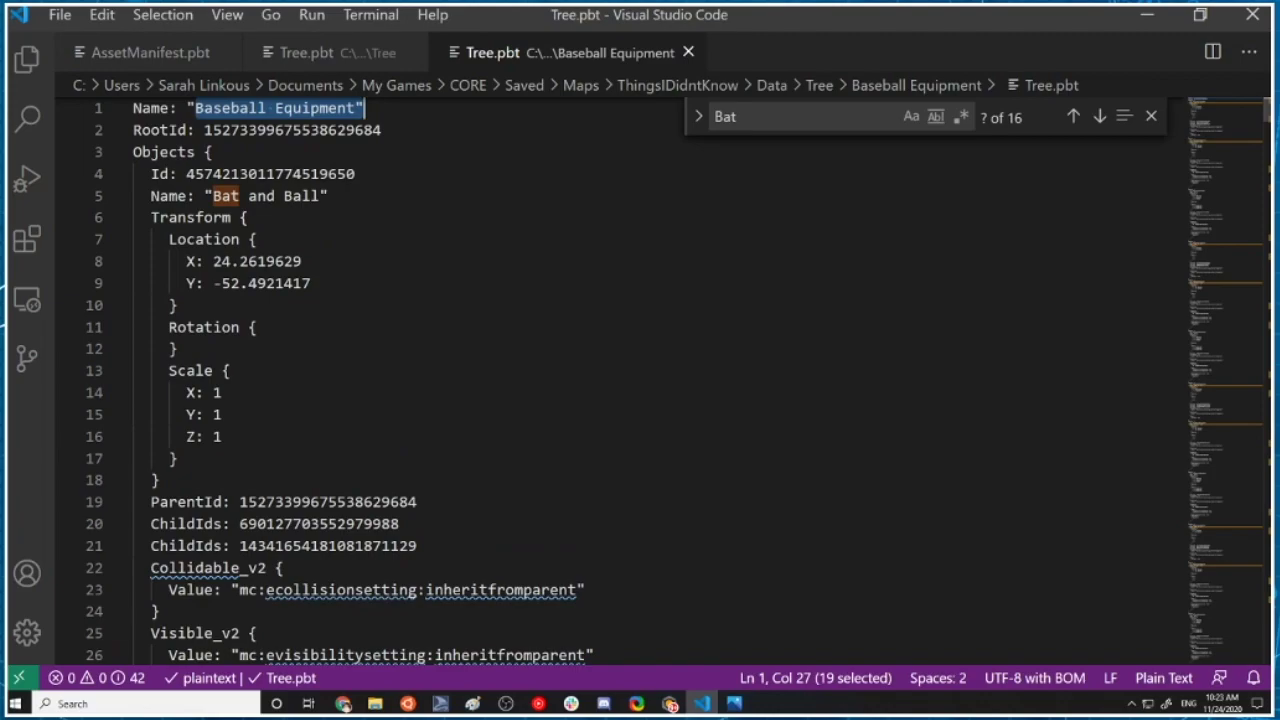
pyautogui.click(222, 196)
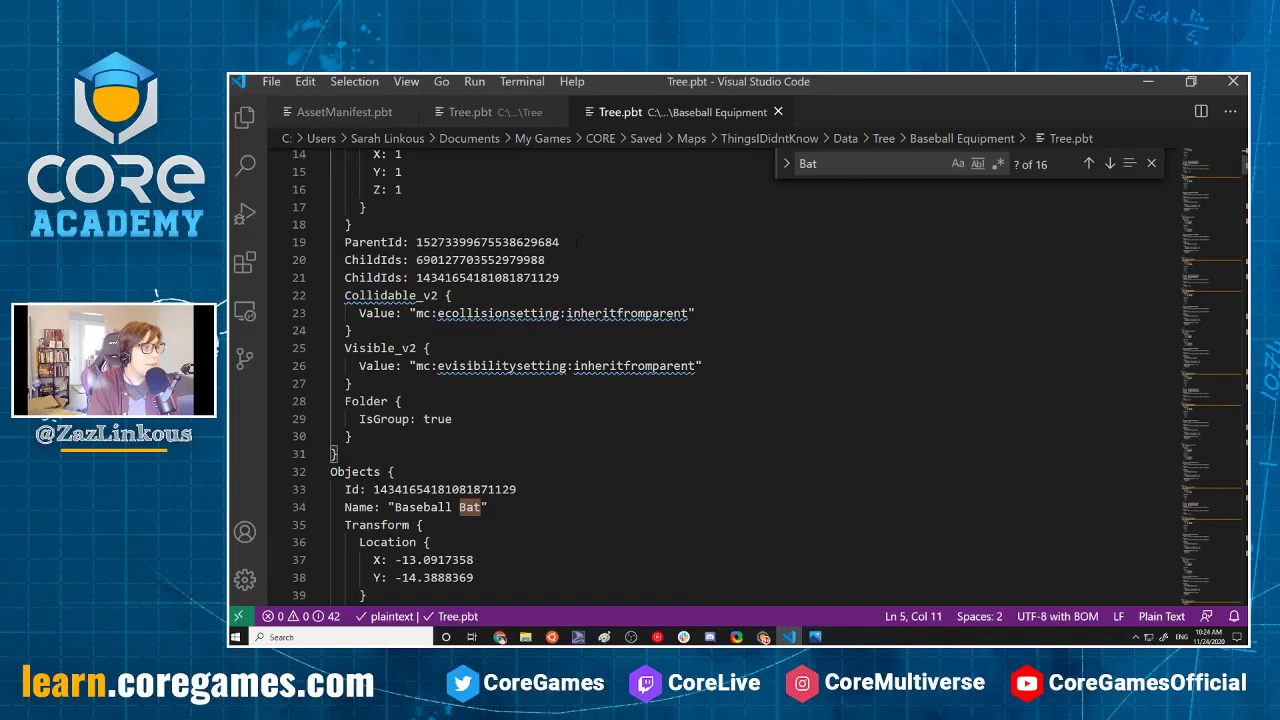
pyautogui.moveTo(559, 242); pyautogui.dragTo(423, 242)
pyautogui.moveTo(560, 278); pyautogui.dragTo(316, 258)
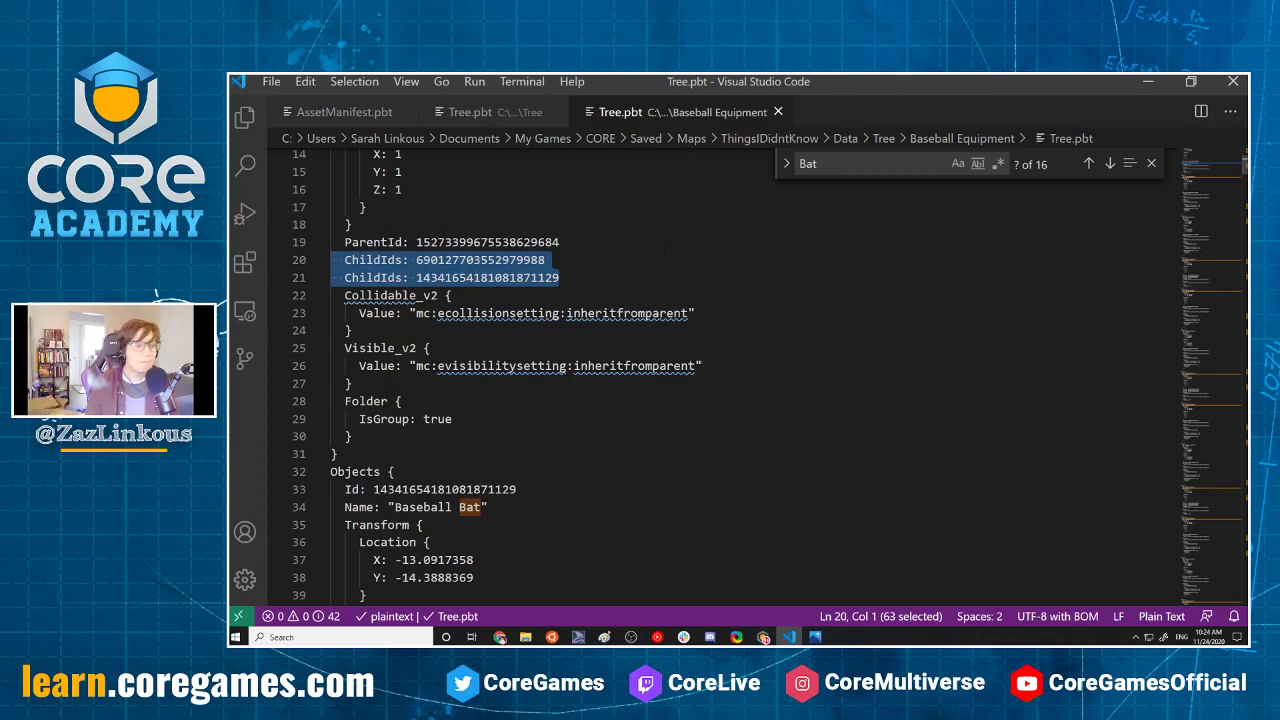
pyautogui.scroll(-4, 665, 248)
pyautogui.scroll(8, 665, 248)
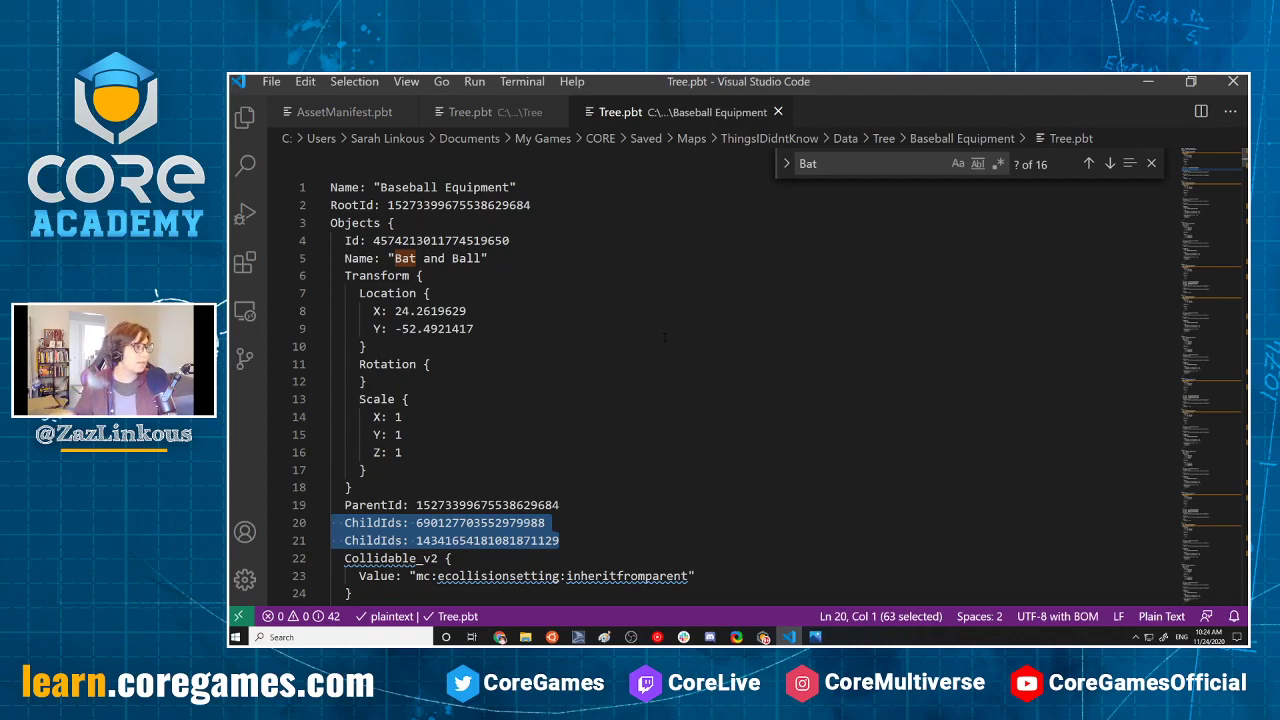
# Examine the Bat and Ball group's Folder block and its Baseball Bat and Ball child entries in the Baseball Equipment Tree.pbt.
pyautogui.scroll(-6, 545, 337)
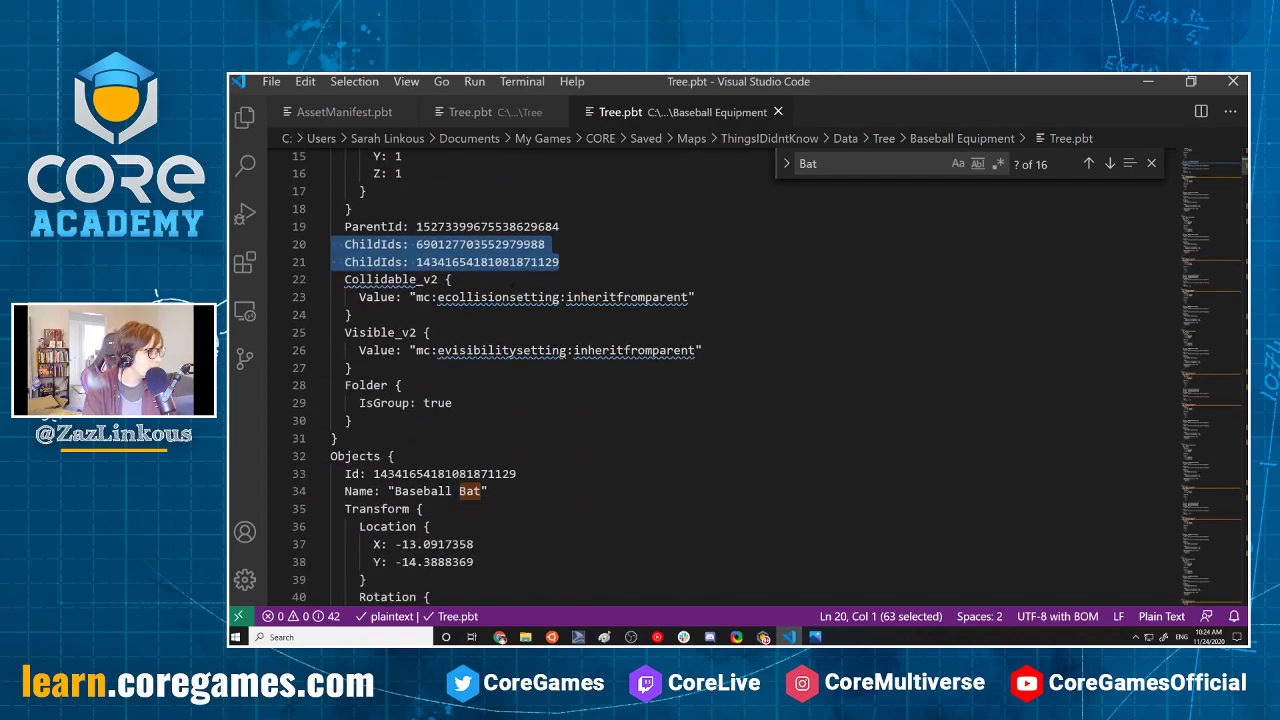
pyautogui.scroll(-4, 545, 337)
pyautogui.scroll(2, 545, 337)
pyautogui.scroll(-2, 545, 337)
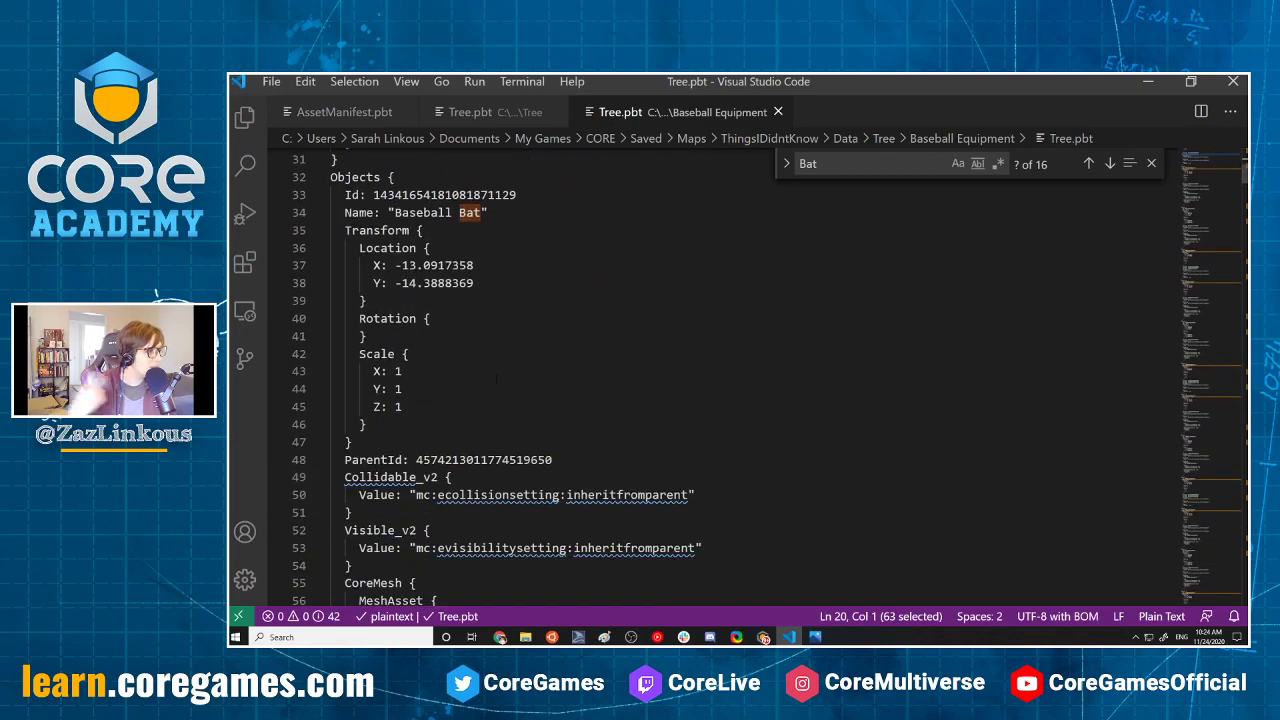
pyautogui.scroll(-7, 497, 378)
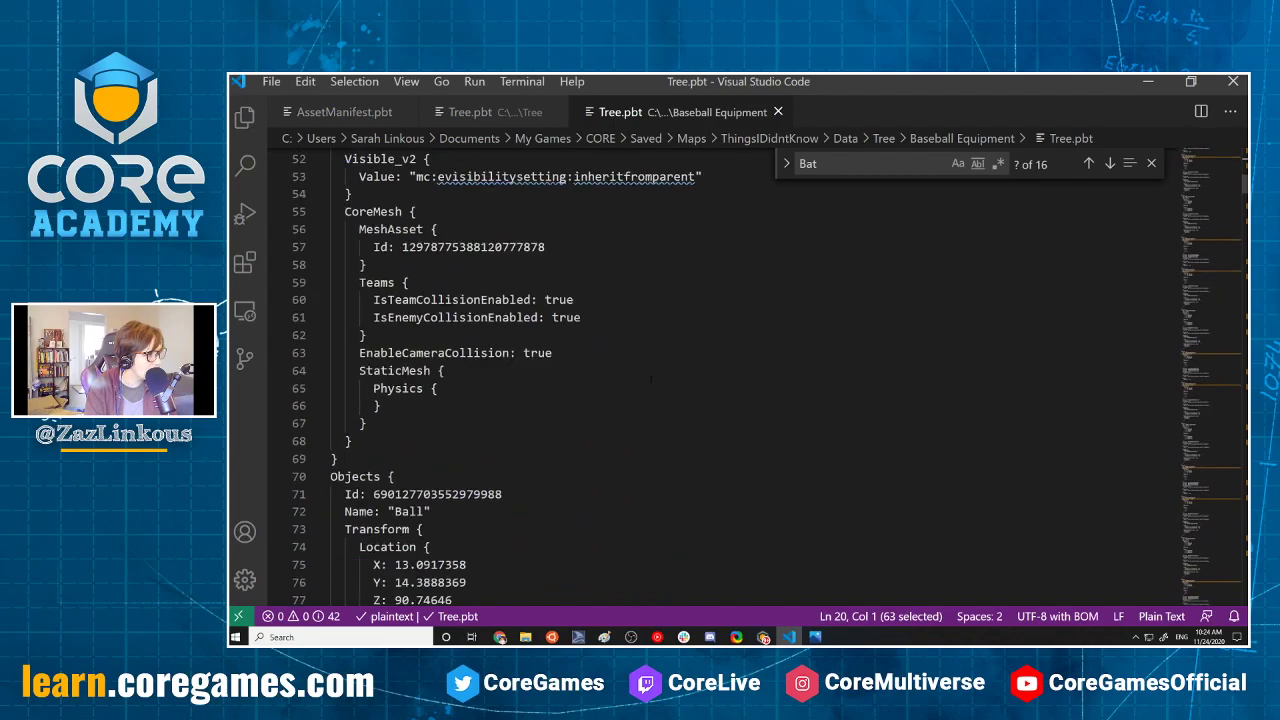
pyautogui.scroll(-1, 651, 377)
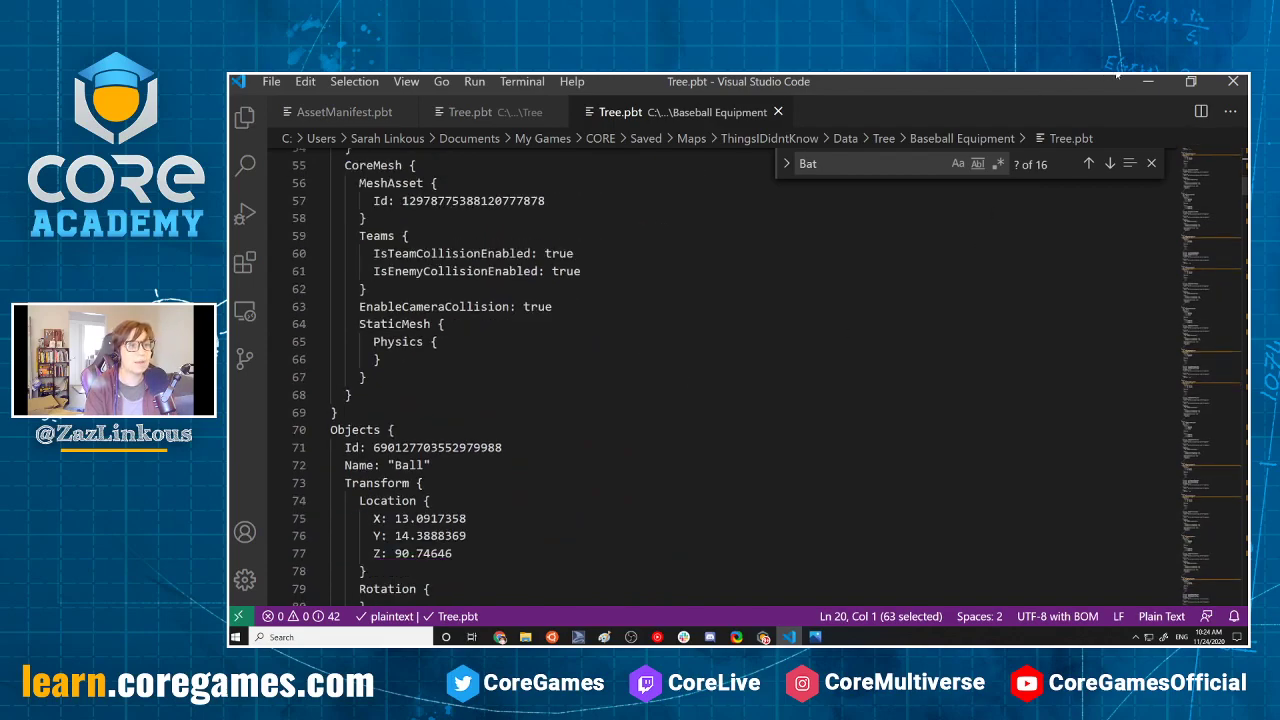
# Switch back to the Core Editor, look over the bats and balls, and enlarge the space for object properties.
pyautogui.click(1145, 80)
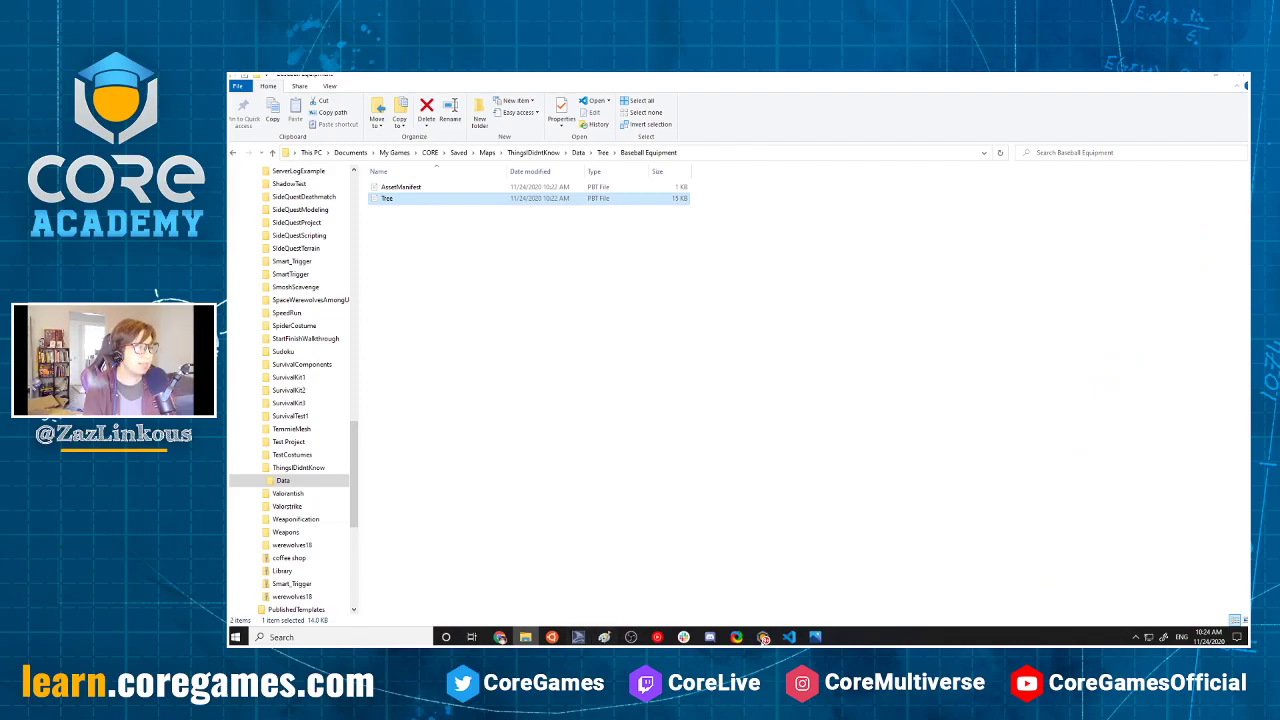
pyautogui.click(763, 637)
pyautogui.click(818, 590)
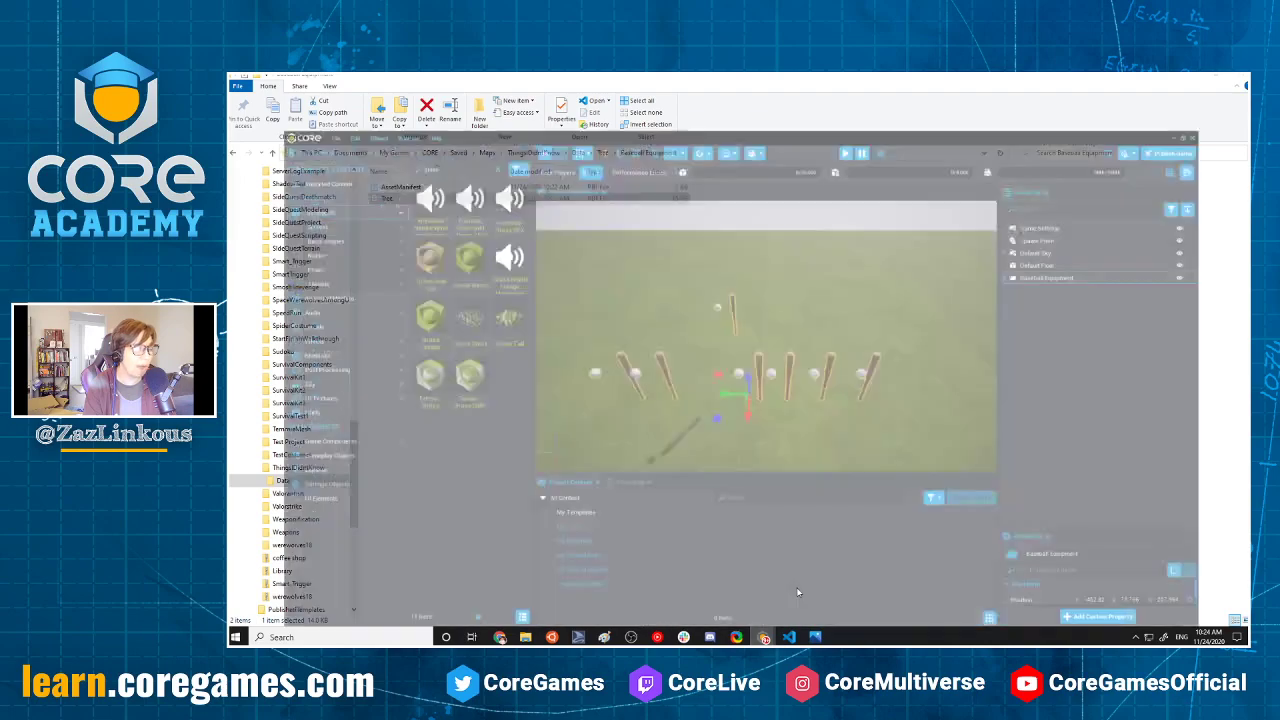
pyautogui.scroll(-3, 795, 363)
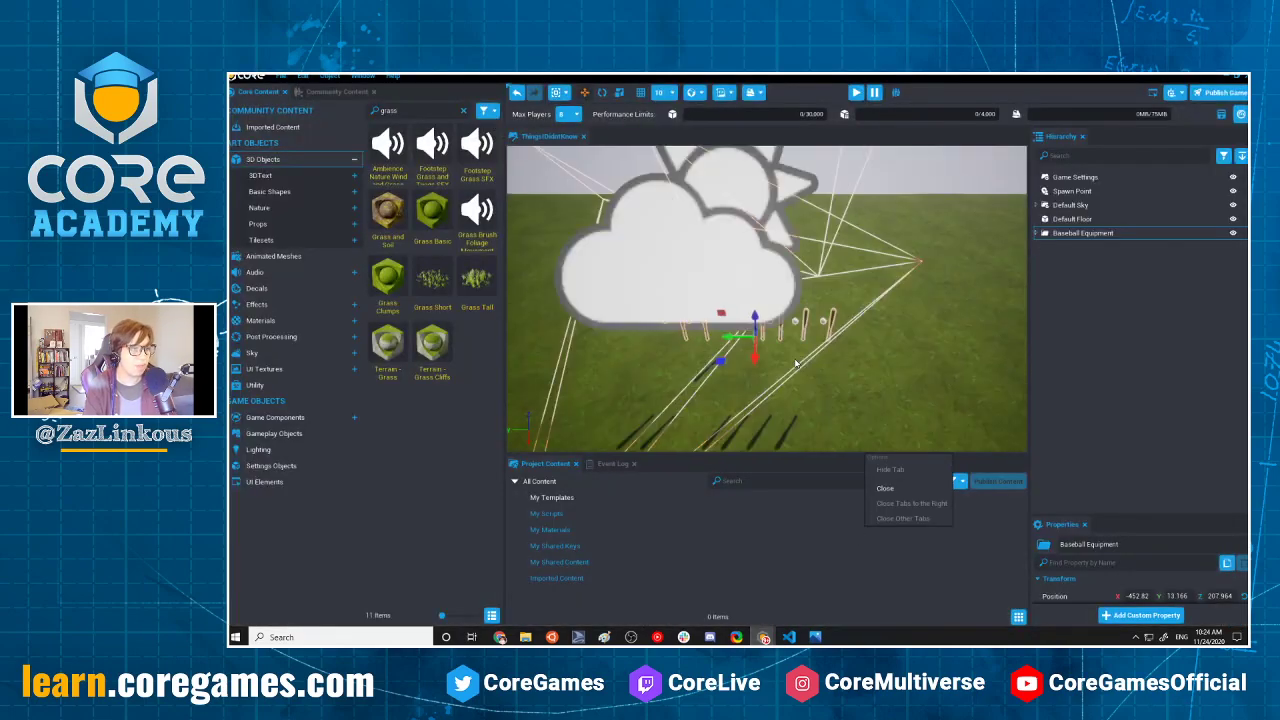
pyautogui.scroll(6, 808, 371)
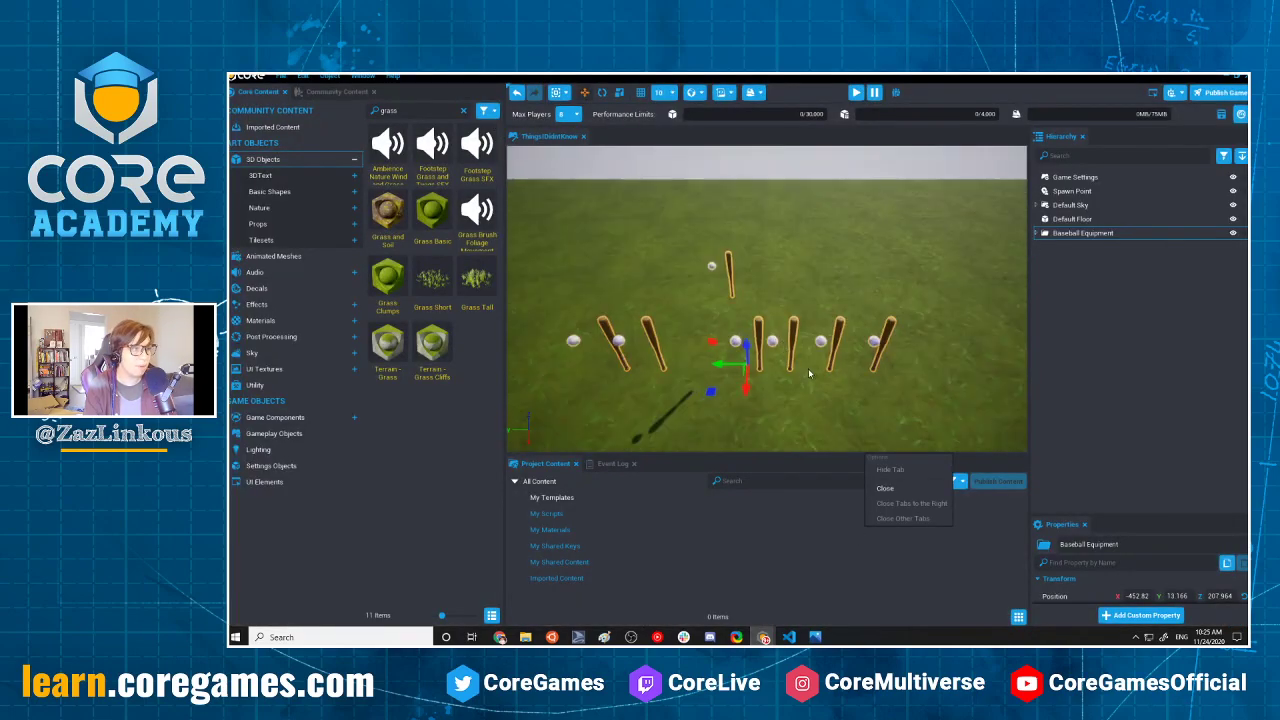
pyautogui.moveTo(843, 360); pyautogui.dragTo(957, 403, button='right')
pyautogui.scroll(-2, 885, 397)
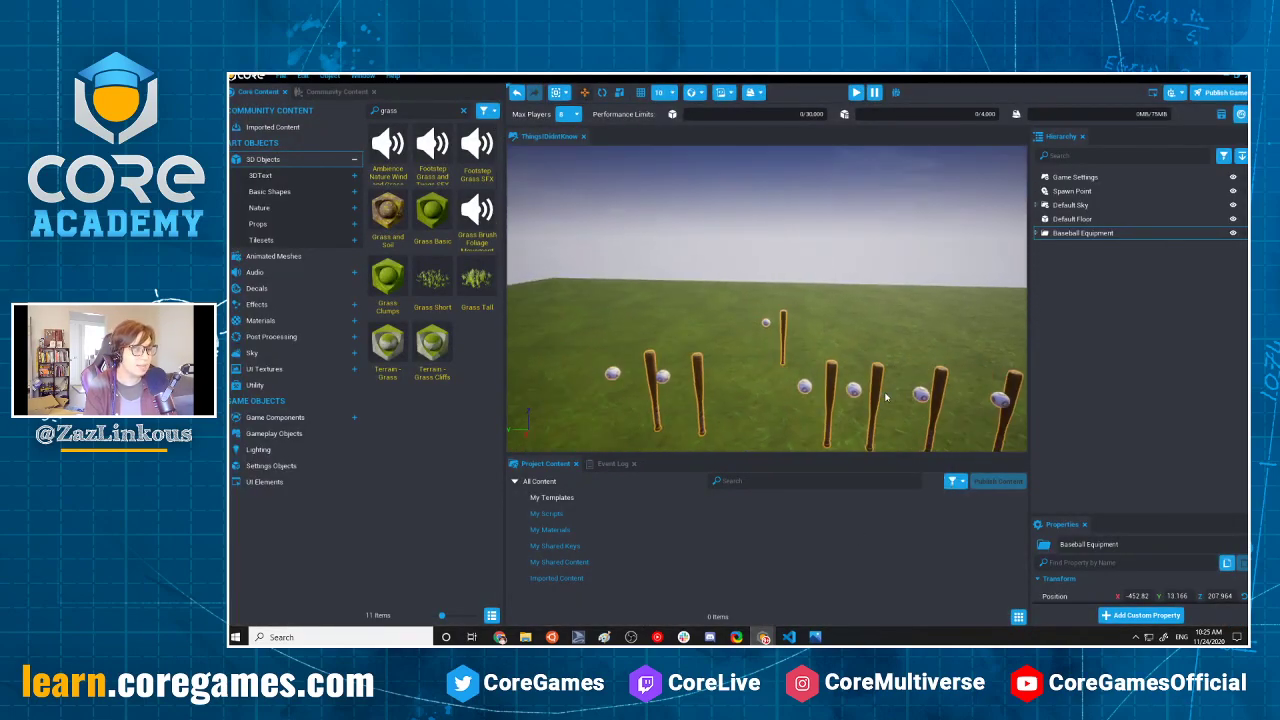
pyautogui.scroll(-1, 888, 392)
pyautogui.scroll(-4, 1000, 326)
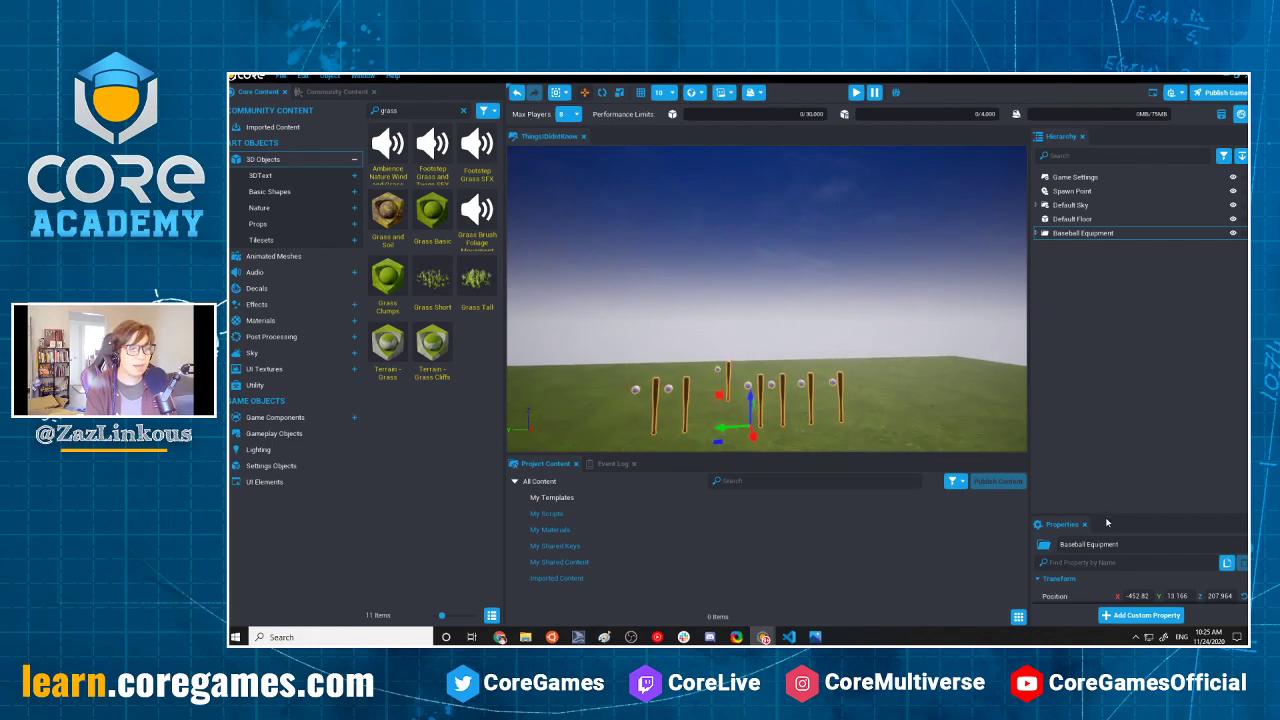
pyautogui.moveTo(1107, 522); pyautogui.dragTo(1095, 320)
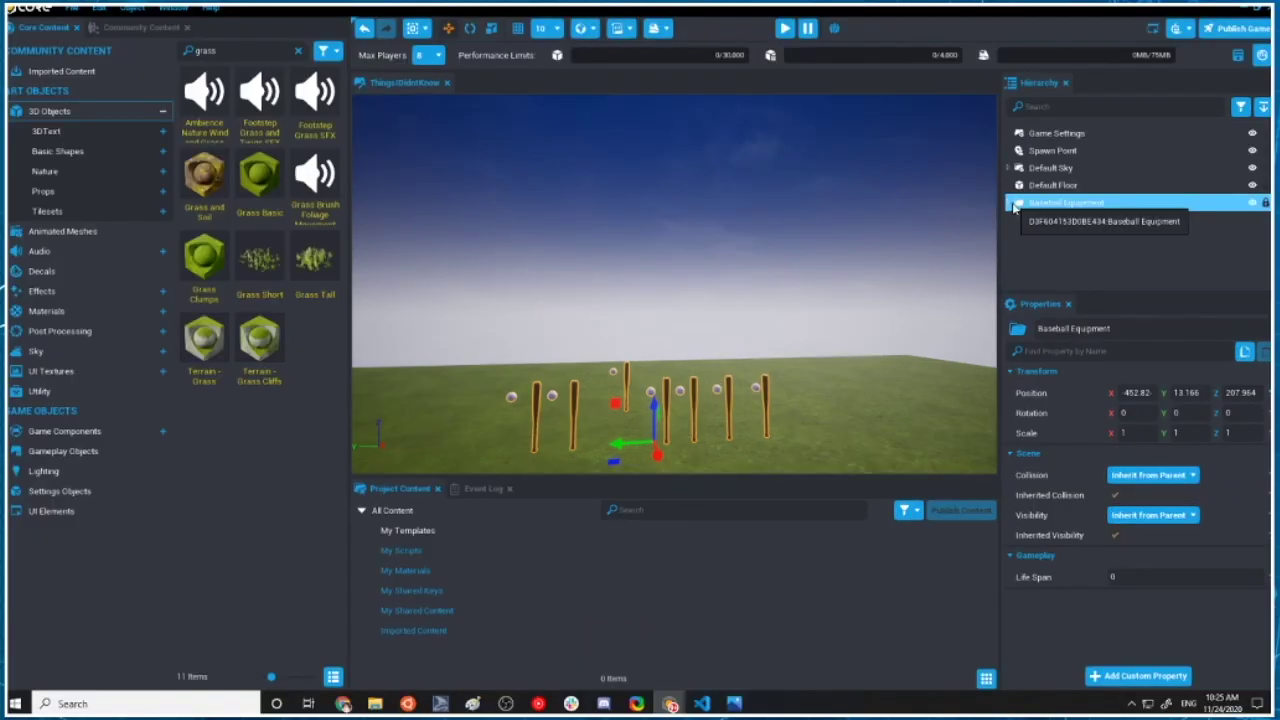
# Expand the Baseball Equipment folder and copy the MUID of its first Bat and Ball group.
pyautogui.click(1015, 204)
pyautogui.click(1050, 220)
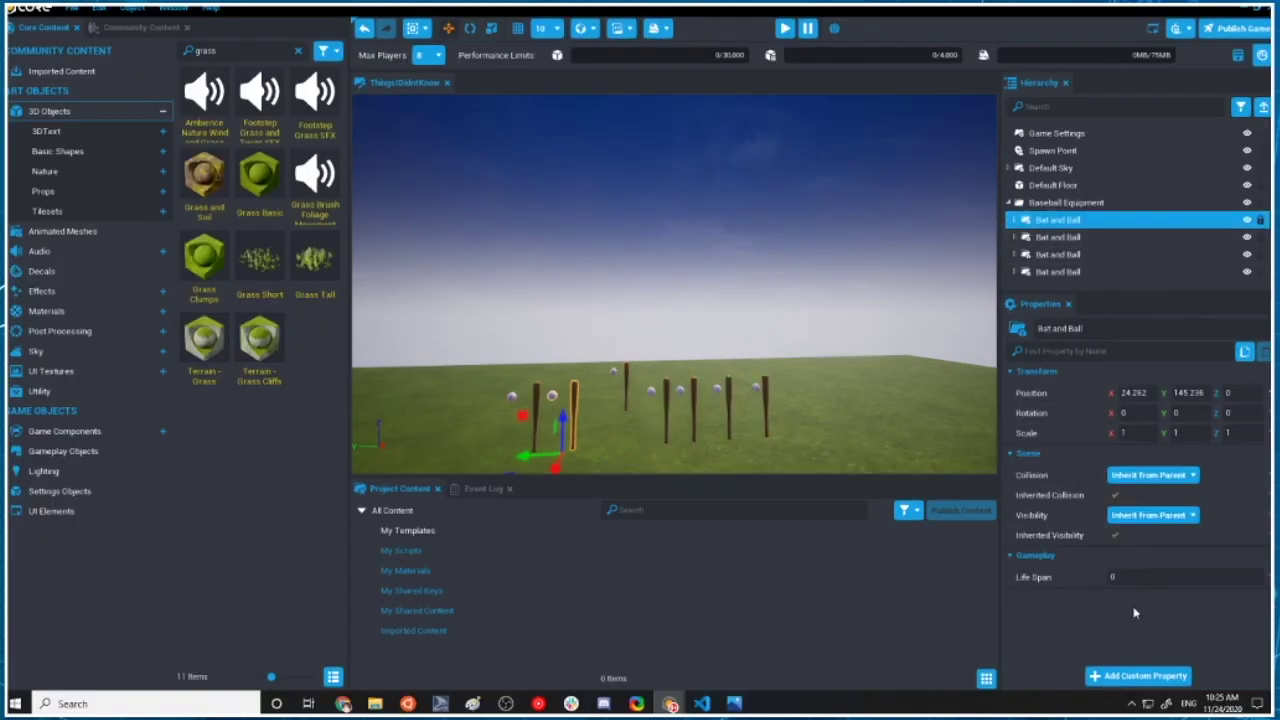
pyautogui.rightClick(1052, 228)
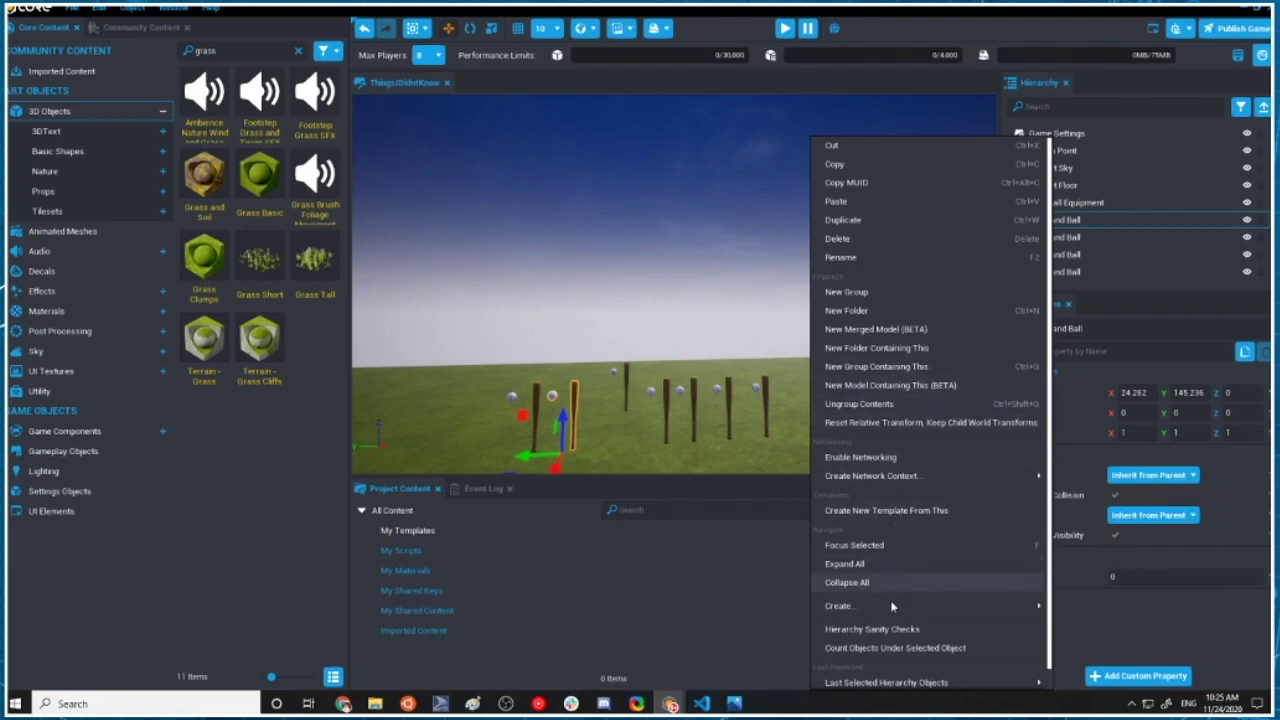
pyautogui.click(846, 182)
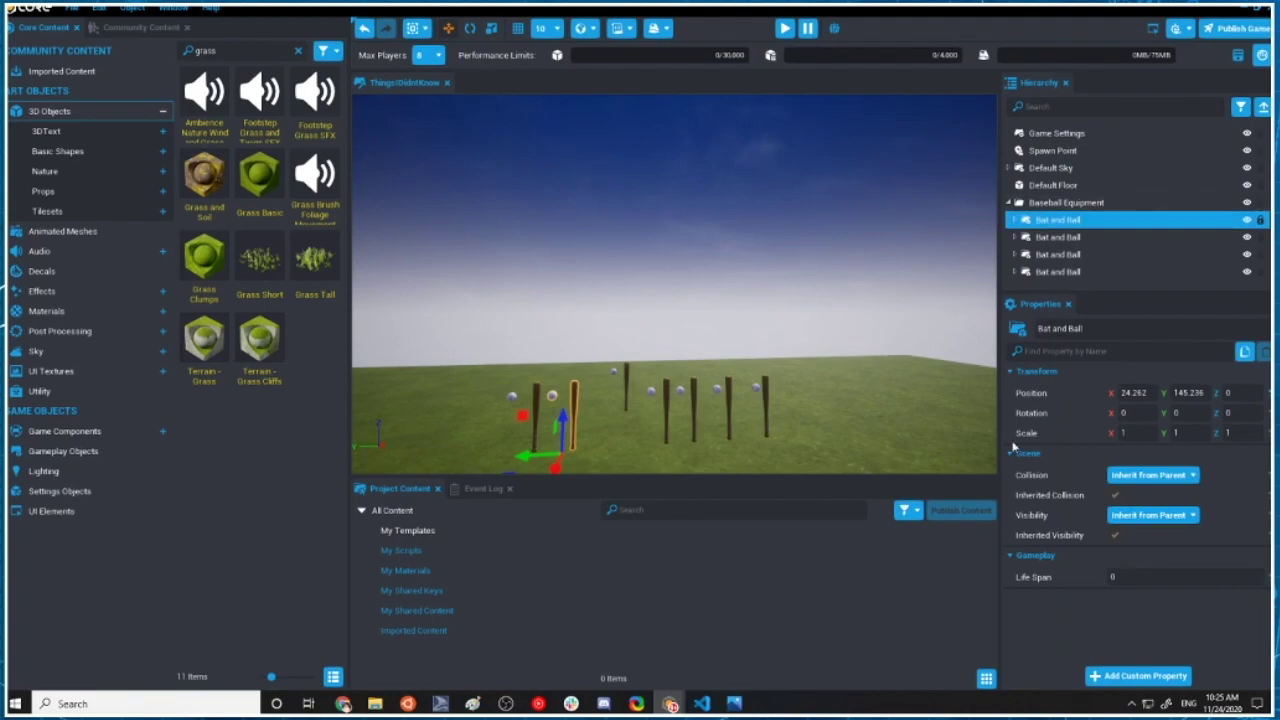
# Return to Visual Studio Code and compare the main Tree.pbt with the Baseball Equipment Tree.pbt.
pyautogui.click(702, 703)
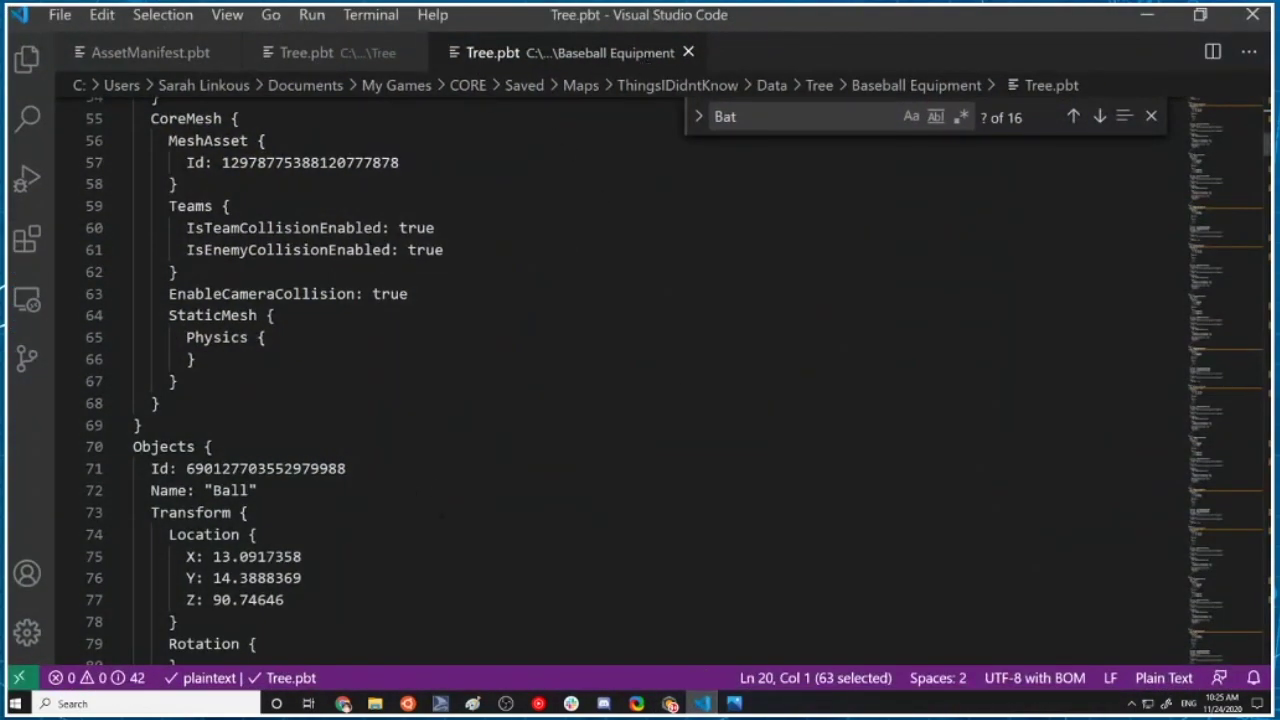
pyautogui.scroll(7, 573, 111)
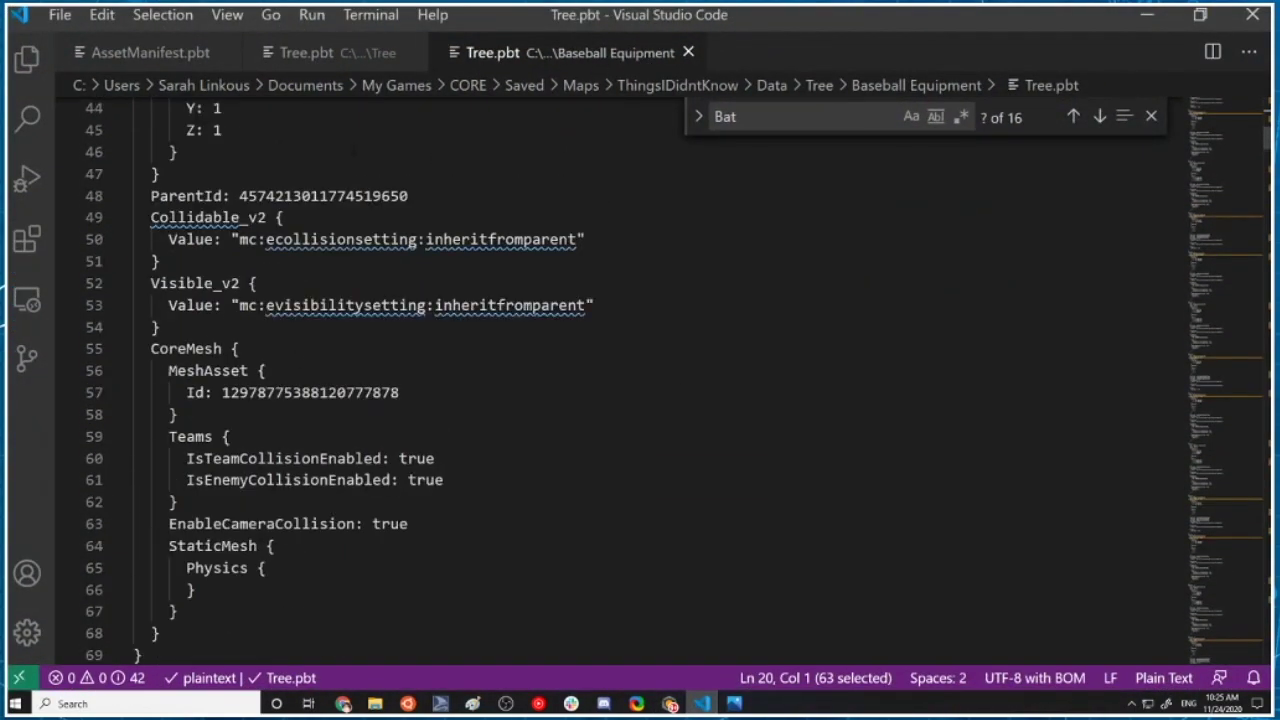
pyautogui.click(320, 56)
pyautogui.click(480, 57)
pyautogui.click(372, 57)
pyautogui.click(487, 56)
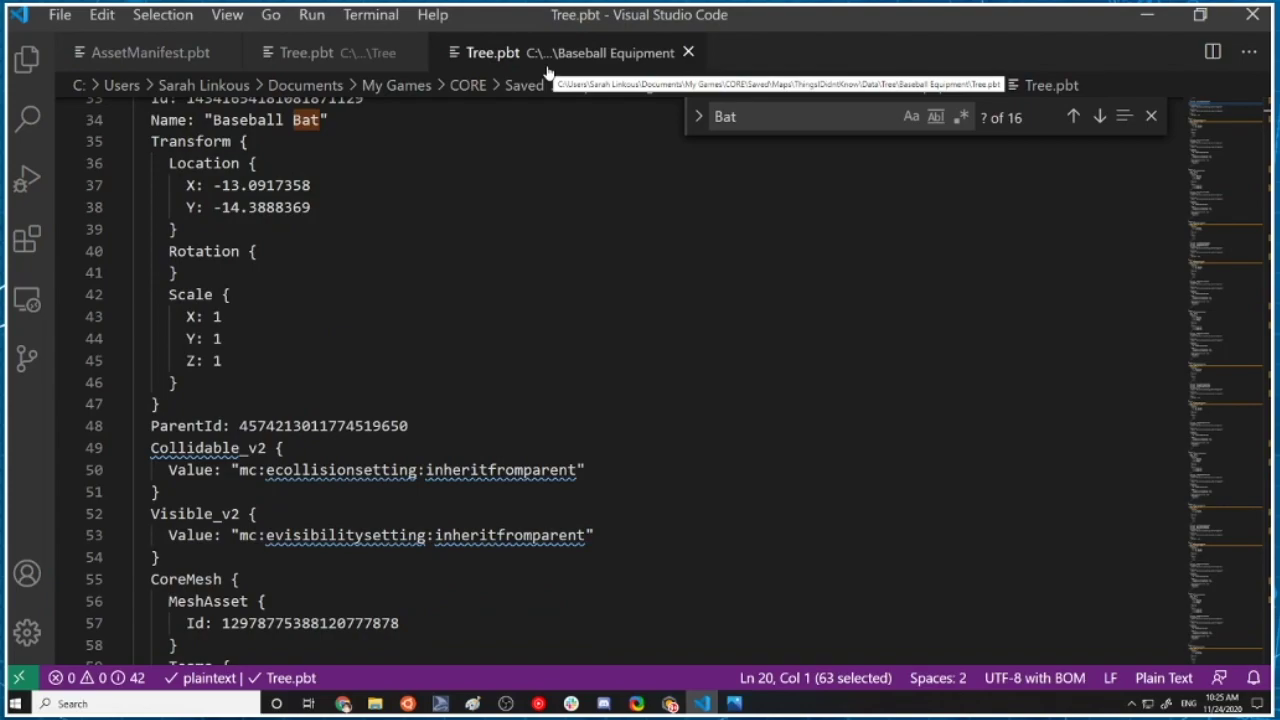
pyautogui.scroll(11, 572, 343)
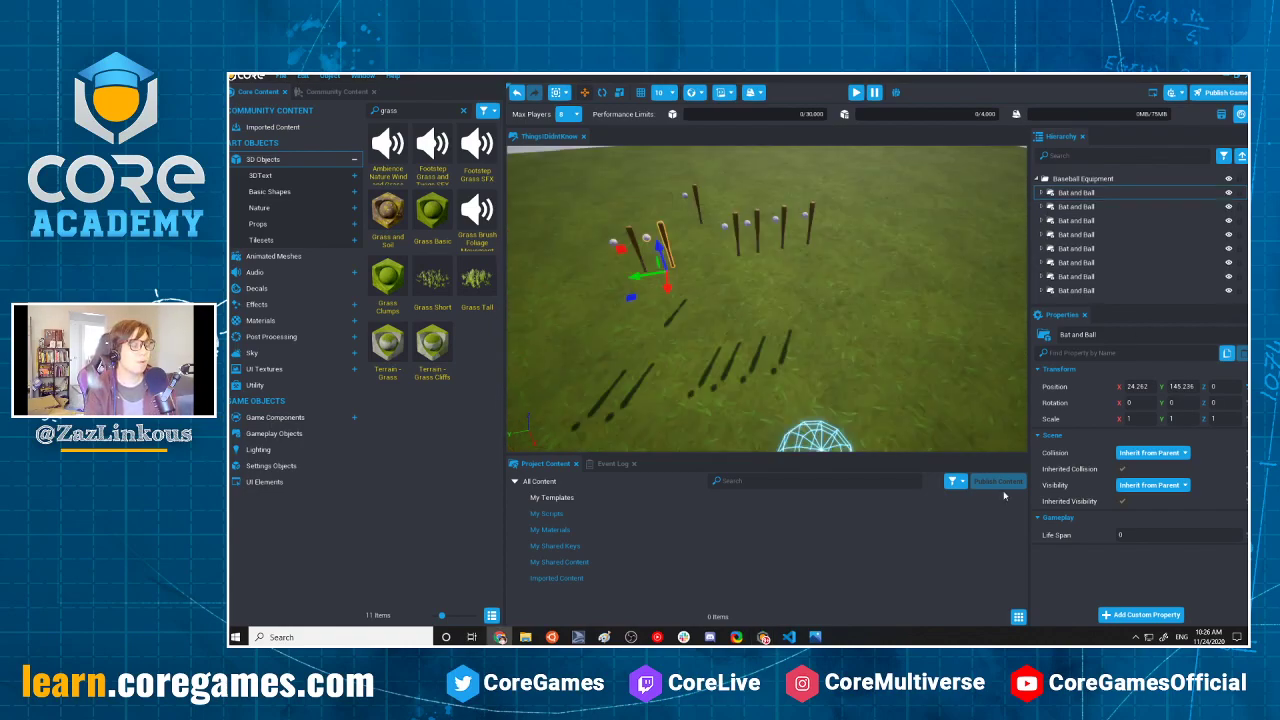
# Focus on the first Bat and Ball group in the Core Editor, select its Baseball Bat and show the bat's material properties.
pyautogui.press('f')
pyautogui.moveTo(854, 189); pyautogui.dragTo(628, 307, button='right')
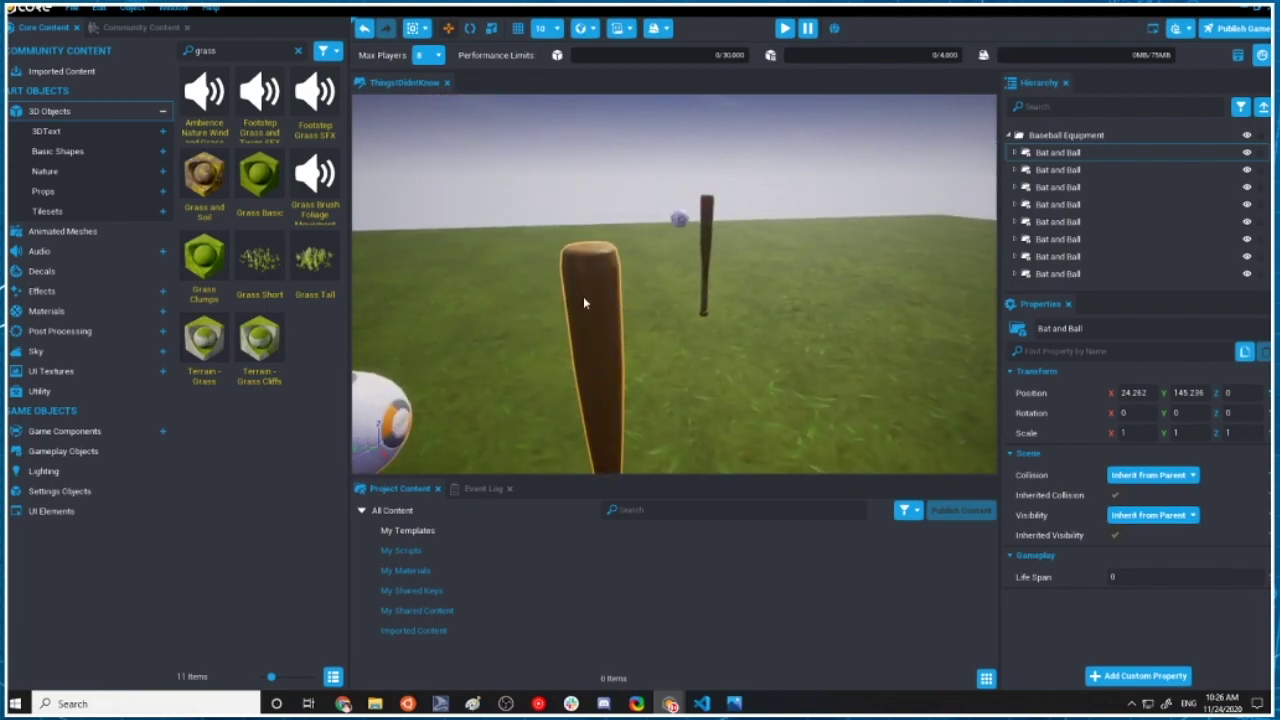
pyautogui.doubleClick(588, 300)
pyautogui.scroll(3, 601, 296)
pyautogui.scroll(-3, 604, 298)
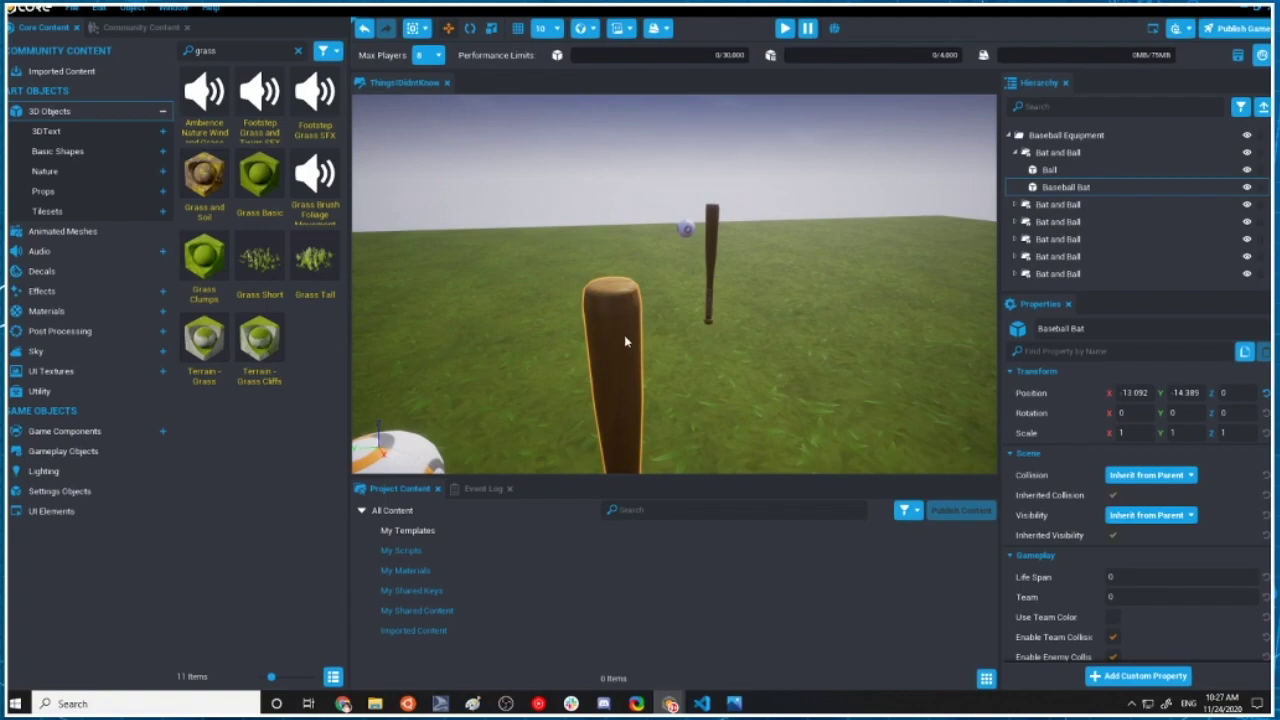
pyautogui.scroll(-5, 1137, 590)
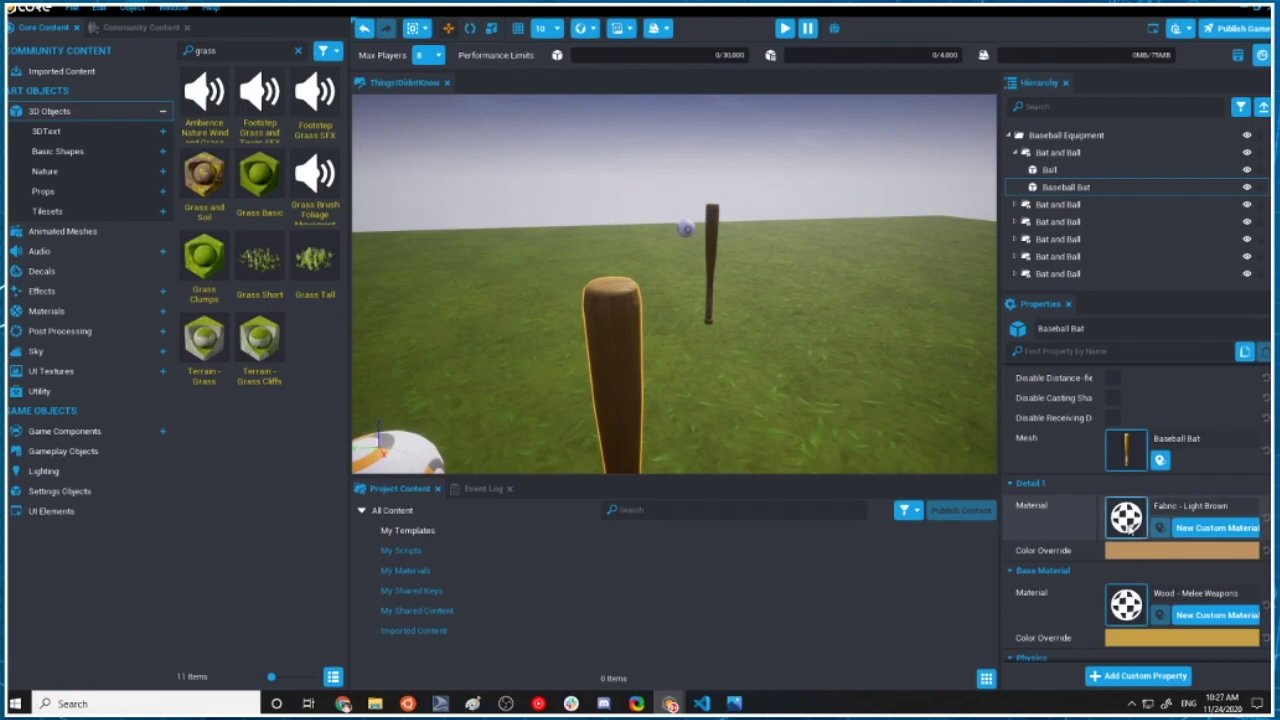
# Open the Material Picker for the Baseball Bat's Base Material and search for "wood".
pyautogui.scroll(-4, 713, 356)
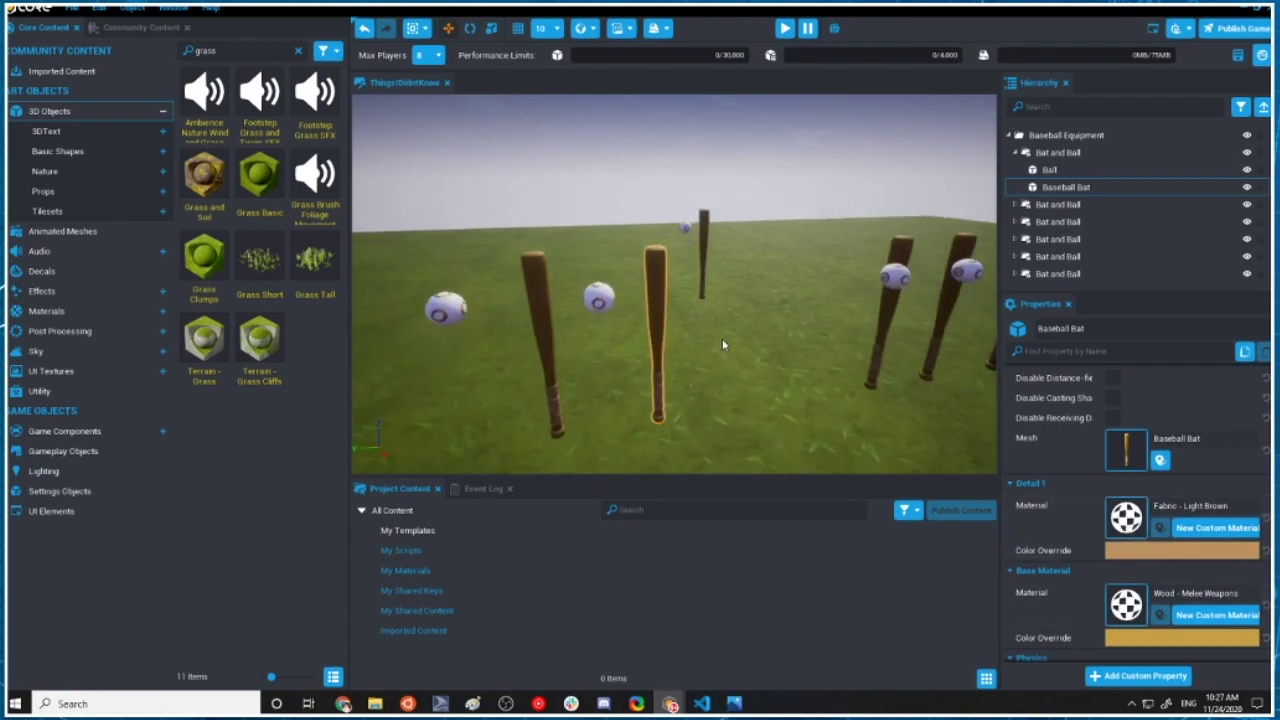
pyautogui.press('f')
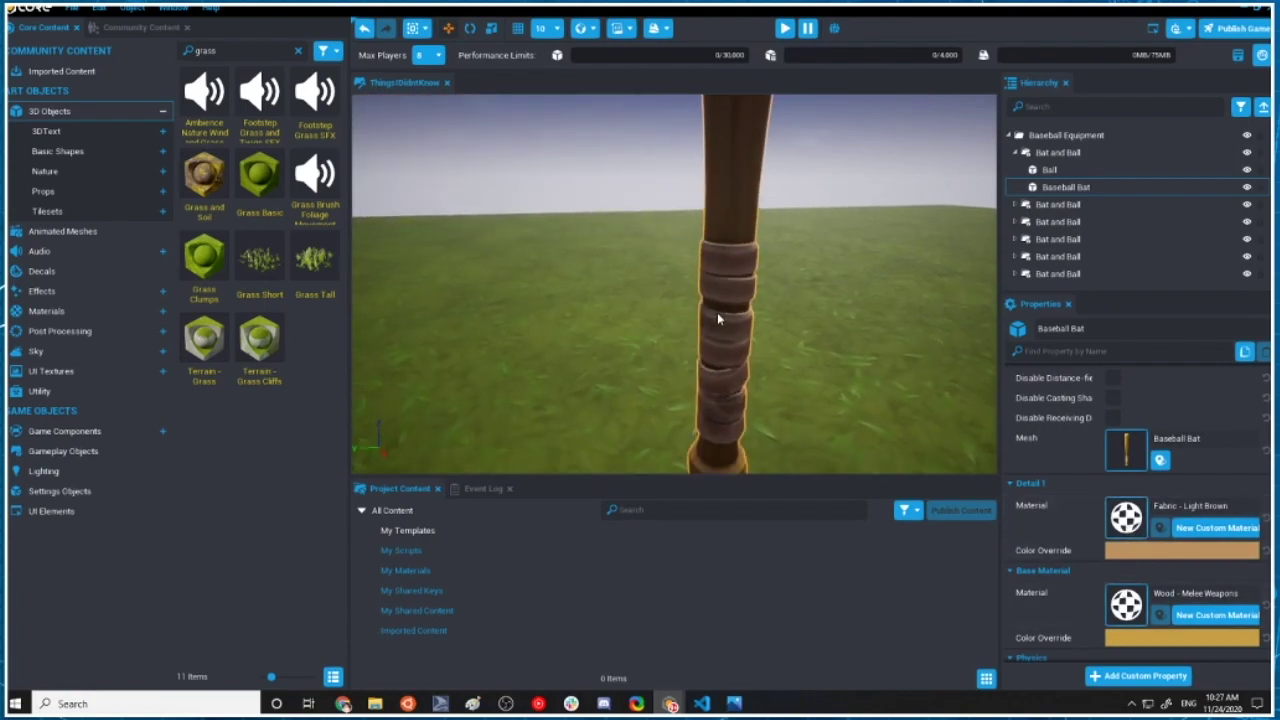
pyautogui.scroll(1, 717, 318)
pyautogui.scroll(-5, 709, 358)
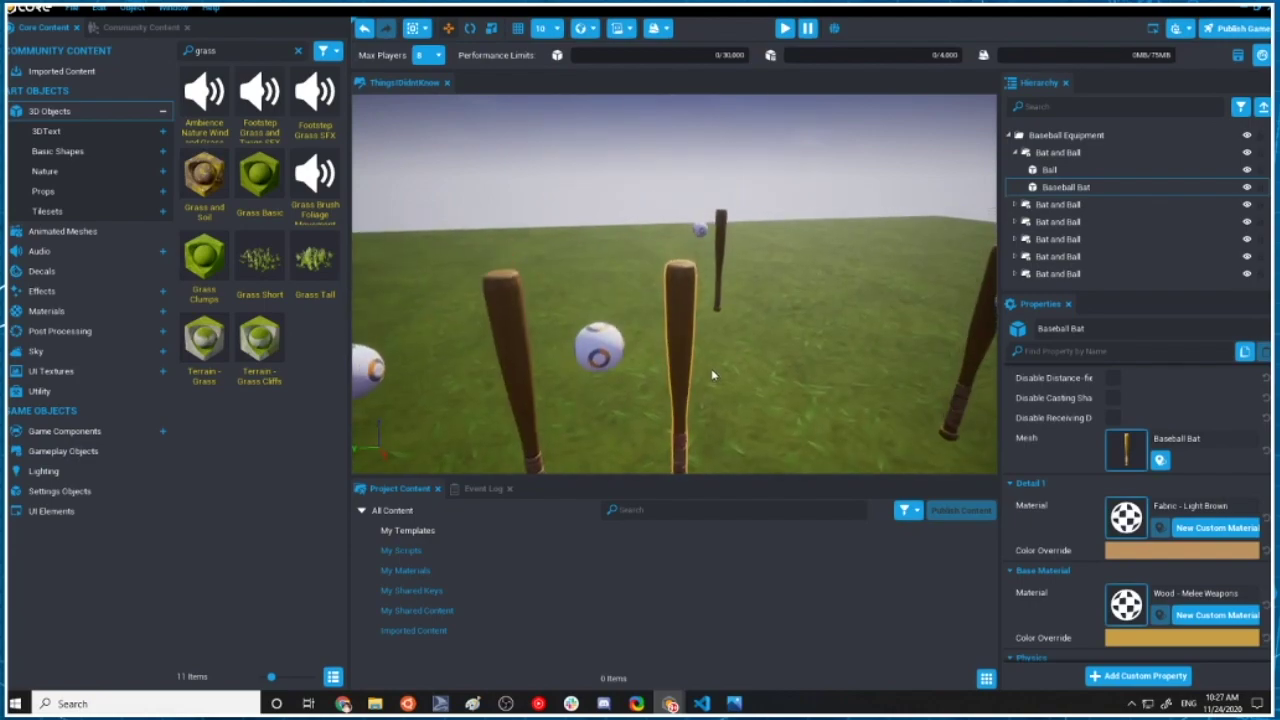
pyautogui.moveTo(712, 375); pyautogui.dragTo(667, 360, button='middle')
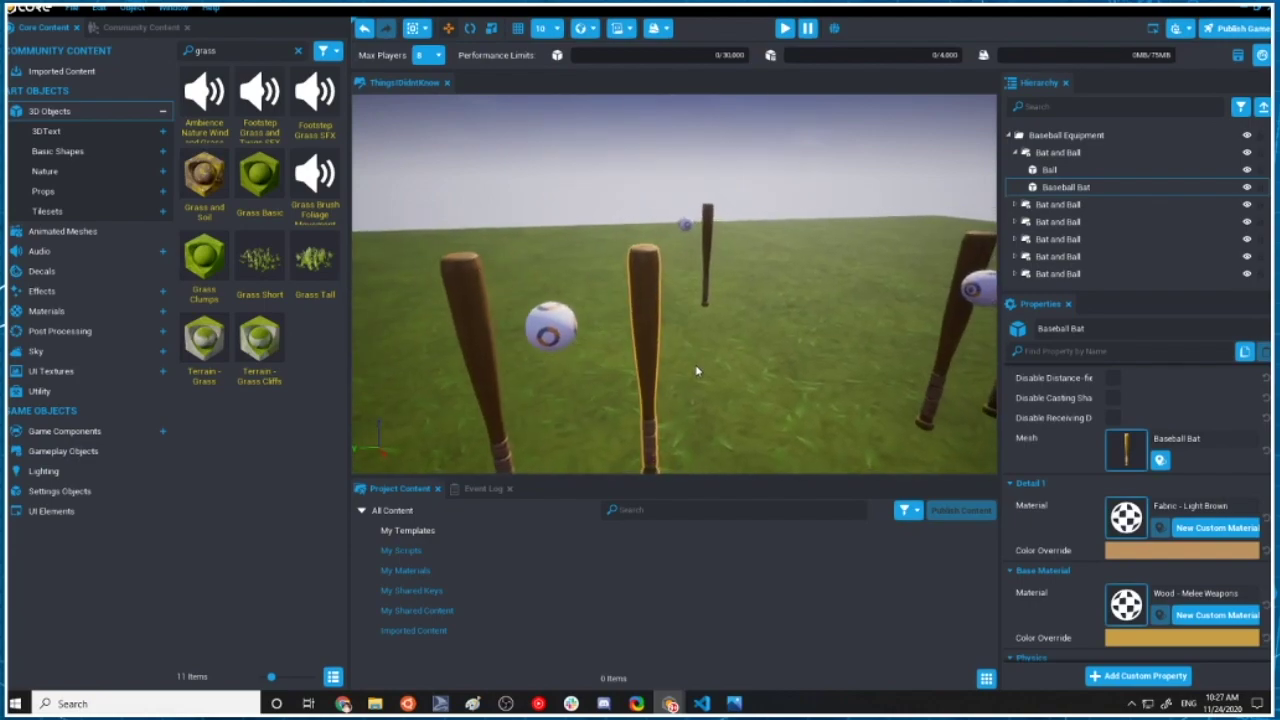
pyautogui.click(1183, 643)
pyautogui.click(1172, 350)
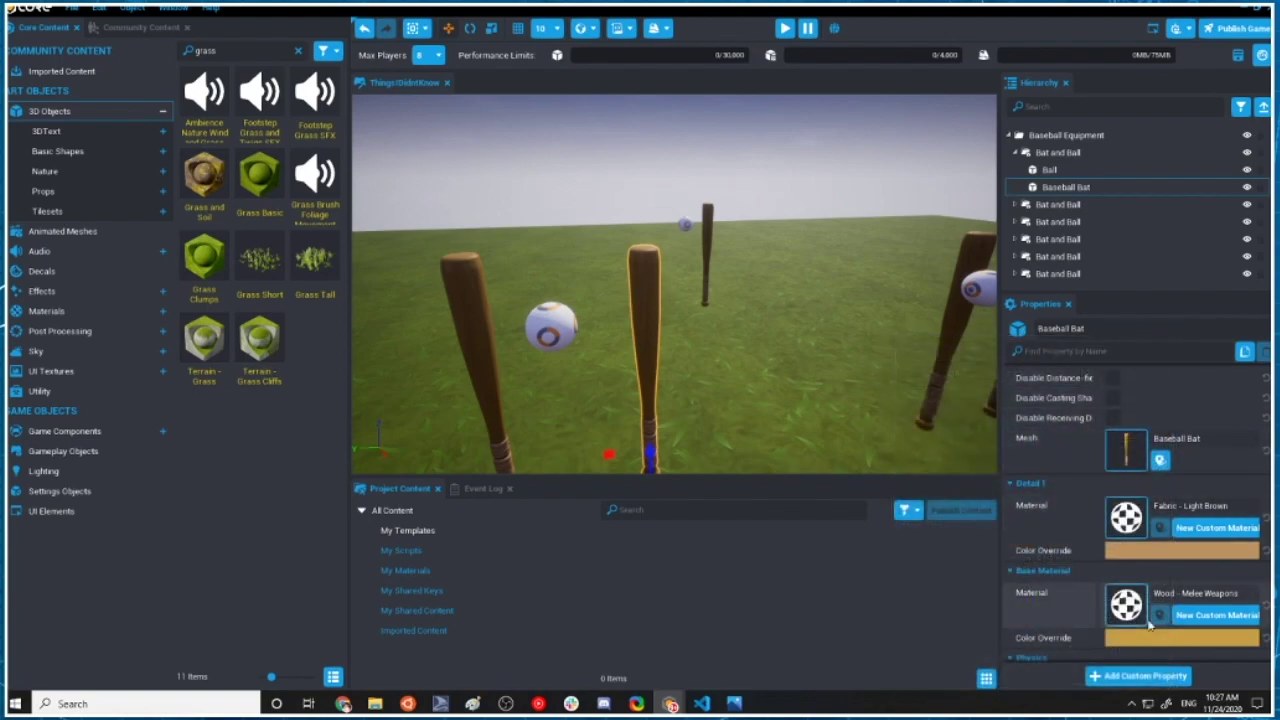
pyautogui.click(1128, 610)
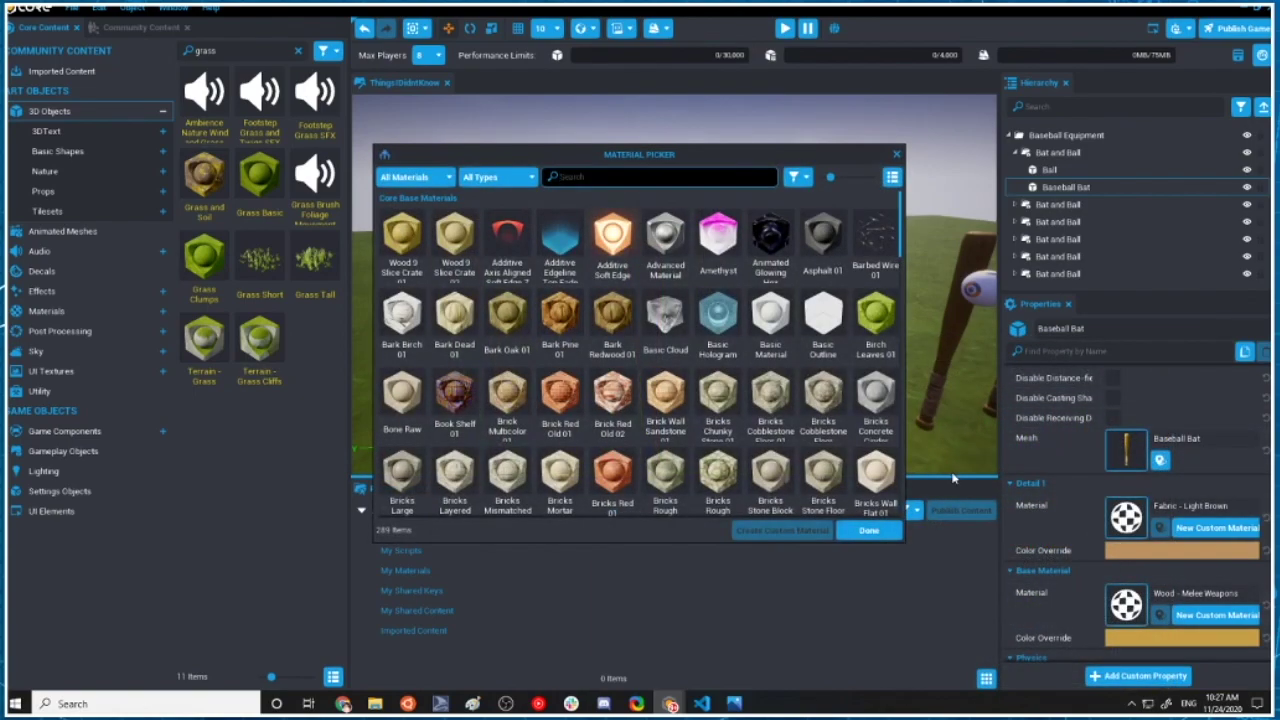
pyautogui.write('wor')
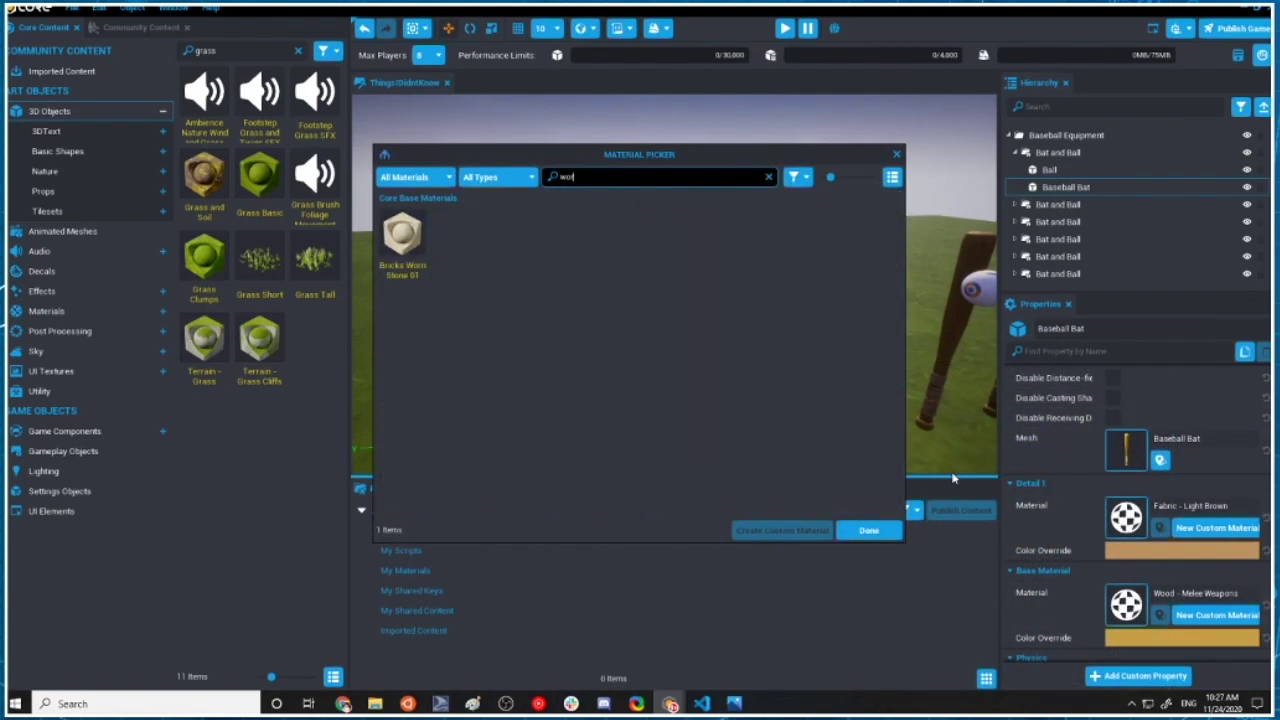
pyautogui.press('BackSpace')
pyautogui.write('od')
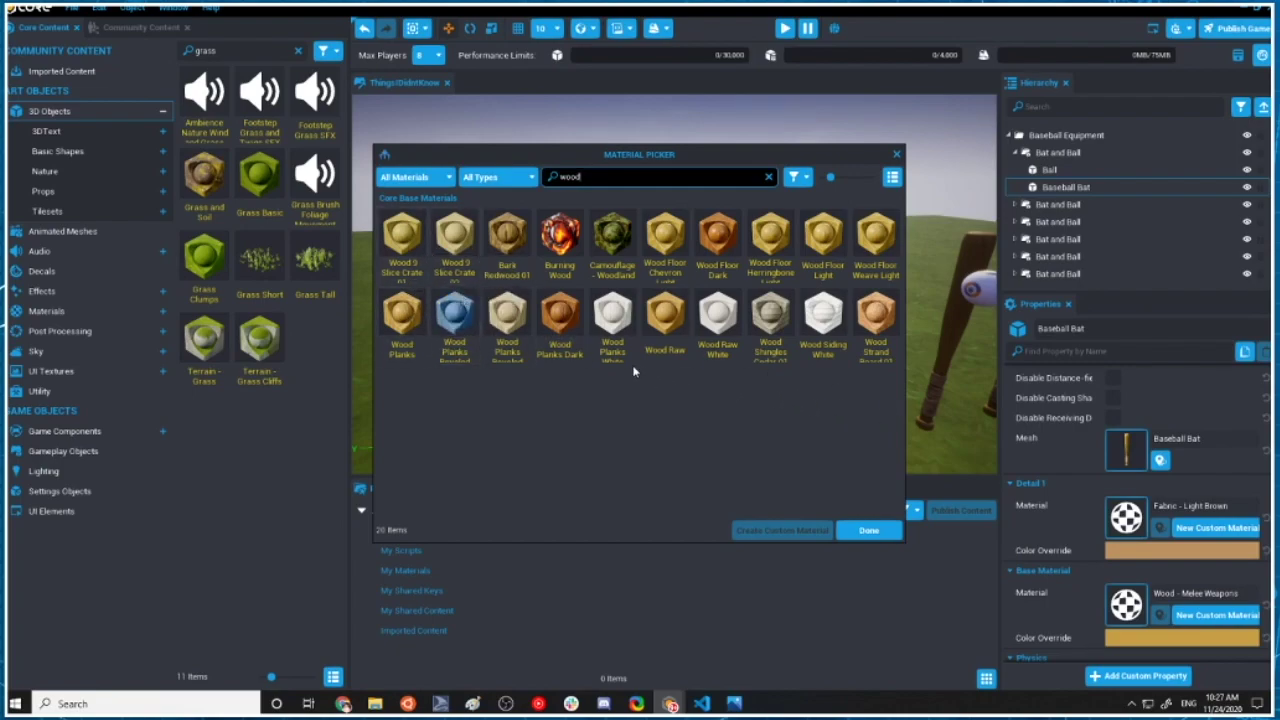
# Move the Material Picker clear of the bat, try Bark Redwood 01 among the wood materials, and apply Wood Strand Board 01 as Base Material.
pyautogui.click(404, 236)
pyautogui.moveTo(606, 158); pyautogui.dragTo(718, 477)
pyautogui.scroll(2, 714, 434)
pyautogui.scroll(-1, 708, 427)
pyautogui.click(564, 556)
pyautogui.click(617, 556)
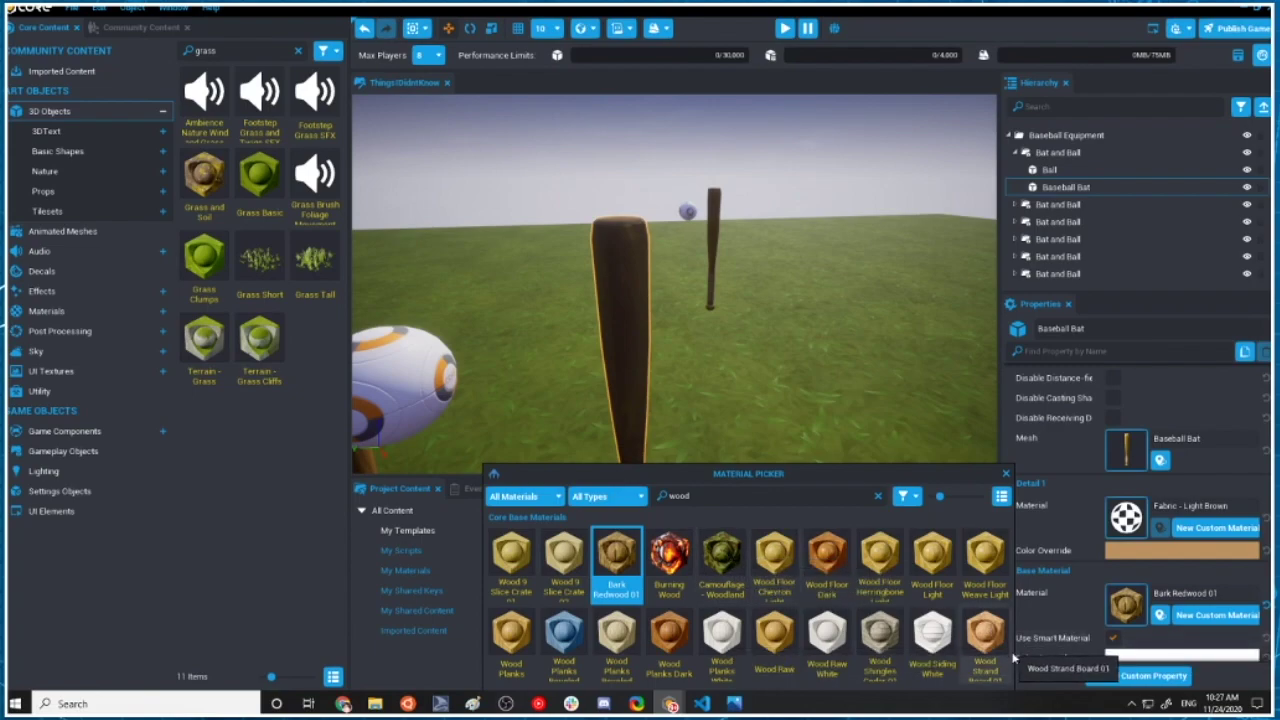
pyautogui.click(987, 636)
# Turn off Use Smart Material for the bat's Base Material and inspect the texture up close on the barrel and handle.
pyautogui.moveTo(754, 352); pyautogui.dragTo(735, 432, button='right')
pyautogui.scroll(-3, 734, 432)
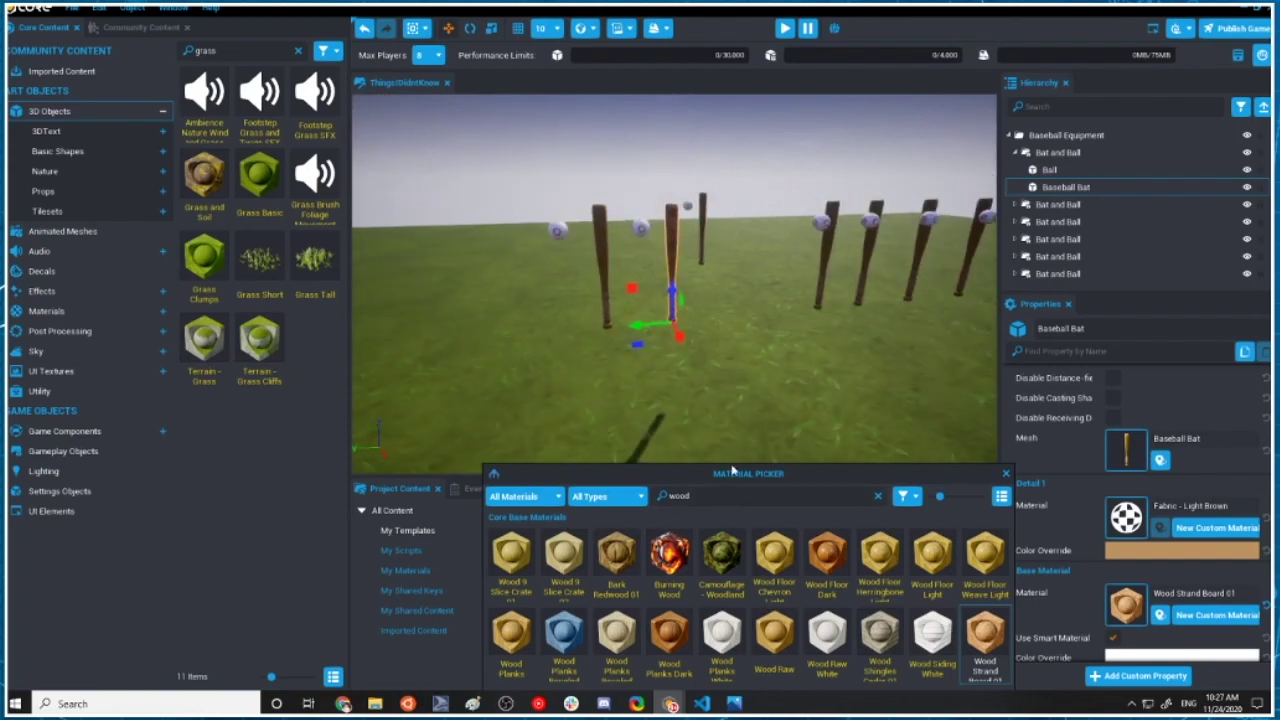
pyautogui.scroll(10, 697, 354)
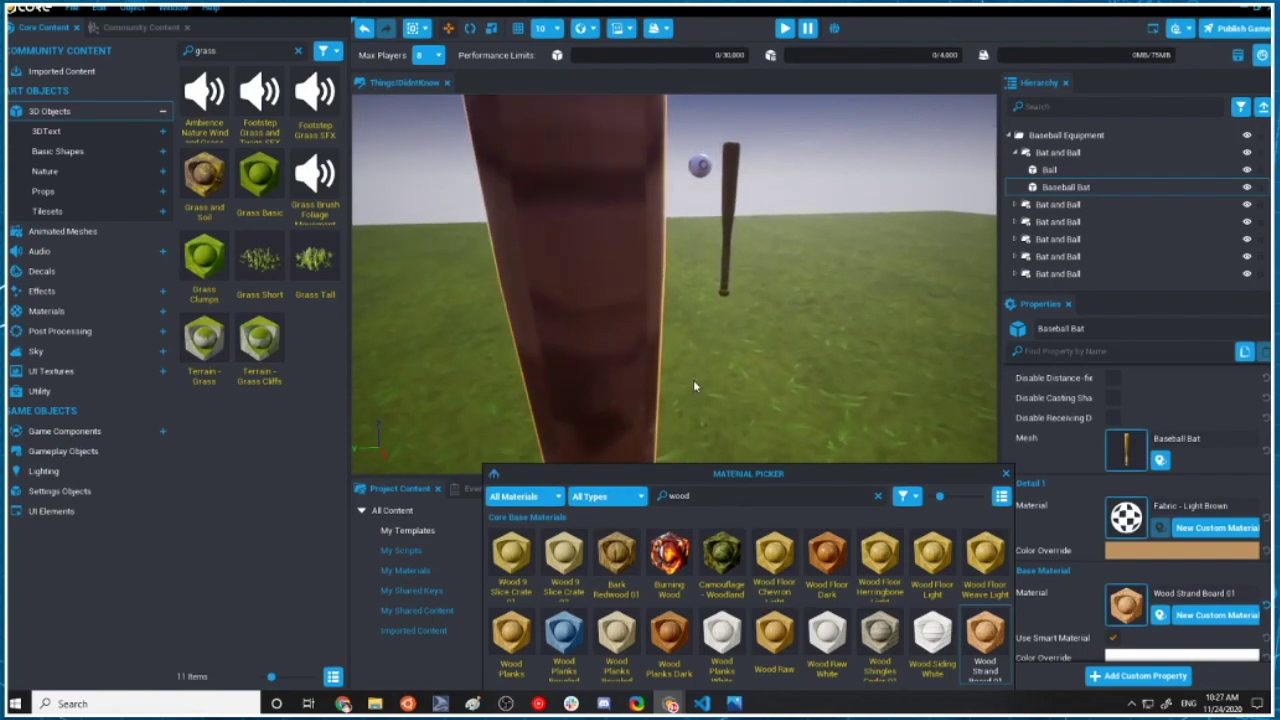
pyautogui.scroll(-5, 694, 385)
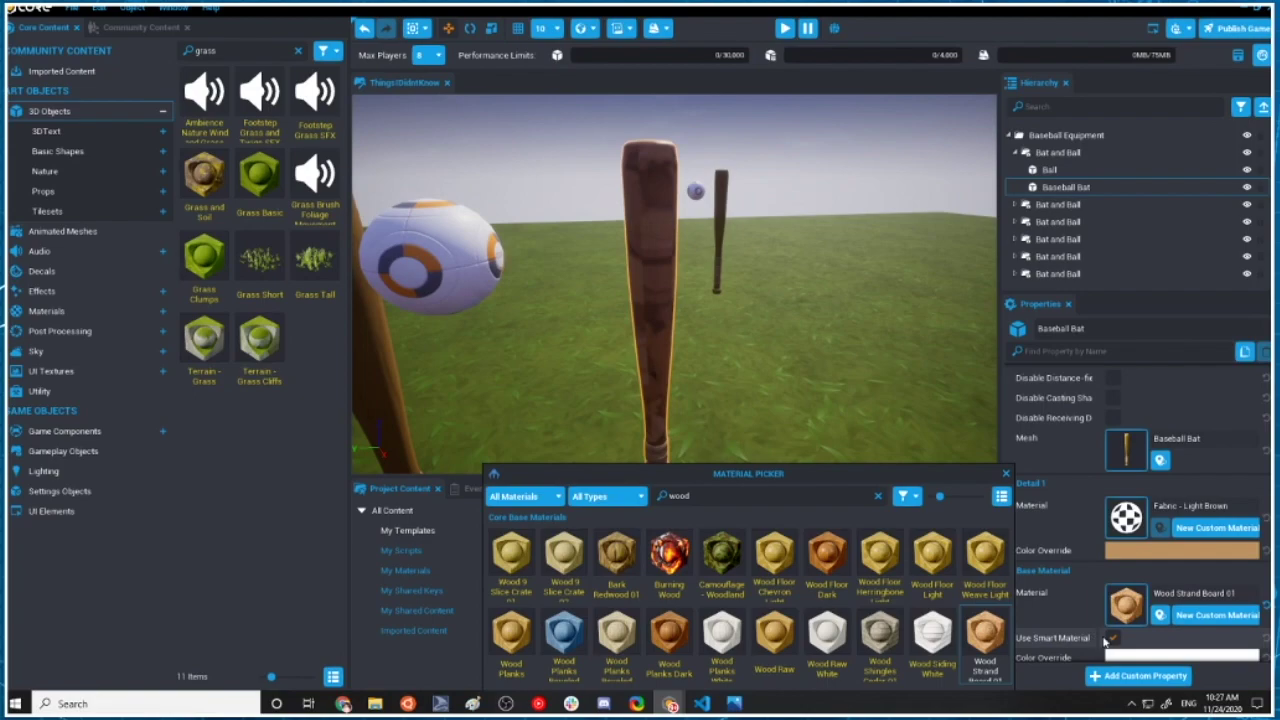
pyautogui.scroll(5, 718, 343)
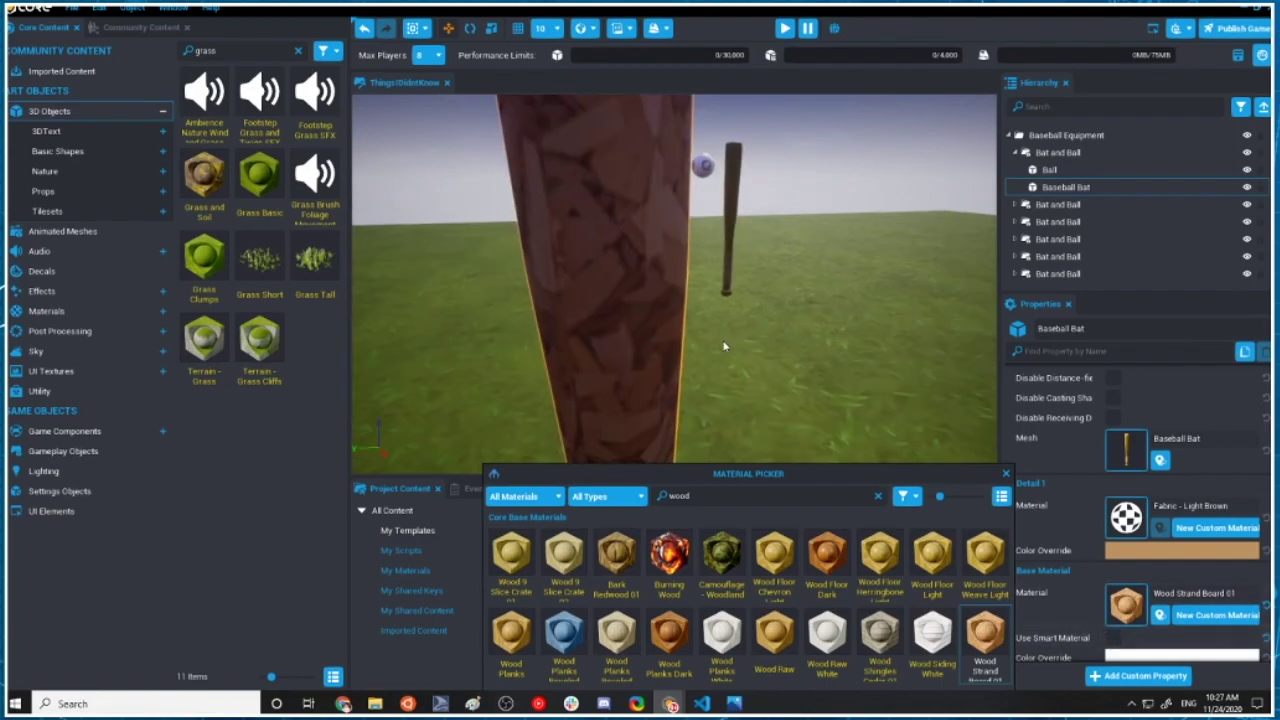
pyautogui.scroll(-5, 729, 348)
pyautogui.moveTo(738, 336); pyautogui.dragTo(731, 358, button='middle')
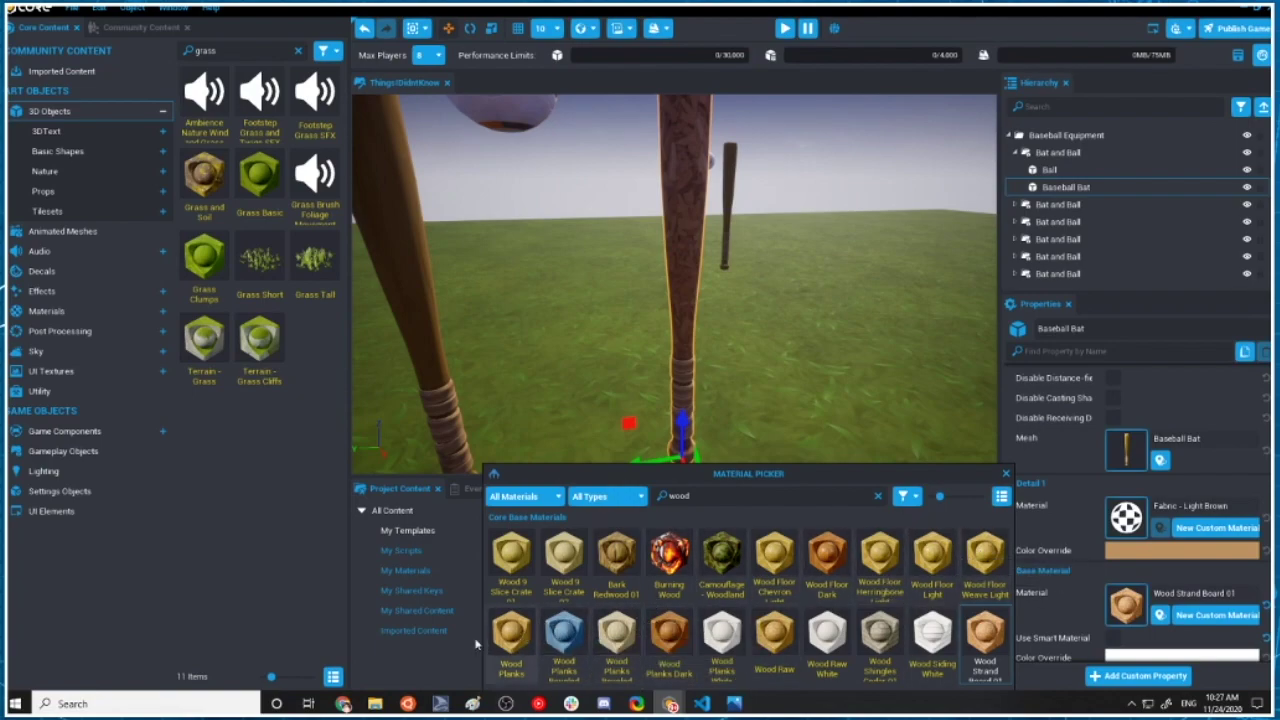
# Apply Wood Planks as the Baseball Bat's Base Material, inspect the texture on the barrel, and close the Material Picker.
pyautogui.click(511, 635)
pyautogui.moveTo(687, 381); pyautogui.dragTo(670, 408, button='middle')
pyautogui.scroll(2, 670, 408)
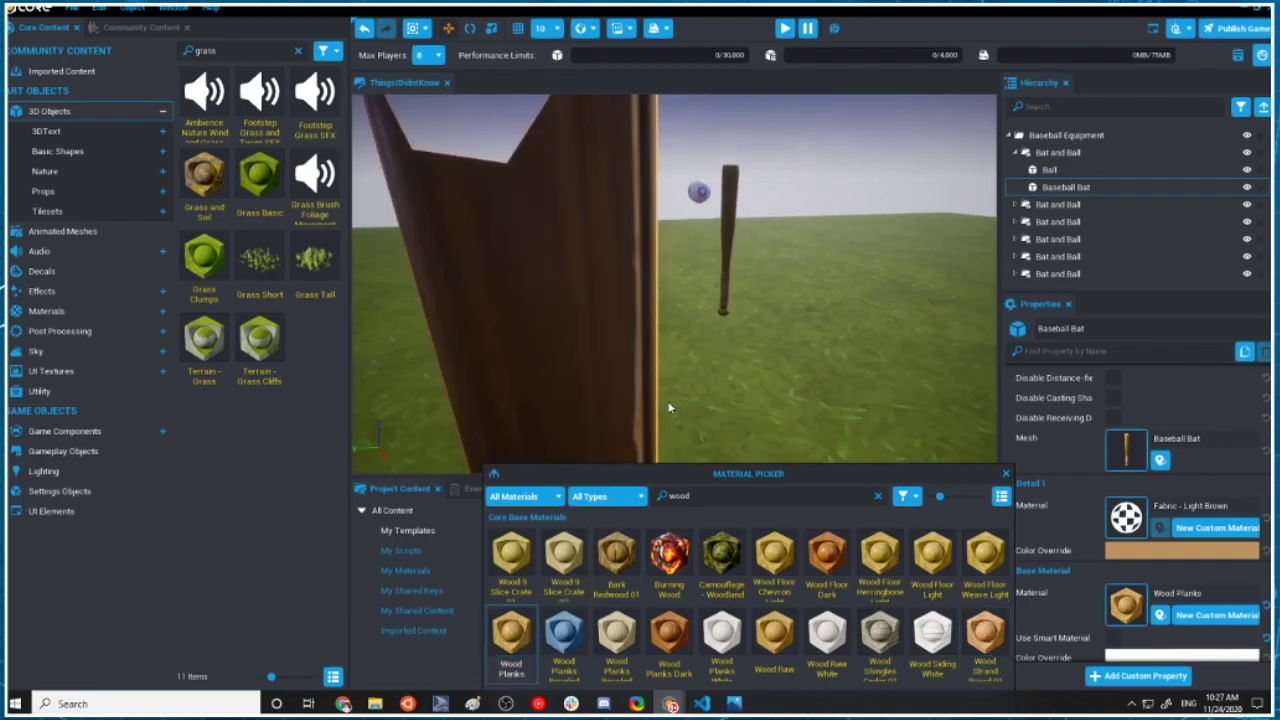
pyautogui.scroll(-4, 670, 416)
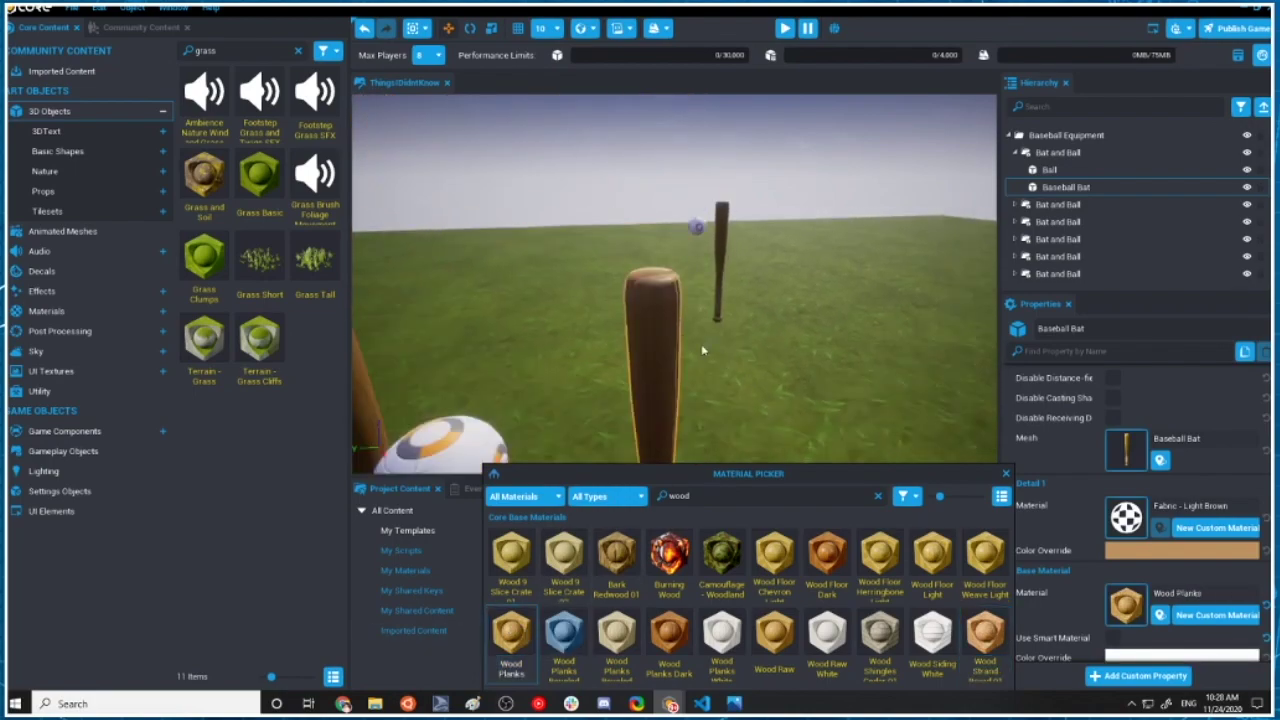
pyautogui.click(1005, 476)
# Look over the whole row of bats and select several of the unmodified ones together for comparison.
pyautogui.moveTo(868, 426); pyautogui.dragTo(967, 413, button='right')
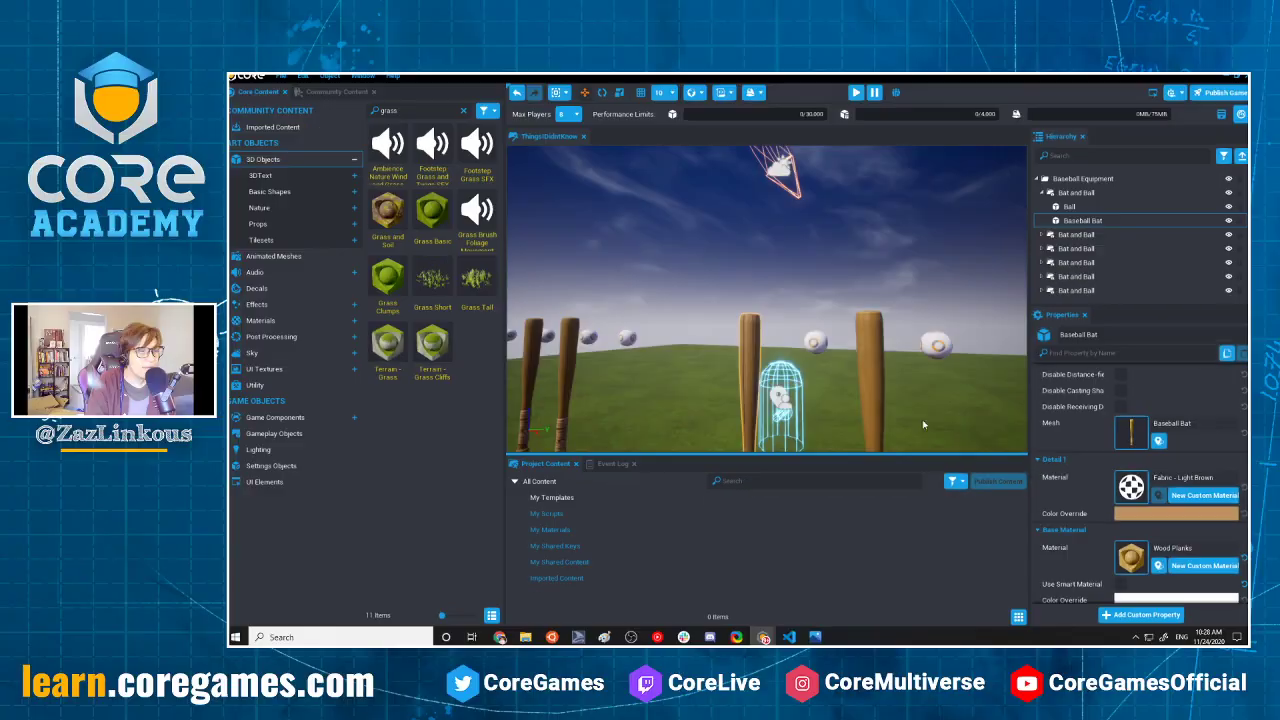
pyautogui.moveTo(923, 423); pyautogui.dragTo(760, 405, button='right')
pyautogui.scroll(-3, 880, 310)
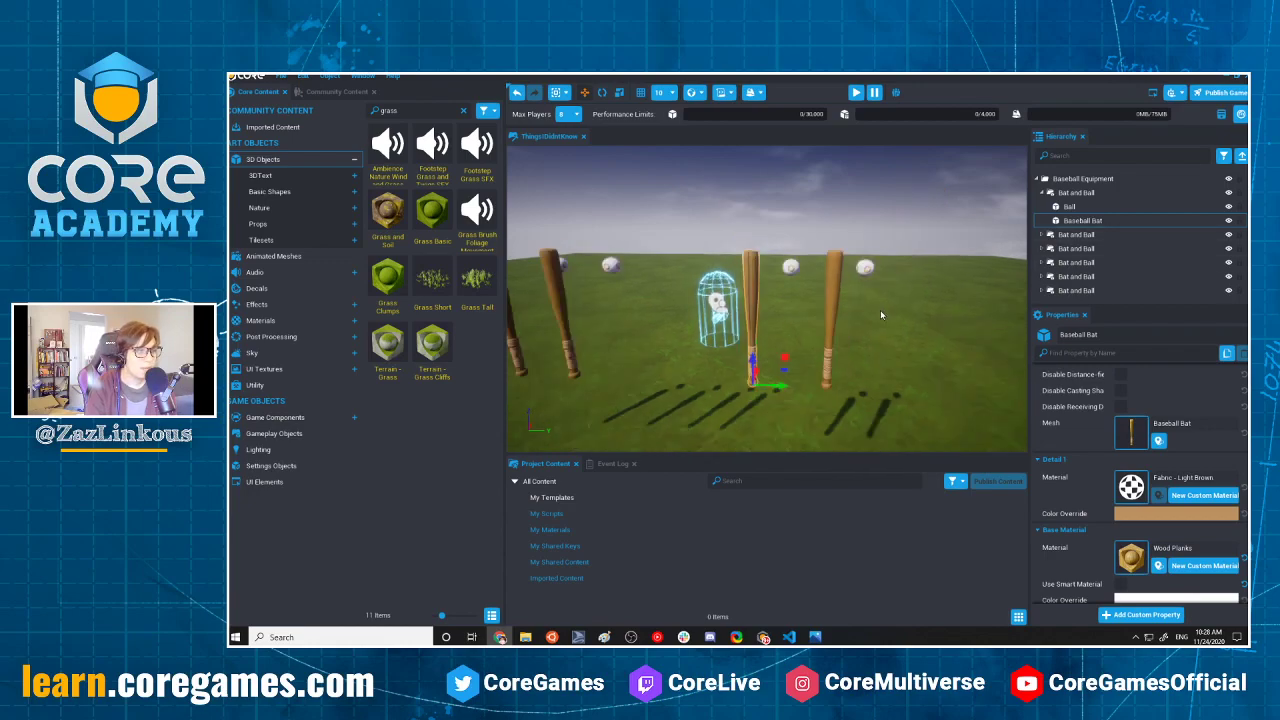
pyautogui.scroll(3, 884, 314)
pyautogui.scroll(-4, 900, 310)
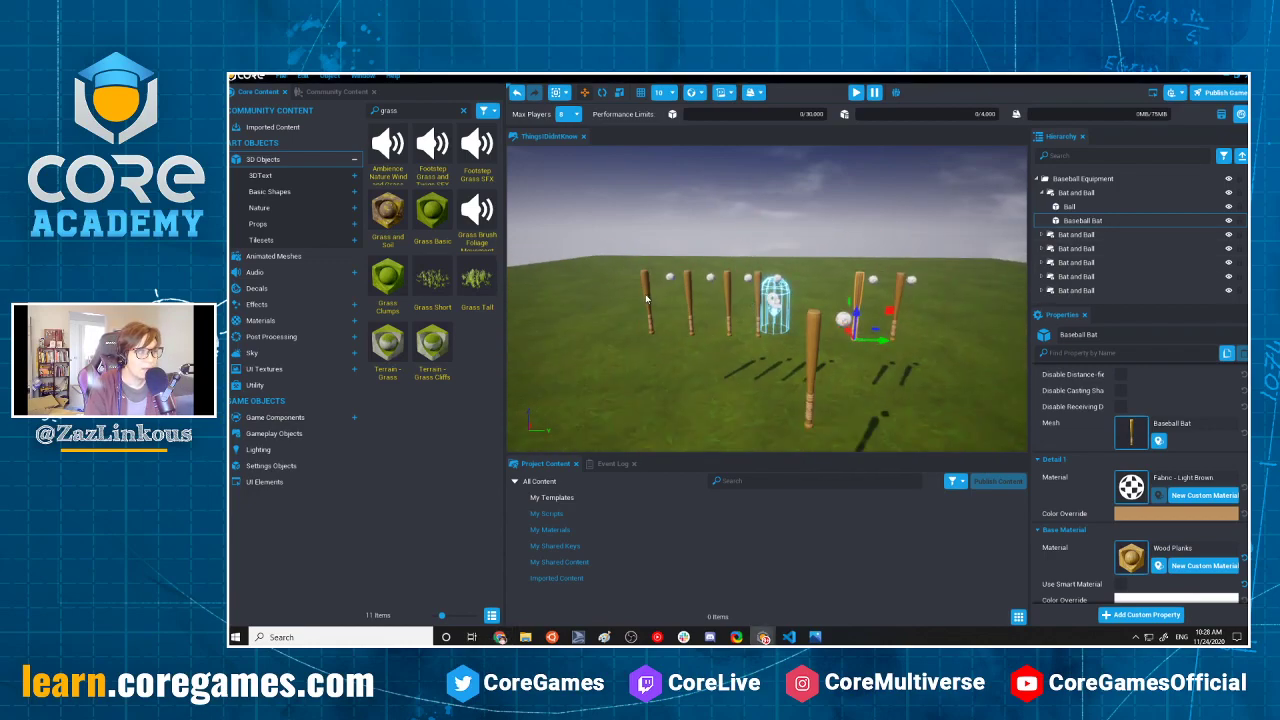
pyautogui.click(646, 297)
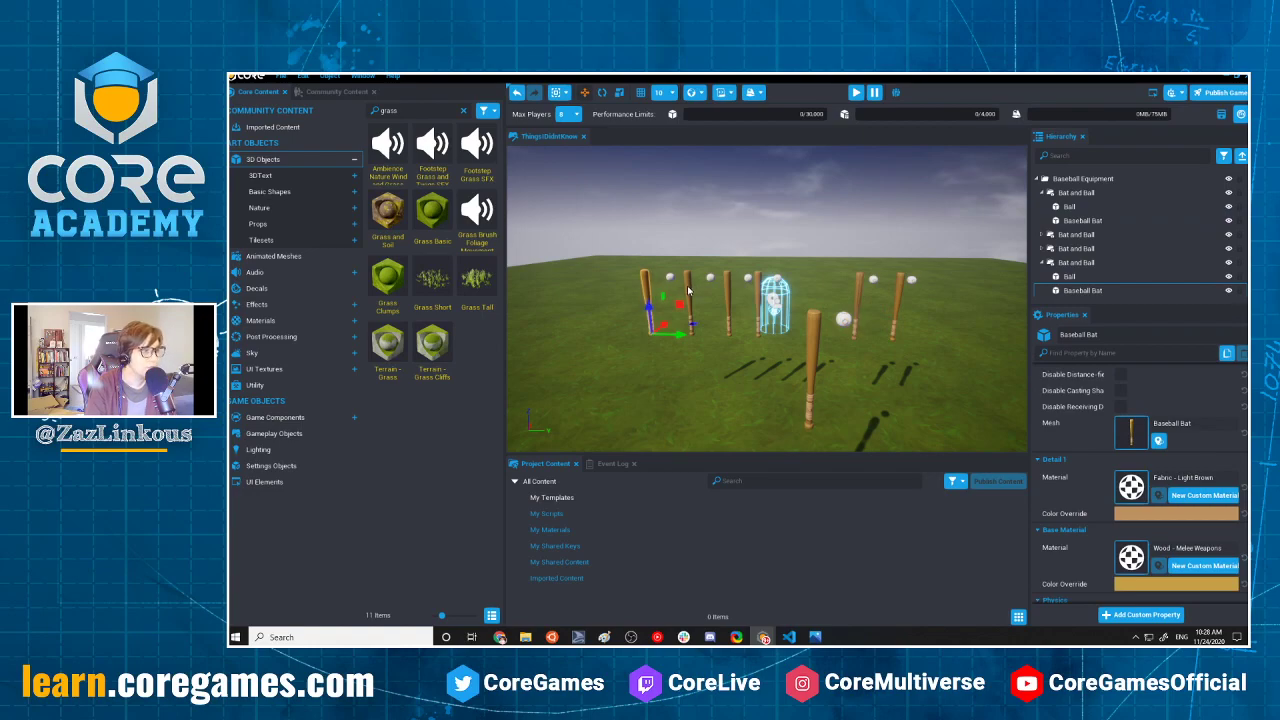
pyautogui.moveTo(730, 290); pyautogui.dragTo(757, 295)
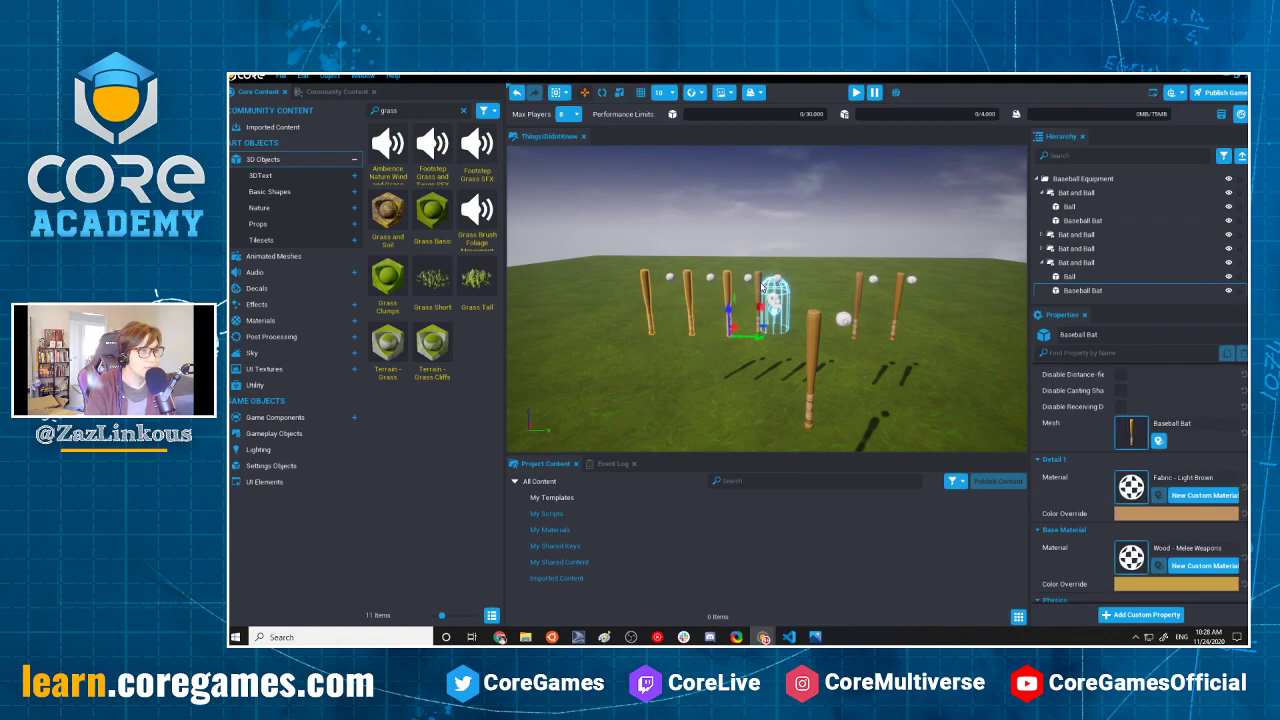
pyautogui.keyDown('ctrl'); pyautogui.click(816, 337); pyautogui.keyUp('ctrl')
pyautogui.keyDown('ctrl'); pyautogui.click(936, 330); pyautogui.keyUp('ctrl')
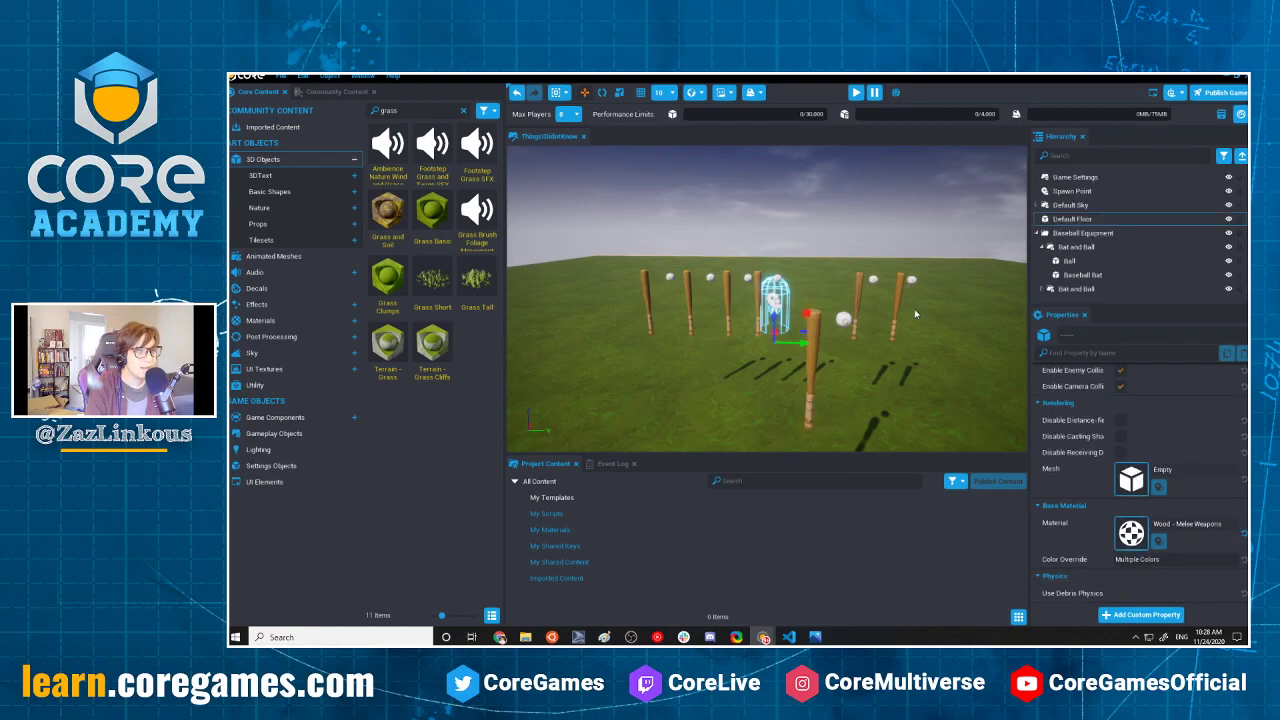
pyautogui.scroll(4, 932, 328)
pyautogui.moveTo(926, 327); pyautogui.dragTo(797, 331, button='middle')
pyautogui.scroll(-2, 804, 329)
pyautogui.scroll(1, 806, 326)
pyautogui.scroll(-2, 815, 319)
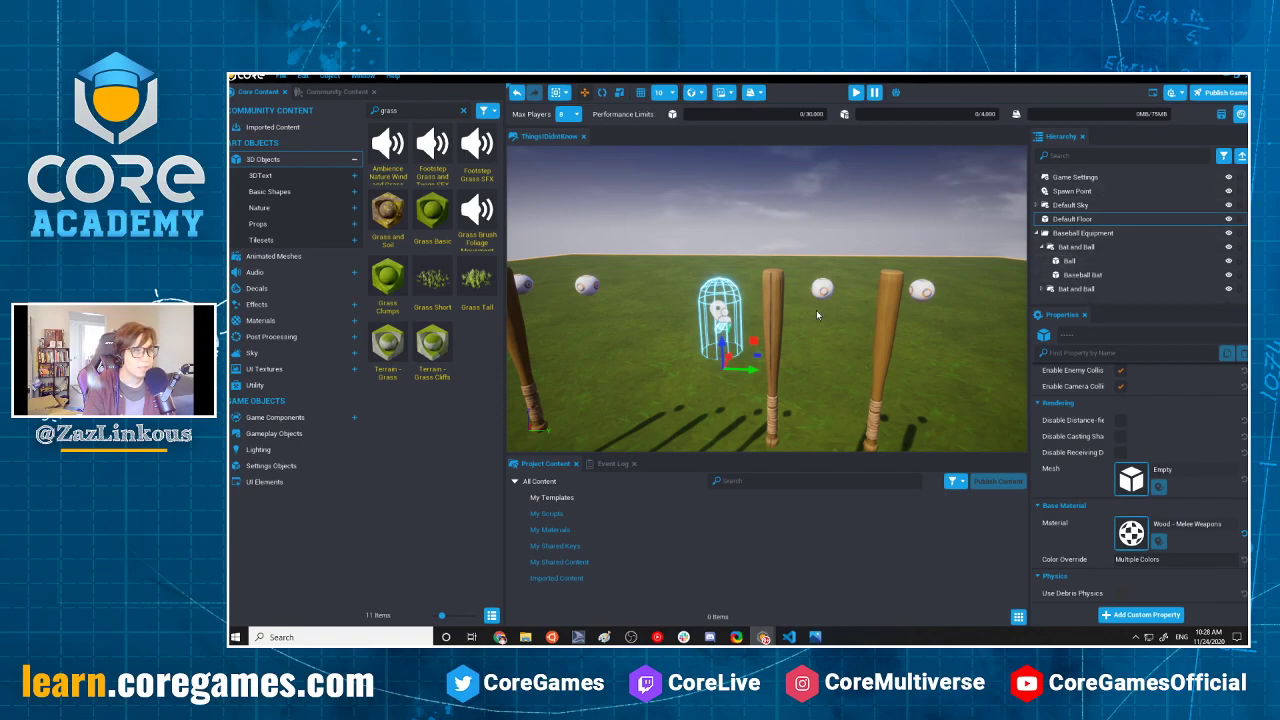
# Select the bat with Wood Planks and locate its parent Bat and Ball group and its Ball in the Hierarchy.
pyautogui.click(778, 313)
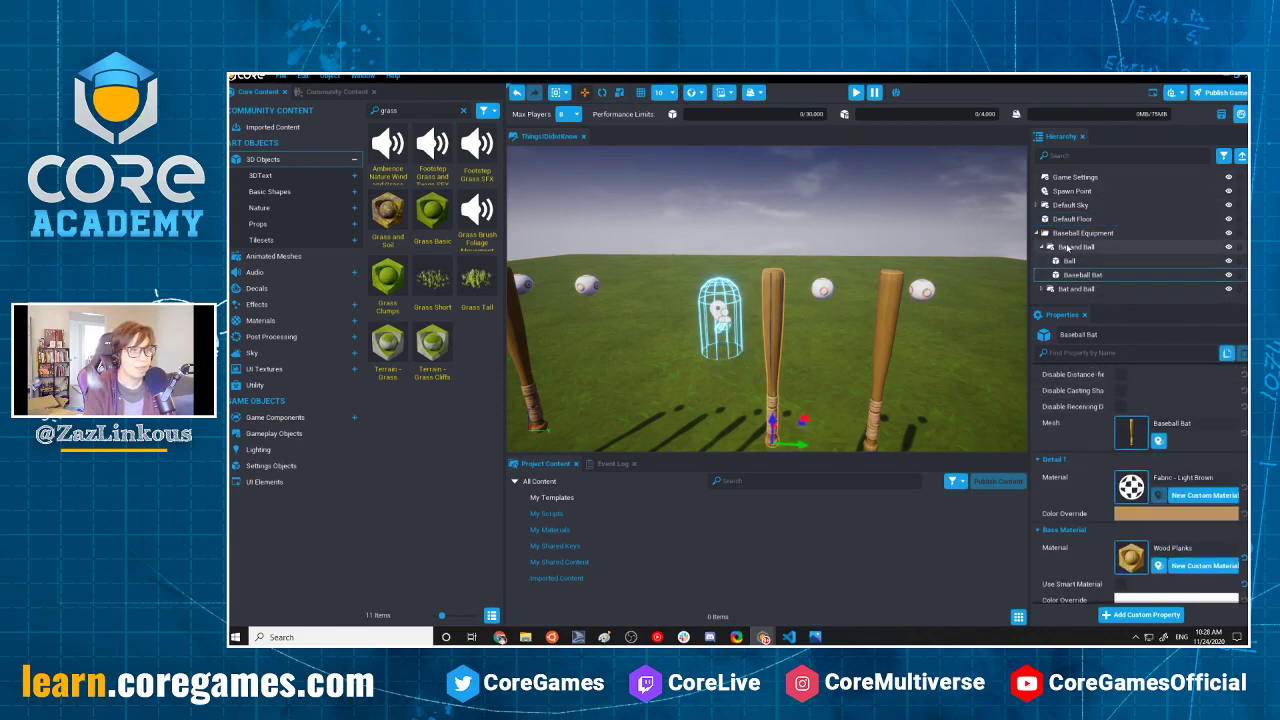
pyautogui.click(1062, 261)
pyautogui.scroll(-3, 1073, 275)
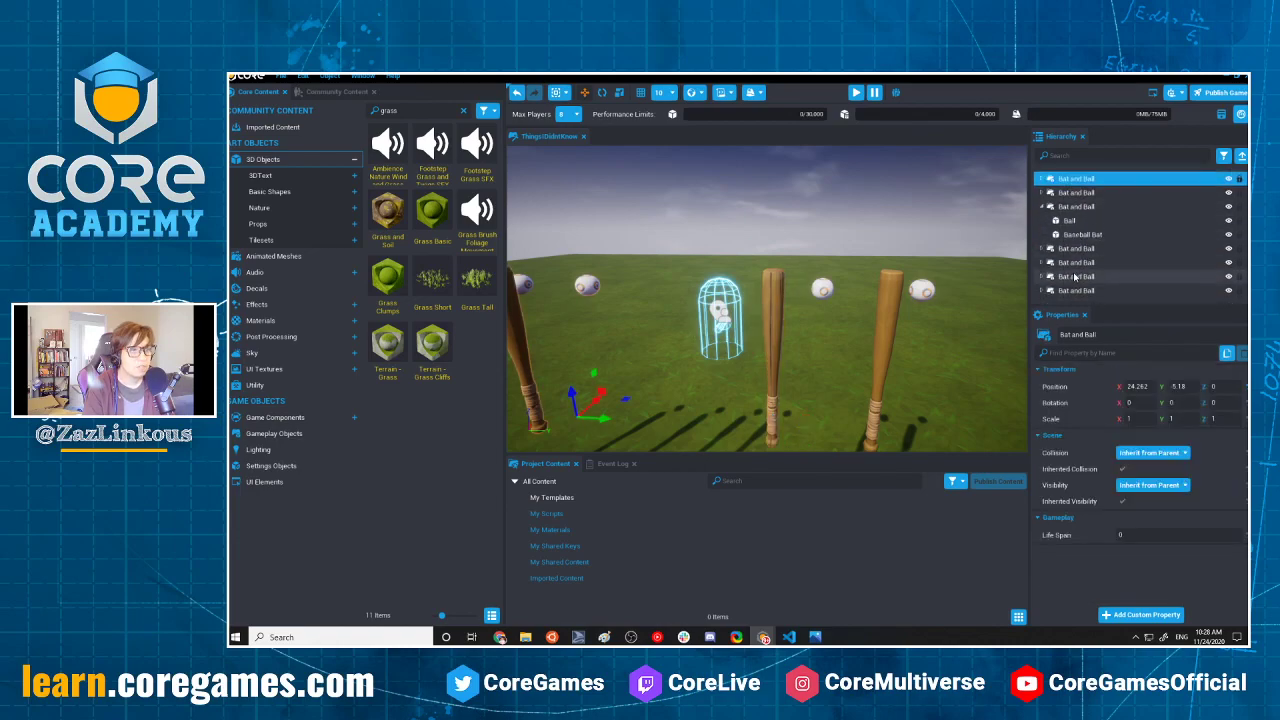
pyautogui.scroll(4, 1074, 217)
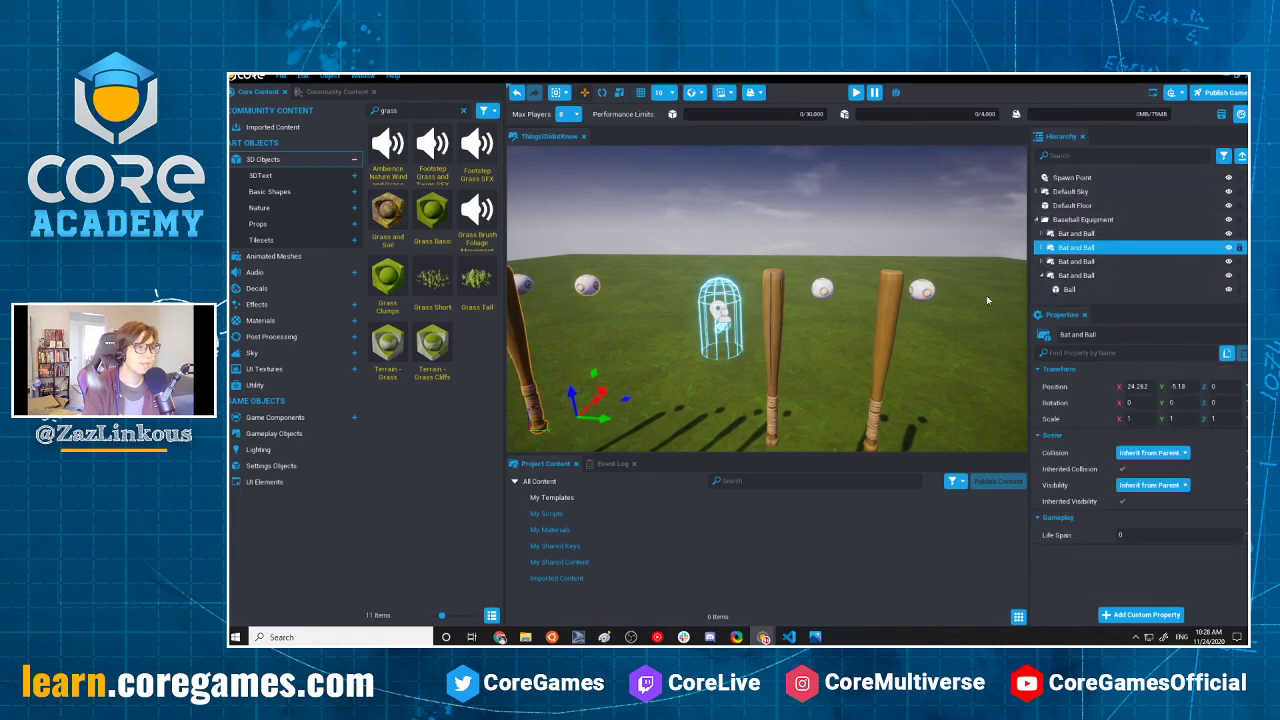
pyautogui.scroll(-3, 859, 400)
pyautogui.click(775, 328)
pyautogui.scroll(4, 775, 328)
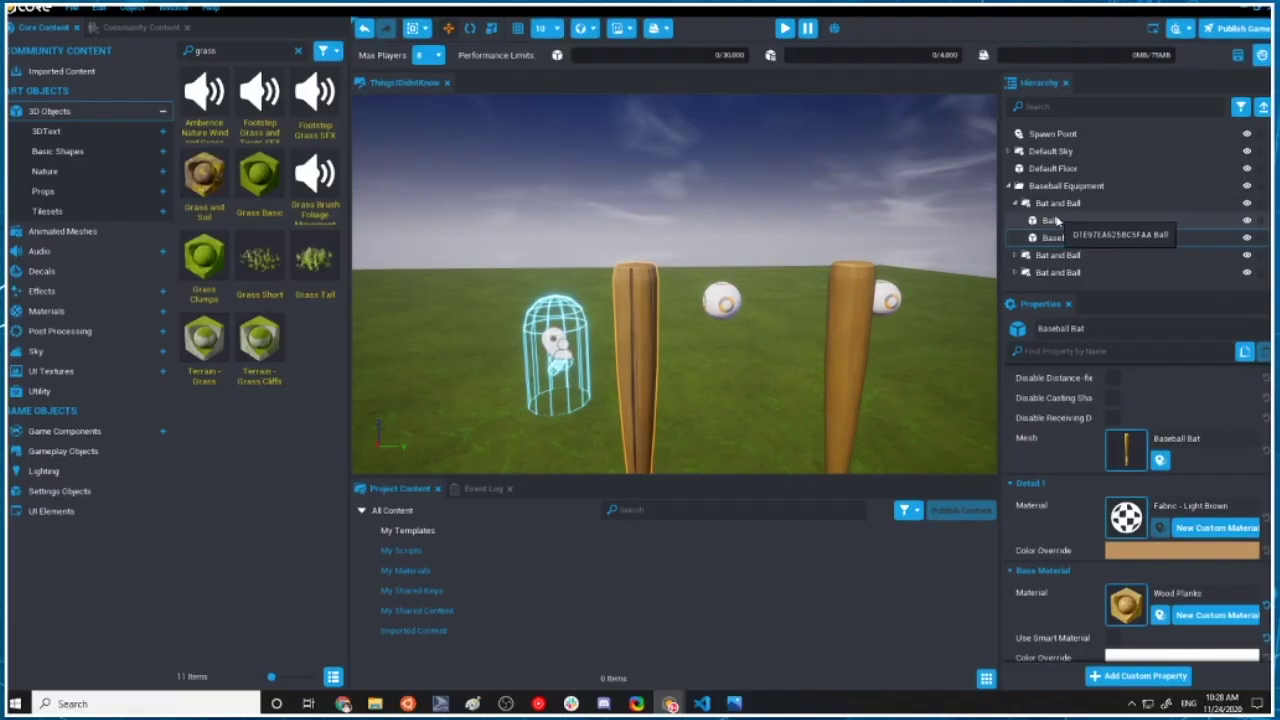
pyautogui.click(1058, 234)
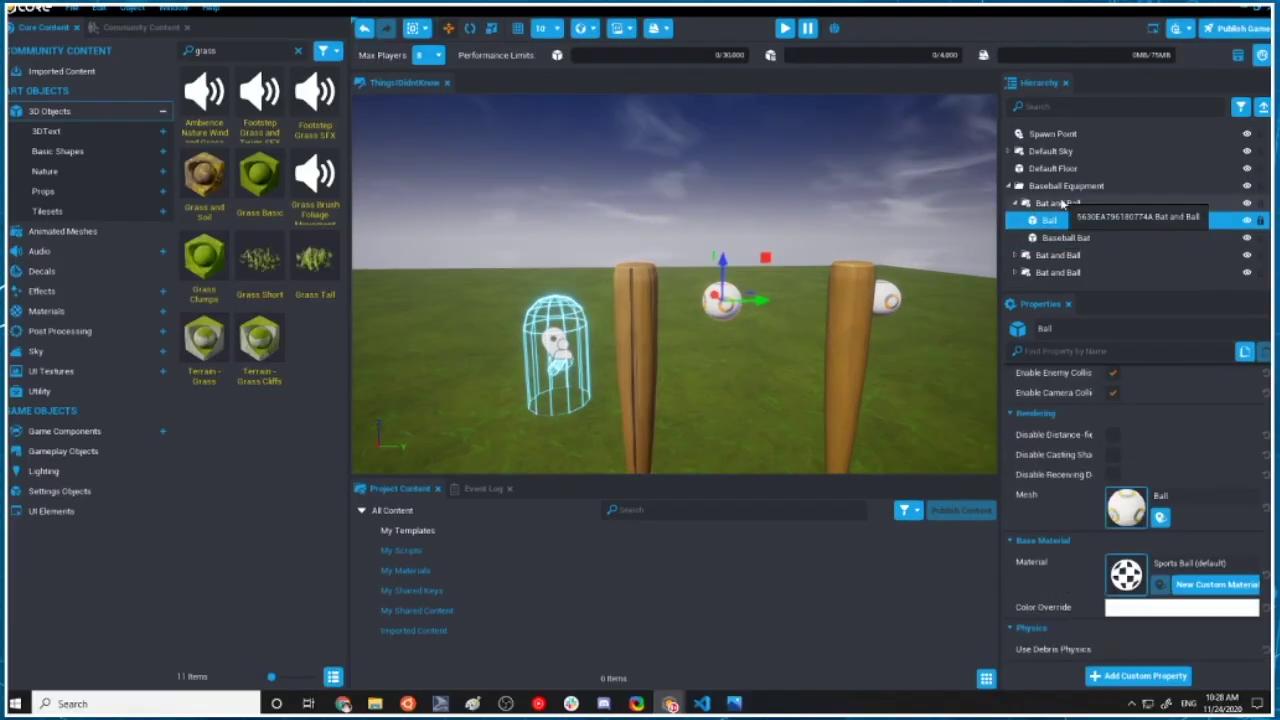
# Select the Bat and Ball group next to the spawn point and copy its properties.
pyautogui.click(1065, 256)
pyautogui.scroll(-3, 770, 332)
pyautogui.moveTo(770, 332); pyautogui.dragTo(895, 292, button='middle')
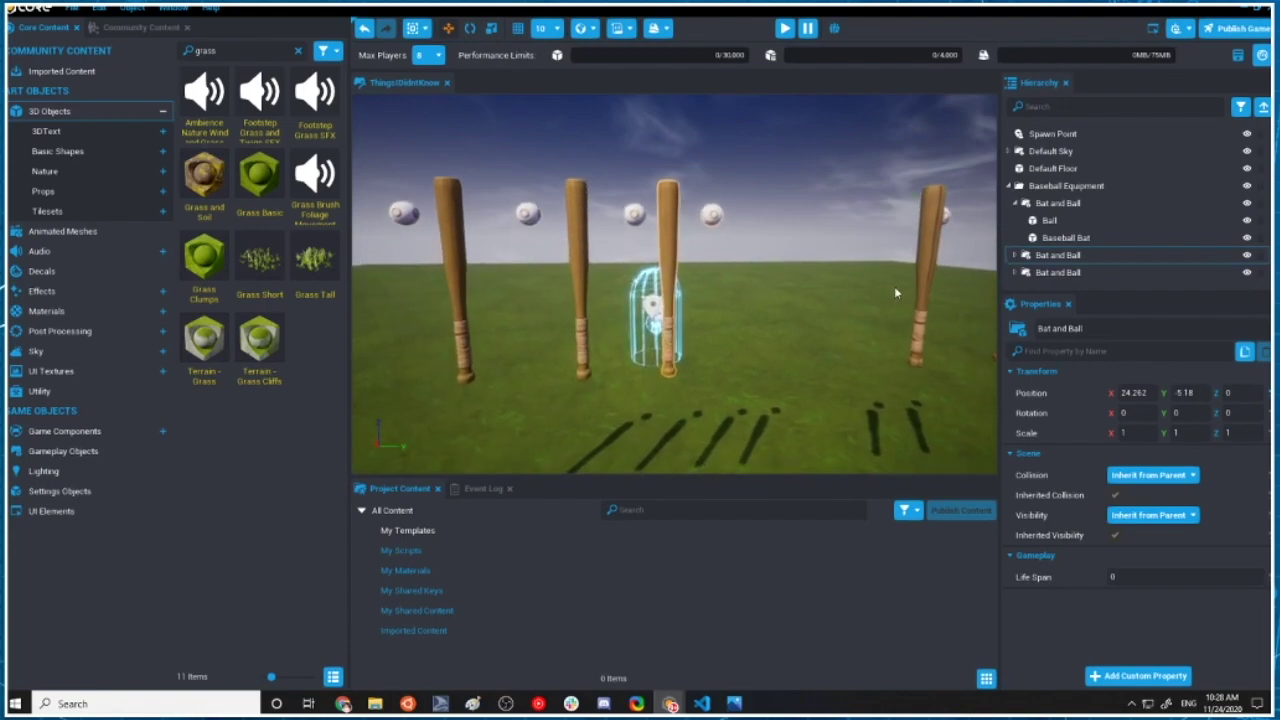
pyautogui.scroll(-2, 800, 314)
pyautogui.moveTo(757, 254); pyautogui.dragTo(718, 267, button='middle')
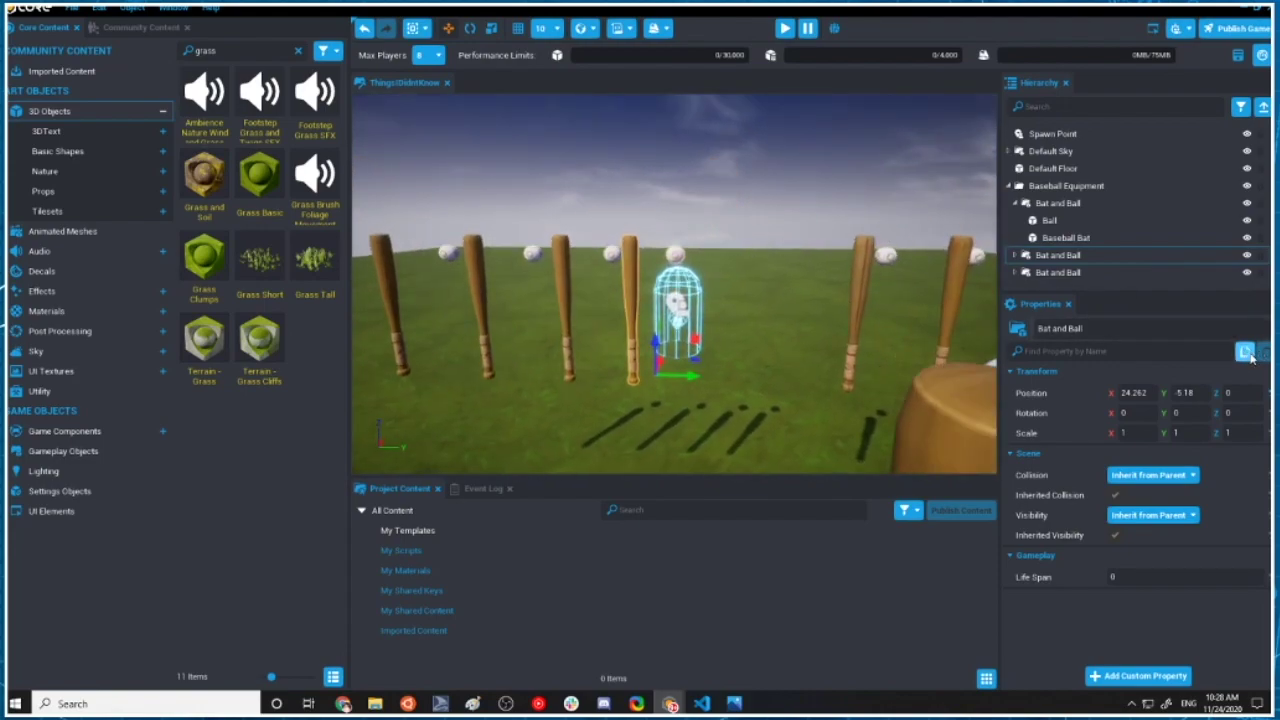
# Duplicate the first Bat and Ball group and paste only the copied Position, X 24.262, Y -5.18, Z 0, onto the duplicate.
pyautogui.click(1058, 203)
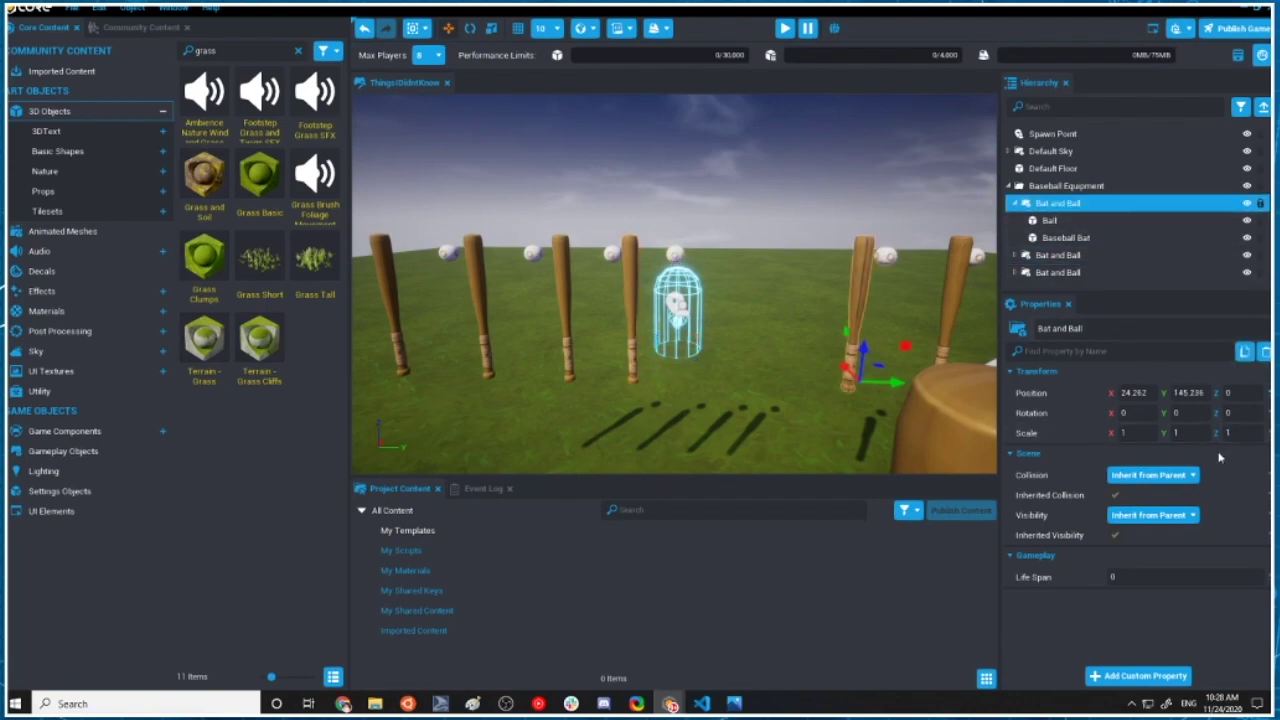
pyautogui.hotkey('ctrl', 'w')
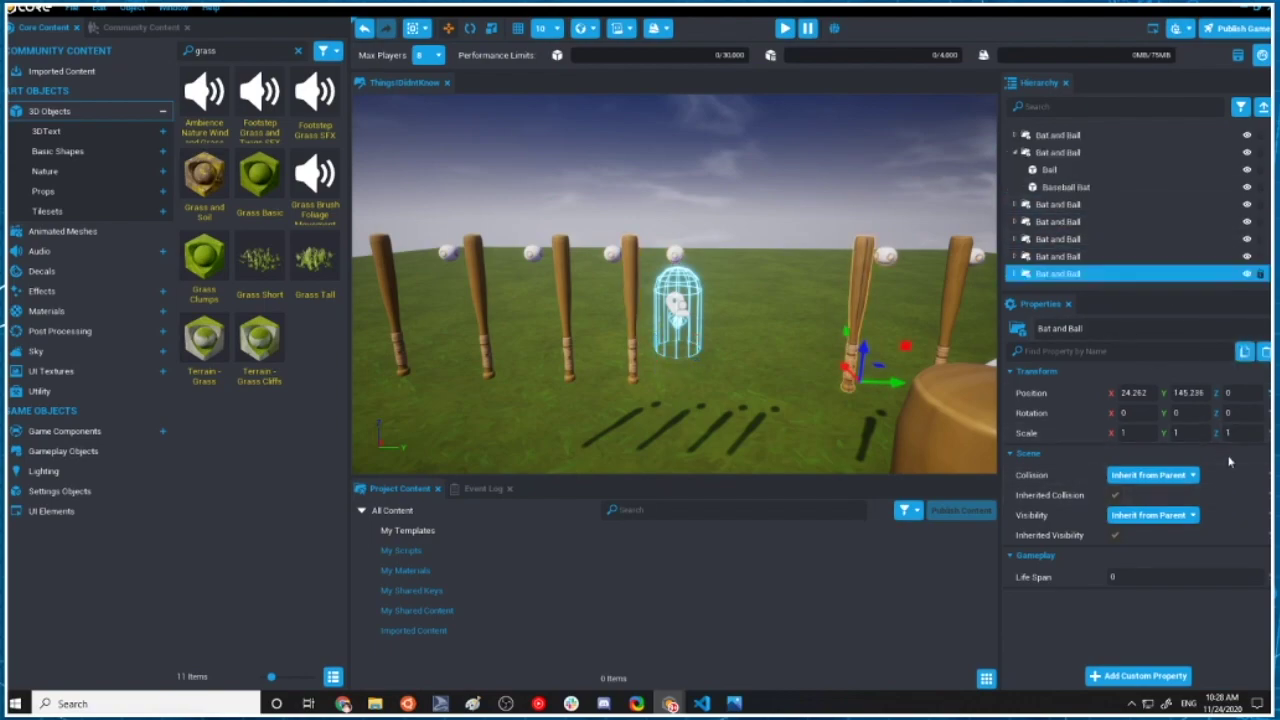
pyautogui.click(1264, 352)
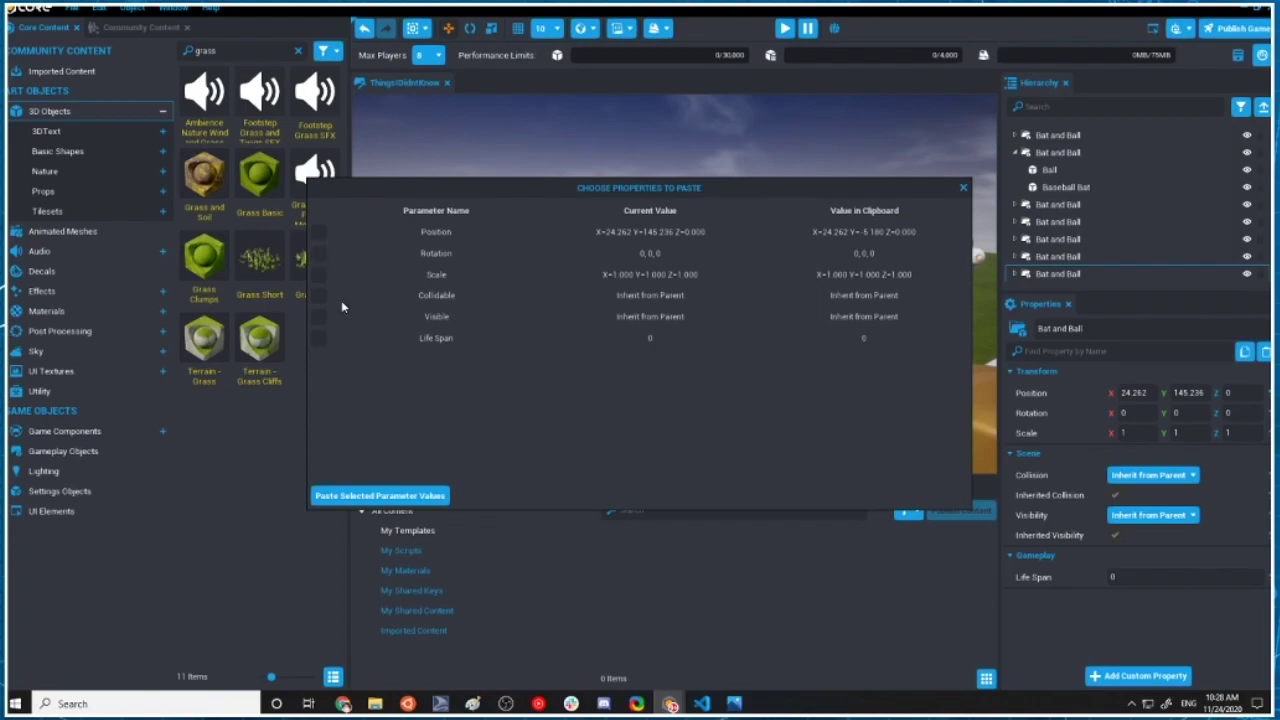
pyautogui.click(380, 495)
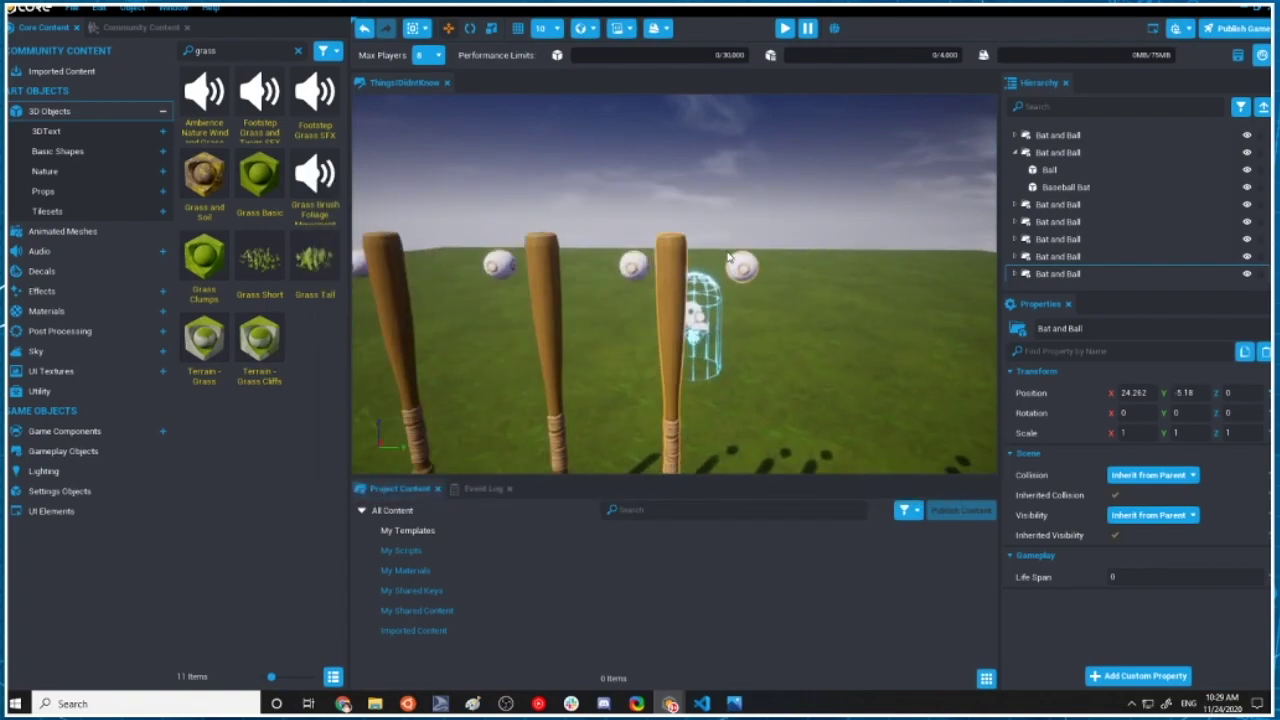
# Delete the collapsed Bat and Ball group directly below the first one in the Baseball Equipment folder.
pyautogui.scroll(5, 1031, 243)
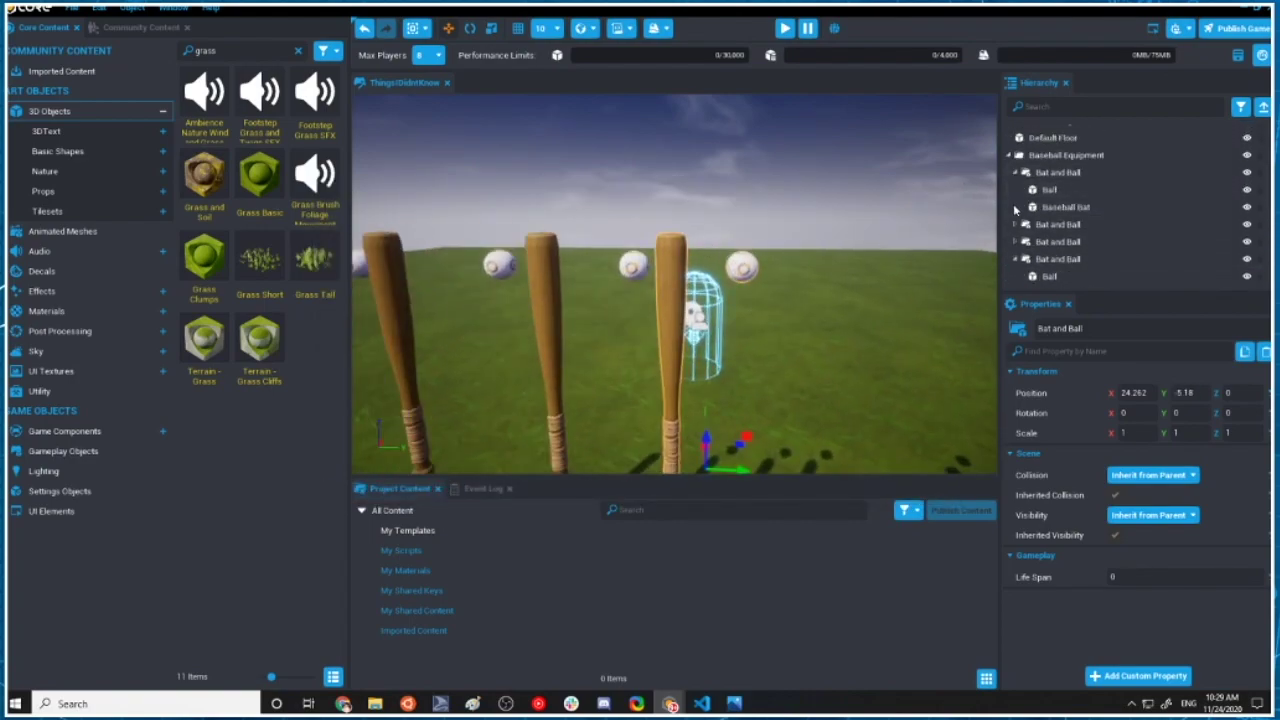
pyautogui.click(1037, 225)
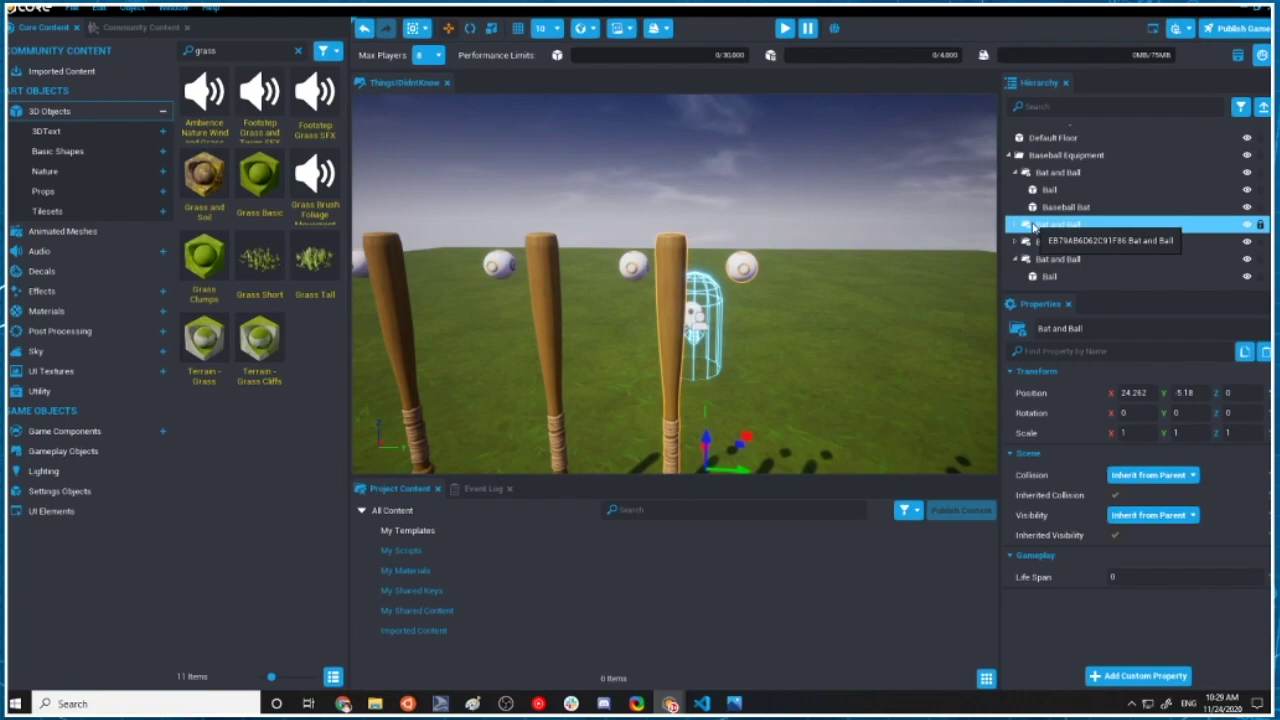
pyautogui.press('Delete')
pyautogui.scroll(-3, 754, 174)
pyautogui.moveTo(754, 174); pyautogui.dragTo(632, 326, button='right')
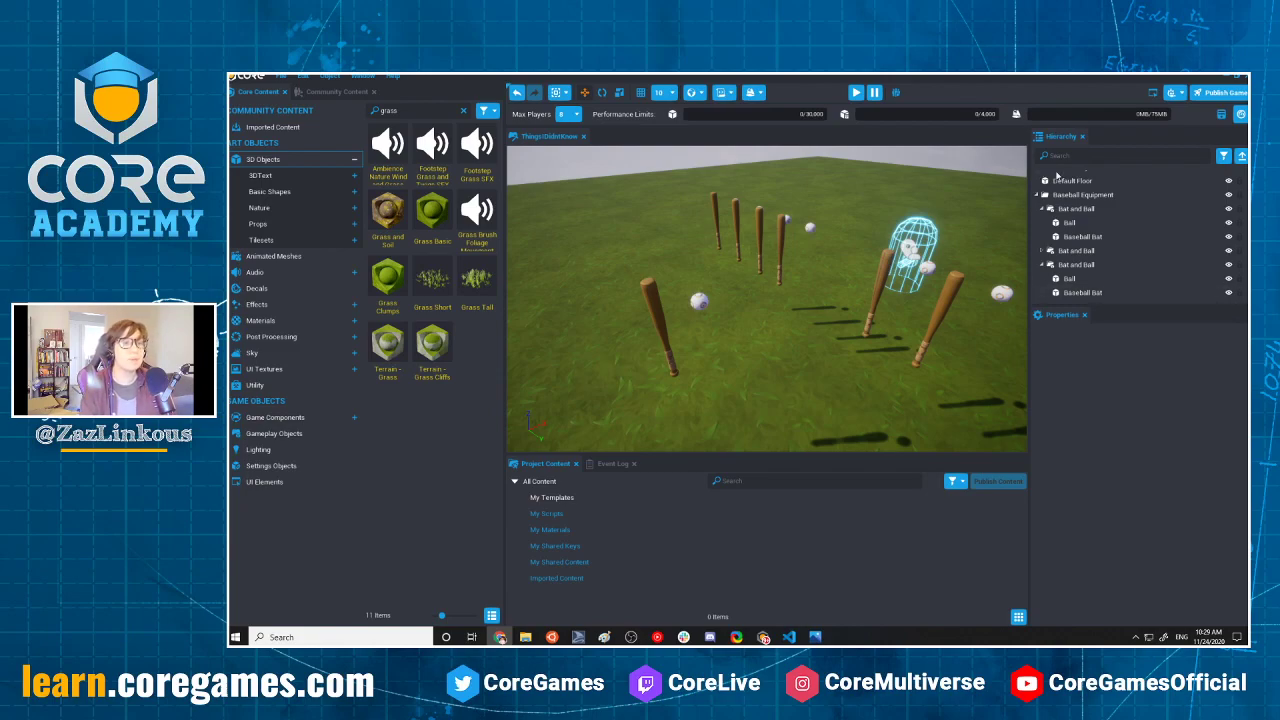
# Delete all the other Bat and Ball groups in Baseball Equipment, keeping only the first one.
pyautogui.click(1079, 251)
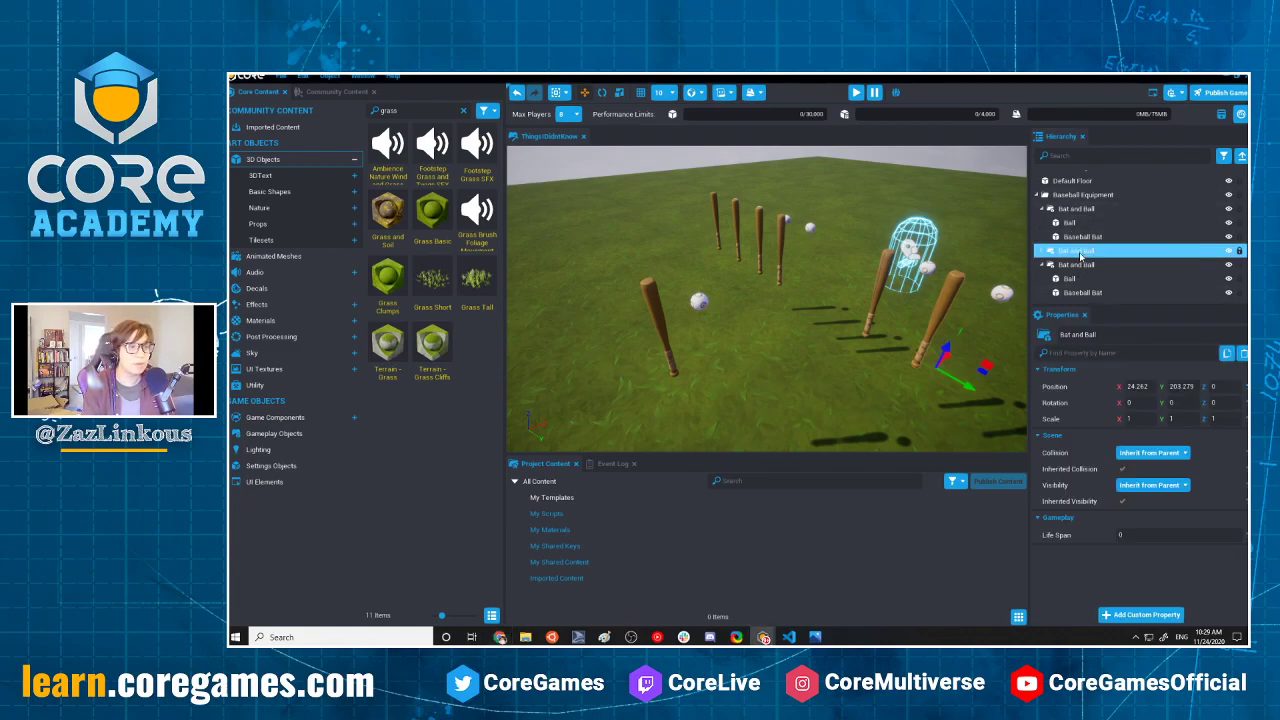
pyautogui.scroll(-4, 1080, 257)
pyautogui.keyDown('shift'); pyautogui.click(1084, 295); pyautogui.keyUp('shift')
pyautogui.scroll(3, 1077, 226)
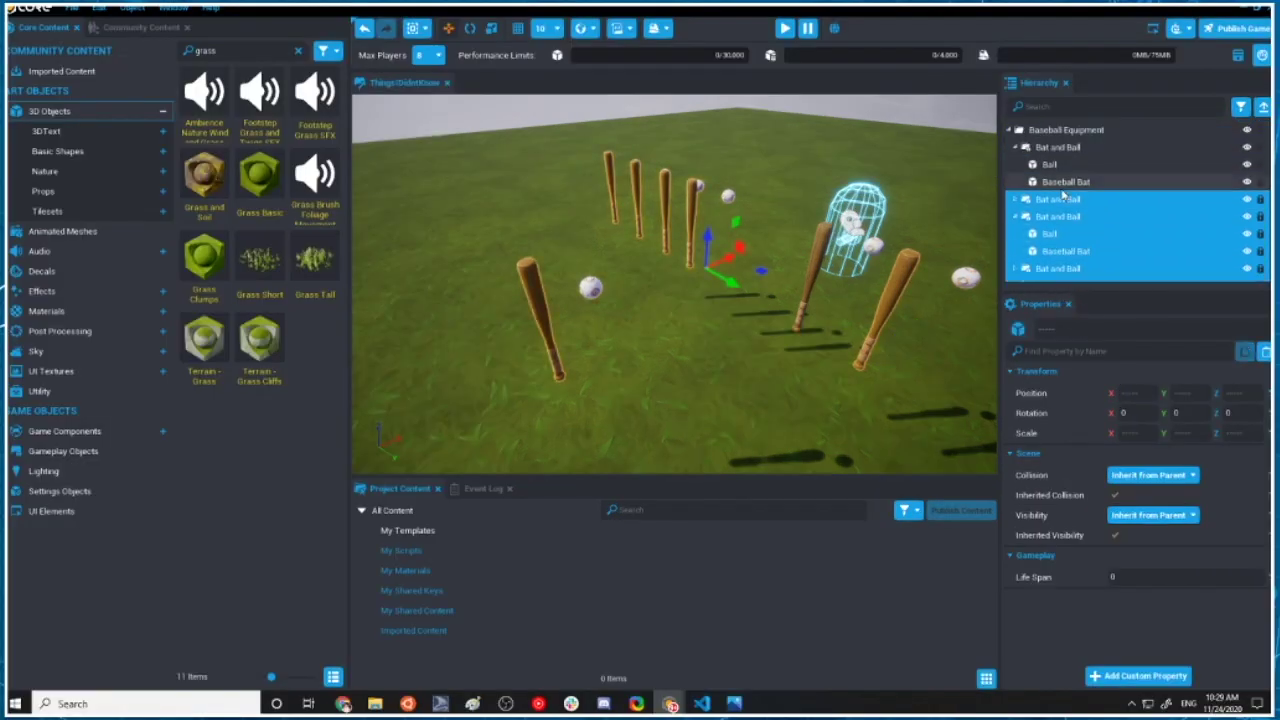
pyautogui.press('Delete')
pyautogui.moveTo(918, 213); pyautogui.dragTo(1030, 208, button='right')
# Collapse the remaining Bat and Ball group and create a new template from it, keeping the name Bat and Ball.
pyautogui.click(1060, 221)
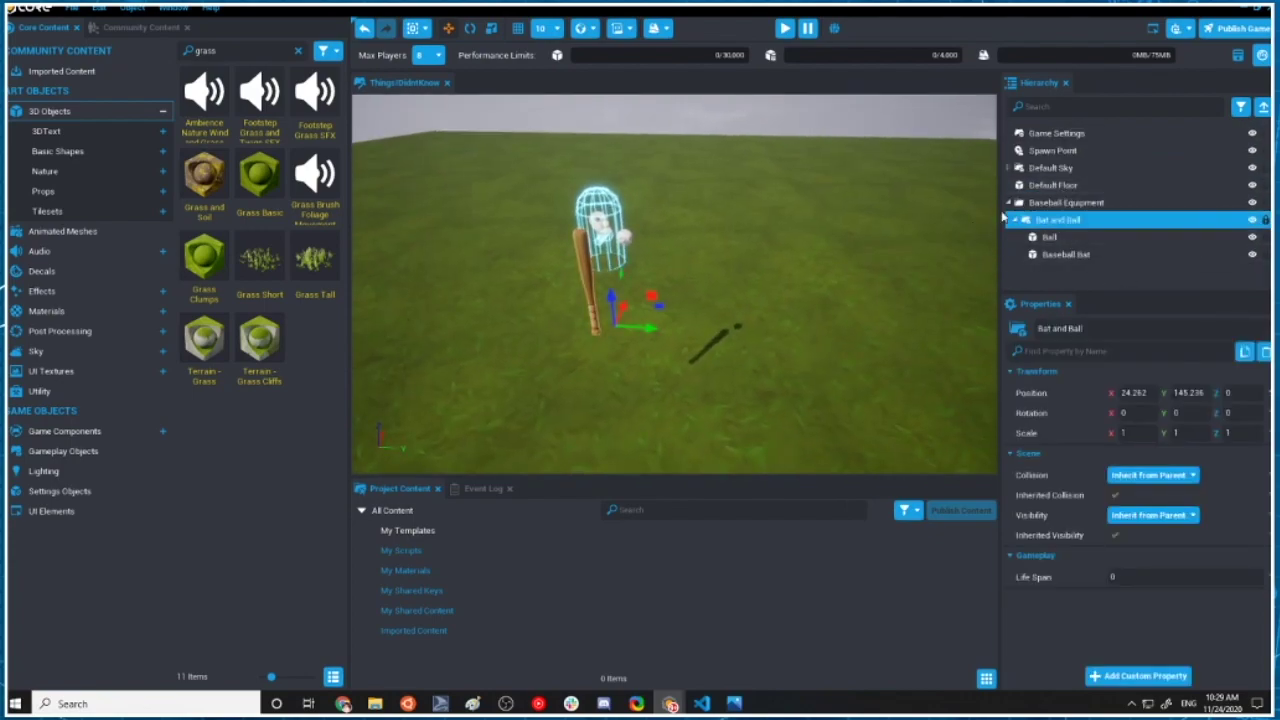
pyautogui.click(1016, 220)
pyautogui.rightClick(1043, 228)
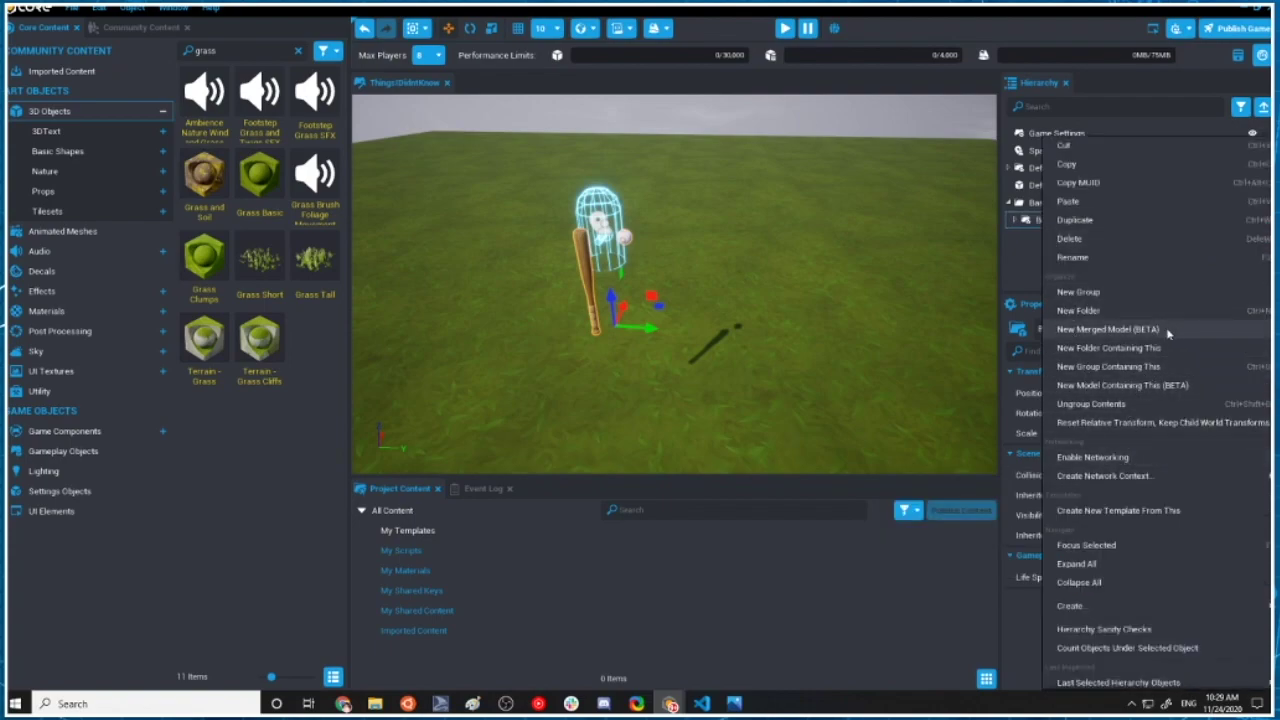
pyautogui.scroll(3, 790, 333)
pyautogui.moveTo(790, 332); pyautogui.dragTo(801, 337, button='right')
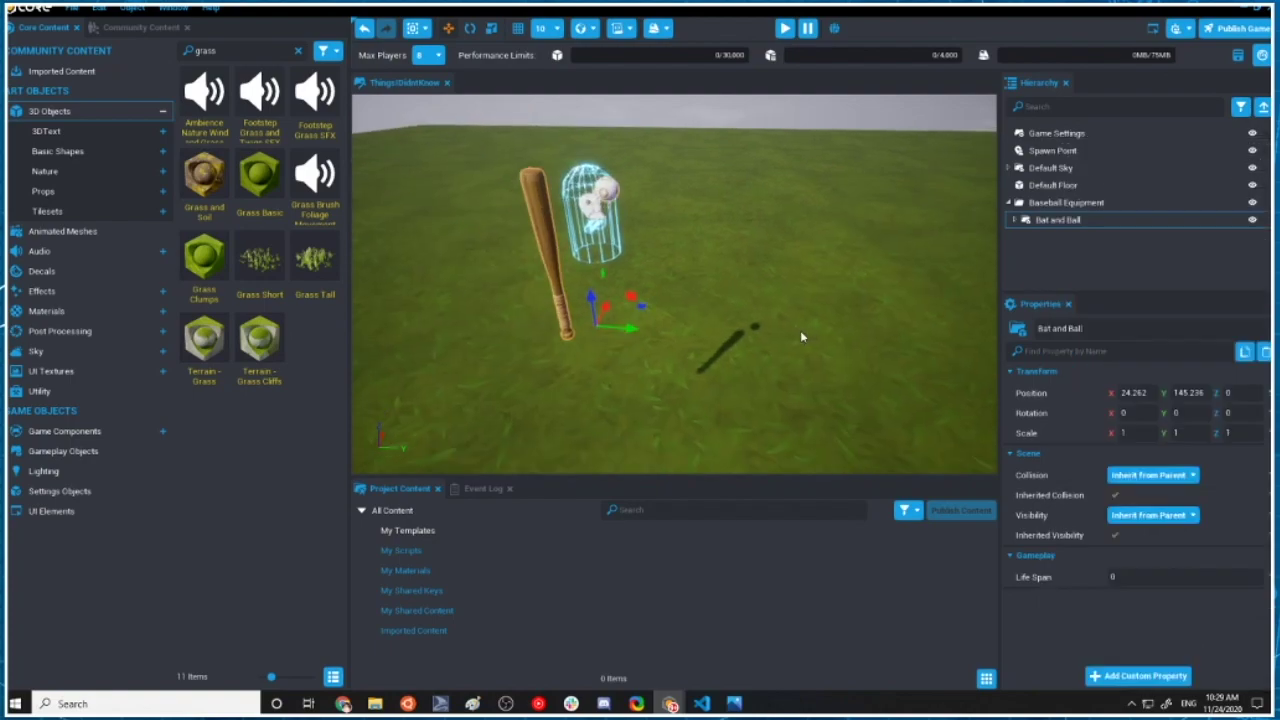
pyautogui.rightClick(1047, 220)
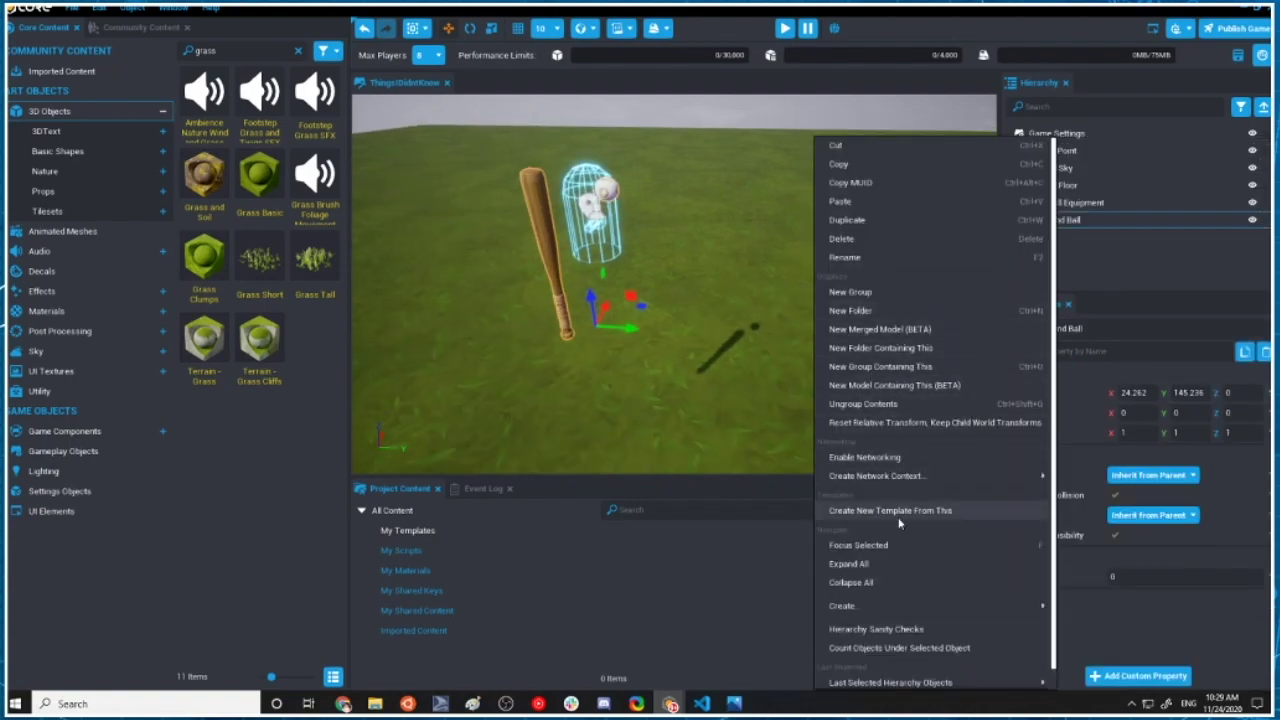
pyautogui.click(870, 510)
pyautogui.press('Return')
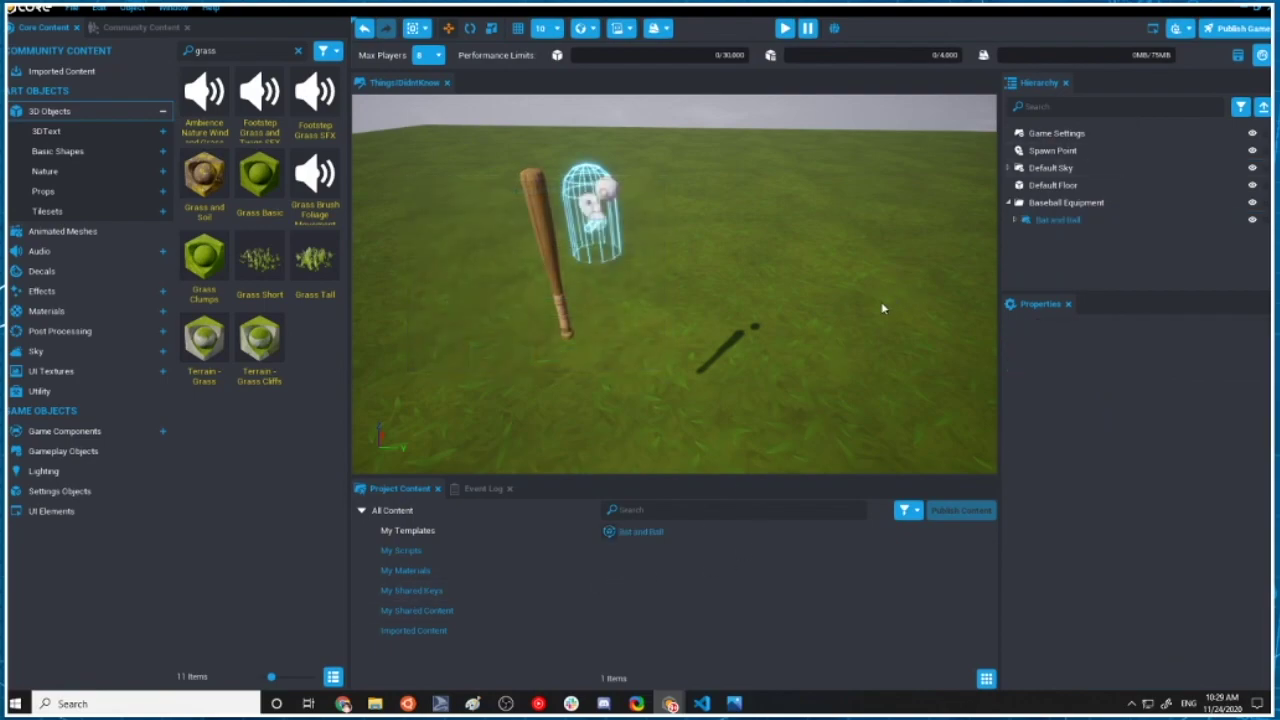
# Place two instances of the Bat and Ball template on the grass at separate spots near the original group.
pyautogui.moveTo(640, 543); pyautogui.dragTo(705, 335)
pyautogui.moveTo(634, 535); pyautogui.dragTo(474, 376)
pyautogui.moveTo(640, 352); pyautogui.dragTo(686, 288, button='middle')
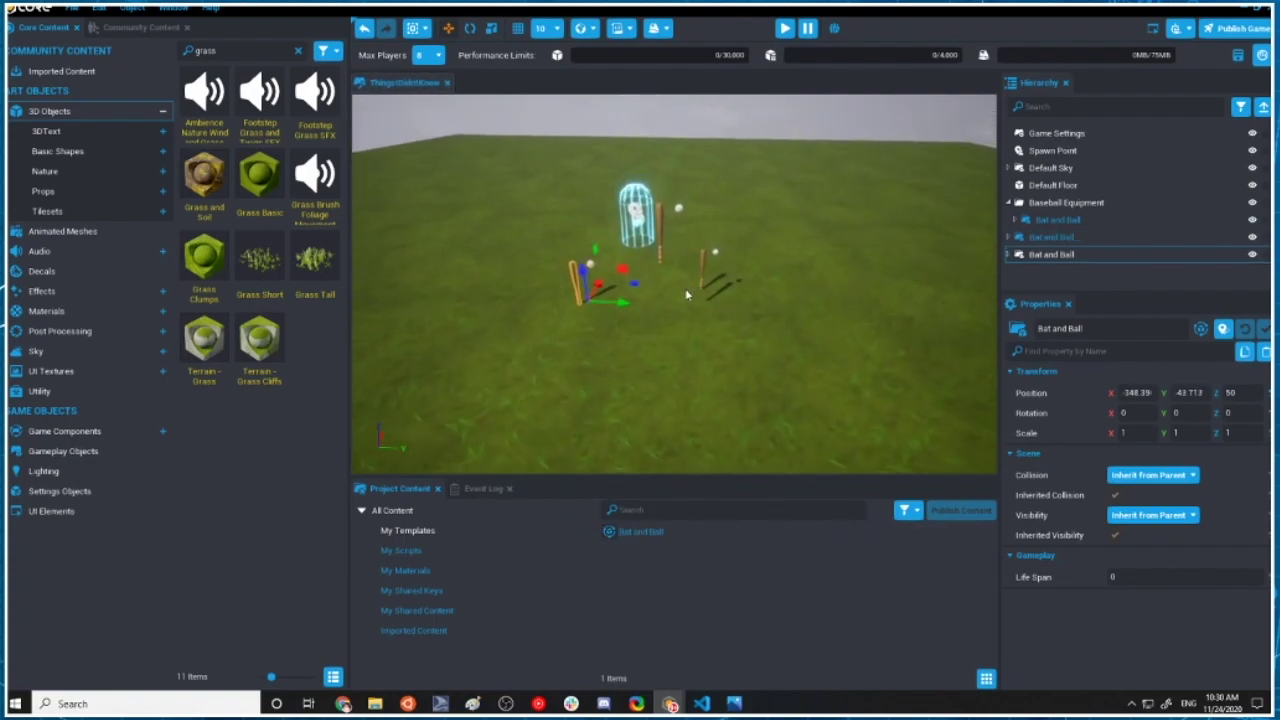
pyautogui.scroll(3, 686, 289)
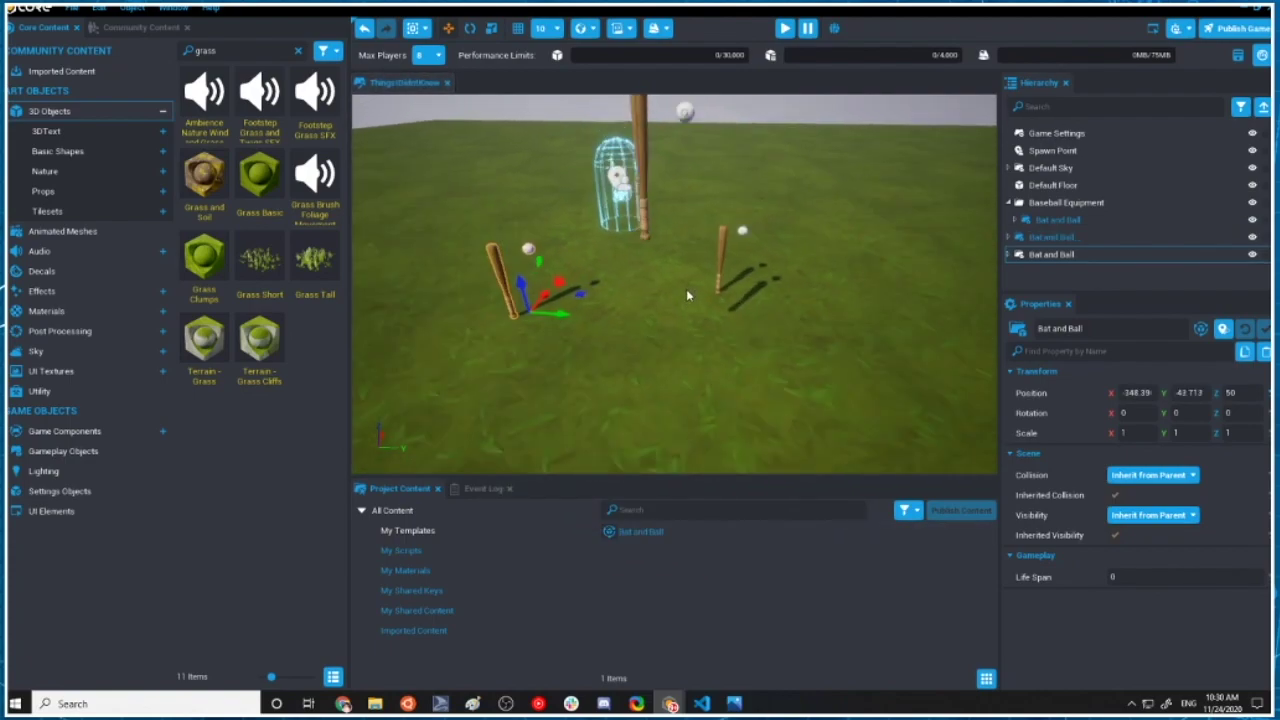
pyautogui.moveTo(686, 290); pyautogui.dragTo(738, 155, button='right')
pyautogui.scroll(-2, 709, 280)
# Lower the original Bat and Ball group in the Baseball Equipment folder to a Z position of about -110.65.
pyautogui.click(1050, 218)
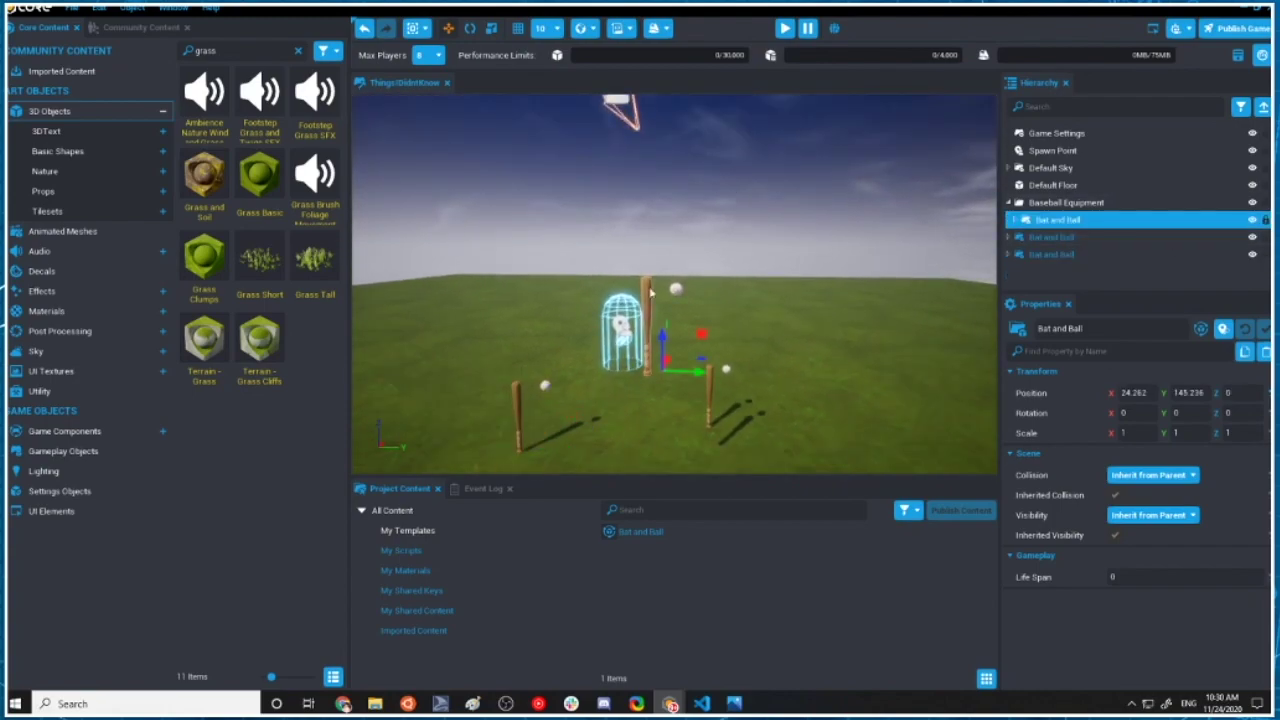
pyautogui.moveTo(664, 335); pyautogui.dragTo(661, 428)
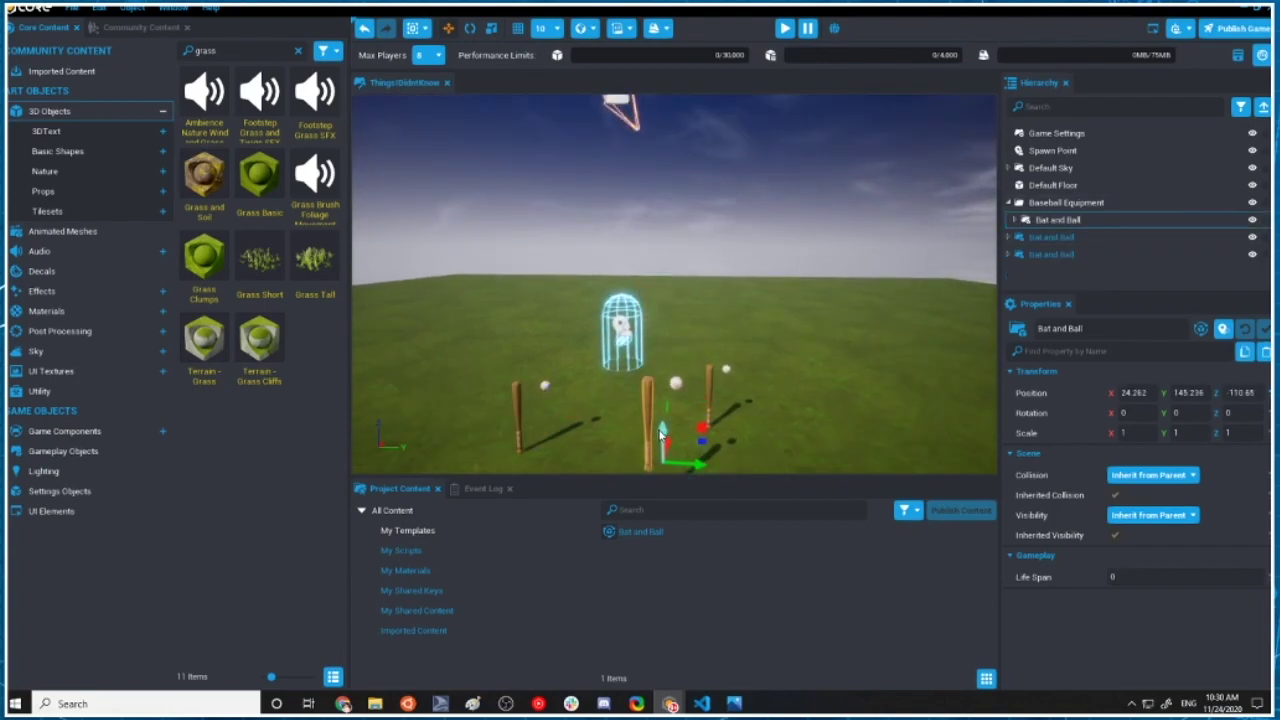
pyautogui.moveTo(676, 379); pyautogui.dragTo(697, 301, button='middle')
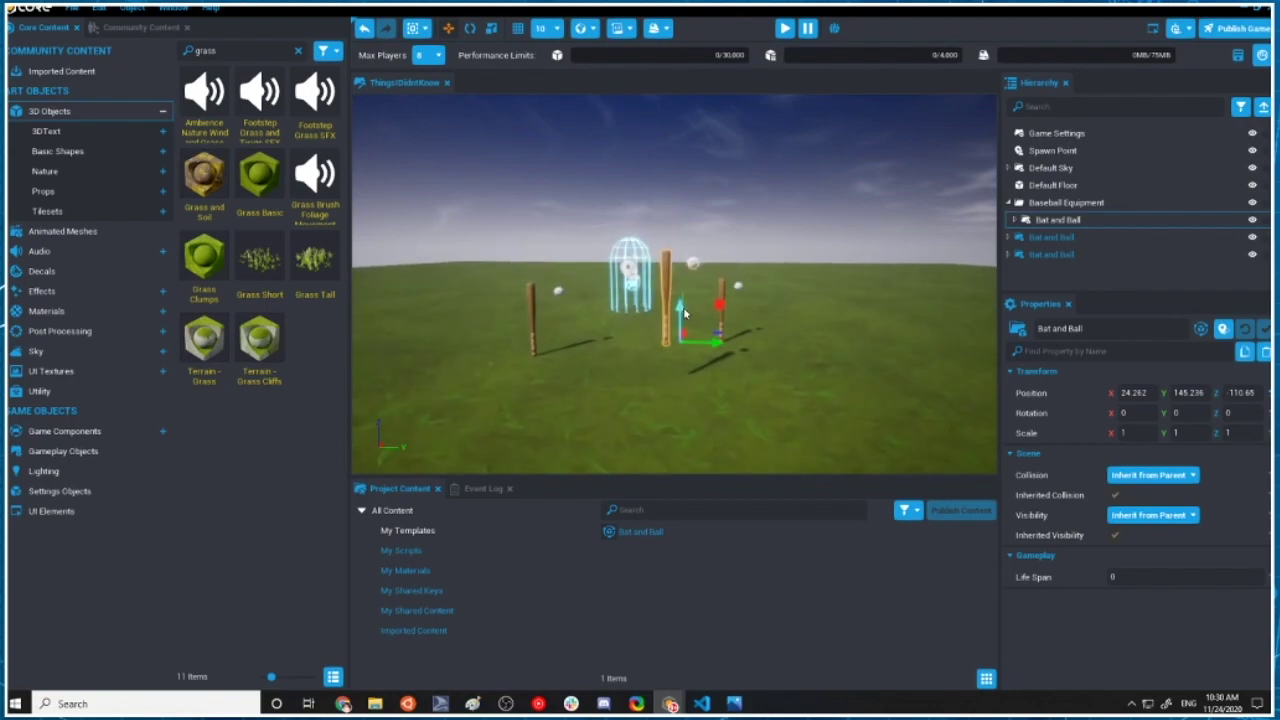
# Lower the original Bat and Ball group in Baseball Equipment to a Z position of about -159.36.
pyautogui.moveTo(685, 313); pyautogui.dragTo(684, 356)
pyautogui.scroll(8, 678, 340)
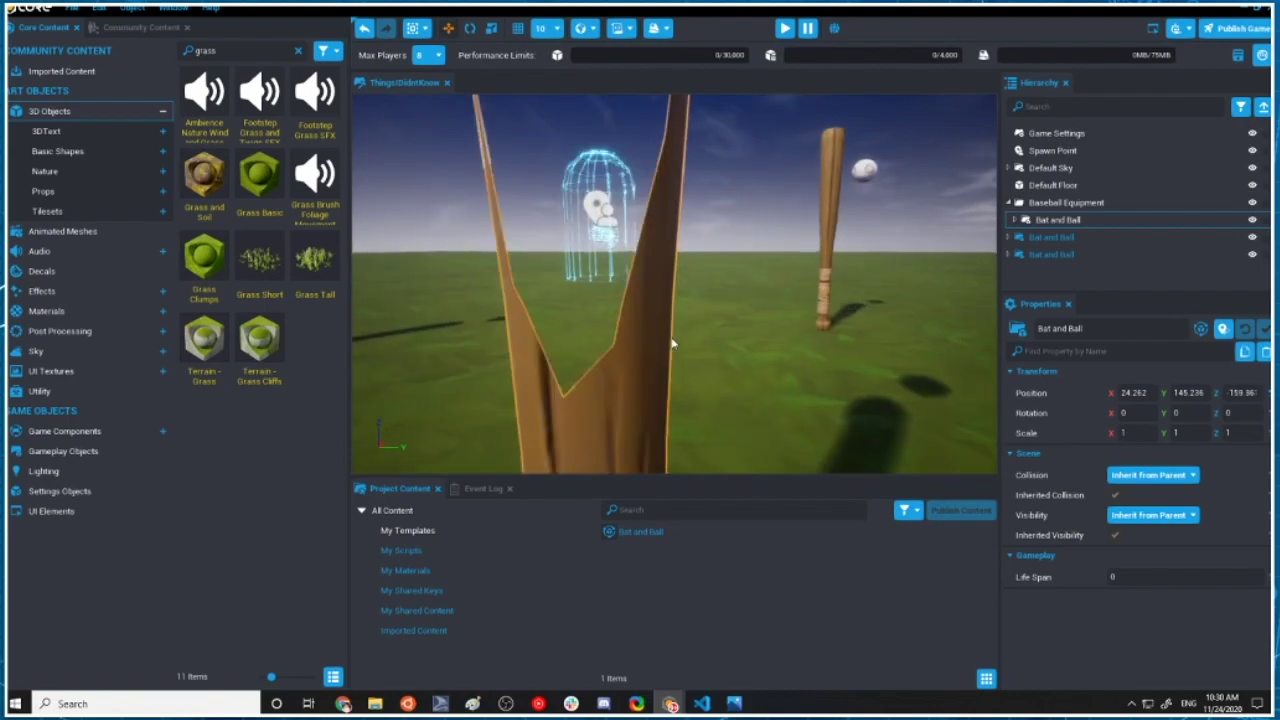
pyautogui.moveTo(671, 338); pyautogui.dragTo(674, 312, button='middle')
# Change the Detail 1 material of the original group's baseball bat to Fabric Burlap Old 01.
pyautogui.click(696, 246)
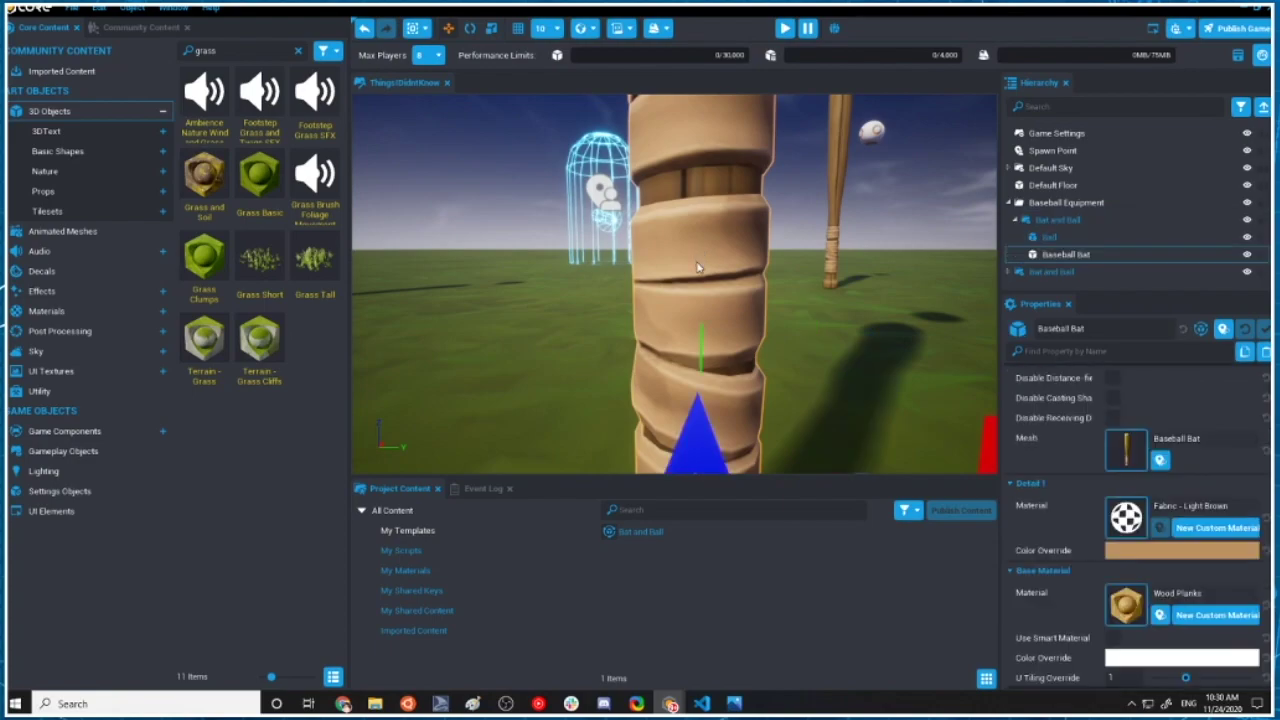
pyautogui.scroll(-8, 698, 265)
pyautogui.scroll(-3, 1192, 588)
pyautogui.scroll(1, 1180, 530)
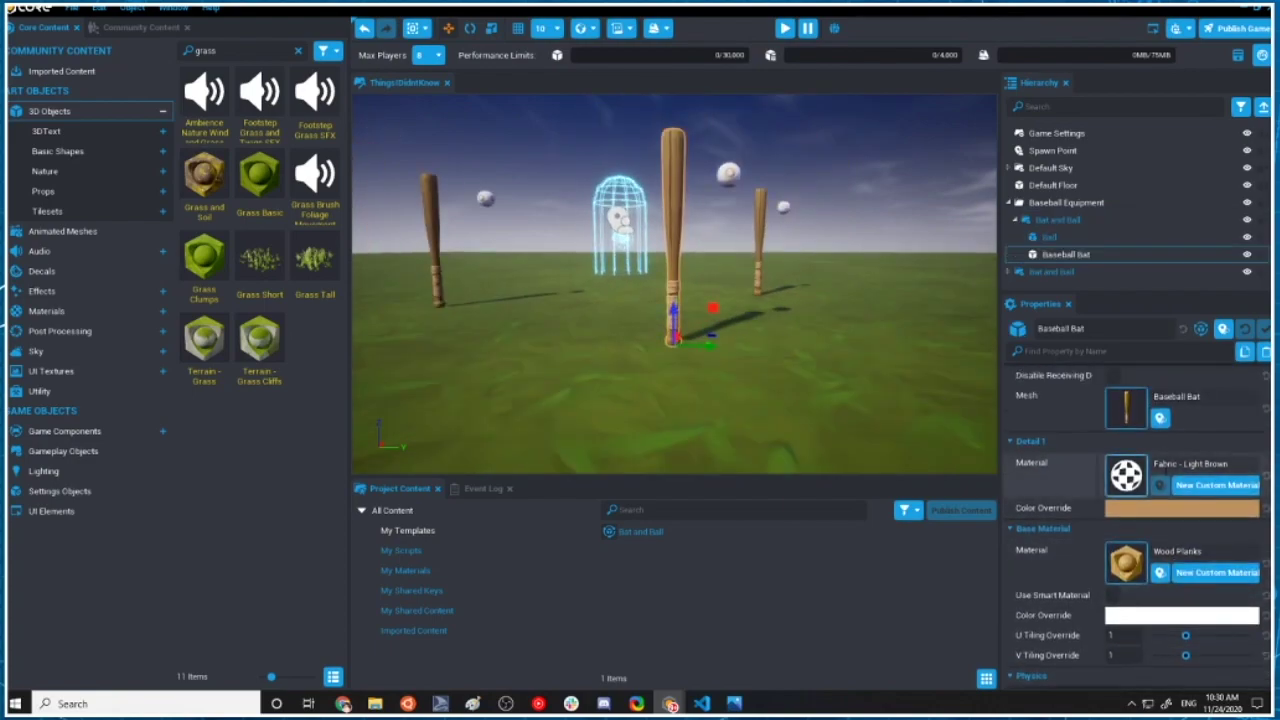
pyautogui.click(1126, 476)
pyautogui.write('bur')
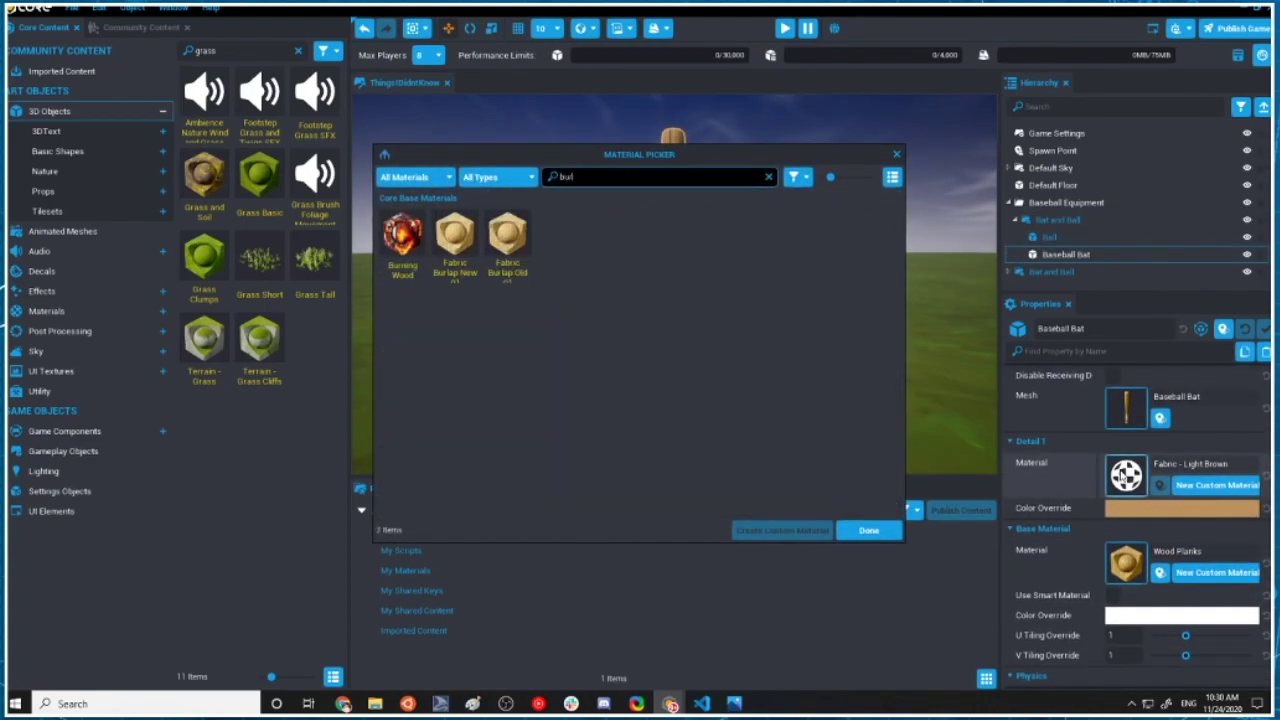
pyautogui.click(510, 243)
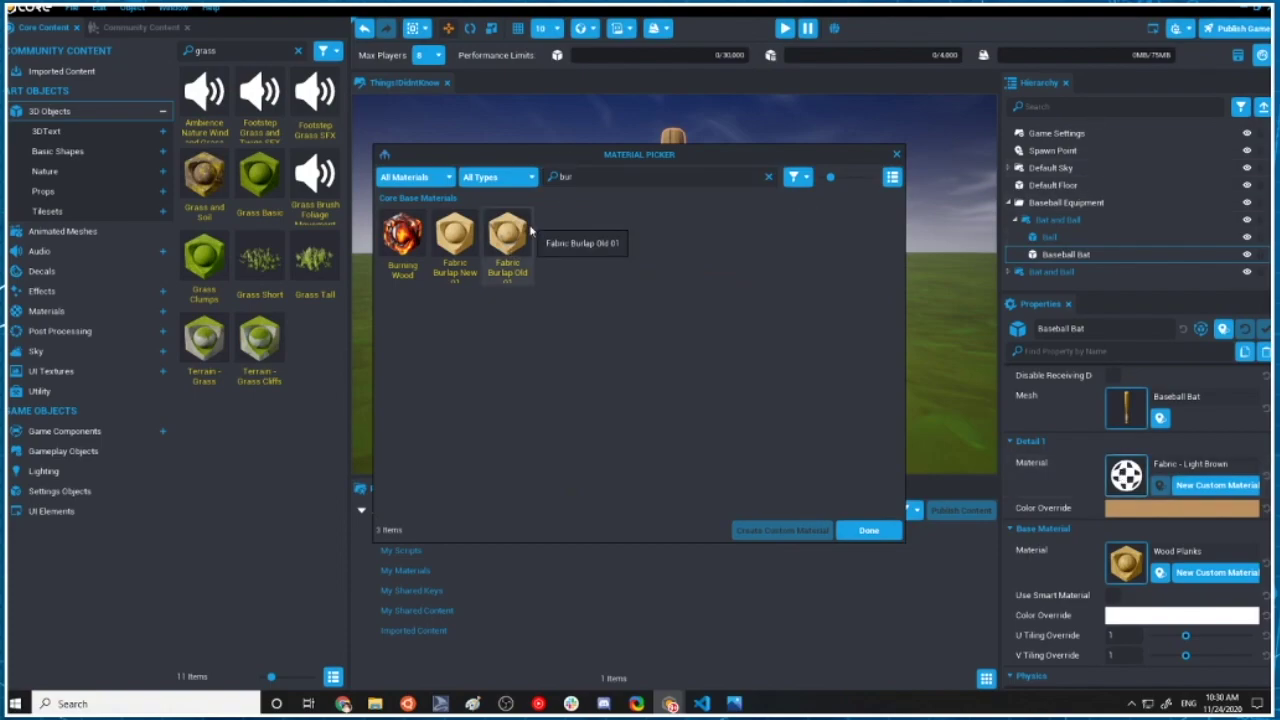
pyautogui.click(869, 530)
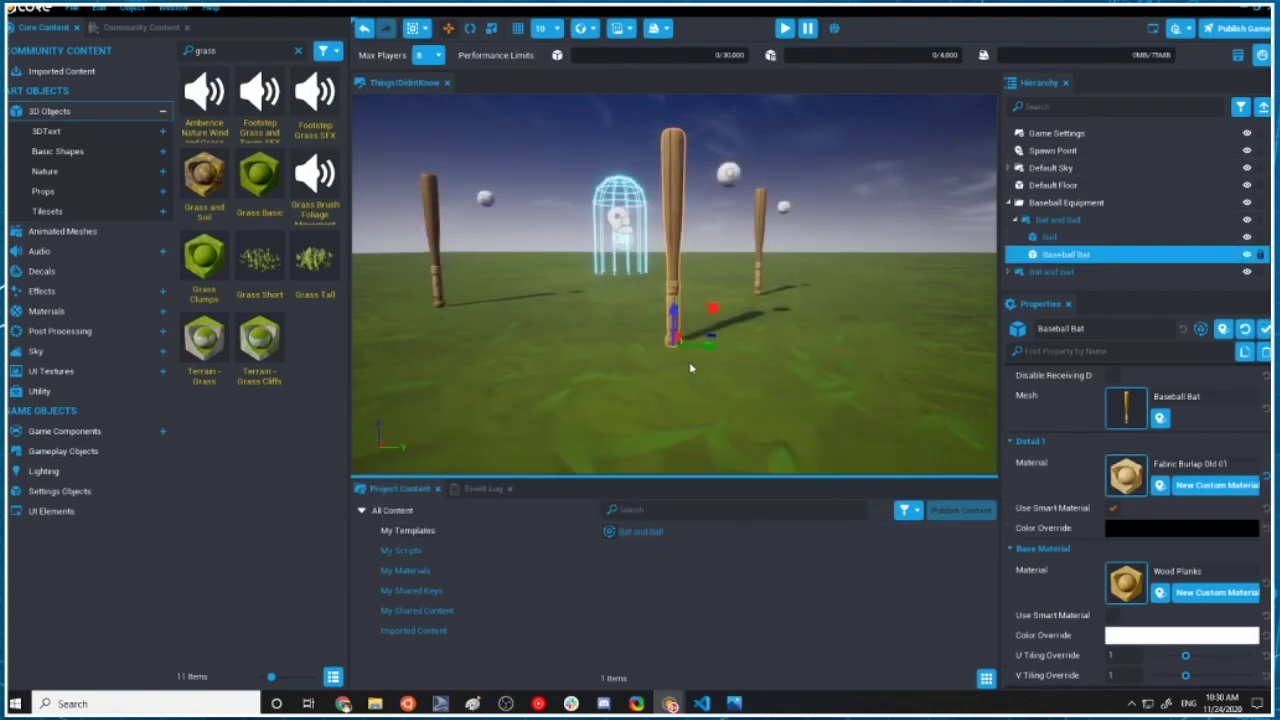
# Turn off Use Smart Material for the baseball bat's Detail 1 material.
pyautogui.scroll(5, 688, 338)
pyautogui.scroll(-5, 695, 338)
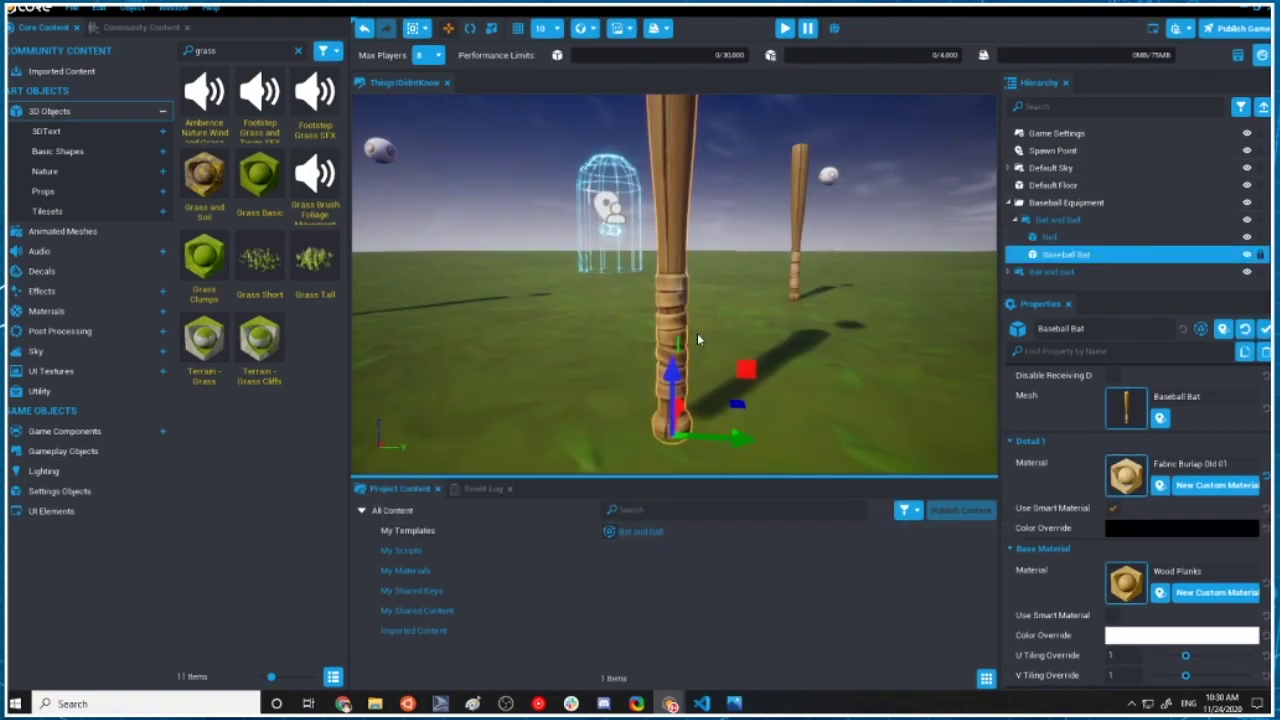
pyautogui.click(1115, 511)
pyautogui.scroll(6, 540, 300)
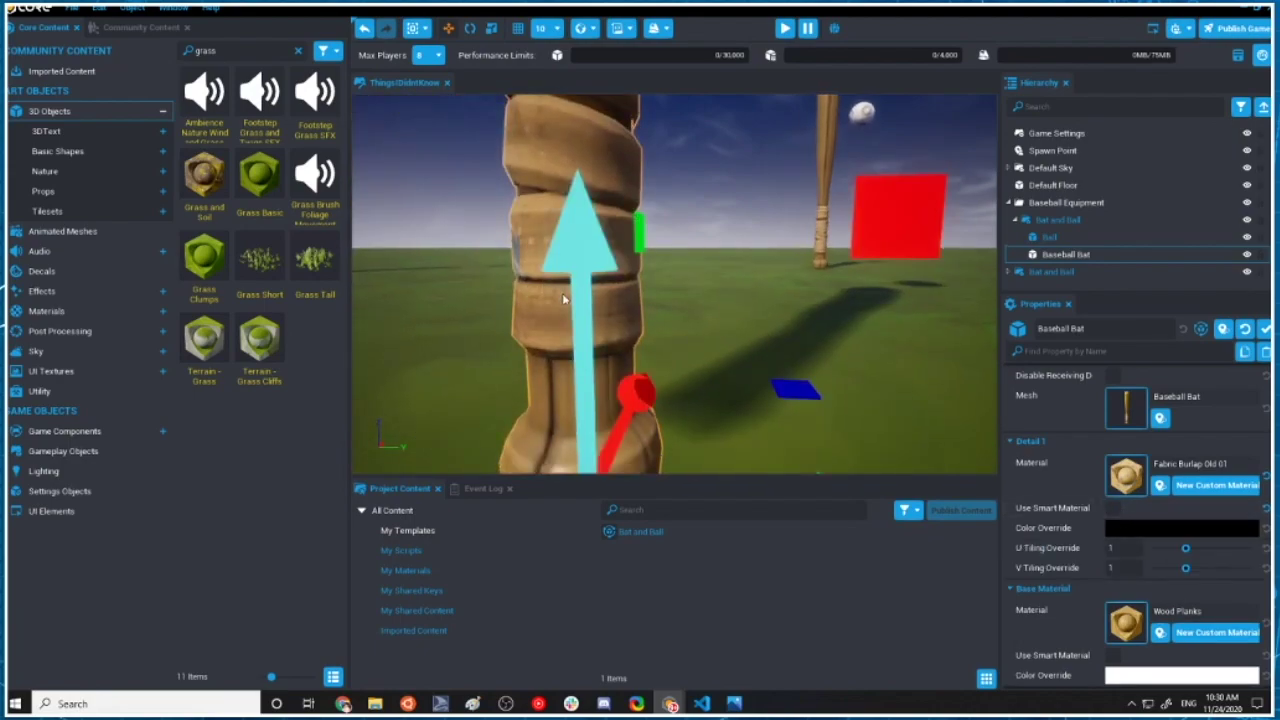
pyautogui.scroll(-6, 563, 320)
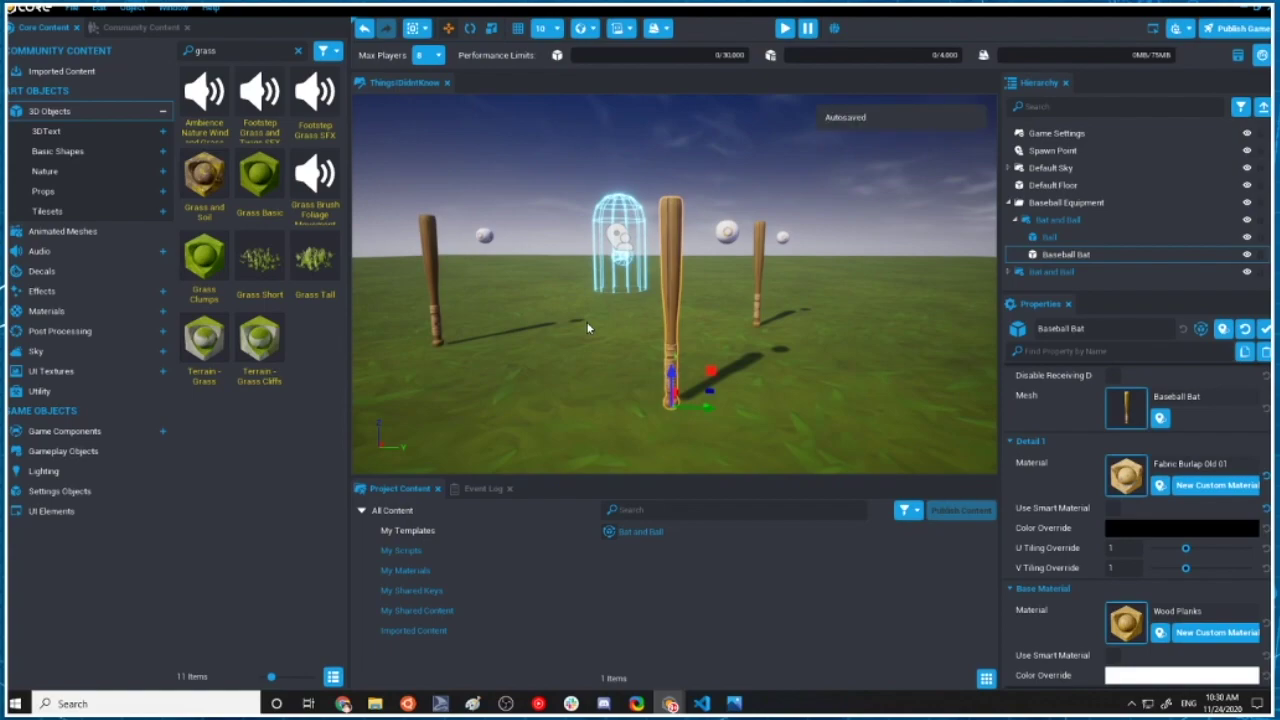
pyautogui.scroll(4, 657, 366)
pyautogui.scroll(-2, 655, 380)
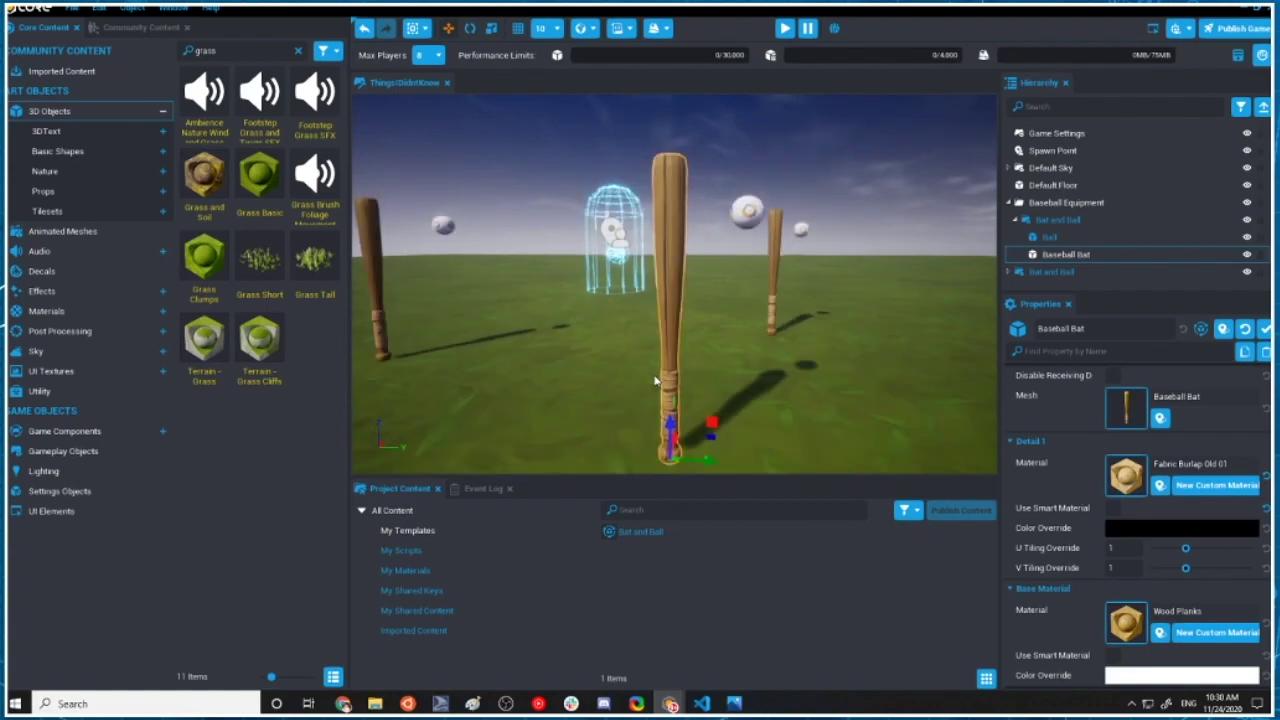
# Update the Bat and Ball template from the edited group in the Baseball Equipment folder.
pyautogui.scroll(-2, 655, 380)
pyautogui.rightClick(1038, 220)
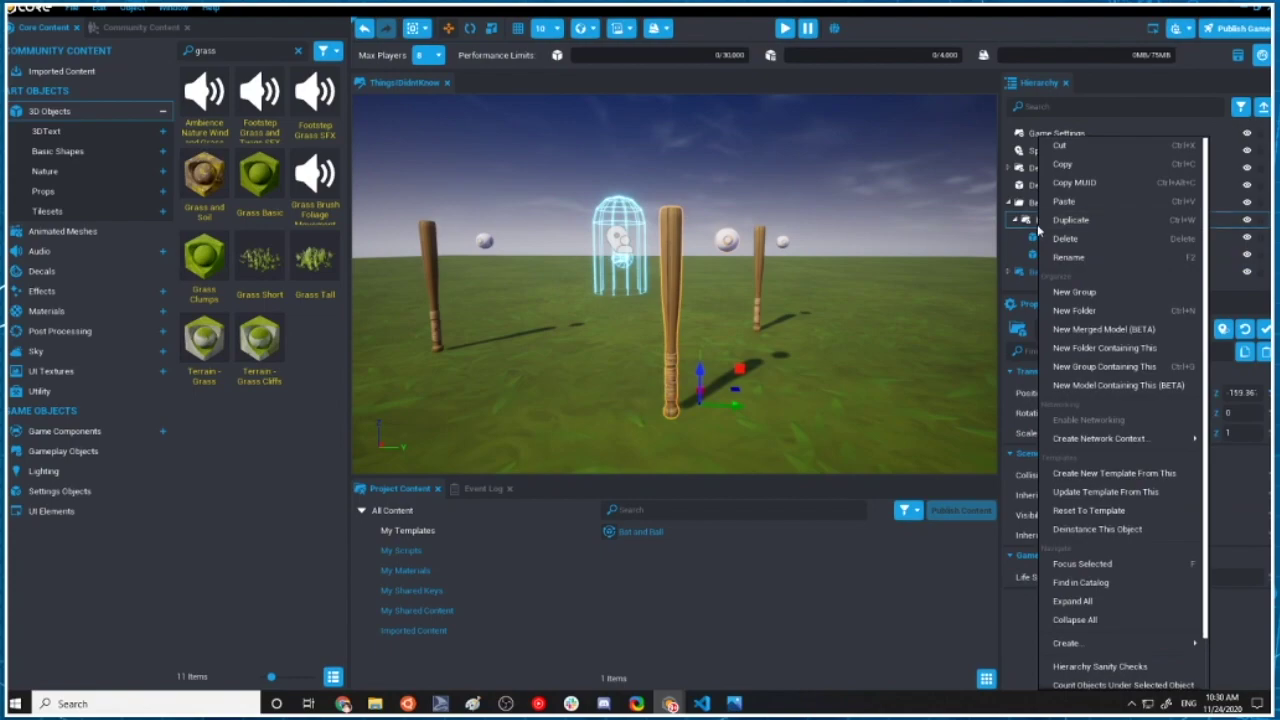
pyautogui.click(1098, 492)
# Examine the edited Bat and Ball group and the other template instances on the grass from above and from the side.
pyautogui.moveTo(749, 190); pyautogui.dragTo(749, 330, button='right')
pyautogui.press('w')
pyautogui.press('d')
pyautogui.press('a')
pyautogui.moveTo(708, 241); pyautogui.dragTo(735, 210, button='right')
pyautogui.press('s')
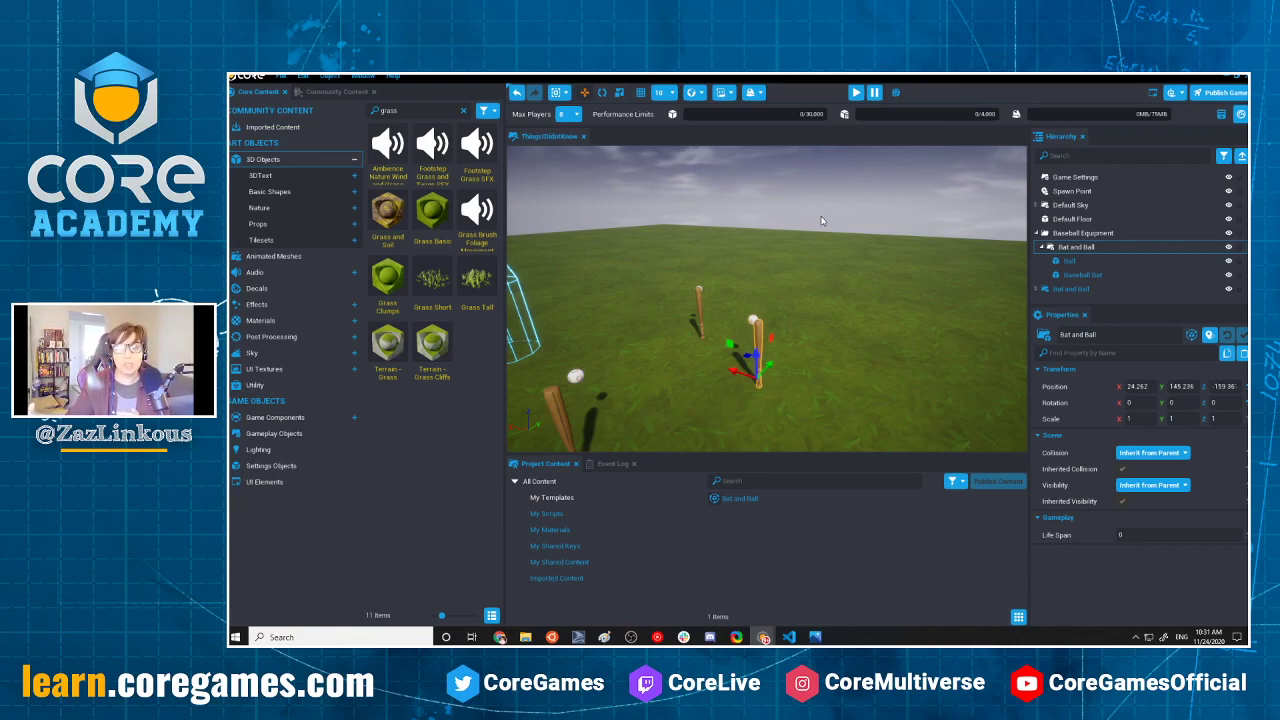
pyautogui.scroll(1, 822, 220)
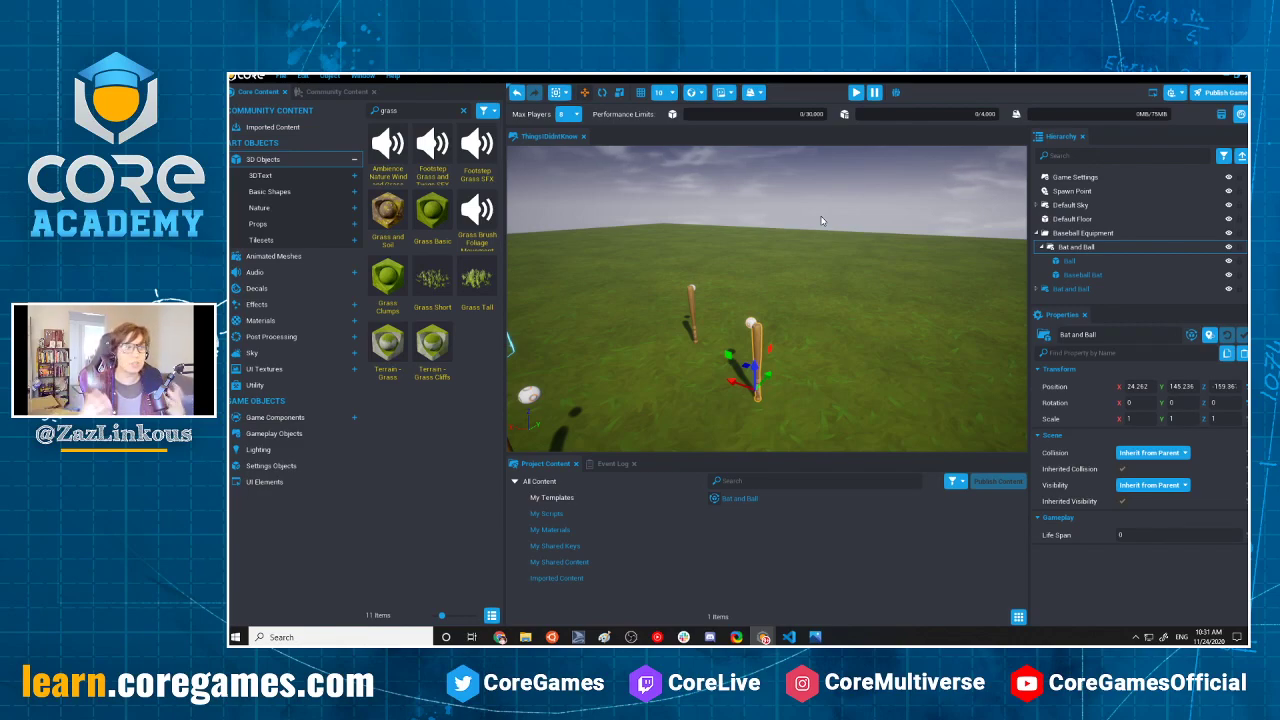
pyautogui.scroll(-3, 790, 270)
pyautogui.scroll(1, 717, 391)
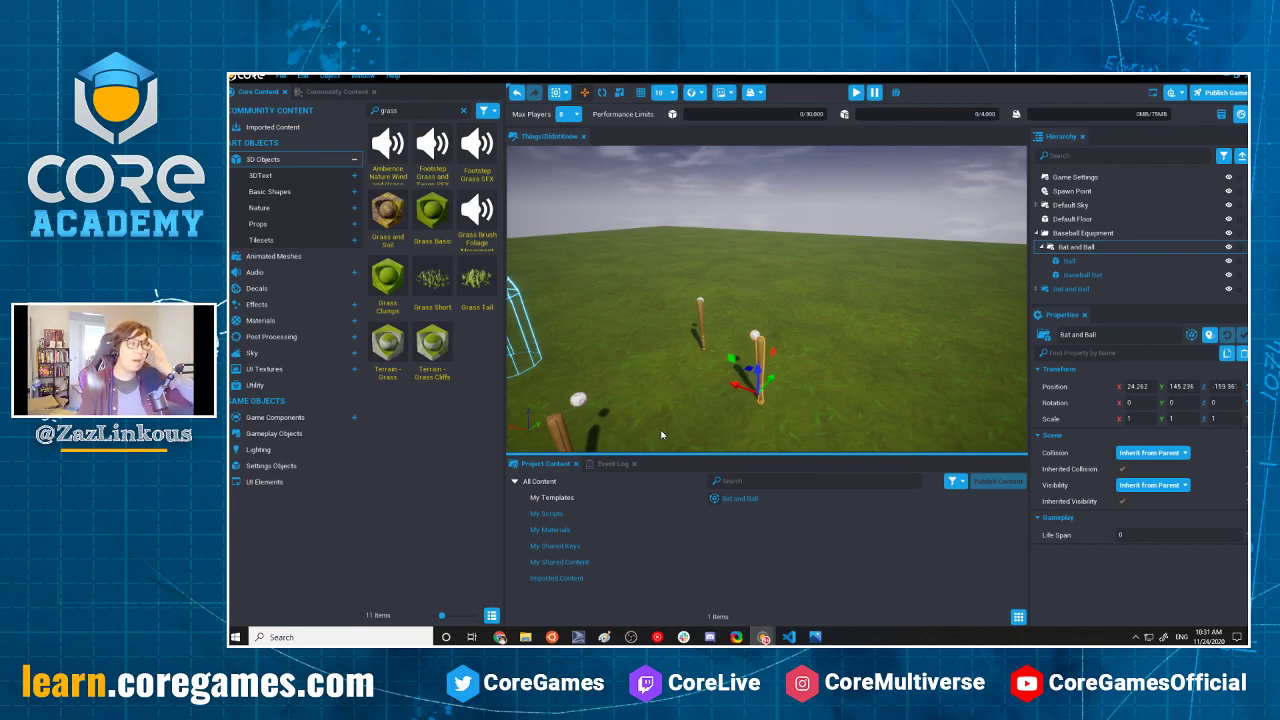
# Change the base material of the ball in the original Bat and Ball group to Fabric Burlap Old 01.
pyautogui.press('w')
pyautogui.moveTo(715, 342); pyautogui.dragTo(776, 362, button='right')
pyautogui.click(684, 362)
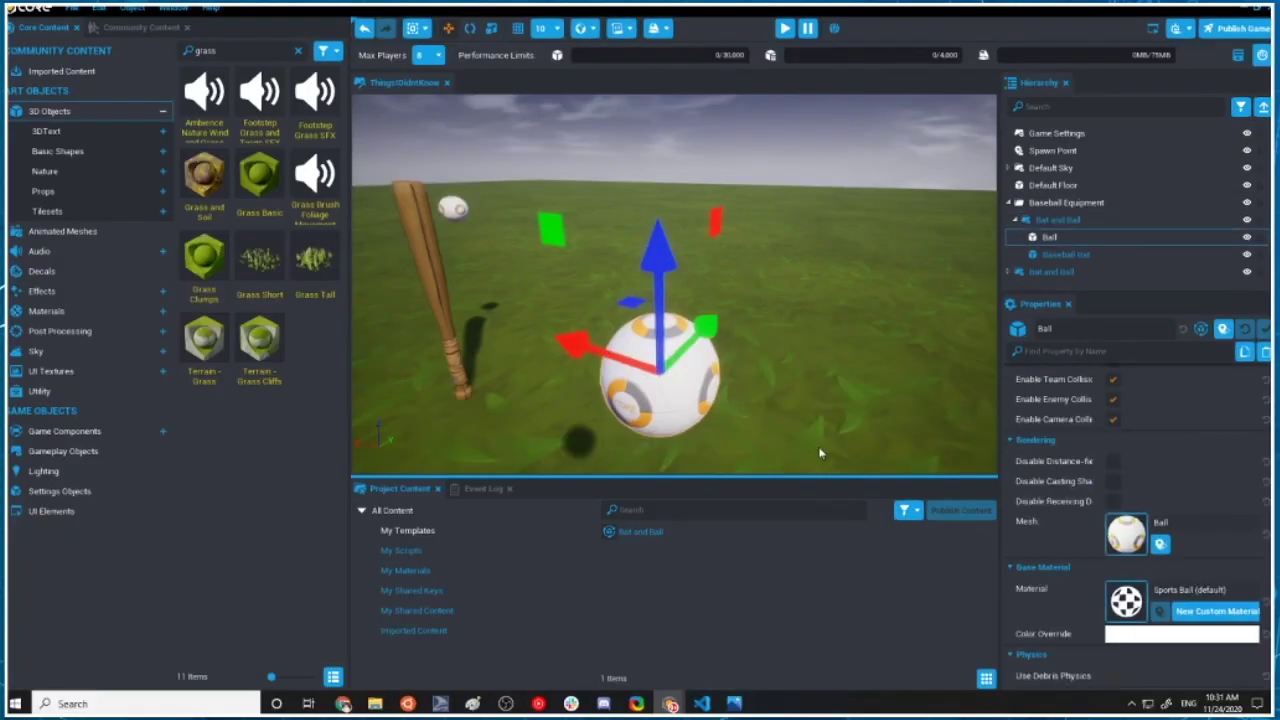
pyautogui.click(1118, 608)
pyautogui.write('bi')
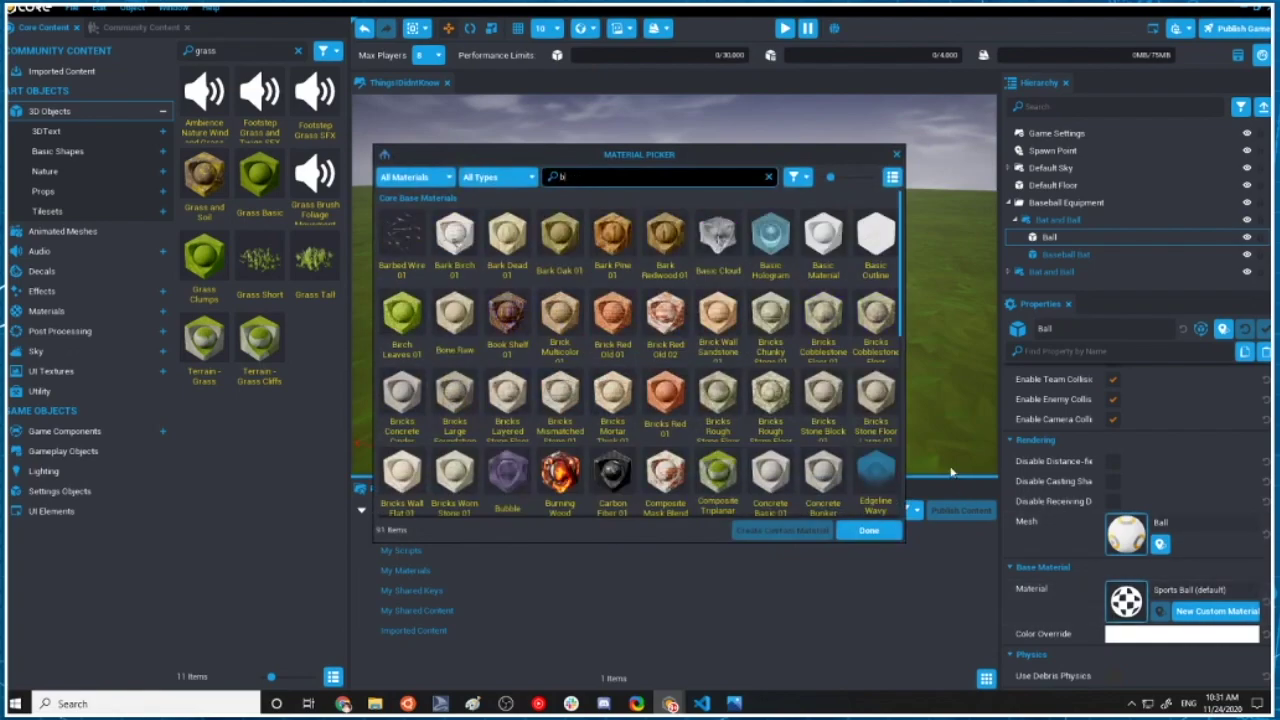
pyautogui.write('al')
pyautogui.press('BackSpace')
pyautogui.press('BackSpace')
pyautogui.press('BackSpace')
pyautogui.write('burl')
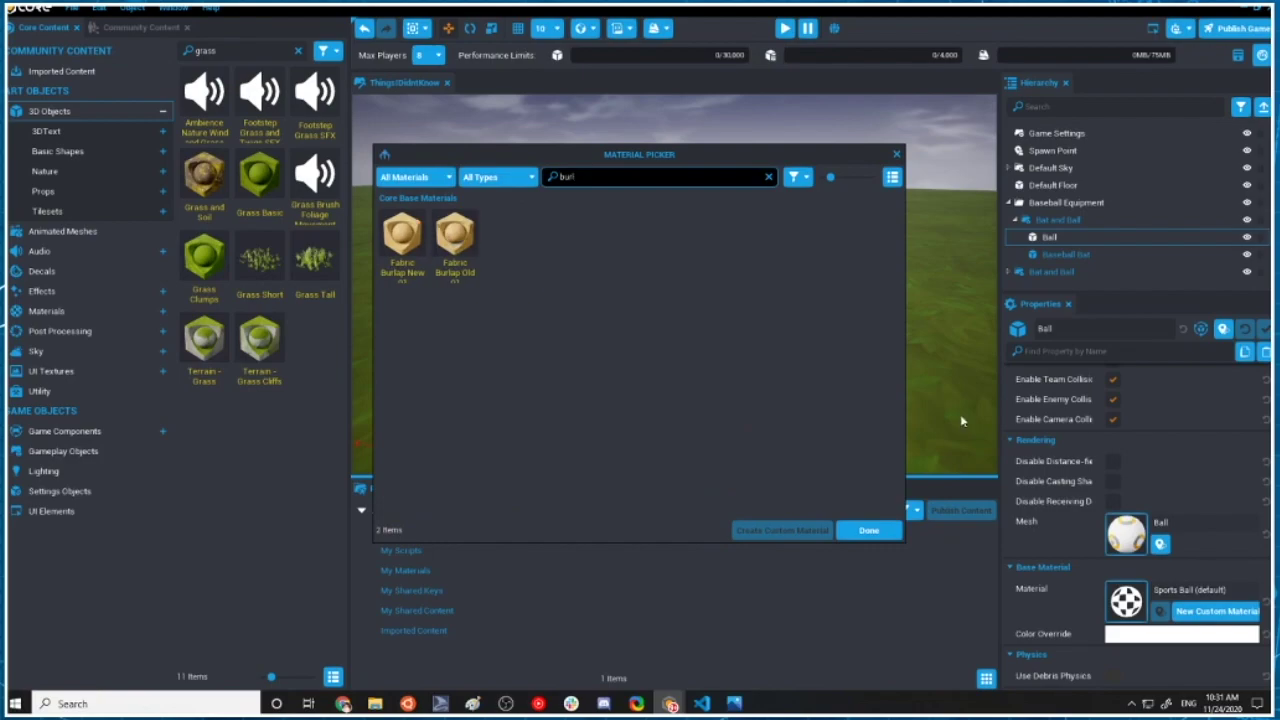
pyautogui.click(456, 262)
pyautogui.click(868, 530)
pyautogui.moveTo(847, 355); pyautogui.dragTo(845, 246, button='right')
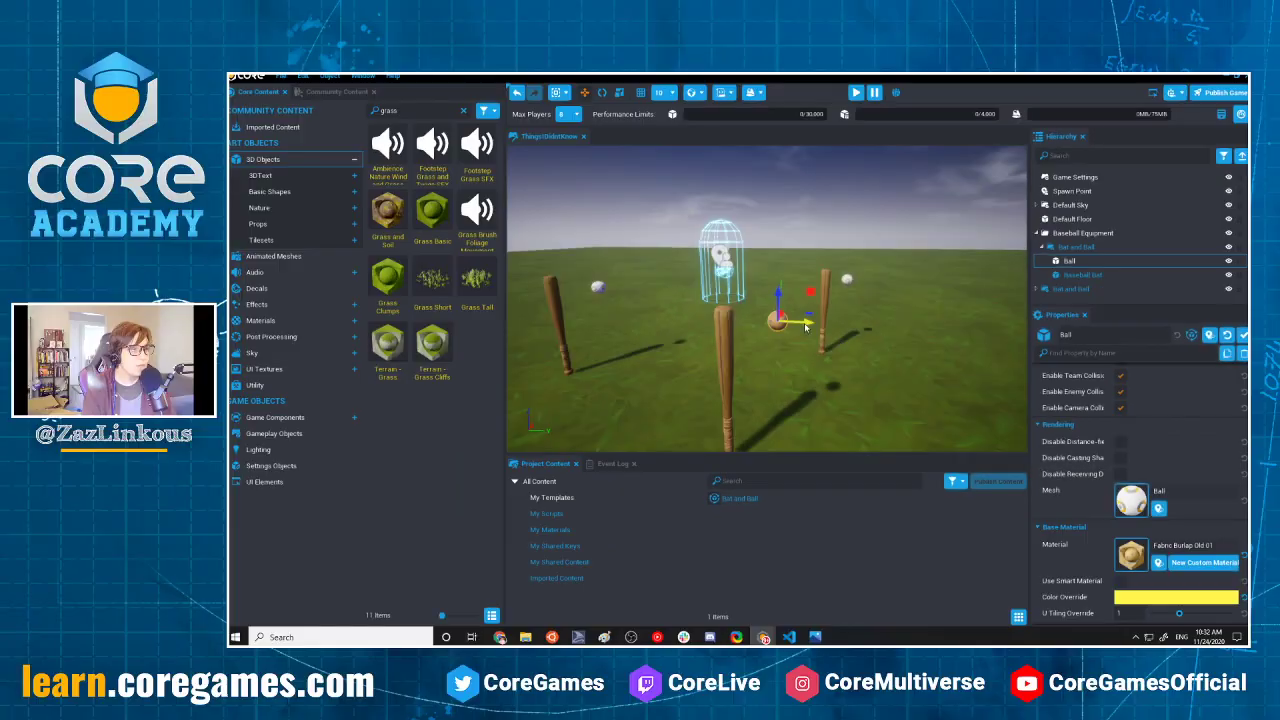
pyautogui.moveTo(842, 312); pyautogui.dragTo(892, 305, button='right')
pyautogui.press('f')
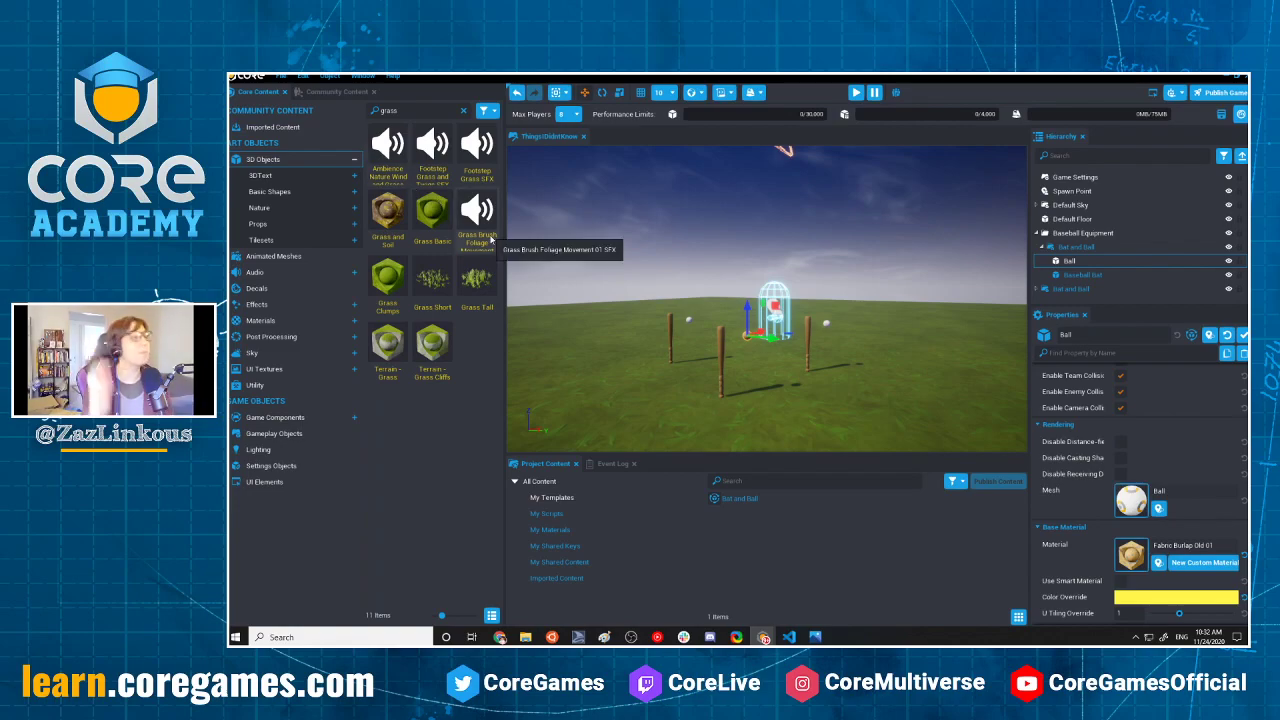
# Search the community content for minivan and import the Minivan Car template into Core Content.
pyautogui.click(336, 92)
pyautogui.click(364, 112)
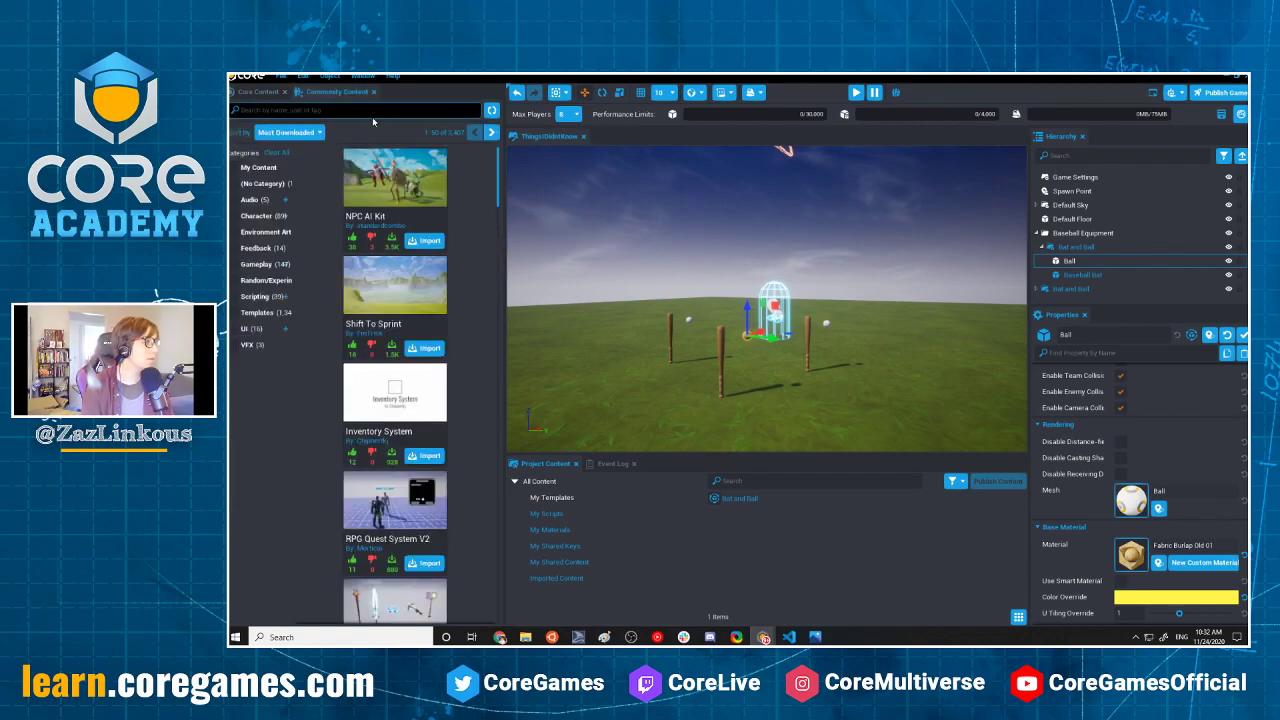
pyautogui.write('minivan')
pyautogui.press('Return')
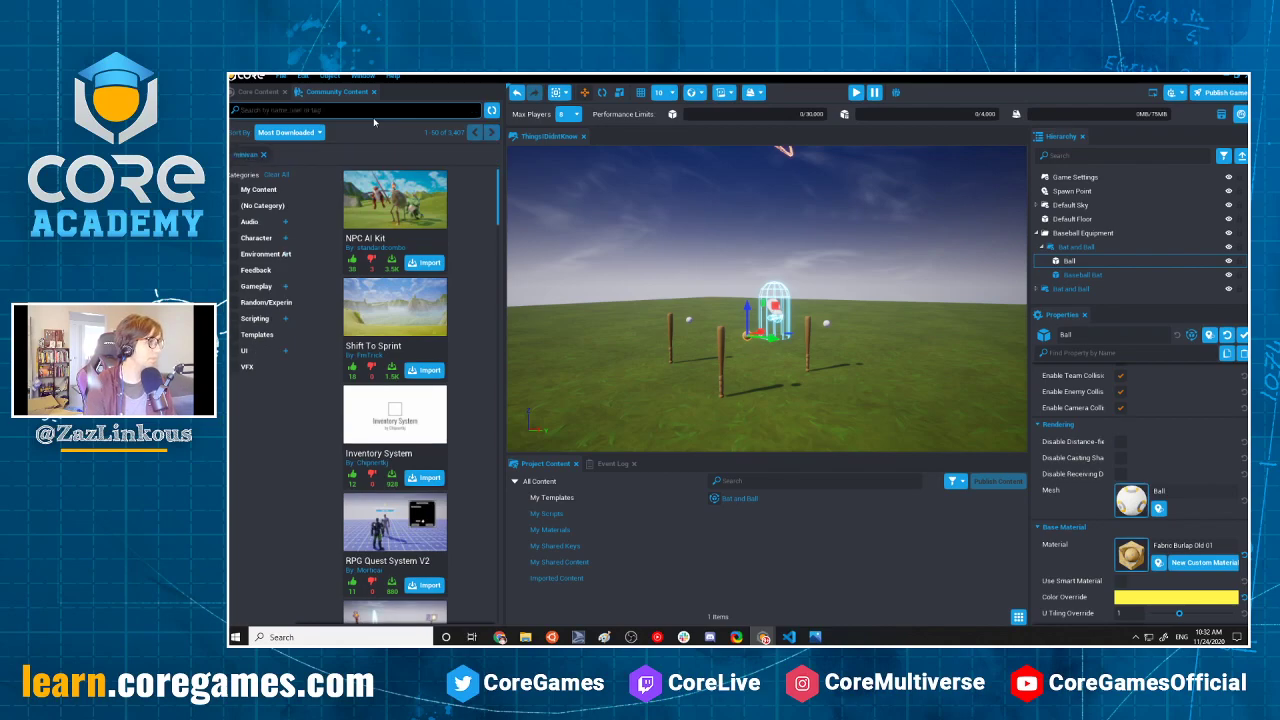
pyautogui.click(369, 205)
pyautogui.click(449, 221)
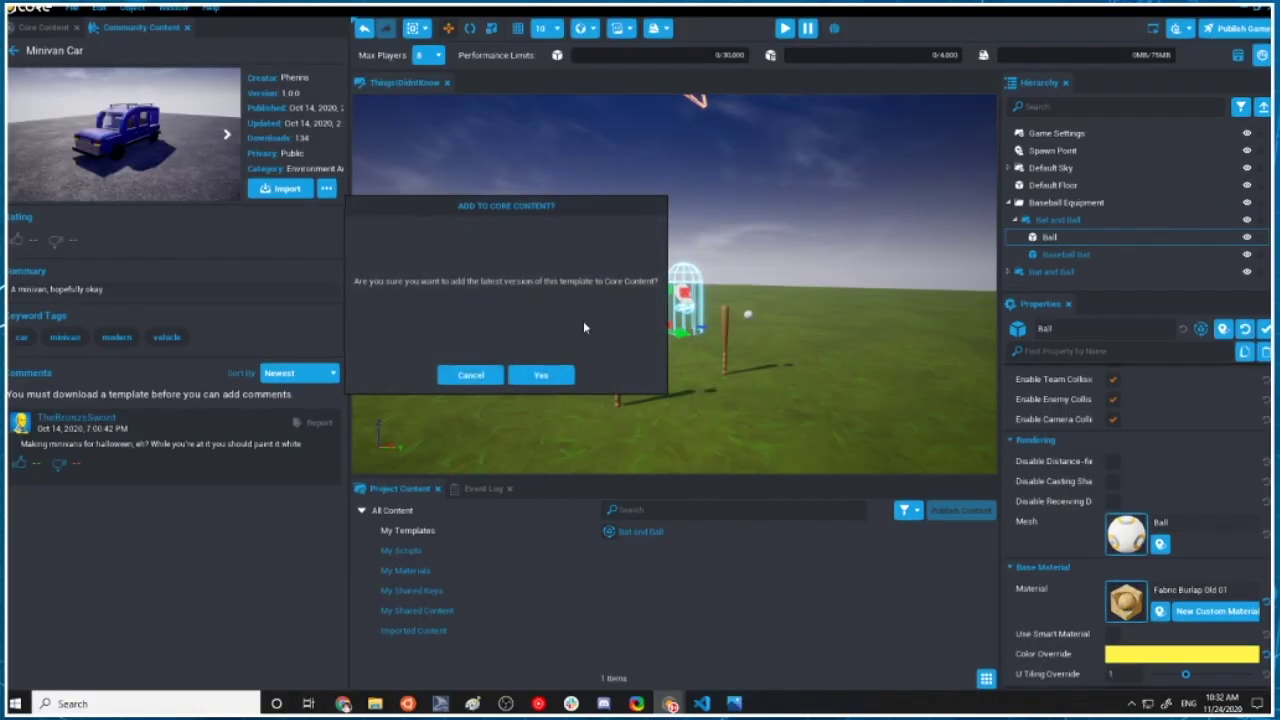
pyautogui.click(530, 375)
pyautogui.click(541, 370)
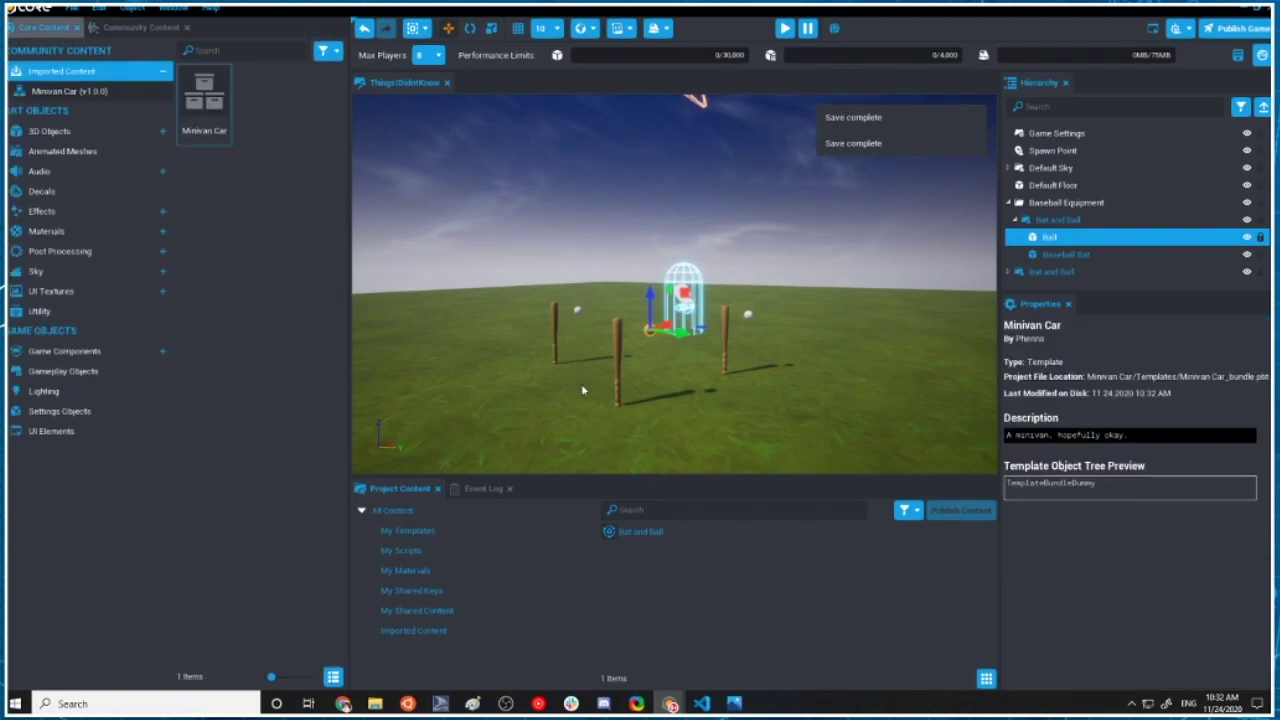
# Open the imported Minivan Car bundle and place its Minivan template on the grass beside the bats.
pyautogui.click(202, 118)
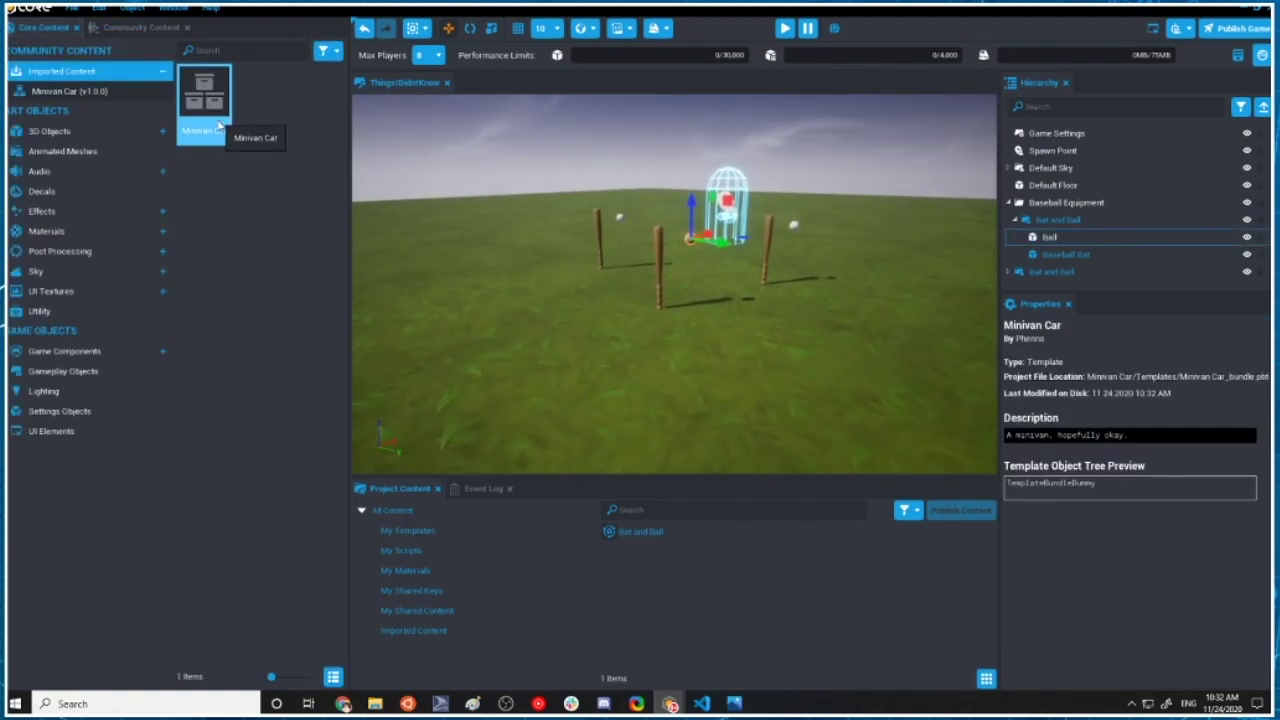
pyautogui.doubleClick(199, 111)
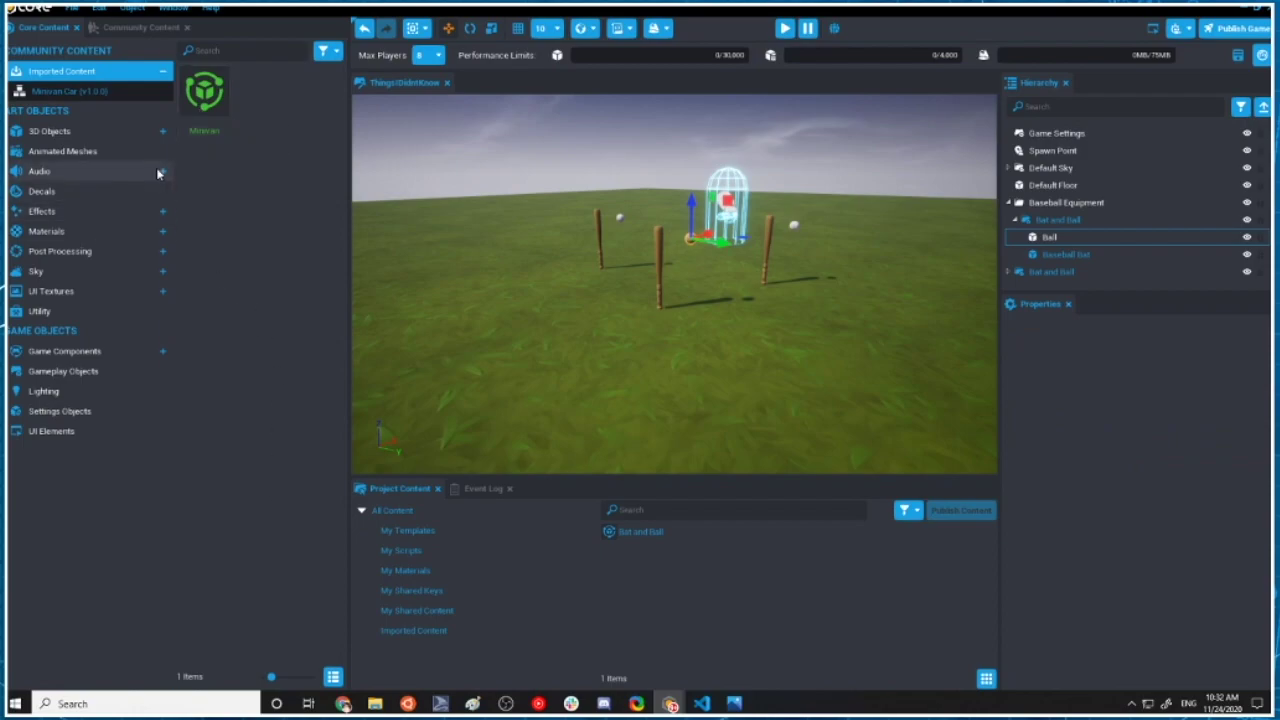
pyautogui.moveTo(204, 95); pyautogui.dragTo(490, 280)
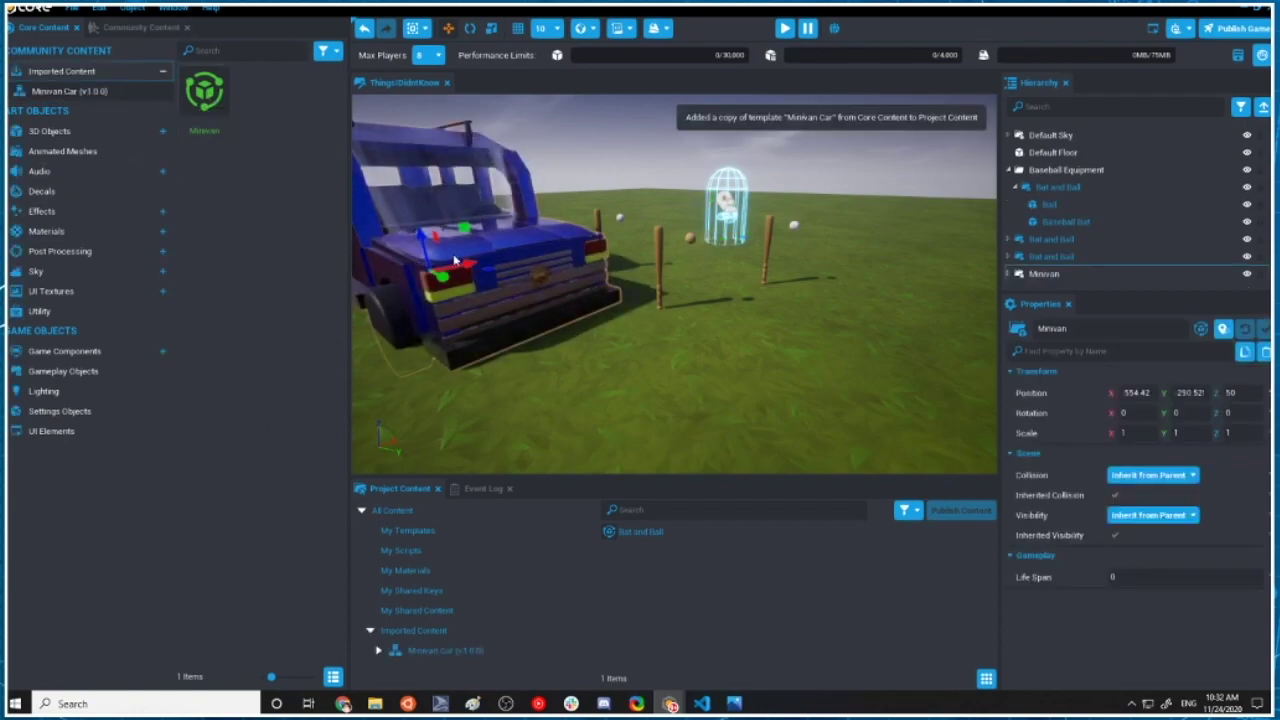
pyautogui.moveTo(616, 274); pyautogui.dragTo(648, 433, button='right')
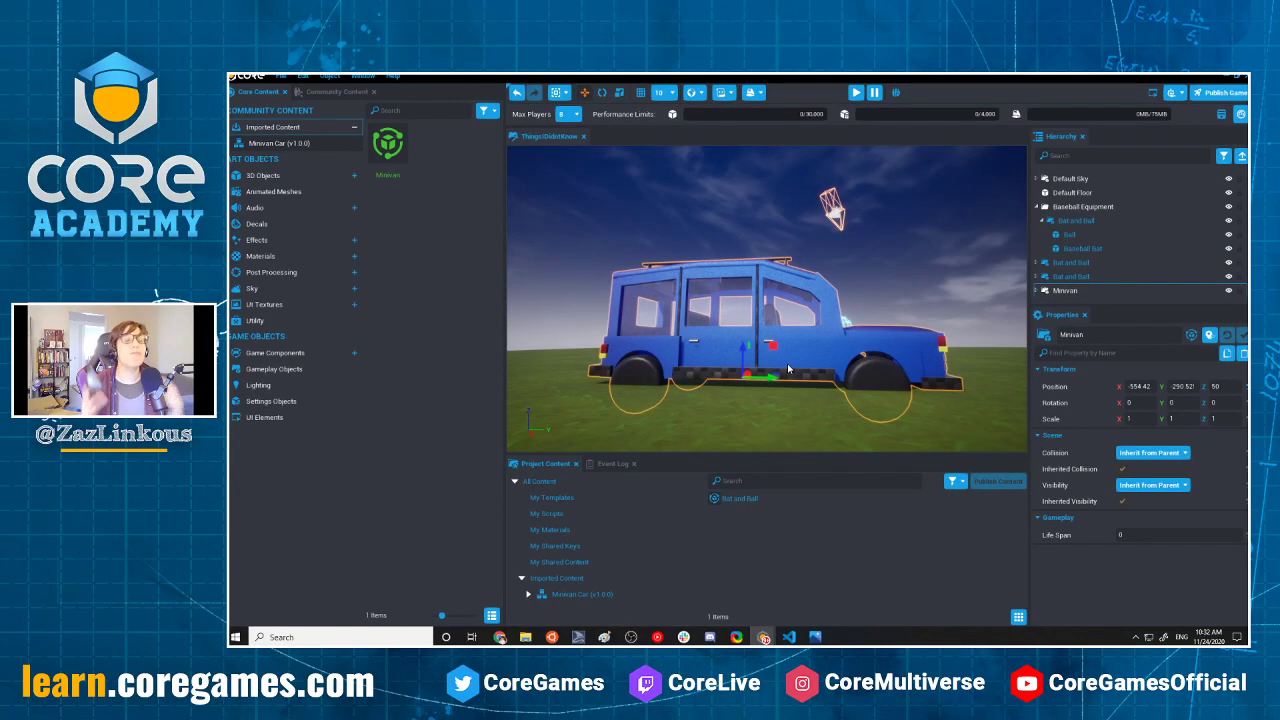
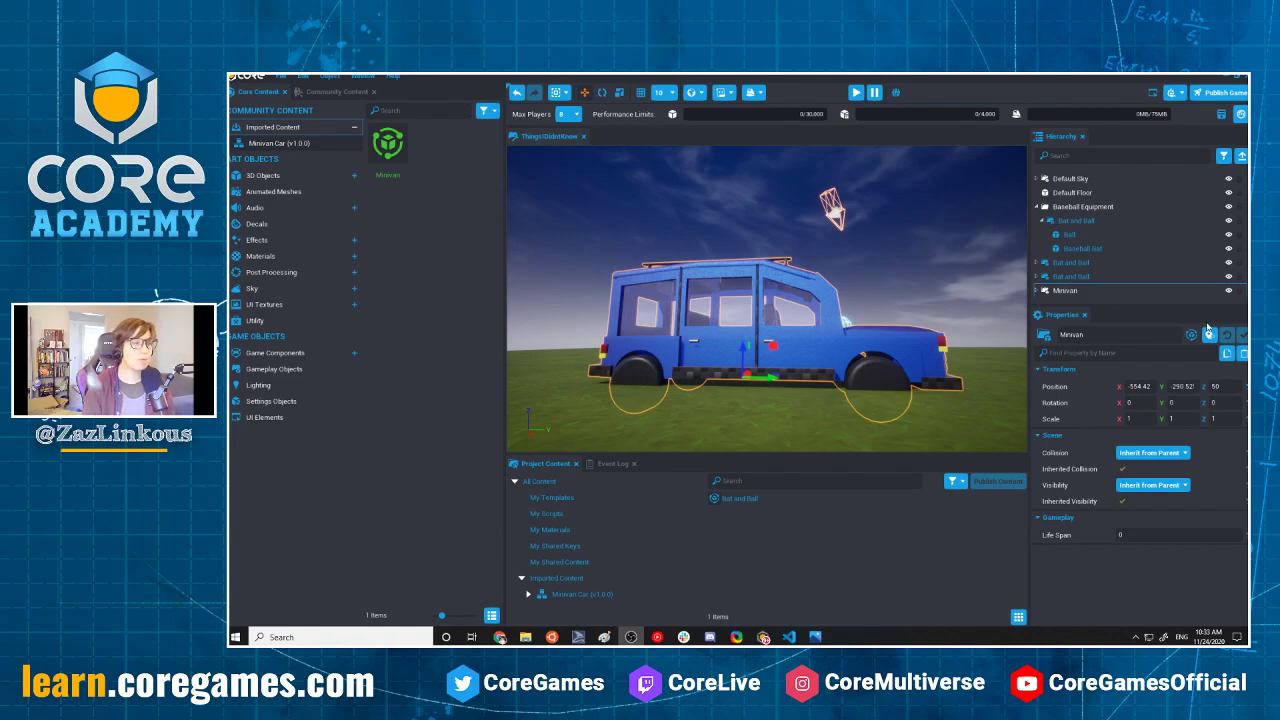
pyautogui.scroll(5, 822, 375)
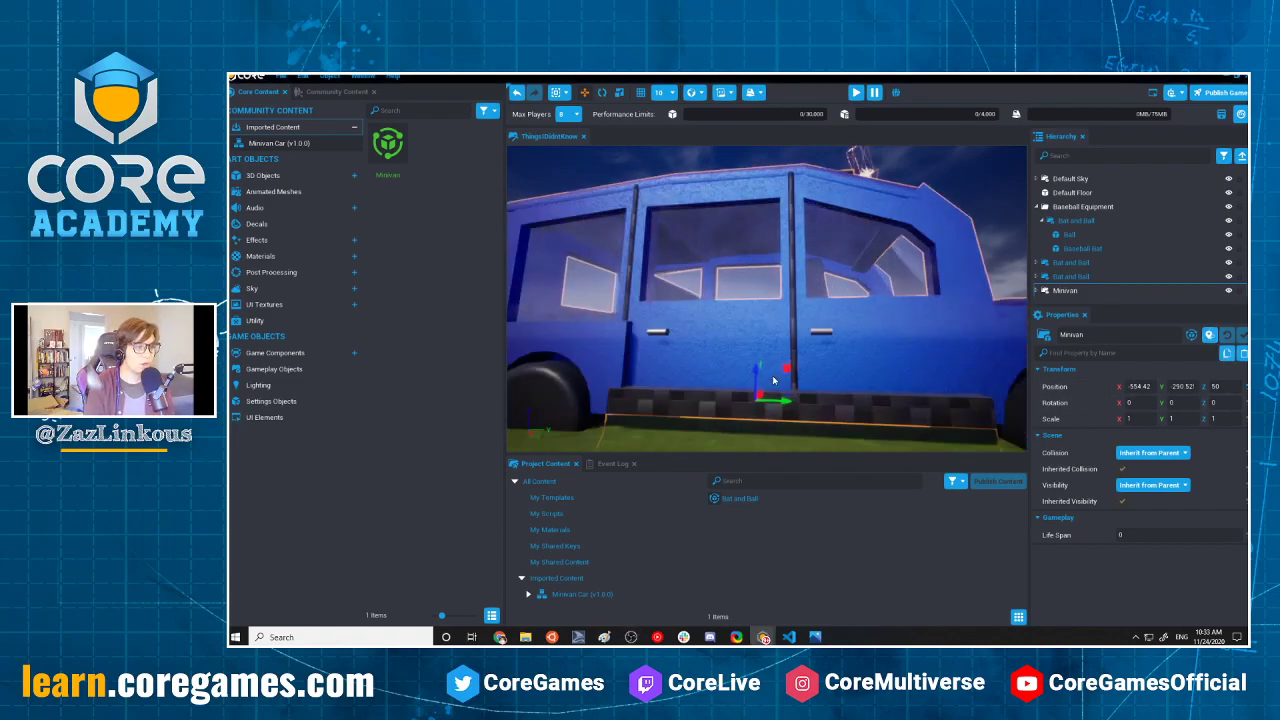
pyautogui.moveTo(824, 416); pyautogui.dragTo(850, 453, button='right')
pyautogui.moveTo(769, 363)
pyautogui.mouseDown(button='middle')
pyautogui.moveTo(802, 296)
pyautogui.moveTo(790, 371)
pyautogui.mouseUp(button='middle')
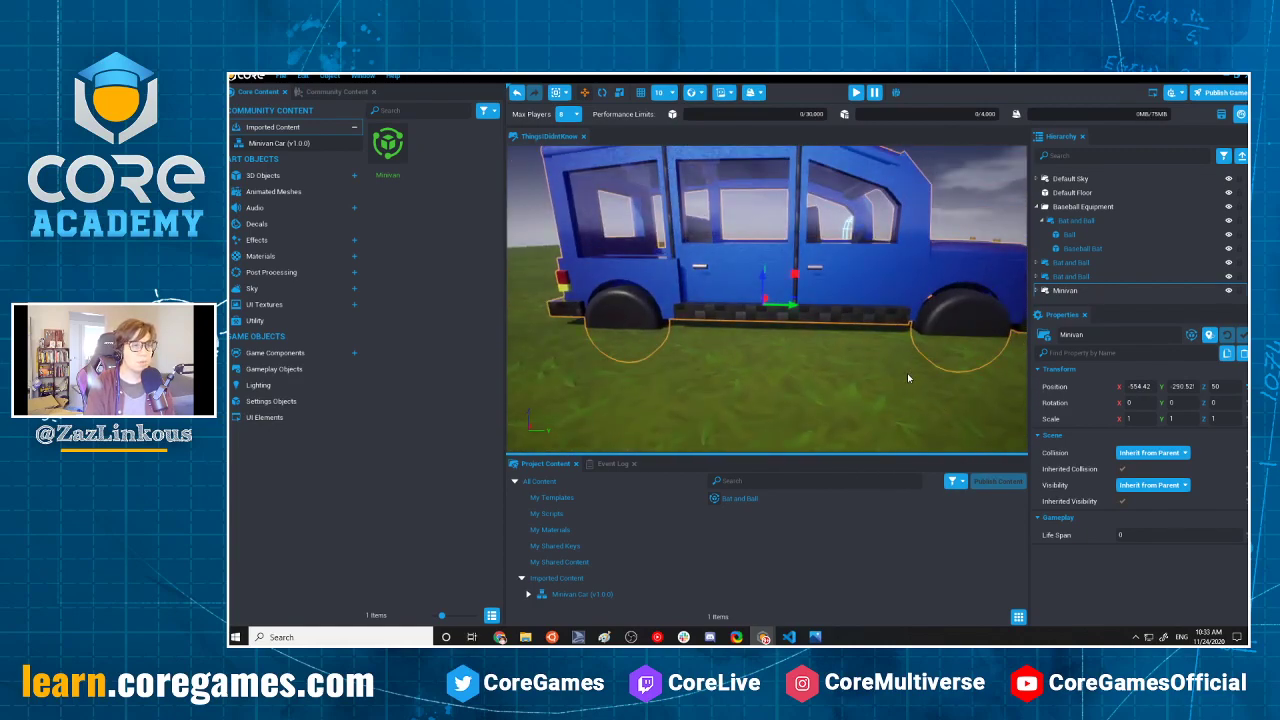
pyautogui.scroll(2, 907, 376)
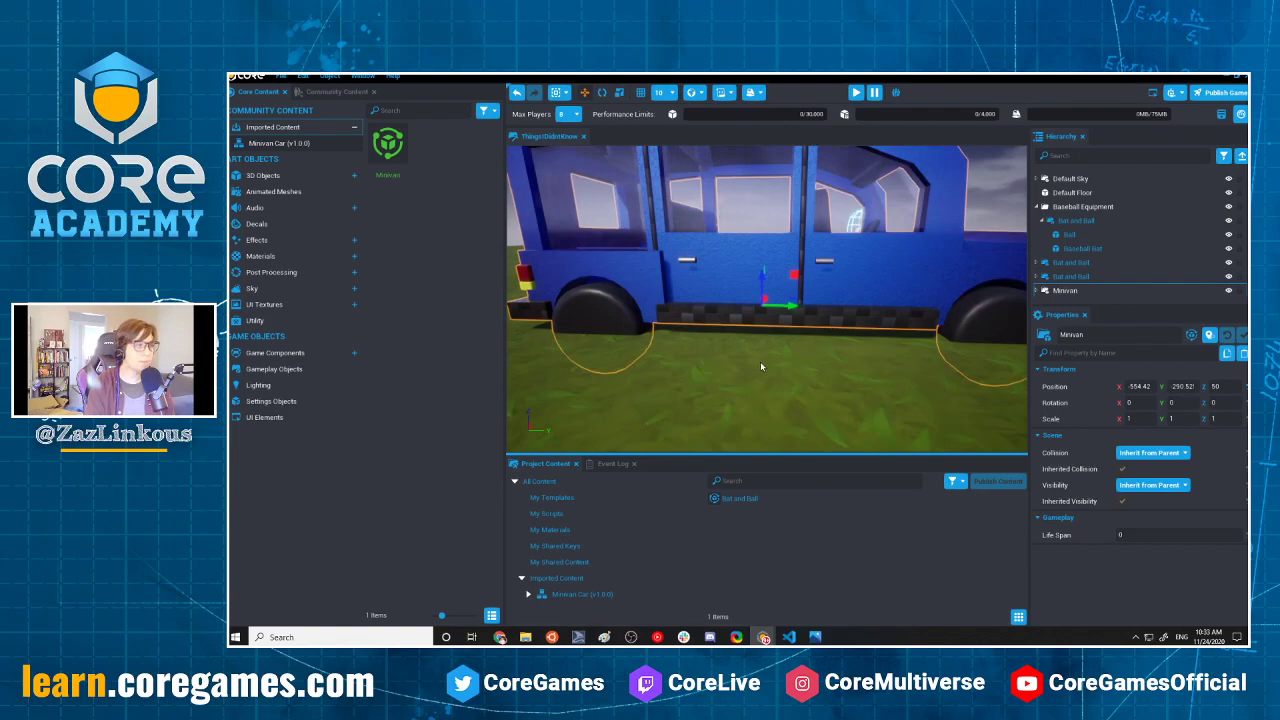
pyautogui.scroll(-5, 770, 368)
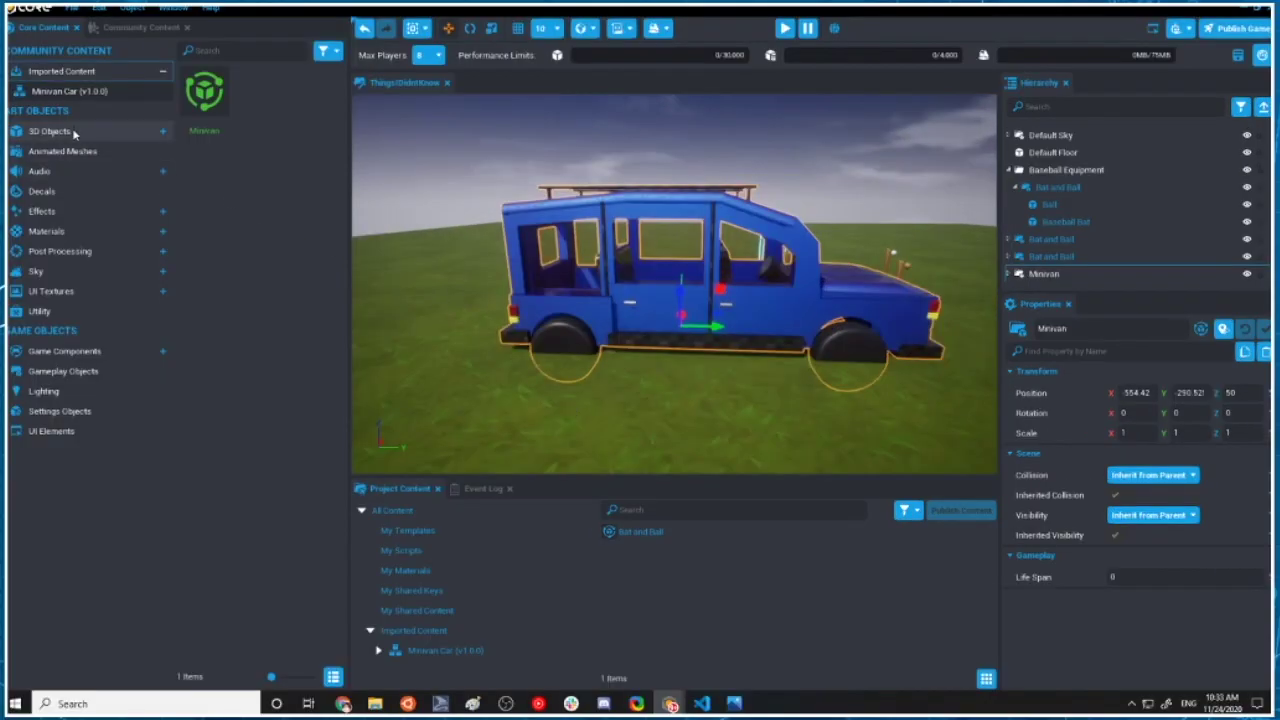
# Find the basic Cube among the 3D objects by searching for "cube" and place it on the grass beside the minivan.
pyautogui.click(263, 175)
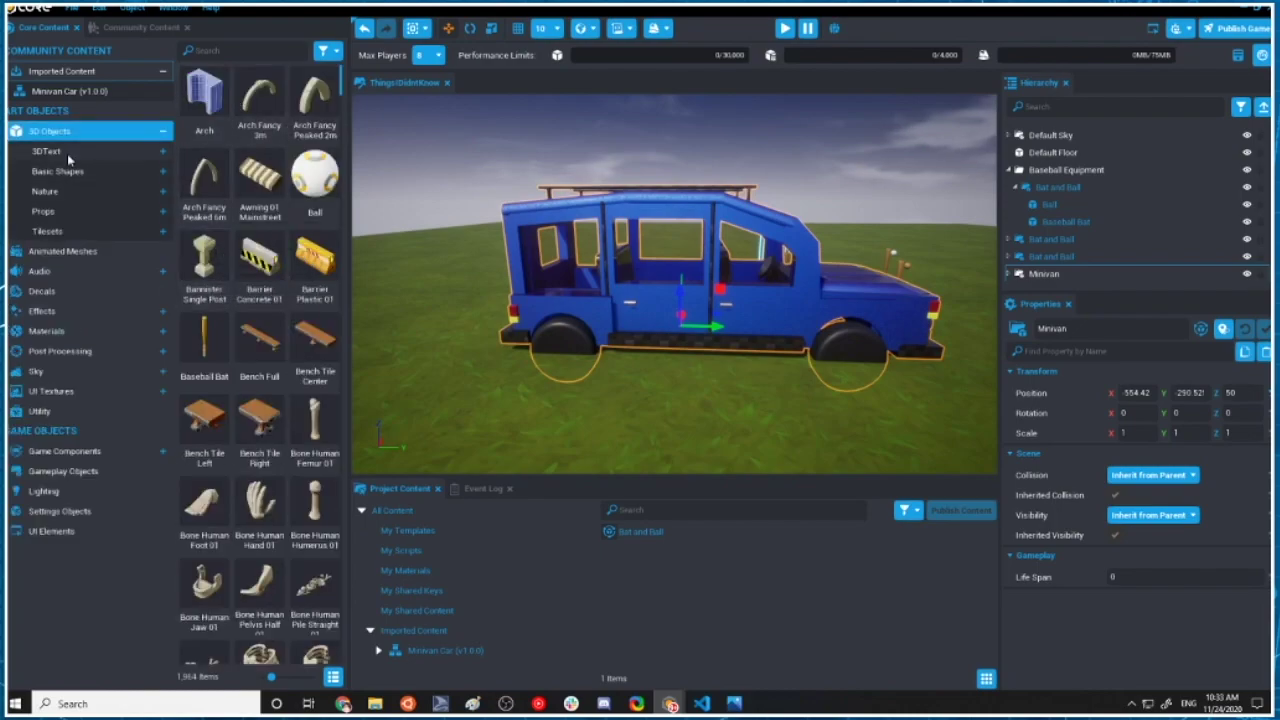
pyautogui.click(87, 134)
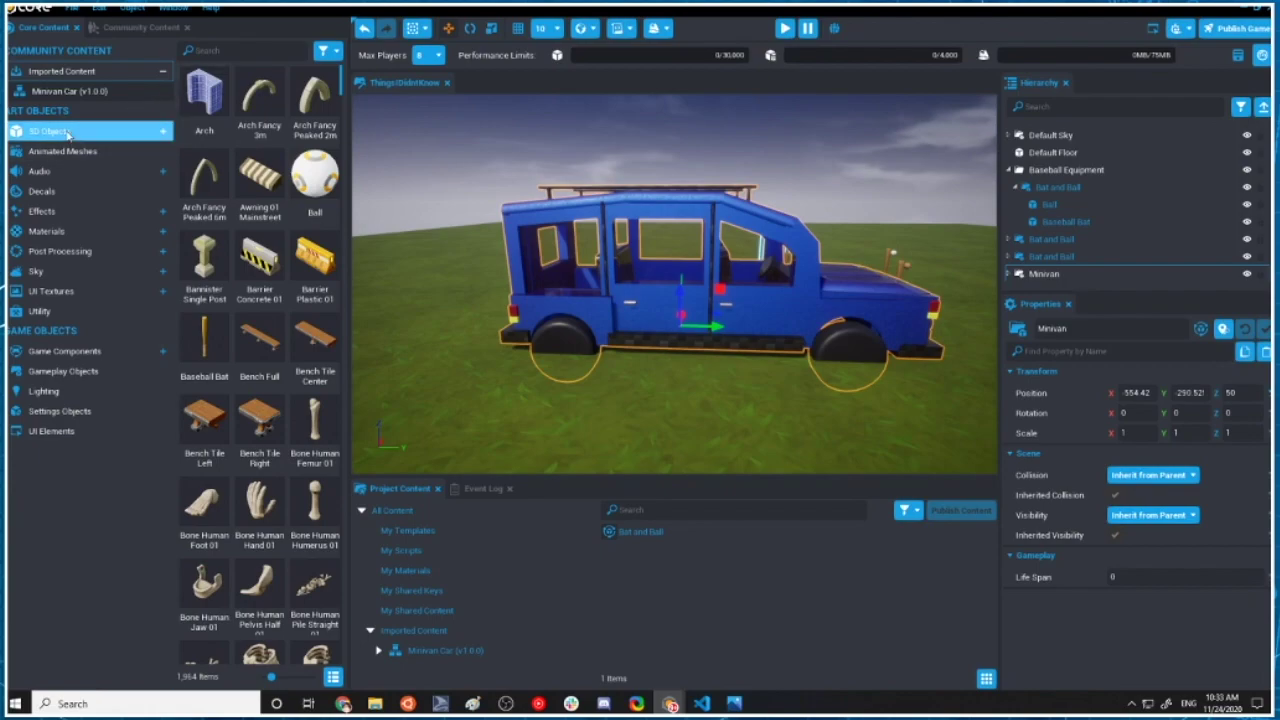
pyautogui.click(124, 131)
pyautogui.scroll(-1, 229, 416)
pyautogui.scroll(1, 249, 86)
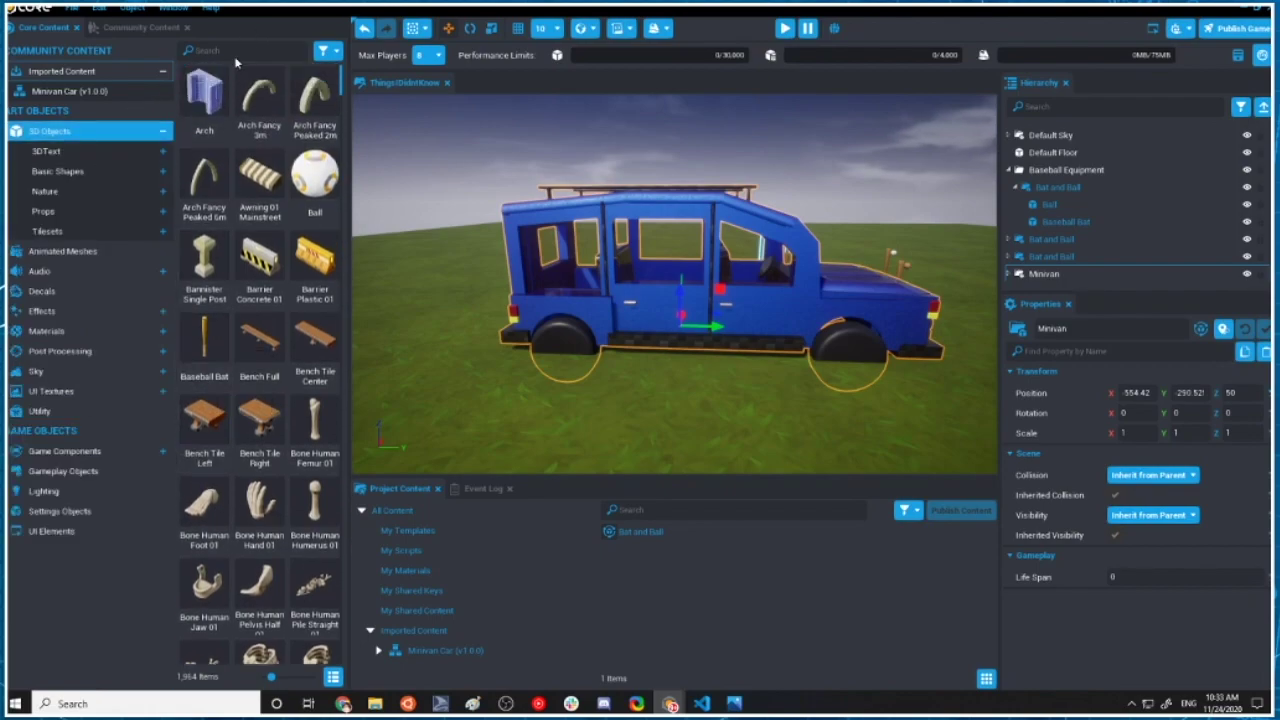
pyautogui.click(236, 58)
pyautogui.write('cube')
pyautogui.moveTo(204, 95); pyautogui.dragTo(705, 330)
pyautogui.scroll(2, 725, 388)
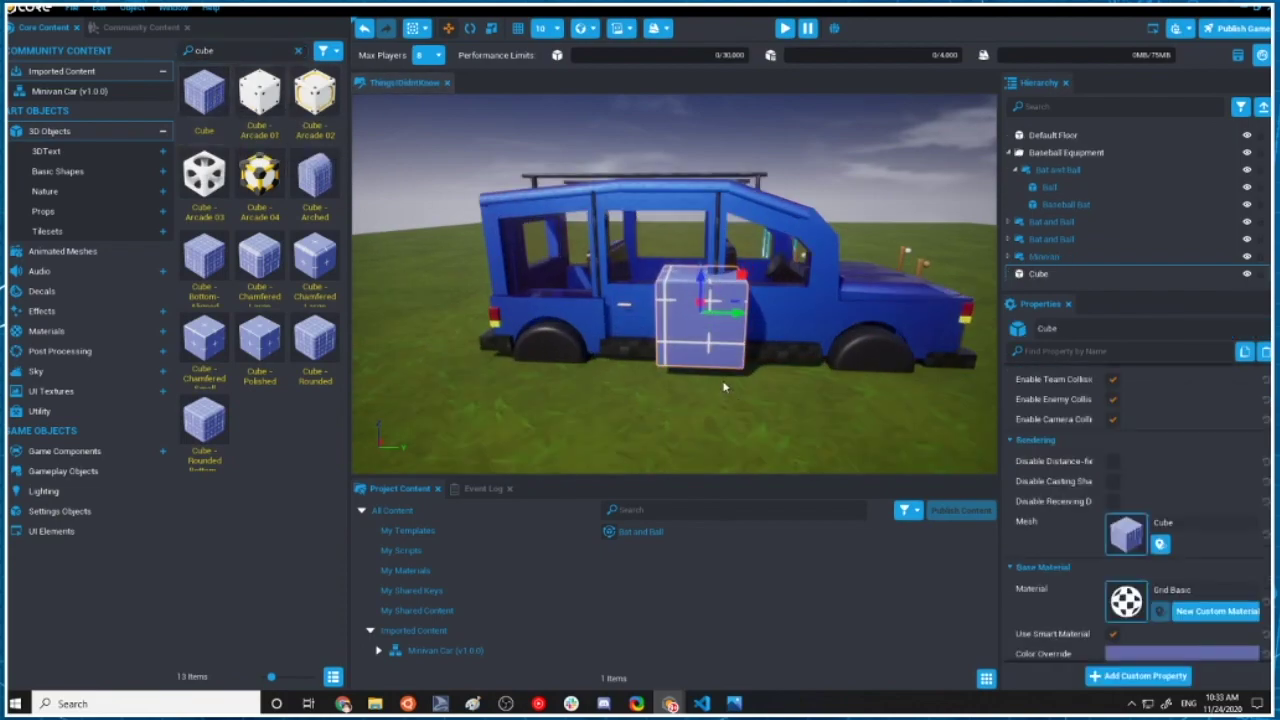
pyautogui.scroll(3, 726, 387)
pyautogui.scroll(-2, 730, 380)
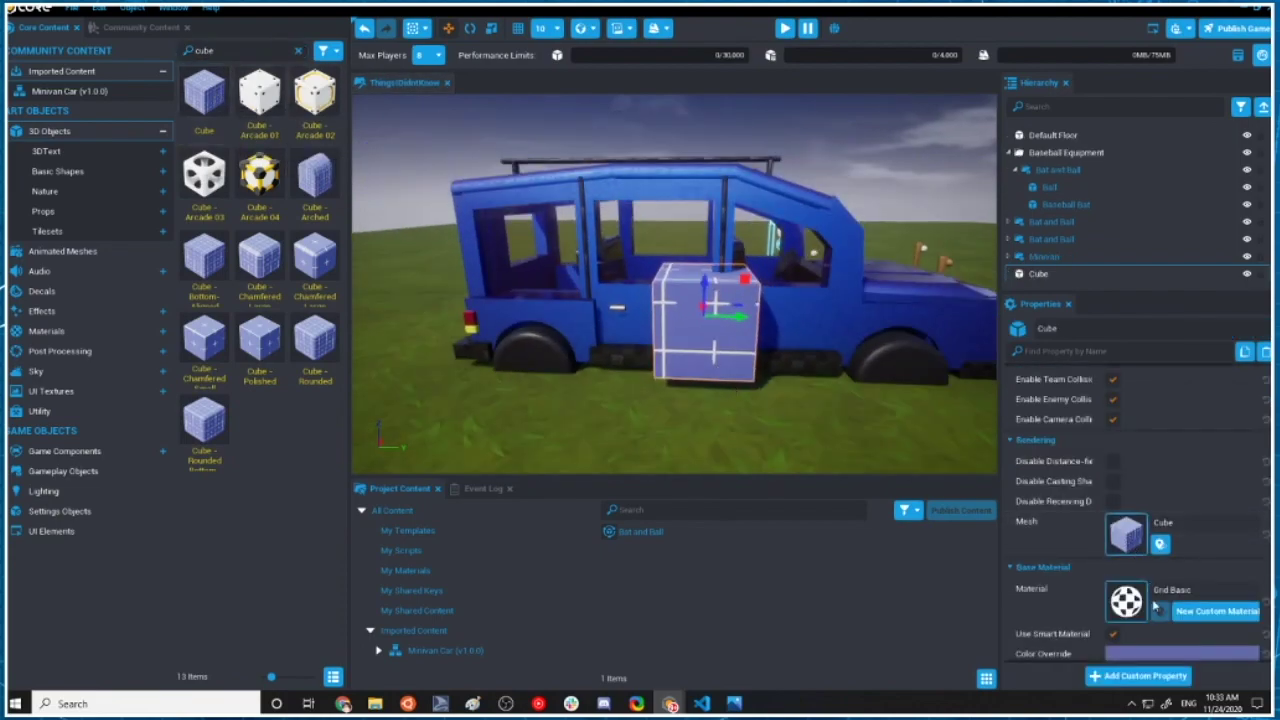
# Change the cube's base material to Wireframe and inspect it up close.
pyautogui.click(1126, 599)
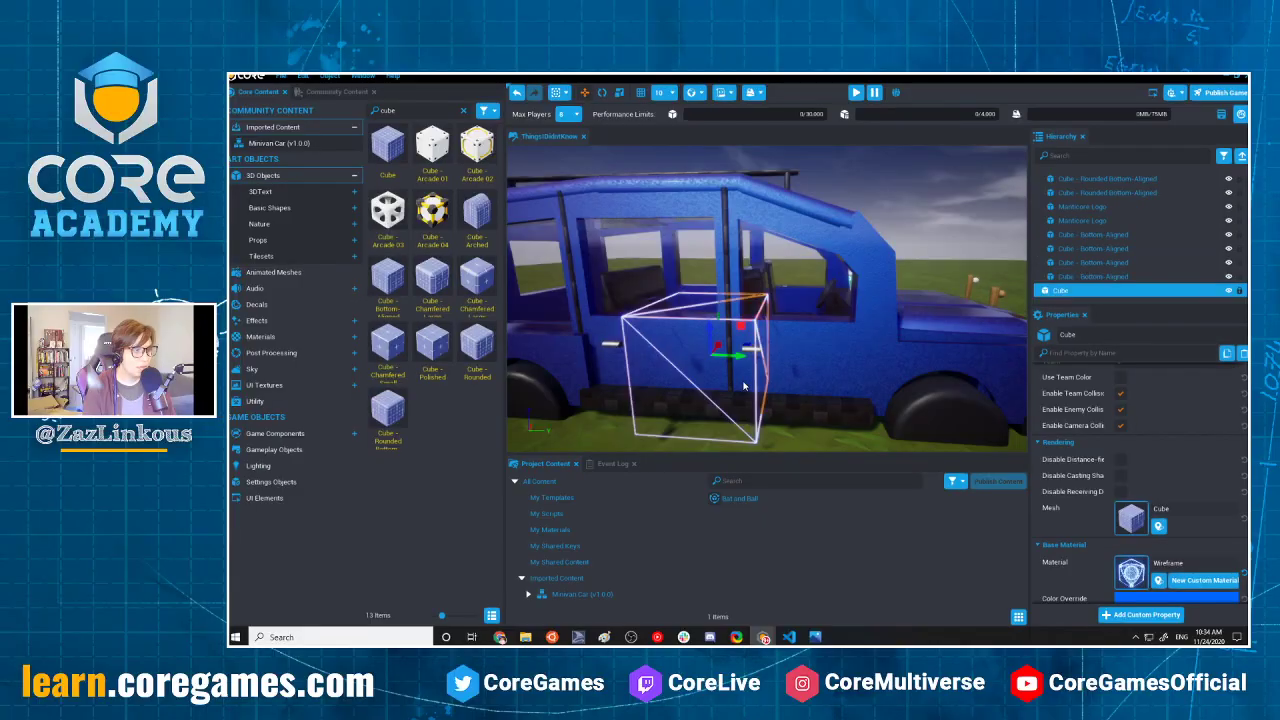
pyautogui.scroll(3, 664, 371)
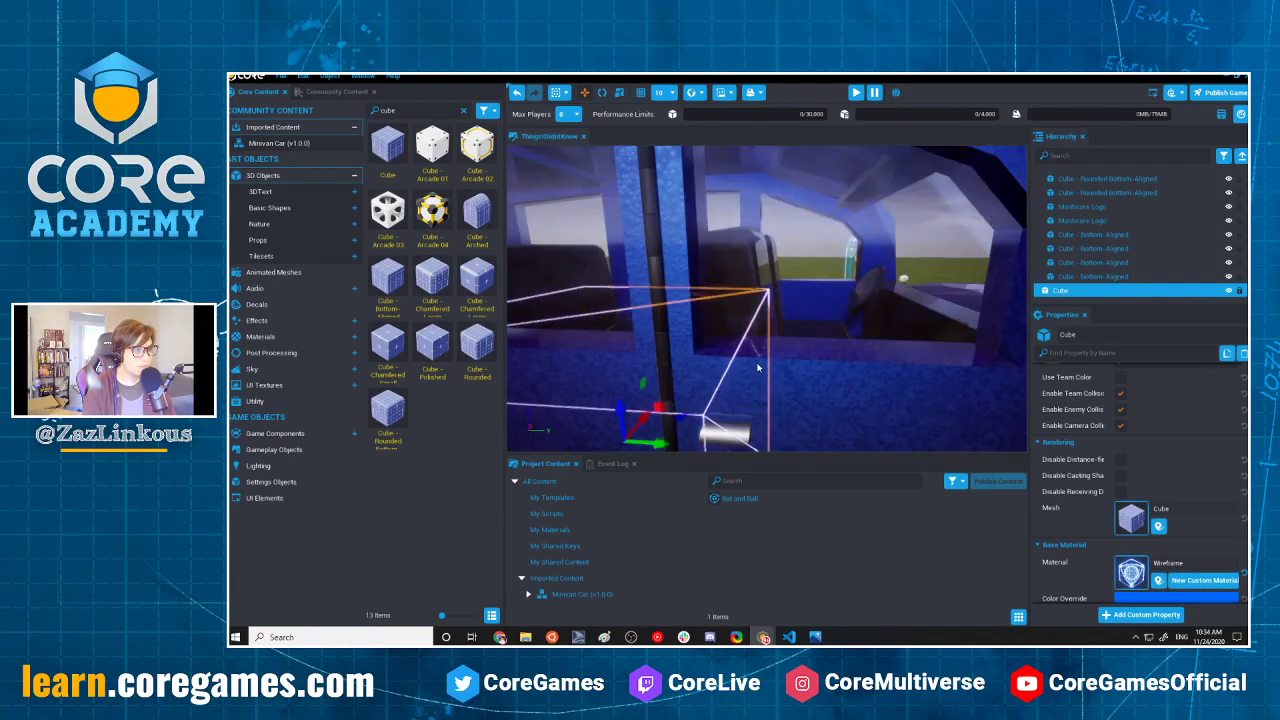
pyautogui.scroll(-5, 790, 330)
# Replace the cube's mesh with Cube - Bottom-Aligned, searching the meshes for "bottom".
pyautogui.click(1133, 520)
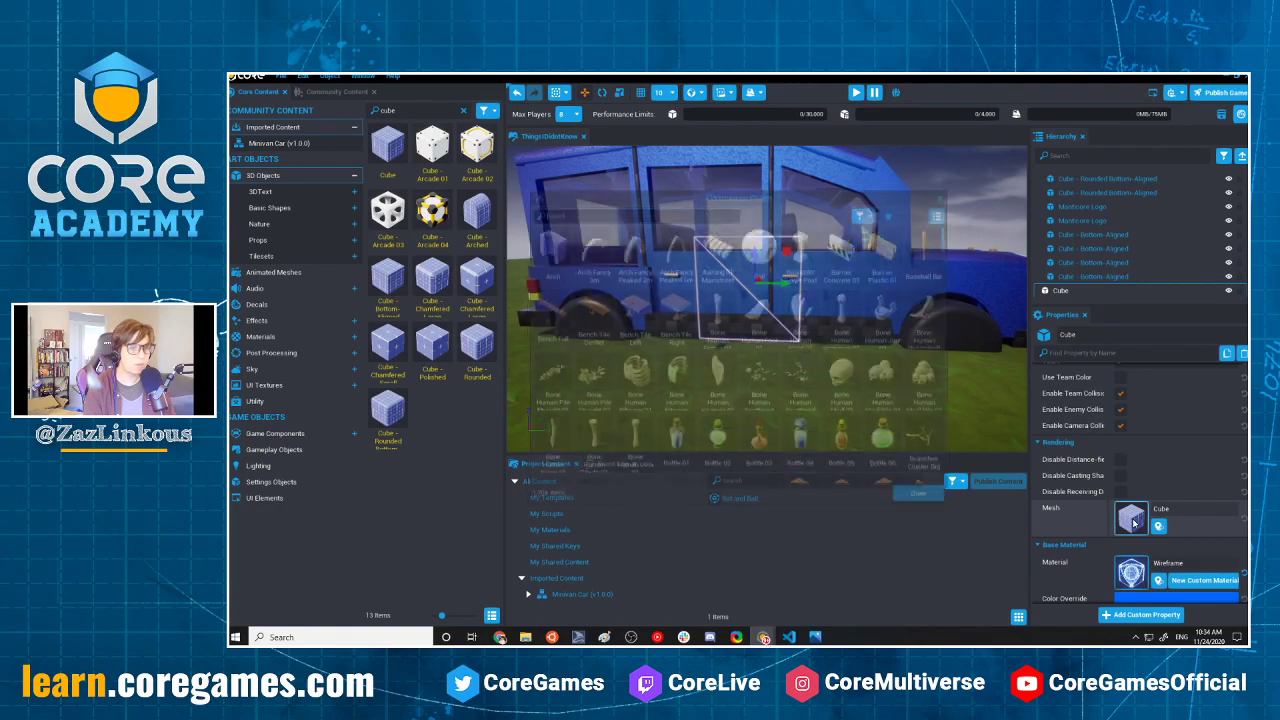
pyautogui.write('bottom')
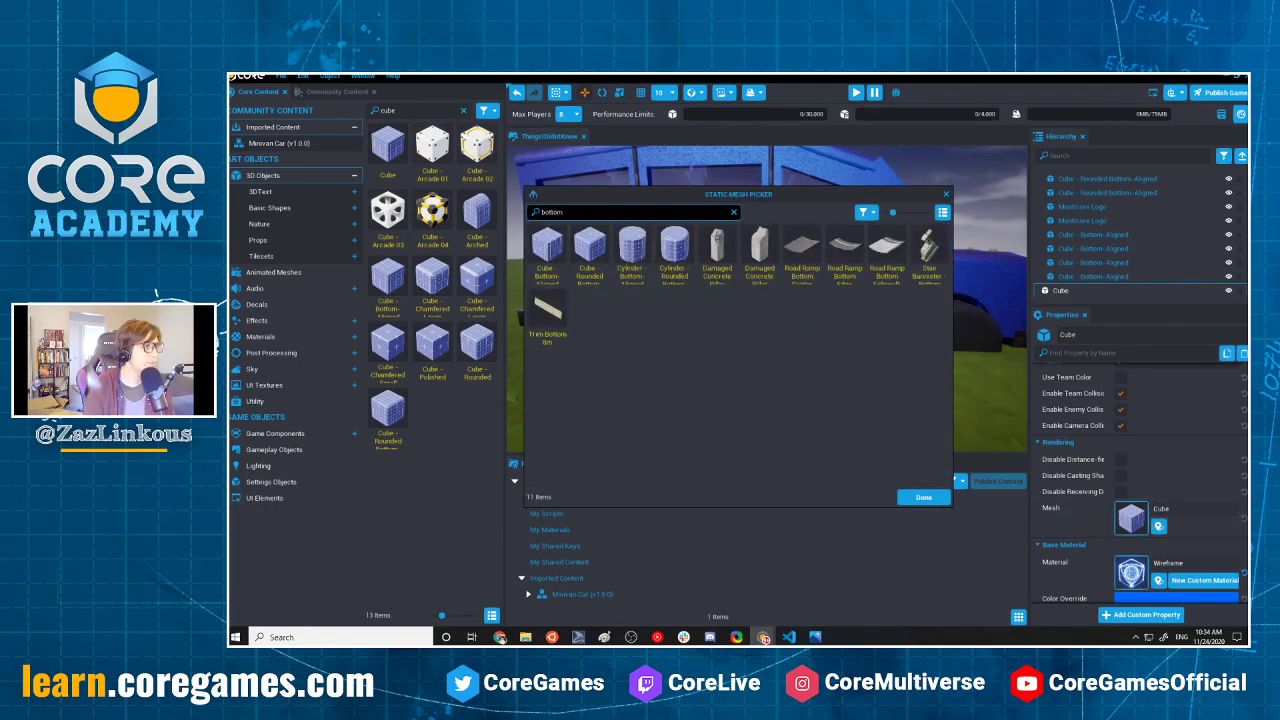
pyautogui.click(548, 250)
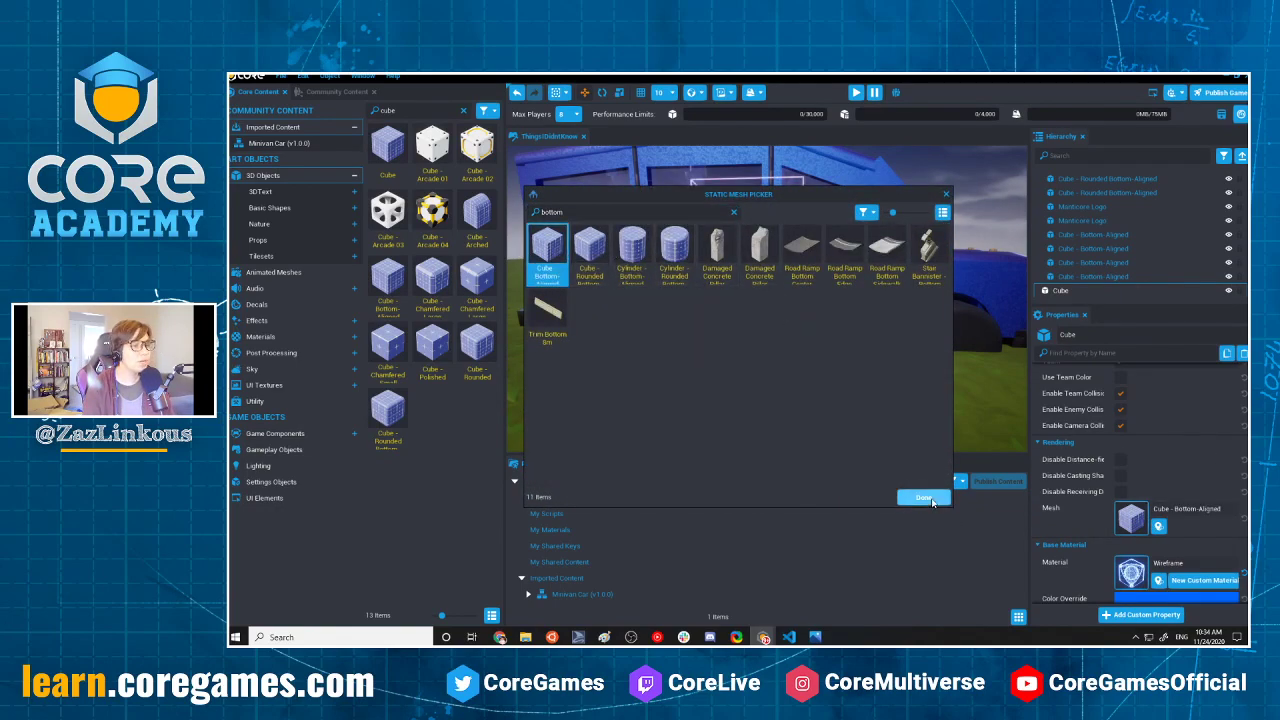
pyautogui.click(922, 498)
# Lower the wireframe cube beside the minivan and drop it to the floor.
pyautogui.moveTo(762, 292); pyautogui.dragTo(763, 345)
pyautogui.moveTo(766, 343); pyautogui.dragTo(807, 194, button='middle')
pyautogui.rightClick(807, 193)
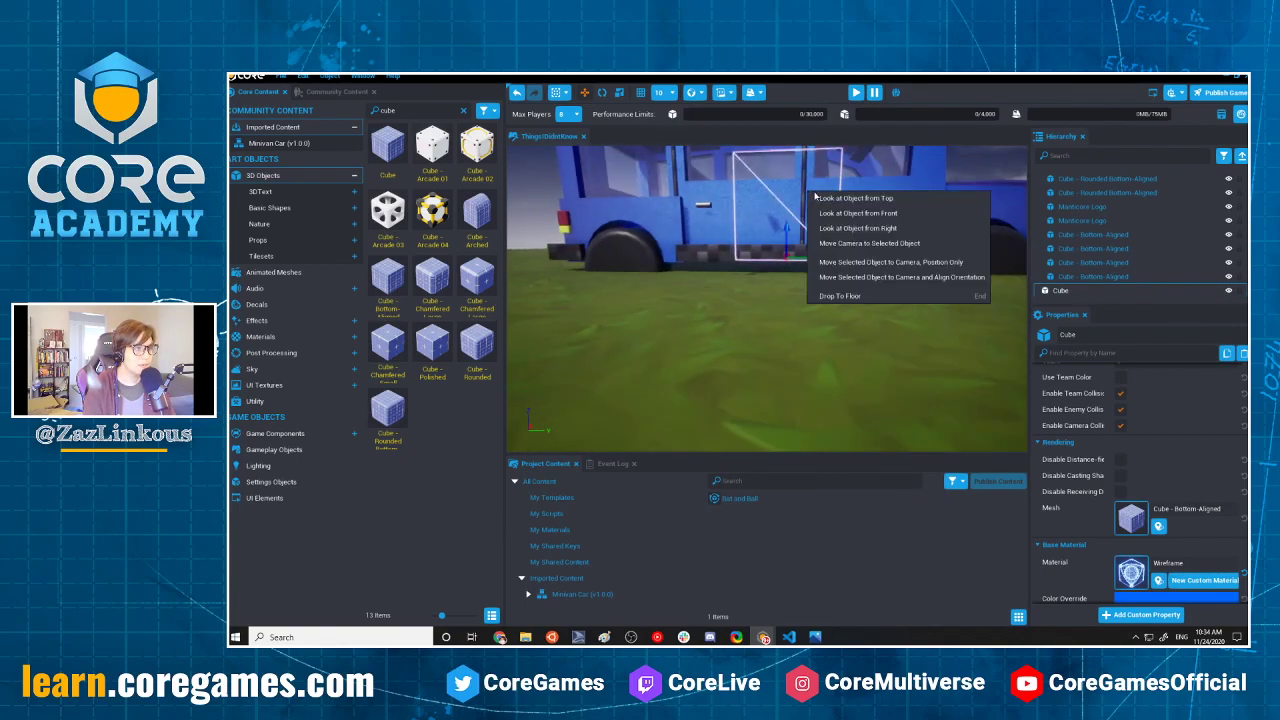
pyautogui.click(860, 295)
# Move the wireframe cube sideways to the middle of the minivan's interior and focus the view on it.
pyautogui.moveTo(777, 221); pyautogui.dragTo(757, 386, button='middle')
pyautogui.moveTo(757, 386); pyautogui.dragTo(986, 229, button='right')
pyautogui.moveTo(986, 229); pyautogui.dragTo(730, 351, button='middle')
pyautogui.moveTo(730, 351); pyautogui.dragTo(846, 157, button='right')
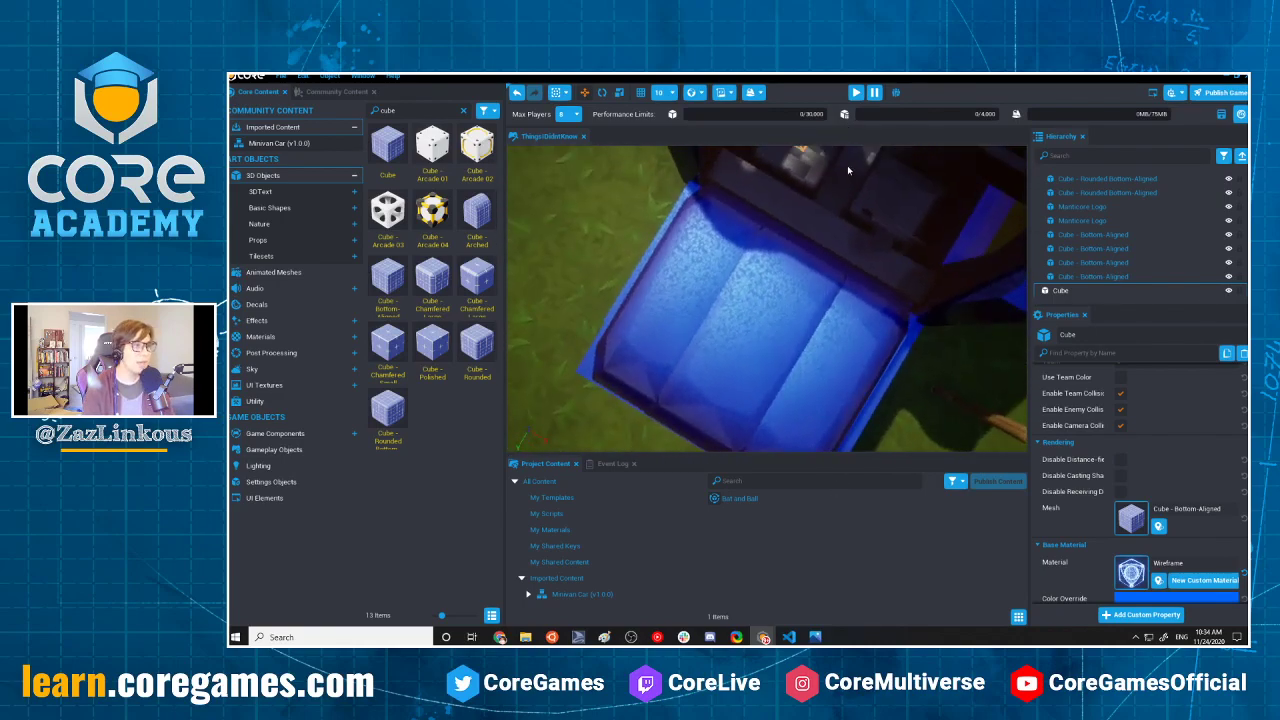
pyautogui.moveTo(988, 147); pyautogui.dragTo(910, 171, button='right')
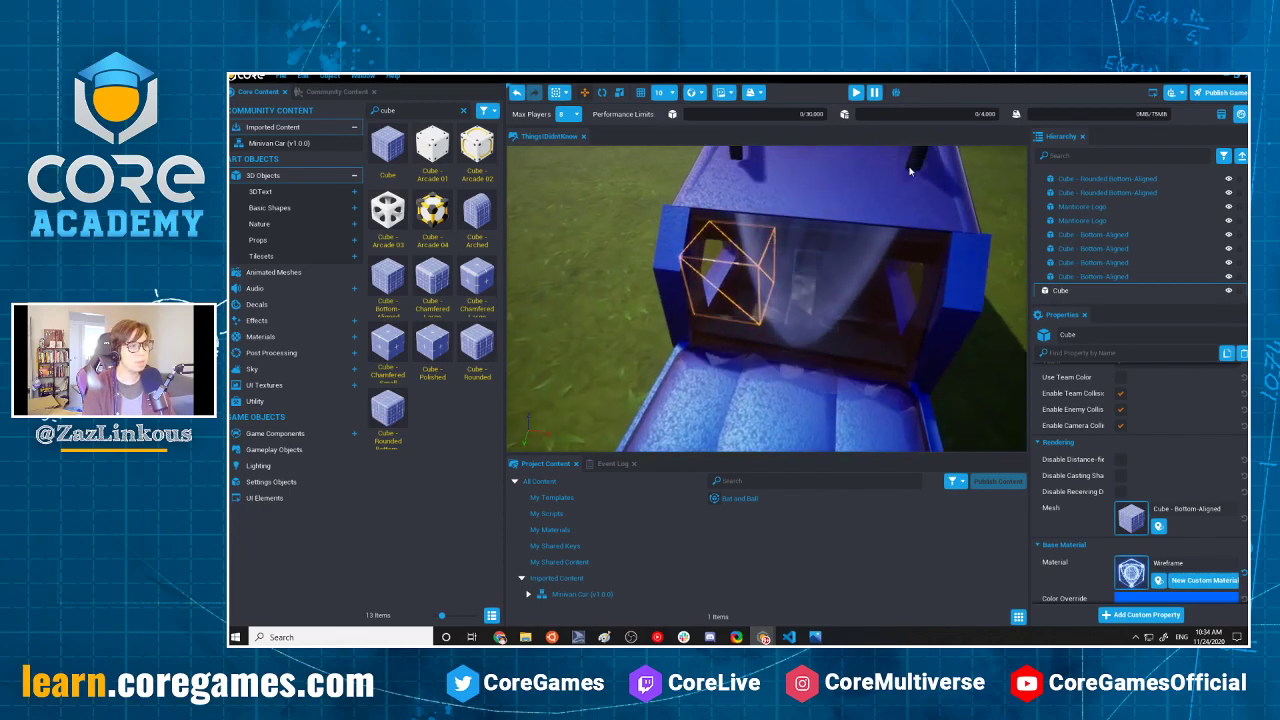
pyautogui.moveTo(753, 303); pyautogui.dragTo(826, 316)
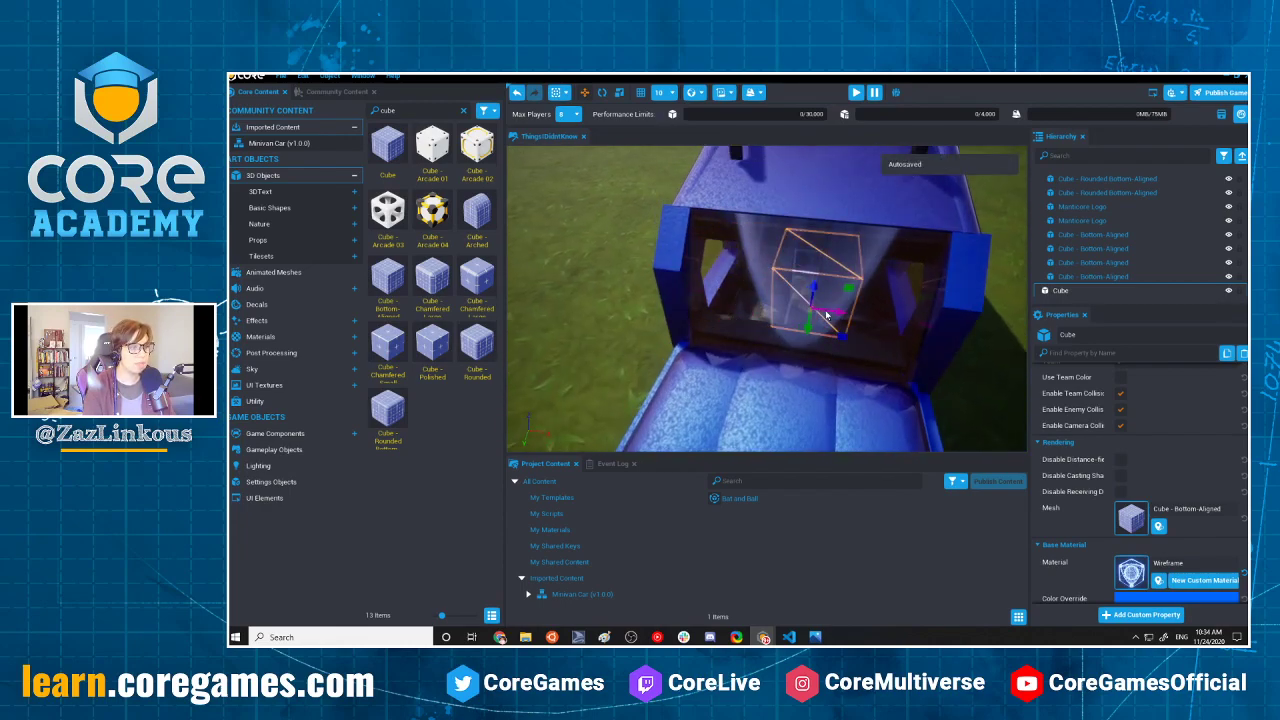
pyautogui.moveTo(957, 303); pyautogui.dragTo(736, 133, button='right')
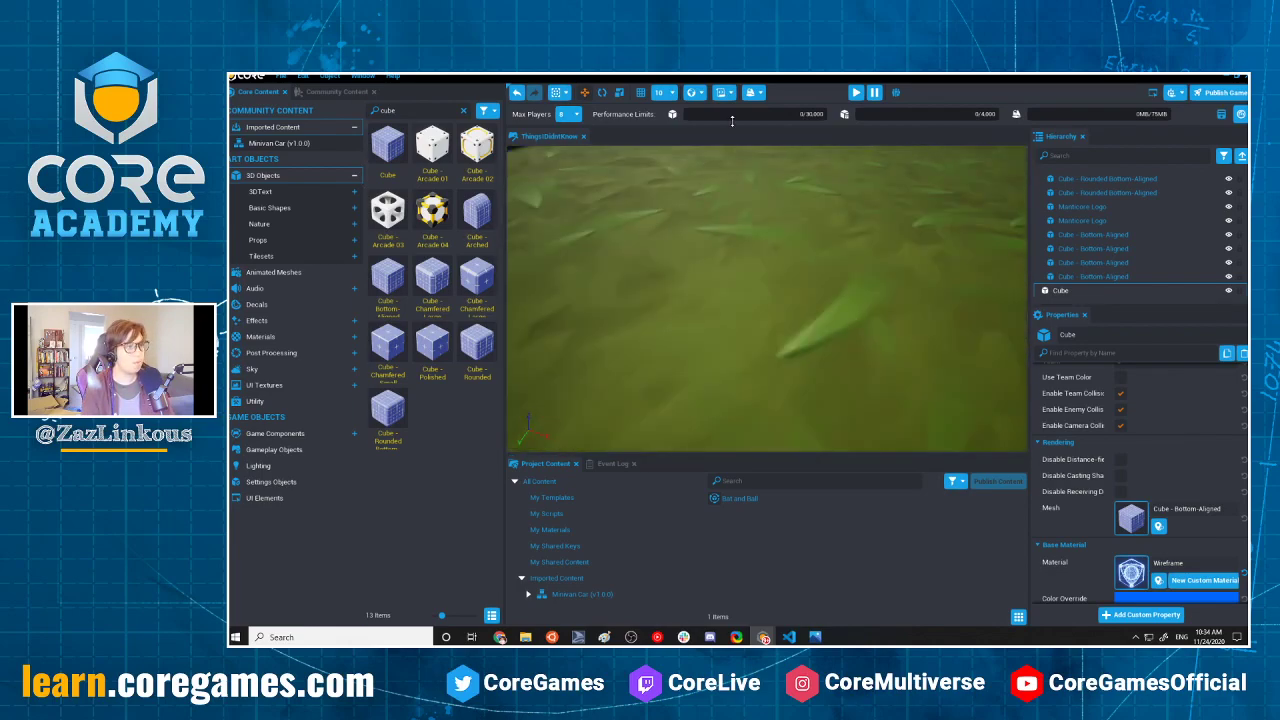
pyautogui.press('f')
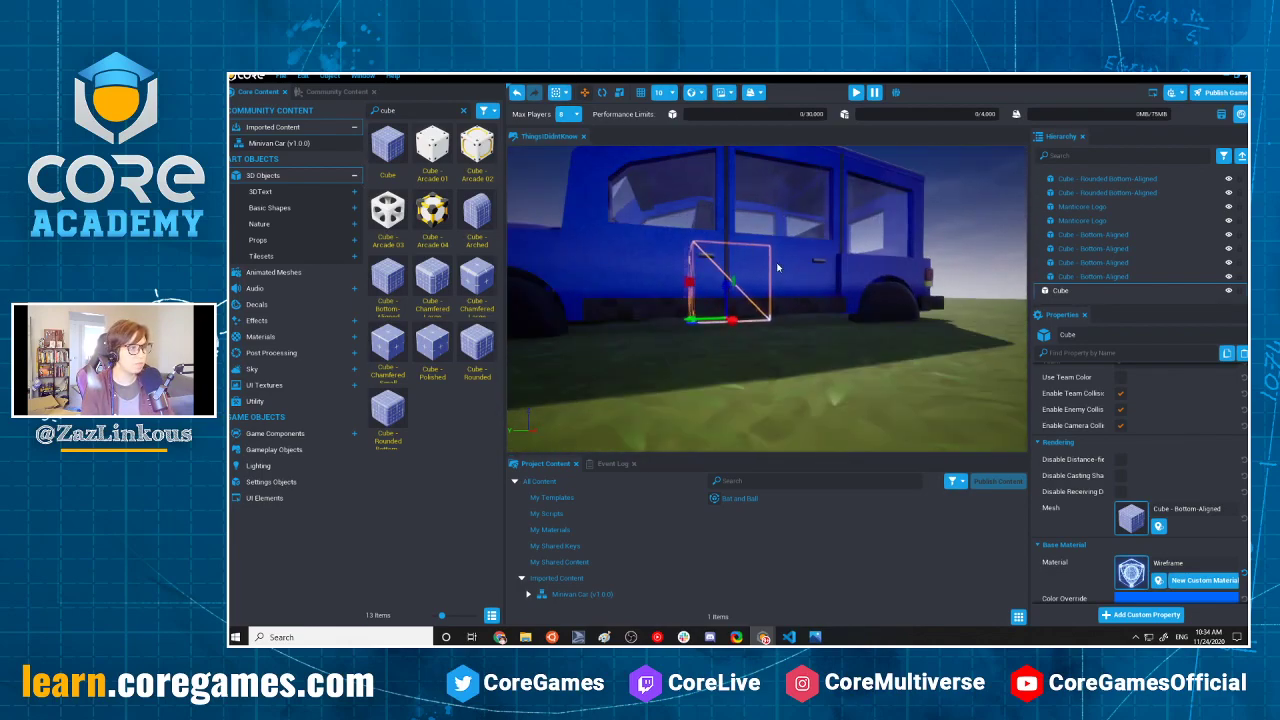
pyautogui.moveTo(748, 276); pyautogui.dragTo(778, 283, button='right')
# Collapse the minivan's long list of parts in the hierarchy and select the whole Minivan group.
pyautogui.scroll(5, 1050, 227)
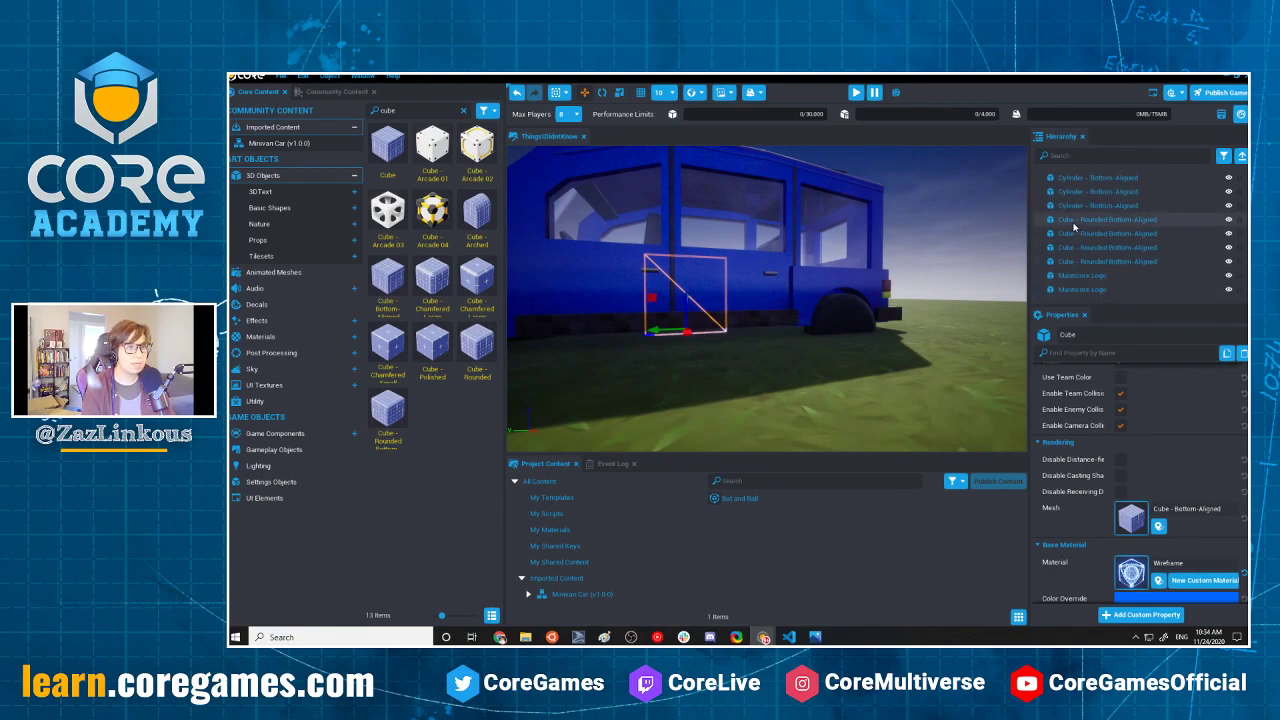
pyautogui.scroll(5, 1060, 228)
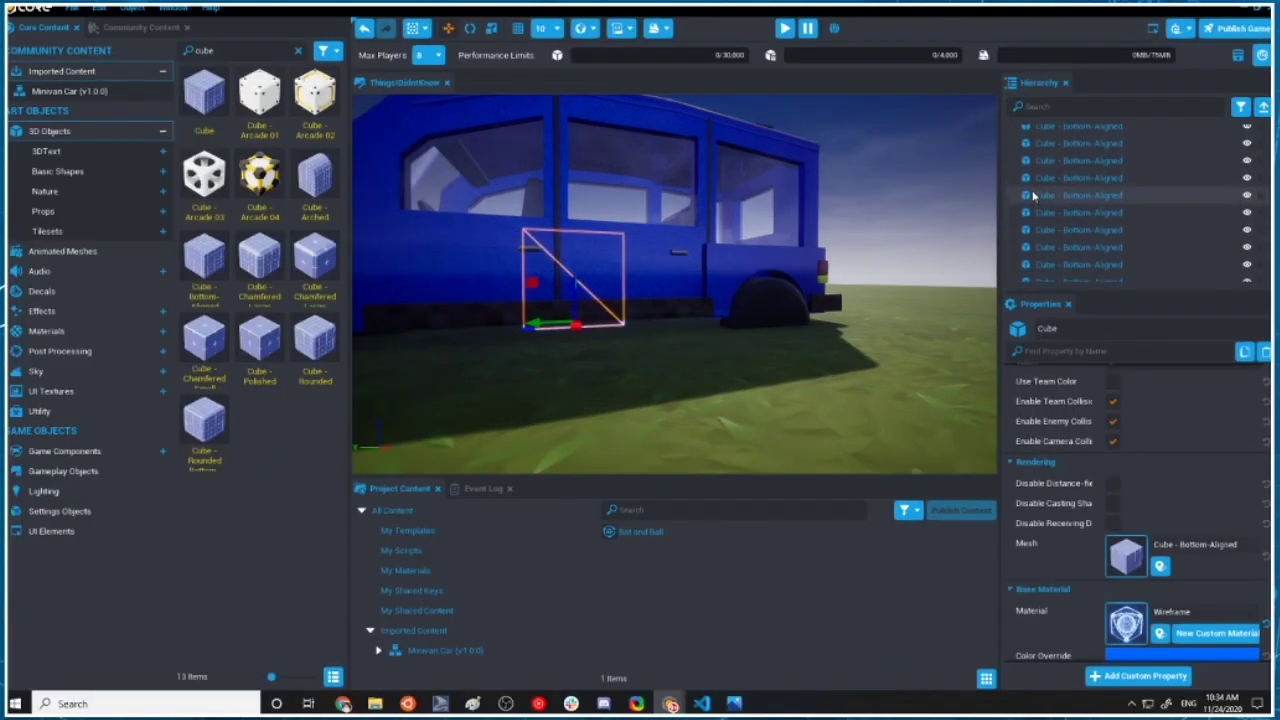
pyautogui.scroll(6, 1033, 195)
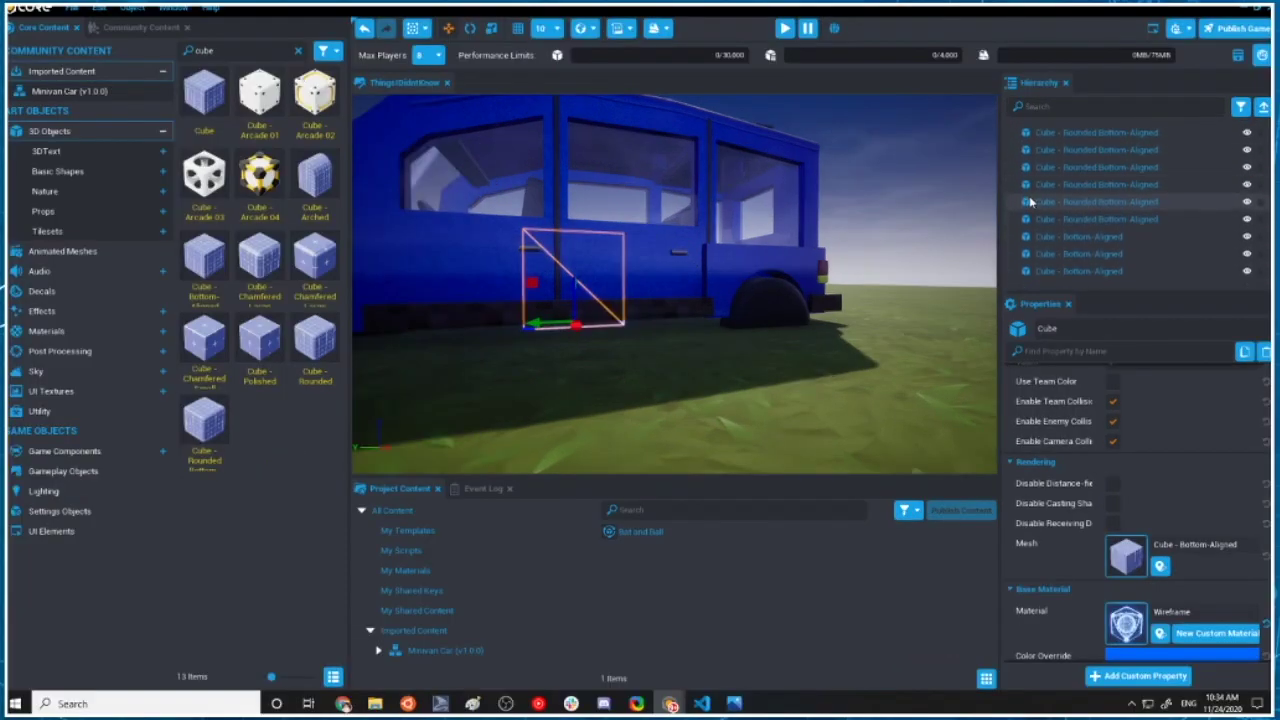
pyautogui.scroll(1, 1015, 250)
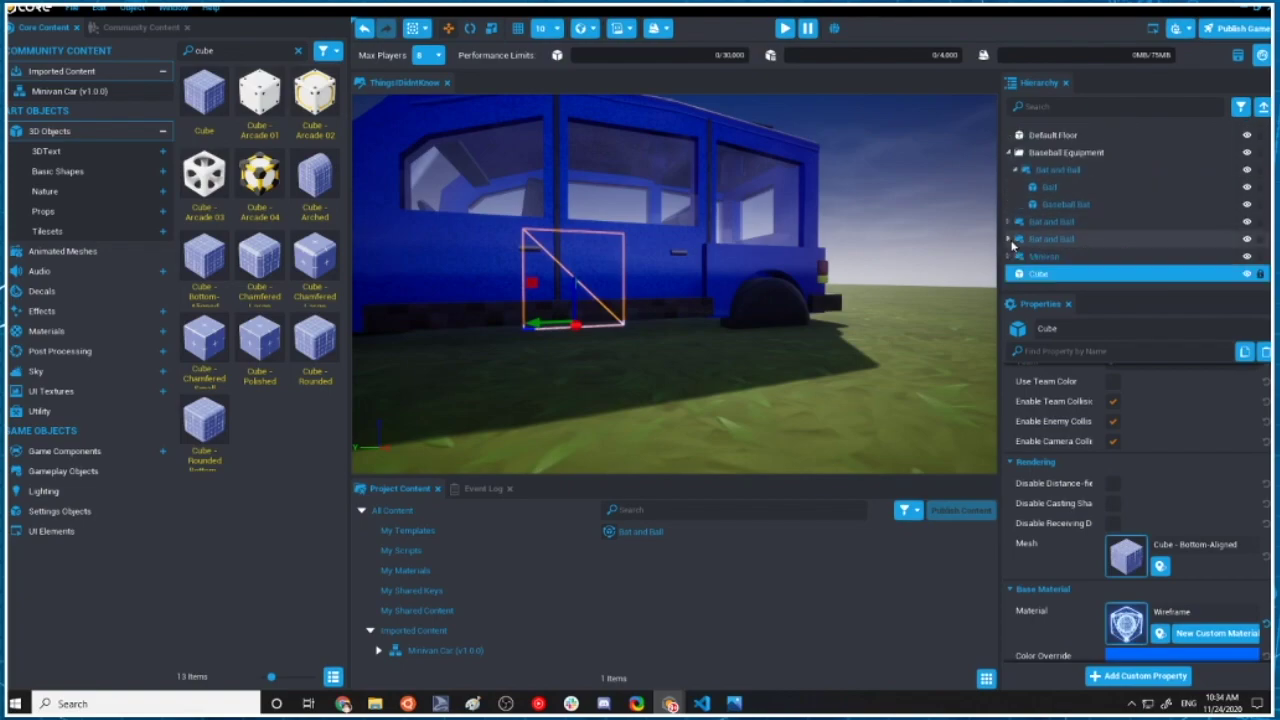
pyautogui.rightClick(1028, 258)
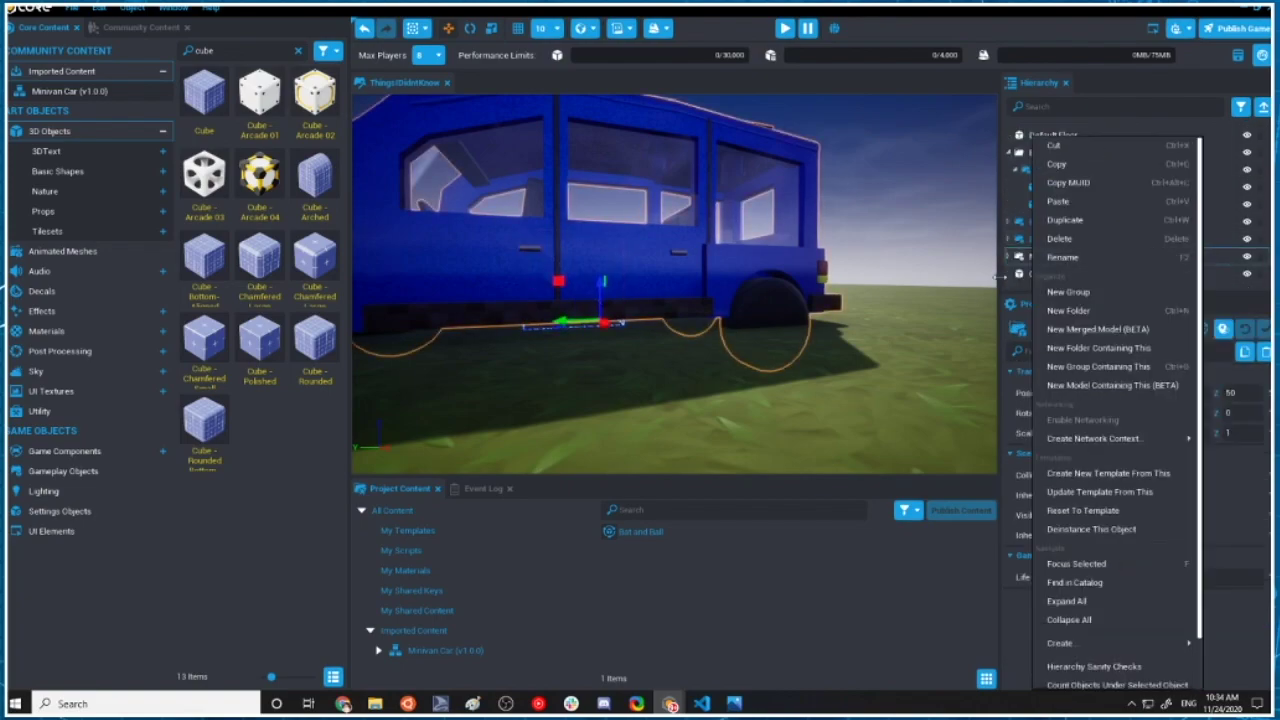
pyautogui.click(1016, 258)
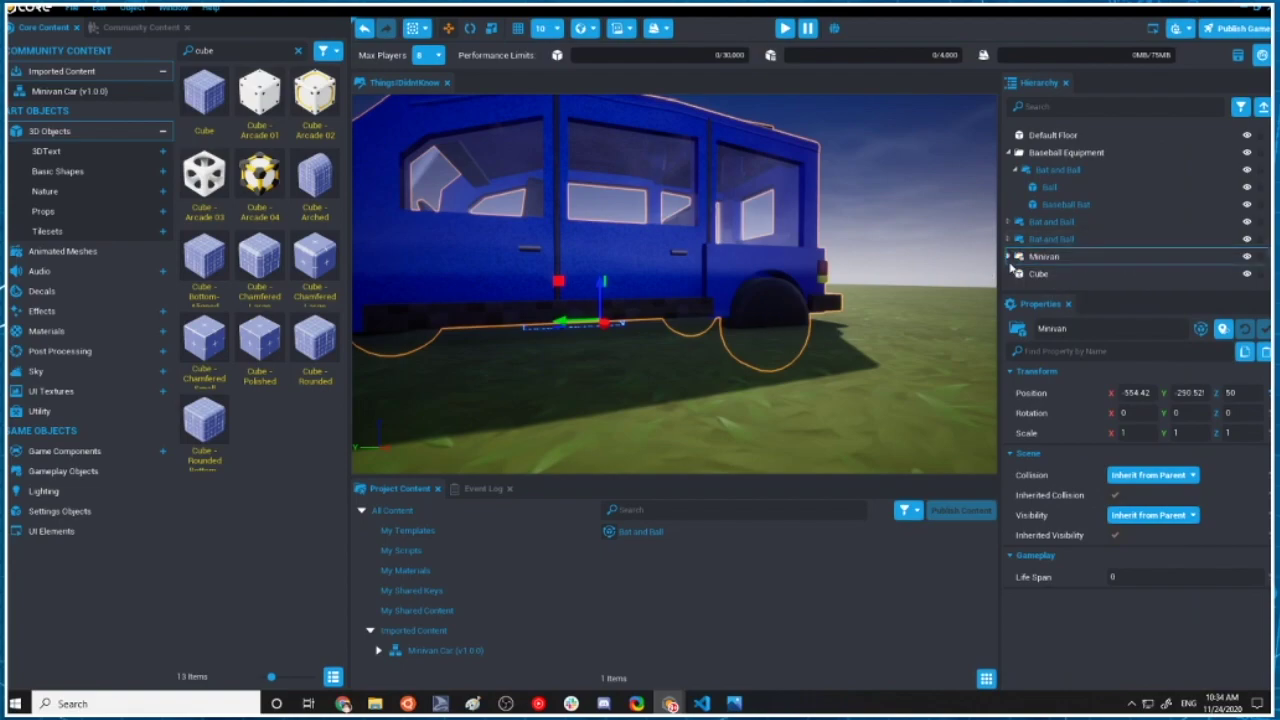
# Select the minivan's rear wheel cylinder, go up to its parent Minivan group, and look through the group's child objects.
pyautogui.click(766, 292)
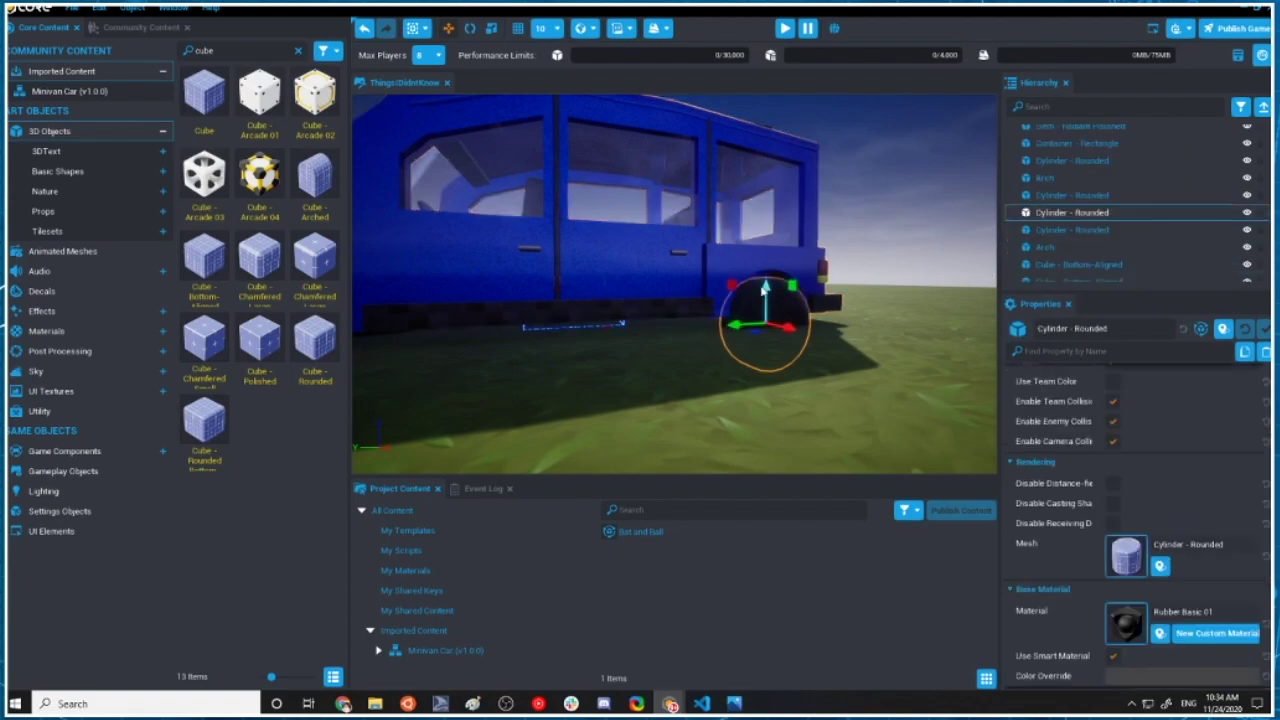
pyautogui.press('u')
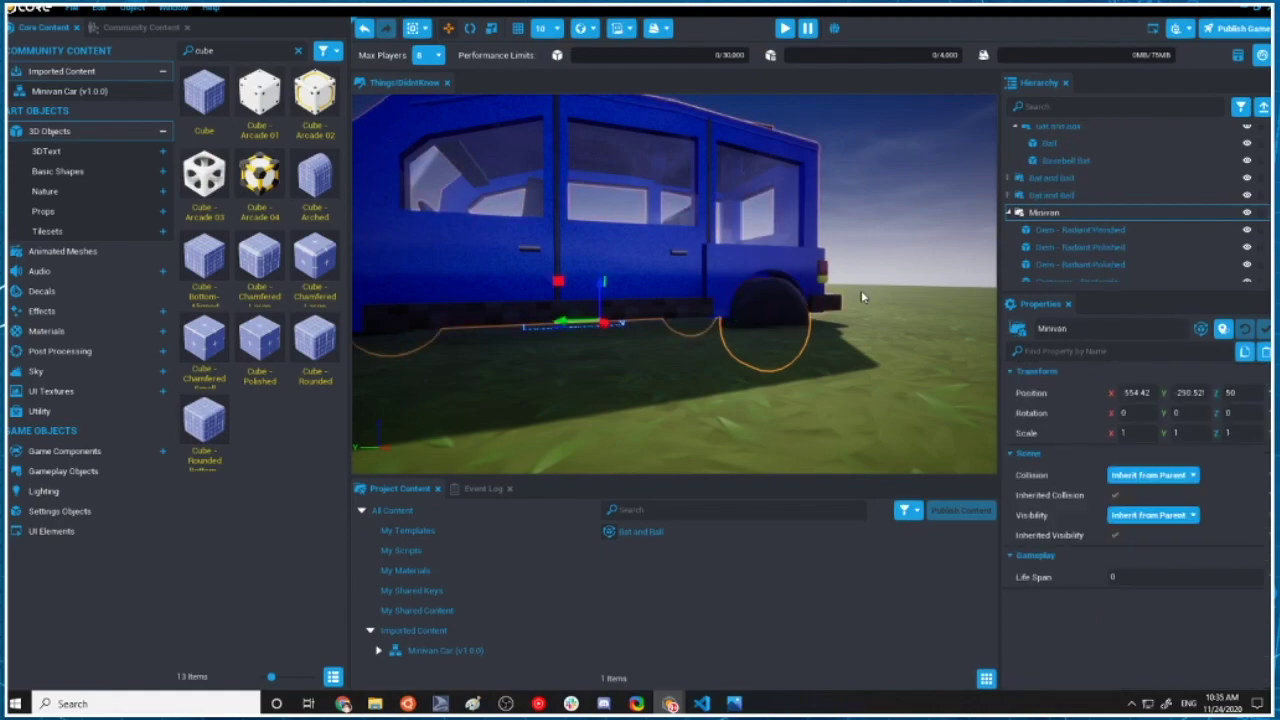
pyautogui.scroll(-3, 1090, 212)
pyautogui.scroll(-1, 880, 200)
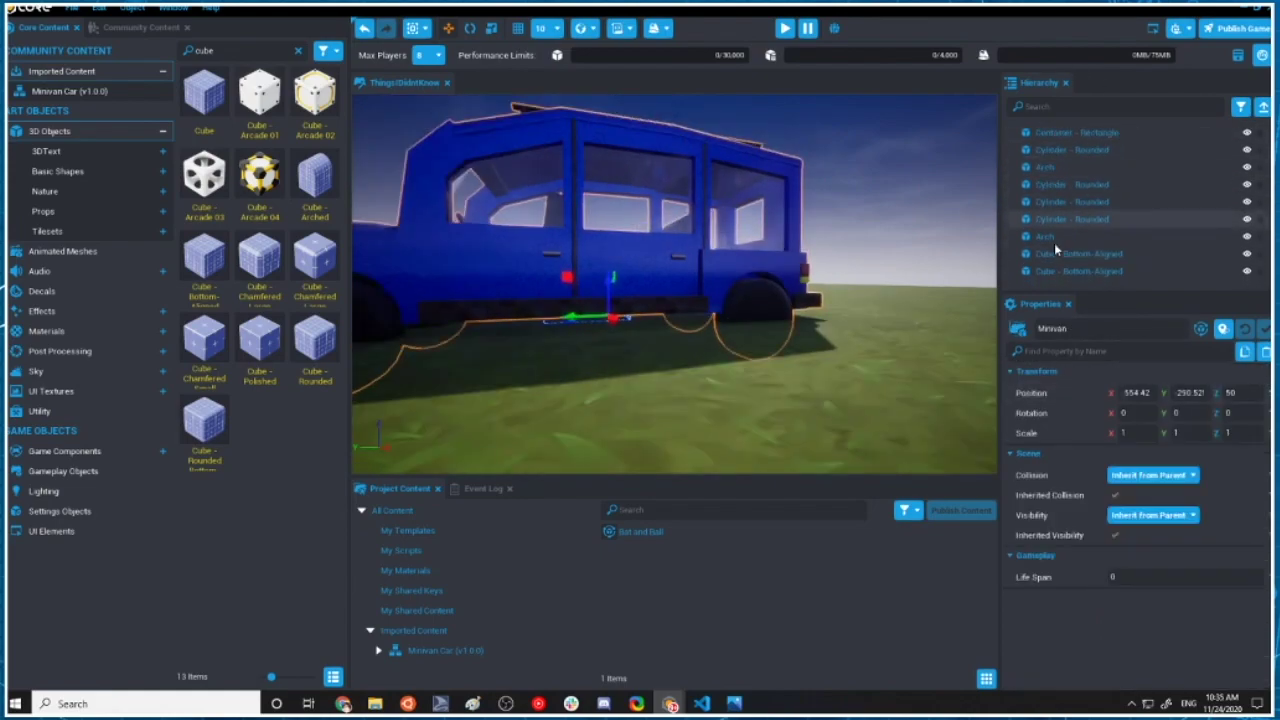
# Raise the minivan until its wheels stand on the ground, at a Z position of about 92.
pyautogui.scroll(4, 688, 331)
pyautogui.scroll(3, 700, 335)
pyautogui.scroll(-5, 831, 386)
pyautogui.scroll(-2, 762, 432)
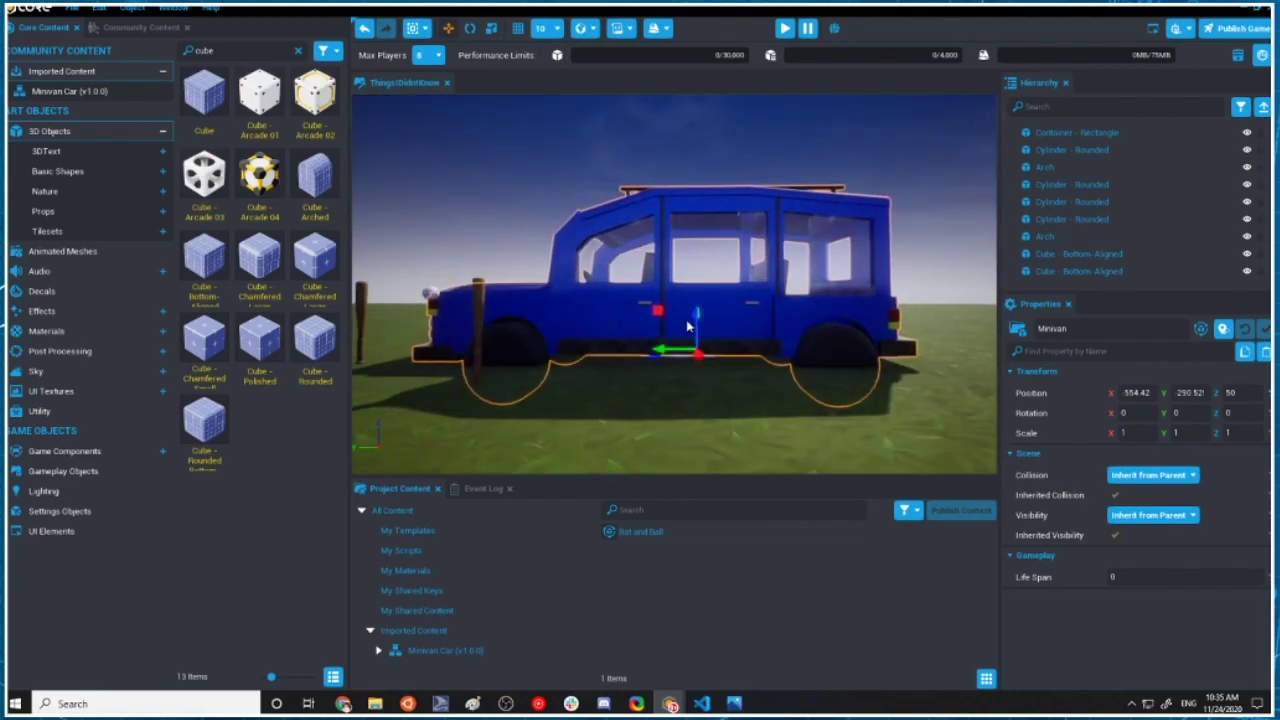
pyautogui.moveTo(697, 322); pyautogui.dragTo(699, 295)
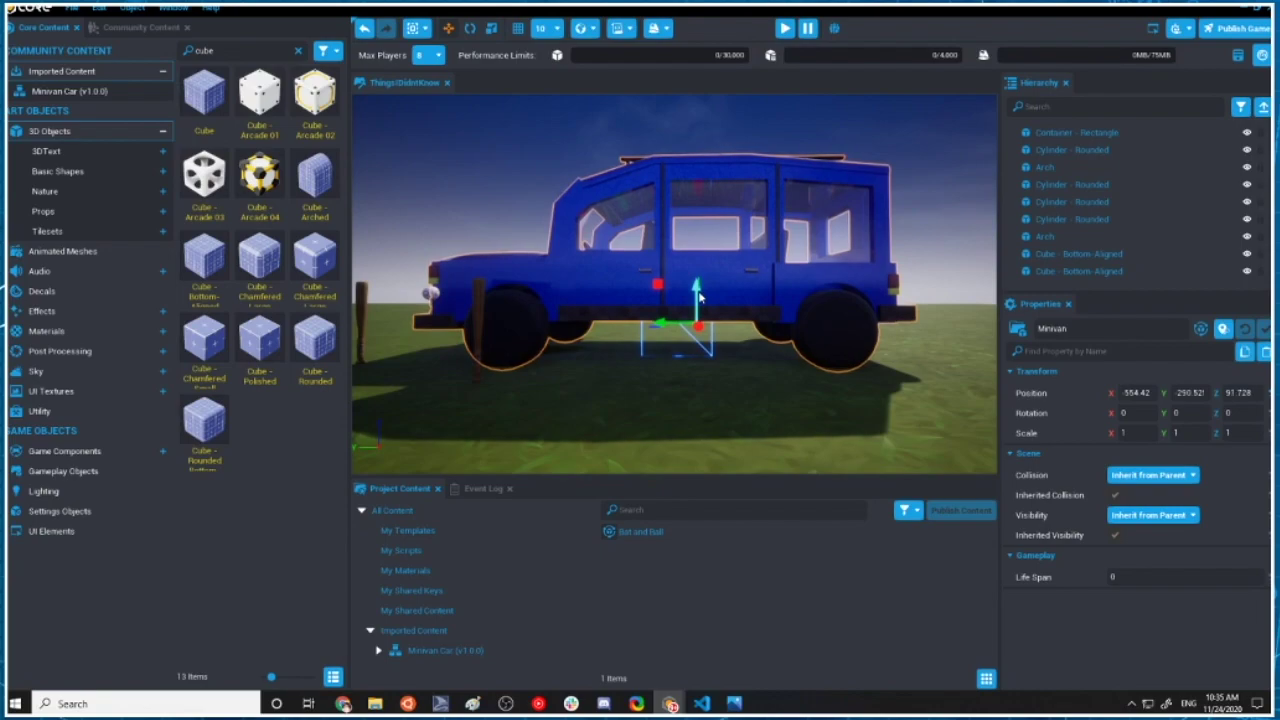
pyautogui.moveTo(880, 316)
pyautogui.mouseDown(button='right')
pyautogui.moveTo(875, 351)
pyautogui.moveTo(885, 332)
pyautogui.mouseUp(button='right')
pyautogui.moveTo(815, 389); pyautogui.dragTo(805, 131, button='right')
pyautogui.moveTo(861, 260)
pyautogui.mouseDown(button='right')
pyautogui.moveTo(873, 267)
pyautogui.moveTo(843, 243)
pyautogui.mouseUp(button='right')
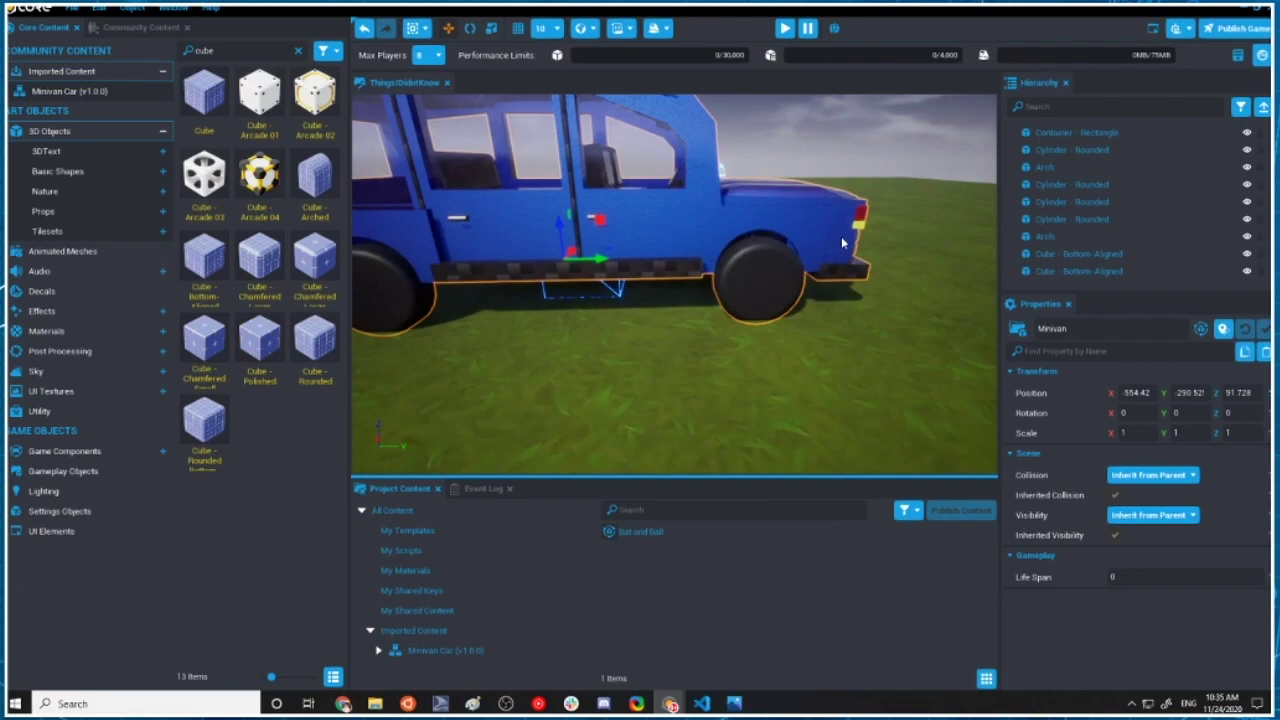
pyautogui.moveTo(901, 335); pyautogui.dragTo(990, 260, button='right')
# Wrap the cube beneath the vehicle in a new group and name it Minivan.
pyautogui.scroll(-5, 1093, 230)
pyautogui.scroll(-5, 1093, 282)
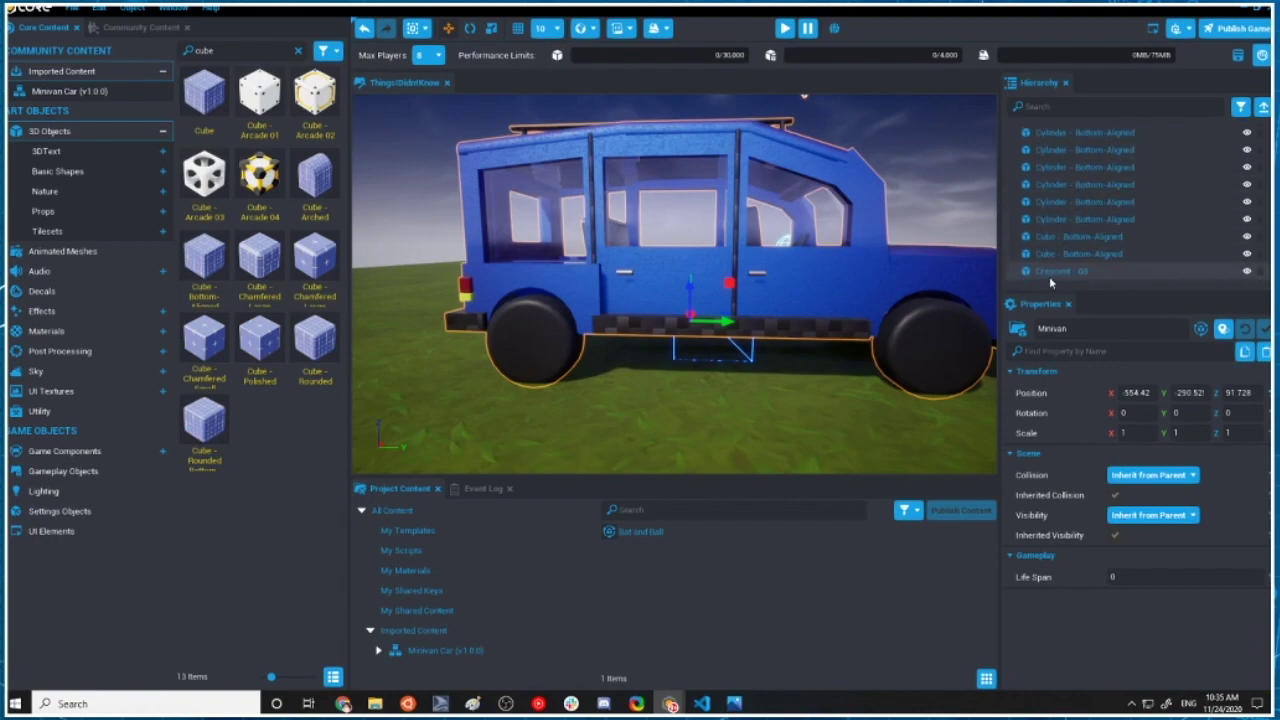
pyautogui.scroll(-6, 1040, 250)
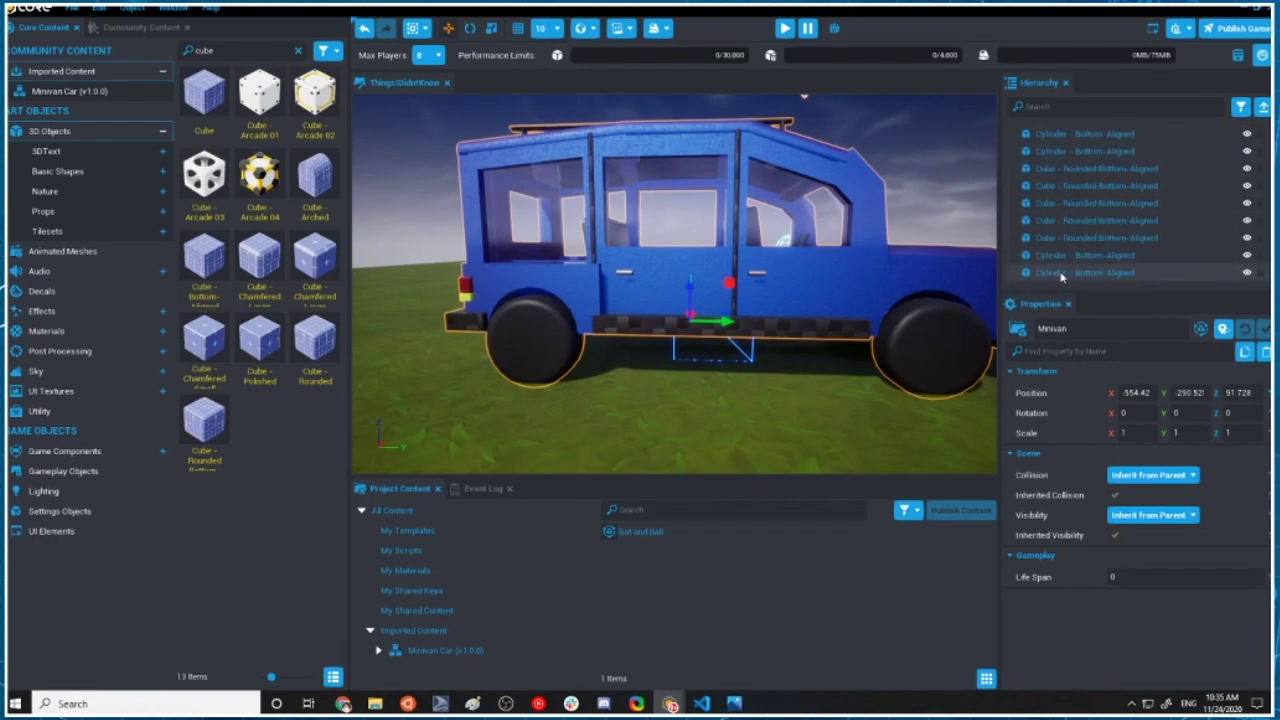
pyautogui.rightClick(1038, 276)
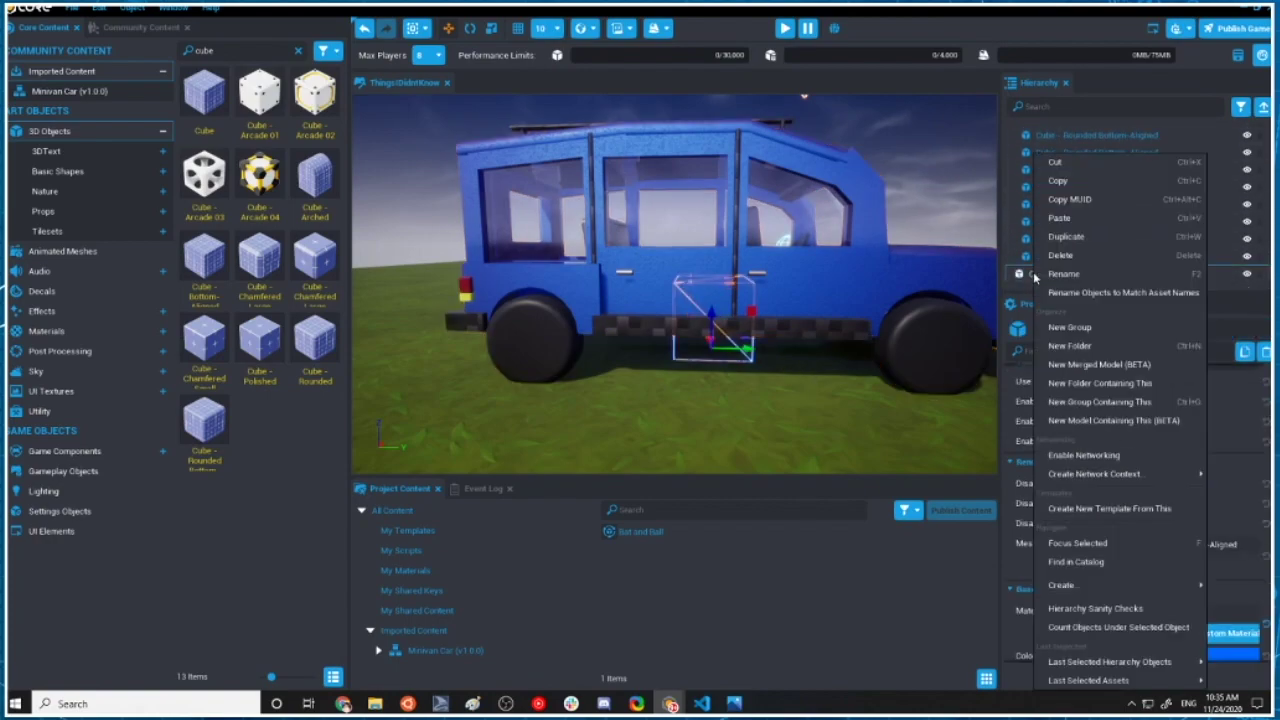
pyautogui.click(1100, 402)
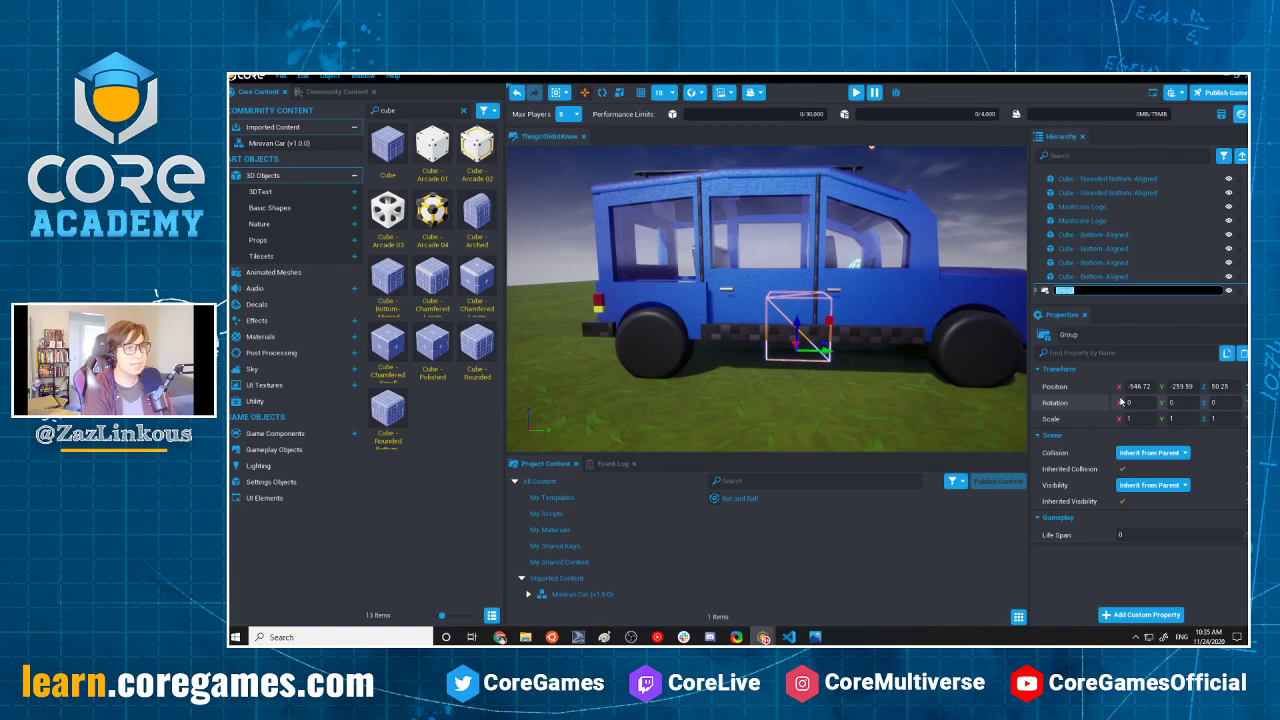
pyautogui.write('van')
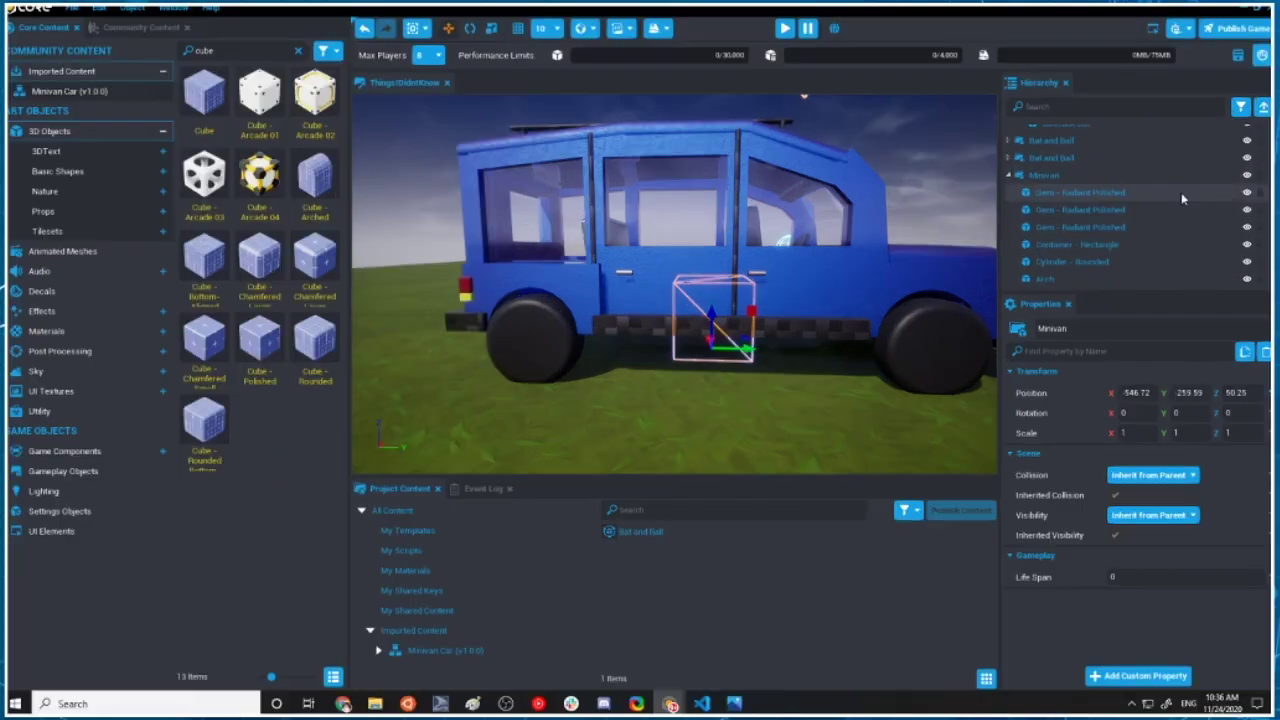
# Collapse the imported Minivan template's part list and move the template into the new Minivan group with the cube.
pyautogui.scroll(3, 1060, 240)
pyautogui.click(1062, 257)
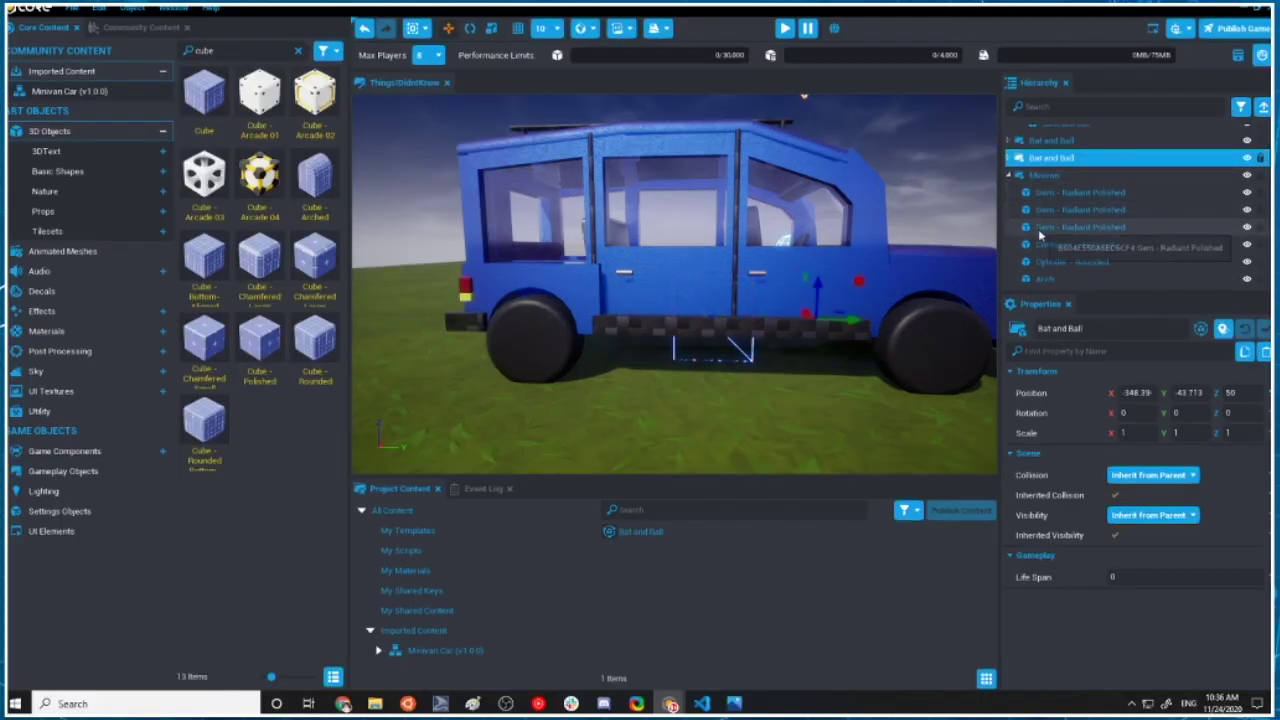
pyautogui.press('Left')
pyautogui.press('Left')
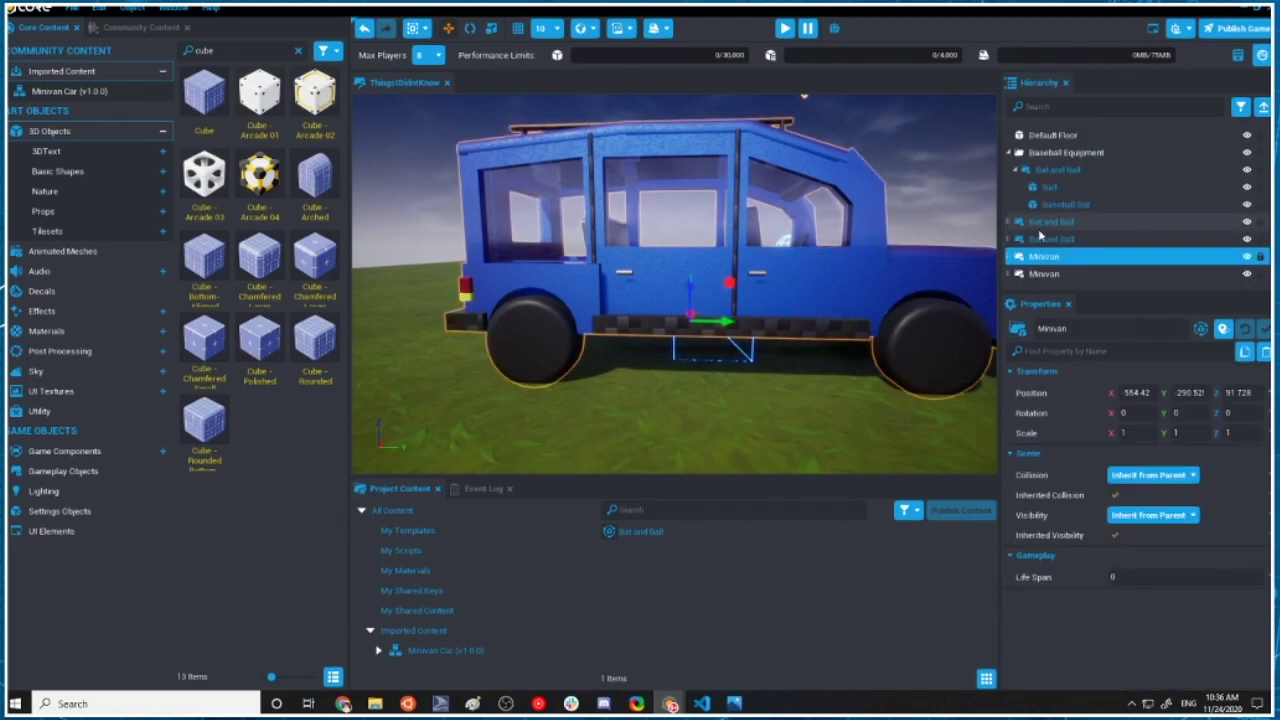
pyautogui.click(1019, 259)
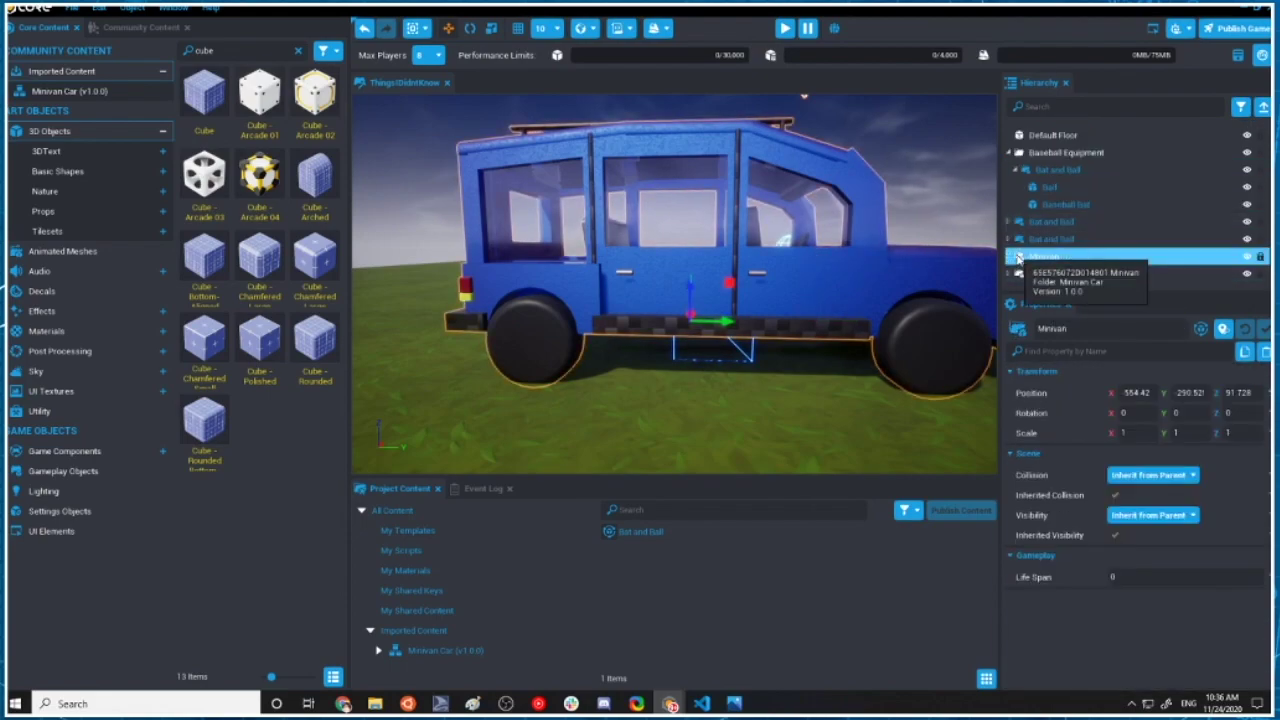
pyautogui.moveTo(1027, 262); pyautogui.dragTo(1039, 275)
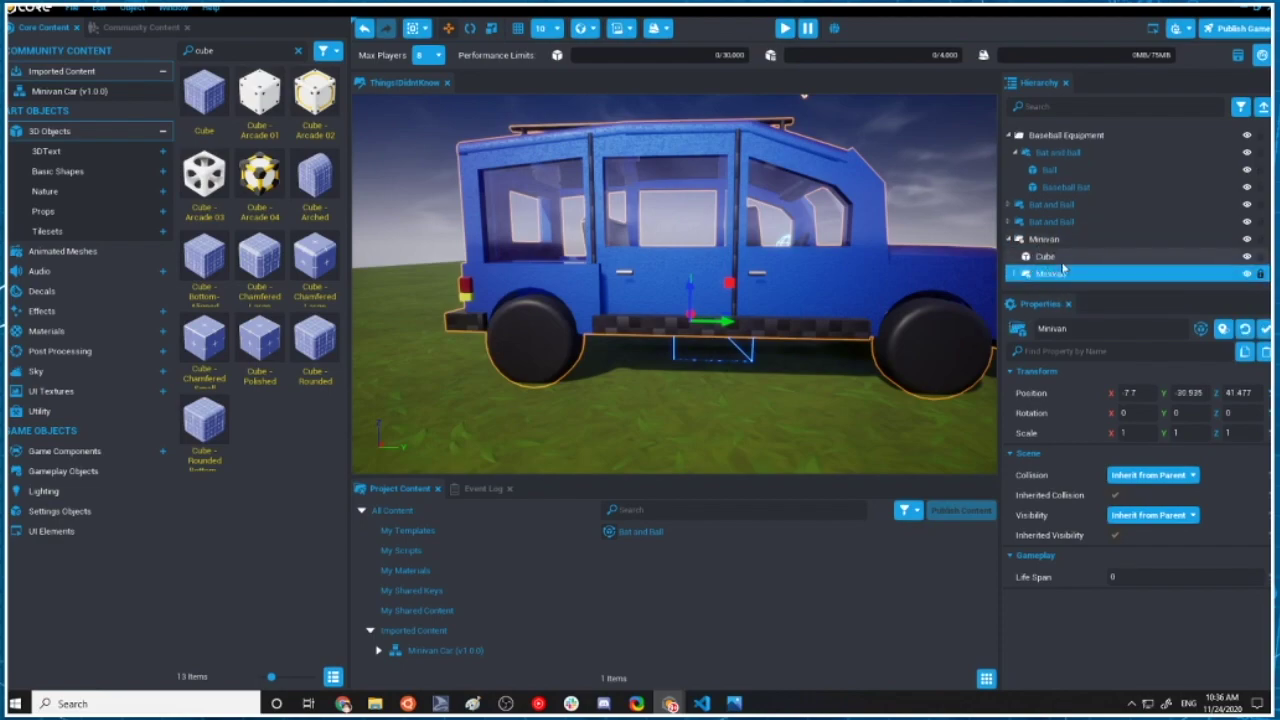
pyautogui.scroll(1, 1055, 278)
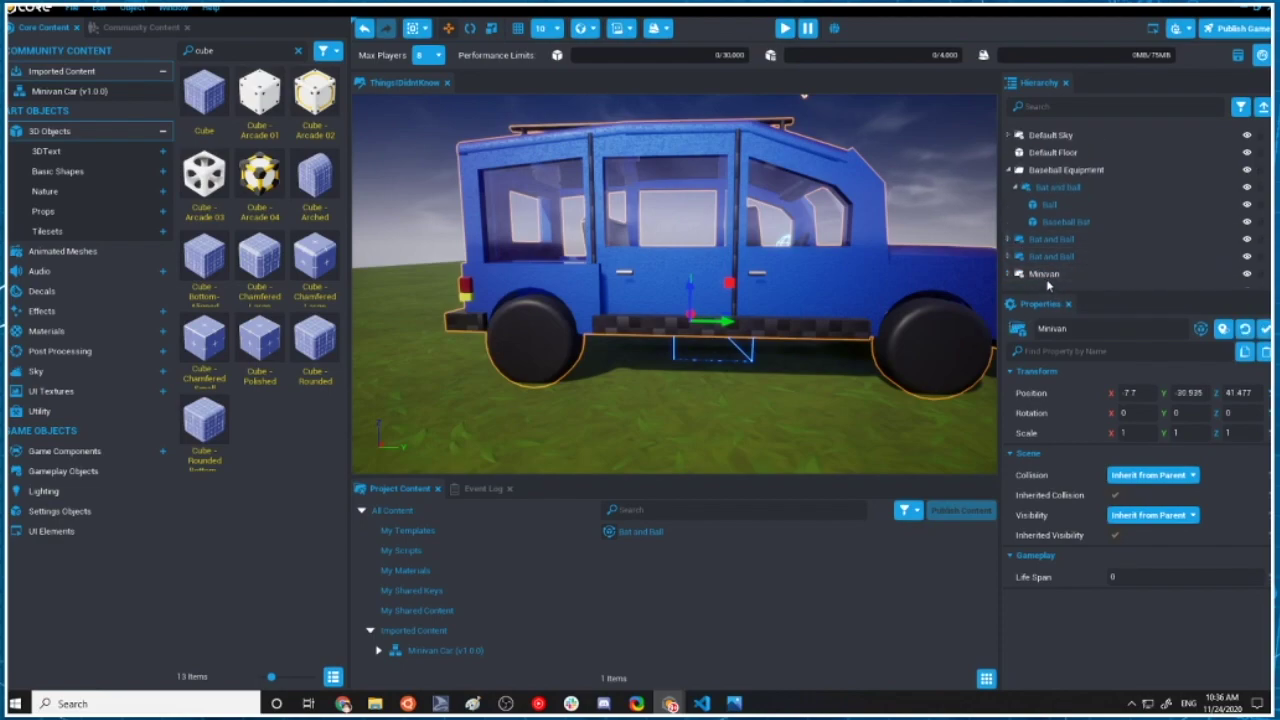
pyautogui.click(1044, 275)
pyautogui.moveTo(817, 346); pyautogui.dragTo(834, 240, button='middle')
pyautogui.scroll(-2, 826, 269)
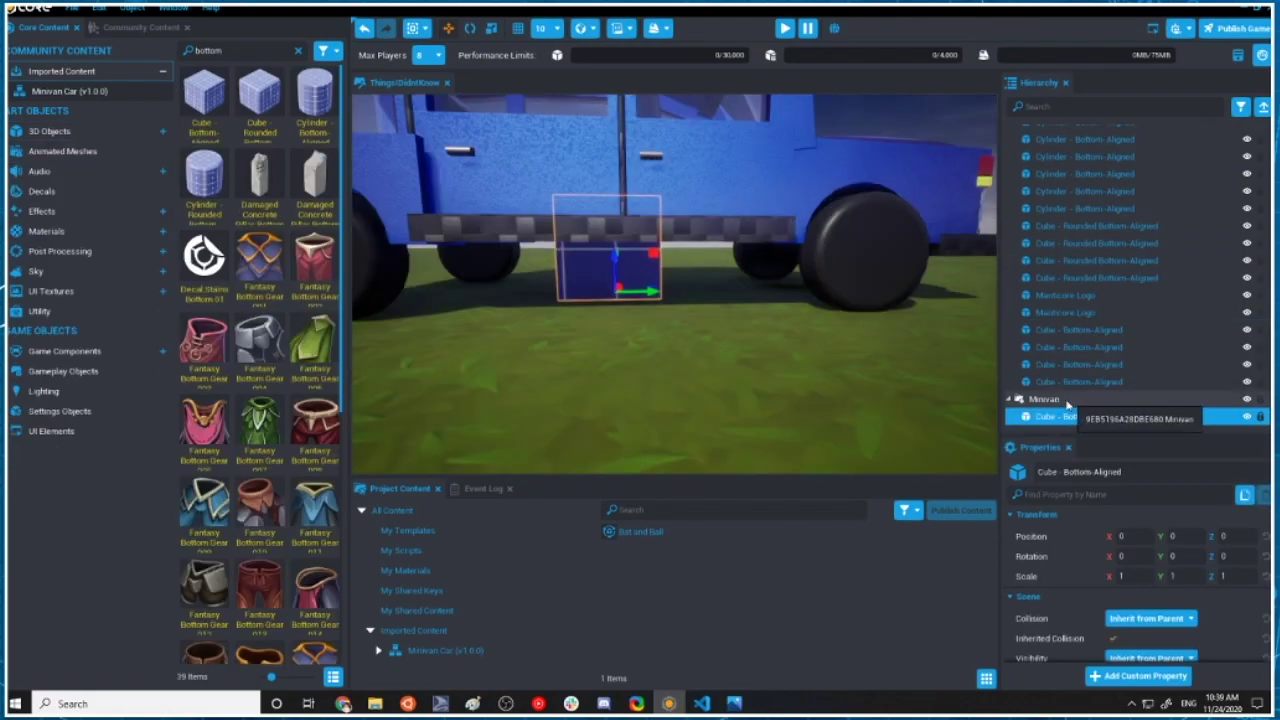
# Collapse the imported Minivan's part list and nest it in the Minivan group that holds the Cube - Bottom-Aligned.
pyautogui.scroll(5, 1060, 340)
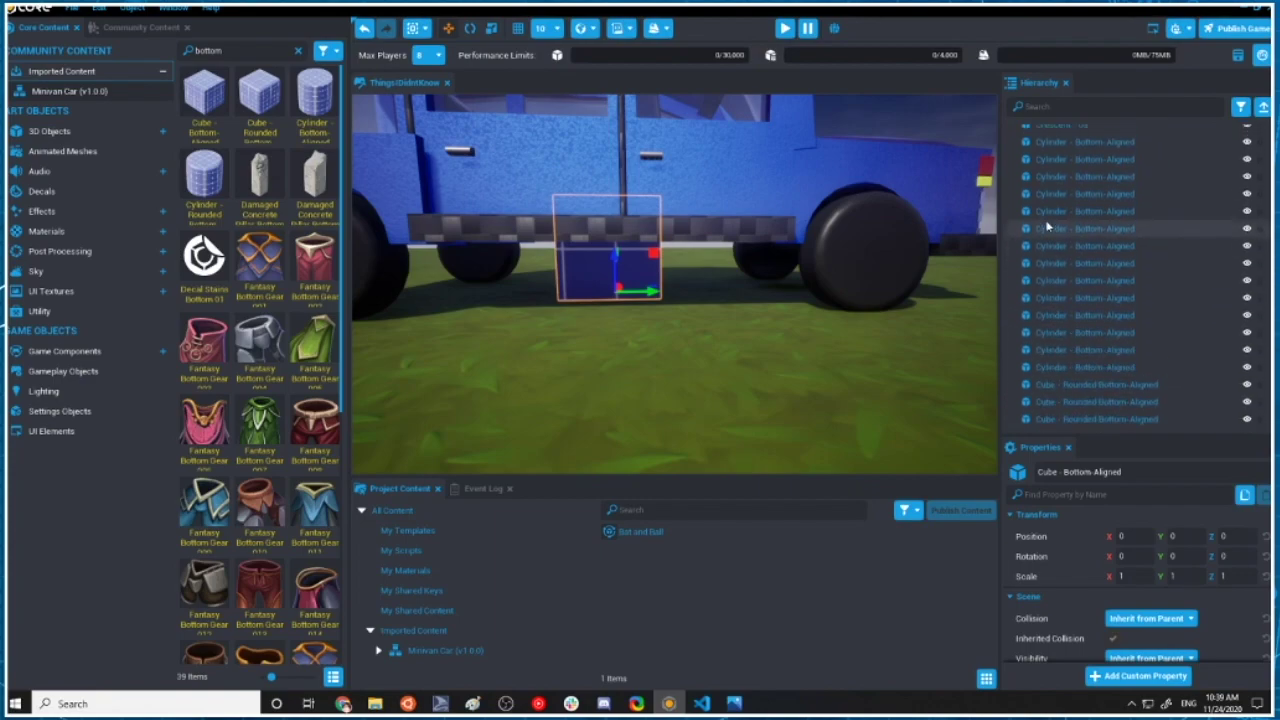
pyautogui.scroll(-5, 1050, 210)
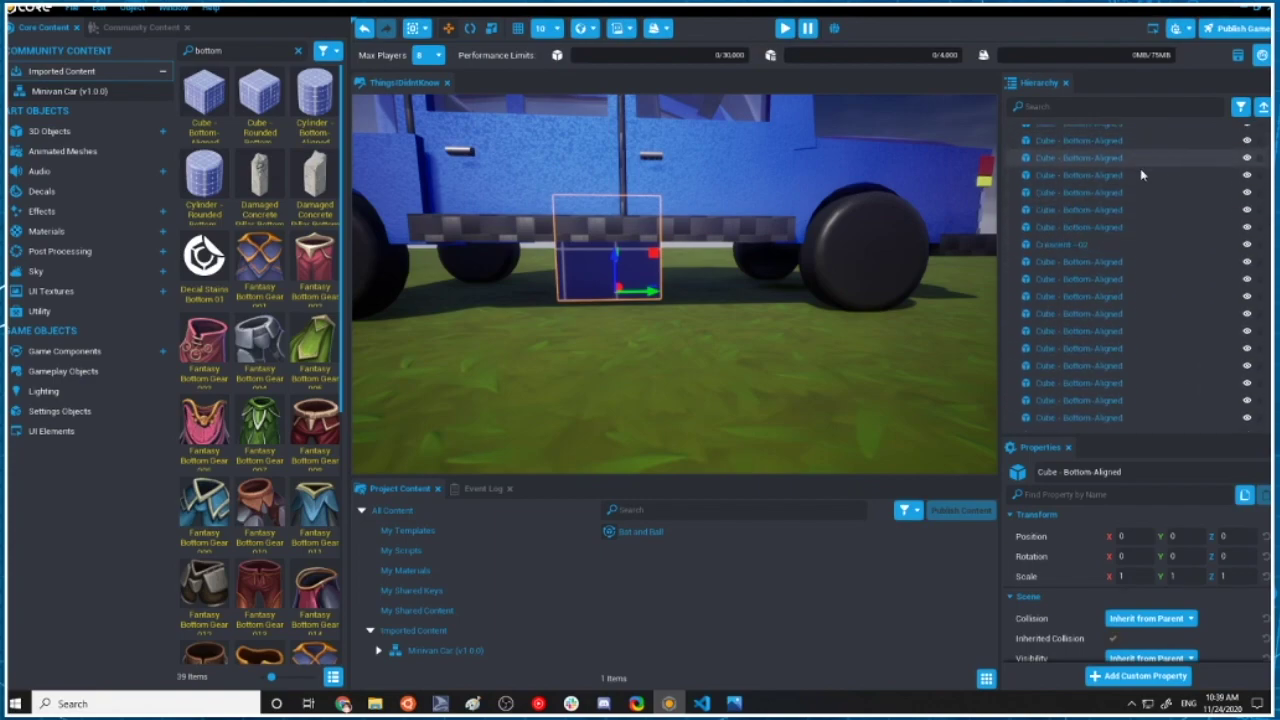
pyautogui.click(1078, 192)
pyautogui.press('Left')
pyautogui.press('Left')
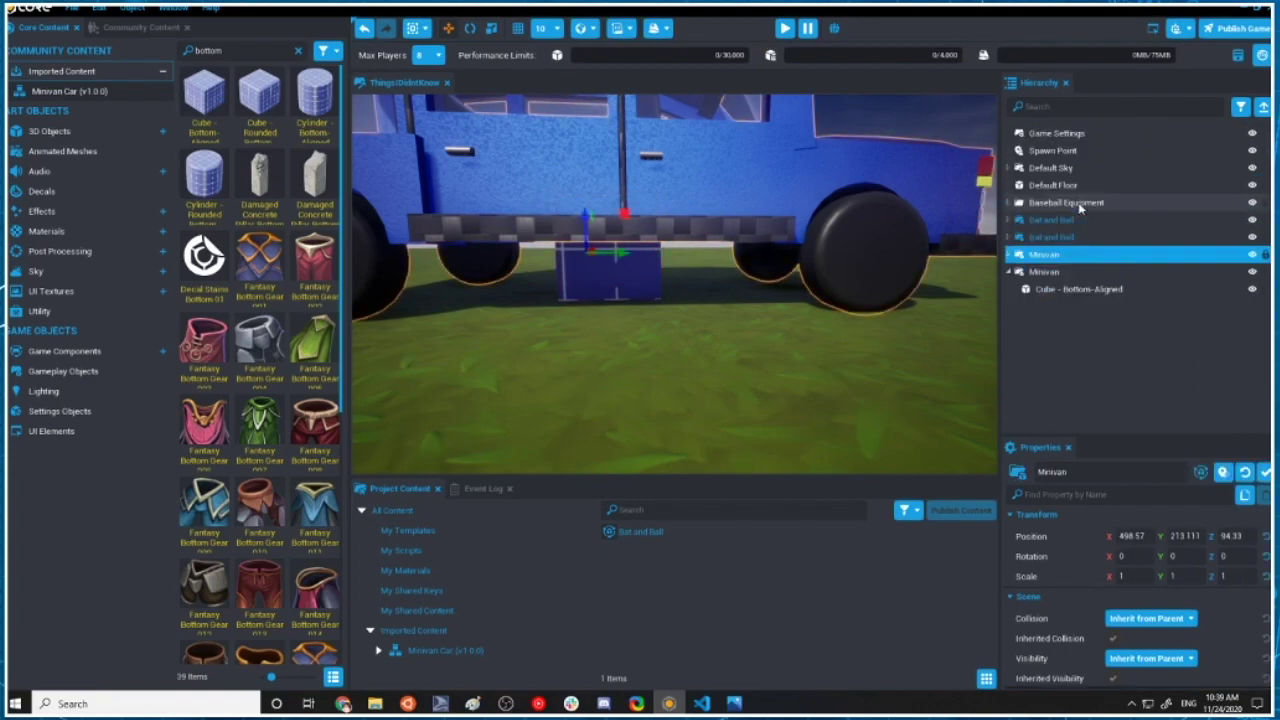
pyautogui.moveTo(1036, 257); pyautogui.dragTo(1045, 275)
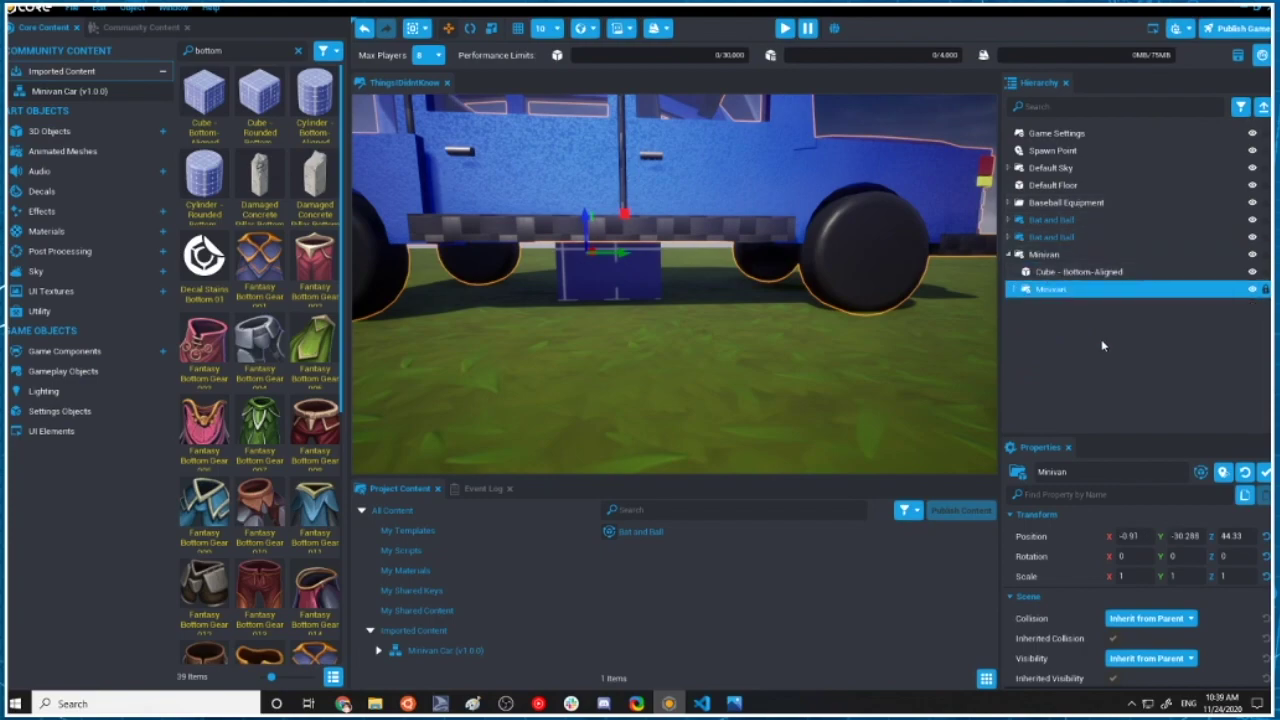
# Deinstance the nested Minivan and ungroup its contents into the parent Minivan group.
pyautogui.rightClick(1037, 295)
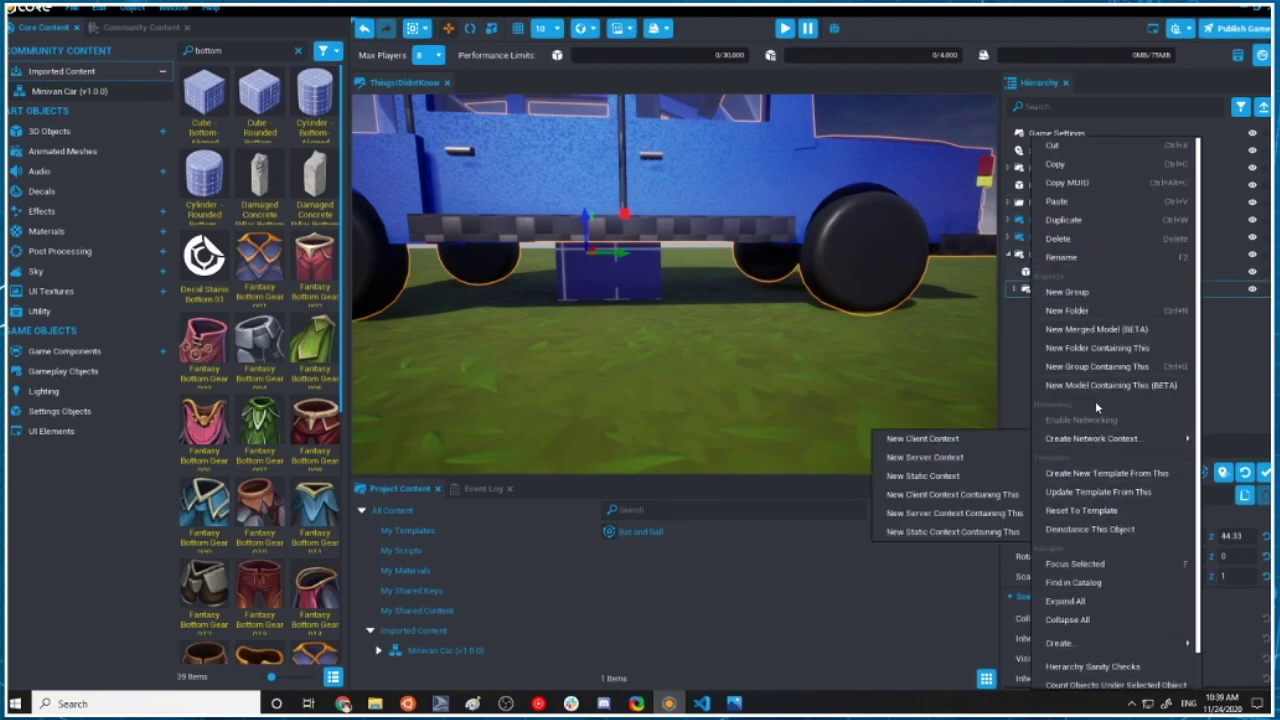
pyautogui.click(1099, 530)
pyautogui.rightClick(1048, 293)
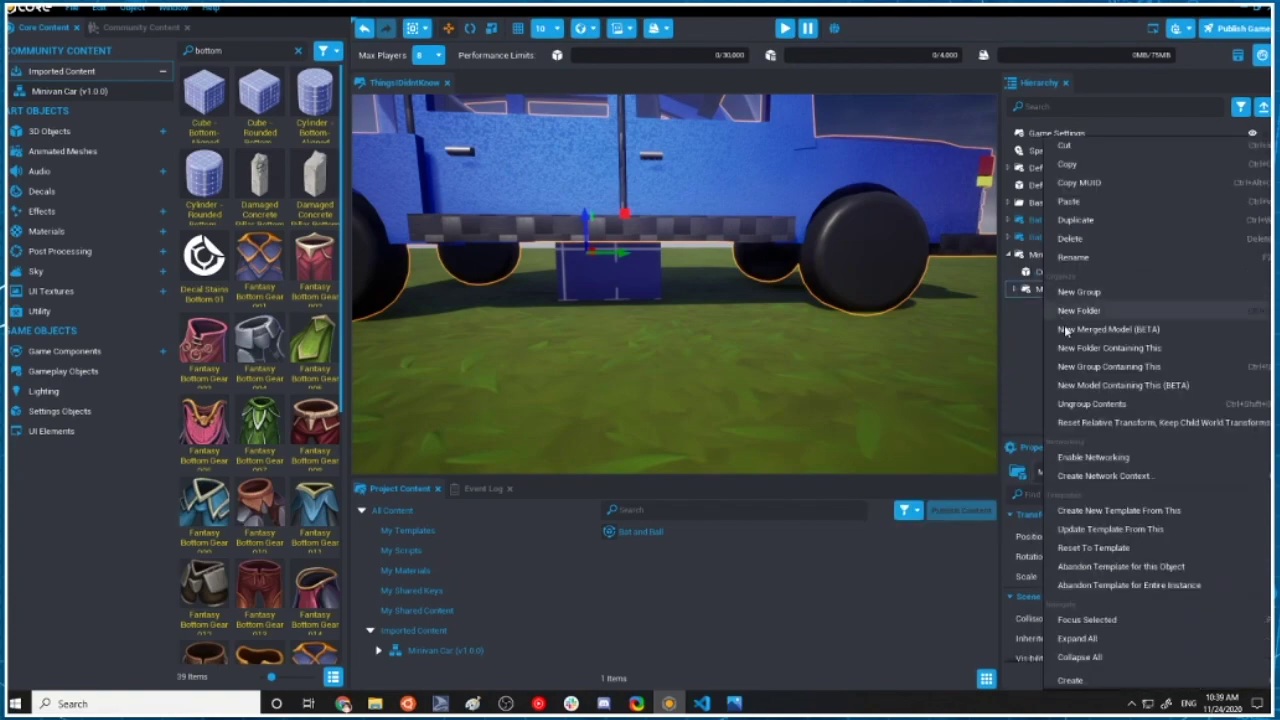
pyautogui.click(1108, 406)
# Create a new template named Minivan from the parent Minivan group.
pyautogui.rightClick(1041, 258)
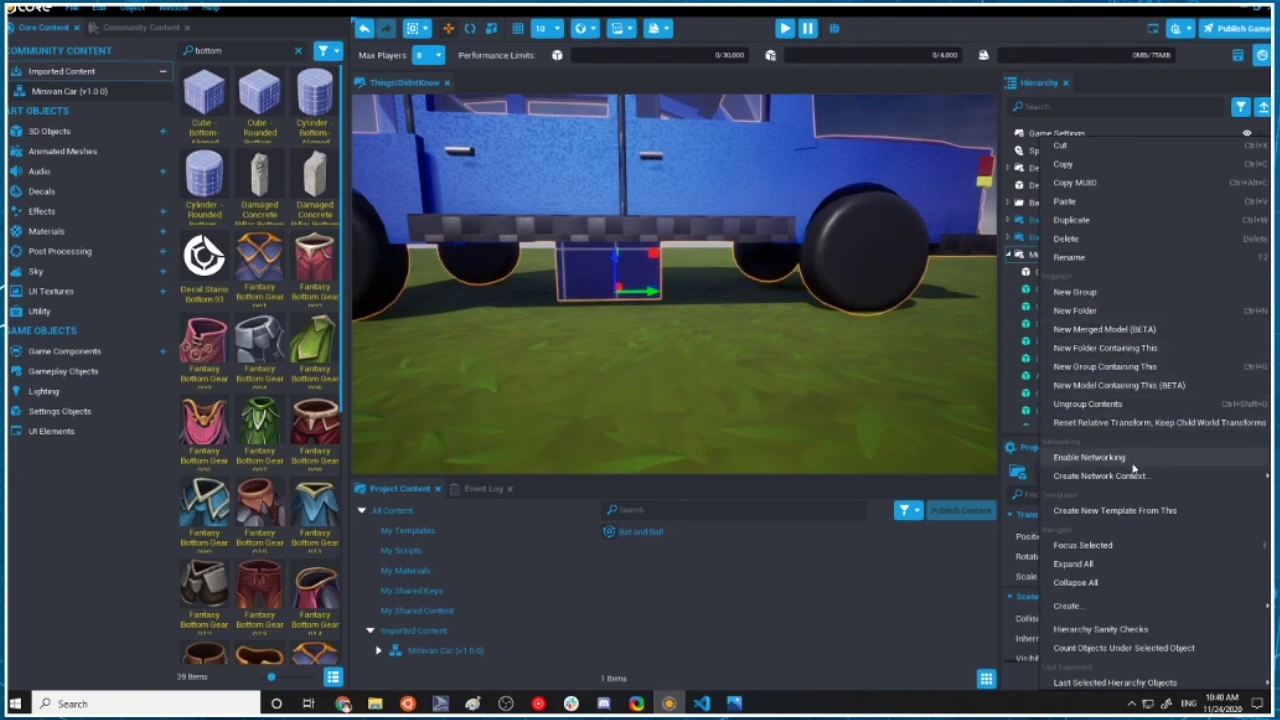
pyautogui.click(1136, 512)
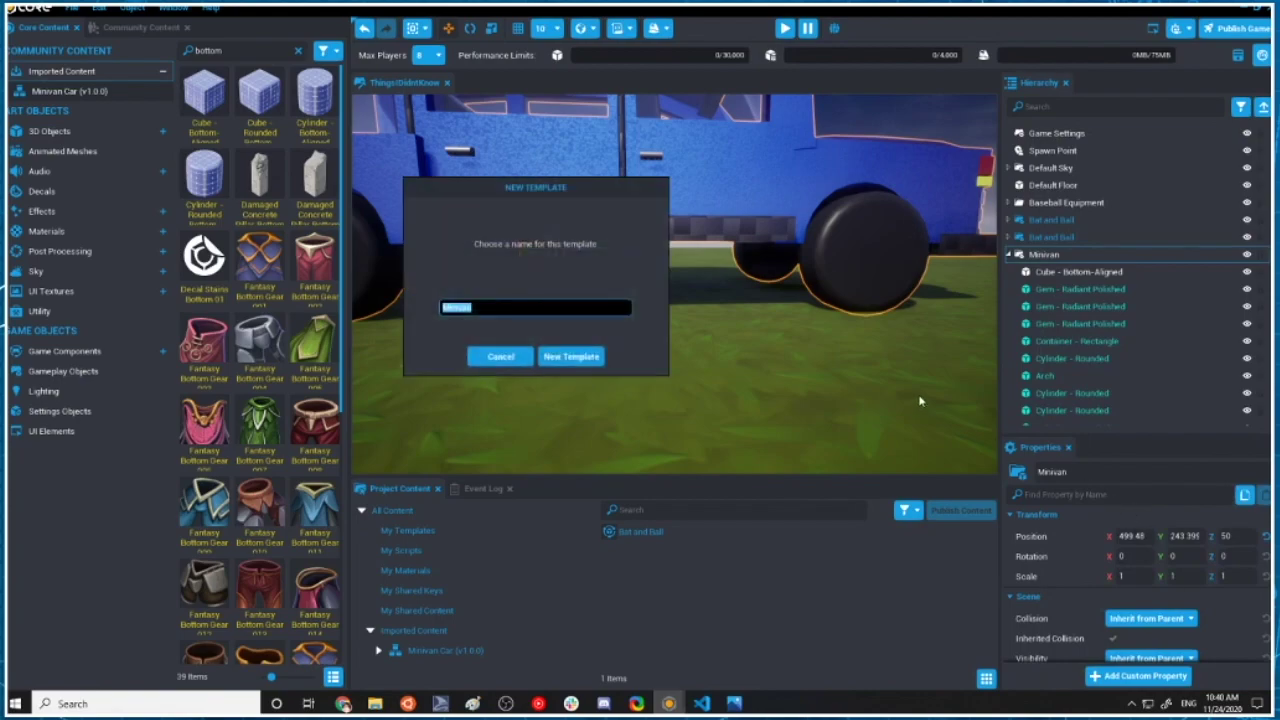
pyautogui.press('Return')
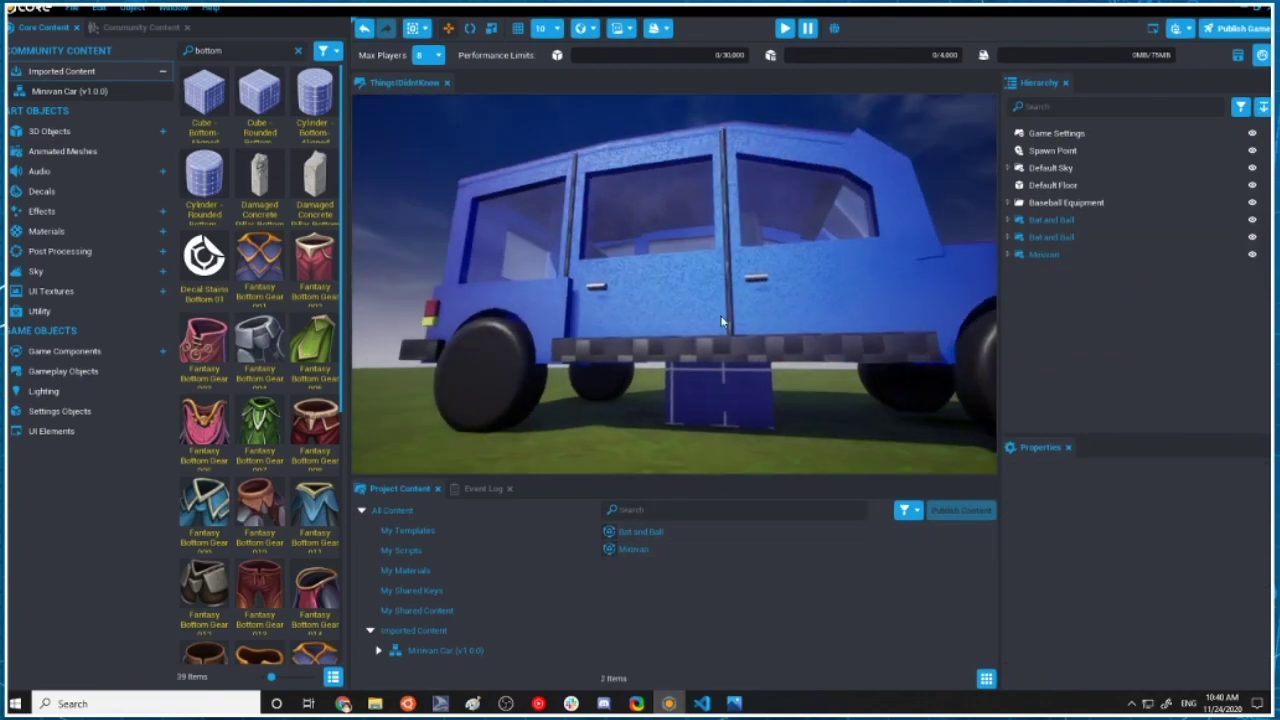
# Delete the Cube - Bottom-Aligned under the minivan, deinstancing the template to allow it.
pyautogui.moveTo(723, 323); pyautogui.dragTo(723, 425, button='right')
pyautogui.moveTo(790, 288)
pyautogui.mouseDown(button='right')
pyautogui.moveTo(826, 283)
pyautogui.moveTo(765, 288)
pyautogui.mouseUp(button='right')
pyautogui.click(645, 366)
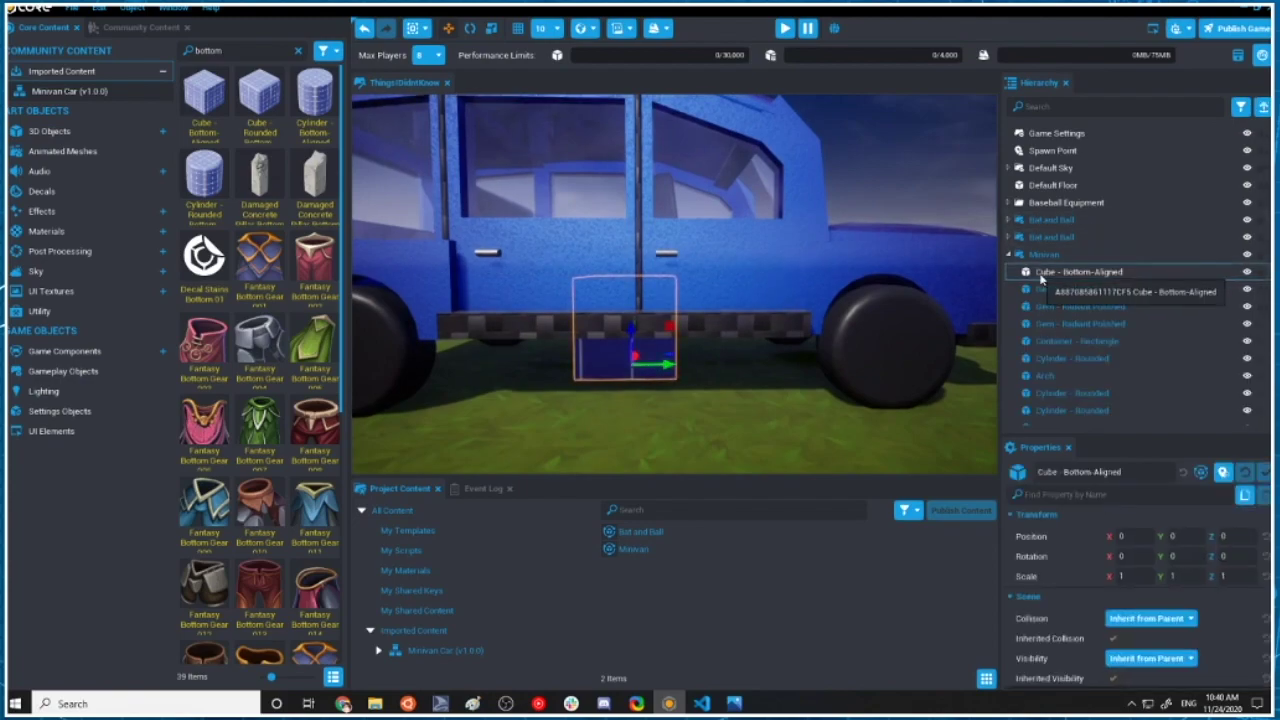
pyautogui.press('Delete')
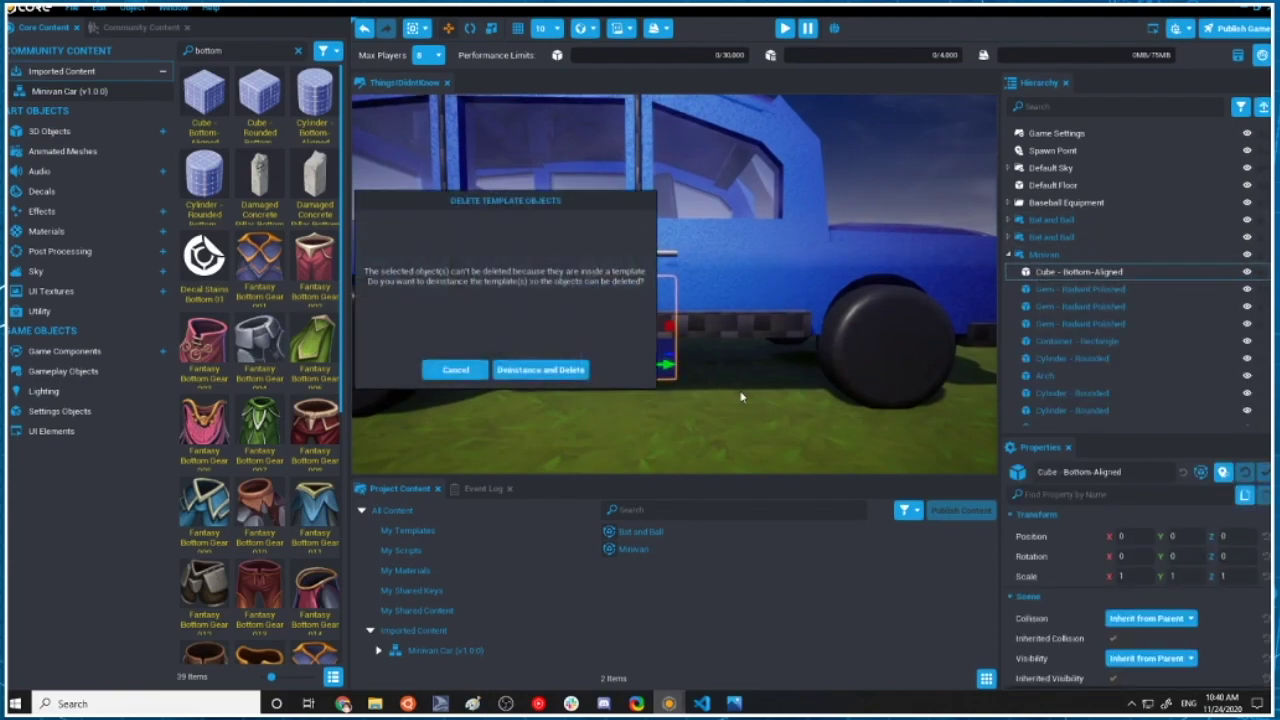
pyautogui.click(512, 369)
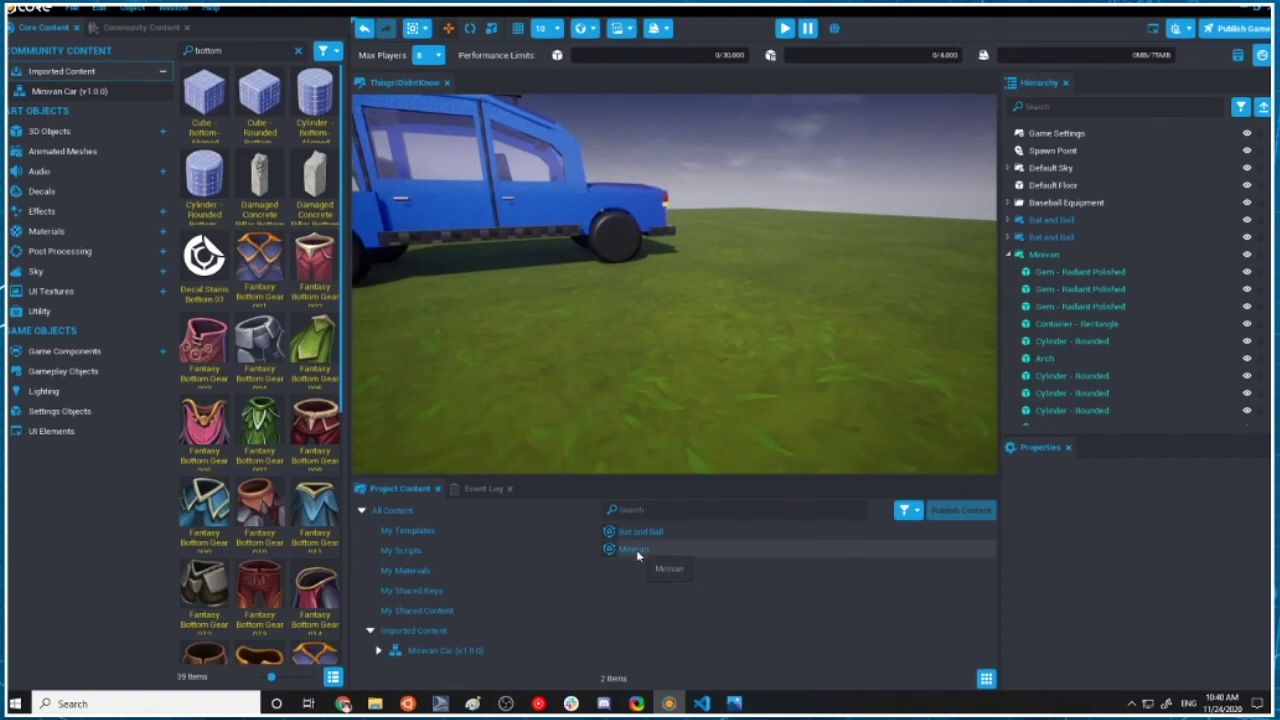
# Place the new Minivan template from the project content on the grass and paste another copy into the scene.
pyautogui.click(636, 550)
pyautogui.moveTo(636, 549); pyautogui.dragTo(631, 250)
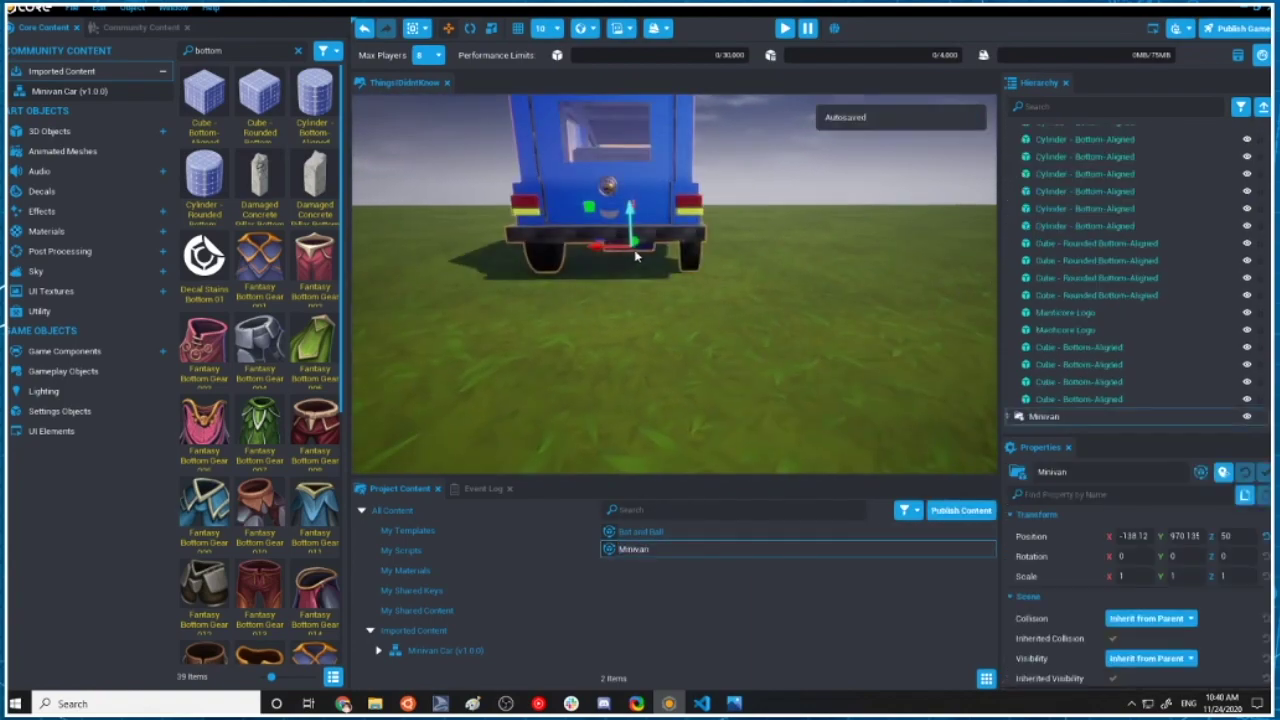
pyautogui.hotkey('ctrl', 'v')
pyautogui.moveTo(843, 268); pyautogui.dragTo(867, 293, button='right')
pyautogui.click(920, 311)
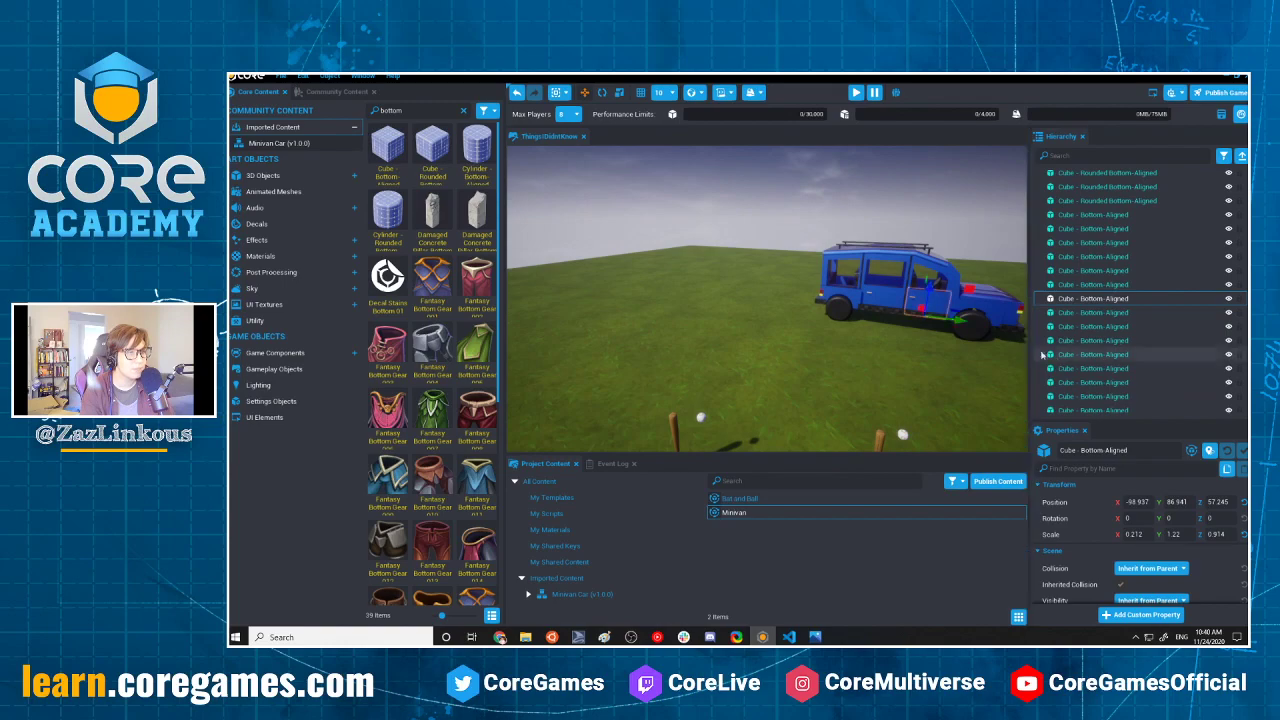
pyautogui.click(888, 289)
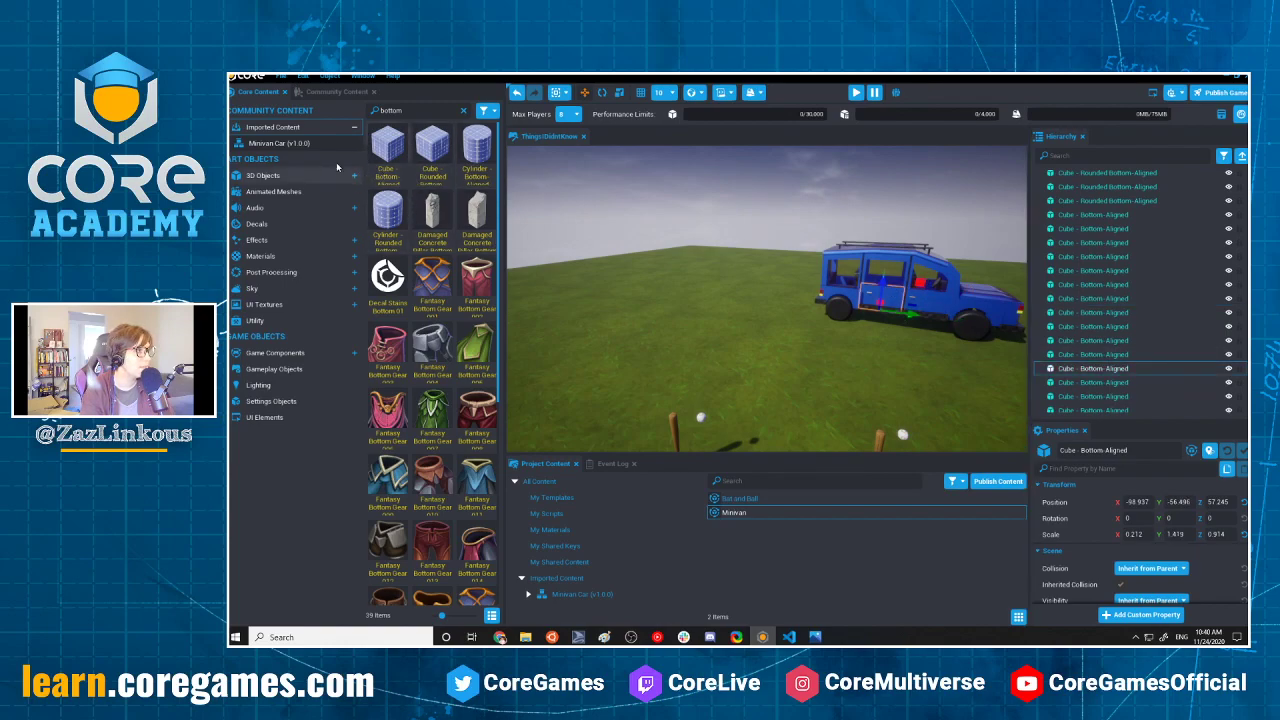
# Add the original imported Minivan from the Minivan Car package to the scene and focus the view on it.
pyautogui.click(315, 146)
pyautogui.moveTo(390, 148); pyautogui.dragTo(645, 290)
pyautogui.press('f')
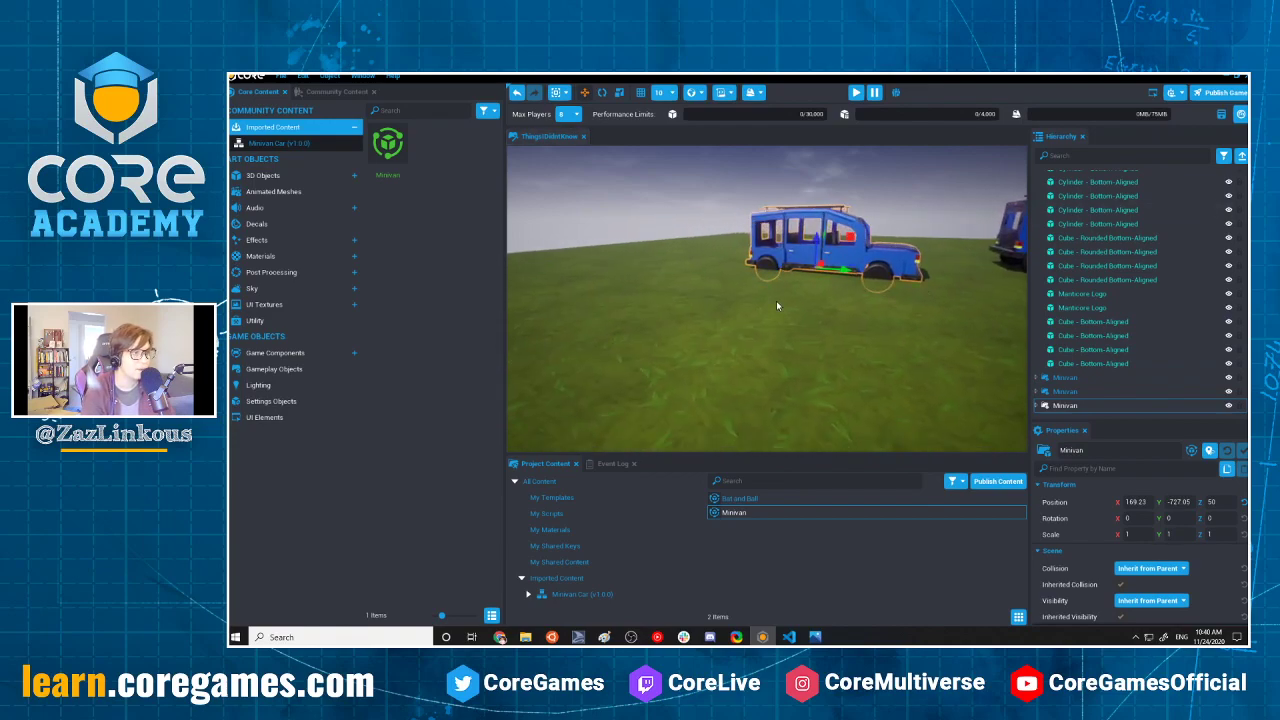
# Select all parts inside the imported Minivan and raise them together until its wheels rest on the ground.
pyautogui.click(1037, 406)
pyautogui.scroll(-3, 1070, 368)
pyautogui.click(1081, 304)
pyautogui.scroll(-5, 1086, 308)
pyautogui.scroll(-5, 1090, 390)
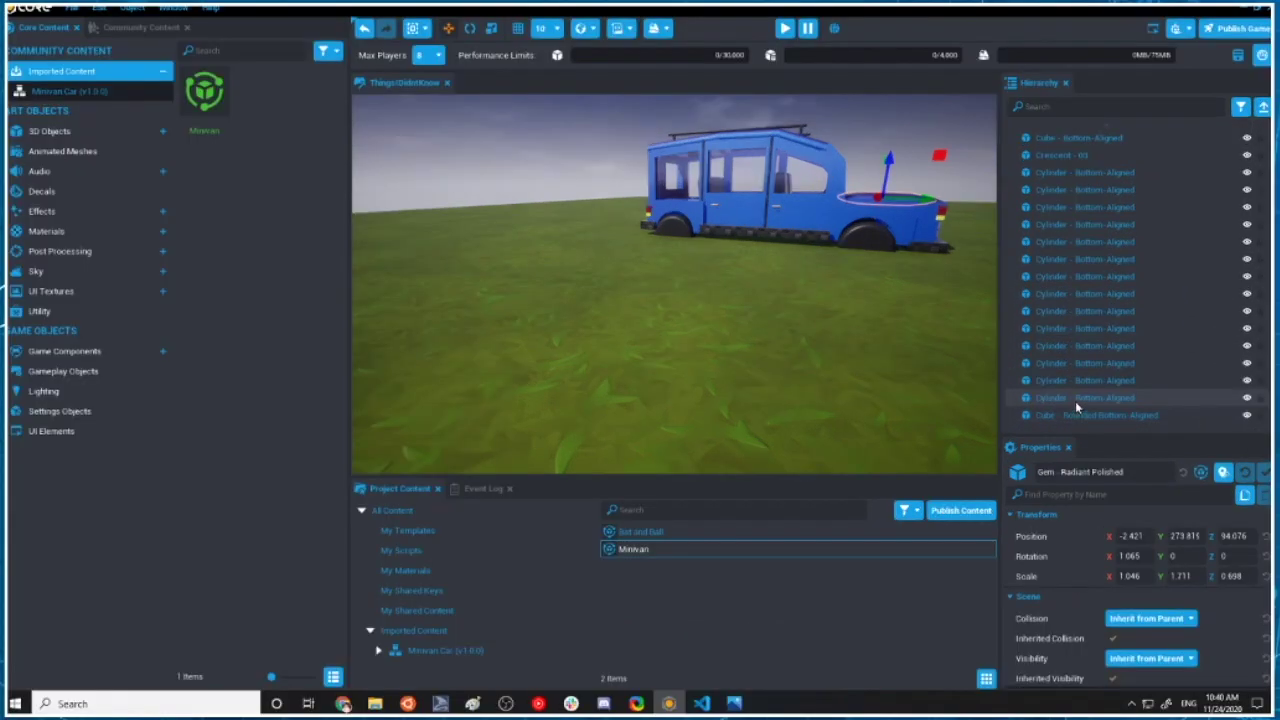
pyautogui.scroll(-3, 1075, 405)
pyautogui.keyDown('shift'); pyautogui.click(1073, 417); pyautogui.keyUp('shift')
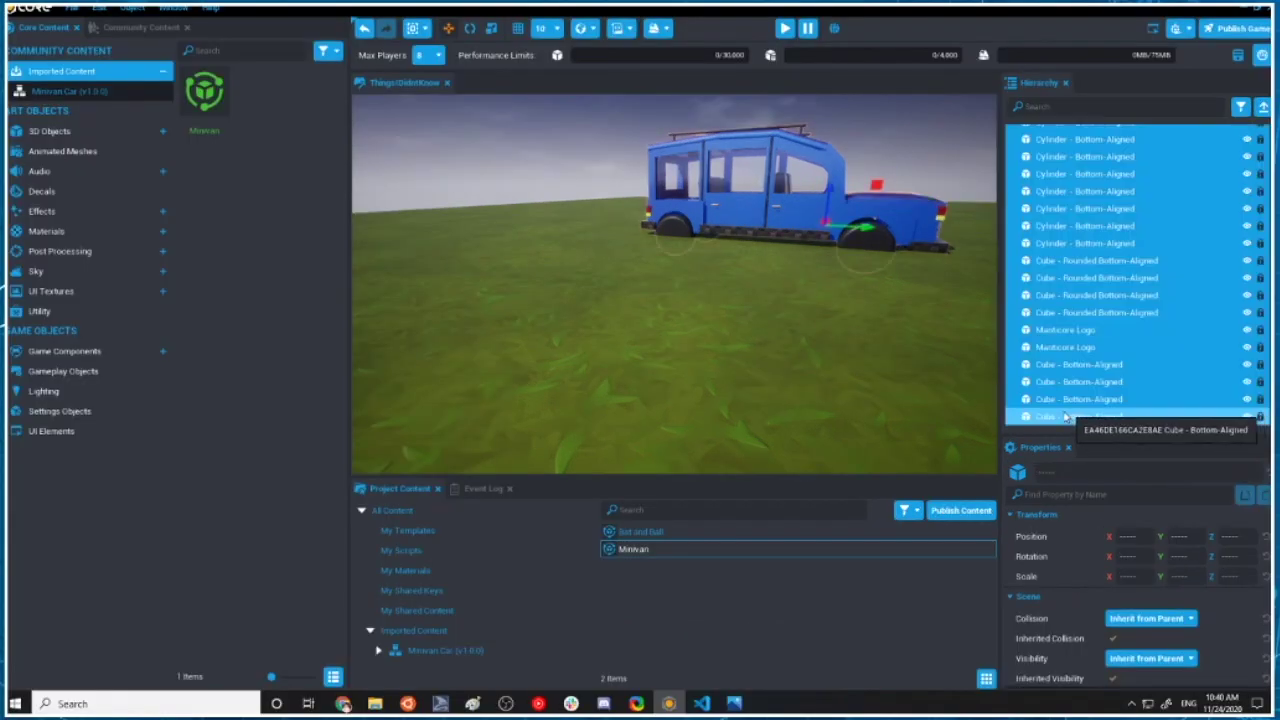
pyautogui.scroll(3, 747, 217)
pyautogui.moveTo(747, 217); pyautogui.dragTo(664, 364, button='right')
pyautogui.moveTo(625, 498); pyautogui.dragTo(630, 384, button='right')
pyautogui.press('w')
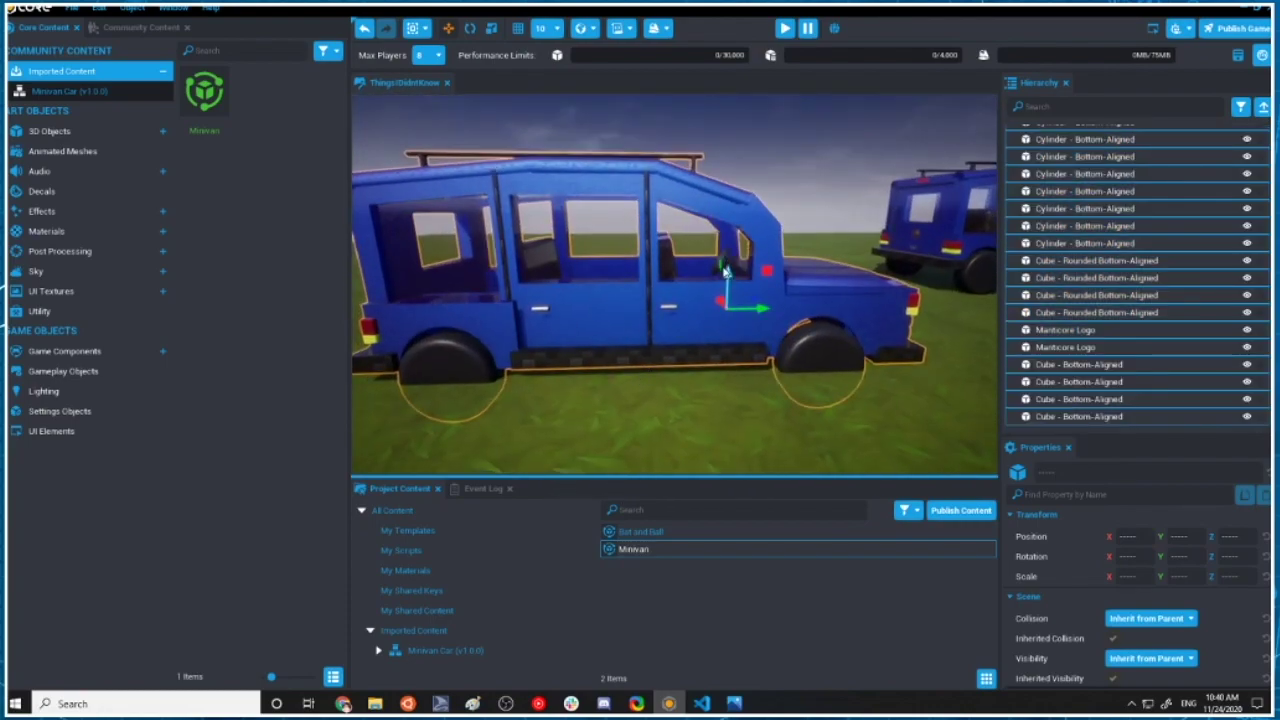
pyautogui.moveTo(728, 284); pyautogui.dragTo(726, 254)
# Collapse the adjusted Minivan's part list in the hierarchy.
pyautogui.moveTo(772, 334); pyautogui.dragTo(802, 361, button='right')
pyautogui.press('s')
pyautogui.scroll(-3, 1147, 253)
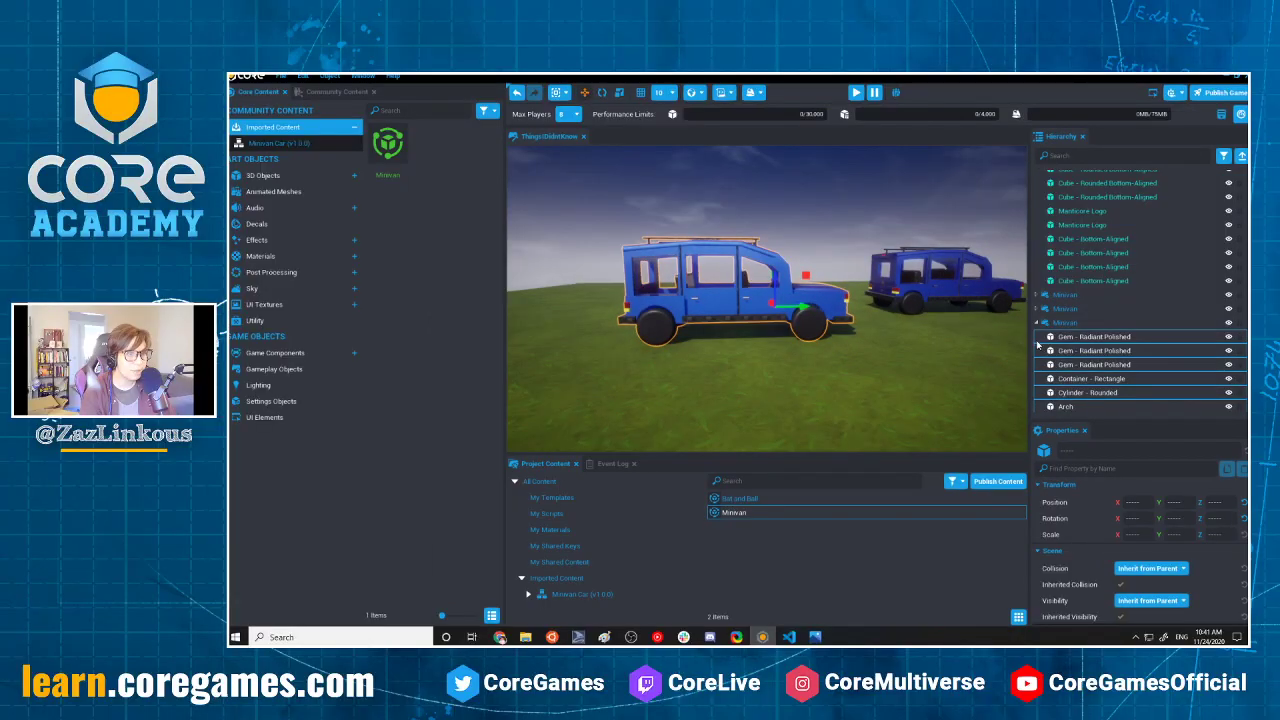
pyautogui.click(1037, 323)
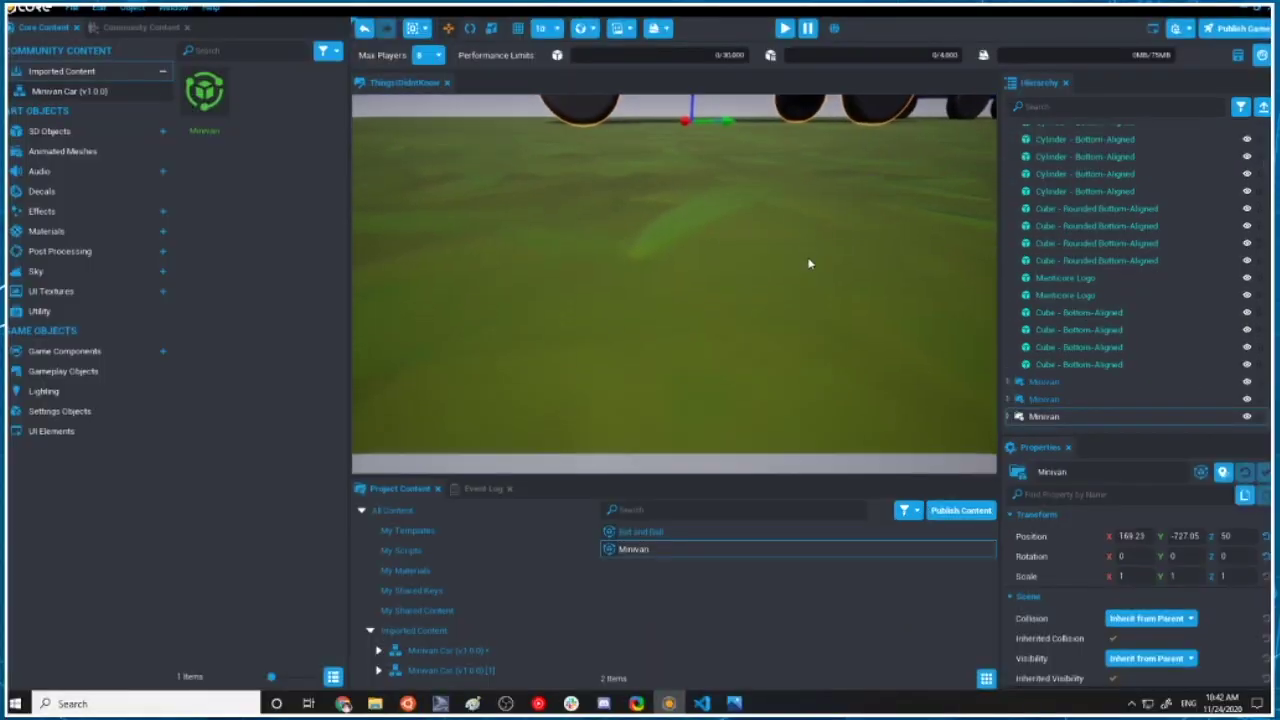
pyautogui.moveTo(809, 263); pyautogui.dragTo(651, 207, button='right')
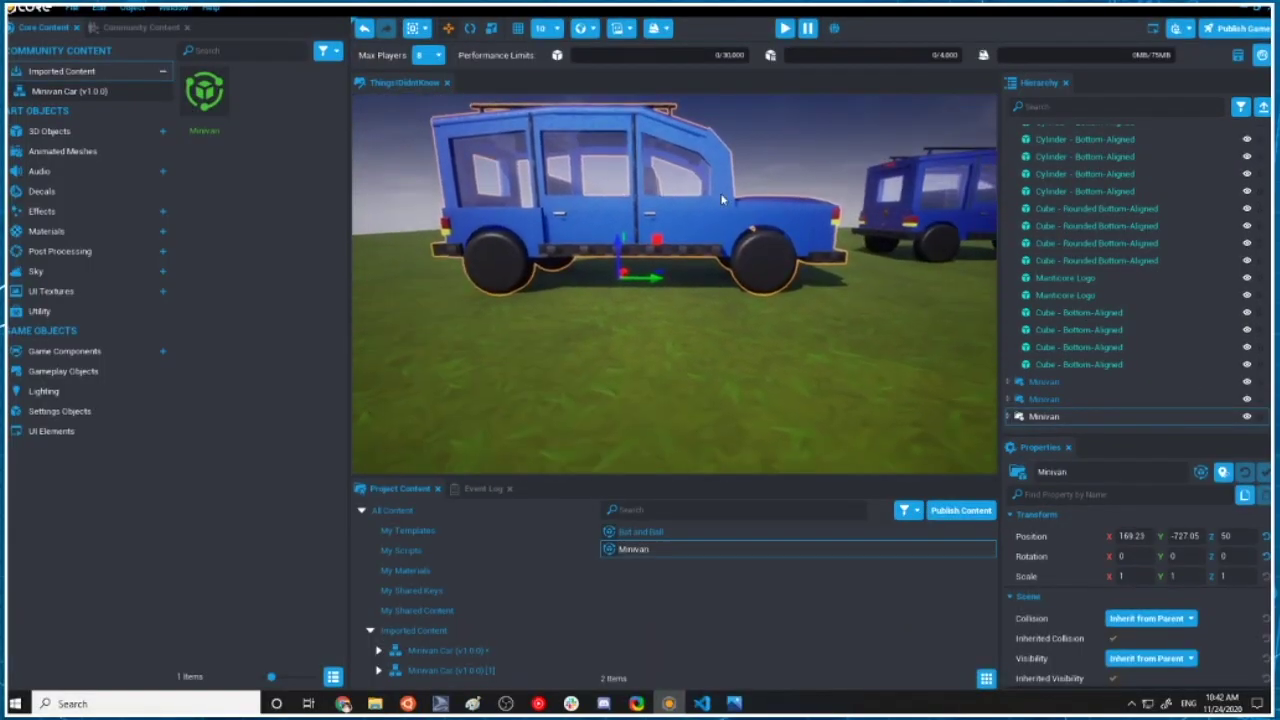
pyautogui.moveTo(825, 172); pyautogui.dragTo(660, 278, button='right')
pyautogui.click(516, 323)
# Import the [Coffee Shop] Dumpster template from the community content into the project, saving the unsaved changes.
pyautogui.click(140, 27)
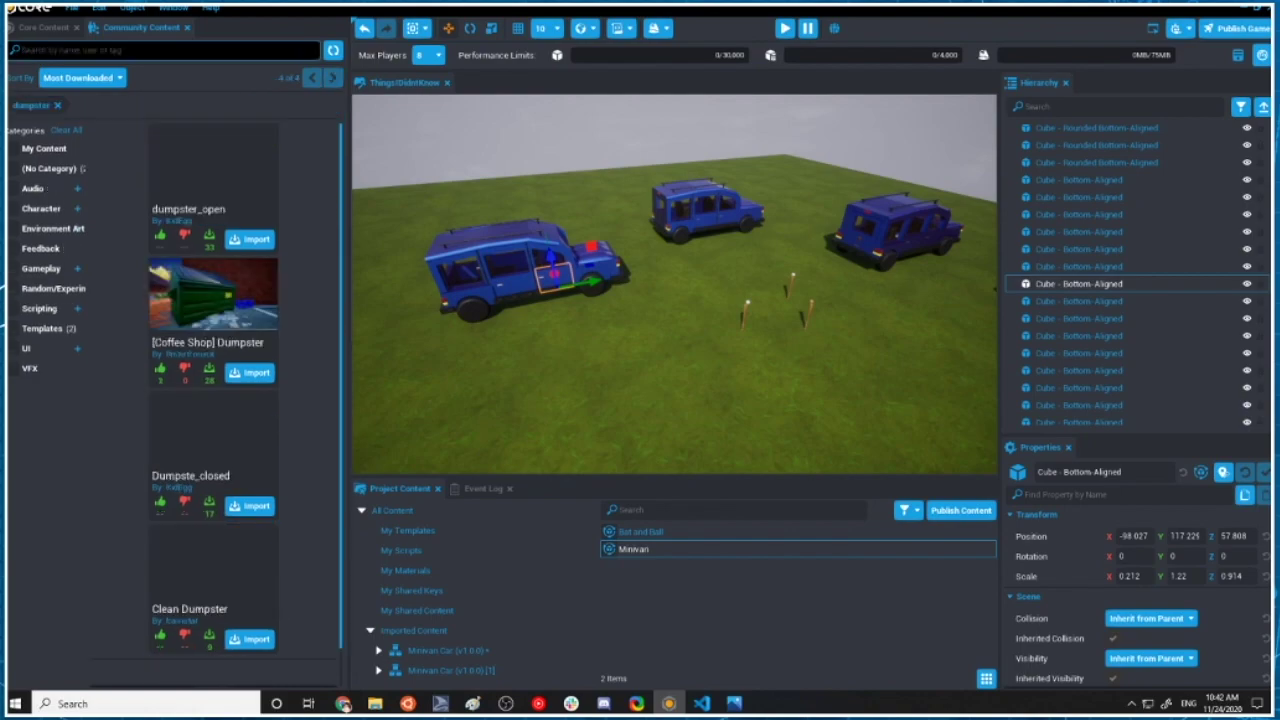
pyautogui.click(224, 287)
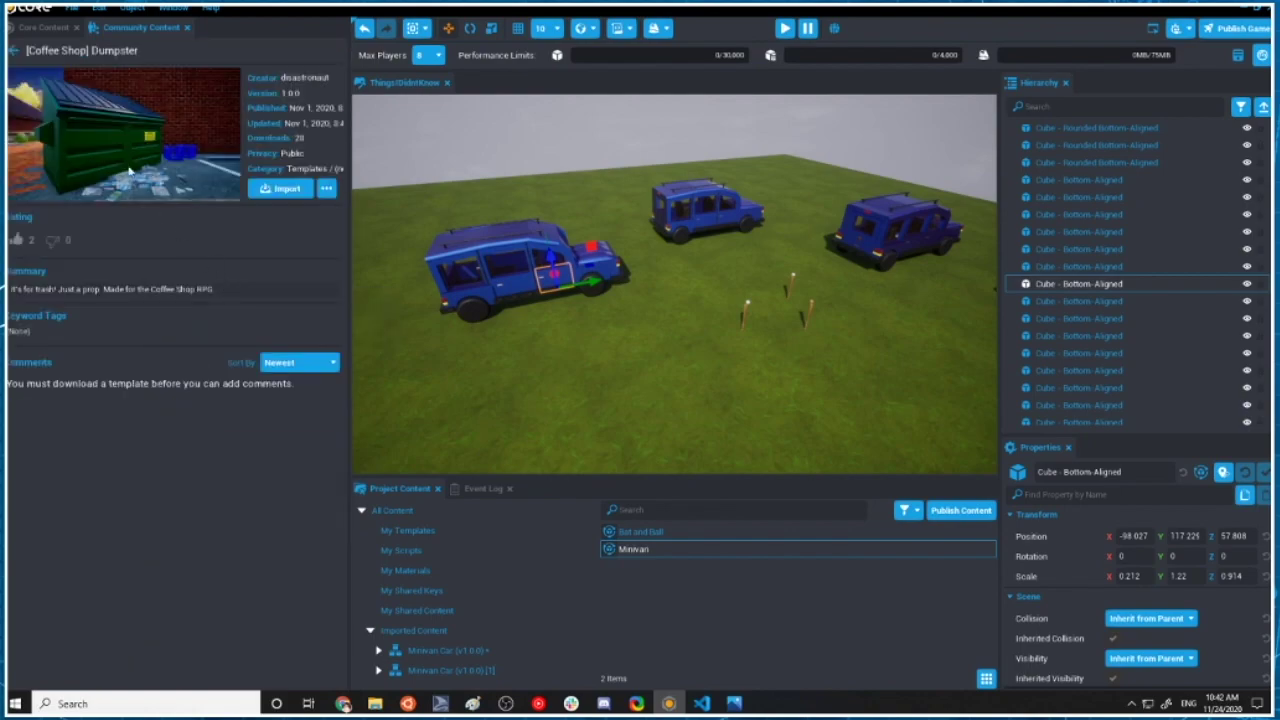
pyautogui.click(15, 53)
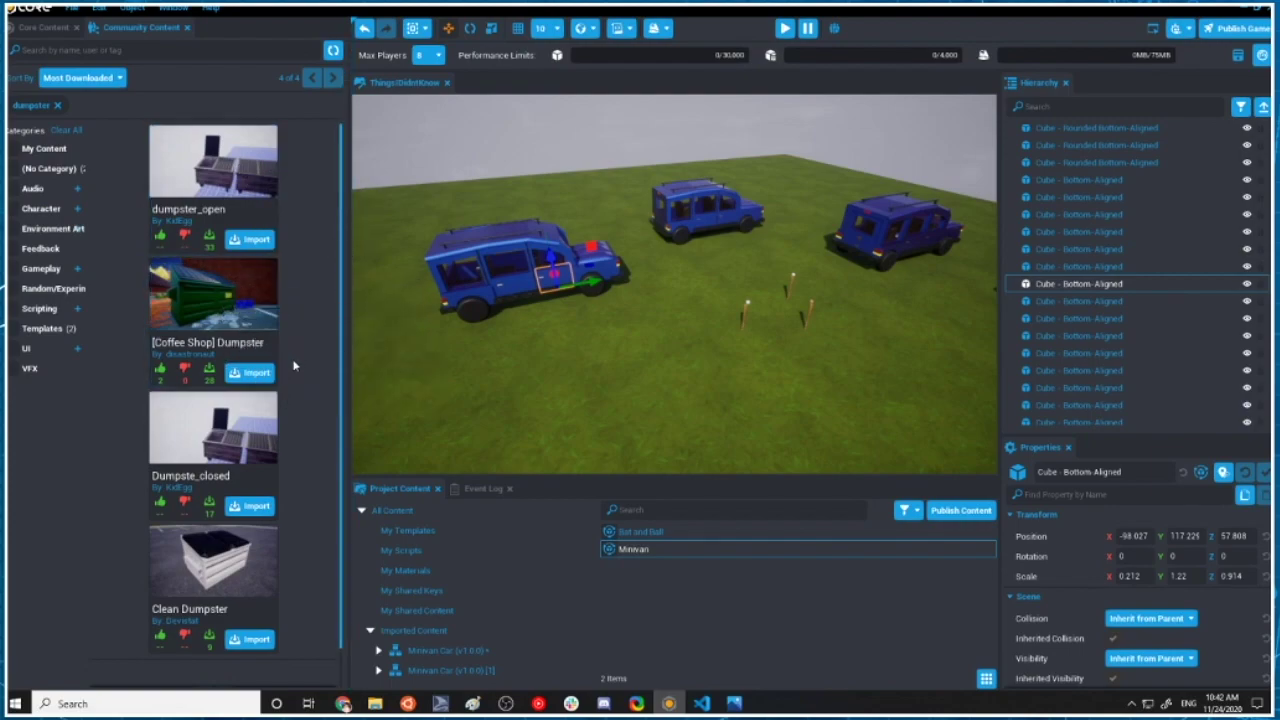
pyautogui.click(250, 350)
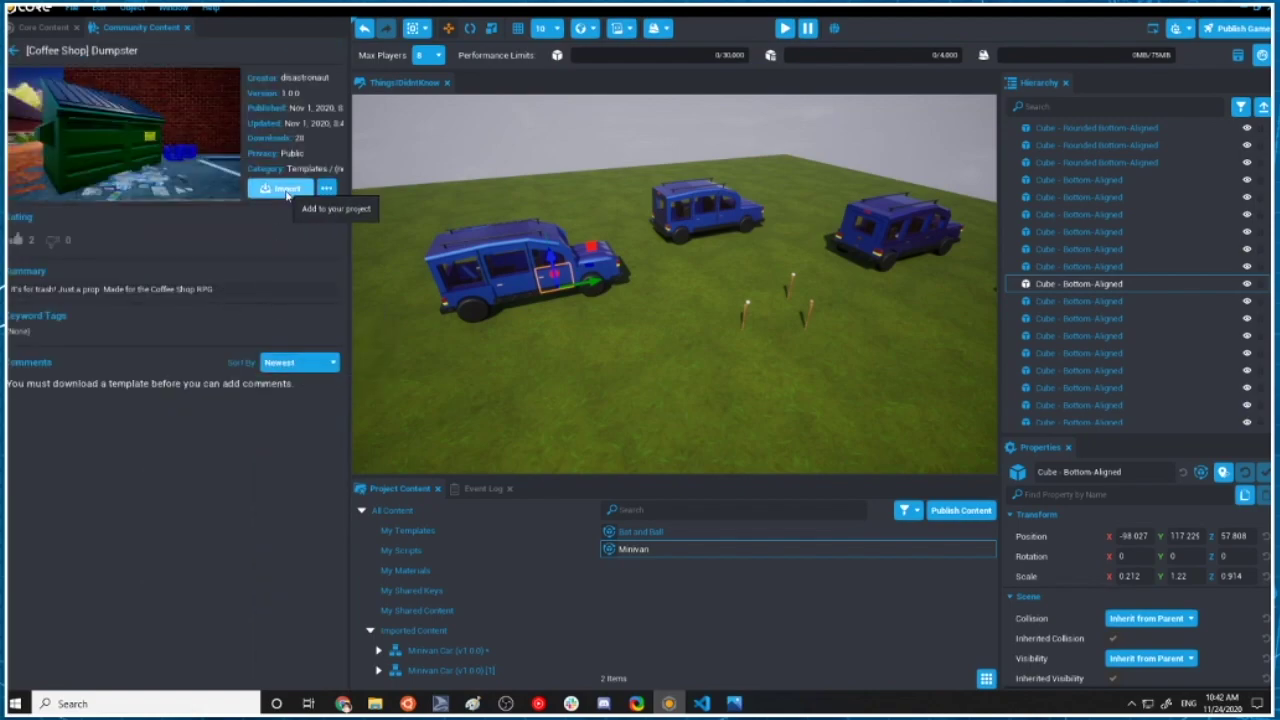
pyautogui.click(284, 189)
pyautogui.click(541, 375)
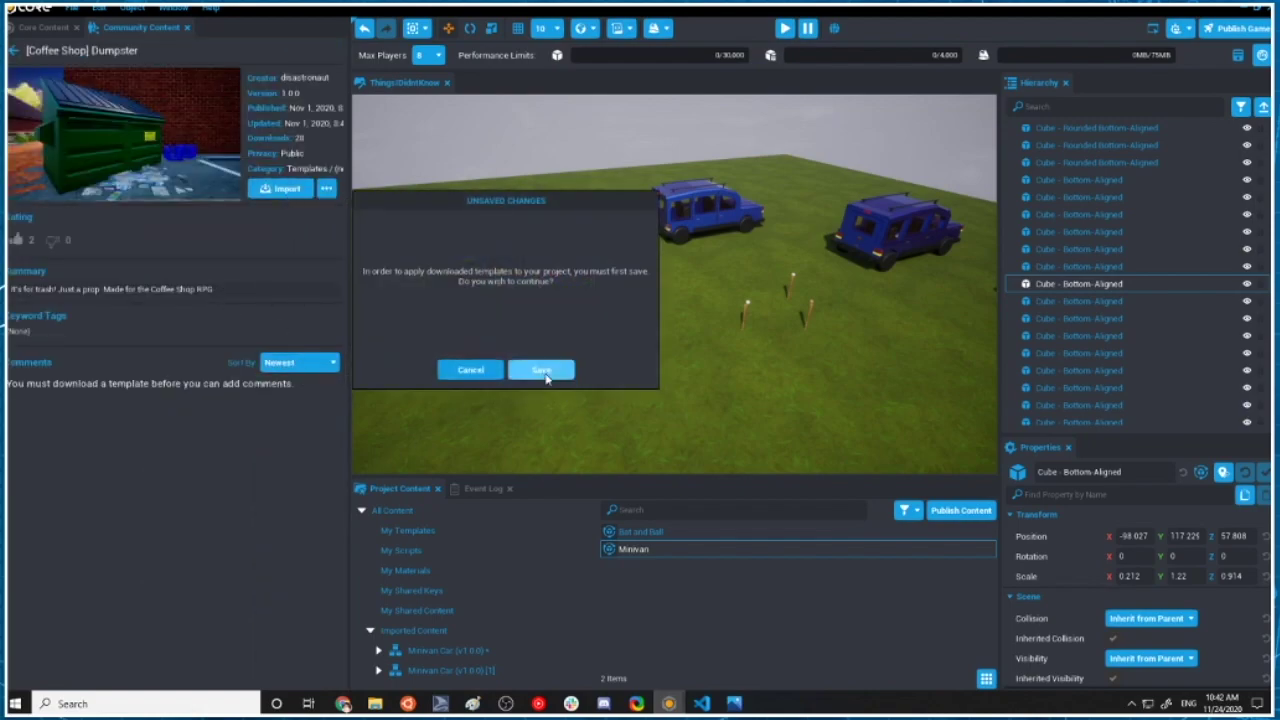
pyautogui.click(538, 372)
# Place the Dumpster from the imported [Coffee Shop] Dumpster package on the grass near the minivans.
pyautogui.moveTo(721, 285); pyautogui.dragTo(846, 246, button='right')
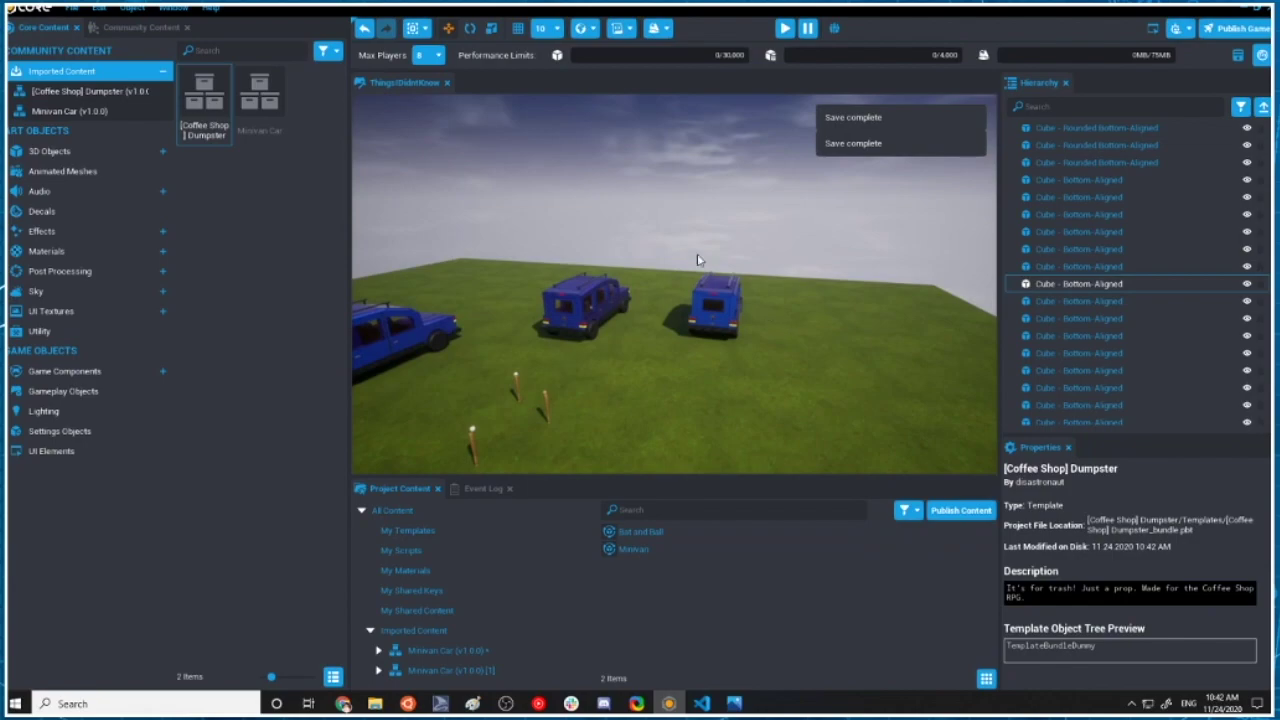
pyautogui.moveTo(218, 99); pyautogui.dragTo(890, 385)
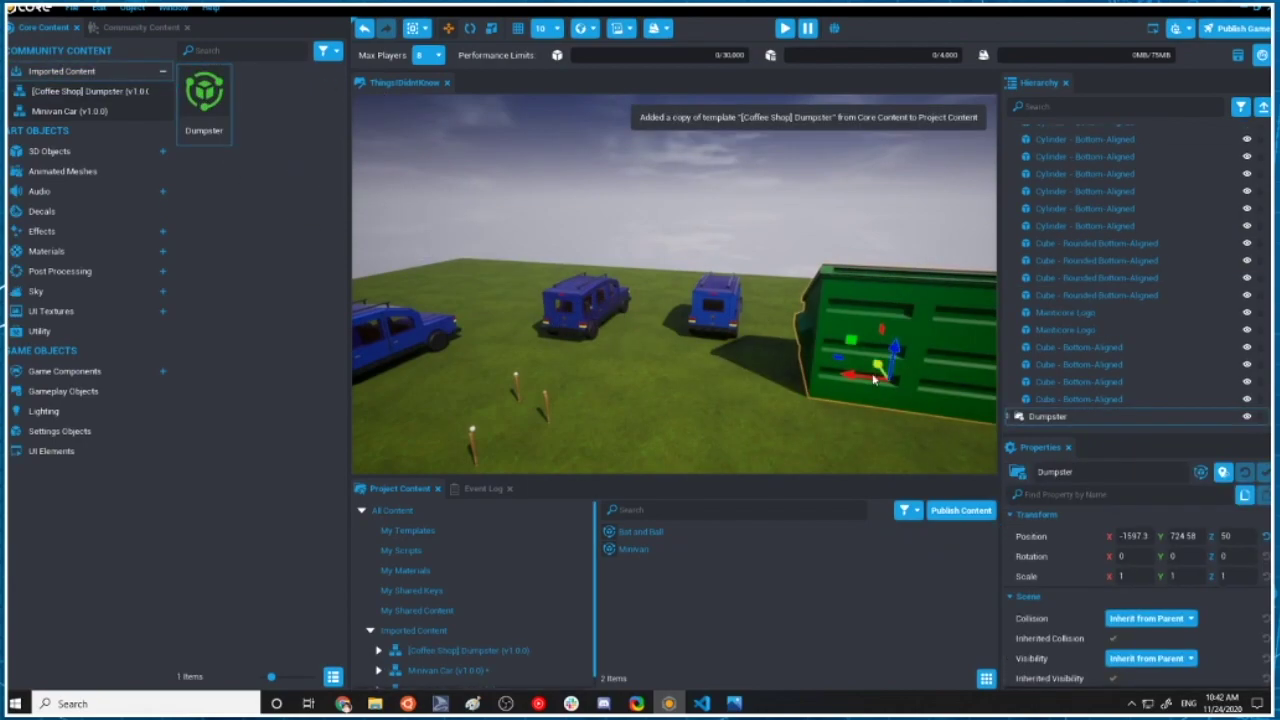
pyautogui.moveTo(877, 374); pyautogui.dragTo(740, 391, button='right')
pyautogui.moveTo(955, 345); pyautogui.dragTo(662, 240, button='right')
# Try to rotate one of the Dumpster's black lid panels around its own pivot.
pyautogui.click(620, 330)
pyautogui.moveTo(620, 330); pyautogui.dragTo(688, 368, button='right')
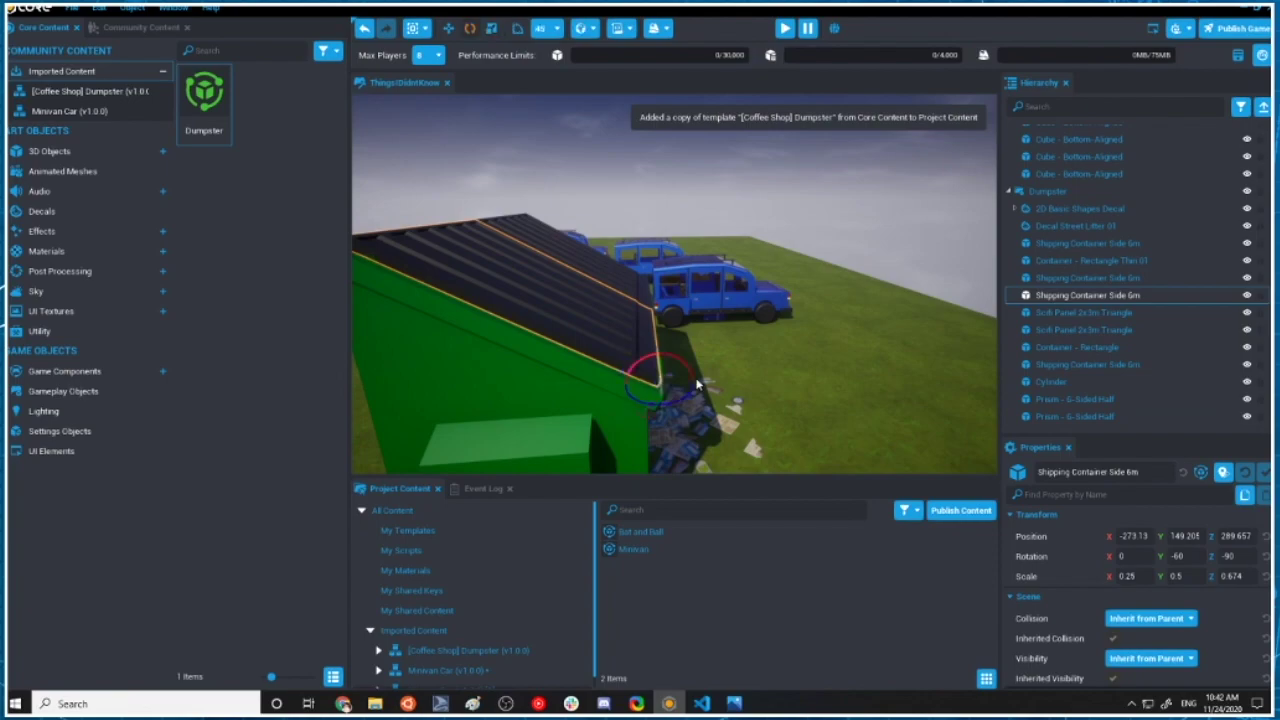
pyautogui.moveTo(679, 373)
pyautogui.mouseDown()
pyautogui.moveTo(674, 362)
pyautogui.moveTo(749, 384)
pyautogui.moveTo(674, 364)
pyautogui.mouseUp()
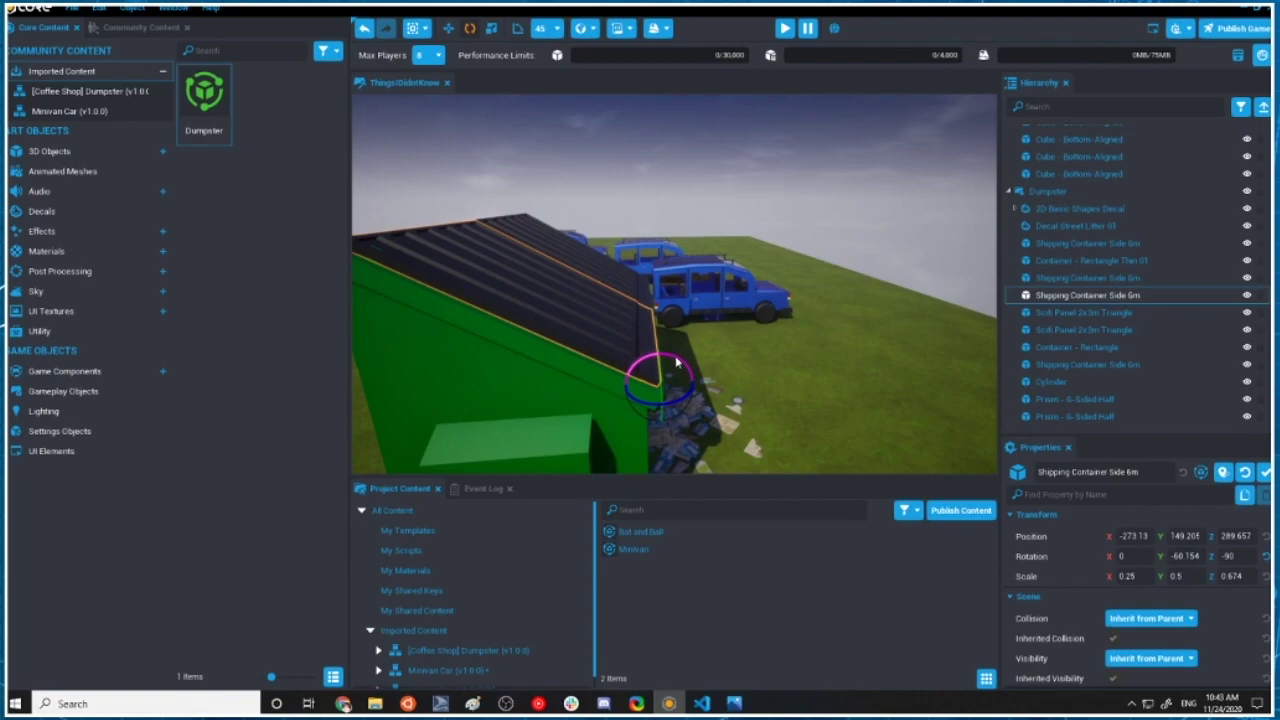
pyautogui.scroll(-1, 679, 343)
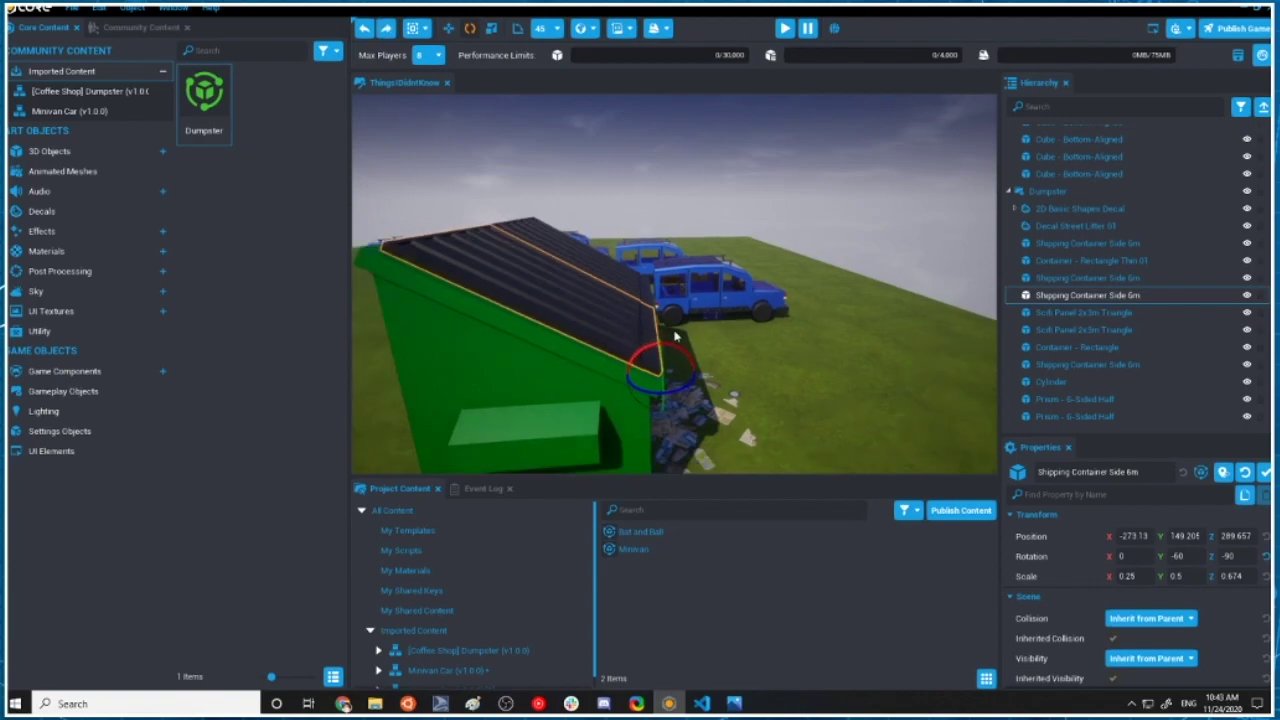
pyautogui.moveTo(716, 328); pyautogui.dragTo(697, 360, button='right')
pyautogui.moveTo(784, 361); pyautogui.dragTo(469, 351, button='right')
pyautogui.click(730, 312)
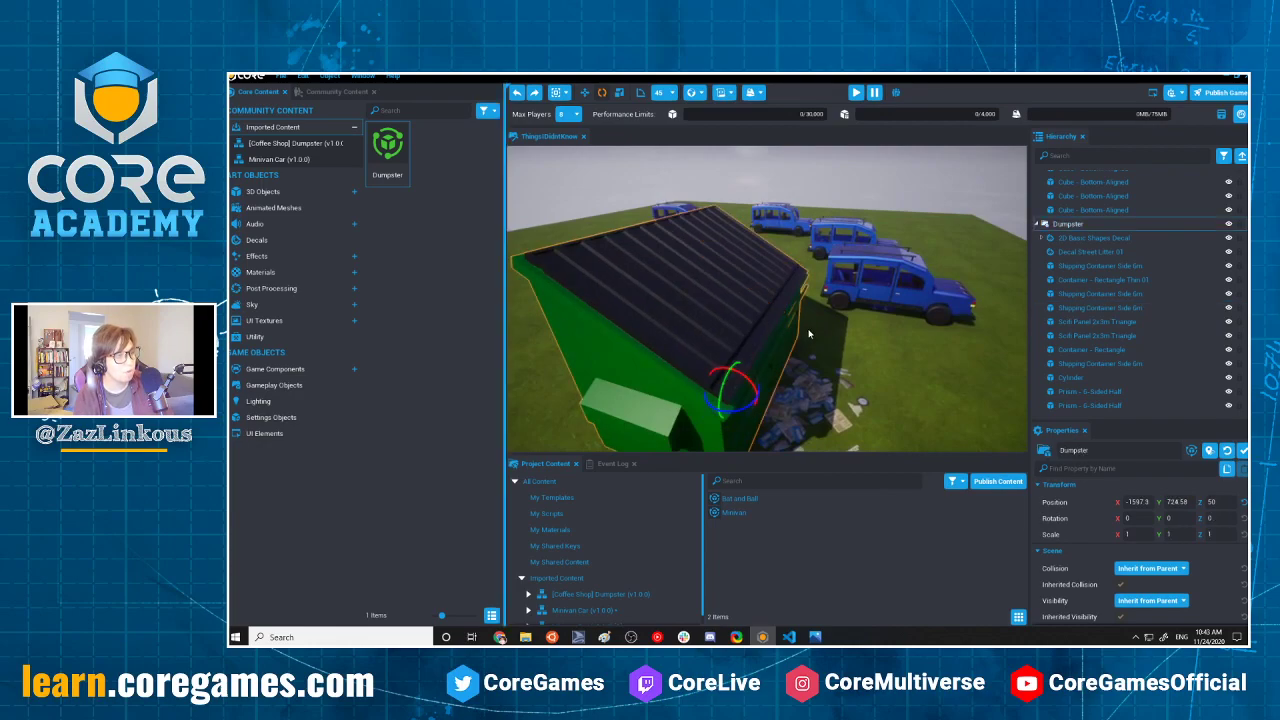
pyautogui.click(762, 343)
pyautogui.moveTo(770, 335); pyautogui.dragTo(813, 354, button='right')
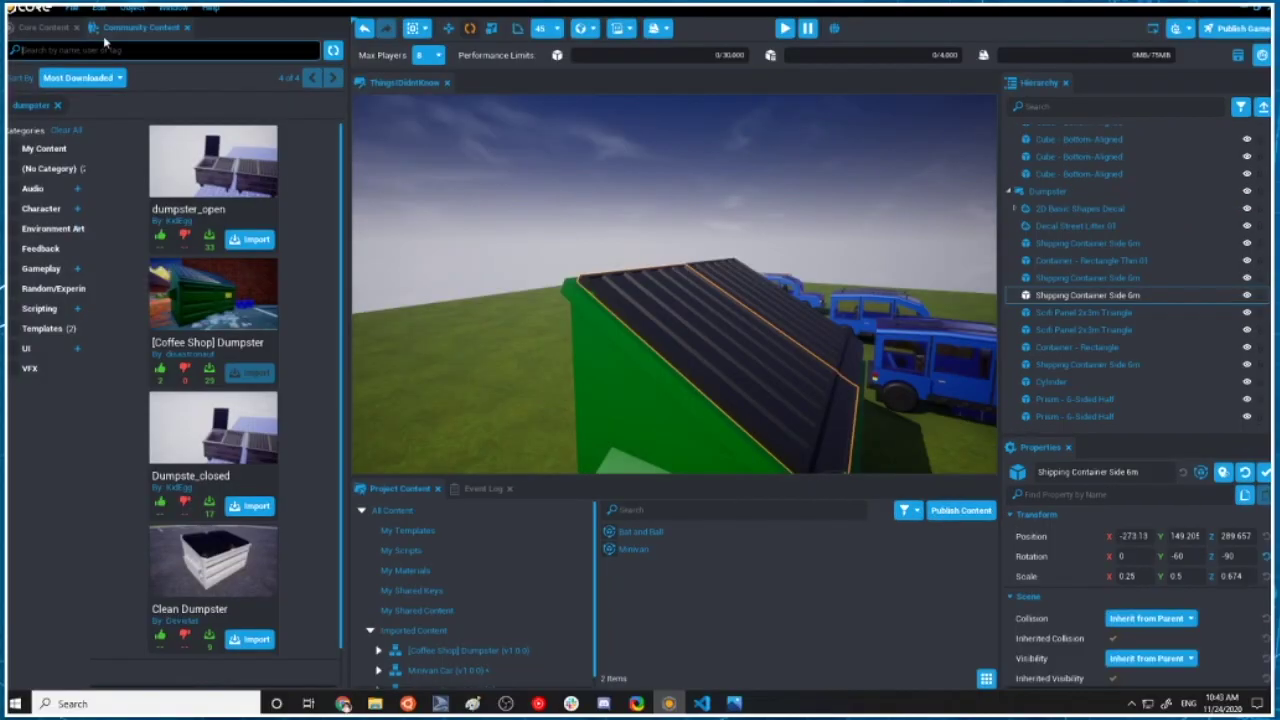
# Search the community content for toilet and import the Toilet (Prop) template, saving the project.
pyautogui.write('t')
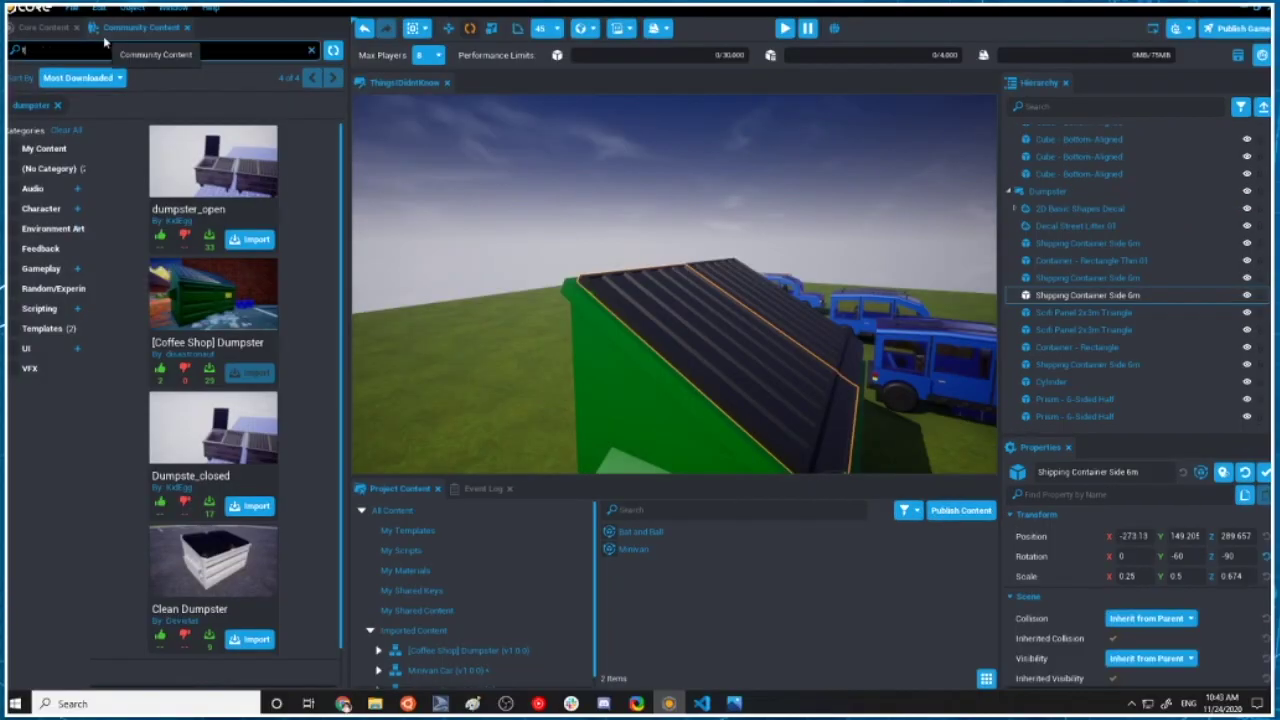
pyautogui.write('axilet')
pyautogui.press('Return')
pyautogui.click(240, 186)
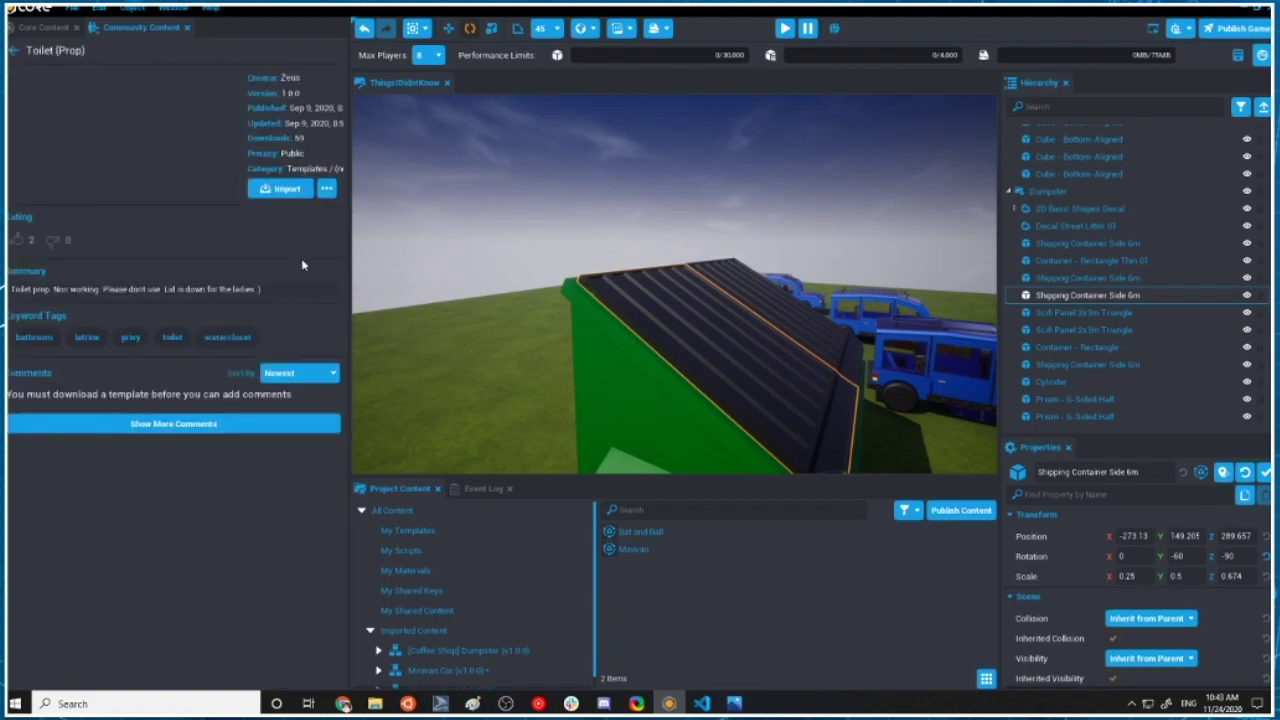
pyautogui.click(281, 188)
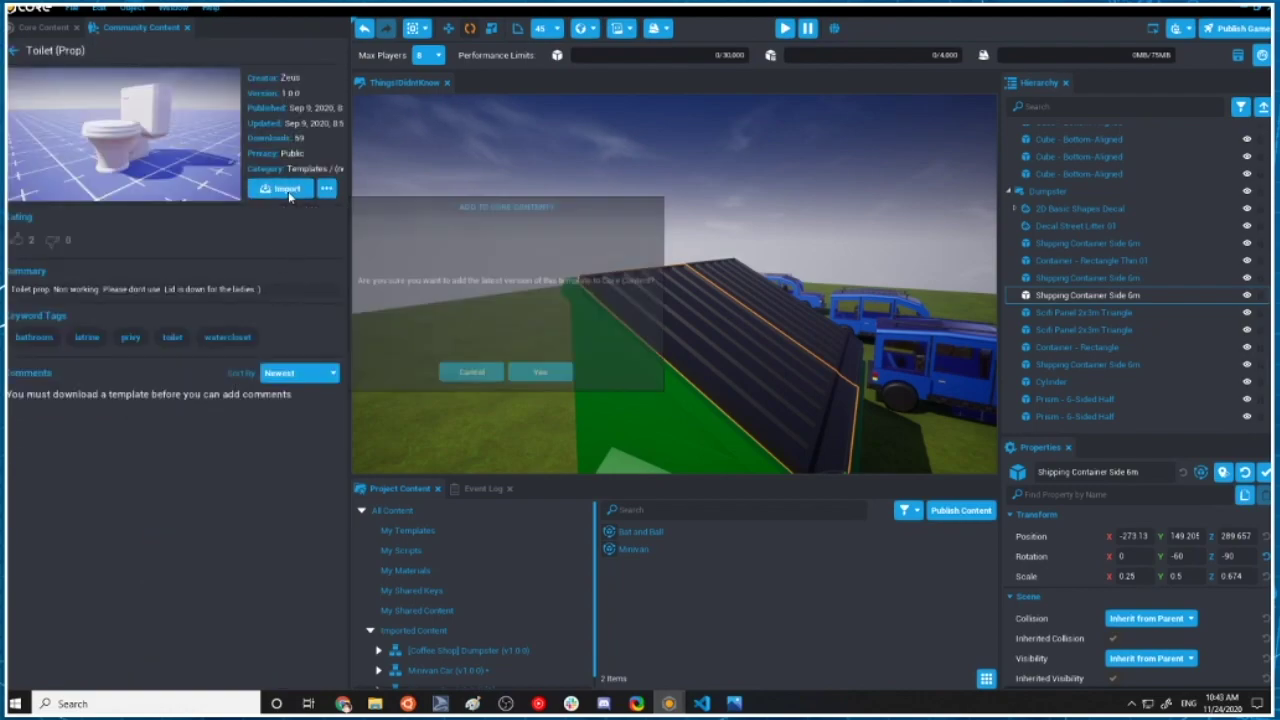
pyautogui.click(541, 376)
pyautogui.click(542, 371)
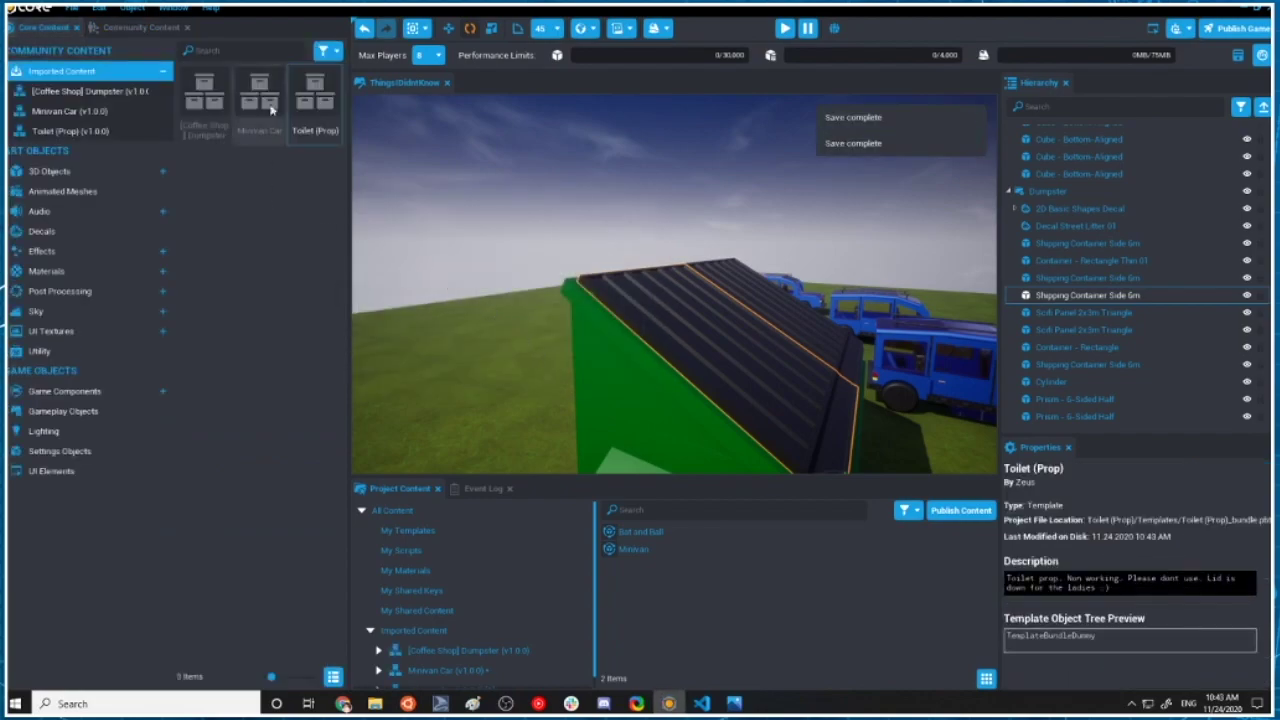
# Place the Toilet from the imported Toilet (Prop) package on the grass beside the dumpster and bring it into close view.
pyautogui.moveTo(321, 104); pyautogui.dragTo(438, 366)
pyautogui.doubleClick(314, 104)
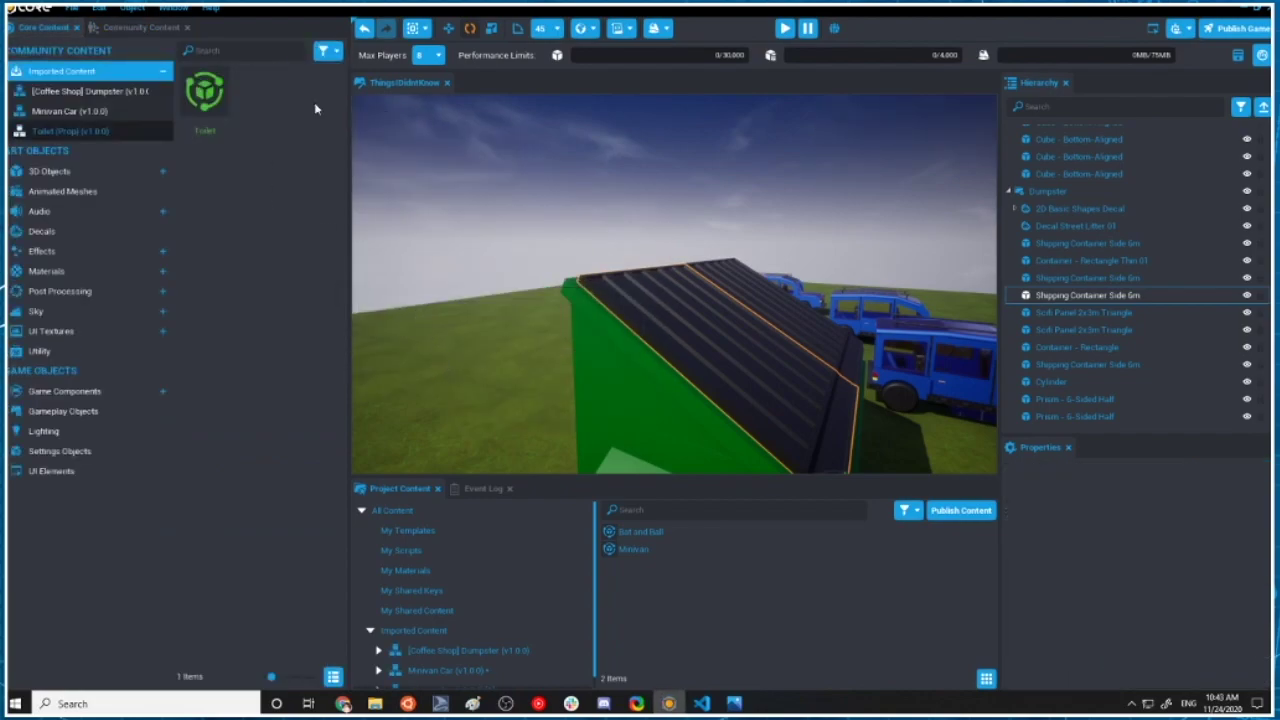
pyautogui.moveTo(205, 103); pyautogui.dragTo(439, 361)
pyautogui.press('d')
pyautogui.press('w')
pyautogui.moveTo(477, 326); pyautogui.dragTo(576, 291, button='right')
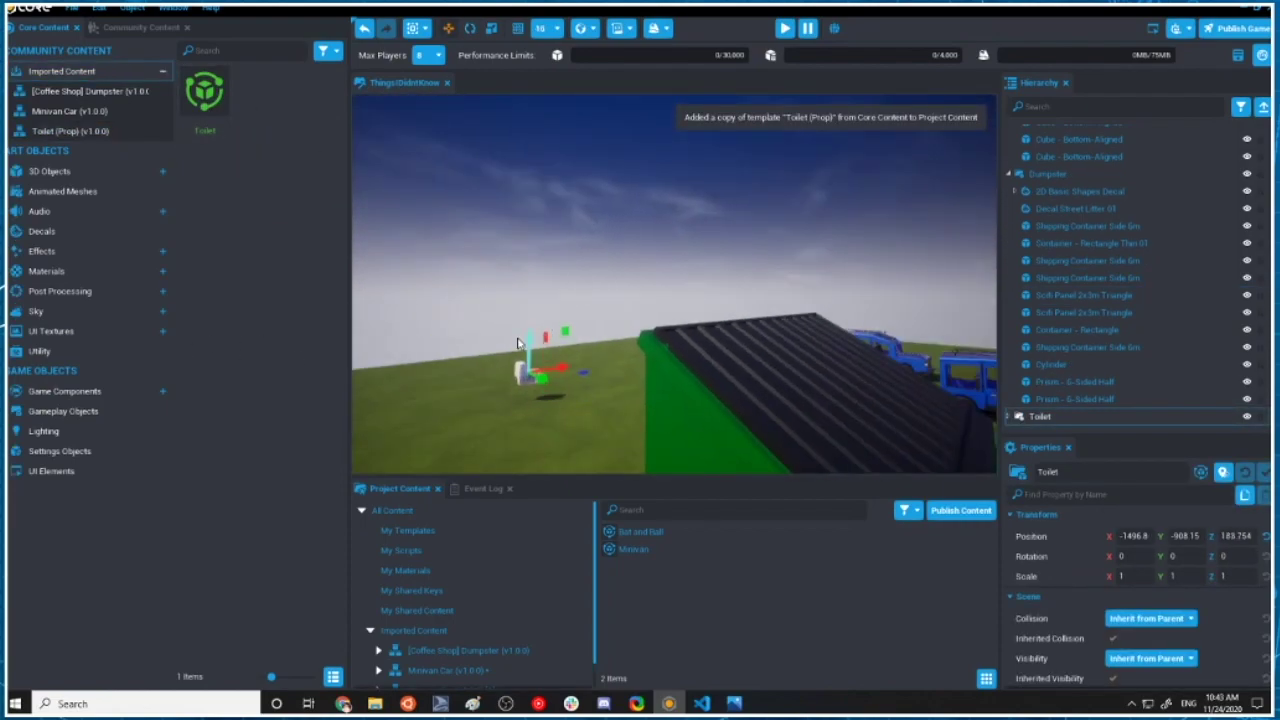
pyautogui.press('w')
pyautogui.moveTo(521, 360); pyautogui.dragTo(409, 464, button='right')
pyautogui.scroll(-5, 409, 466)
# Select the lid inside the Toilet and check which mesh it uses in its properties.
pyautogui.click(531, 268)
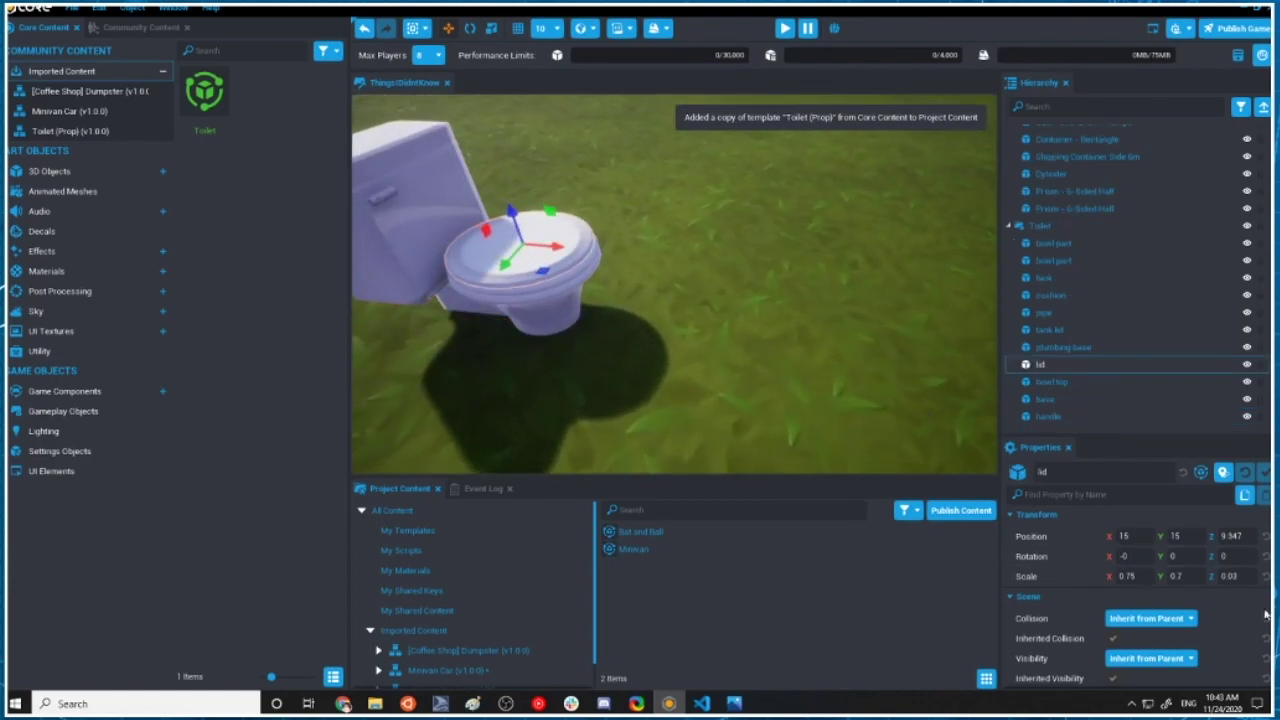
pyautogui.scroll(-6, 1168, 603)
pyautogui.scroll(2, 1173, 592)
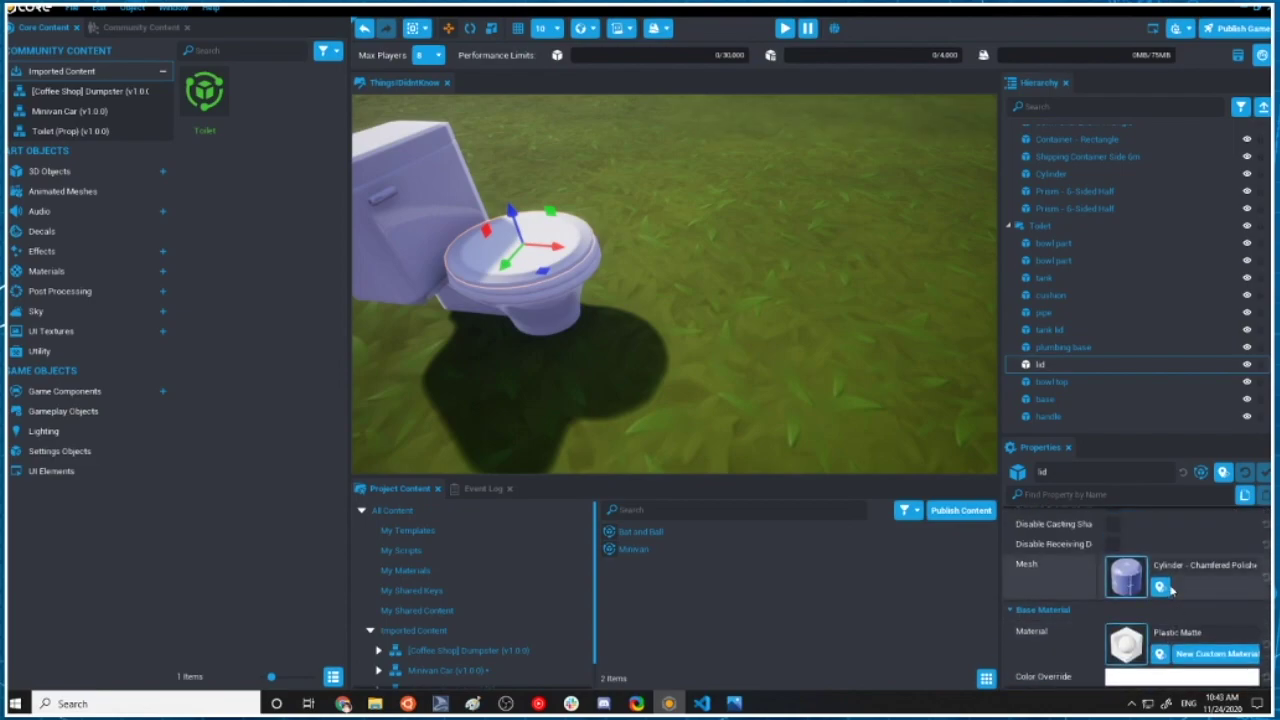
# Focus on the toilet lid and try to rotate it around its own centre pivot.
pyautogui.press('f')
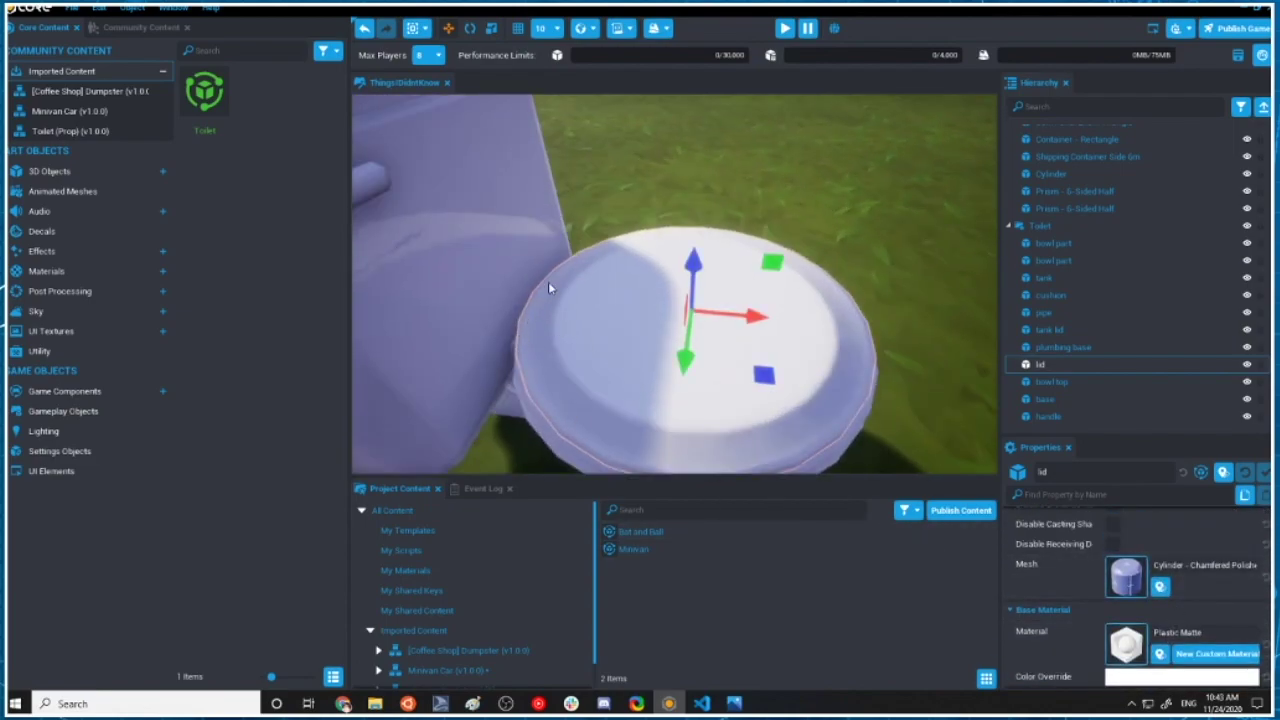
pyautogui.moveTo(740, 462); pyautogui.dragTo(709, 329, button='right')
pyautogui.press('f')
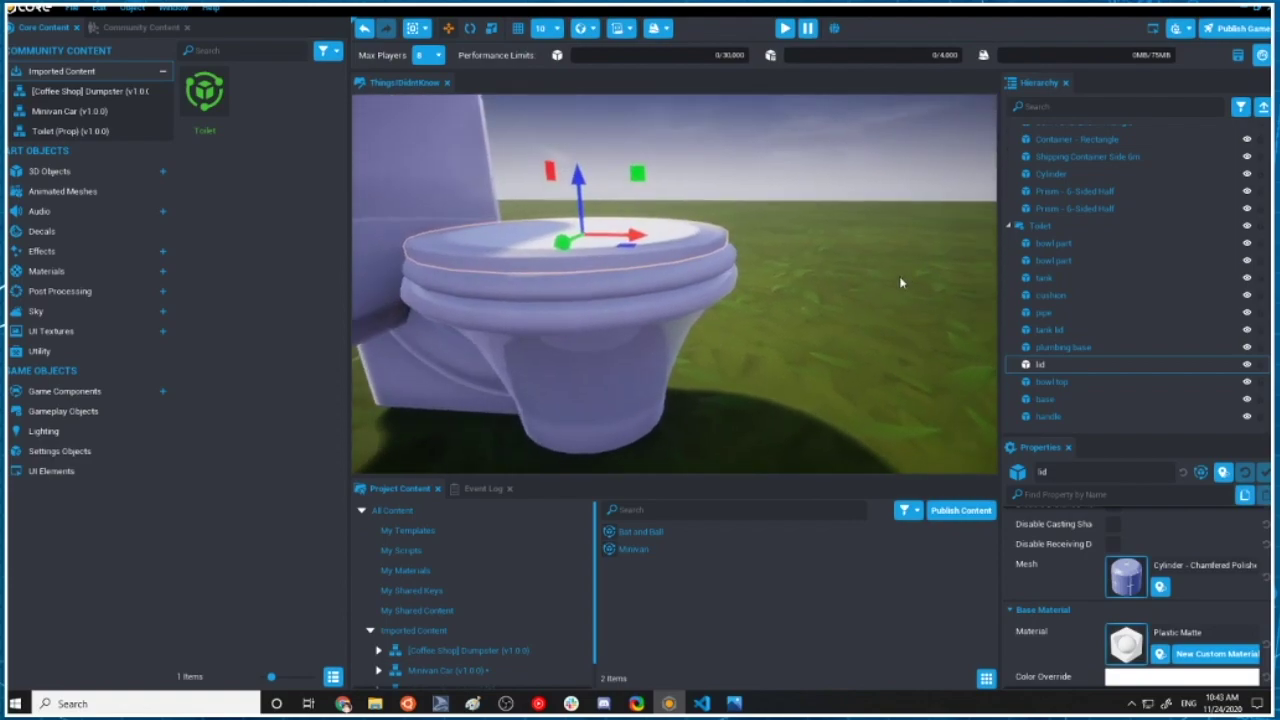
pyautogui.moveTo(702, 289)
pyautogui.mouseDown()
pyautogui.moveTo(670, 261)
pyautogui.moveTo(721, 285)
pyautogui.mouseUp()
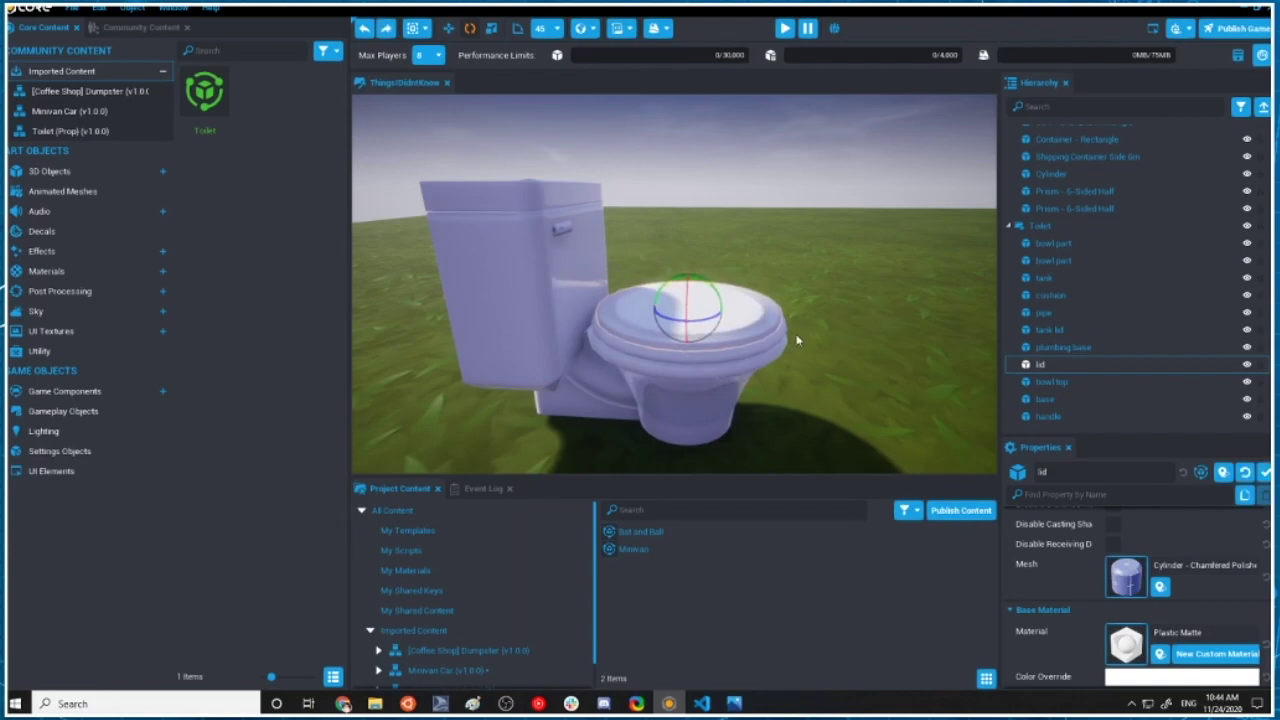
pyautogui.moveTo(798, 340); pyautogui.dragTo(780, 323, button='middle')
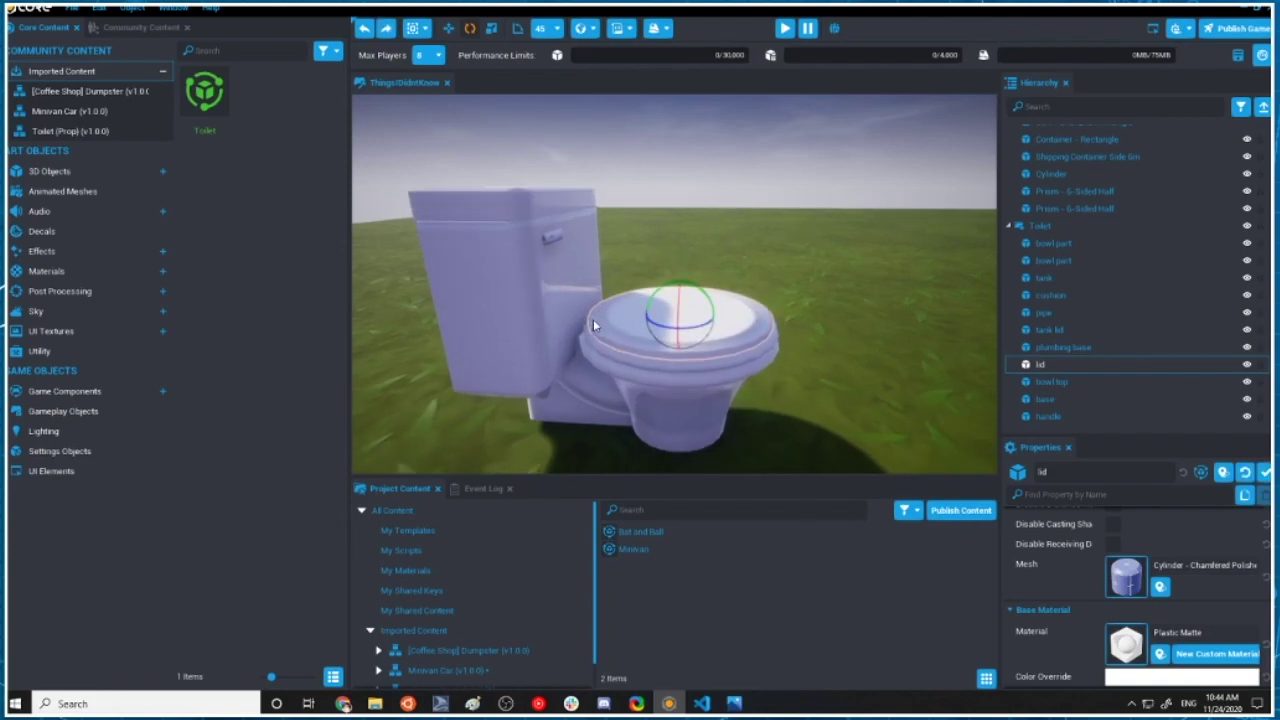
# Create a new group inside the Toilet, deinstancing its template to allow it, and name the group Lid.
pyautogui.press('d')
pyautogui.moveTo(863, 308); pyautogui.dragTo(621, 354, button='right')
pyautogui.scroll(5, 618, 350)
pyautogui.moveTo(580, 376); pyautogui.dragTo(534, 367, button='right')
pyautogui.moveTo(811, 345); pyautogui.dragTo(887, 341, button='right')
pyautogui.moveTo(1010, 365)
pyautogui.mouseDown(button='right')
pyautogui.moveTo(1045, 367)
pyautogui.moveTo(991, 360)
pyautogui.moveTo(993, 375)
pyautogui.moveTo(993, 361)
pyautogui.mouseUp(button='right')
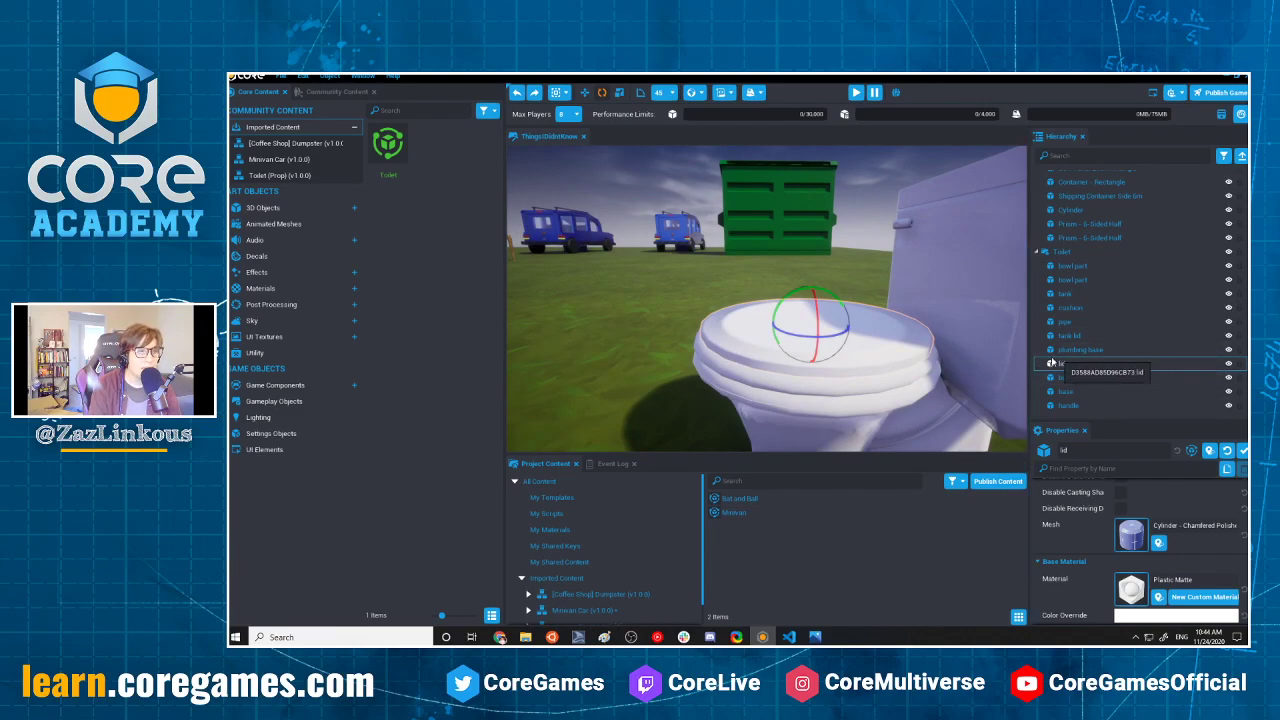
pyautogui.rightClick(1062, 252)
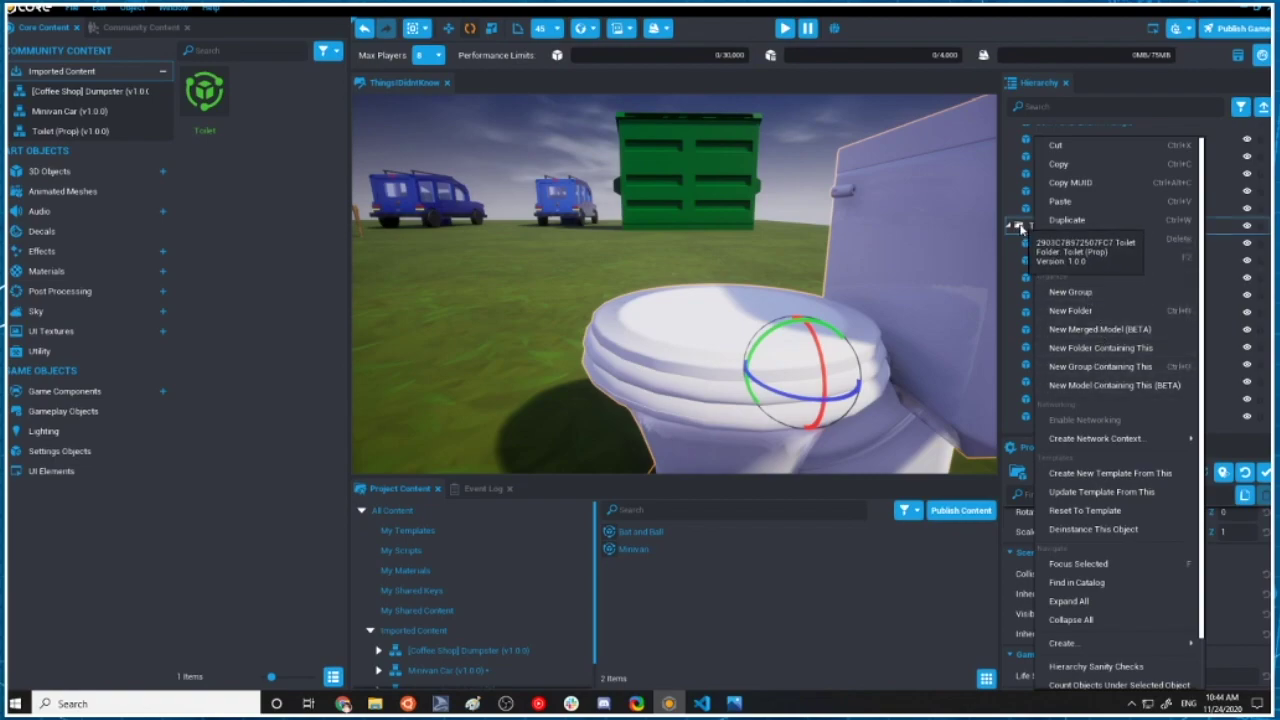
pyautogui.click(1101, 292)
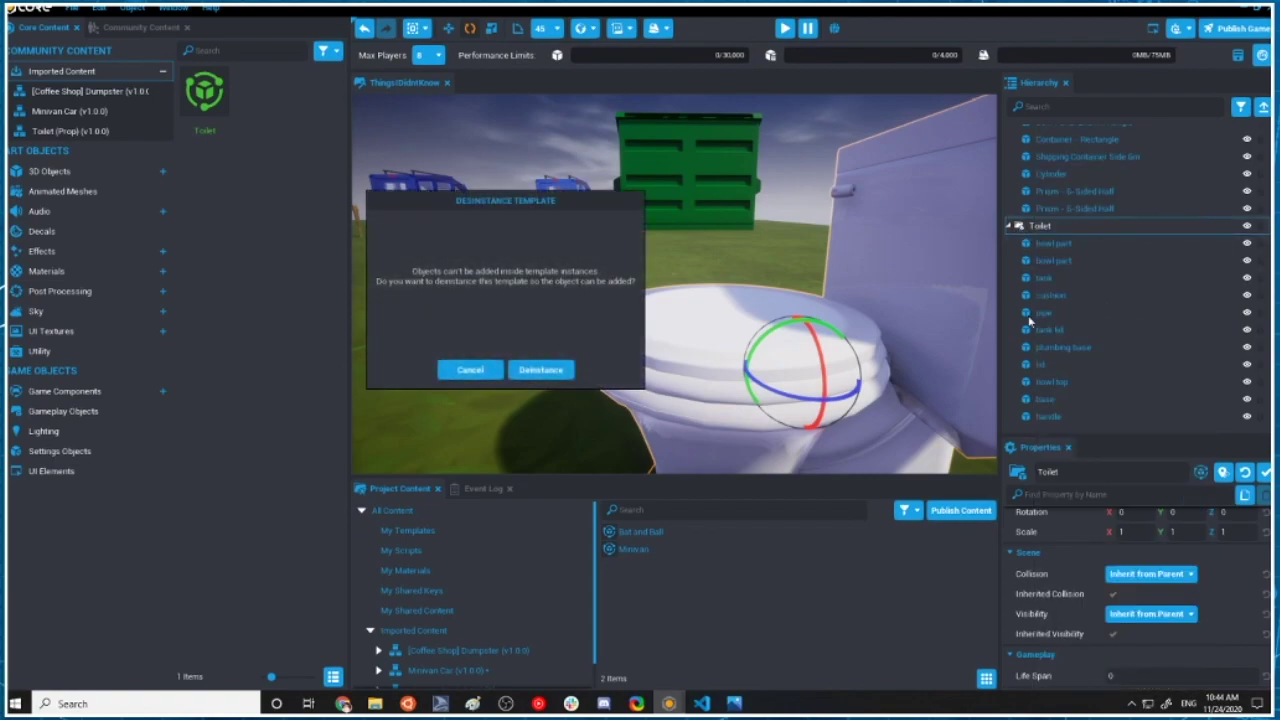
pyautogui.click(533, 367)
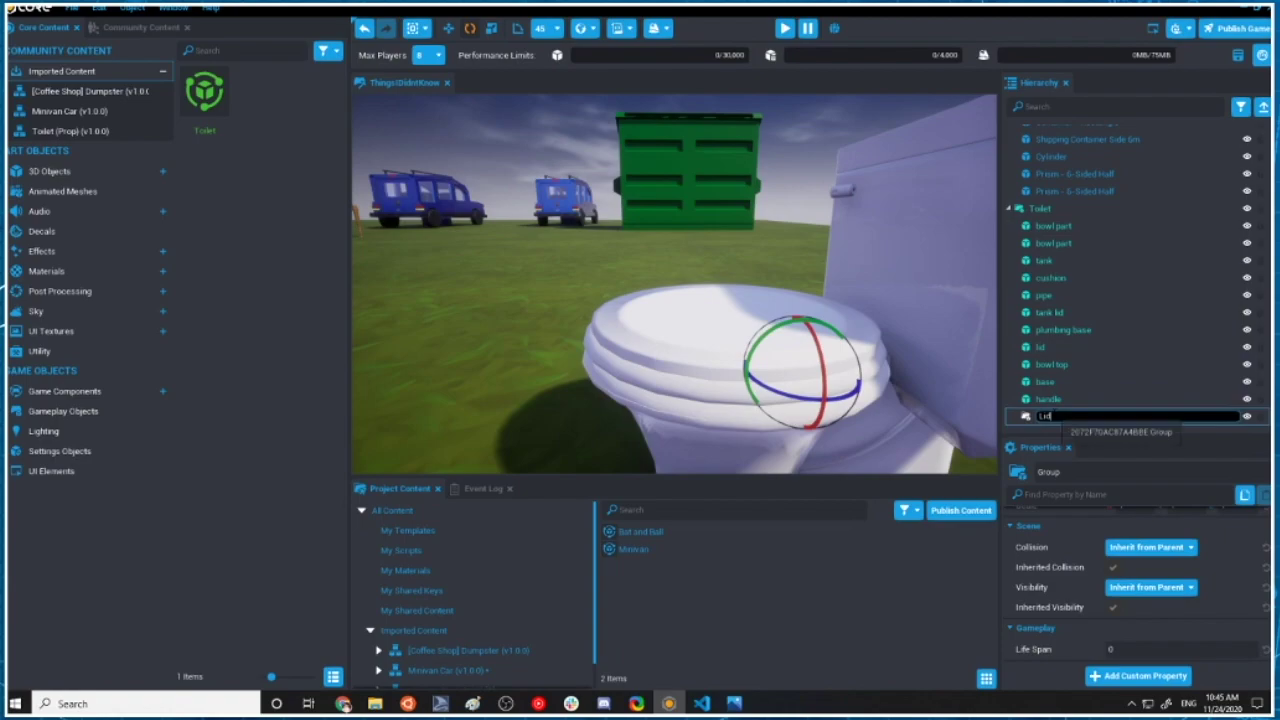
# Move the empty Lid group to the hinge point where the toilet lid meets the tank.
pyautogui.moveTo(810, 345); pyautogui.dragTo(771, 354, button='right')
pyautogui.press('w')
pyautogui.moveTo(598, 302); pyautogui.dragTo(599, 258)
pyautogui.moveTo(636, 318); pyautogui.dragTo(960, 320, button='right')
pyautogui.moveTo(850, 280); pyautogui.dragTo(753, 264, button='right')
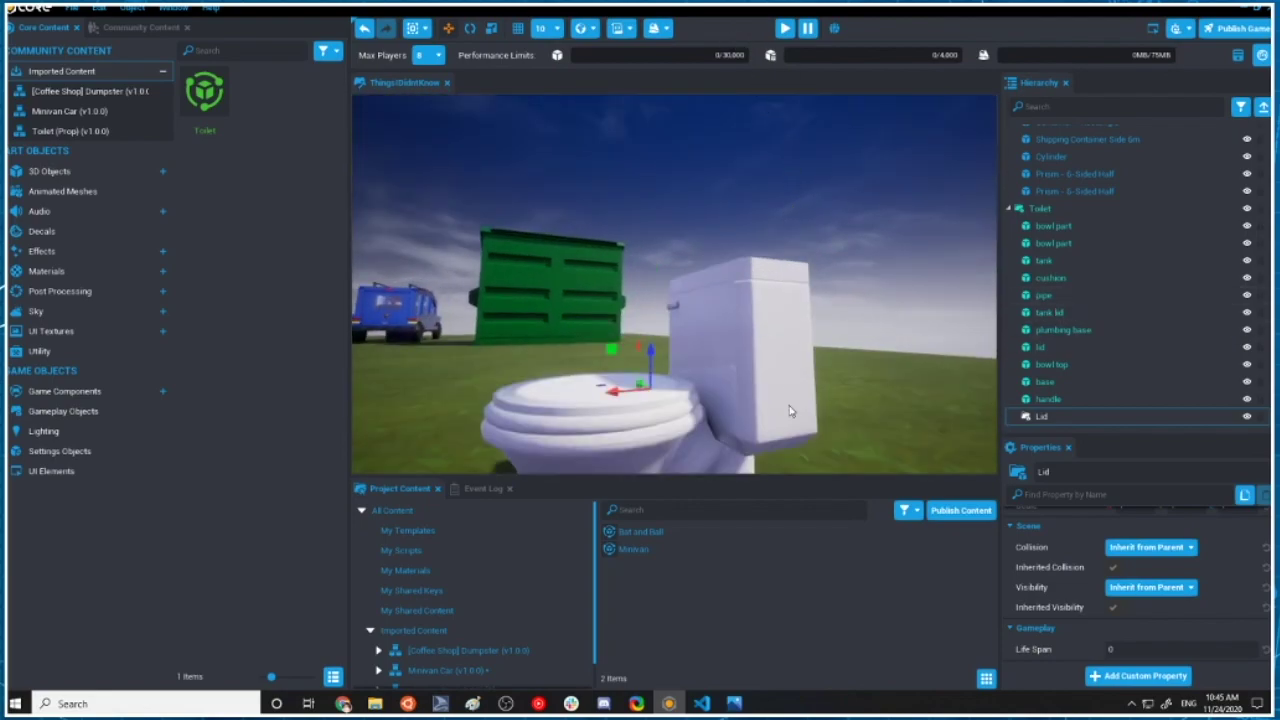
# Examine the Lid group's pivot position at the toilet's hinge from several distances and angles.
pyautogui.scroll(2, 795, 400)
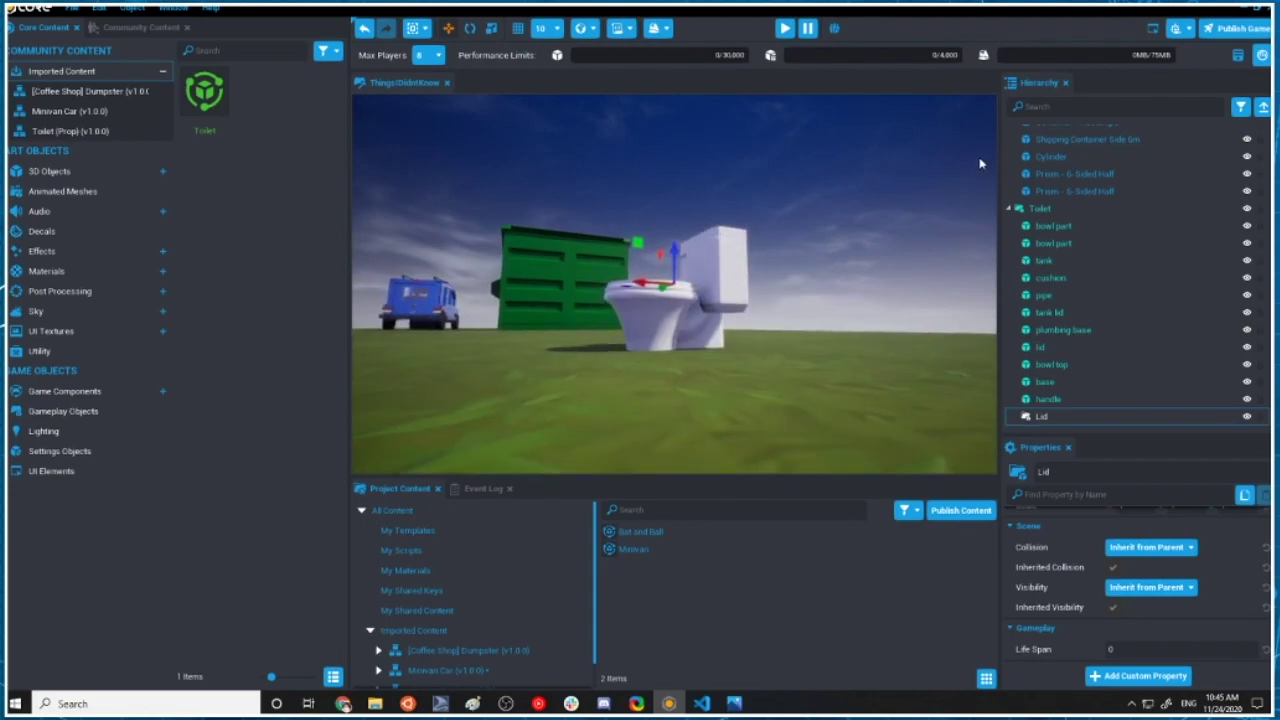
pyautogui.scroll(4, 706, 307)
pyautogui.scroll(-6, 780, 308)
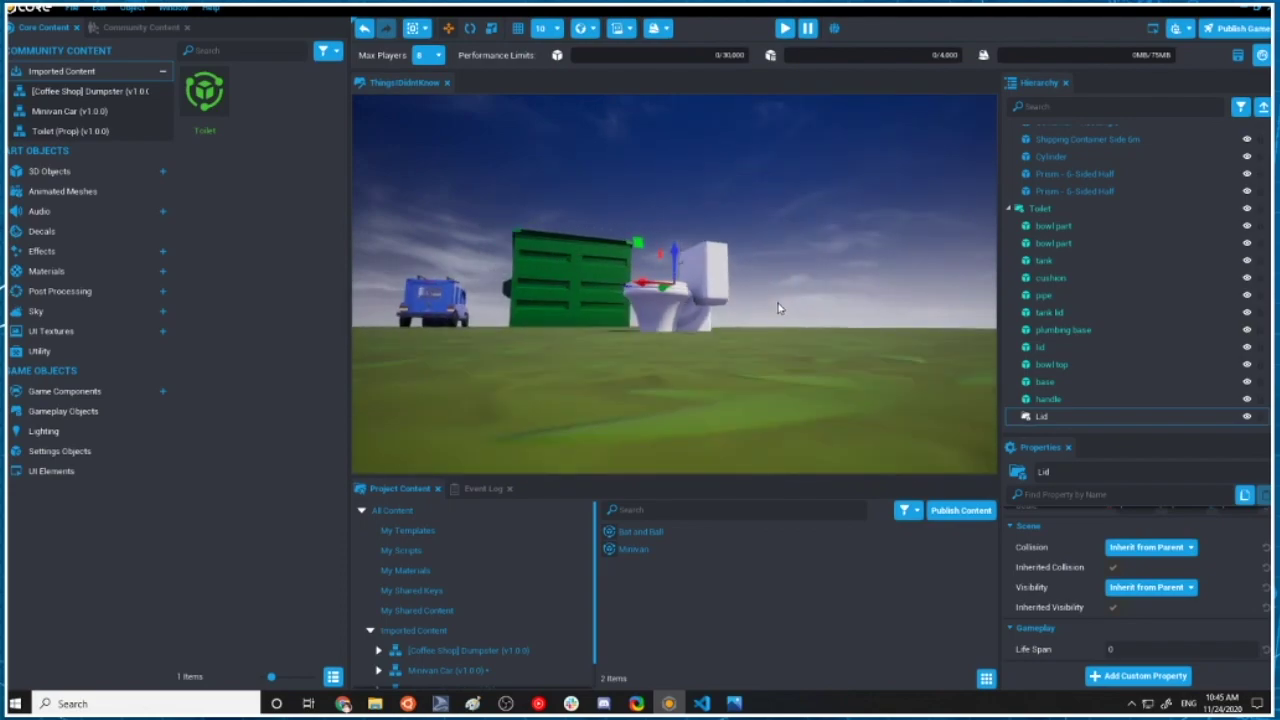
pyautogui.moveTo(904, 244)
pyautogui.mouseDown(button='right')
pyautogui.moveTo(886, 257)
pyautogui.moveTo(903, 220)
pyautogui.moveTo(686, 334)
pyautogui.moveTo(814, 191)
pyautogui.moveTo(766, 251)
pyautogui.moveTo(740, 256)
pyautogui.mouseUp(button='right')
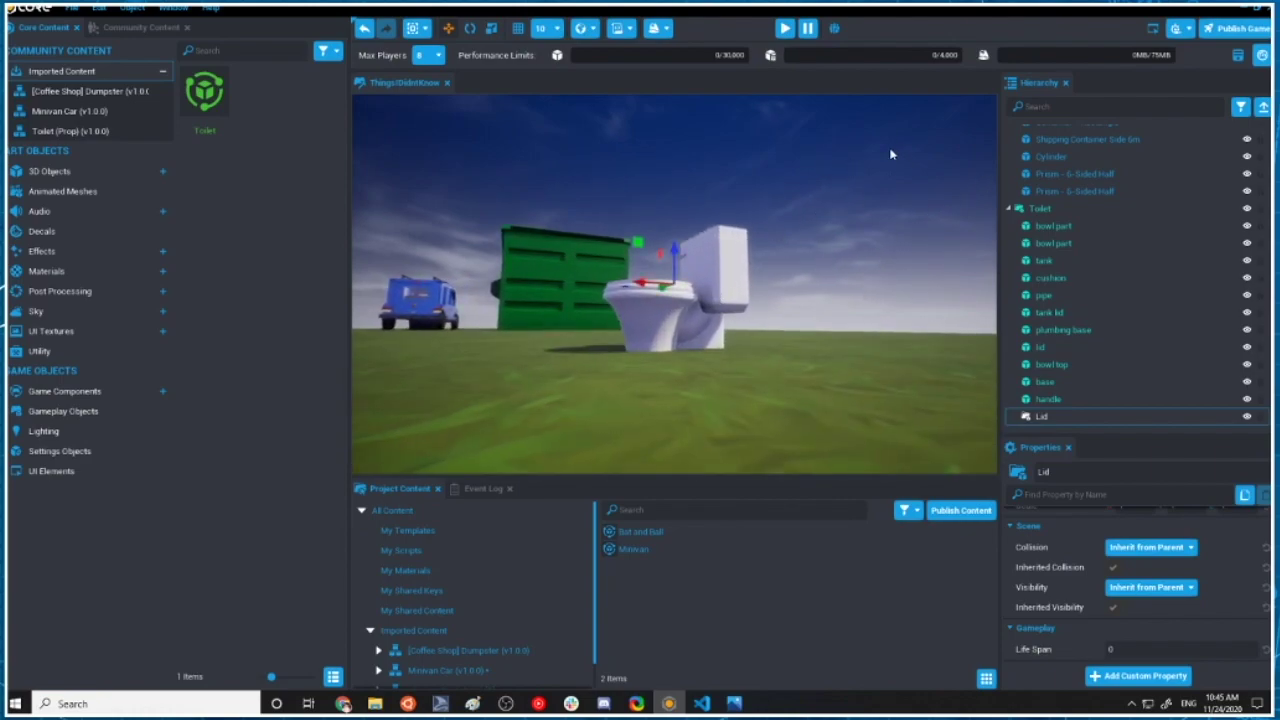
pyautogui.scroll(5, 893, 150)
pyautogui.moveTo(895, 168)
pyautogui.keyDown('alt'); pyautogui.mouseDown(button='right')
pyautogui.moveTo(806, 231)
pyautogui.moveTo(905, 168)
pyautogui.mouseUp(button='right'); pyautogui.keyUp('alt')
pyautogui.keyDown('alt'); pyautogui.moveTo(934, 255); pyautogui.dragTo(827, 239, button='right'); pyautogui.keyUp('alt')
pyautogui.keyDown('alt'); pyautogui.moveTo(857, 157); pyautogui.dragTo(877, 392, button='right'); pyautogui.keyUp('alt')
pyautogui.keyDown('alt'); pyautogui.moveTo(897, 267); pyautogui.dragTo(918, 320); pyautogui.keyUp('alt')
pyautogui.keyDown('alt'); pyautogui.moveTo(924, 307); pyautogui.dragTo(783, 298, button='right'); pyautogui.keyUp('alt')
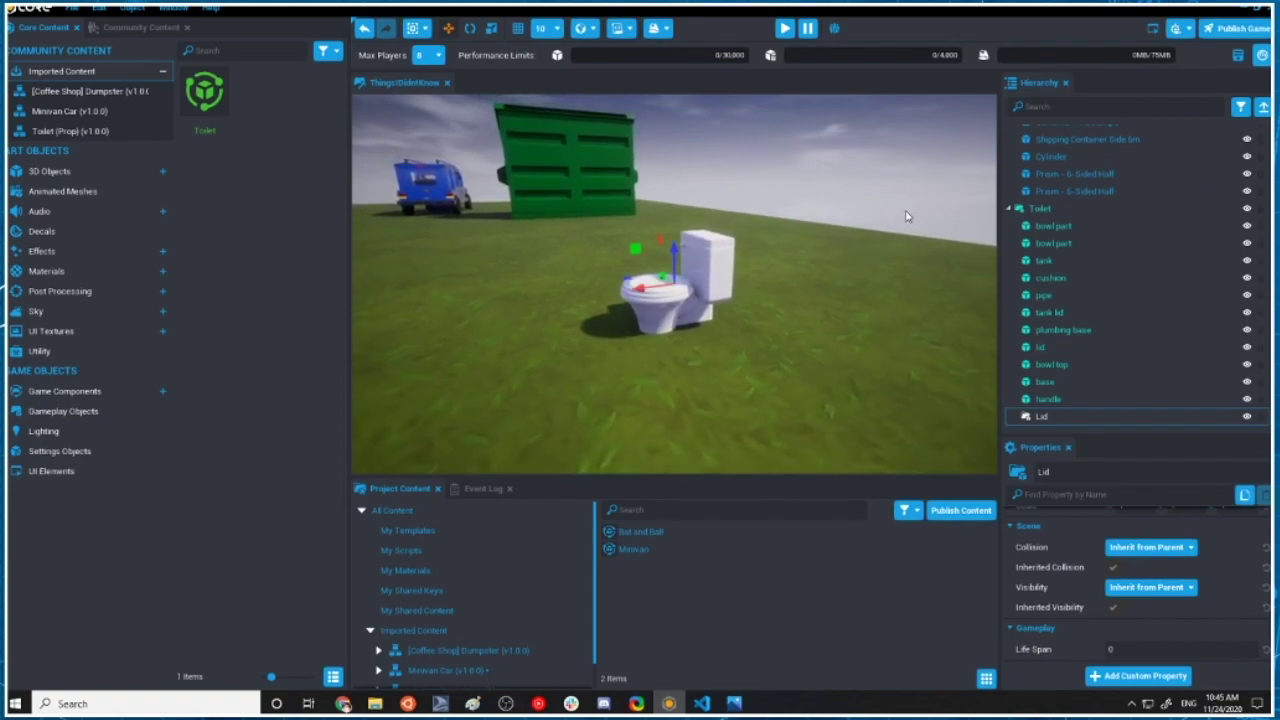
pyautogui.keyDown('alt'); pyautogui.moveTo(911, 212); pyautogui.dragTo(803, 281, button='right'); pyautogui.keyUp('alt')
pyautogui.keyDown('alt'); pyautogui.moveTo(932, 153); pyautogui.dragTo(830, 250, button='right'); pyautogui.keyUp('alt')
pyautogui.keyDown('alt'); pyautogui.moveTo(951, 117); pyautogui.dragTo(850, 250, button='right'); pyautogui.keyUp('alt')
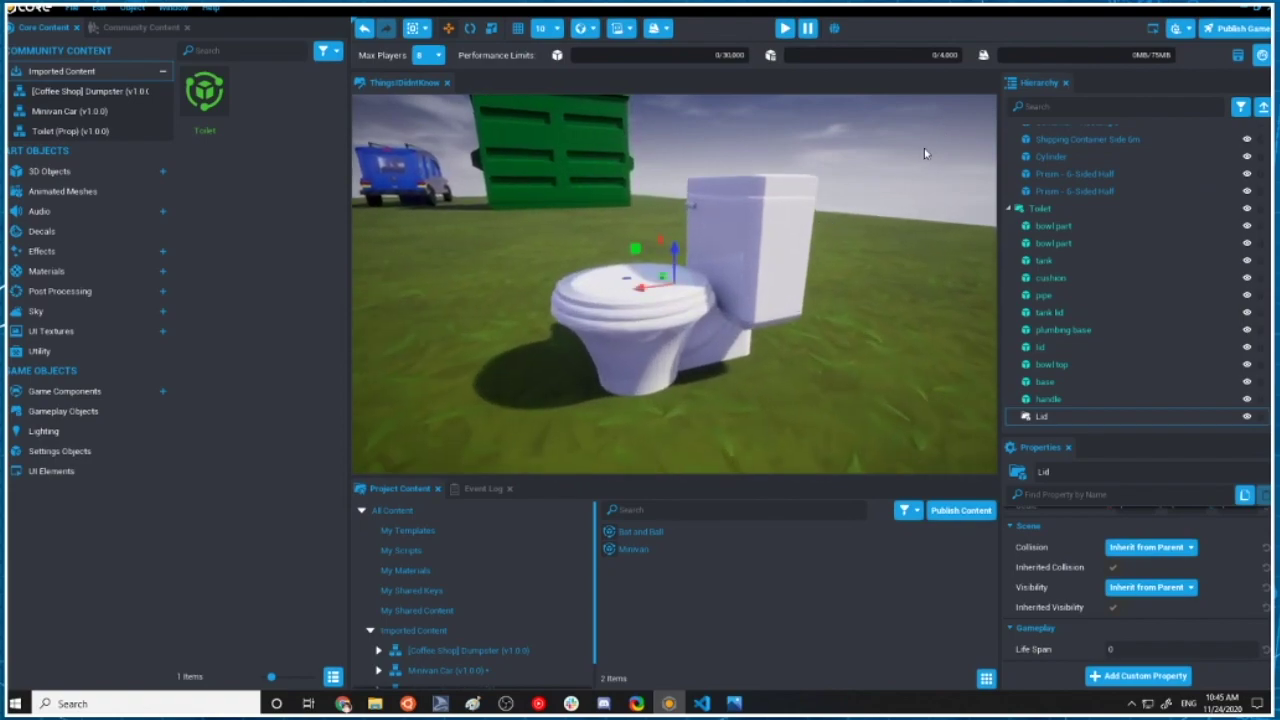
# Move the Lid group onto the hinge between the toilet lid and tank, lining it up from above.
pyautogui.keyDown('alt'); pyautogui.moveTo(953, 160); pyautogui.dragTo(828, 218, button='right'); pyautogui.keyUp('alt')
pyautogui.keyDown('alt'); pyautogui.moveTo(600, 338); pyautogui.dragTo(680, 425); pyautogui.keyUp('alt')
pyautogui.scroll(3, 635, 344)
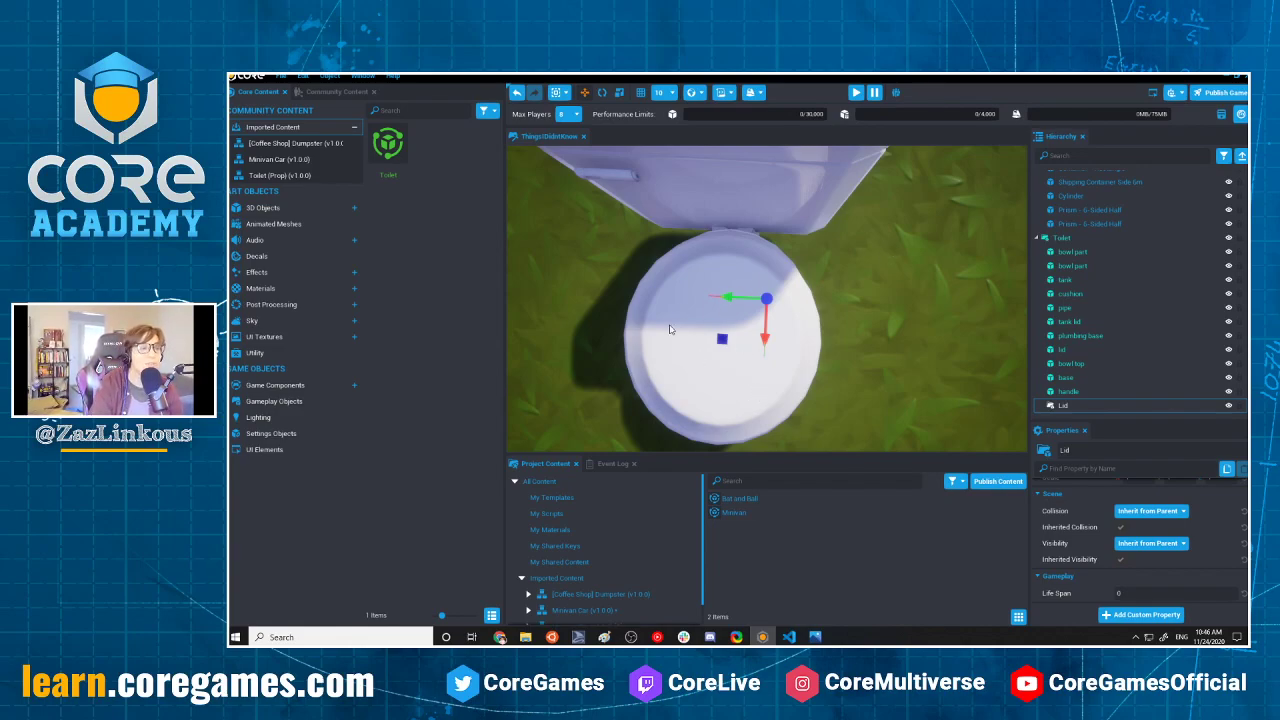
pyautogui.moveTo(720, 330); pyautogui.dragTo(695, 287)
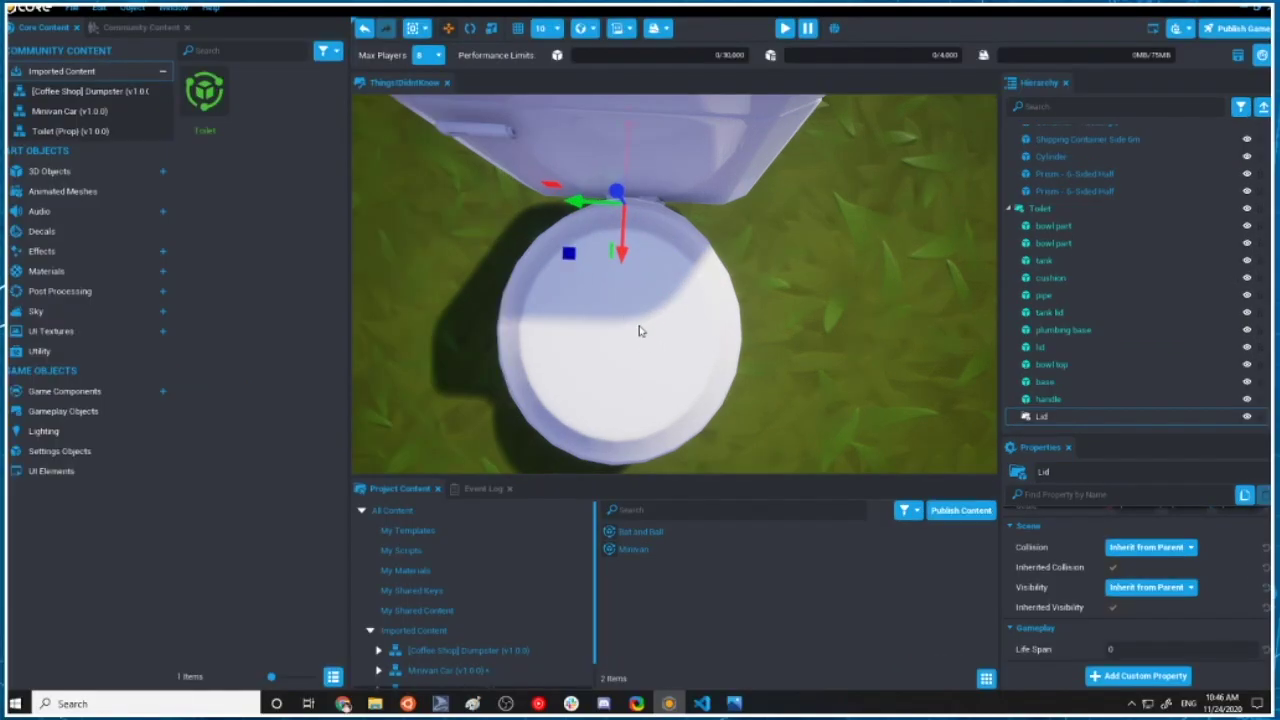
pyautogui.moveTo(641, 331); pyautogui.dragTo(670, 357, button='middle')
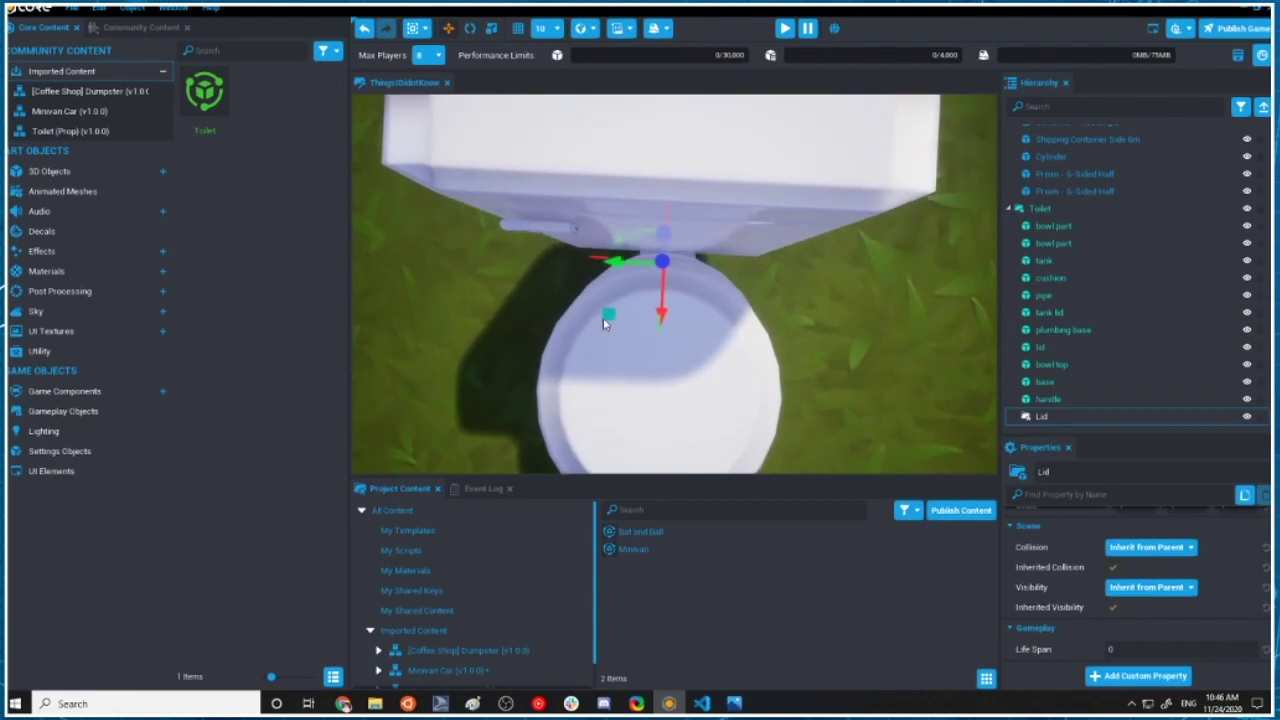
pyautogui.moveTo(957, 332); pyautogui.dragTo(706, 97, button='right')
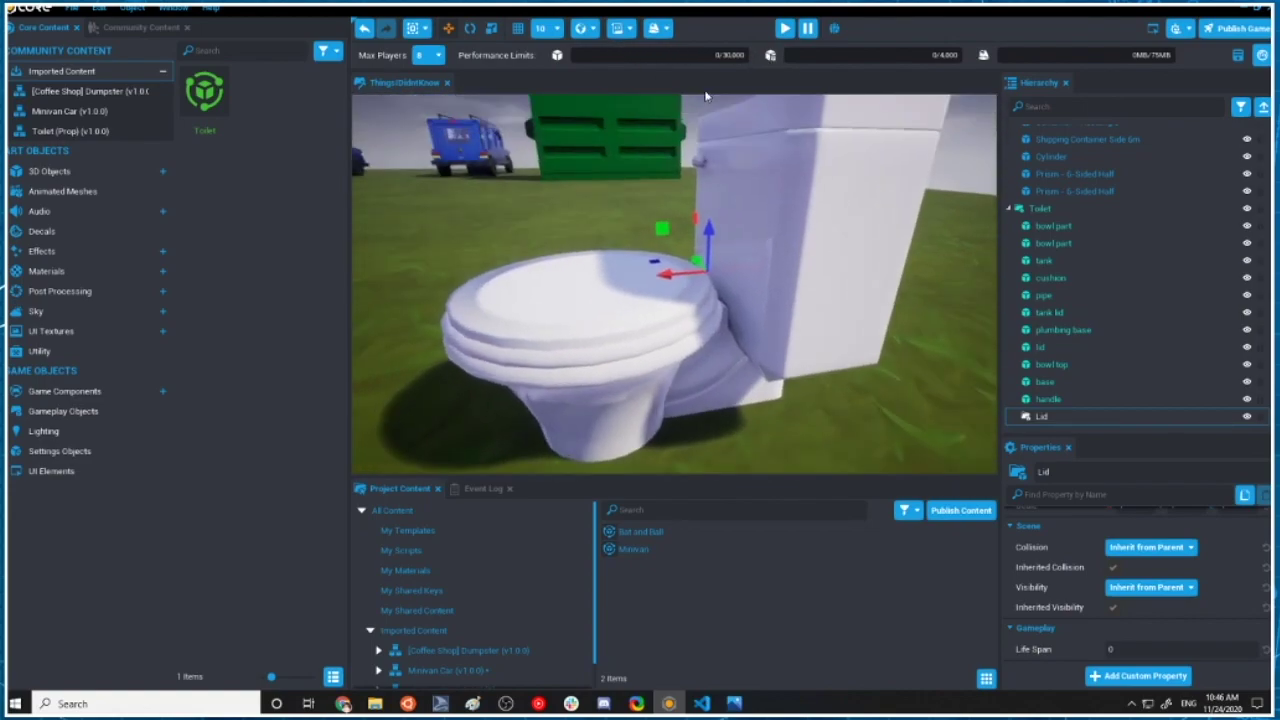
# Place the toilet's lid object inside the Lid group.
pyautogui.moveTo(1040, 348); pyautogui.dragTo(1042, 416)
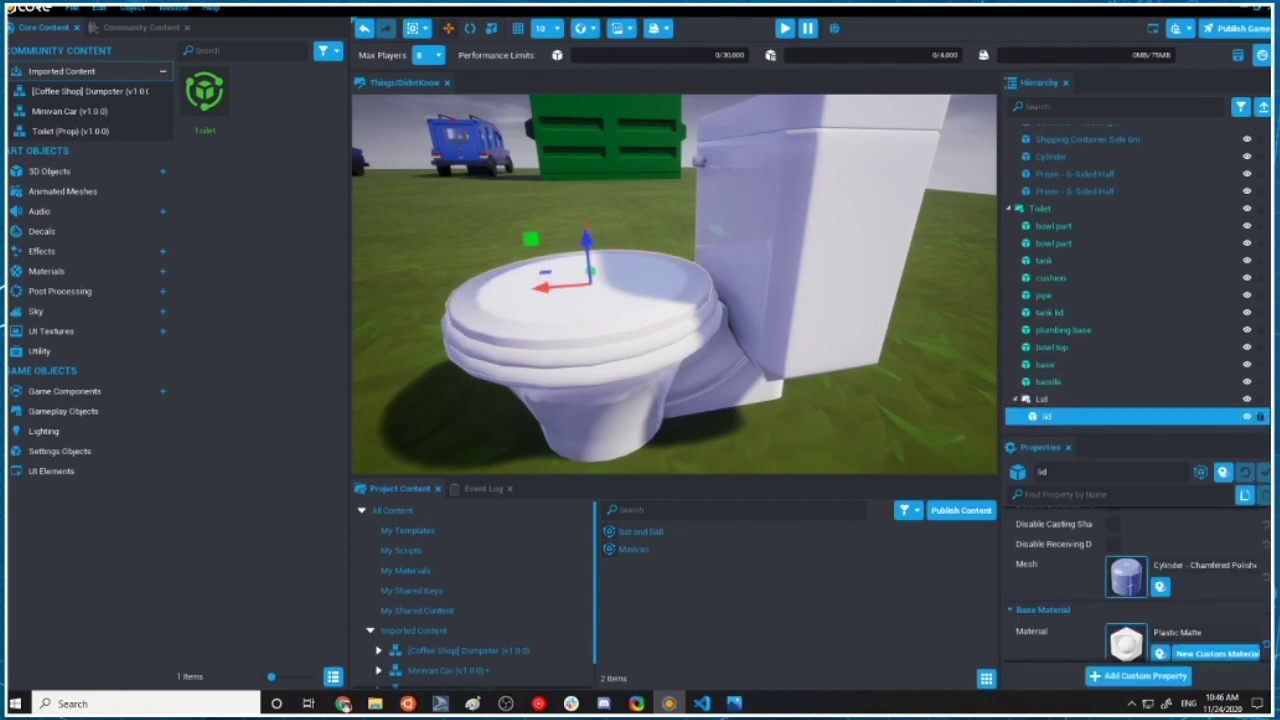
pyautogui.click(1046, 419)
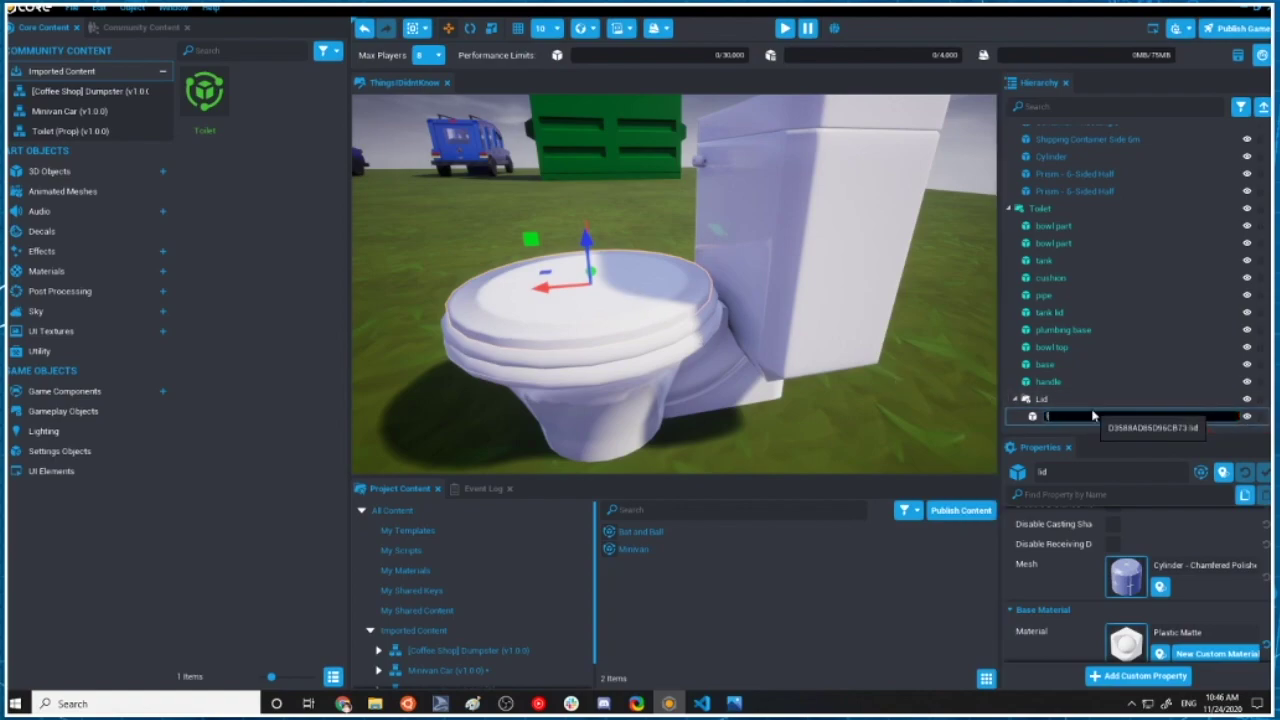
pyautogui.press('Return')
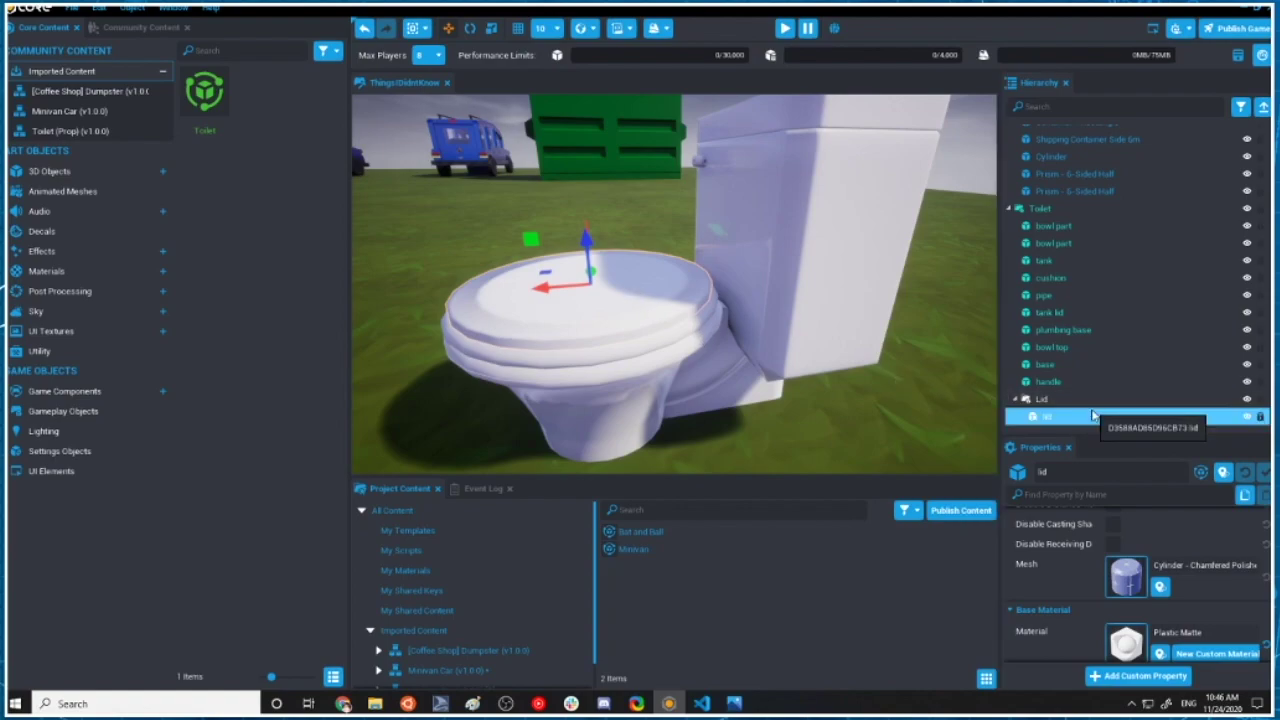
# Try to rotate the lid object around its own centre pivot, and undo the rotation.
pyautogui.click(599, 332)
pyautogui.press('e')
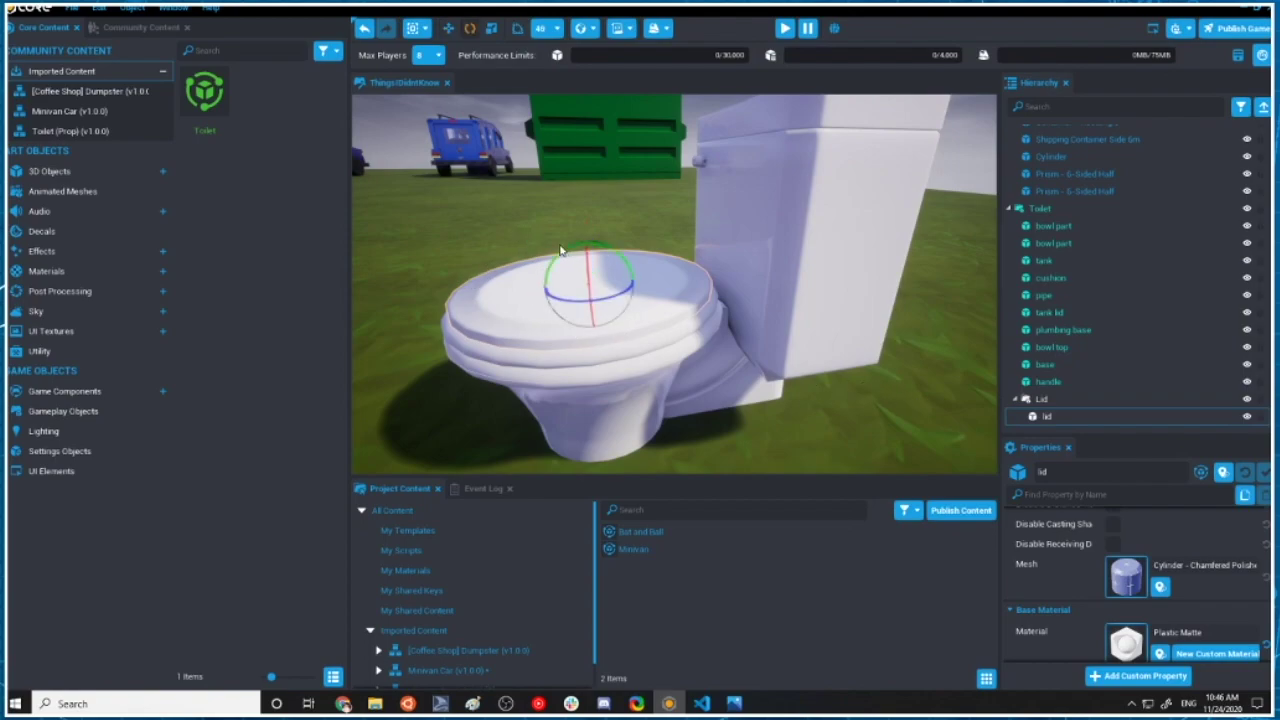
pyautogui.click(605, 248)
pyautogui.click(577, 315)
pyautogui.moveTo(568, 256)
pyautogui.mouseDown()
pyautogui.moveTo(592, 253)
pyautogui.moveTo(582, 256)
pyautogui.mouseUp()
pyautogui.hotkey('ctrl', 'z')
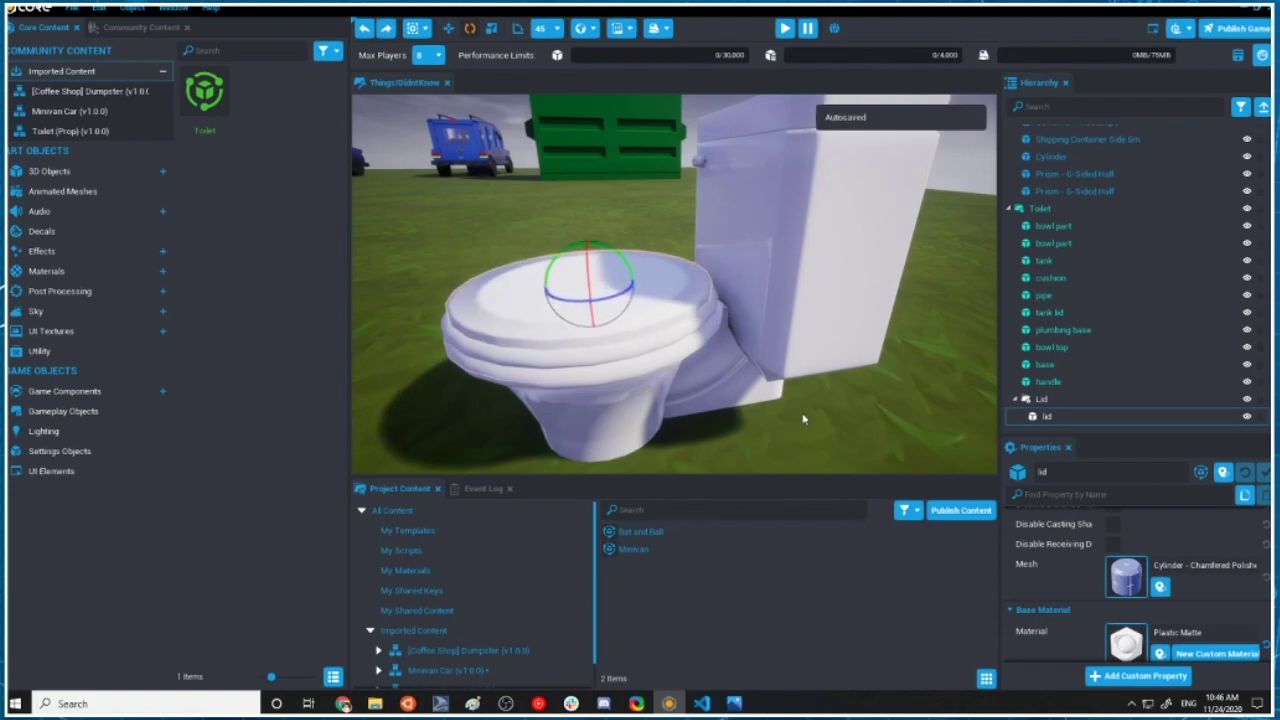
pyautogui.hotkey('ctrl', 'z')
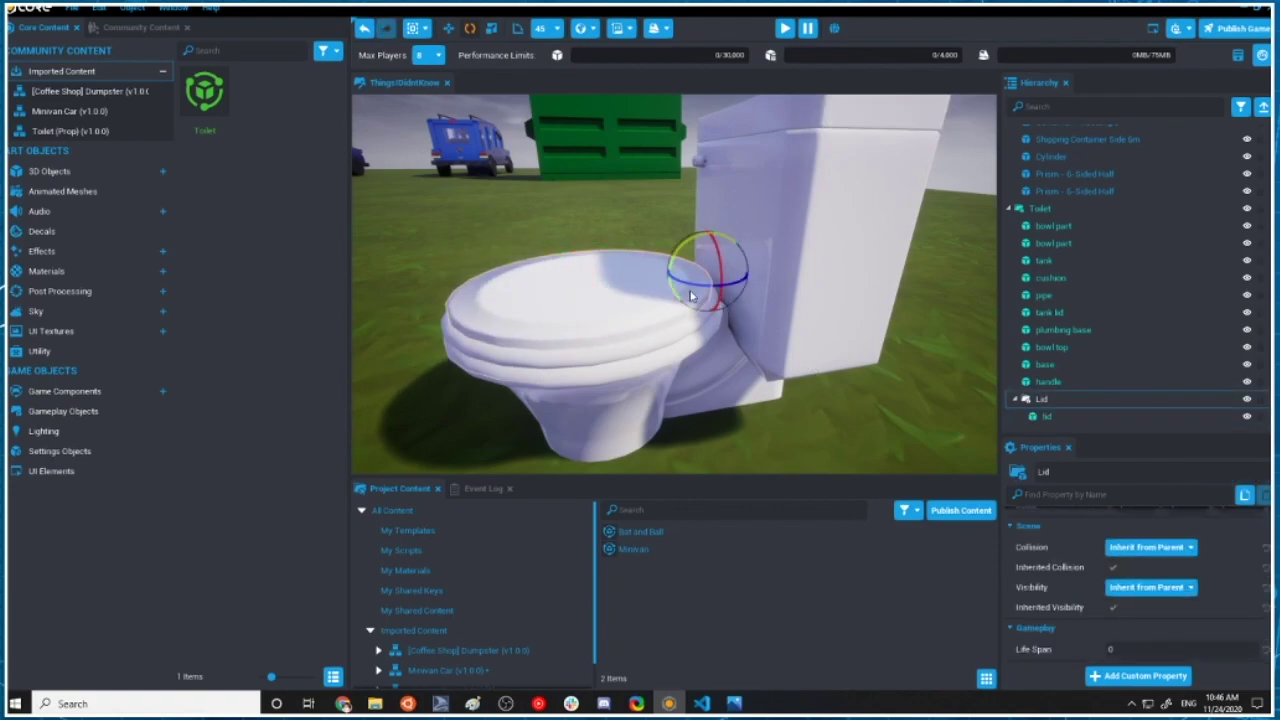
# Rotate the Lid group about its hinge pivot to swing the lid open, and inspect the toilet in the full-screen viewport.
pyautogui.moveTo(679, 250); pyautogui.dragTo(788, 240)
pyautogui.scroll(-4, 788, 240)
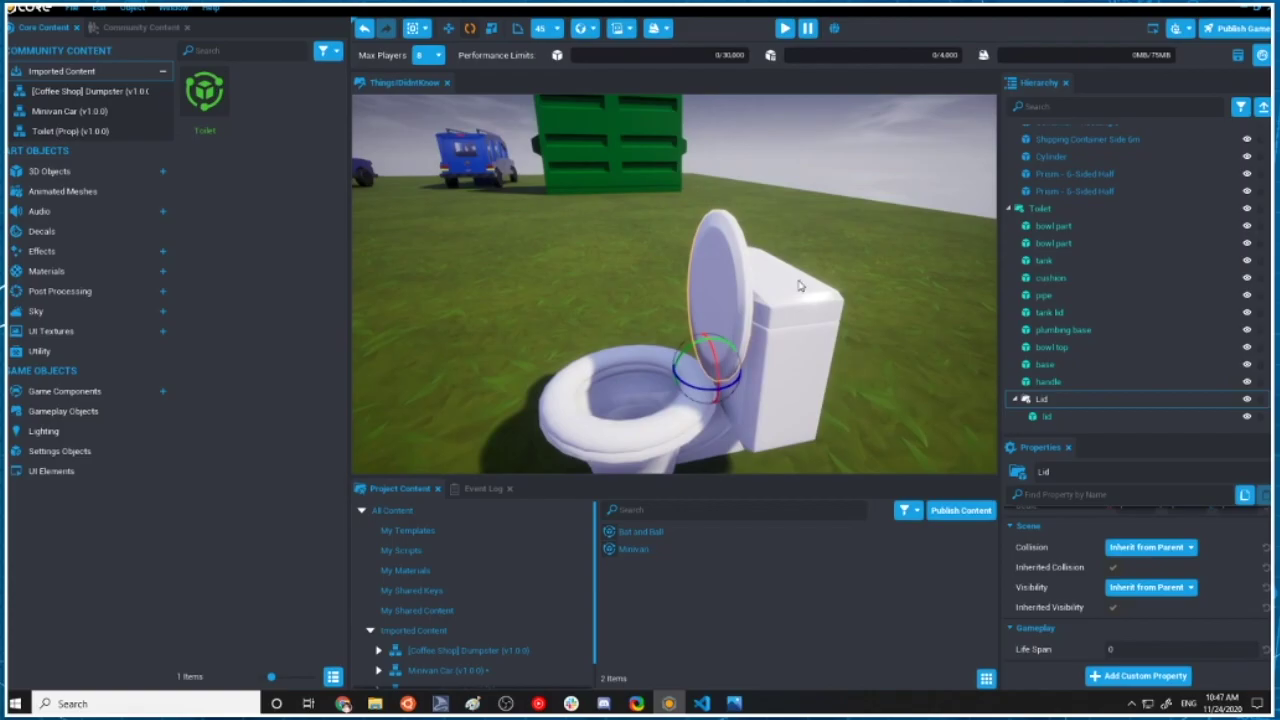
pyautogui.press('F11')
pyautogui.scroll(-4, 590, 370)
pyautogui.scroll(3, 600, 330)
pyautogui.moveTo(603, 291); pyautogui.dragTo(599, 273, button='middle')
pyautogui.moveTo(670, 328); pyautogui.dragTo(734, 352)
pyautogui.moveTo(734, 352); pyautogui.dragTo(912, 379, button='right')
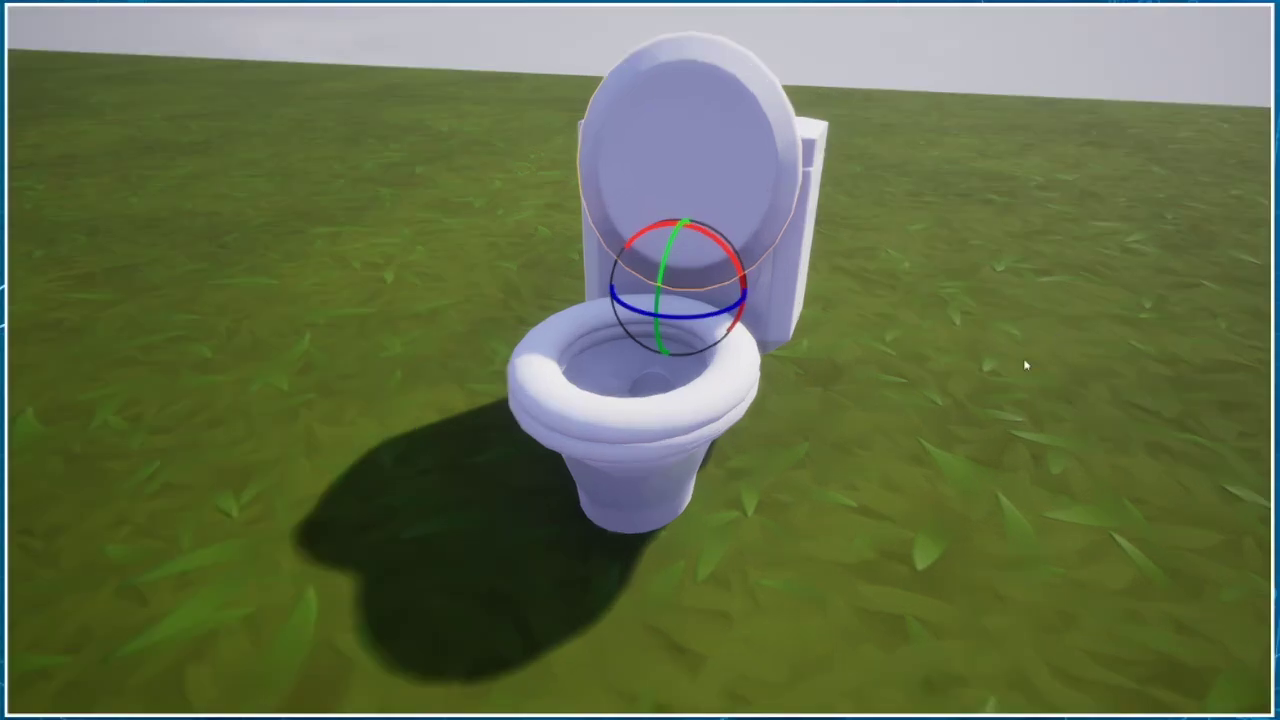
# Select the dumpster's ridged lid panel and examine where its pivot sits.
pyautogui.moveTo(1047, 362); pyautogui.dragTo(451, 170, button='right')
pyautogui.moveTo(284, 127); pyautogui.dragTo(914, 606, button='right')
pyautogui.click(1193, 445)
pyautogui.click(1194, 402)
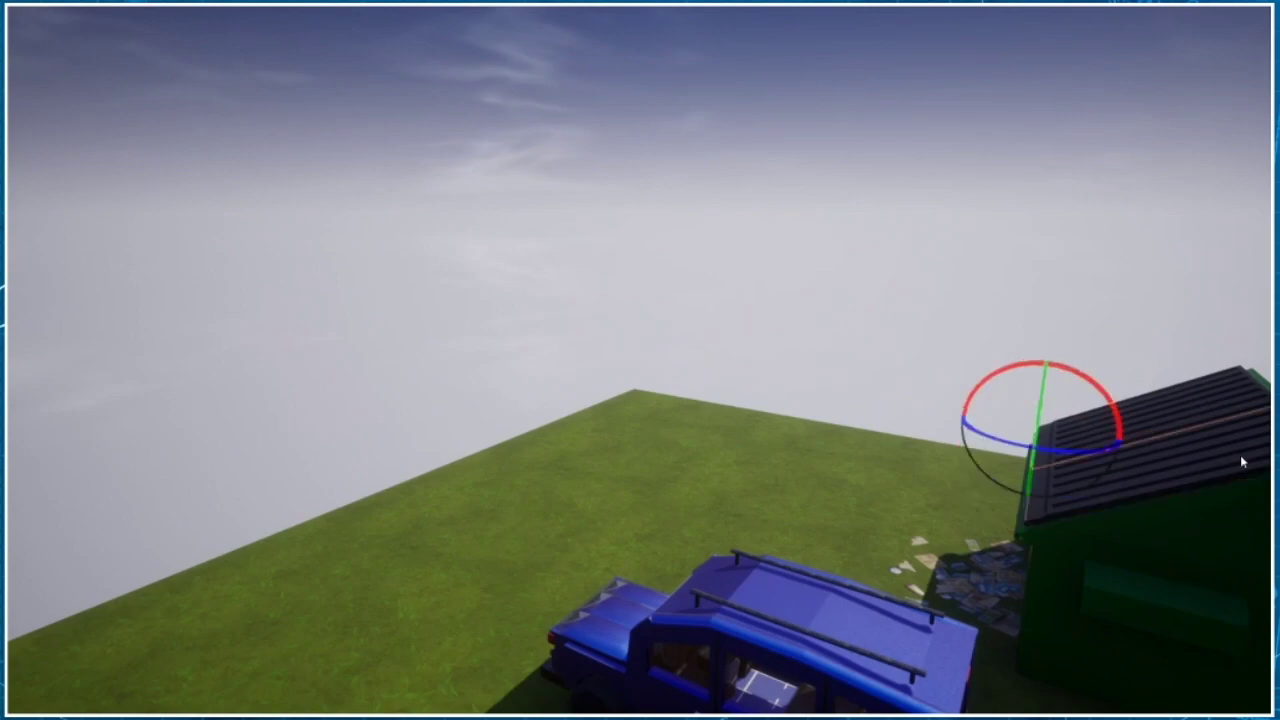
pyautogui.moveTo(1240, 455); pyautogui.dragTo(1271, 450, button='right')
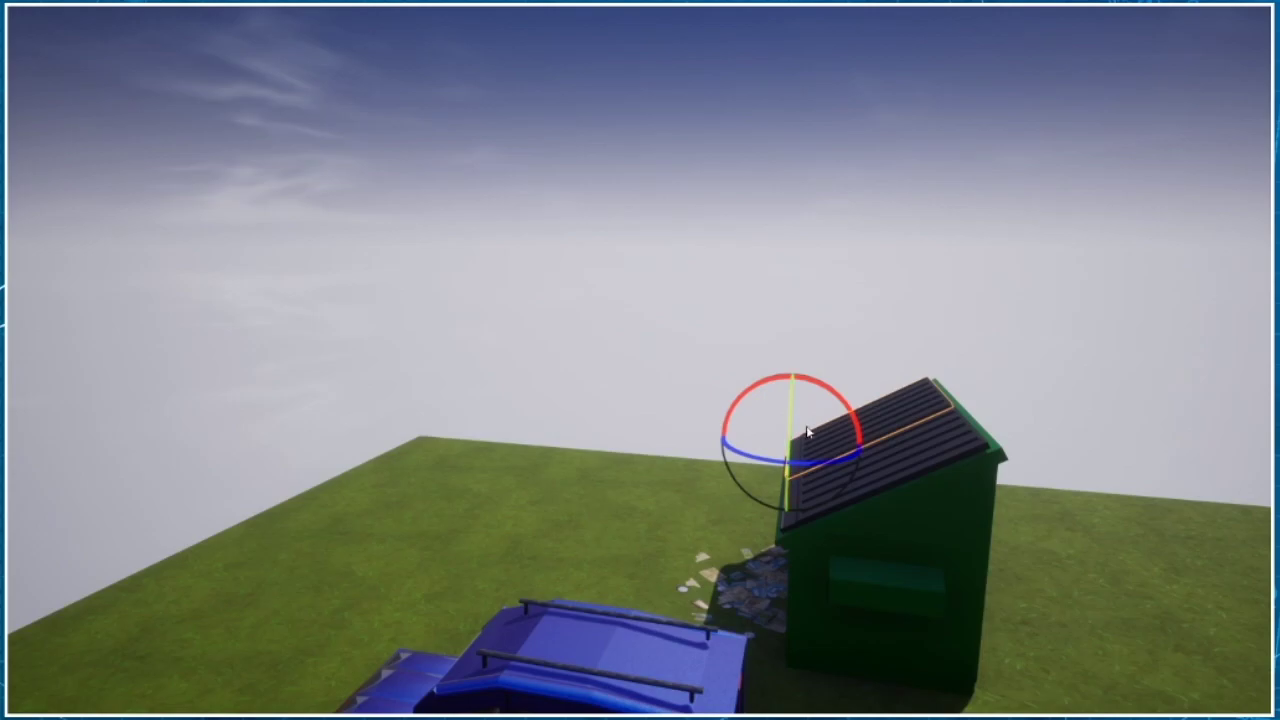
pyautogui.moveTo(900, 514); pyautogui.dragTo(460, 560, button='right')
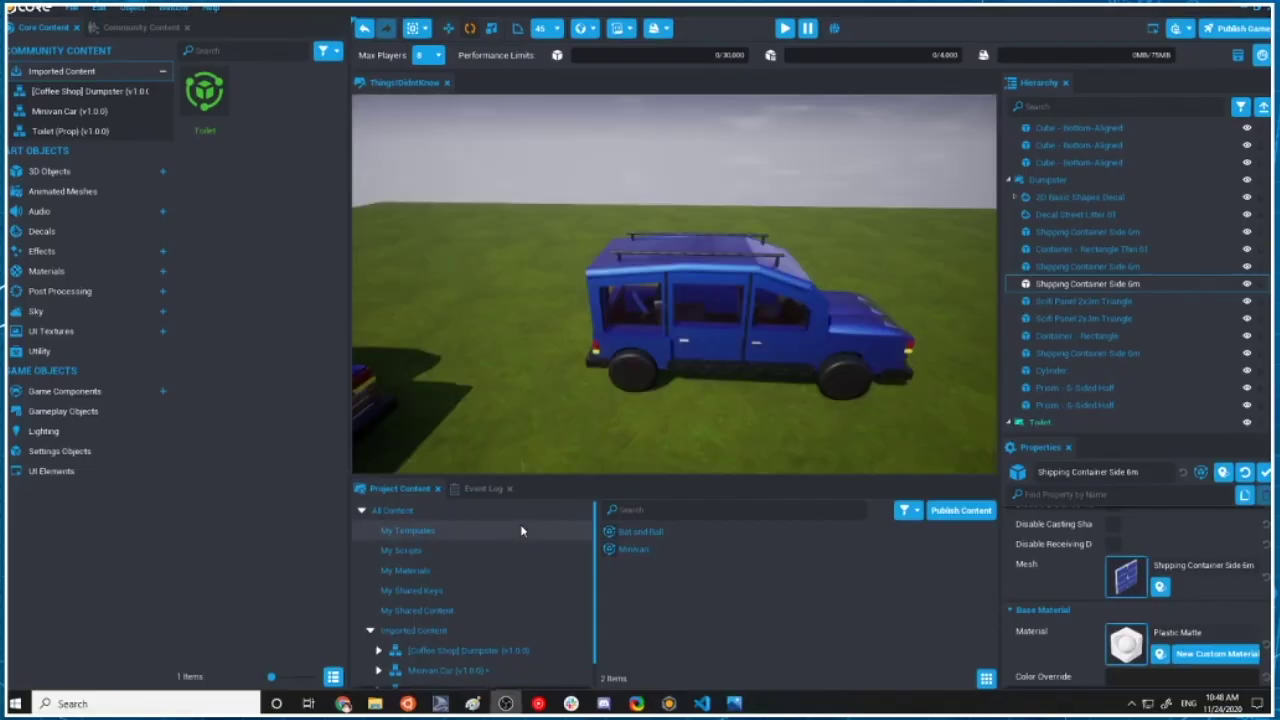
# Set the colour override of the body panel above the minivan's rear side window to magenta.
pyautogui.scroll(8, 771, 286)
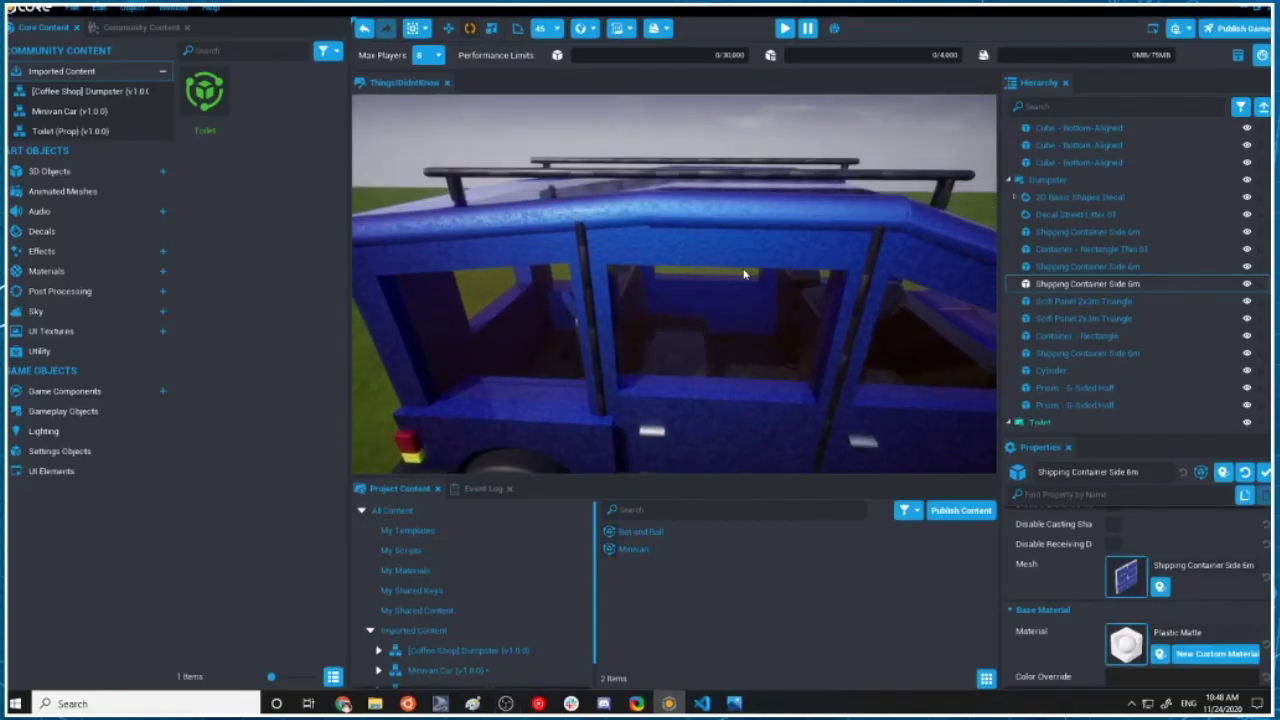
pyautogui.click(738, 252)
pyautogui.scroll(-2, 1150, 580)
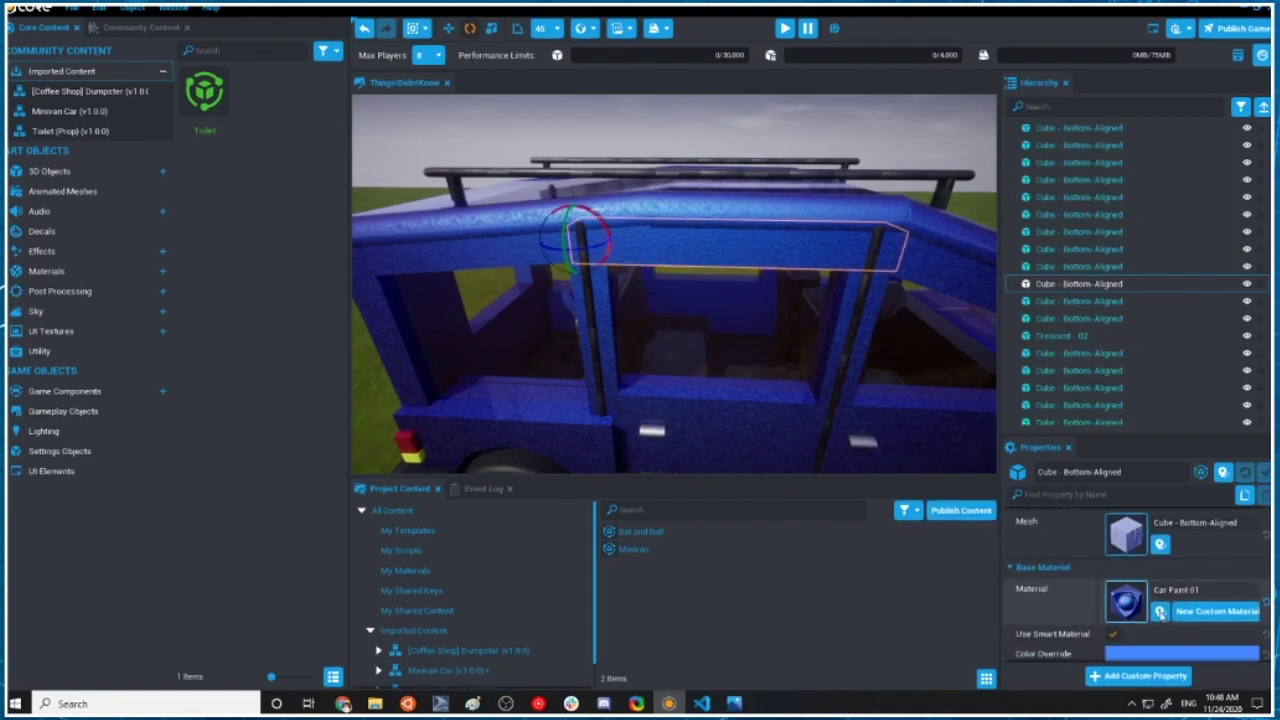
pyautogui.click(1153, 613)
pyautogui.moveTo(1000, 449); pyautogui.dragTo(1045, 449)
pyautogui.click(1063, 657)
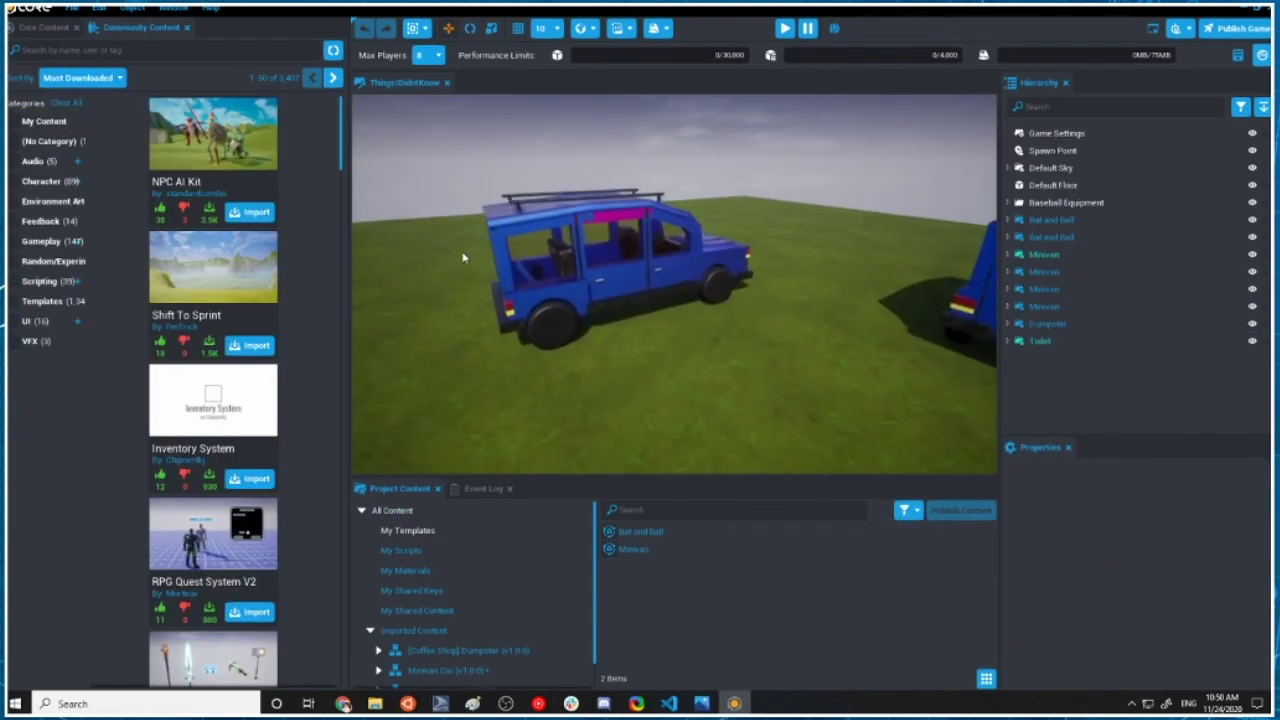
# Open the colour override of the minivan's magenta panel and save that magenta as a swatch in the Color Picker.
pyautogui.scroll(5, 657, 361)
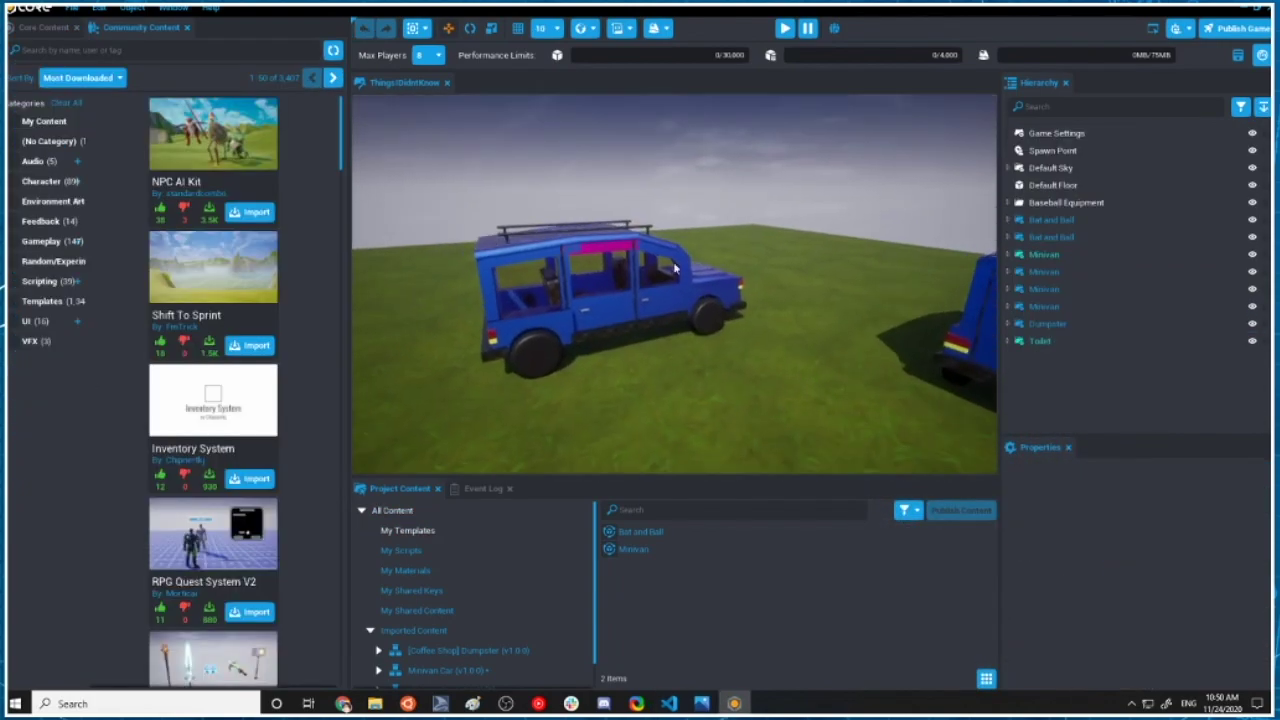
pyautogui.moveTo(657, 361); pyautogui.dragTo(590, 250, button='middle')
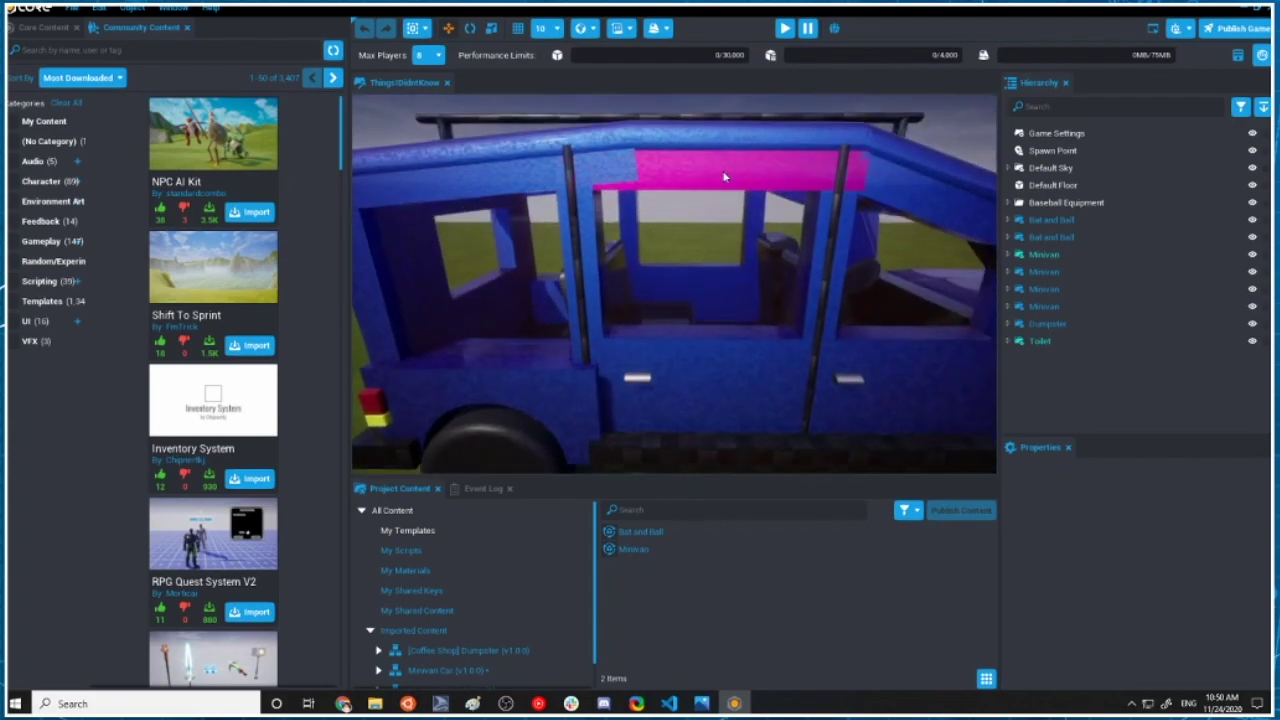
pyautogui.click(725, 177)
pyautogui.scroll(-5, 1100, 528)
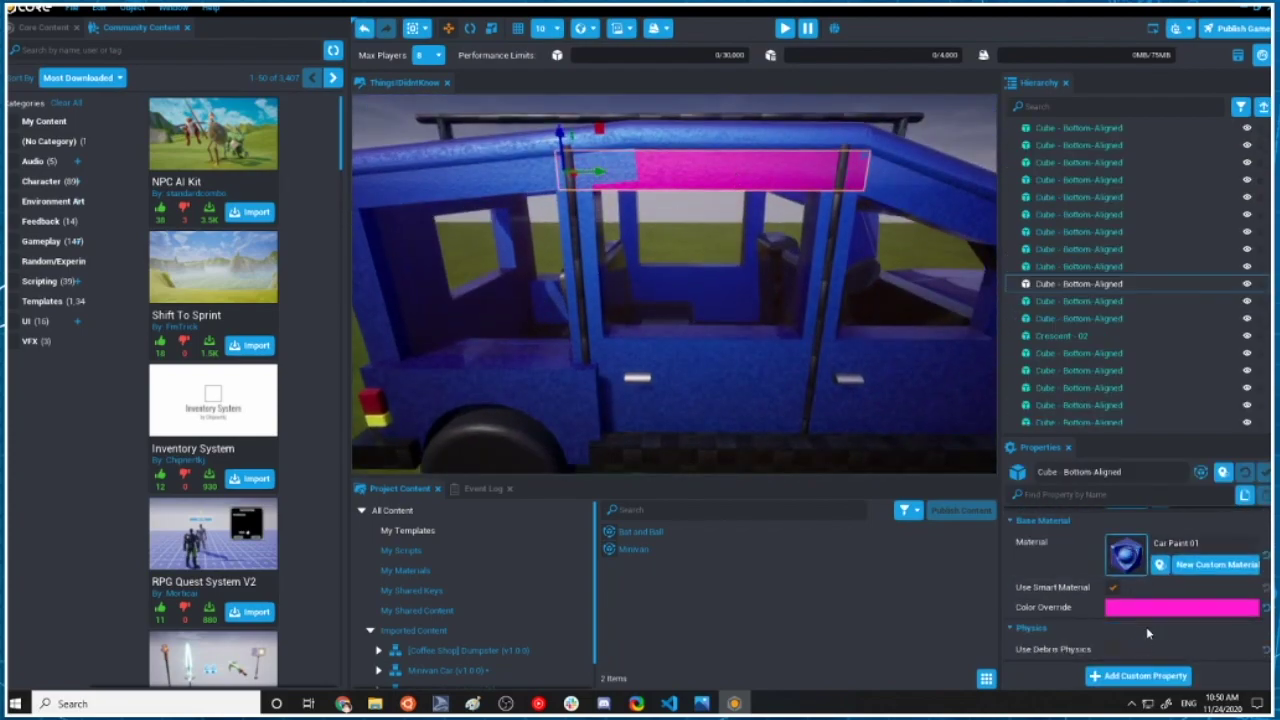
pyautogui.click(1149, 612)
pyautogui.moveTo(1097, 412); pyautogui.dragTo(955, 366)
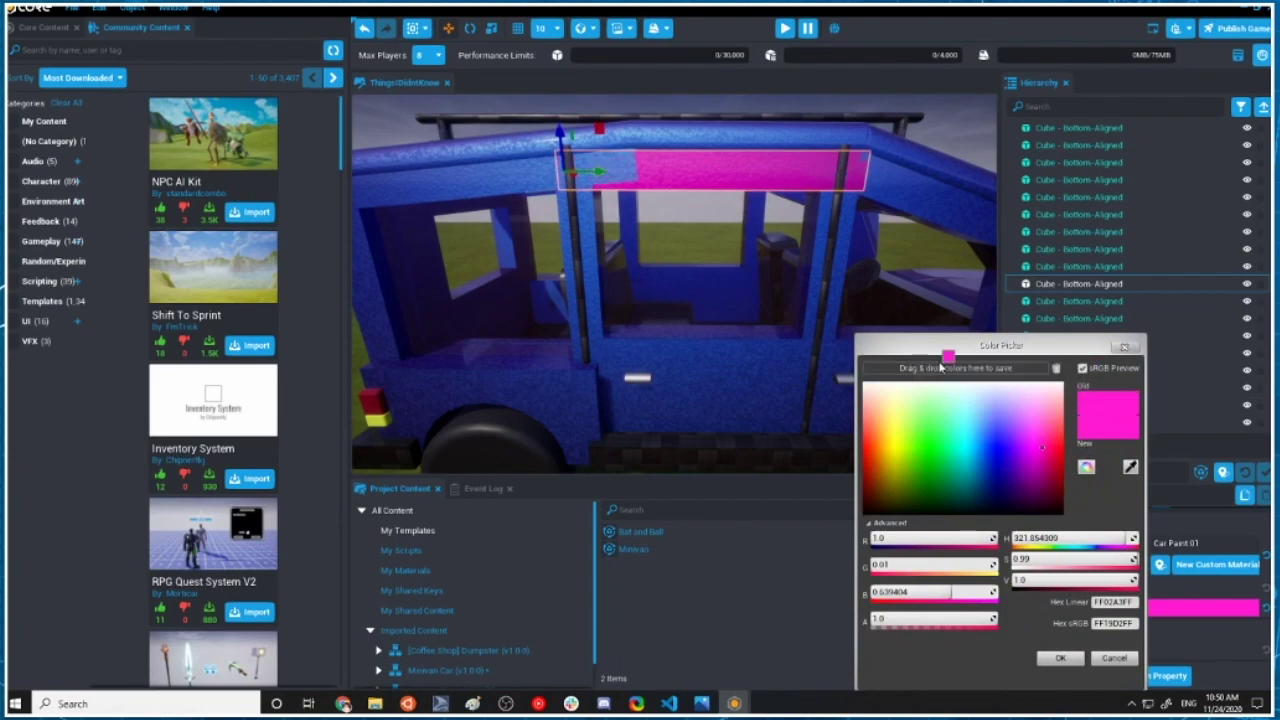
# Save a violet and a lime green as further swatches, and apply the lime green to the minivan panel.
pyautogui.click(1025, 444)
pyautogui.moveTo(1107, 428); pyautogui.dragTo(1009, 388)
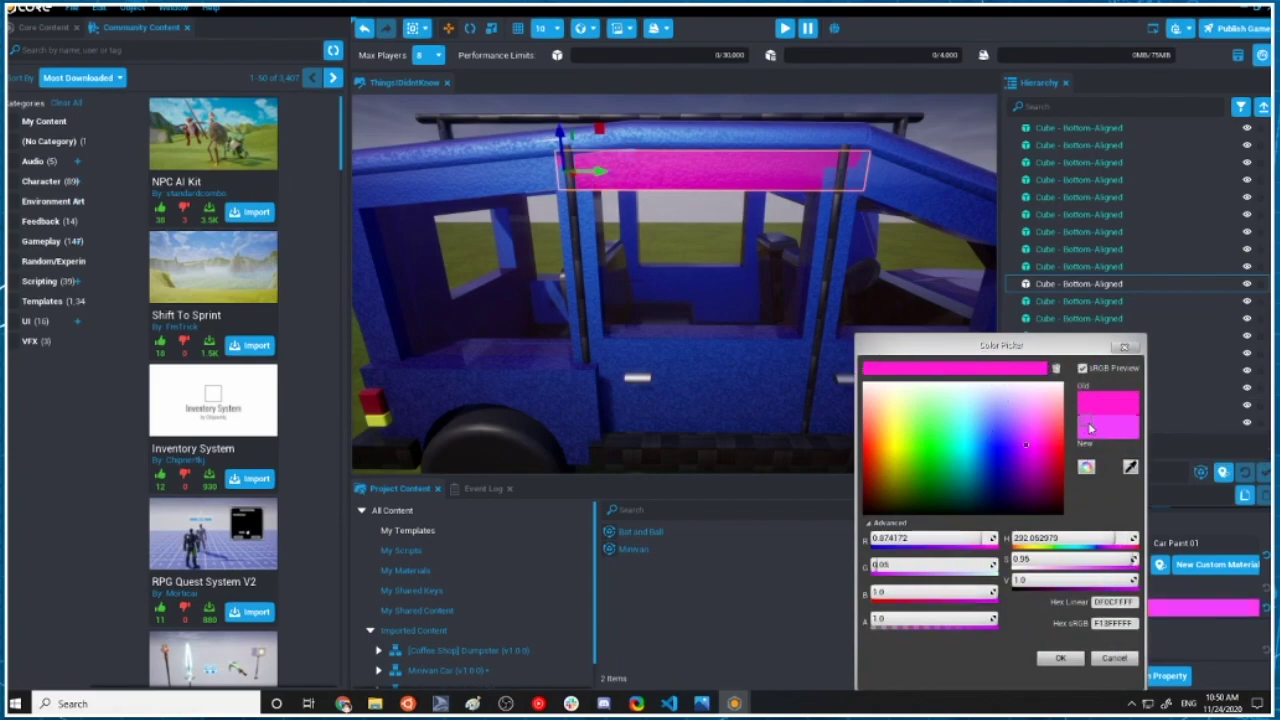
pyautogui.moveTo(989, 462); pyautogui.dragTo(918, 470)
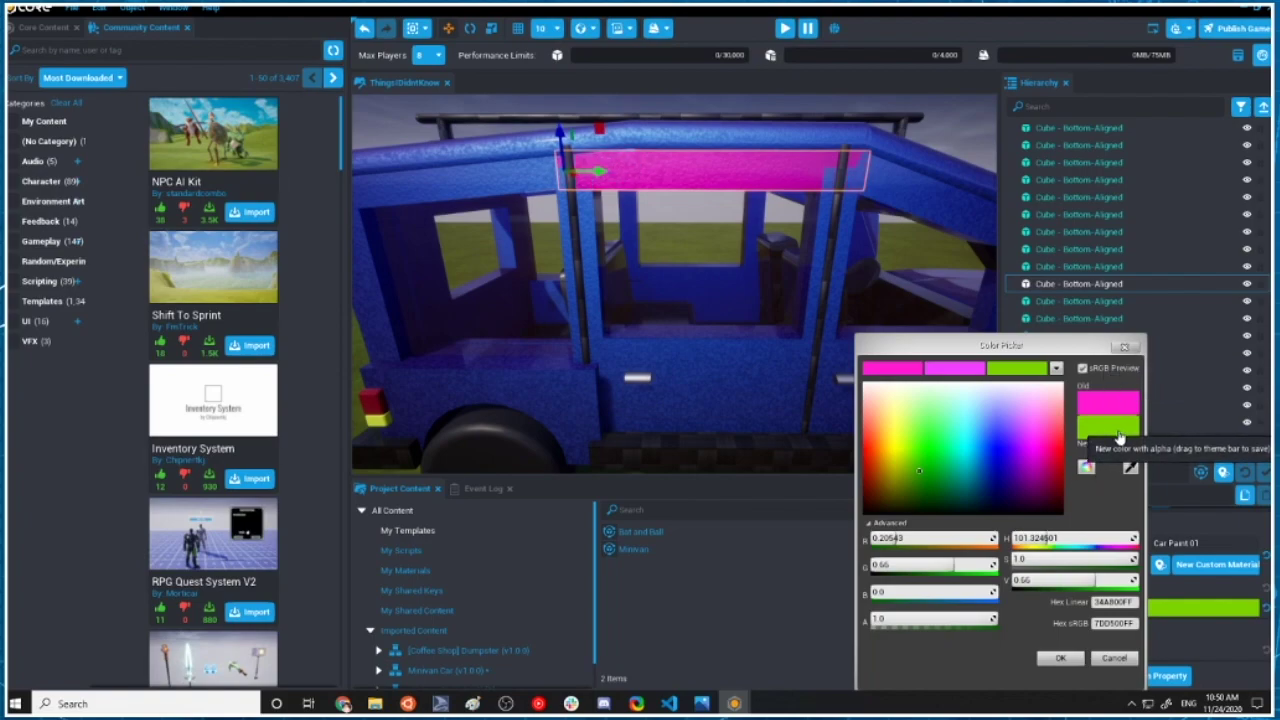
pyautogui.click(1131, 602)
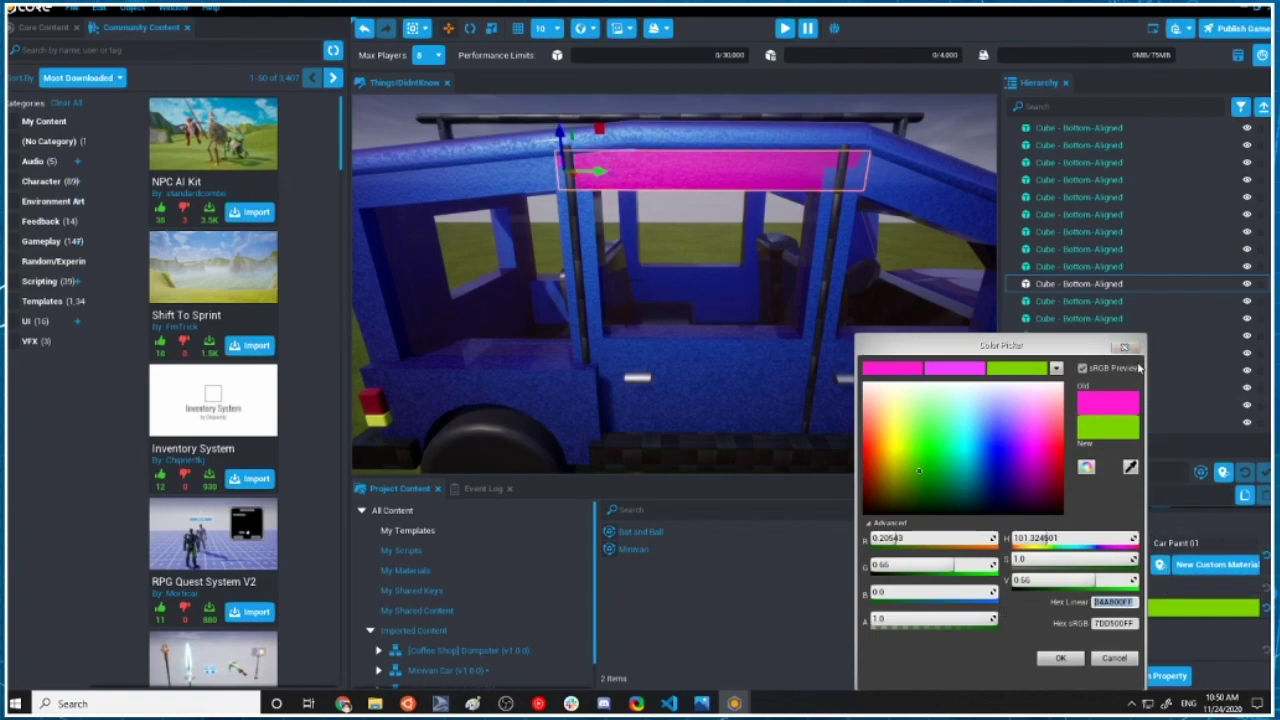
pyautogui.click(1136, 345)
# Reopen the green panel's Color Picker to check the saved swatches.
pyautogui.click(1178, 609)
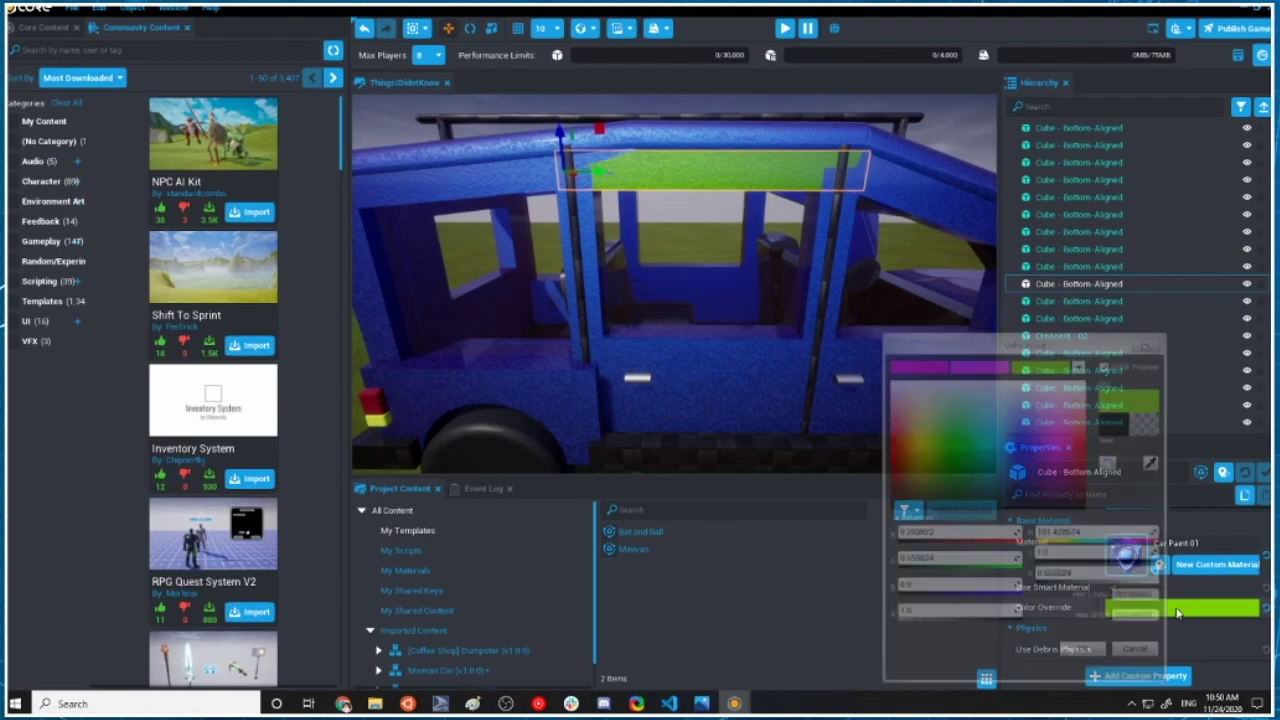
pyautogui.click(1152, 348)
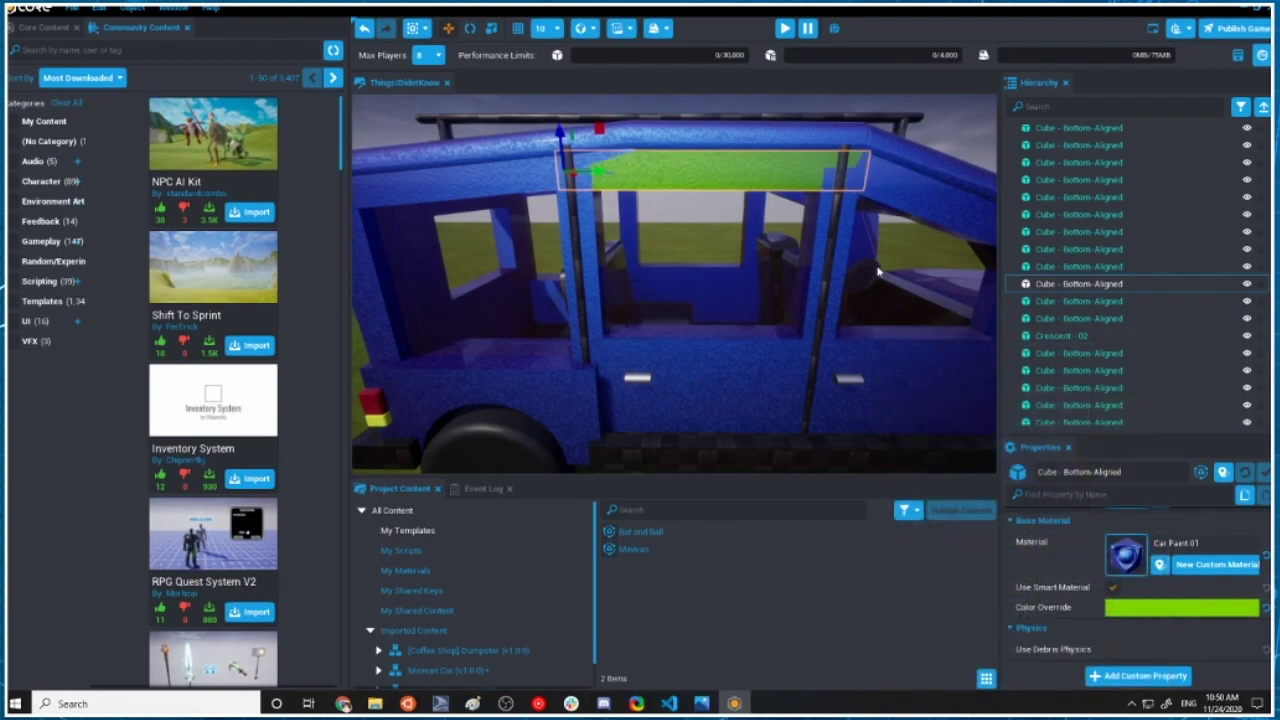
pyautogui.click(1195, 608)
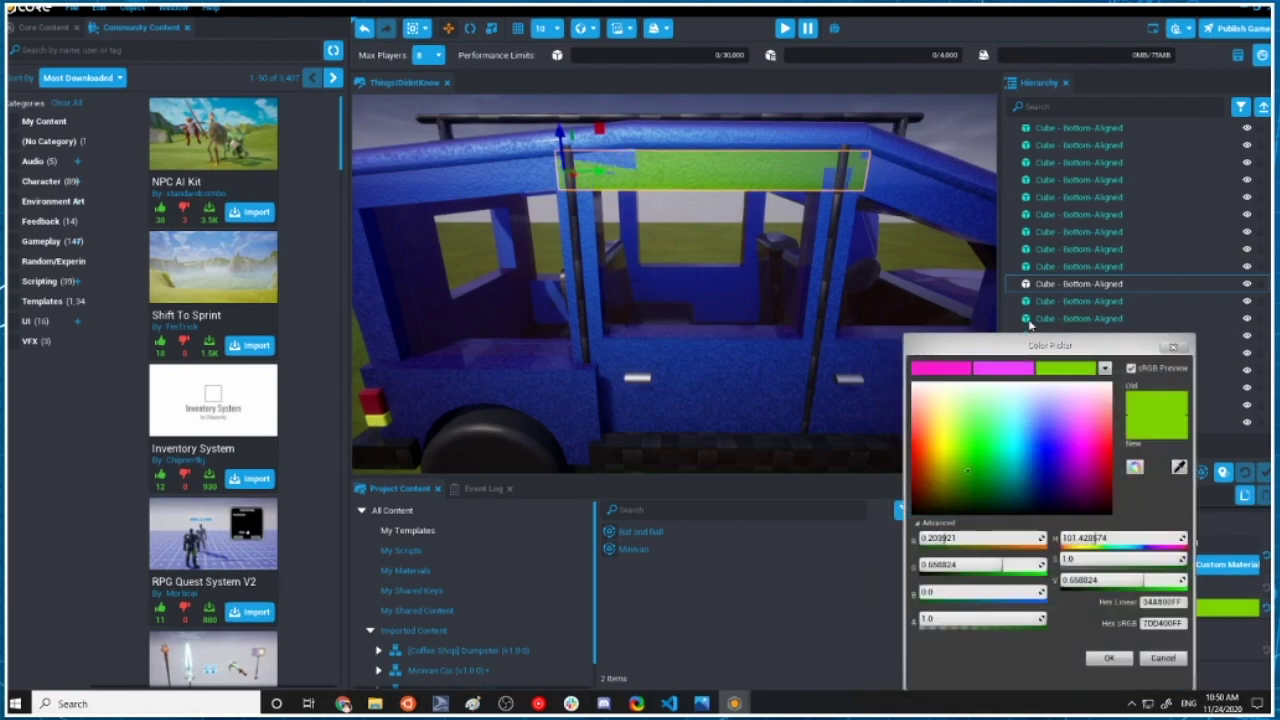
# Select the blue body parts along the minivan's side together, including the roof trim, door panels, window pillars and wheel arch parts.
pyautogui.click(936, 214)
pyautogui.click(576, 142)
pyautogui.keyDown('ctrl'); pyautogui.click(576, 142); pyautogui.keyUp('ctrl')
pyautogui.scroll(-2, 551, 211)
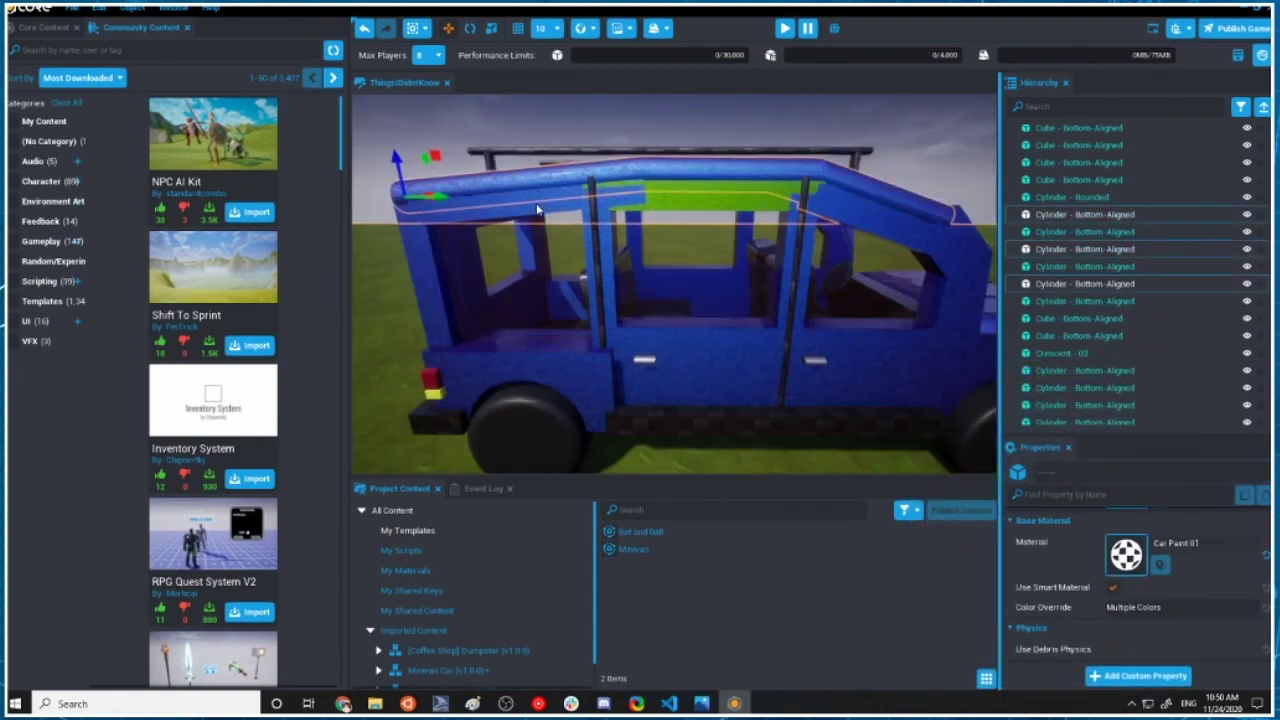
pyautogui.keyDown('ctrl'); pyautogui.click(537, 207); pyautogui.keyUp('ctrl')
pyautogui.keyDown('ctrl'); pyautogui.click(422, 288); pyautogui.keyUp('ctrl')
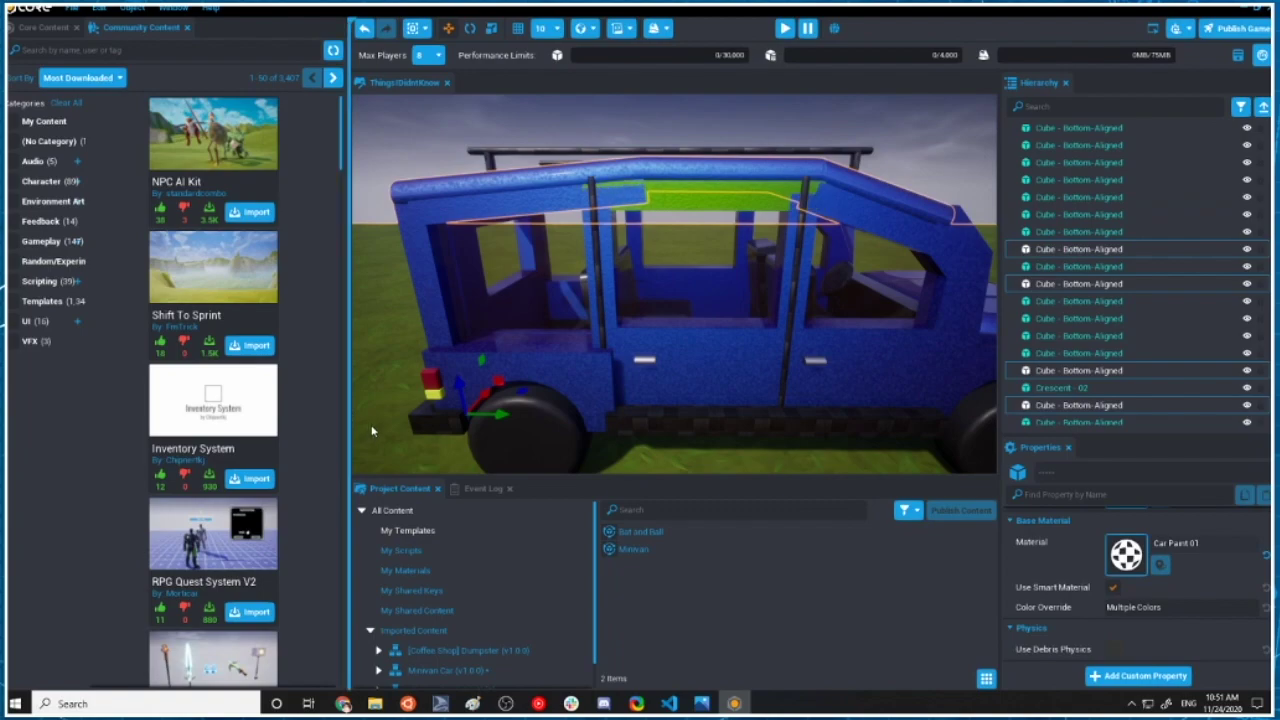
pyautogui.keyDown('ctrl'); pyautogui.click(590, 385); pyautogui.keyUp('ctrl')
pyautogui.keyDown('ctrl'); pyautogui.click(720, 375); pyautogui.keyUp('ctrl')
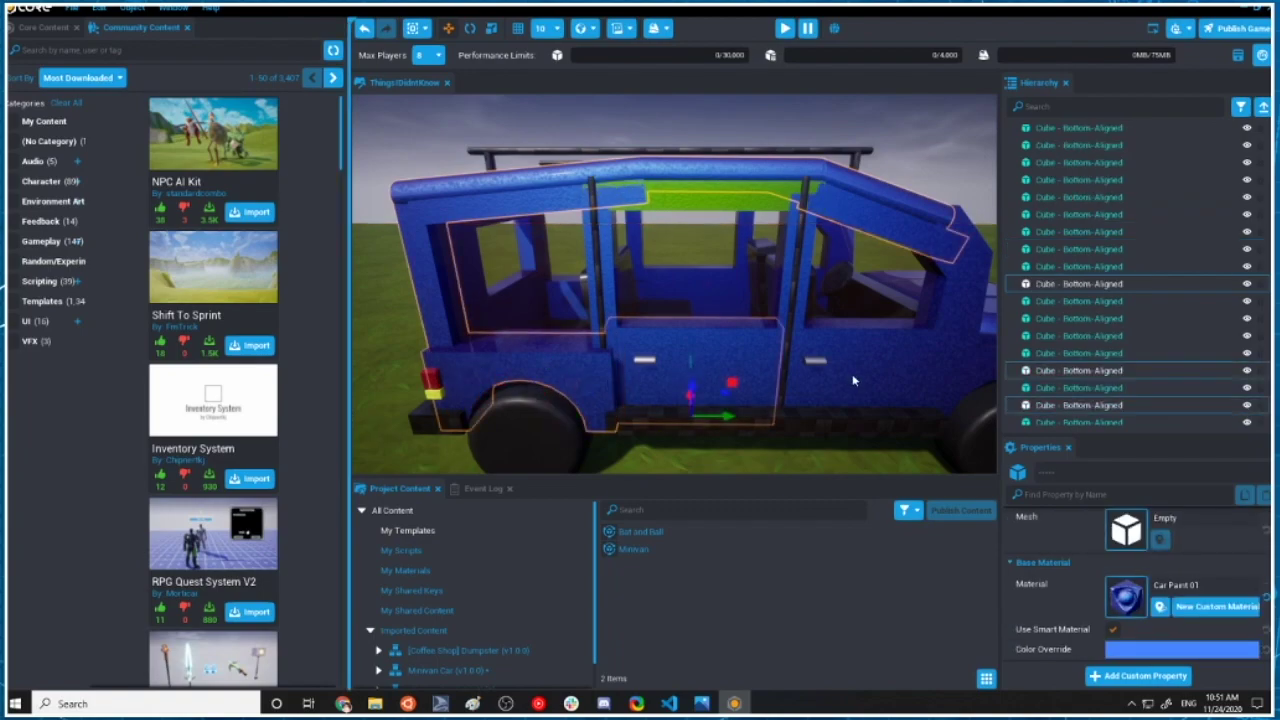
pyautogui.keyDown('ctrl'); pyautogui.click(879, 363); pyautogui.keyUp('ctrl')
pyautogui.keyDown('ctrl'); pyautogui.click(958, 357); pyautogui.keyUp('ctrl')
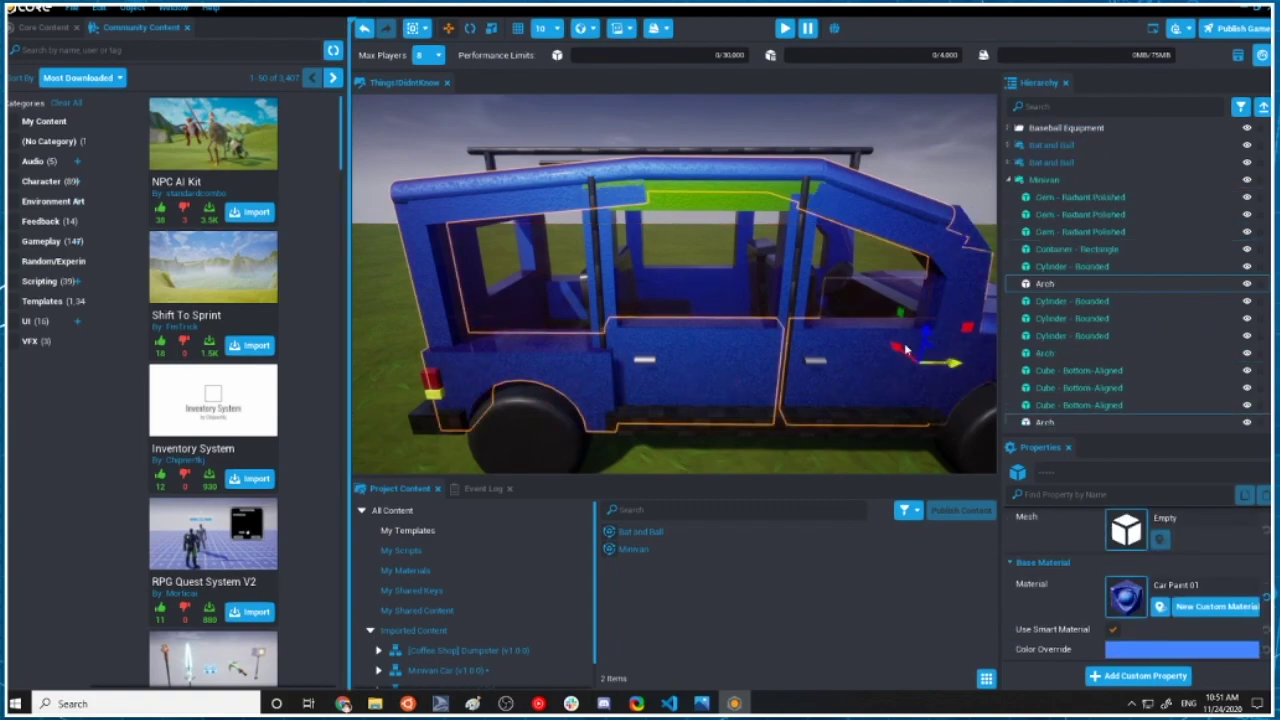
pyautogui.keyDown('ctrl'); pyautogui.click(790, 286); pyautogui.keyUp('ctrl')
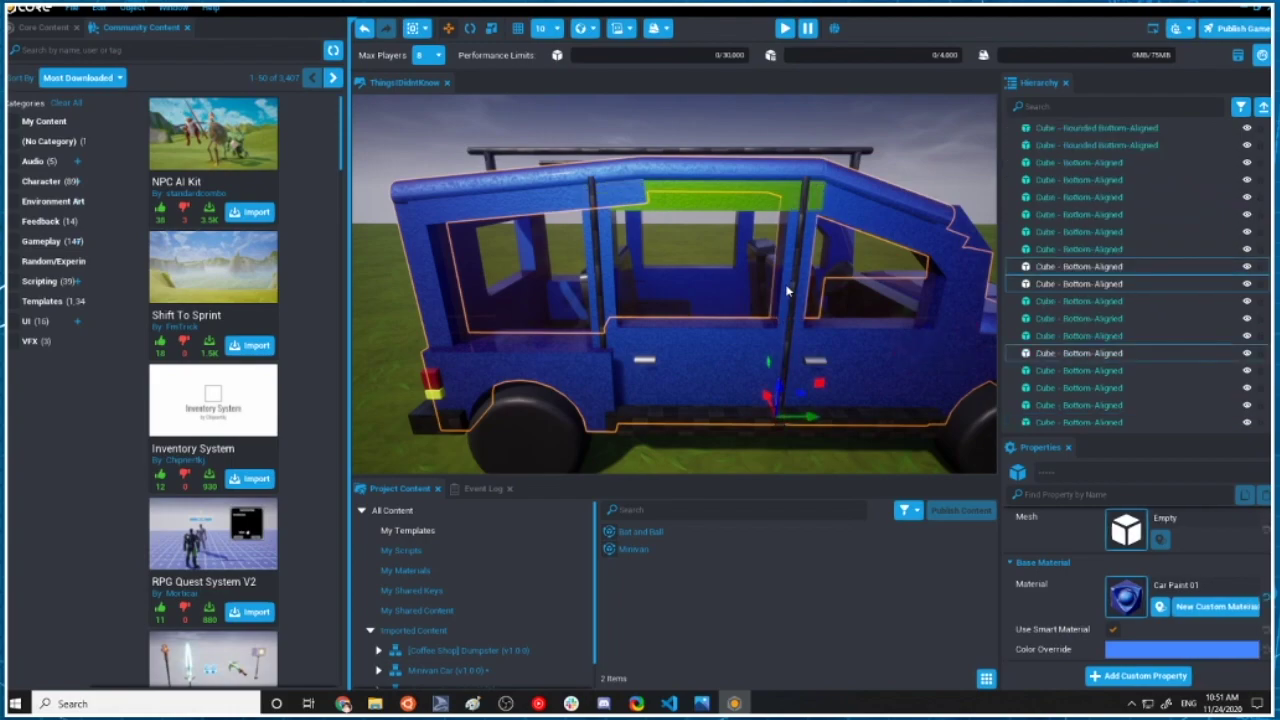
pyautogui.keyDown('ctrl'); pyautogui.click(610, 281); pyautogui.keyUp('ctrl')
# Set the colour override of the selected blue side parts to the saved lime green swatch.
pyautogui.moveTo(838, 210); pyautogui.dragTo(740, 120, button='middle')
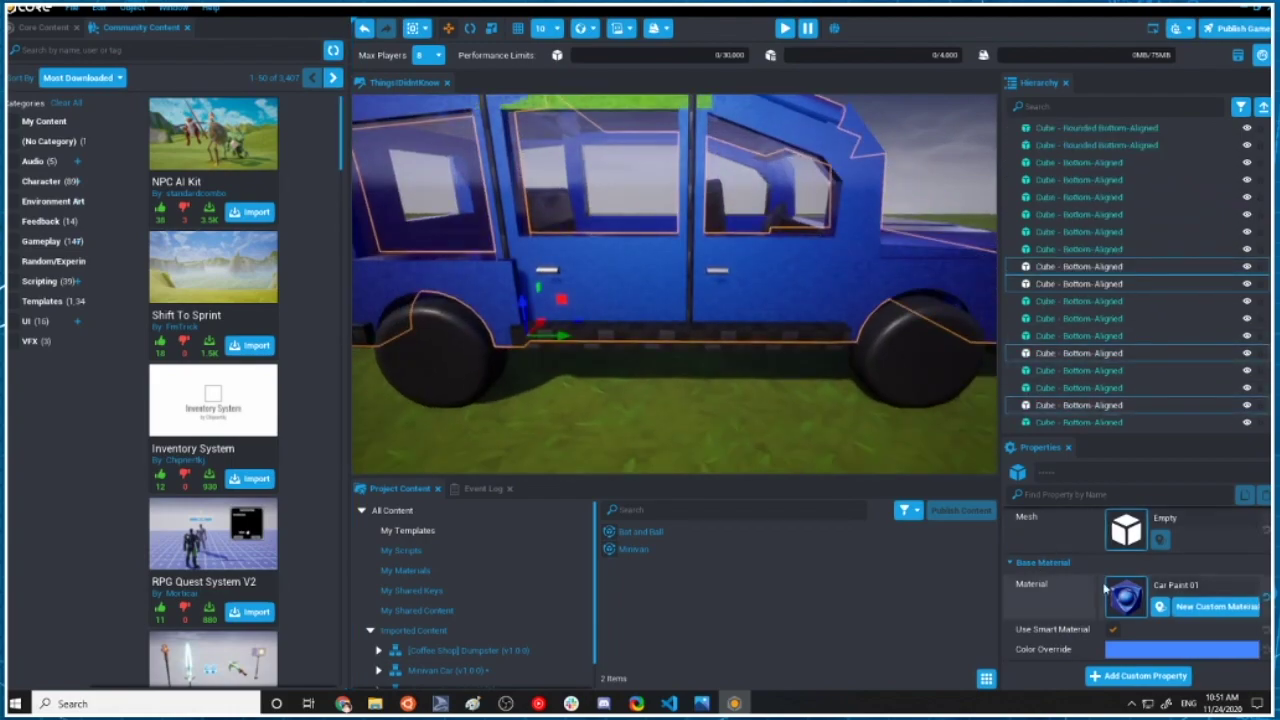
pyautogui.click(1155, 650)
pyautogui.click(1036, 371)
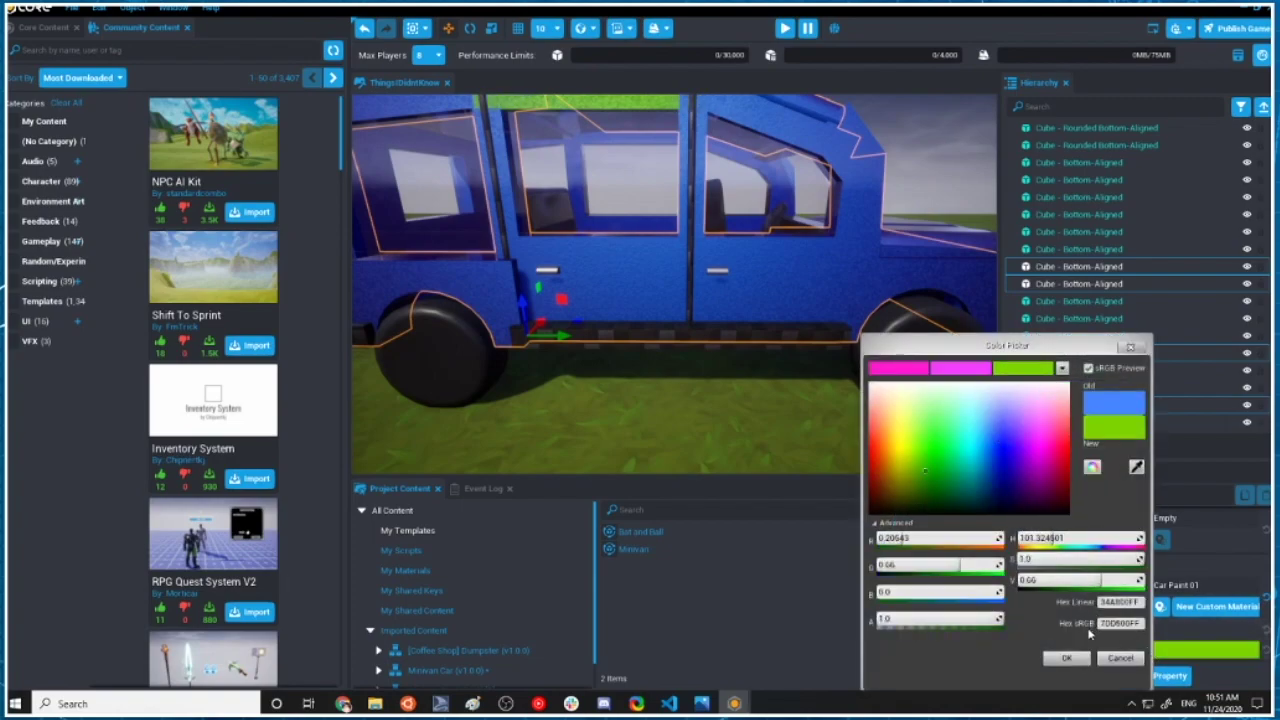
pyautogui.click(1071, 659)
# Apply the saved lime green swatch to the blue pillar and corner piece at the minivan's windshield.
pyautogui.moveTo(860, 408); pyautogui.dragTo(830, 314, button='right')
pyautogui.scroll(4, 840, 383)
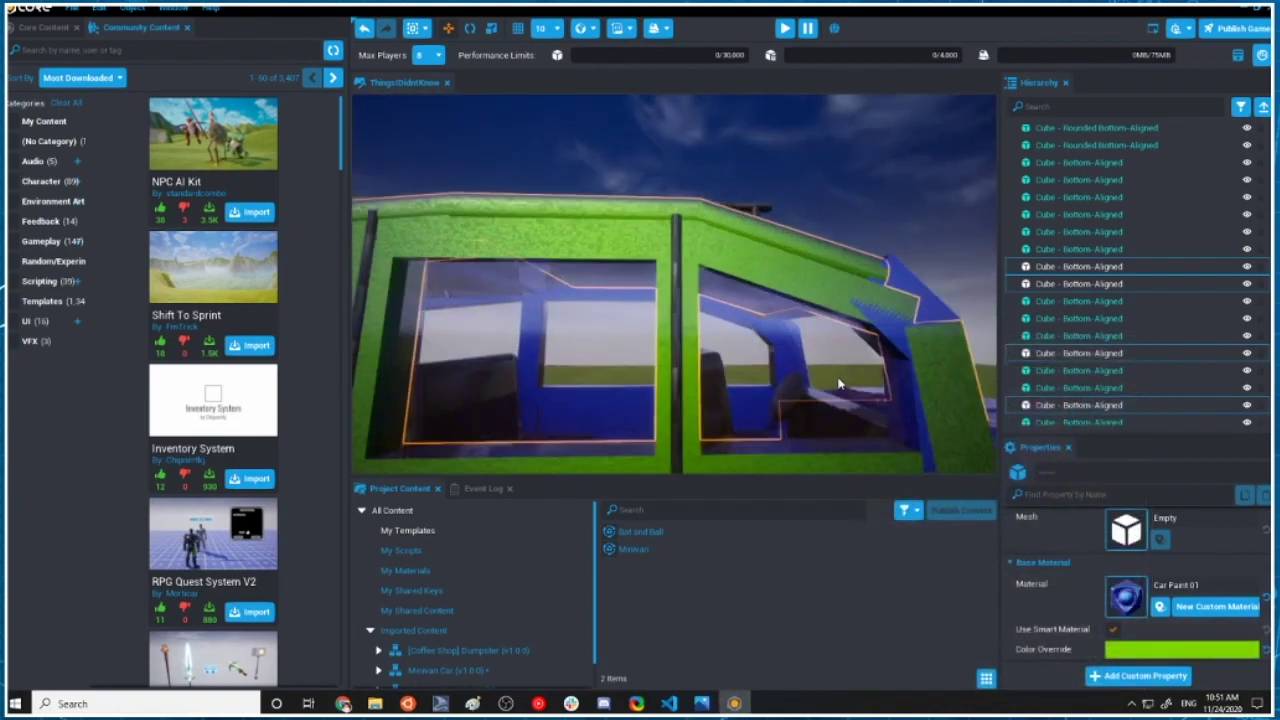
pyautogui.moveTo(840, 383); pyautogui.dragTo(720, 373, button='middle')
pyautogui.scroll(-2, 720, 373)
pyautogui.click(737, 284)
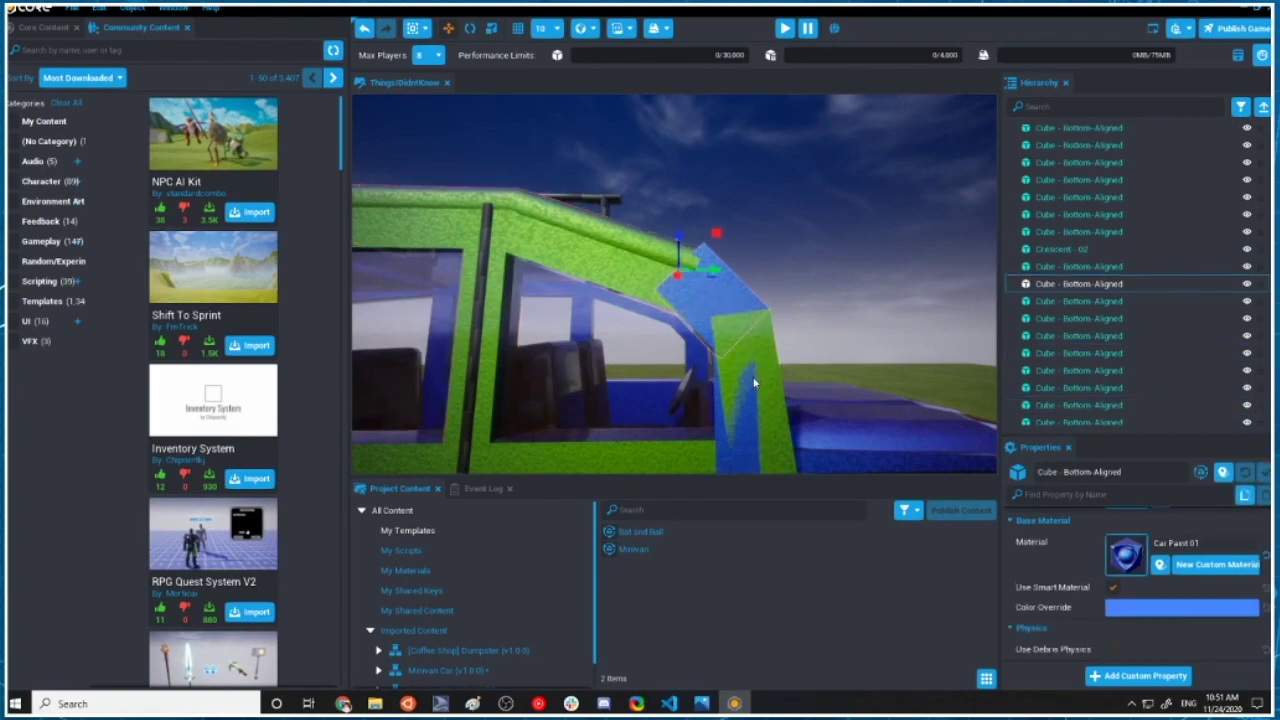
pyautogui.click(723, 429)
pyautogui.moveTo(723, 429); pyautogui.dragTo(920, 391, button='middle')
pyautogui.scroll(-3, 920, 391)
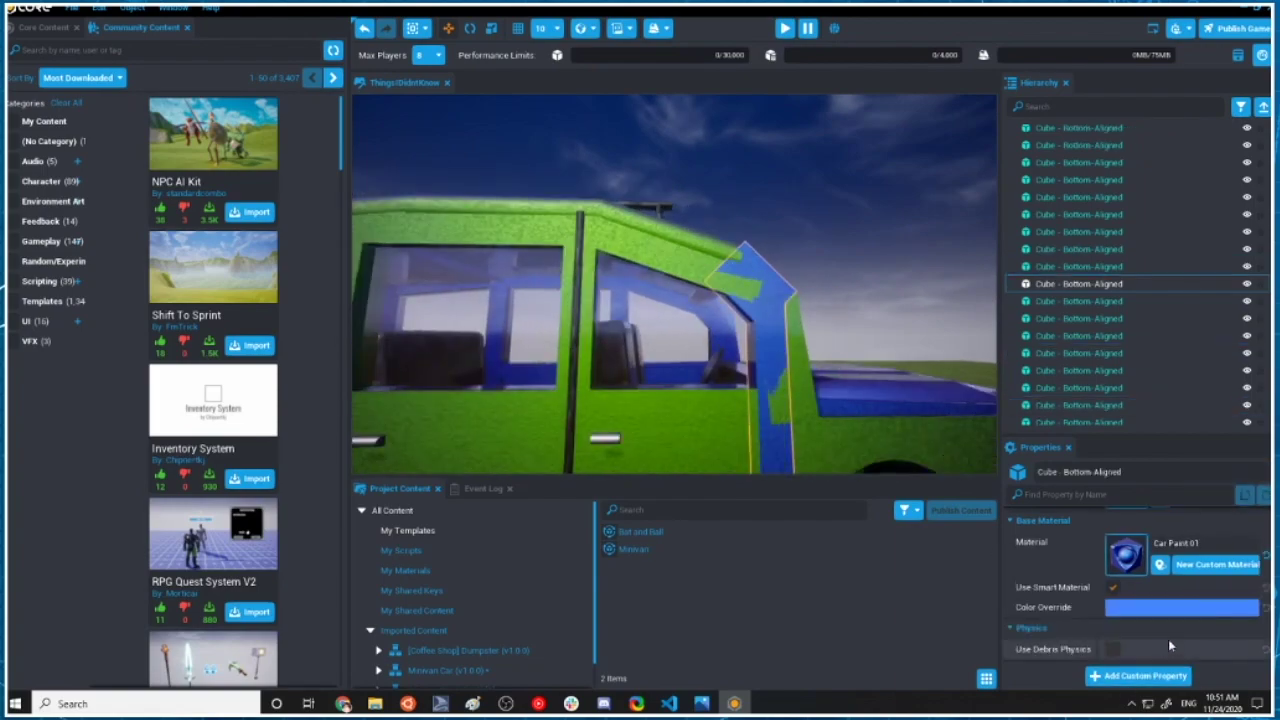
pyautogui.click(1175, 609)
pyautogui.click(1043, 368)
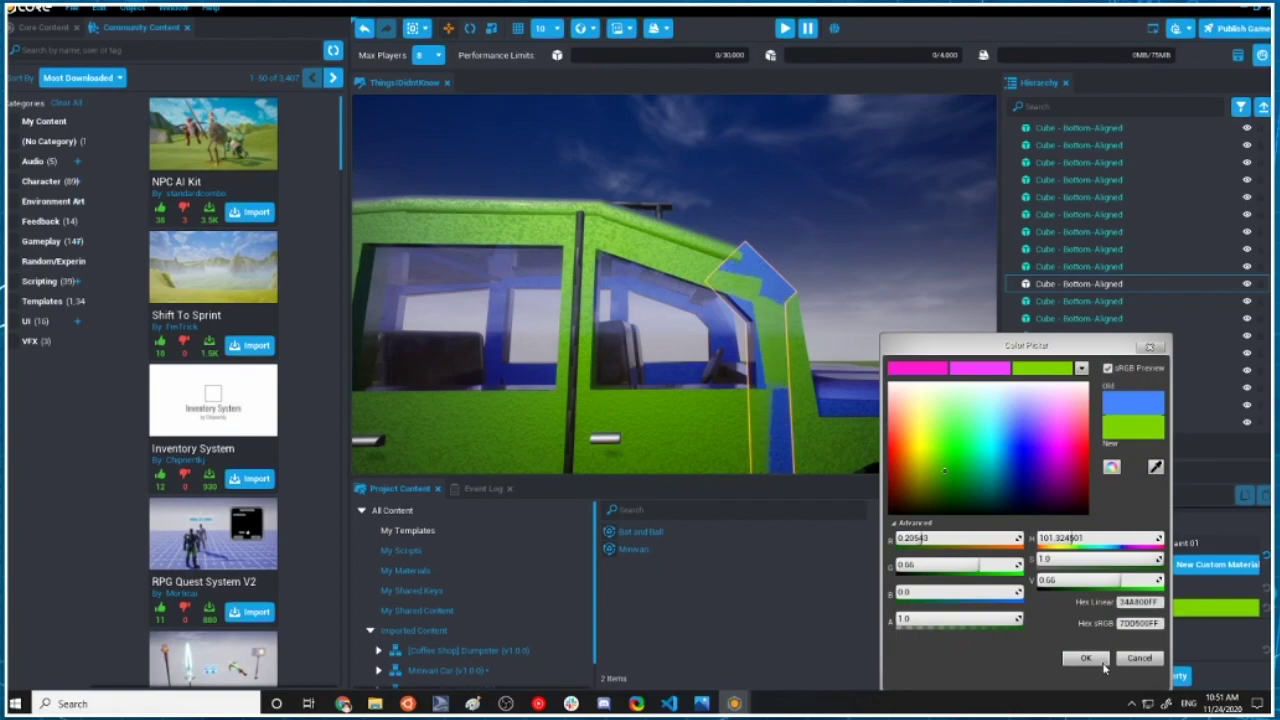
pyautogui.click(1098, 663)
# Select the green rear pillar, roof trim and upper window-frame pieces along the minivan's side together.
pyautogui.scroll(-5, 713, 389)
pyautogui.moveTo(713, 389); pyautogui.dragTo(834, 387, button='right')
pyautogui.click(714, 297)
pyautogui.keyDown('ctrl'); pyautogui.click(808, 288); pyautogui.keyUp('ctrl')
pyautogui.keyDown('ctrl'); pyautogui.click(908, 299); pyautogui.keyUp('ctrl')
pyautogui.moveTo(908, 299); pyautogui.dragTo(716, 260, button='right')
pyautogui.click(603, 226)
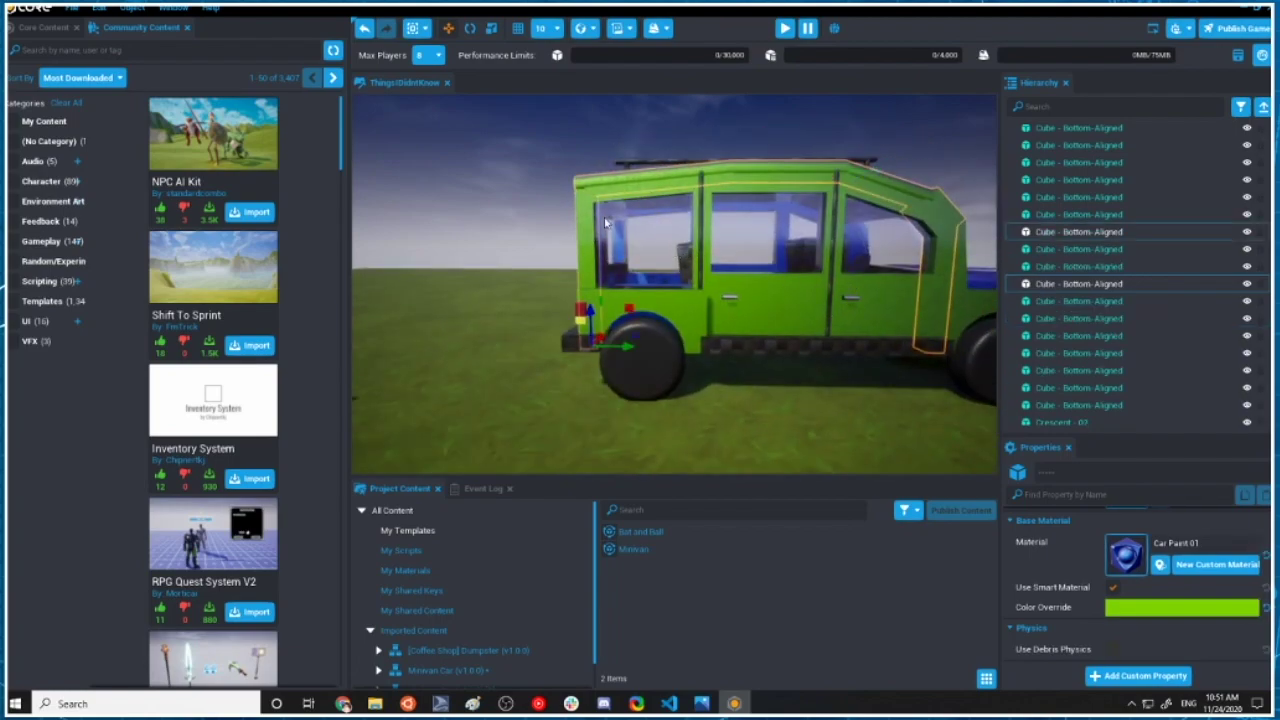
pyautogui.keyDown('ctrl'); pyautogui.click(739, 194); pyautogui.keyUp('ctrl')
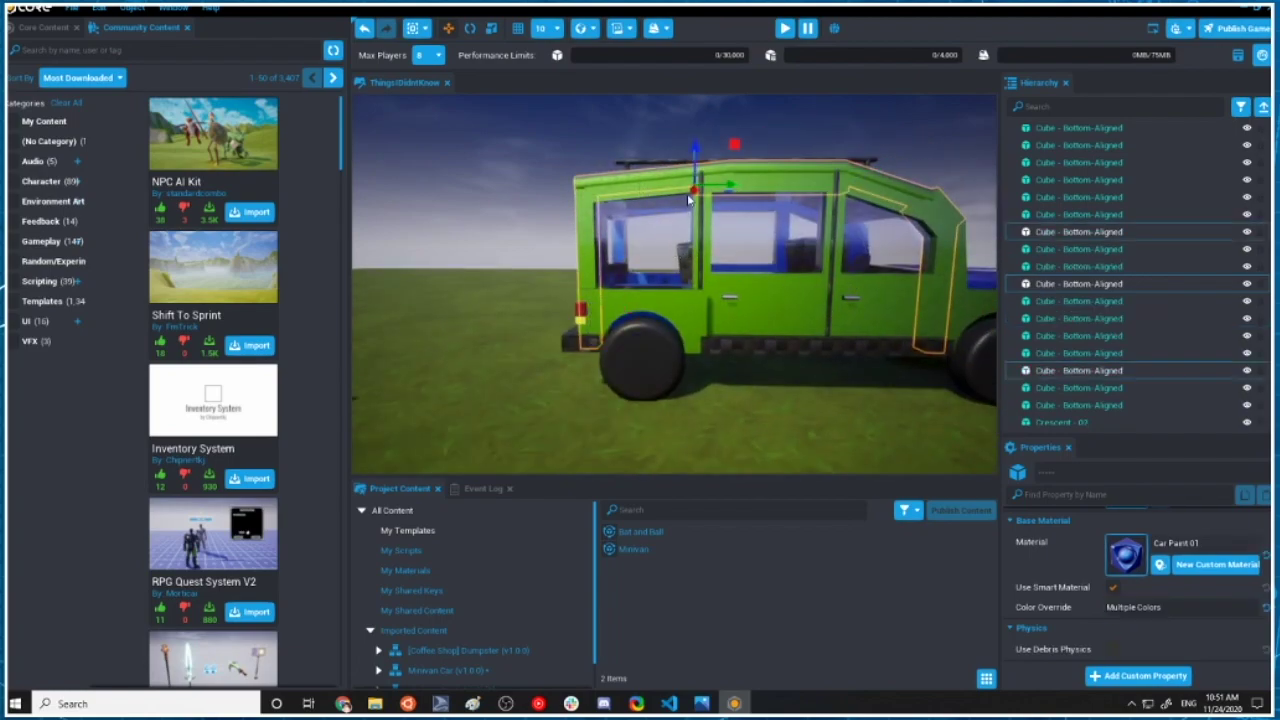
pyautogui.keyDown('ctrl'); pyautogui.click(592, 217); pyautogui.keyUp('ctrl')
# Add the lower door panels, front fender, door pillars and front roof strip to the selection.
pyautogui.keyDown('ctrl'); pyautogui.click(690, 319); pyautogui.keyUp('ctrl')
pyautogui.keyDown('ctrl'); pyautogui.click(770, 308); pyautogui.keyUp('ctrl')
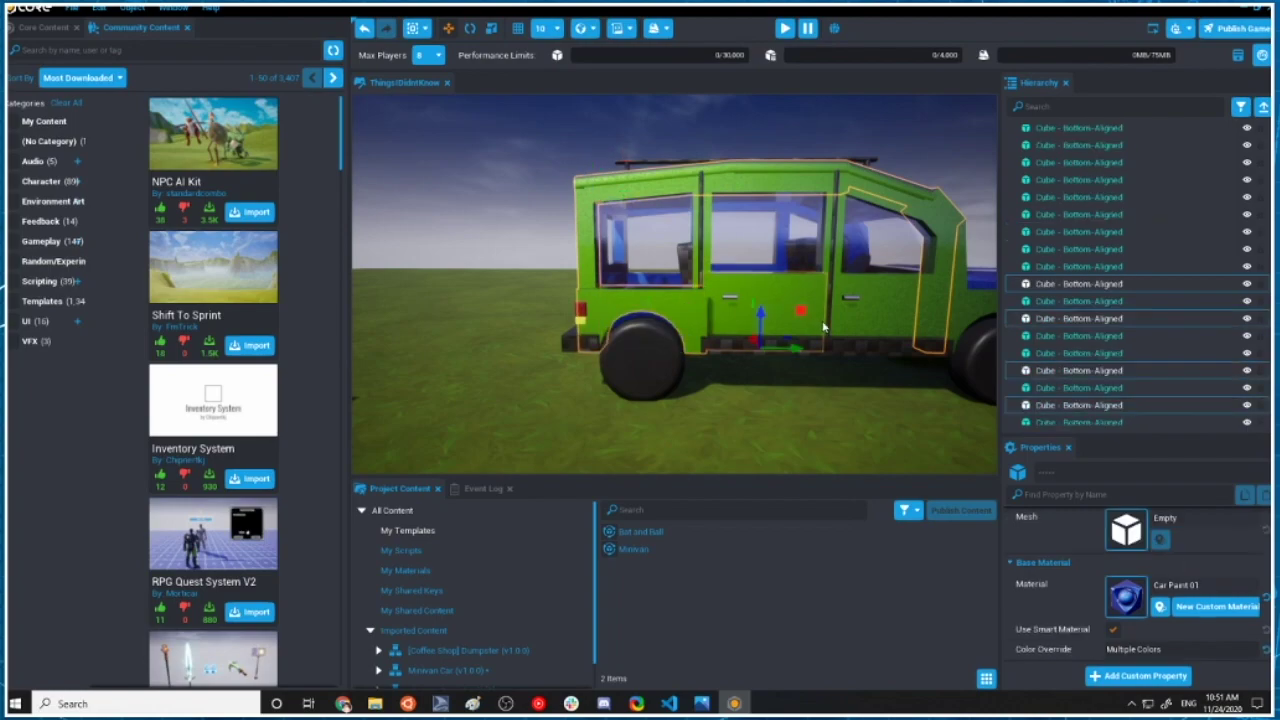
pyautogui.keyDown('ctrl'); pyautogui.click(879, 310); pyautogui.keyUp('ctrl')
pyautogui.keyDown('ctrl'); pyautogui.click(956, 308); pyautogui.keyUp('ctrl')
pyautogui.moveTo(950, 310); pyautogui.dragTo(918, 318, button='right')
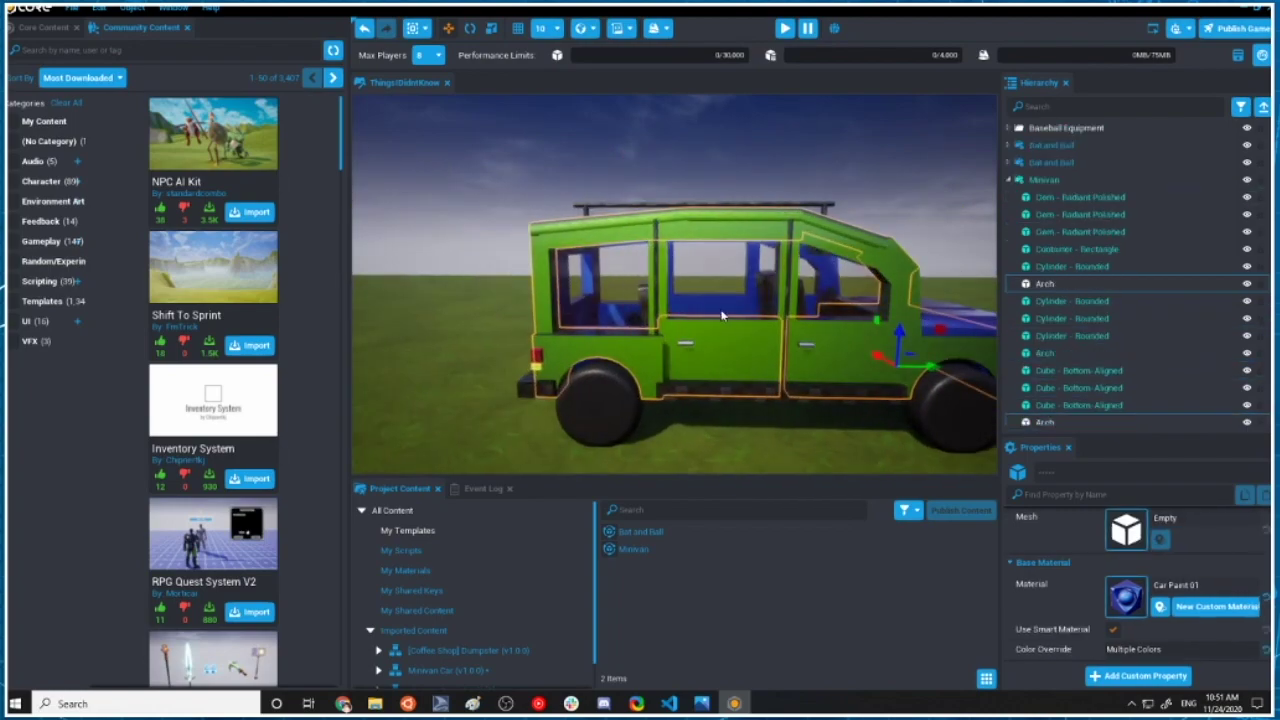
pyautogui.keyDown('ctrl'); pyautogui.click(661, 295); pyautogui.keyUp('ctrl')
pyautogui.keyDown('ctrl'); pyautogui.click(786, 287); pyautogui.keyUp('ctrl')
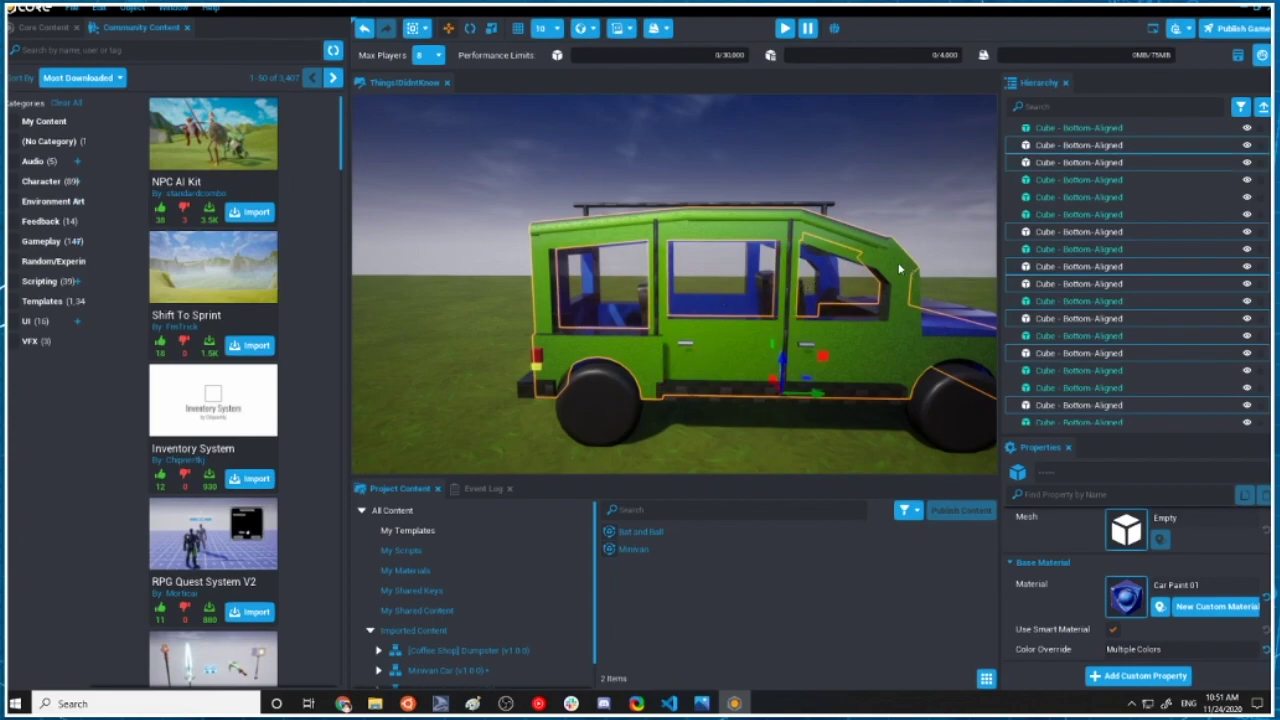
pyautogui.keyDown('ctrl'); pyautogui.click(870, 238); pyautogui.keyUp('ctrl')
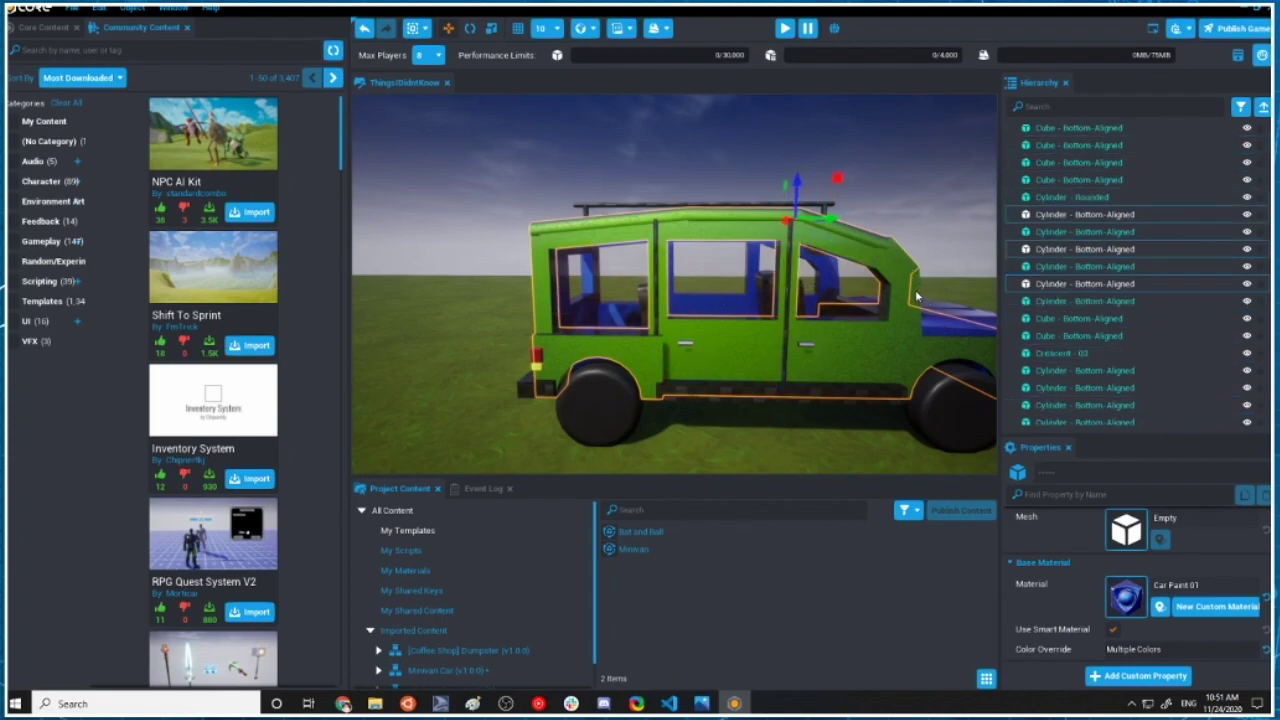
# Add the blue front end, hood and roof panels to the multi-part selection.
pyautogui.press('f')
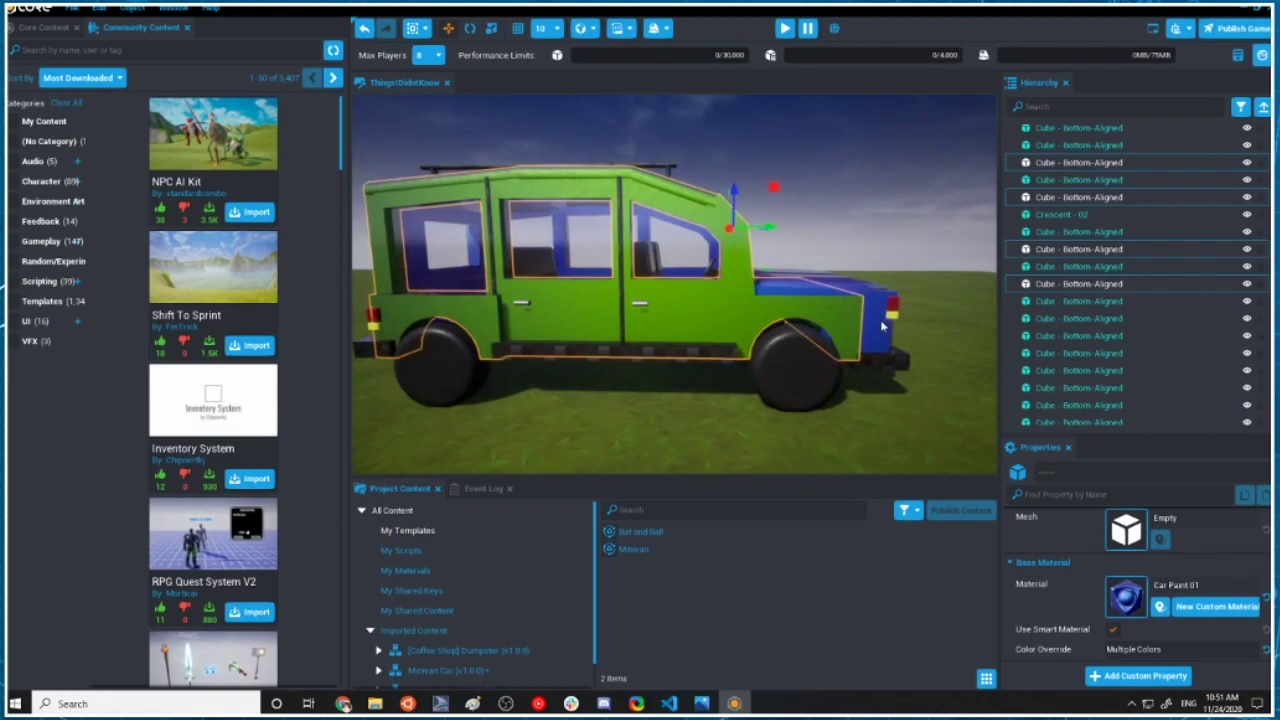
pyautogui.keyDown('ctrl'); pyautogui.click(872, 323); pyautogui.keyUp('ctrl')
pyautogui.moveTo(859, 296); pyautogui.dragTo(889, 364, button='middle')
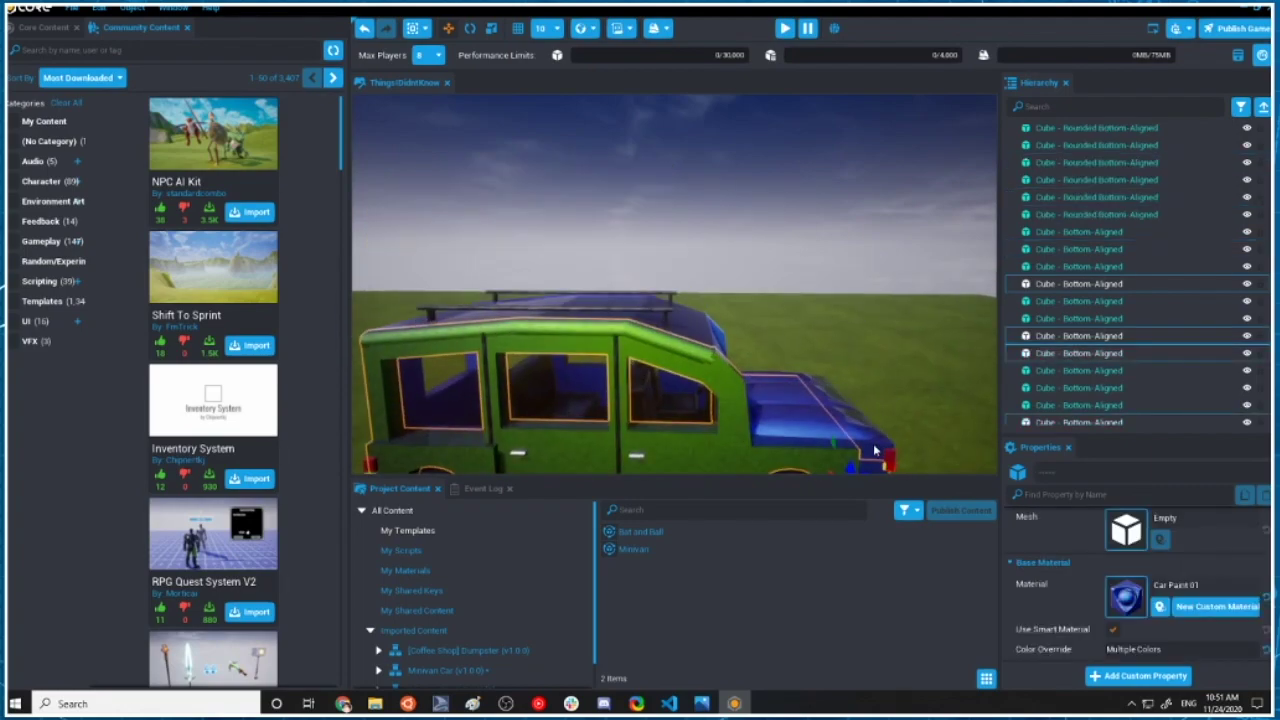
pyautogui.keyDown('ctrl'); pyautogui.click(838, 428); pyautogui.keyUp('ctrl')
pyautogui.moveTo(820, 429); pyautogui.dragTo(815, 455, button='middle')
pyautogui.moveTo(817, 448); pyautogui.dragTo(801, 487, button='right')
pyautogui.keyDown('ctrl'); pyautogui.click(620, 259); pyautogui.keyUp('ctrl')
pyautogui.keyDown('ctrl'); pyautogui.click(556, 254); pyautogui.keyUp('ctrl')
pyautogui.moveTo(572, 246); pyautogui.dragTo(703, 306, button='middle')
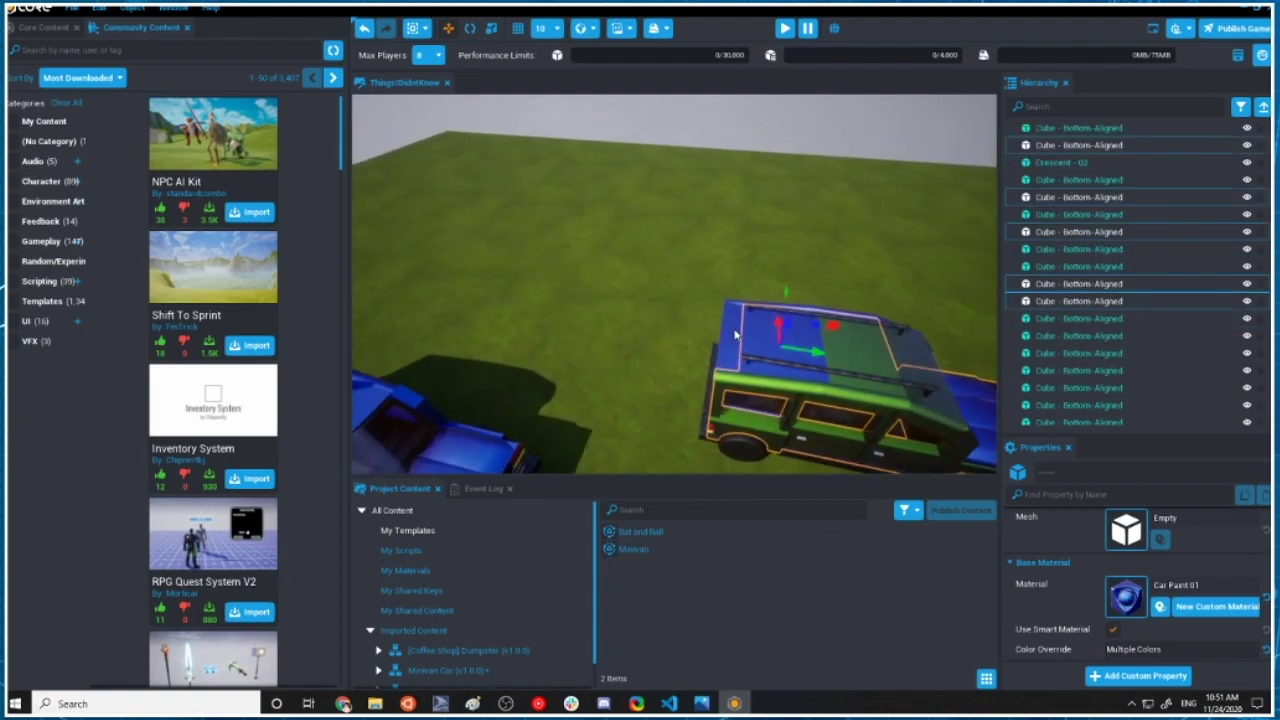
pyautogui.keyDown('ctrl'); pyautogui.click(734, 335); pyautogui.keyUp('ctrl')
# Create a new custom material from Car Paint 01 and apply it to all selected body parts.
pyautogui.moveTo(774, 351); pyautogui.dragTo(783, 189, button='middle')
pyautogui.moveTo(783, 189); pyautogui.dragTo(758, 228, button='right')
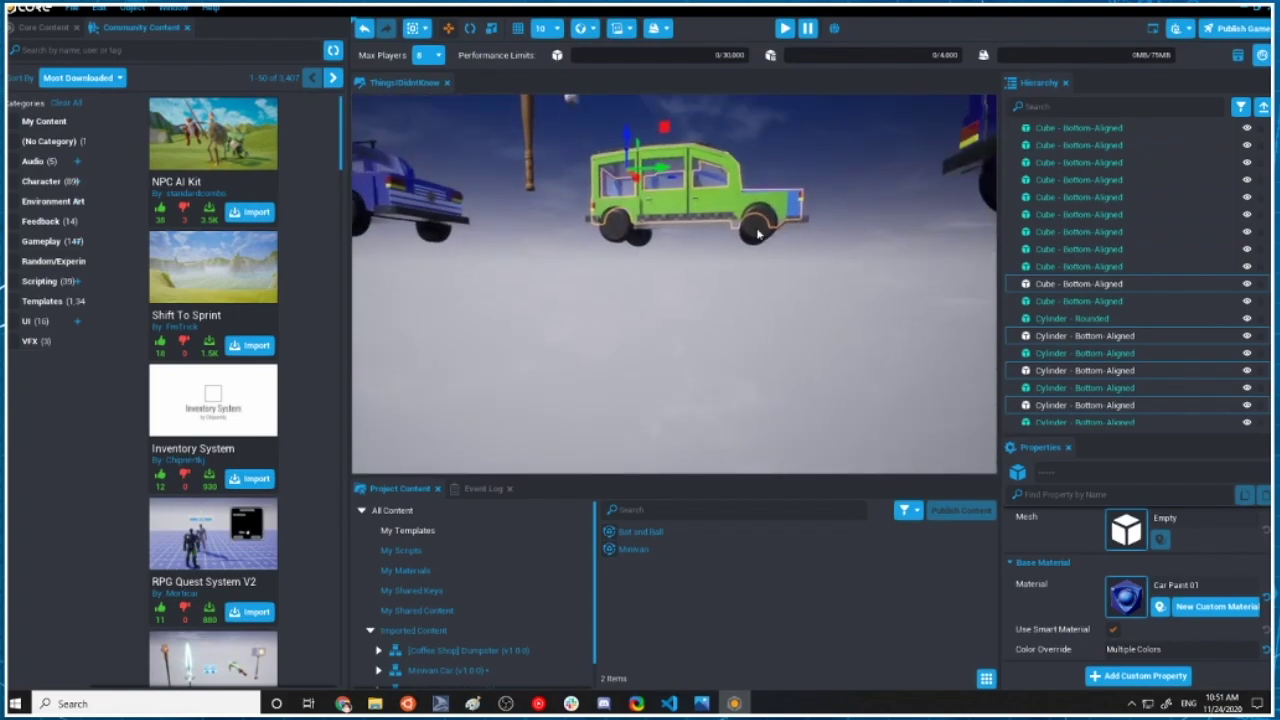
pyautogui.moveTo(758, 228); pyautogui.dragTo(815, 397, button='middle')
pyautogui.scroll(8, 760, 329)
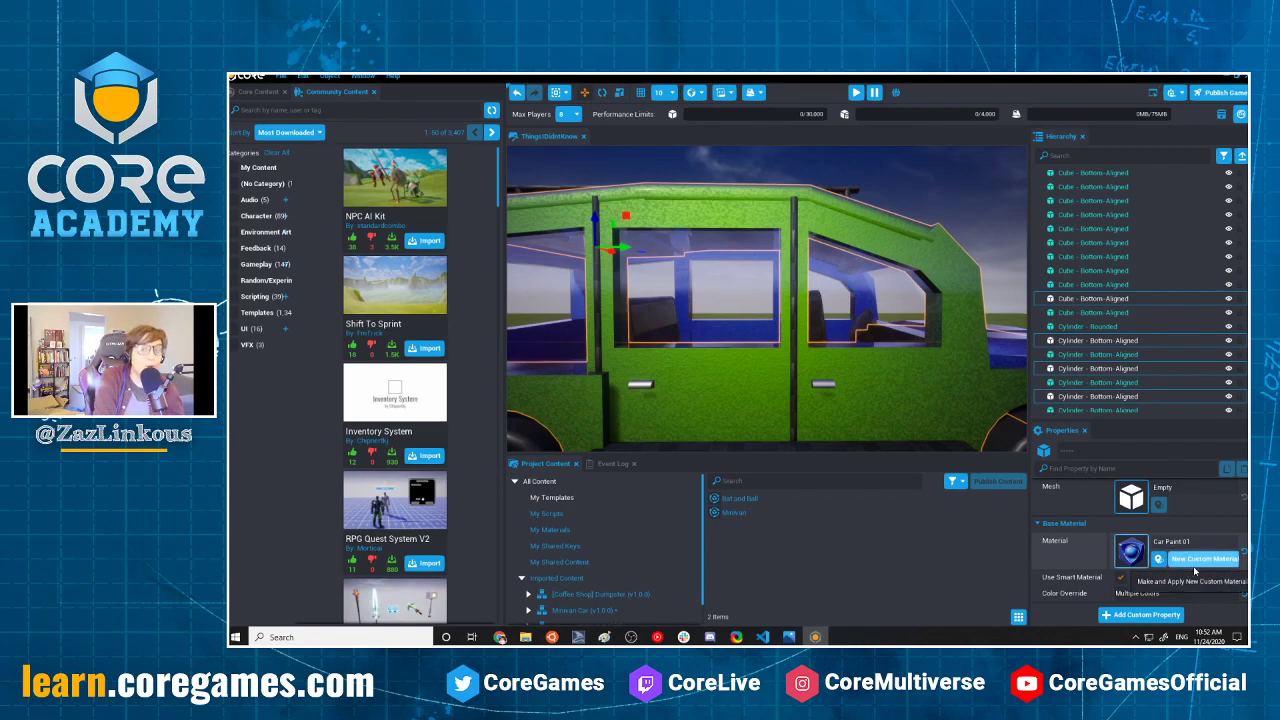
pyautogui.scroll(-5, 769, 289)
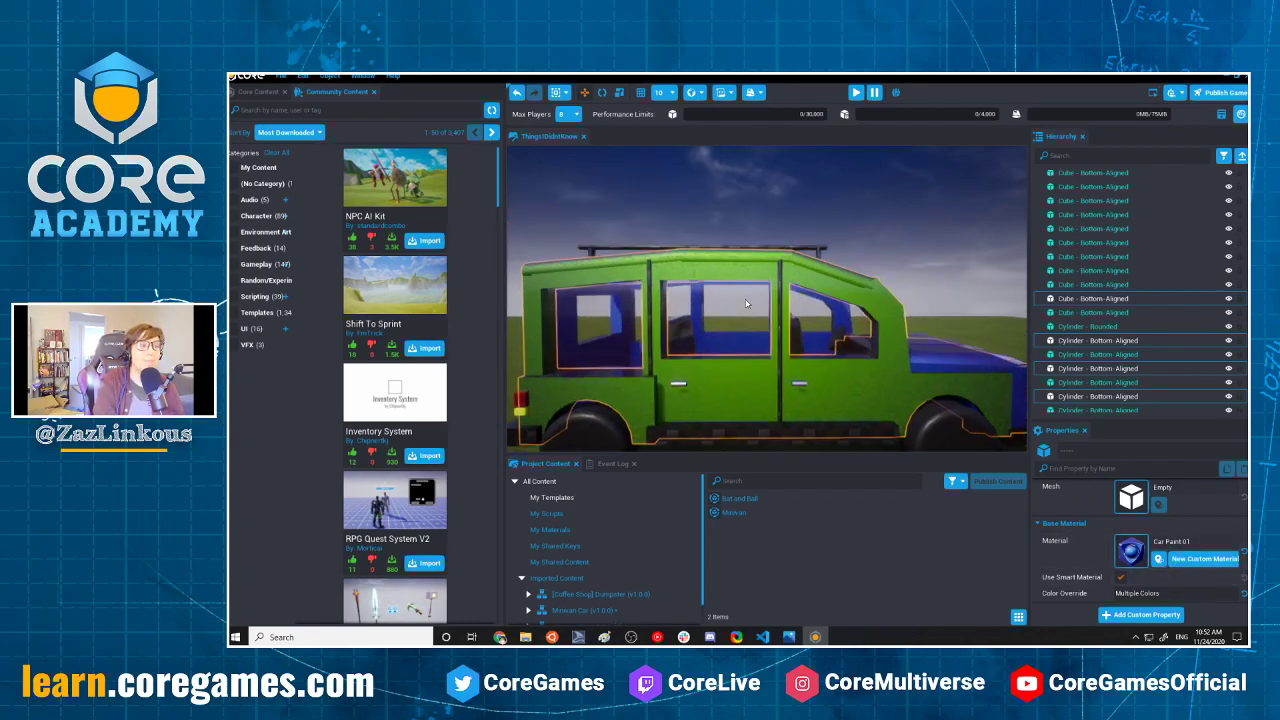
pyautogui.click(1202, 559)
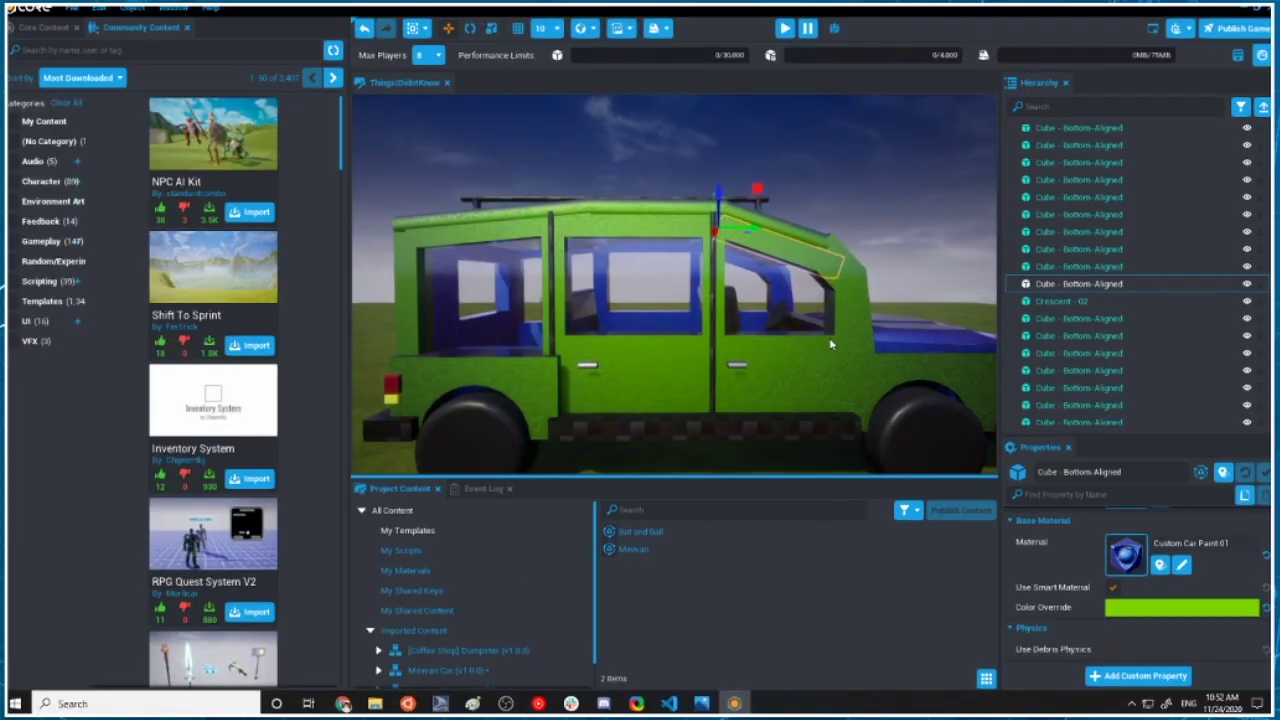
# Revert the front door panel's colour override to its default.
pyautogui.scroll(-3, 893, 346)
pyautogui.scroll(3, 885, 353)
pyautogui.click(875, 360)
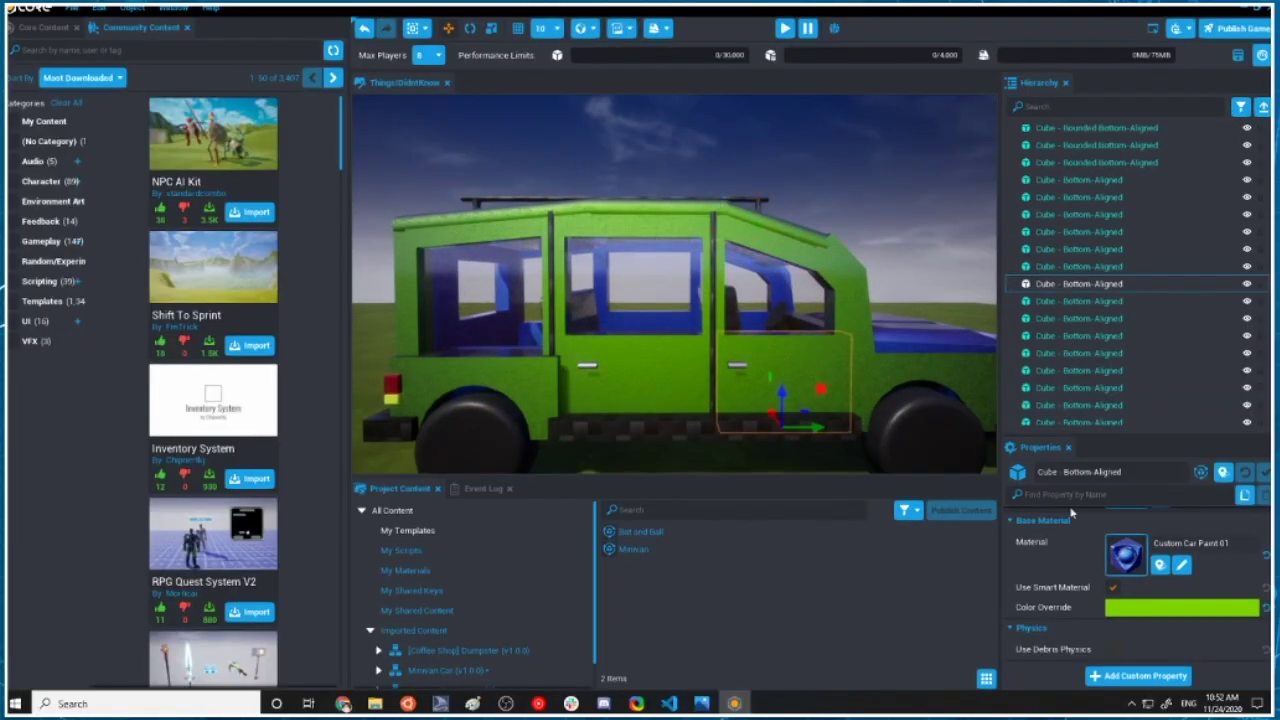
pyautogui.click(1266, 608)
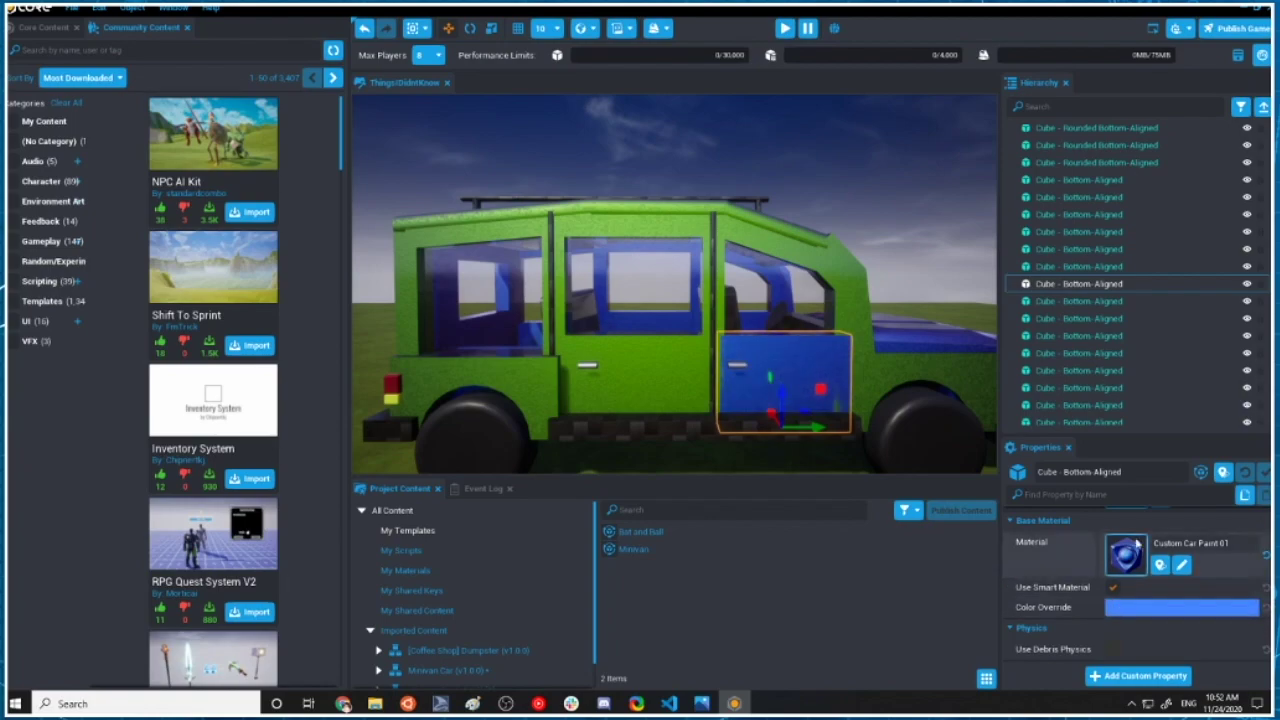
# Edit Custom Car Paint 01 in the Material Editor and set its Color to the saved magenta swatch.
pyautogui.click(677, 368)
pyautogui.click(785, 252)
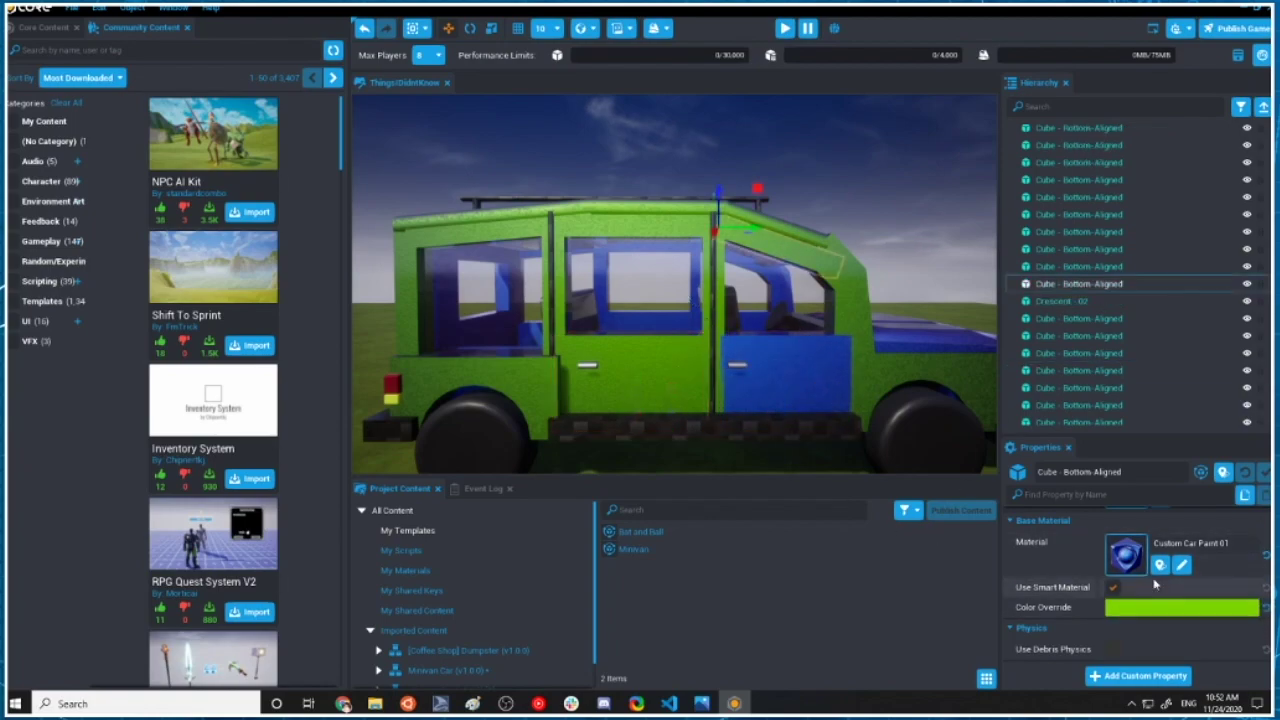
pyautogui.click(1182, 566)
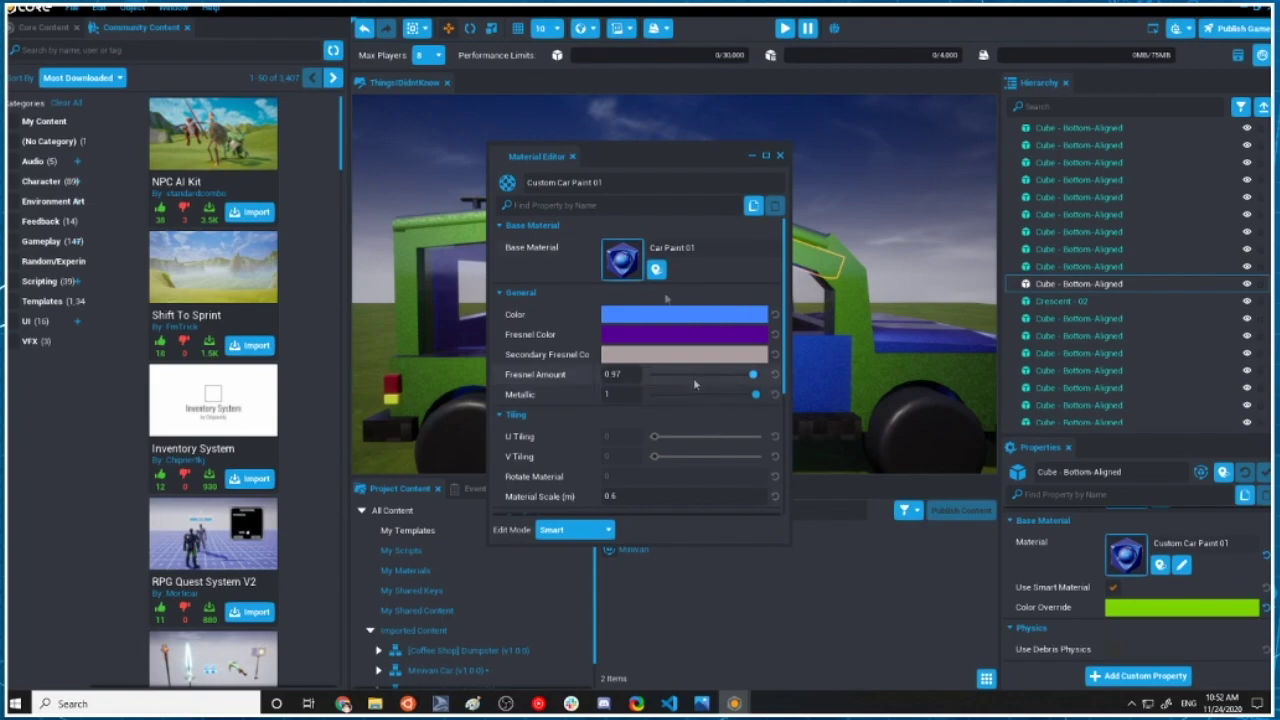
pyautogui.click(676, 320)
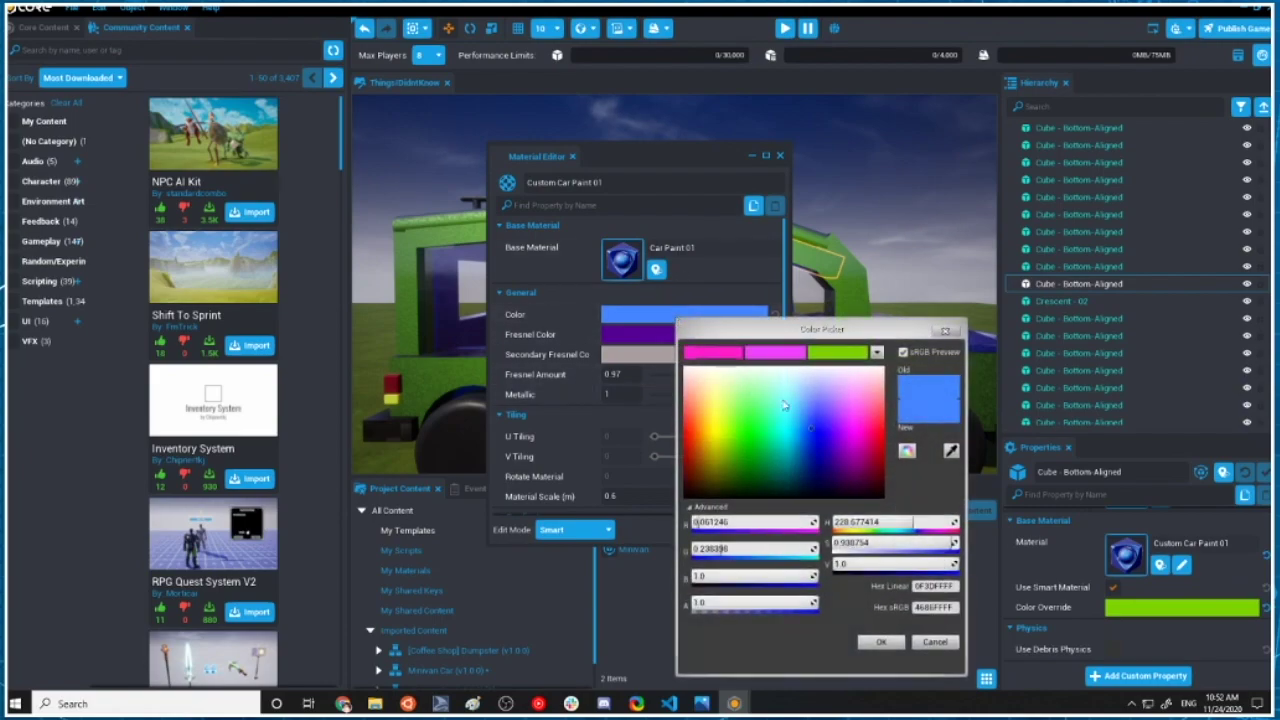
pyautogui.click(722, 354)
pyautogui.click(884, 643)
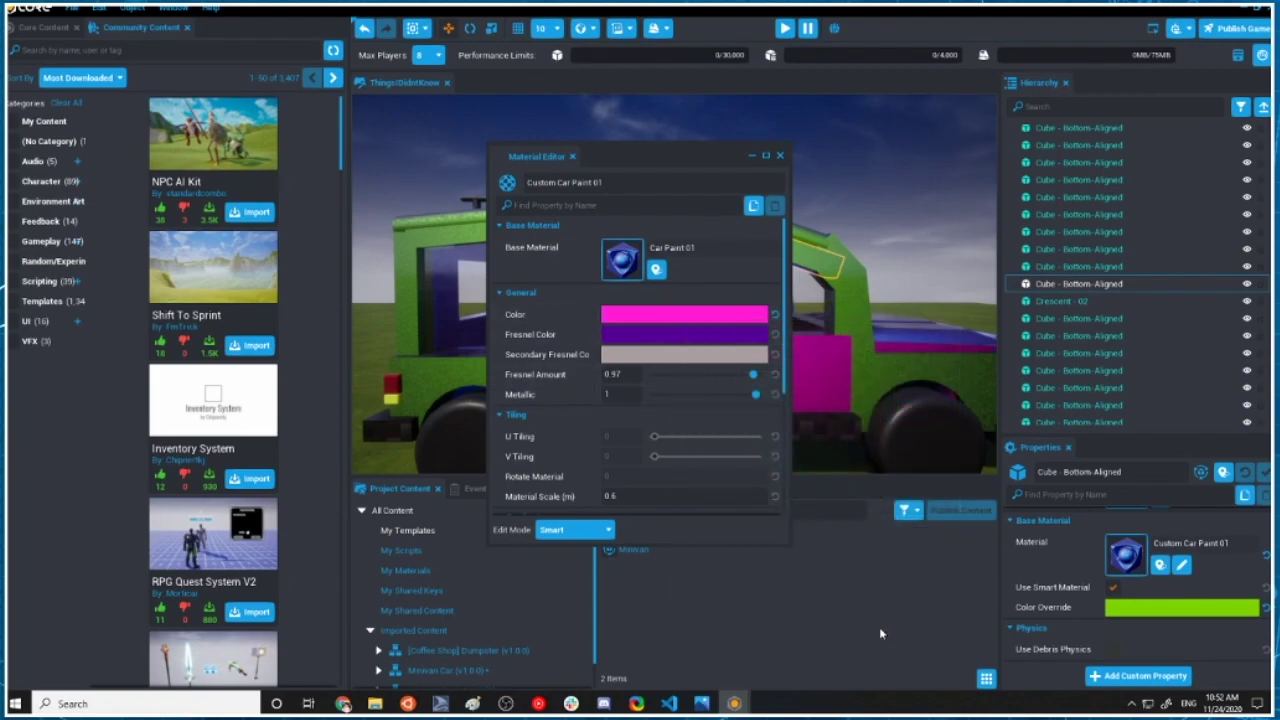
pyautogui.click(780, 156)
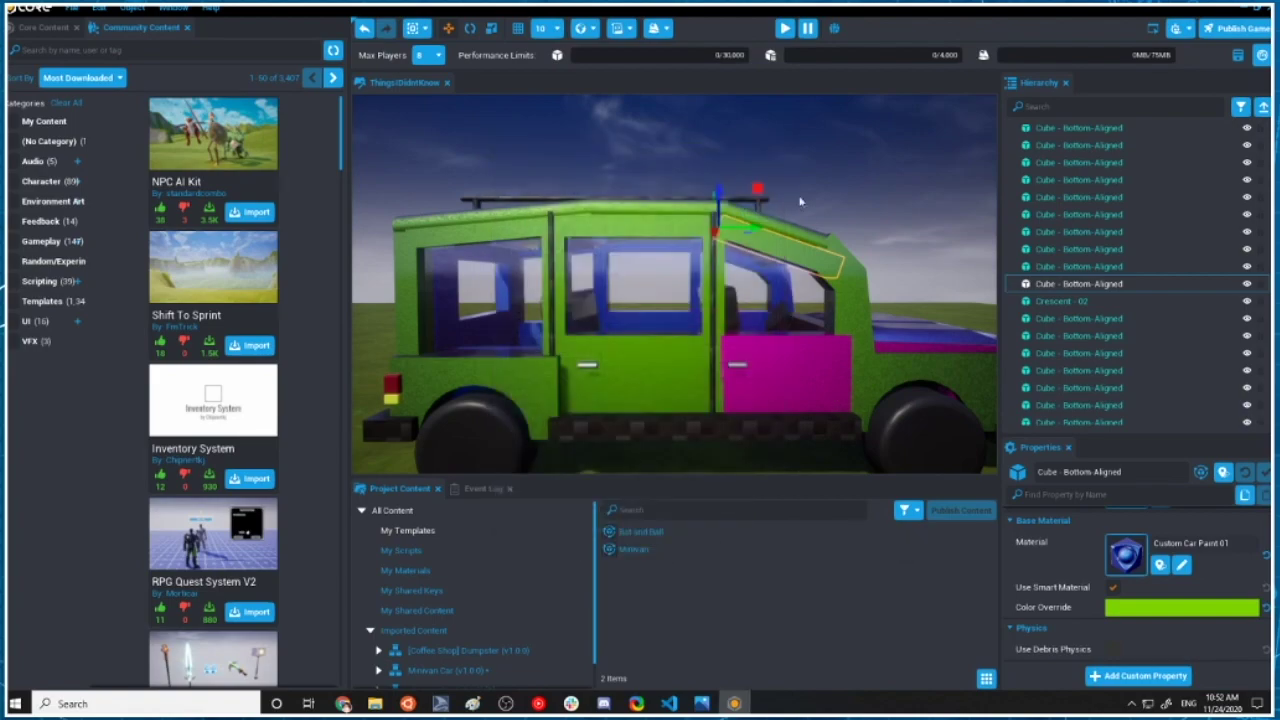
# Select the green doors, rear panel, roof trim, pillars and front fender together and revert their colour override to default.
pyautogui.scroll(2, 796, 319)
pyautogui.scroll(-1, 831, 311)
pyautogui.moveTo(831, 311); pyautogui.dragTo(637, 387, button='middle')
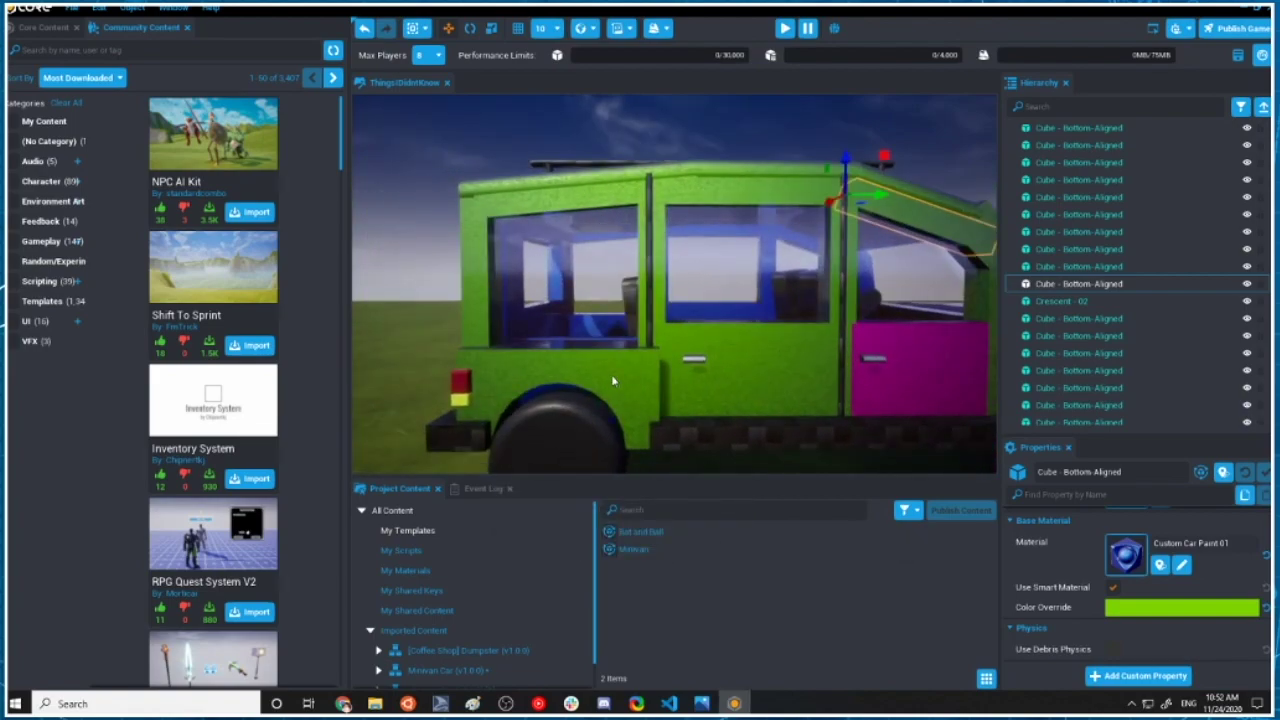
pyautogui.click(713, 342)
pyautogui.keyDown('ctrl'); pyautogui.click(728, 182); pyautogui.keyUp('ctrl')
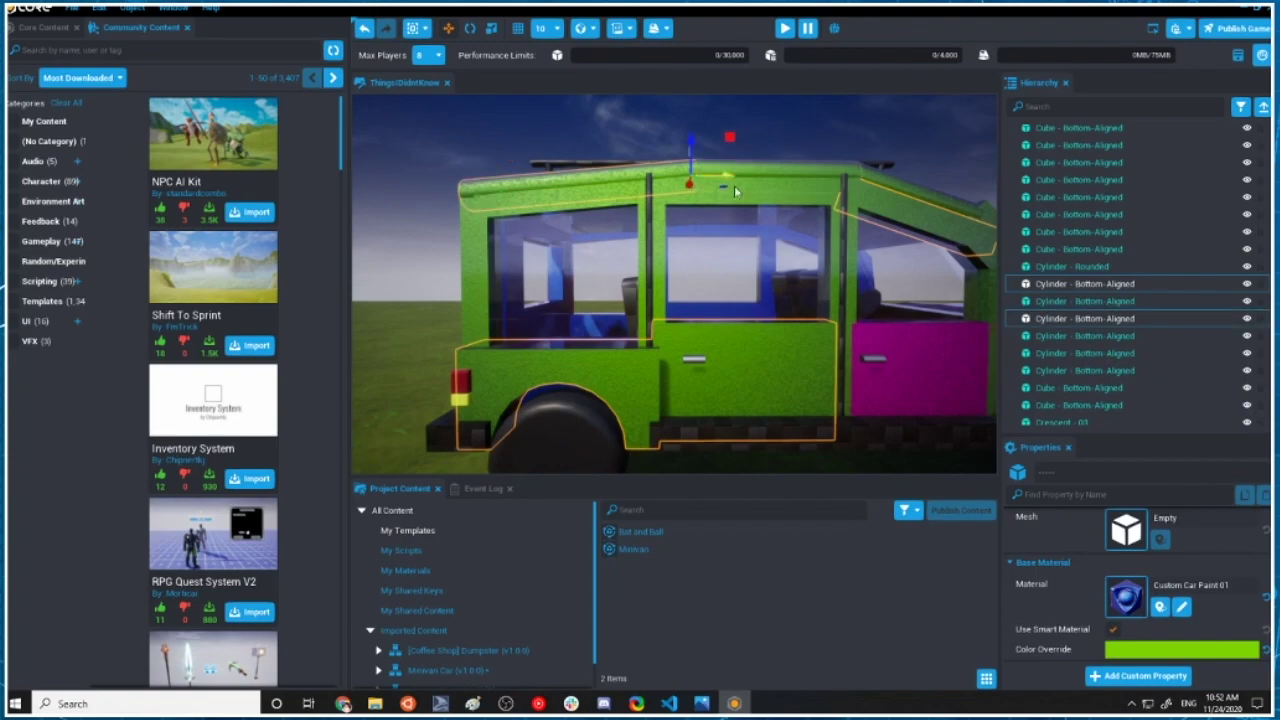
pyautogui.keyDown('ctrl'); pyautogui.click(682, 212); pyautogui.keyUp('ctrl')
pyautogui.keyDown('ctrl'); pyautogui.click(652, 232); pyautogui.keyUp('ctrl')
pyautogui.keyDown('ctrl'); pyautogui.click(478, 270); pyautogui.keyUp('ctrl')
pyautogui.keyDown('ctrl'); pyautogui.click(912, 188); pyautogui.keyUp('ctrl')
pyautogui.moveTo(905, 188); pyautogui.dragTo(855, 196, button='right')
pyautogui.keyDown('ctrl'); pyautogui.click(770, 330); pyautogui.keyUp('ctrl')
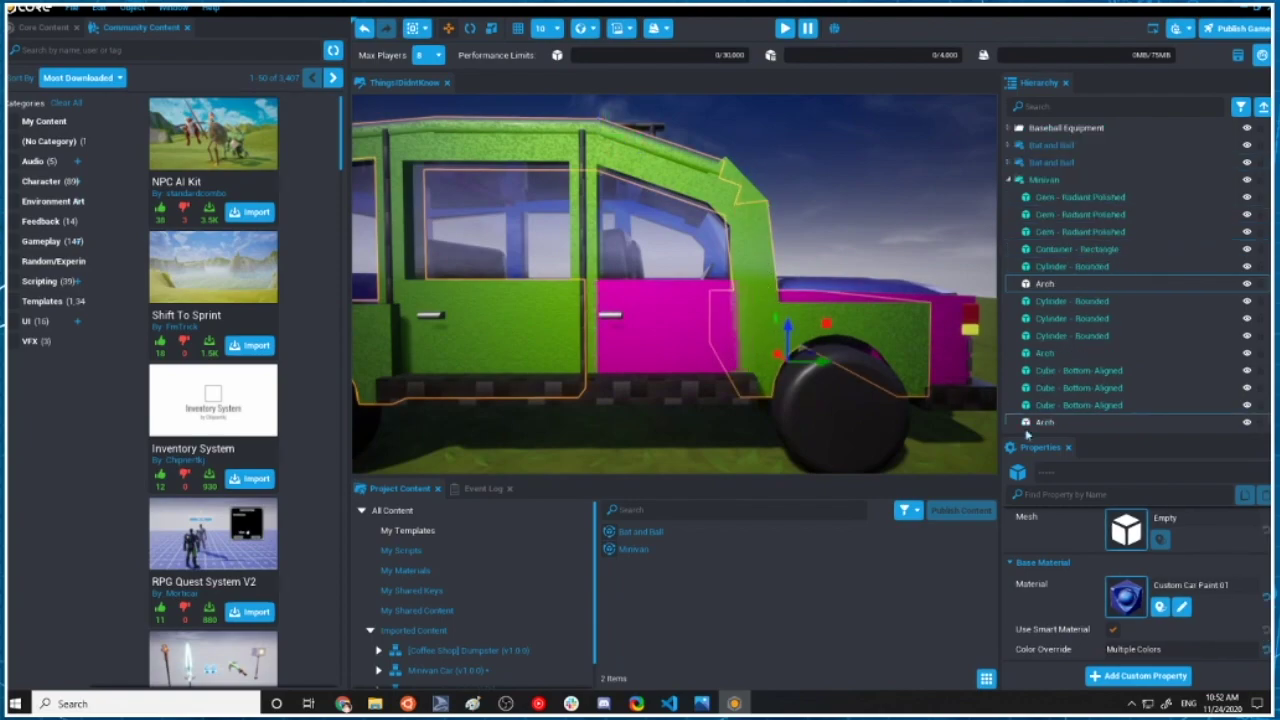
pyautogui.click(1267, 652)
# Revert the colour override of the green pillar between the doors and the windshield corner piece to default.
pyautogui.moveTo(741, 312); pyautogui.dragTo(682, 284, button='middle')
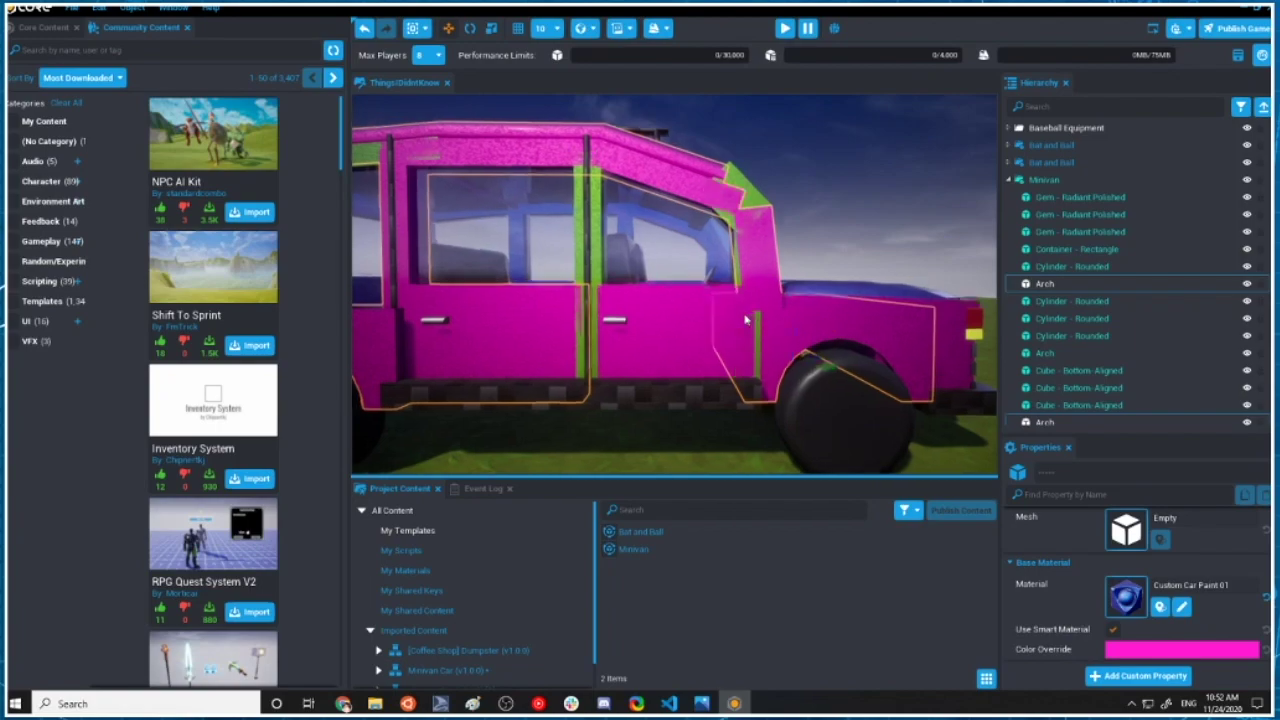
pyautogui.click(635, 268)
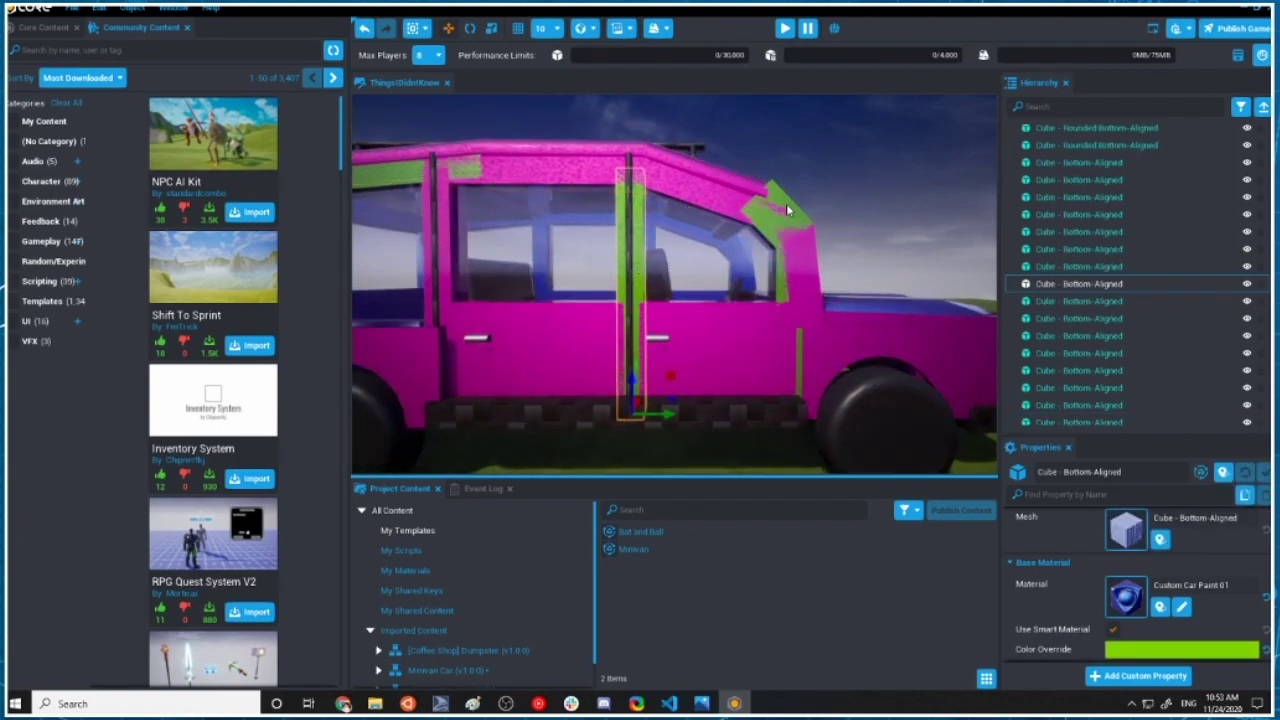
pyautogui.keyDown('ctrl'); pyautogui.click(786, 210); pyautogui.keyUp('ctrl')
pyautogui.click(1267, 650)
# Revert the colour override of the green strip above the rear side window to default.
pyautogui.moveTo(848, 358); pyautogui.dragTo(752, 342, button='middle')
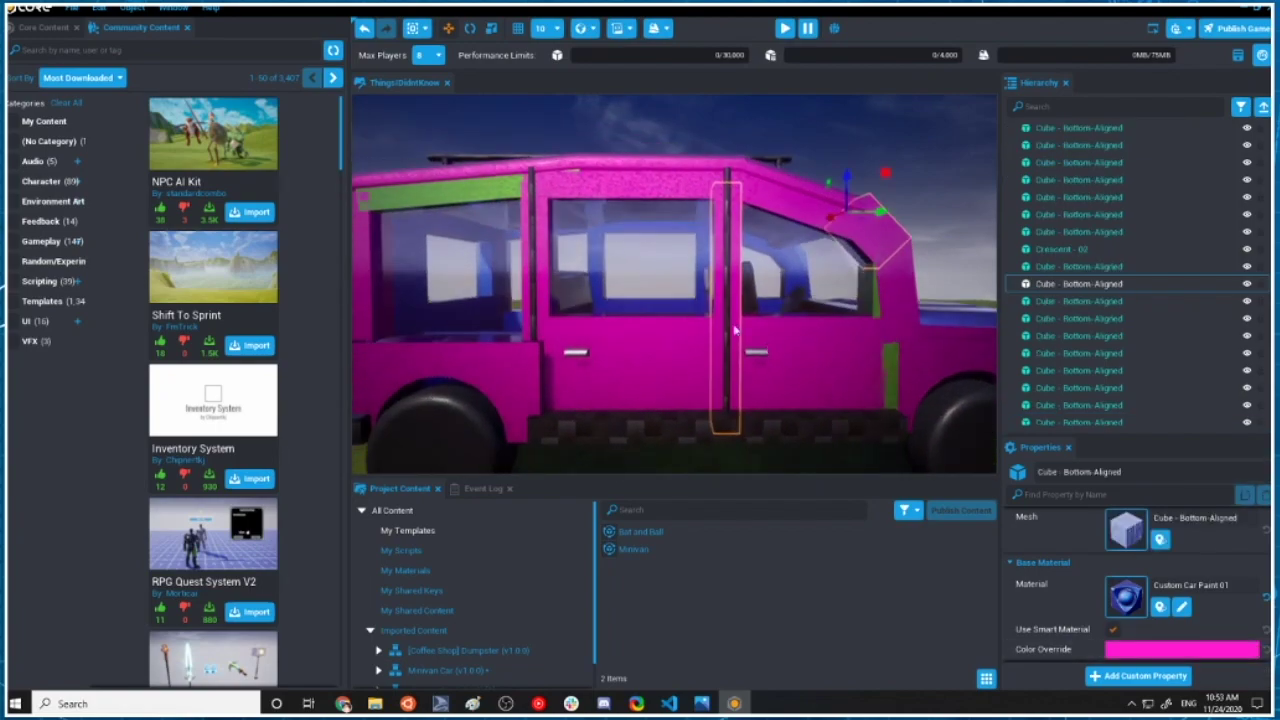
pyautogui.click(453, 200)
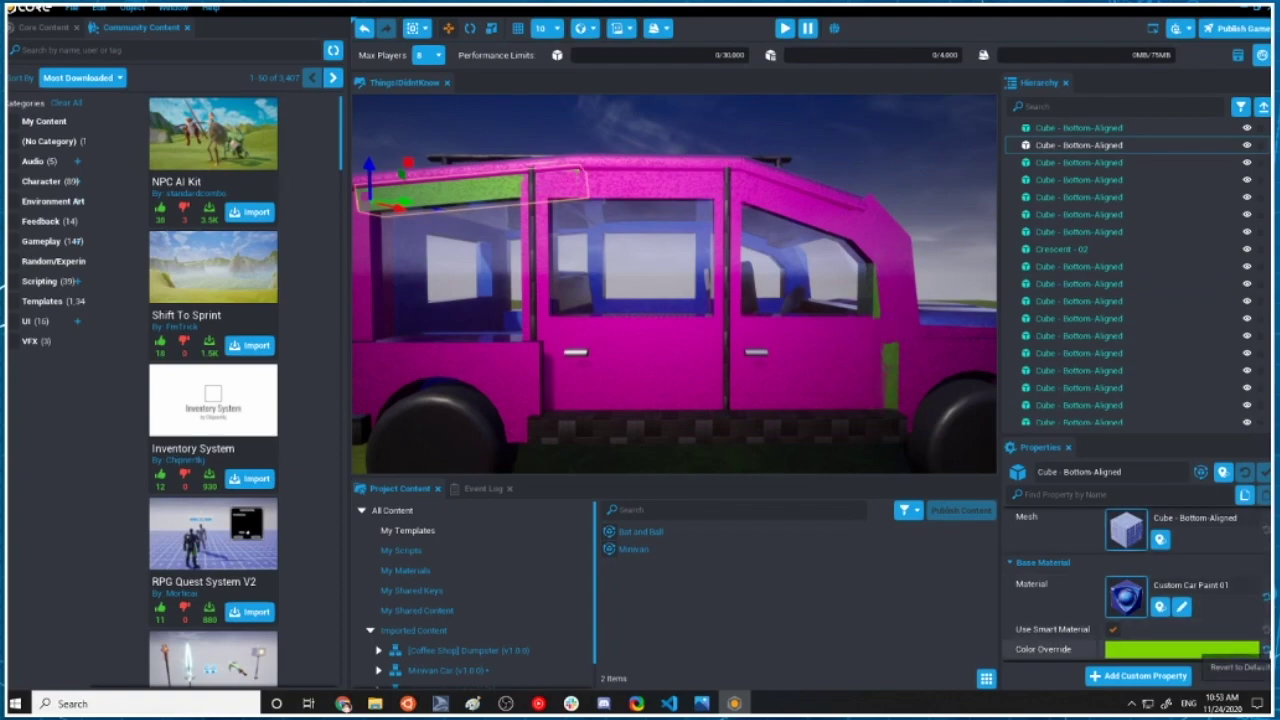
pyautogui.click(1267, 650)
# Revert the colour override of the green vertical strip between the front door and the front fender to default.
pyautogui.click(885, 390)
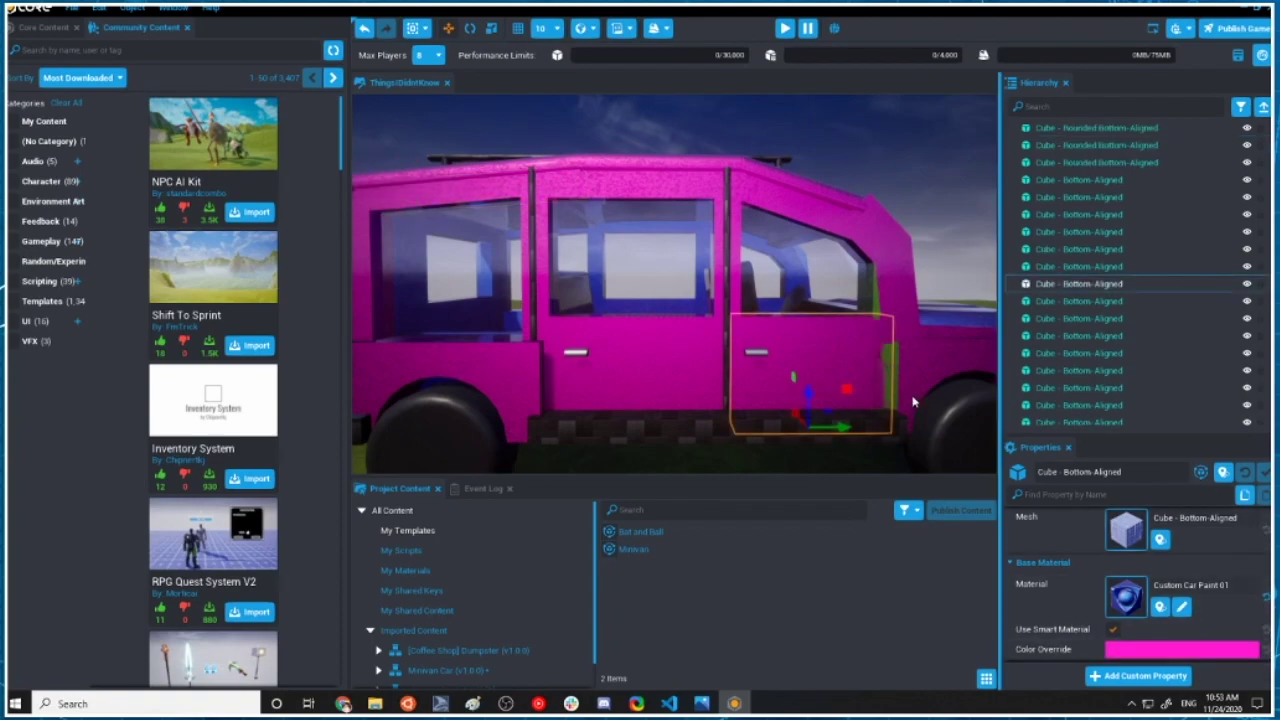
pyautogui.scroll(5, 799, 343)
pyautogui.scroll(3, 799, 343)
pyautogui.moveTo(799, 343)
pyautogui.mouseDown(button='middle')
pyautogui.moveTo(857, 352)
pyautogui.moveTo(823, 346)
pyautogui.mouseUp(button='middle')
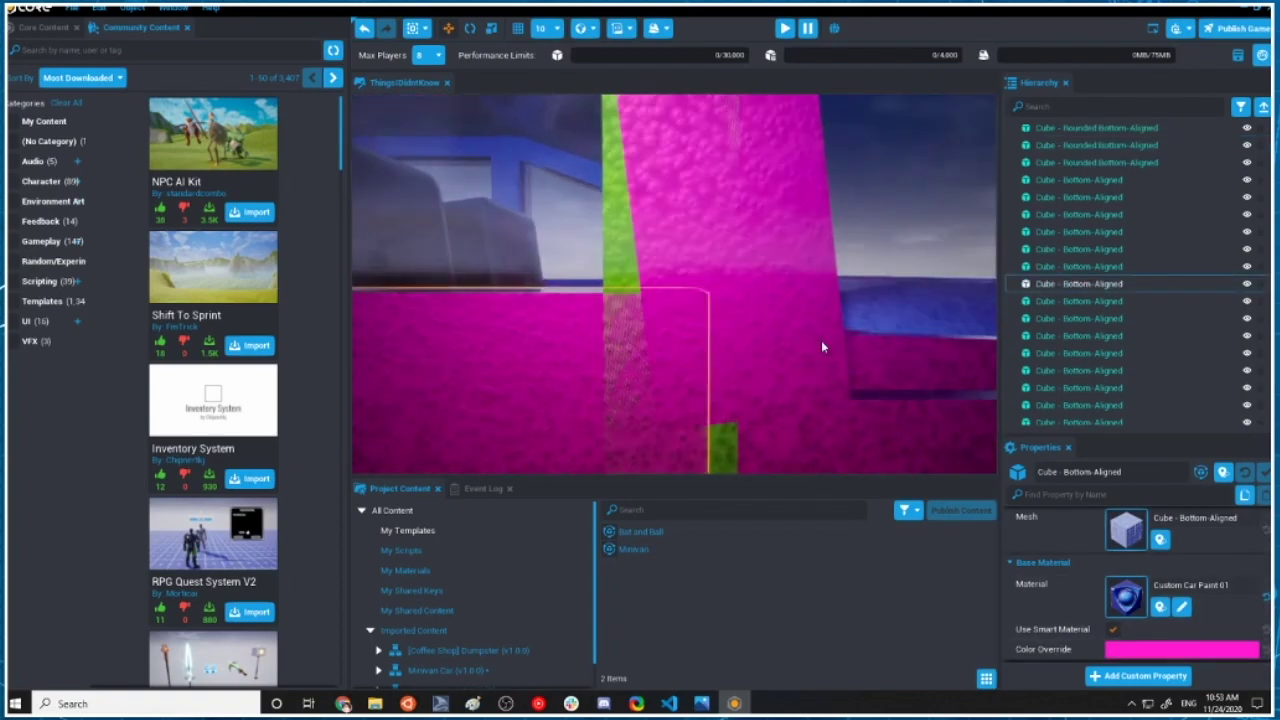
pyautogui.click(618, 251)
pyautogui.scroll(-3, 618, 251)
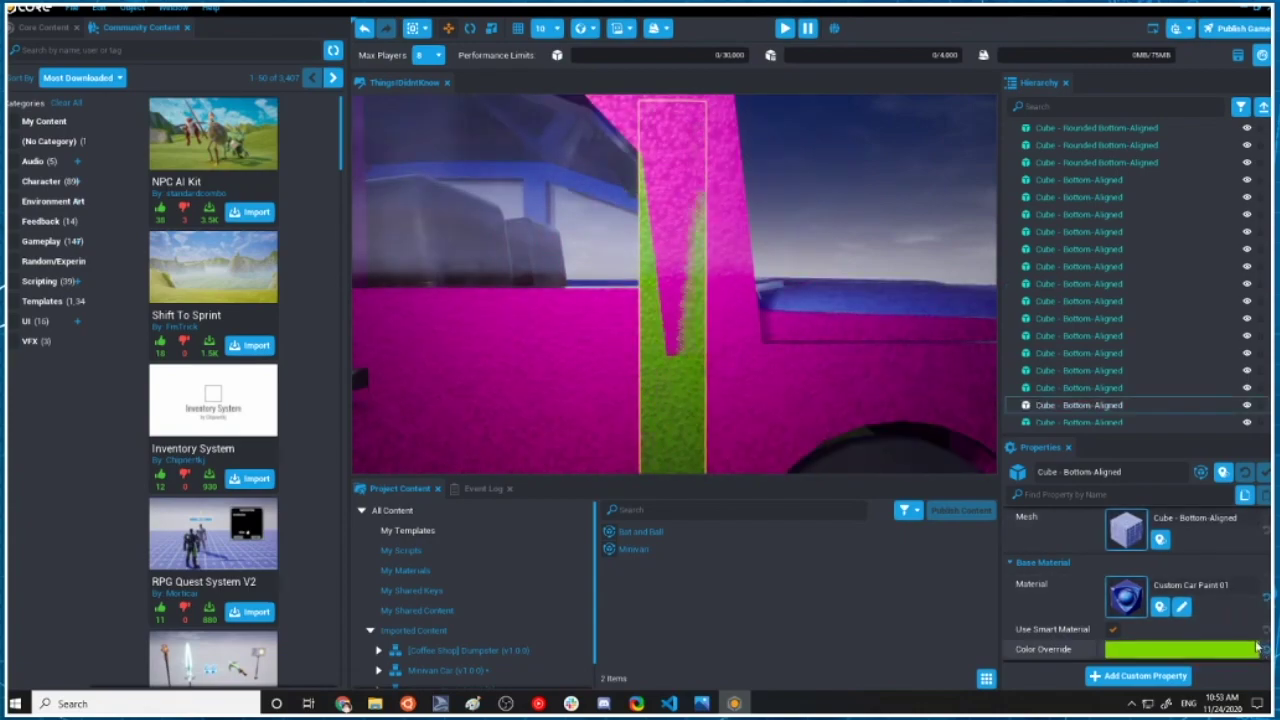
pyautogui.click(1265, 652)
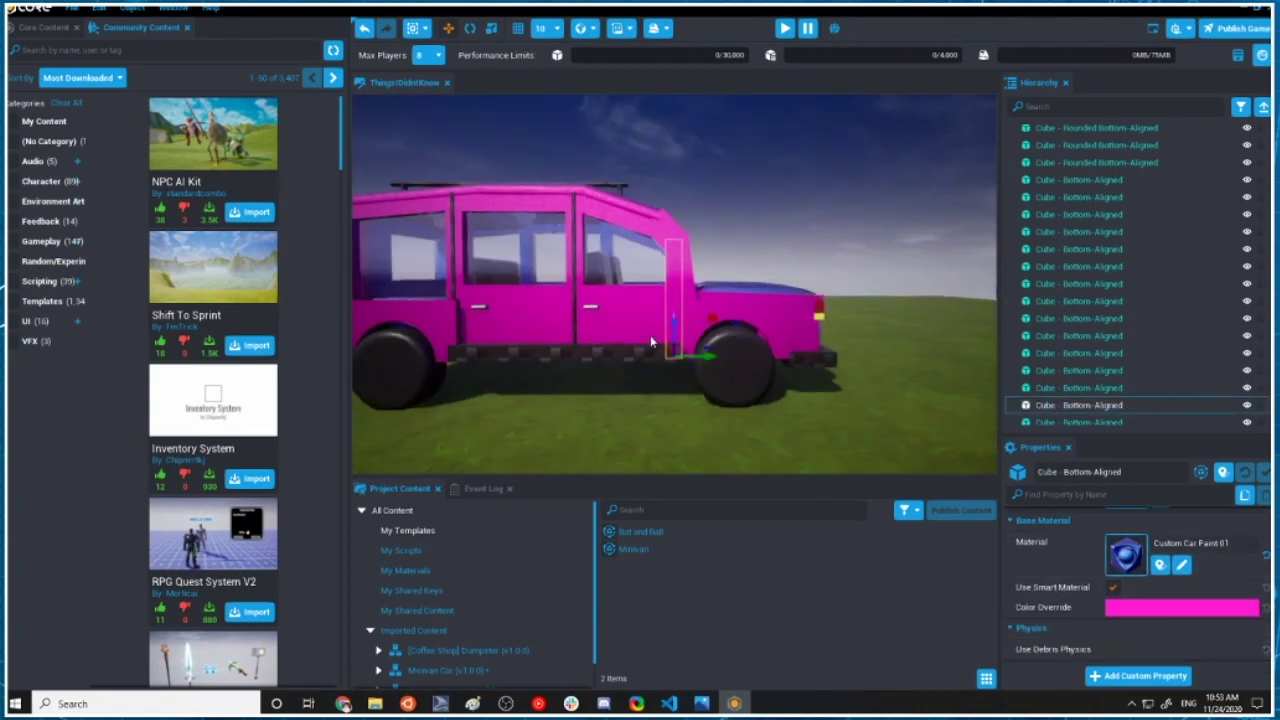
# Inspect the minivan's recoloured side panels, roof trim and roof rack from several angles.
pyautogui.scroll(-5, 650, 335)
pyautogui.moveTo(876, 368); pyautogui.dragTo(946, 397, button='right')
pyautogui.scroll(2, 740, 305)
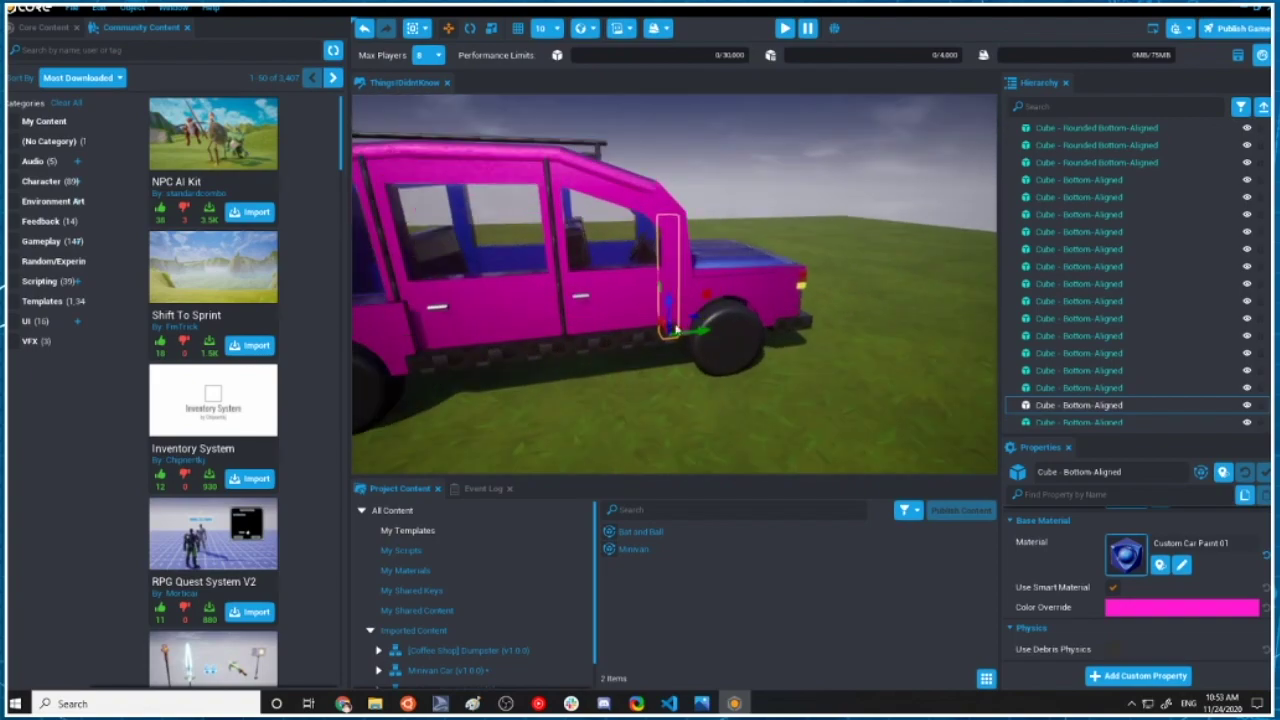
pyautogui.moveTo(760, 330); pyautogui.dragTo(667, 268, button='right')
pyautogui.scroll(1, 890, 452)
pyautogui.moveTo(882, 442); pyautogui.dragTo(815, 503, button='right')
pyautogui.scroll(2, 837, 440)
pyautogui.moveTo(862, 340); pyautogui.dragTo(919, 450, button='right')
pyautogui.scroll(2, 853, 376)
pyautogui.scroll(-2, 868, 399)
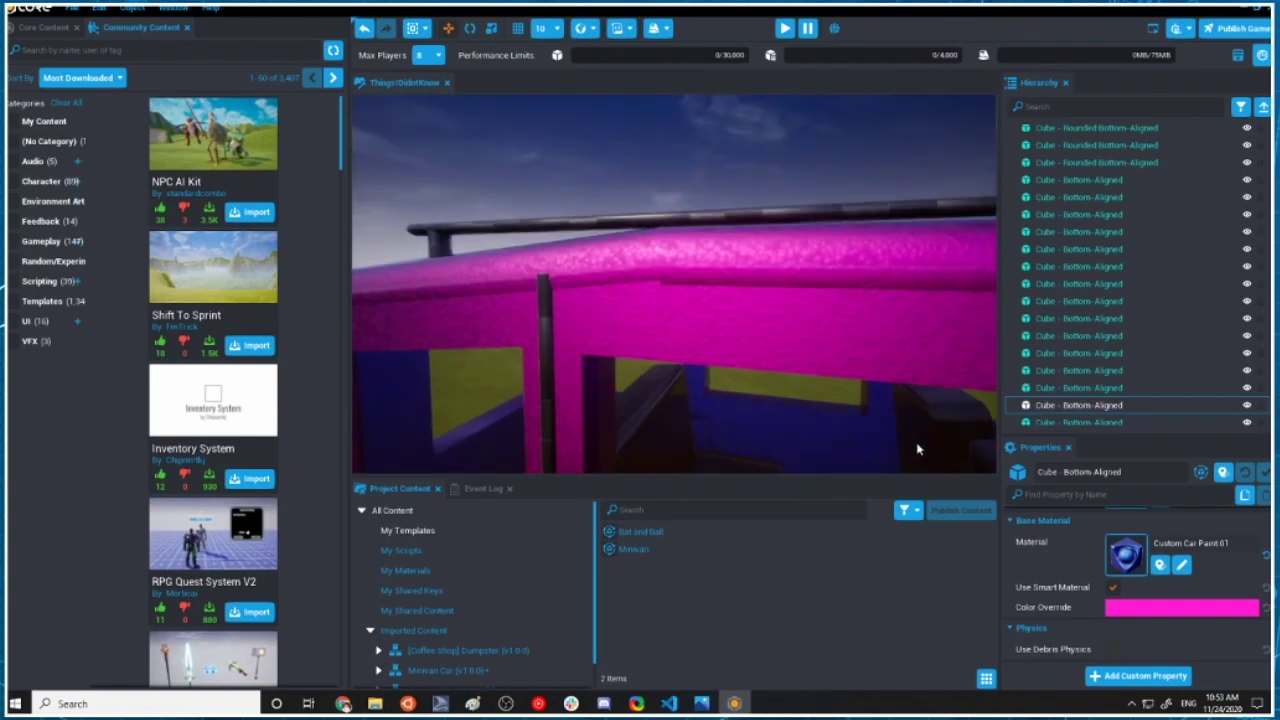
pyautogui.scroll(4, 909, 284)
pyautogui.scroll(-2, 843, 260)
pyautogui.scroll(-5, 842, 270)
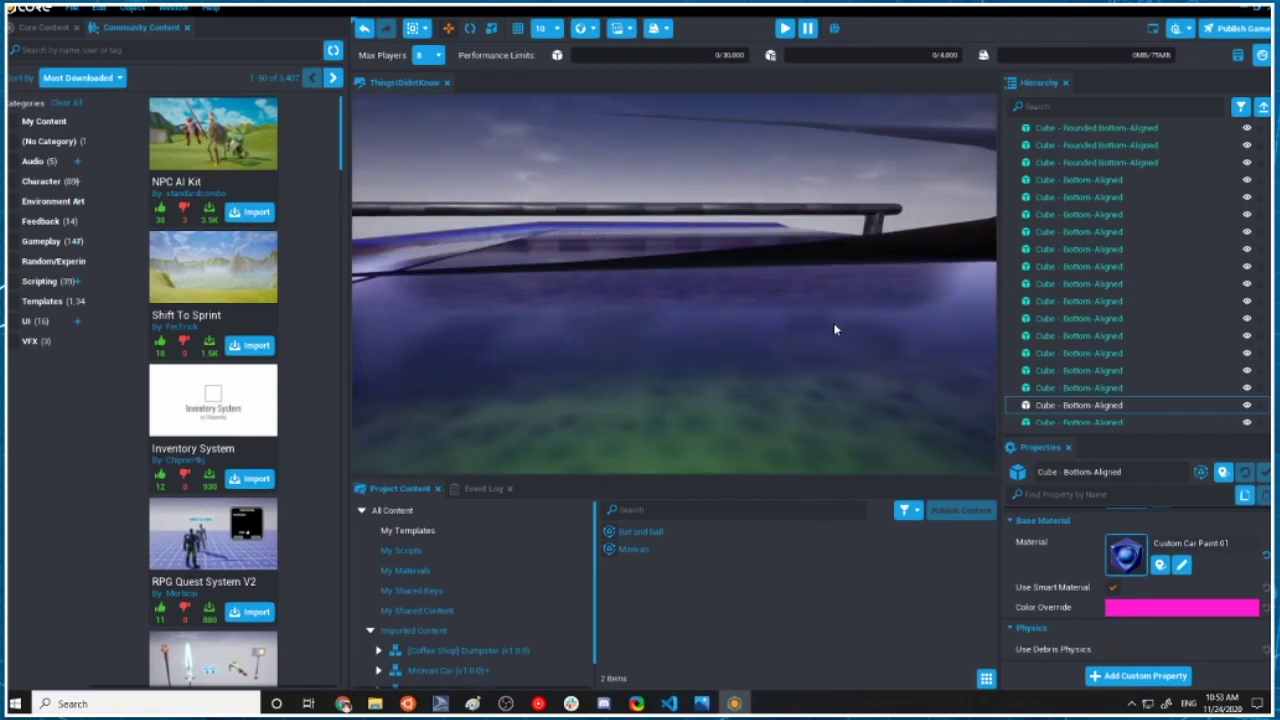
pyautogui.scroll(2, 831, 322)
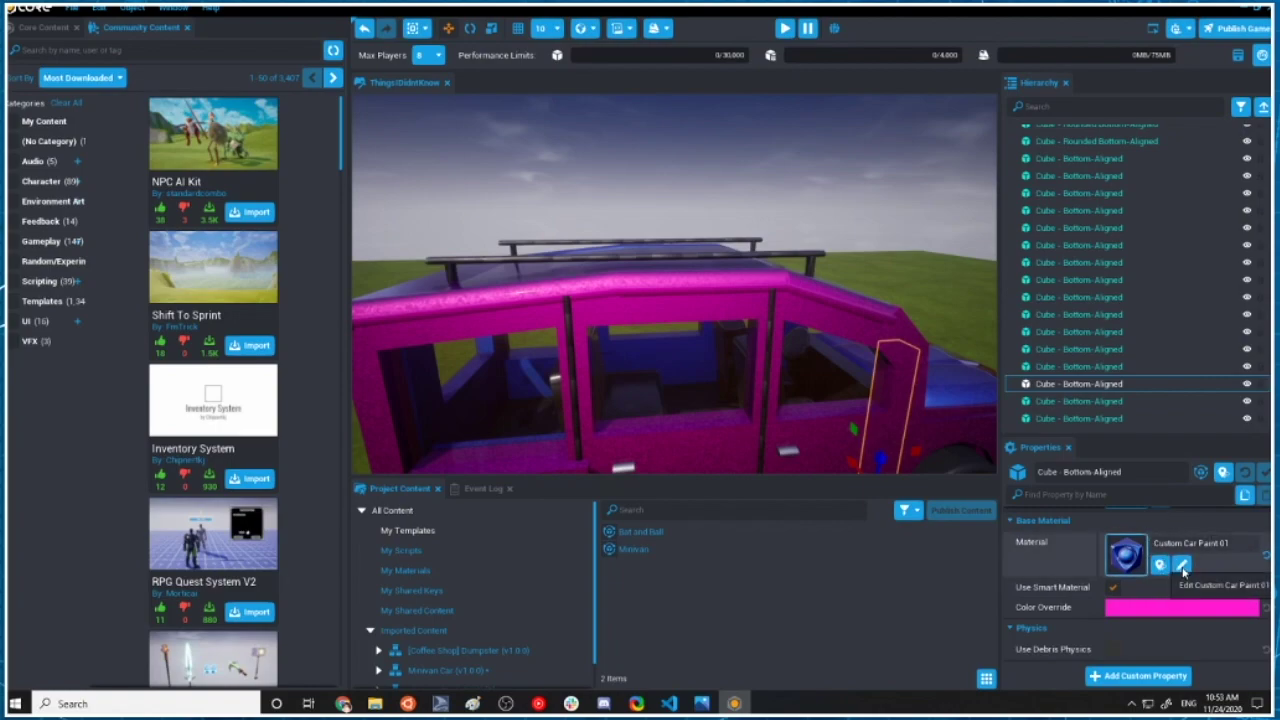
# Open the body's custom car paint material for editing and rename it Minivan Paint.
pyautogui.click(1182, 566)
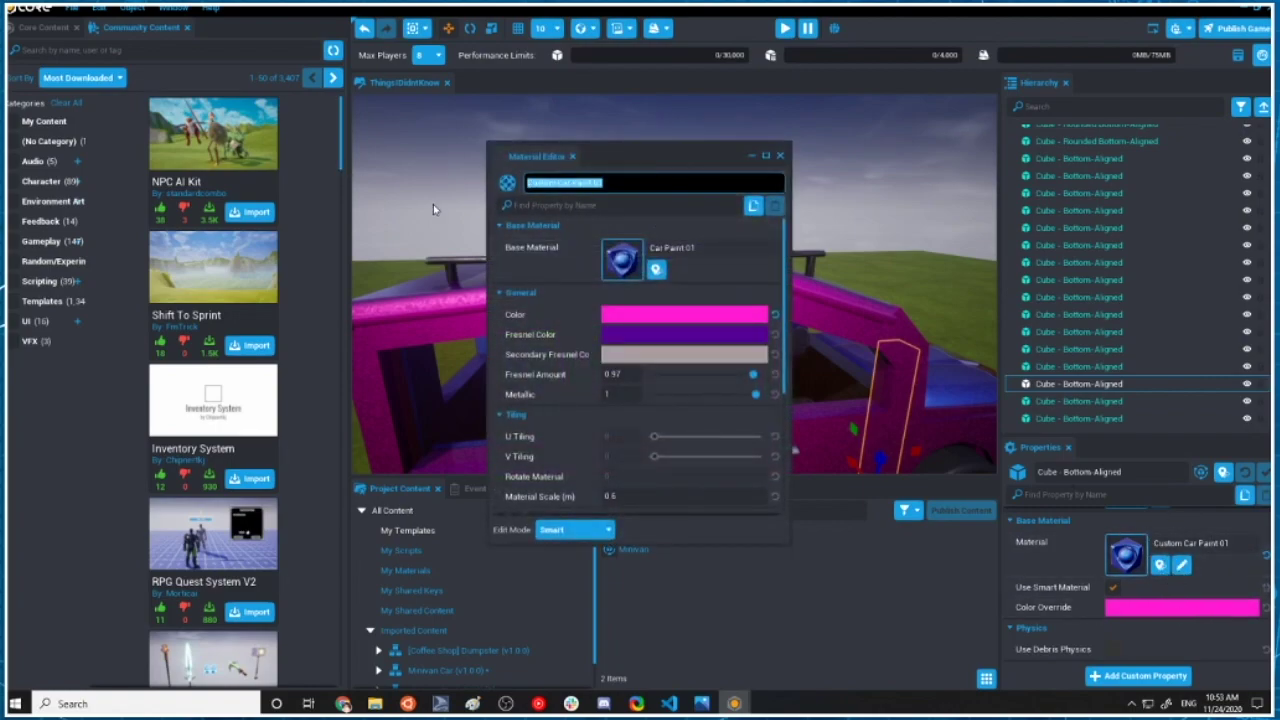
pyautogui.write('Minivan Paint')
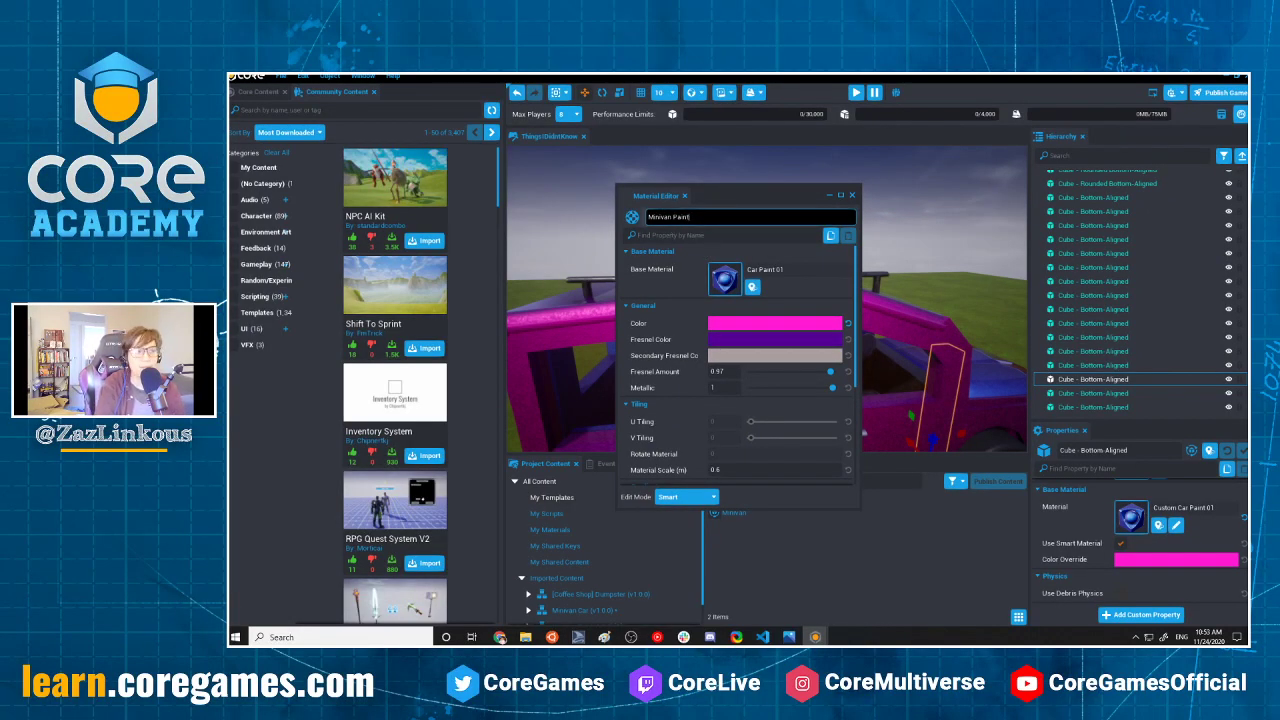
pyautogui.moveTo(690, 217)
pyautogui.mouseDown()
pyautogui.moveTo(622, 210)
pyautogui.moveTo(668, 217)
pyautogui.mouseUp()
pyautogui.click(675, 217)
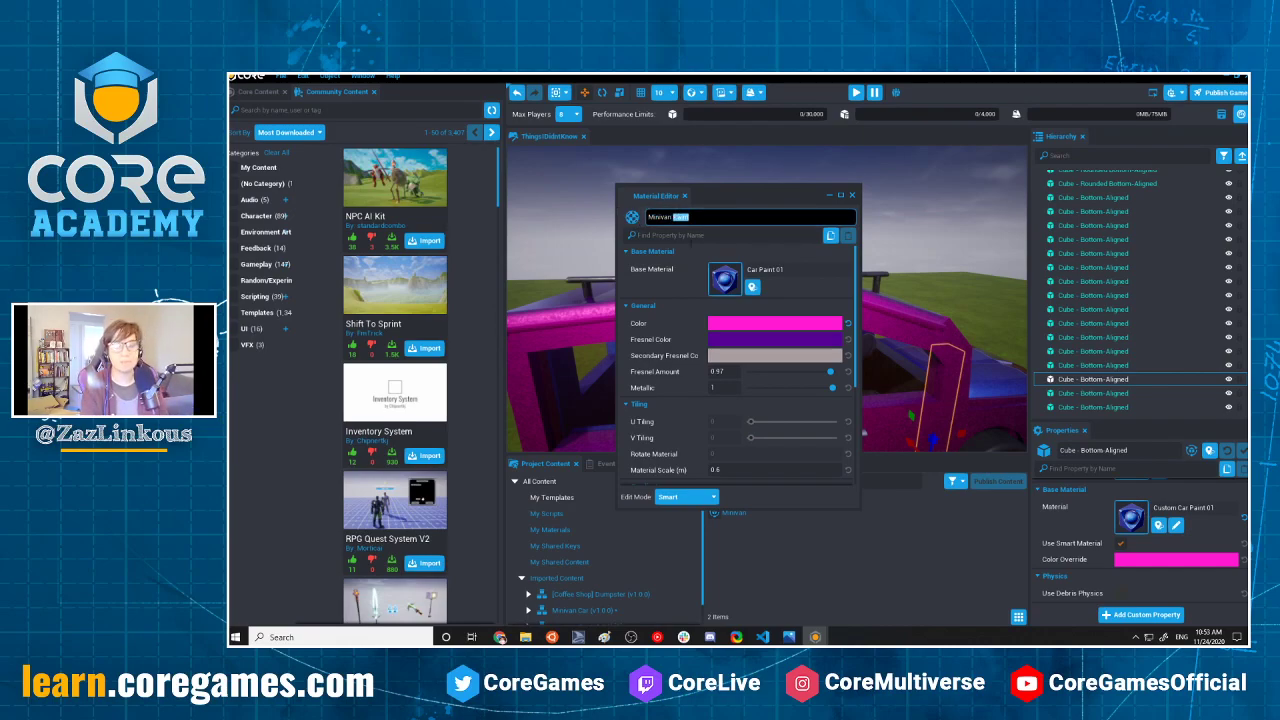
pyautogui.scroll(-1, 768, 286)
pyautogui.scroll(1, 768, 286)
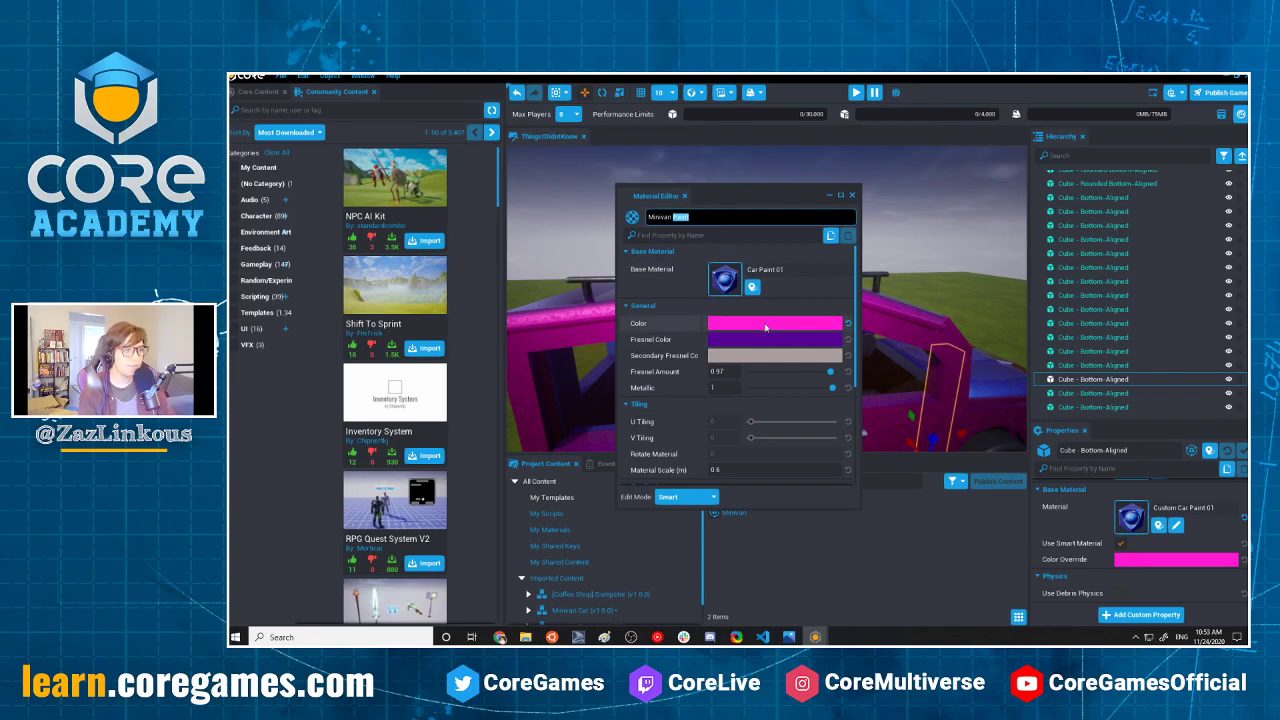
# Change Minivan Paint's base material to Advanced Material and move the Material Editor clear of the minivan.
pyautogui.click(724, 278)
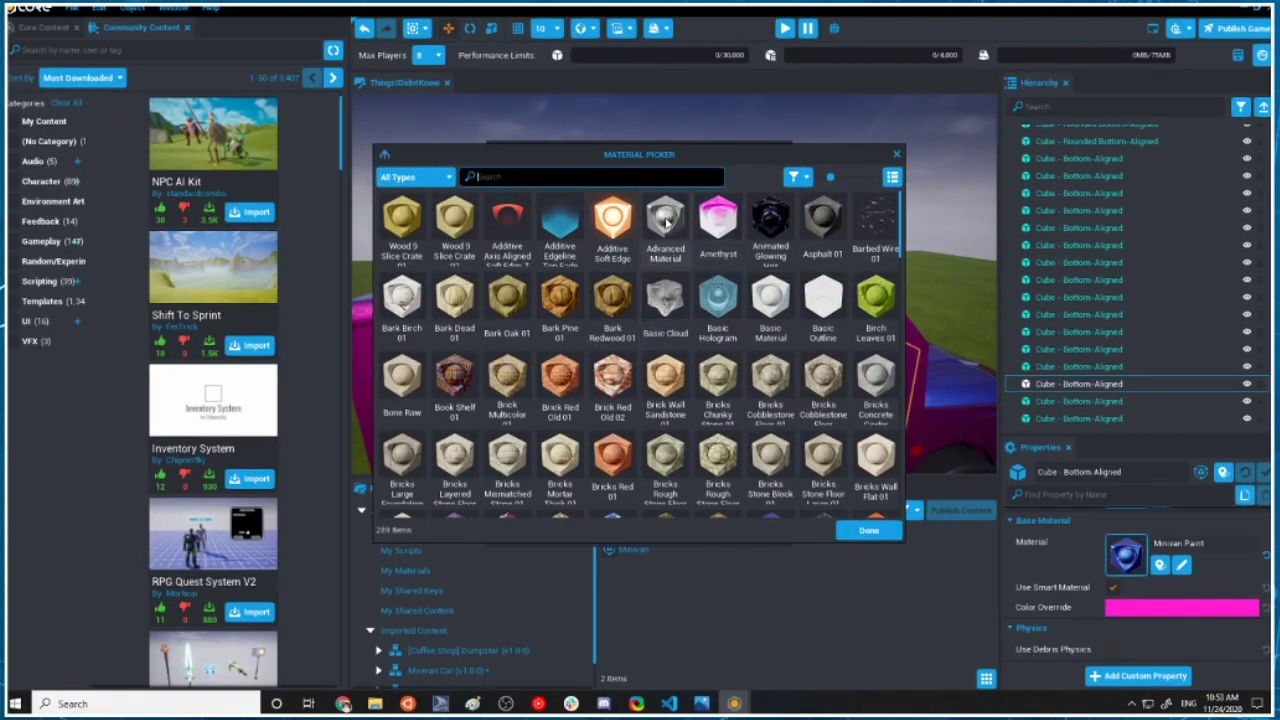
pyautogui.click(759, 248)
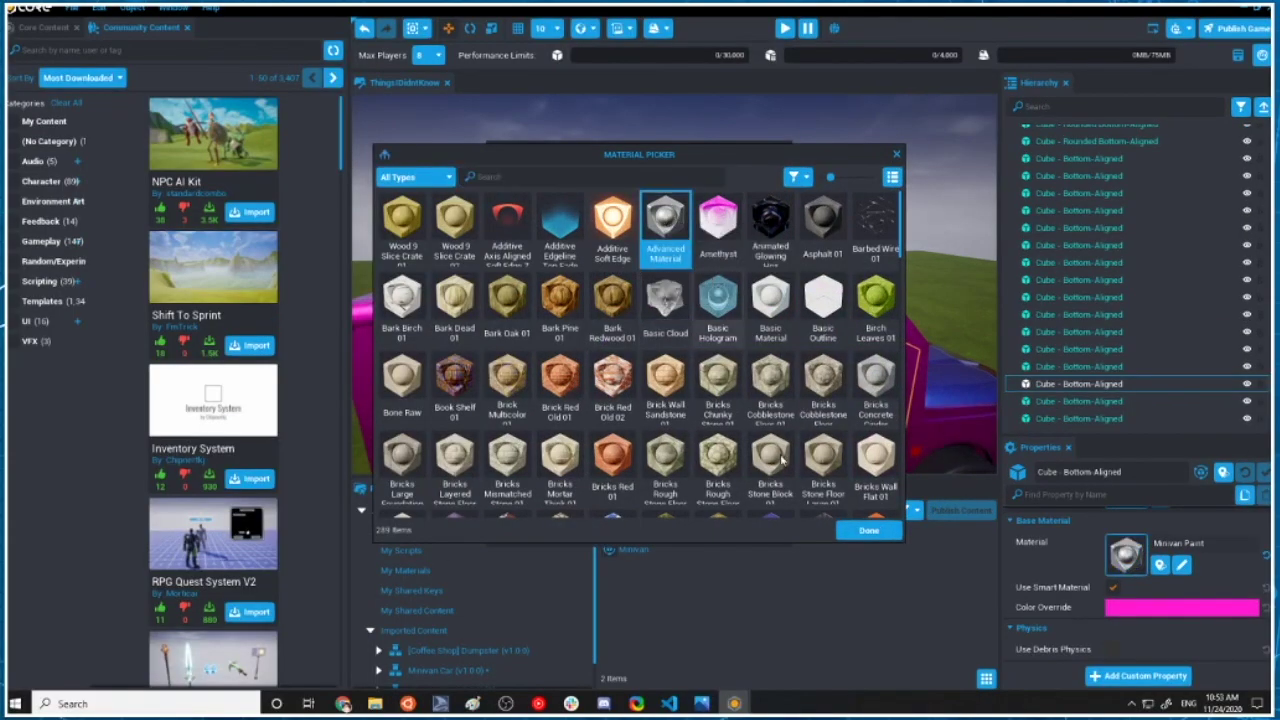
pyautogui.click(868, 529)
pyautogui.moveTo(647, 159); pyautogui.dragTo(1124, 195)
pyautogui.moveTo(663, 288); pyautogui.dragTo(541, 300, button='right')
pyautogui.moveTo(1105, 200); pyautogui.dragTo(1097, 99)
pyautogui.scroll(3, 755, 310)
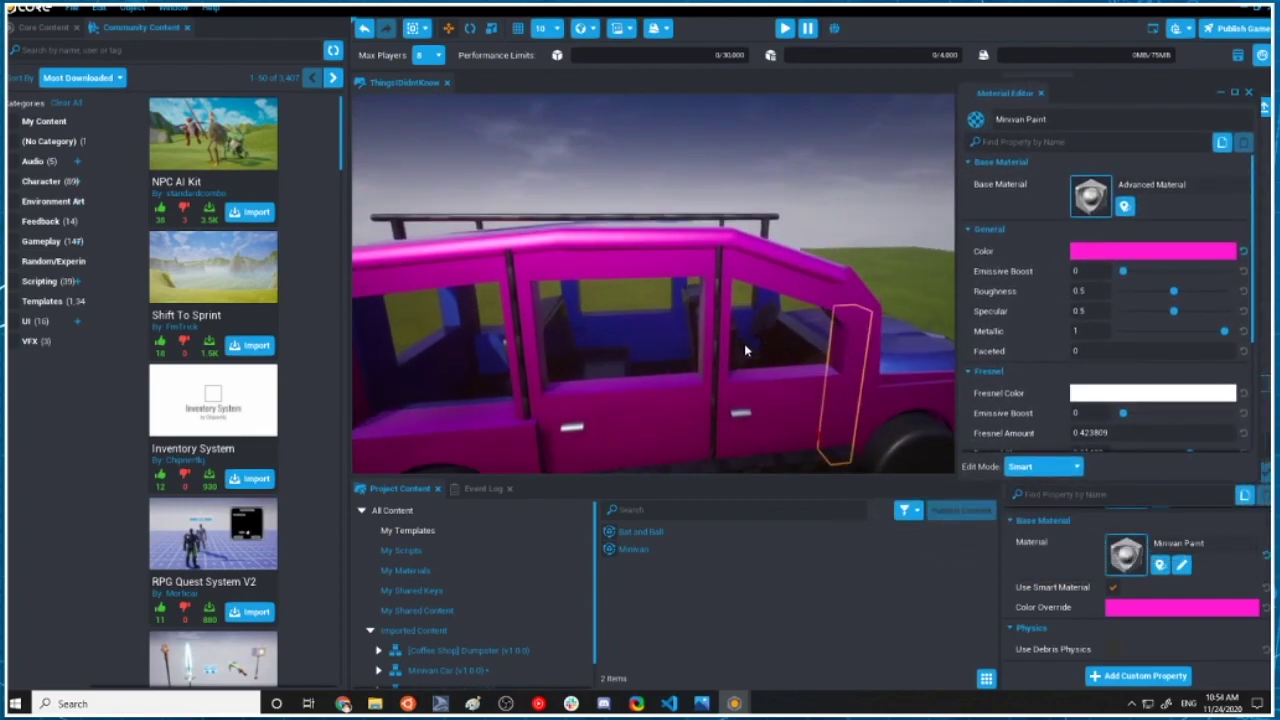
# Set Minivan Paint's Color to a medium blue and view the minivan from the side.
pyautogui.click(1107, 255)
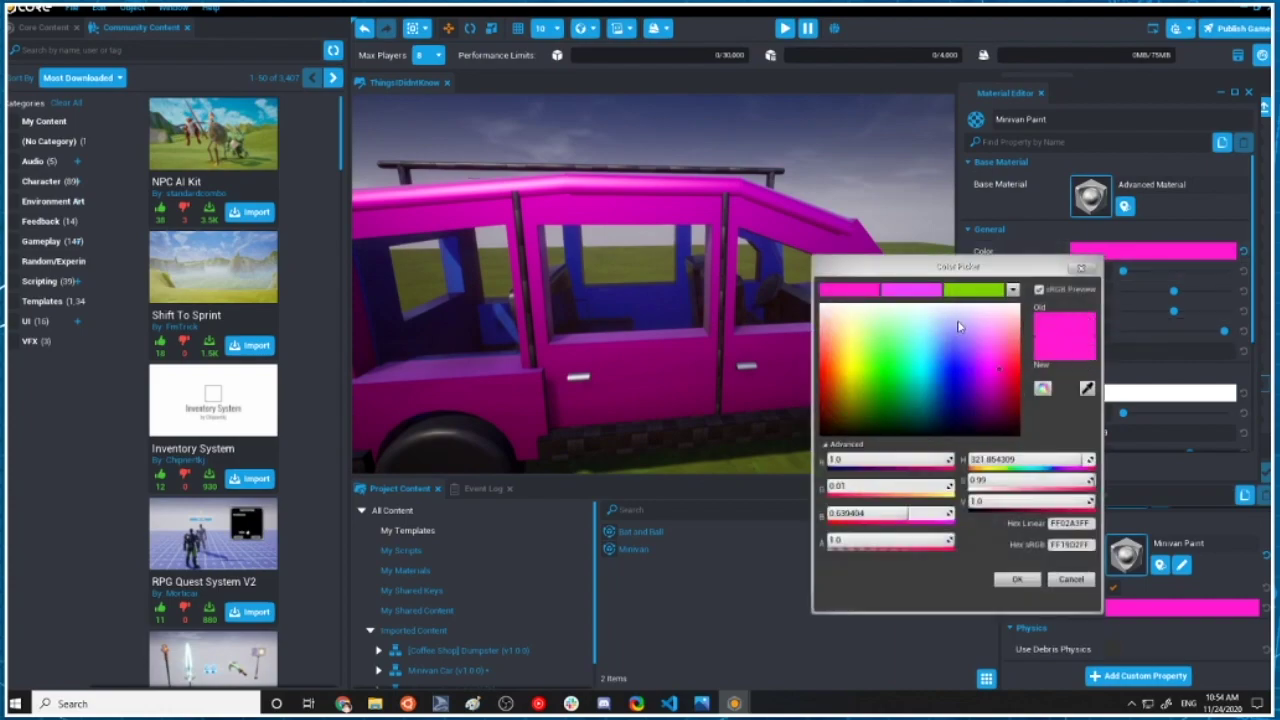
pyautogui.moveTo(965, 380)
pyautogui.mouseDown()
pyautogui.moveTo(952, 390)
pyautogui.moveTo(949, 367)
pyautogui.mouseUp()
pyautogui.click(1017, 579)
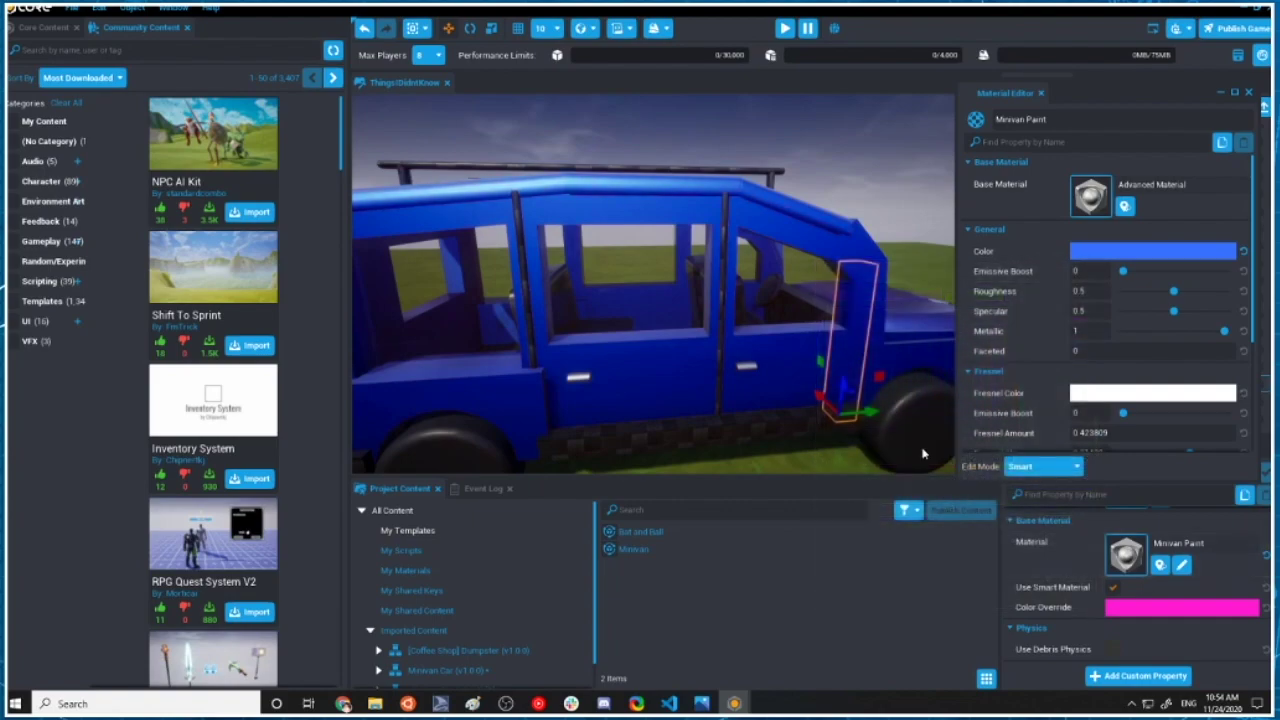
pyautogui.moveTo(862, 343); pyautogui.dragTo(849, 314, button='right')
pyautogui.moveTo(916, 228); pyautogui.dragTo(882, 225, button='right')
pyautogui.keyDown('alt'); pyautogui.moveTo(846, 246); pyautogui.dragTo(1003, 291); pyautogui.keyUp('alt')
pyautogui.keyDown('alt'); pyautogui.moveTo(840, 300); pyautogui.dragTo(805, 280); pyautogui.keyUp('alt')
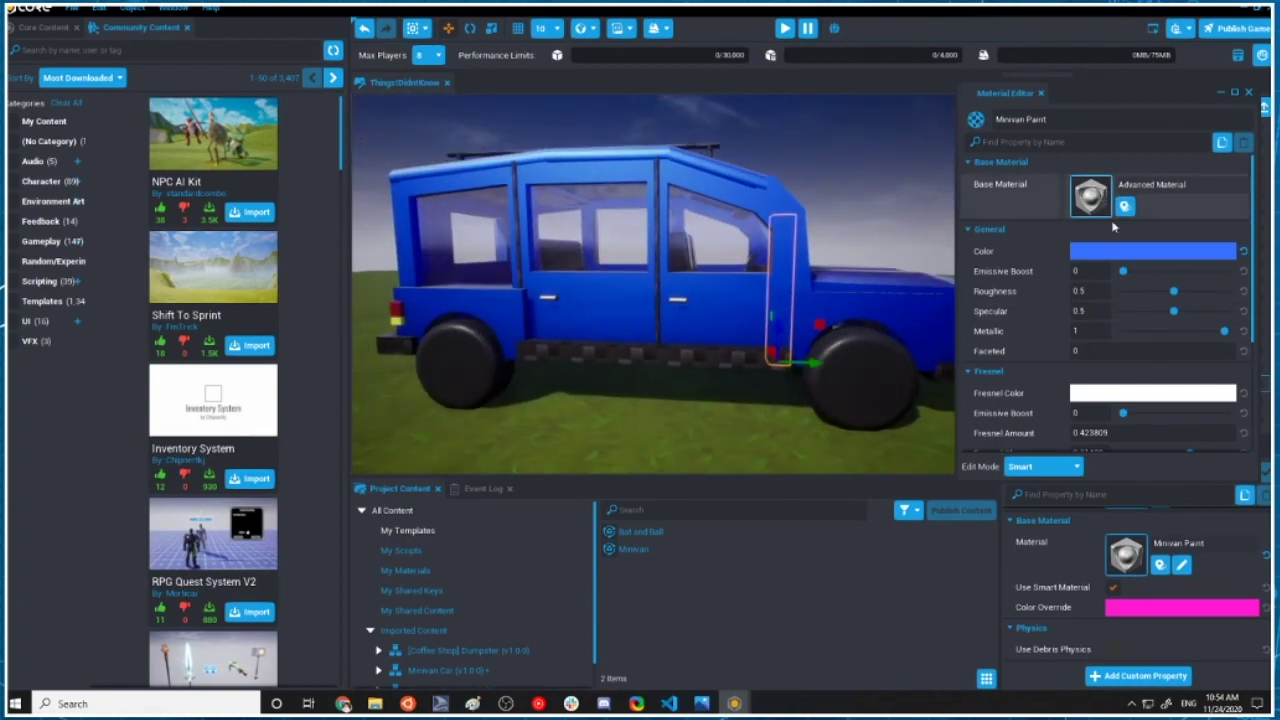
# Search the materials for wood and try Bark Redwood 01 as Minivan Paint's base material.
pyautogui.click(1098, 197)
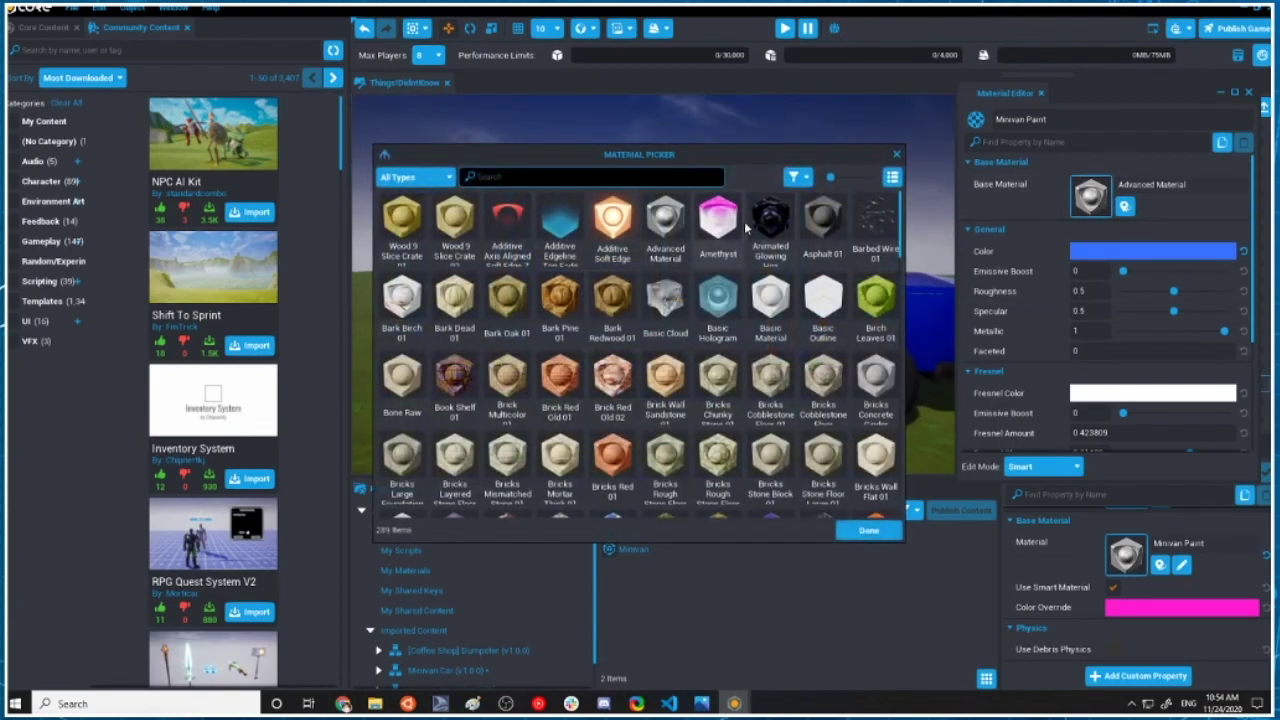
pyautogui.write('wood')
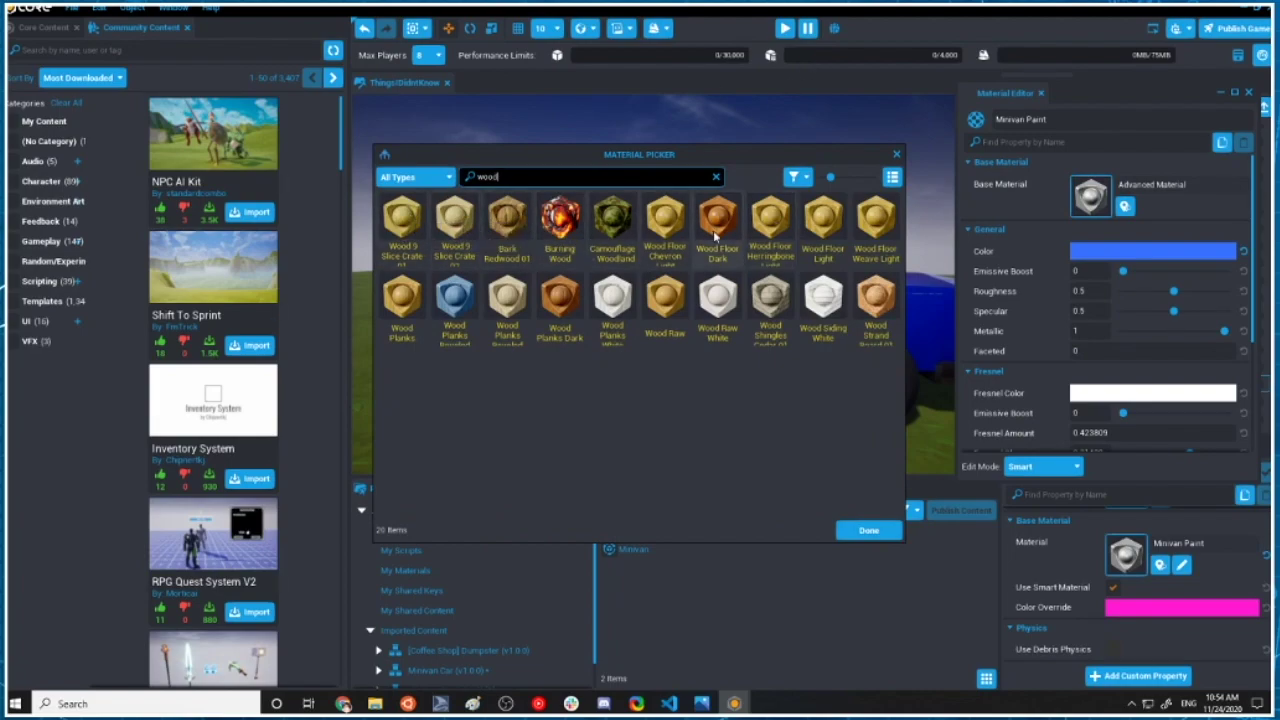
pyautogui.click(507, 218)
pyautogui.click(871, 530)
pyautogui.moveTo(835, 390); pyautogui.dragTo(727, 355, button='right')
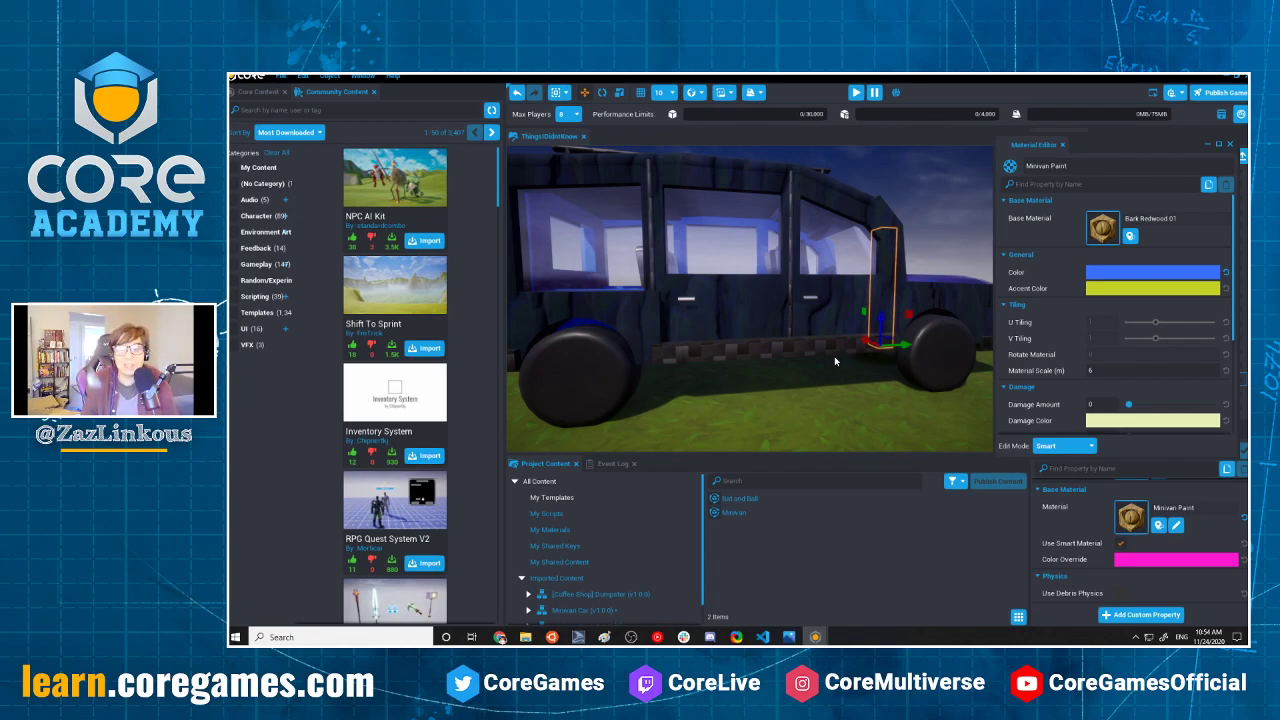
pyautogui.moveTo(907, 332); pyautogui.dragTo(774, 320, button='right')
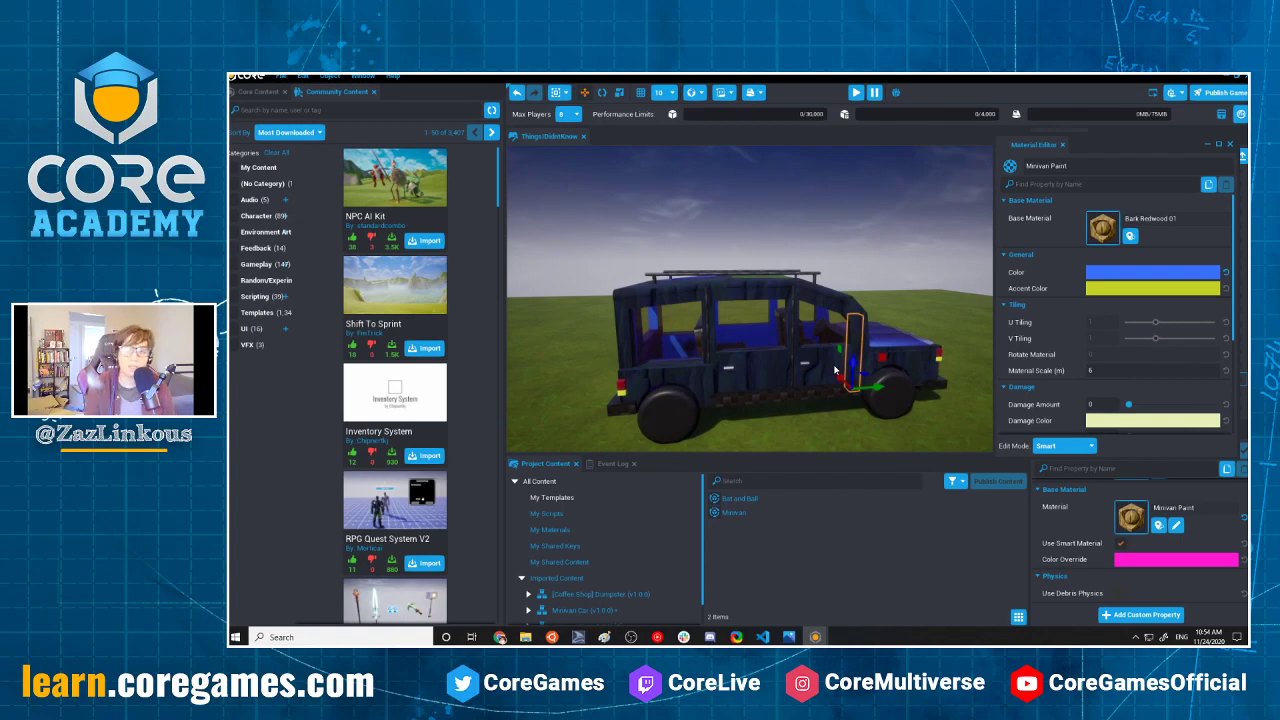
pyautogui.scroll(3, 812, 380)
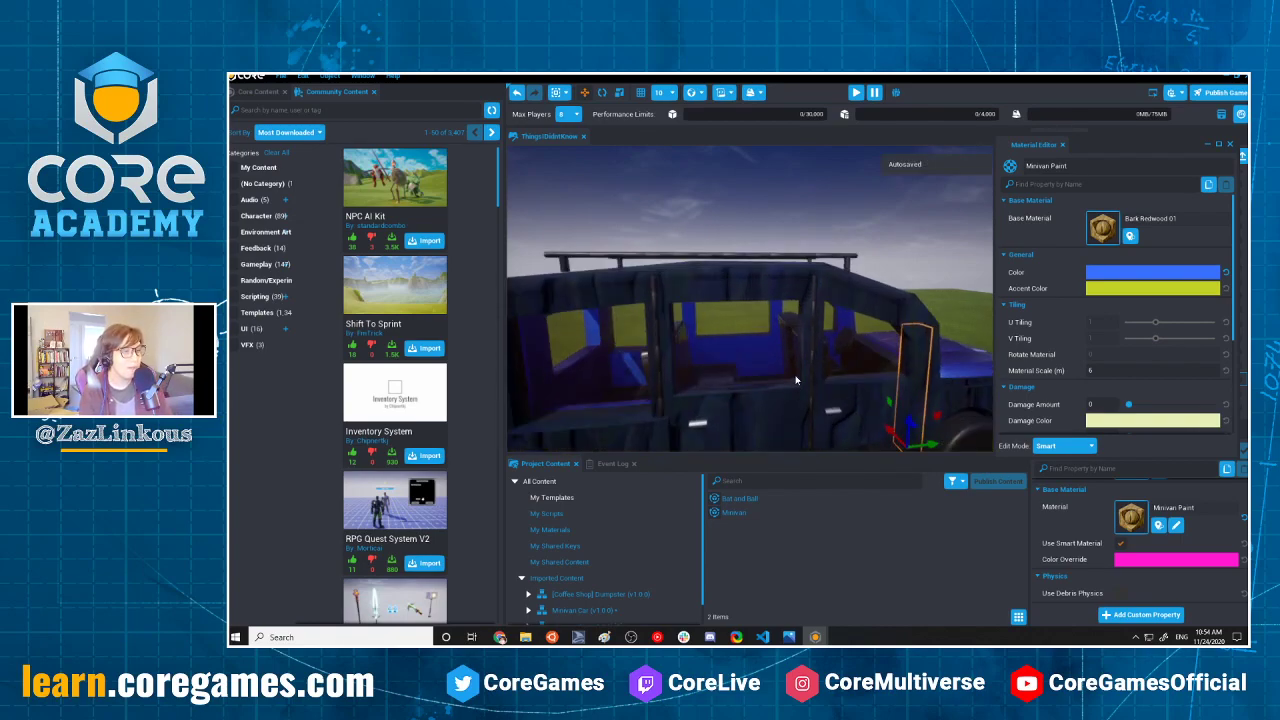
pyautogui.moveTo(797, 380); pyautogui.dragTo(805, 303, button='middle')
# Turn off Use Smart Material for the selected pillar and set Minivan Paint's base material to Advanced Material.
pyautogui.click(1121, 545)
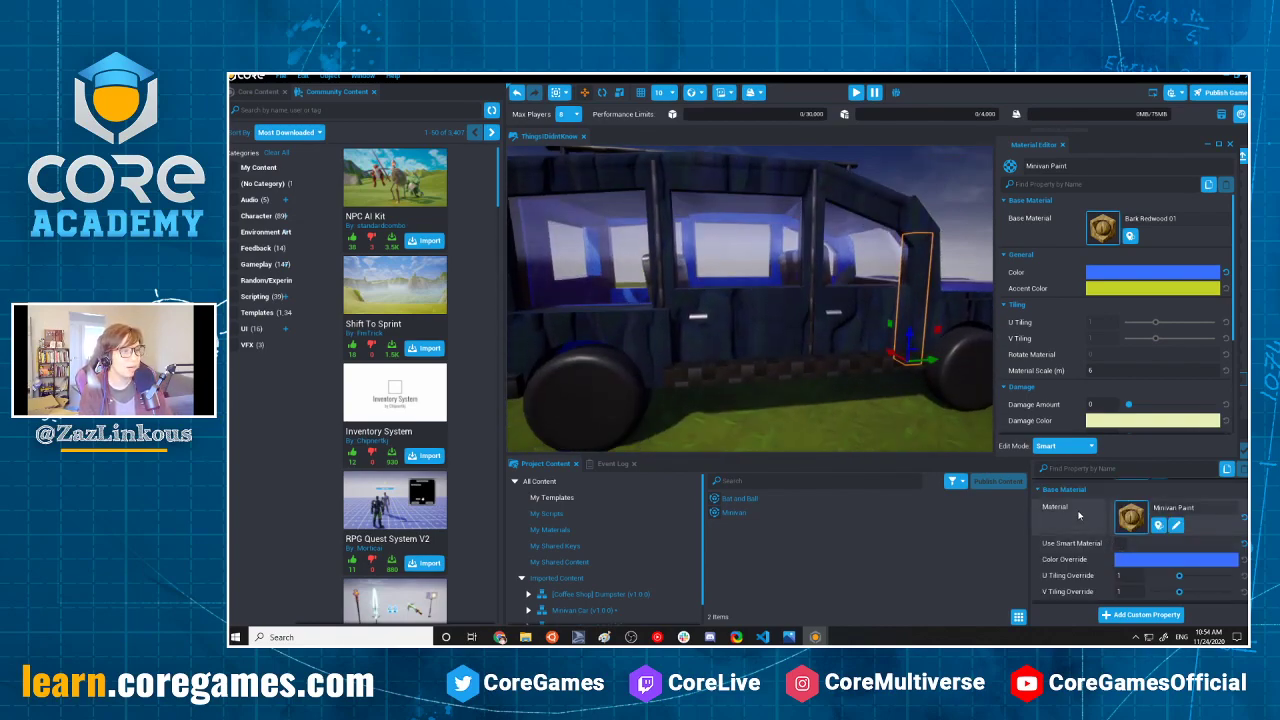
pyautogui.click(1087, 203)
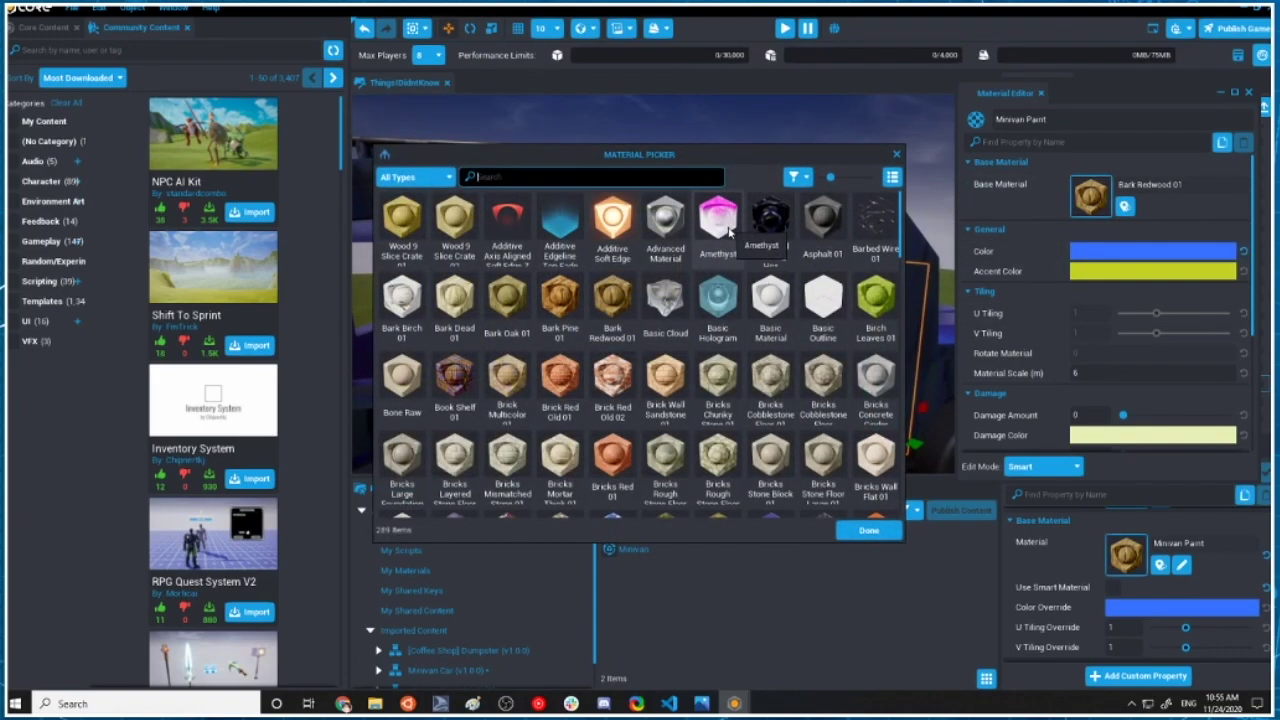
pyautogui.click(665, 222)
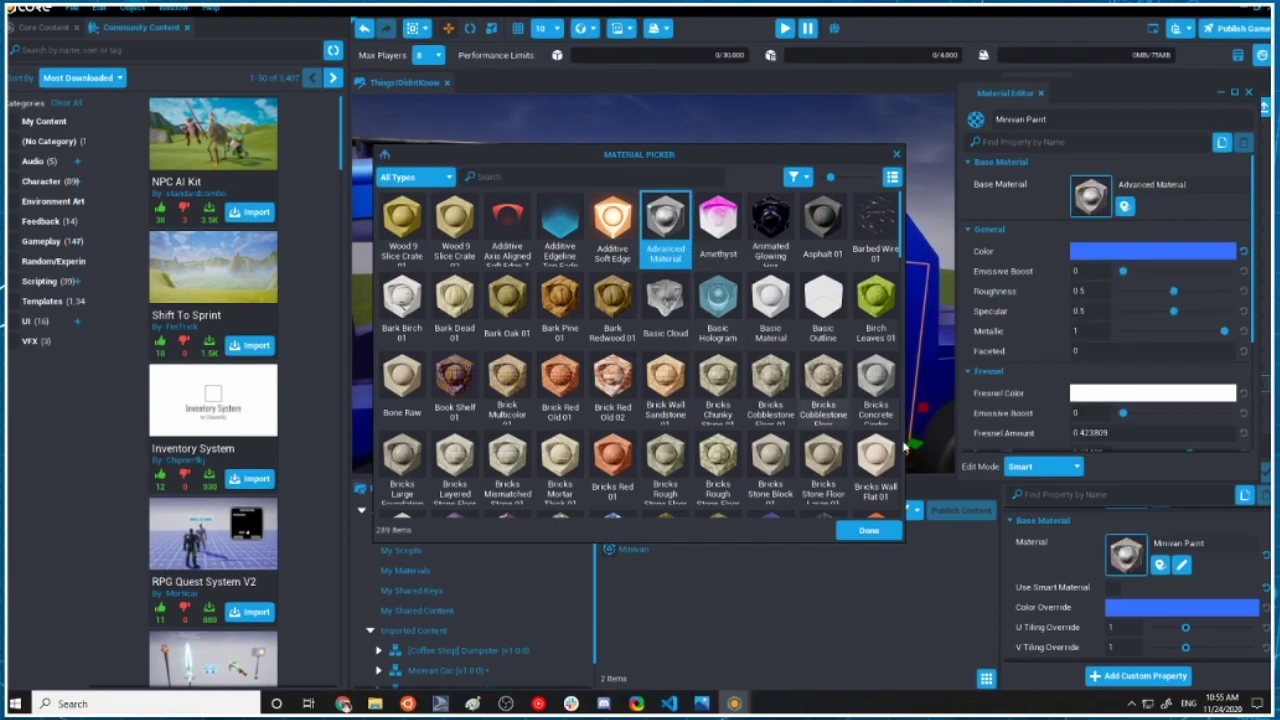
pyautogui.click(869, 530)
# Examine how the blue Advanced Material looks on the minivan's body and doors from afar and up close.
pyautogui.scroll(-5, 709, 374)
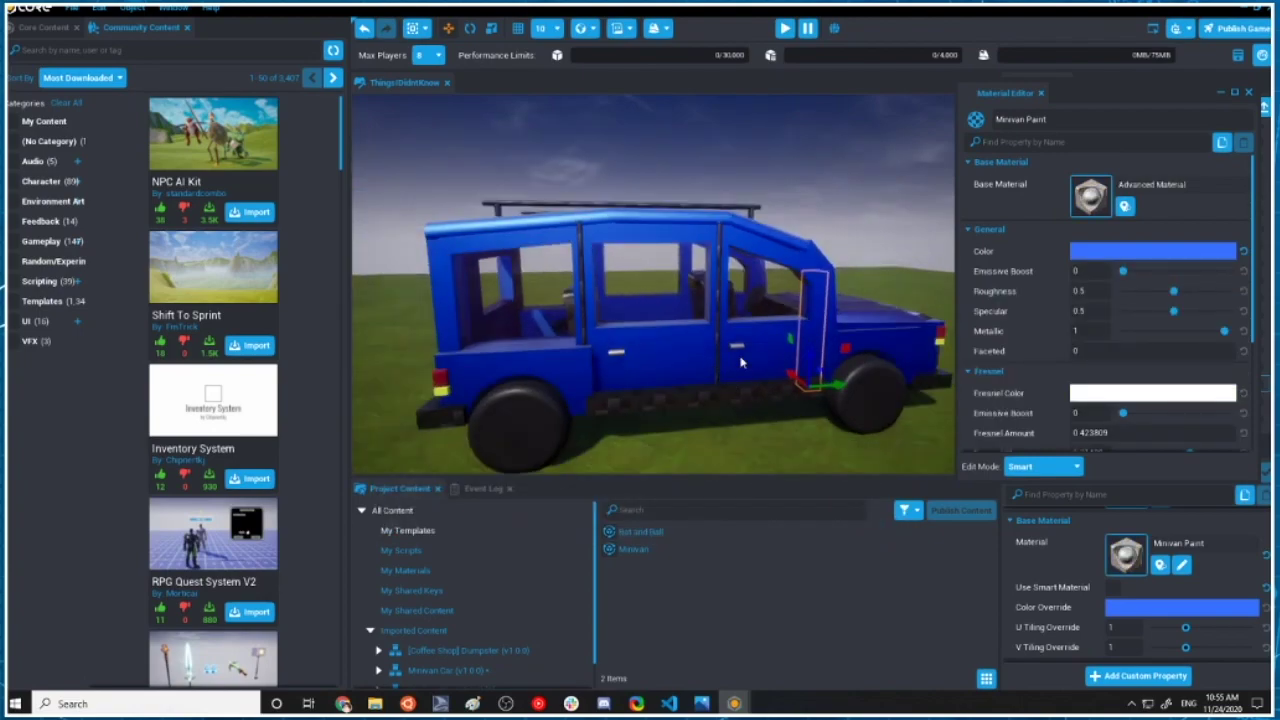
pyautogui.scroll(4, 826, 404)
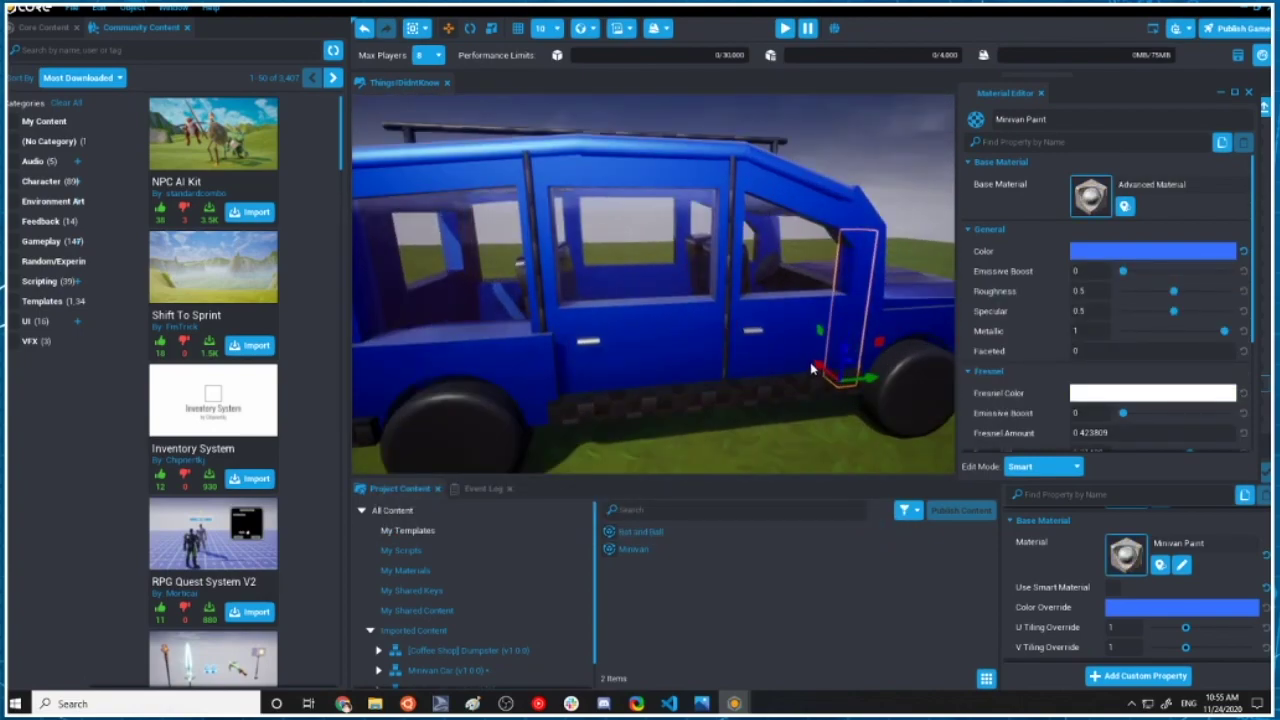
pyautogui.scroll(2, 573, 439)
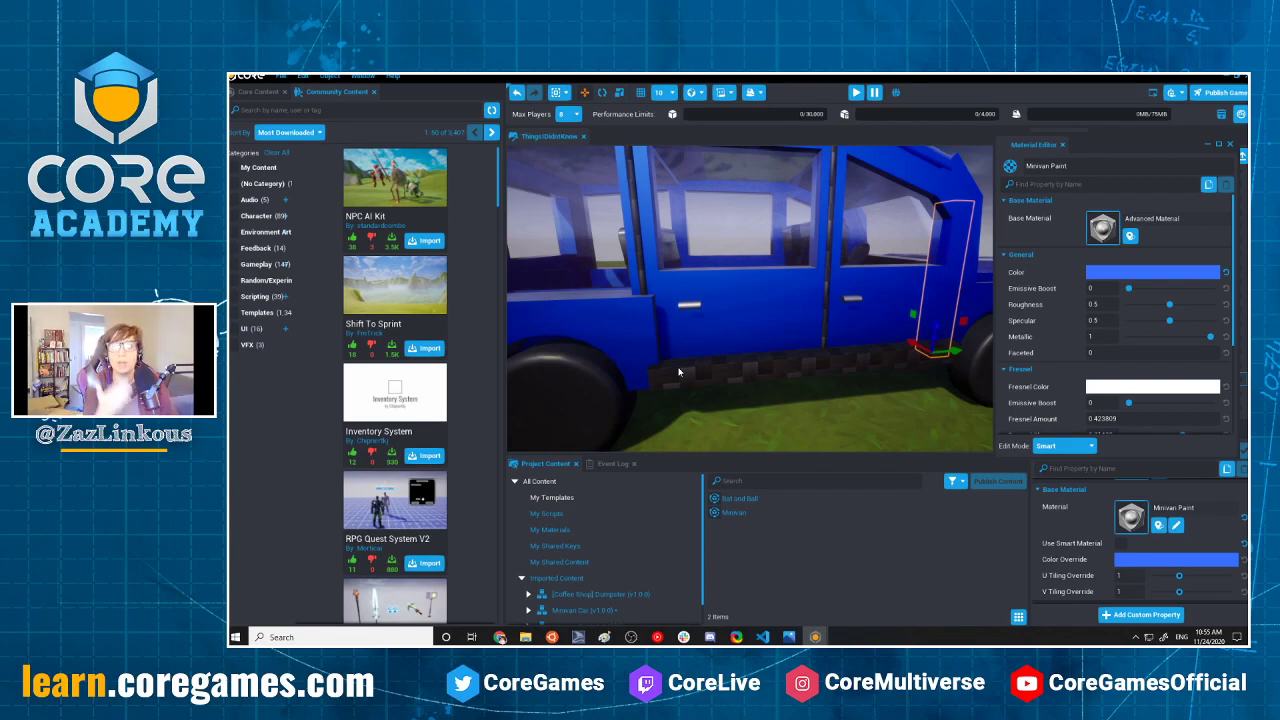
pyautogui.scroll(5, 749, 311)
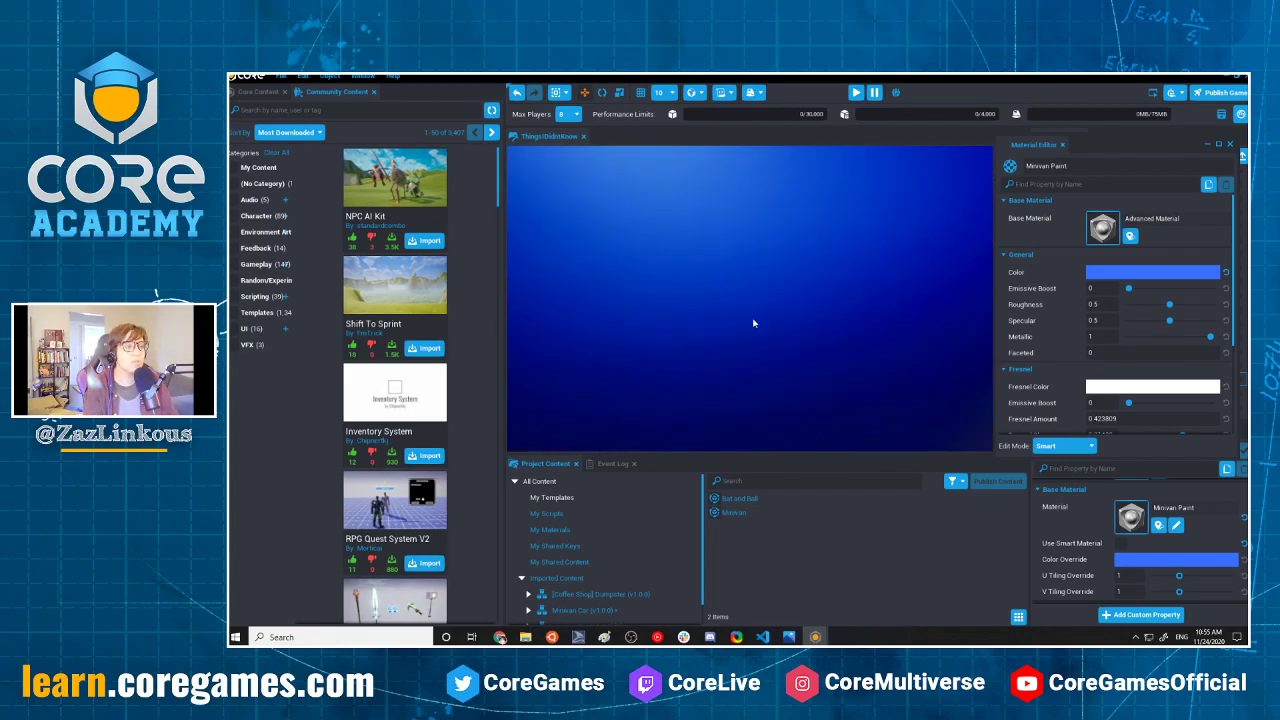
pyautogui.scroll(-3, 776, 324)
pyautogui.scroll(-5, 770, 263)
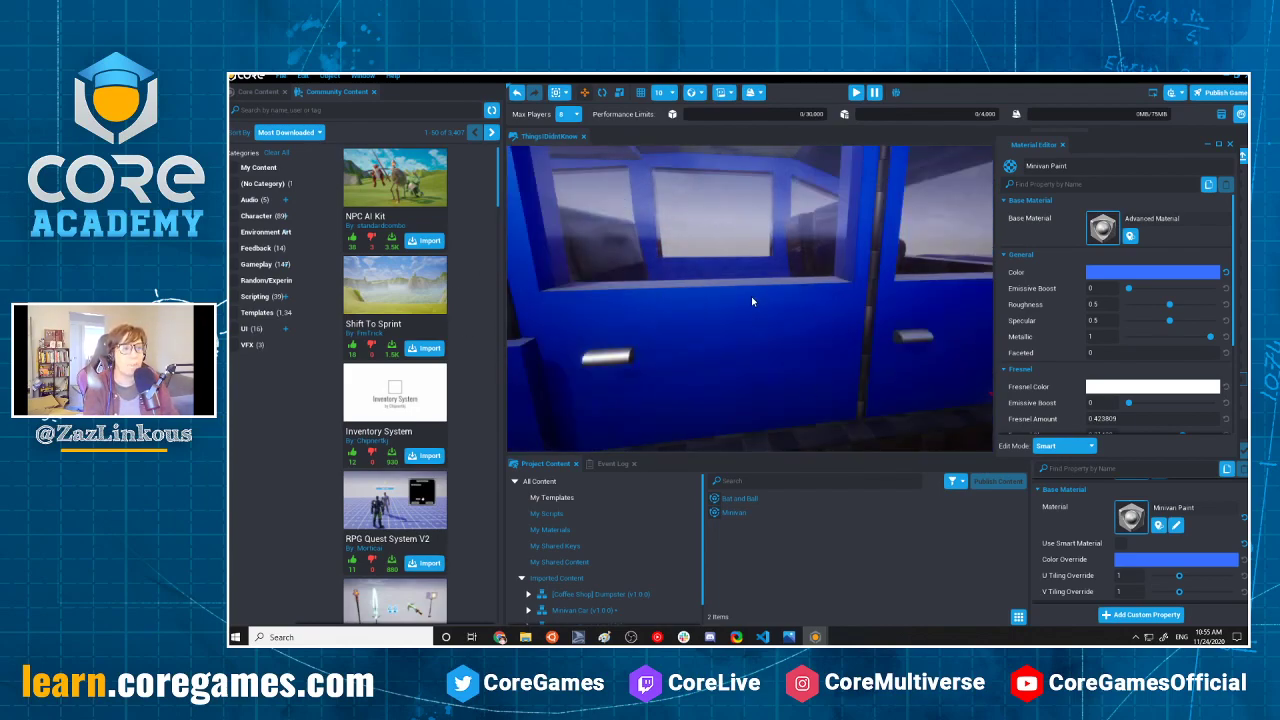
pyautogui.moveTo(815, 303); pyautogui.dragTo(781, 289, button='middle')
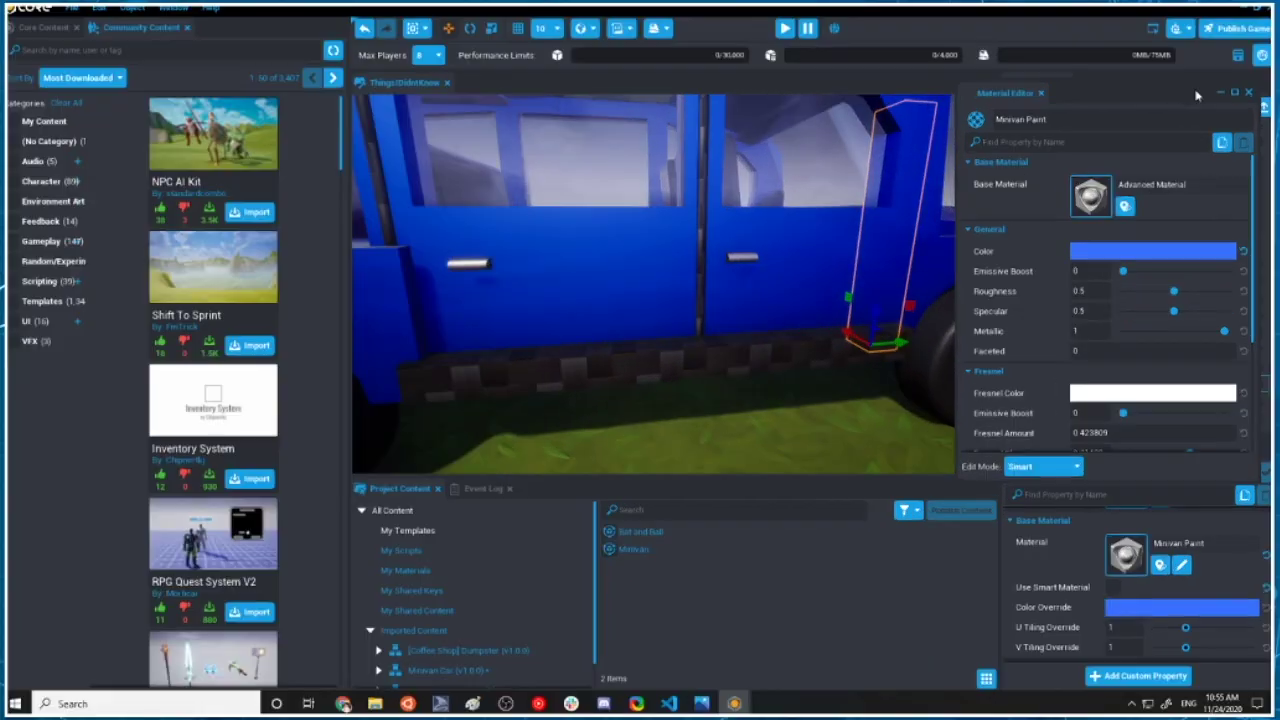
# Dock the Material Editor beside the Hierarchy, close the material picker unchanged, and undock the editor as a floating window.
pyautogui.moveTo(1027, 90); pyautogui.dragTo(1115, 86)
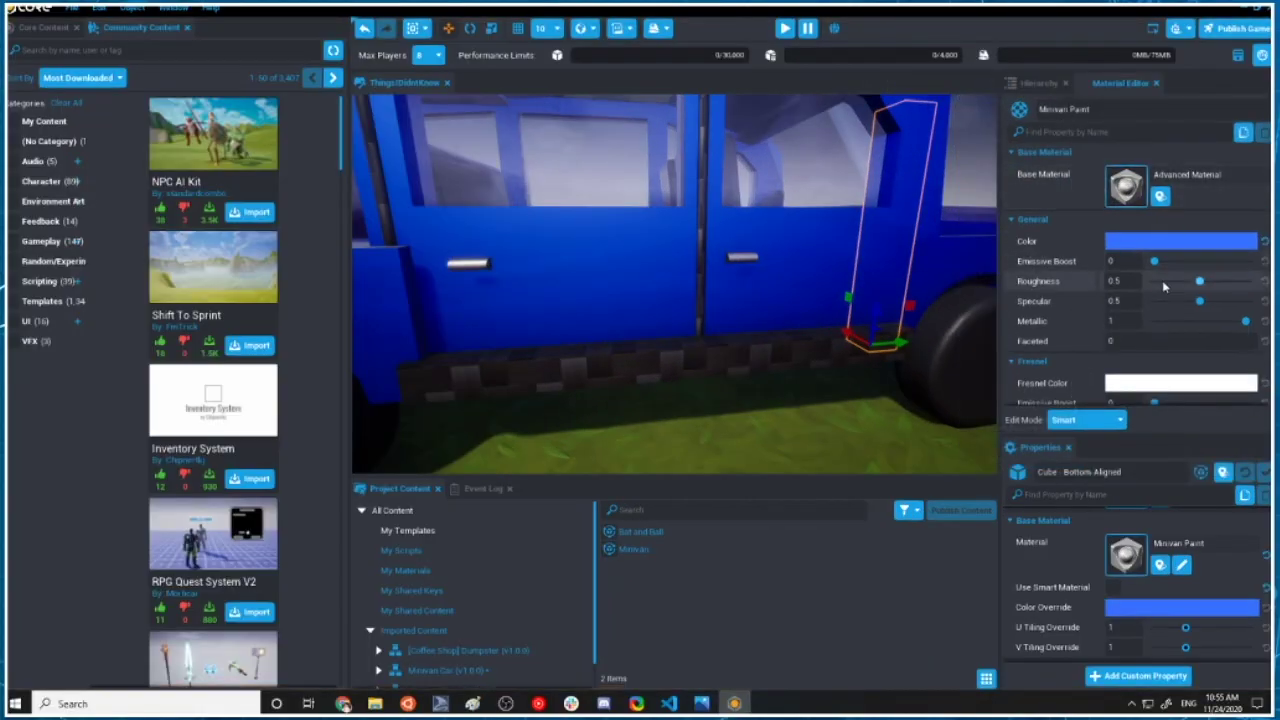
pyautogui.click(1125, 183)
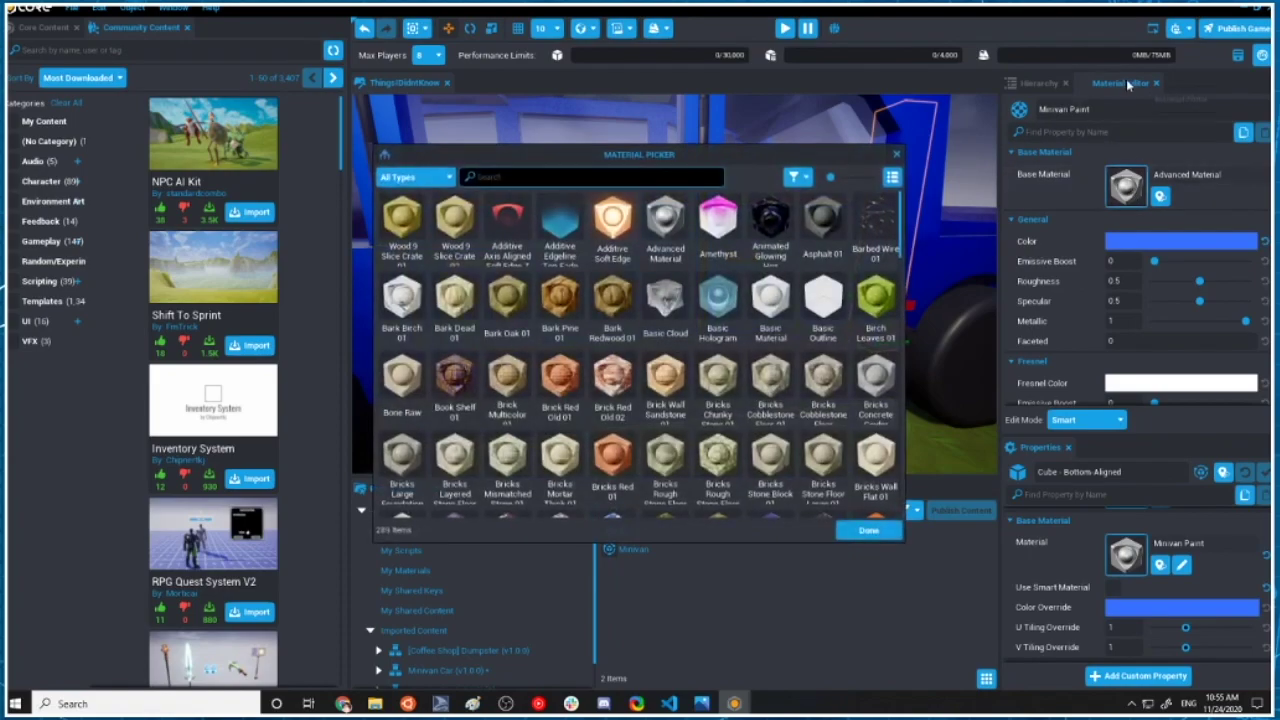
pyautogui.click(896, 154)
pyautogui.moveTo(1120, 83); pyautogui.dragTo(681, 215)
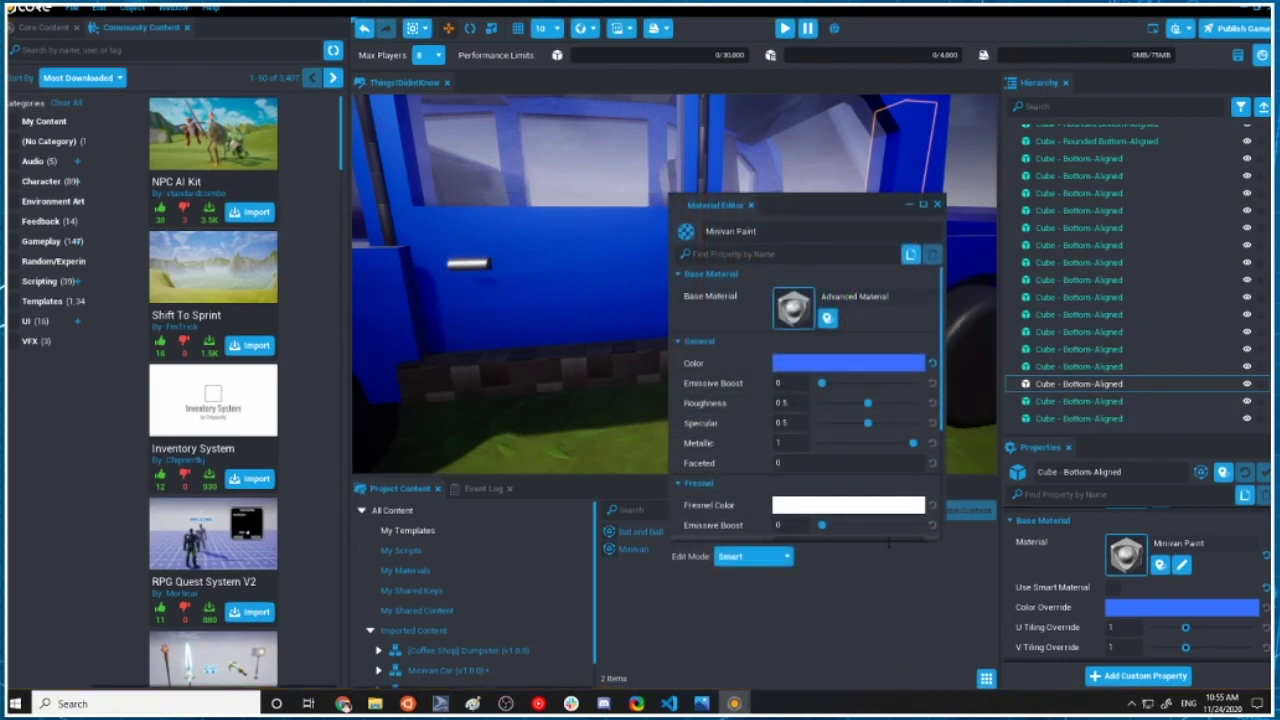
# Move the floating Material Editor clear of the minivan and frame the van's side for judging the paint.
pyautogui.moveTo(884, 544); pyautogui.dragTo(886, 548)
pyautogui.moveTo(797, 207); pyautogui.dragTo(751, 134)
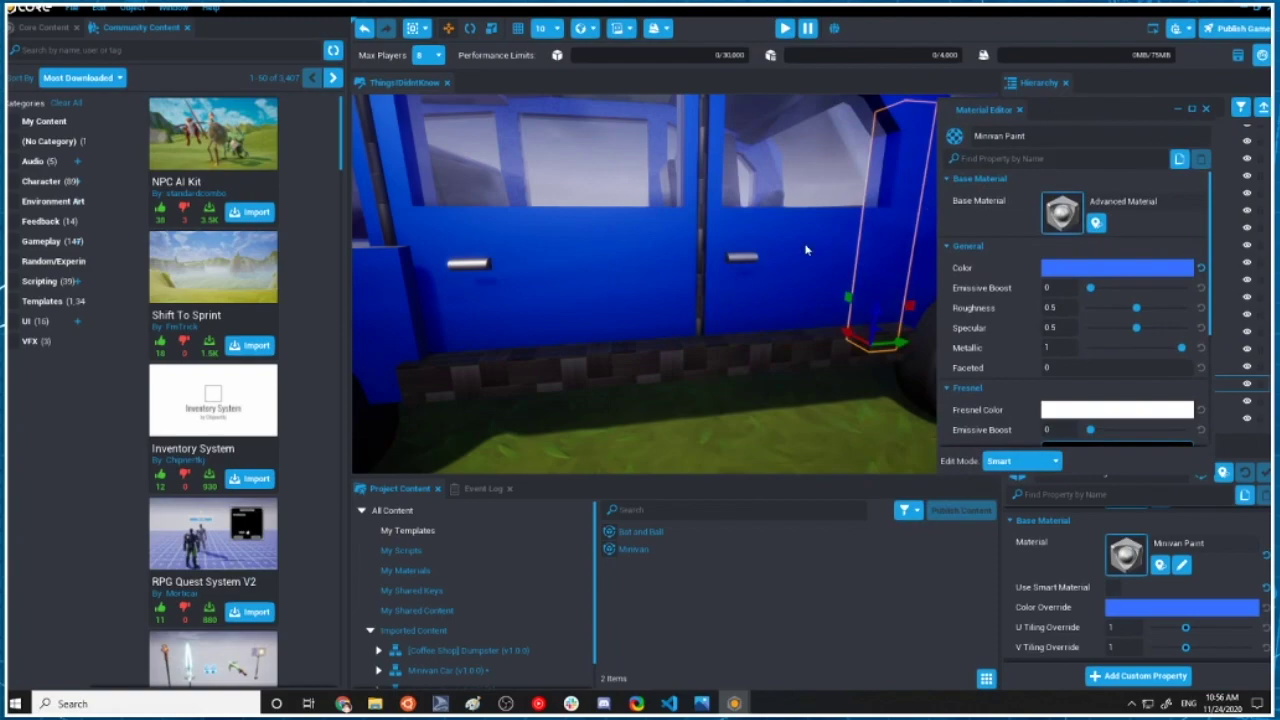
pyautogui.moveTo(806, 246); pyautogui.dragTo(799, 274, button='right')
pyautogui.keyDown('alt'); pyautogui.moveTo(799, 275); pyautogui.dragTo(697, 254); pyautogui.keyUp('alt')
pyautogui.rightClick(697, 253)
pyautogui.keyDown('alt'); pyautogui.moveTo(490, 388); pyautogui.dragTo(692, 283); pyautogui.keyUp('alt')
pyautogui.scroll(-4, 697, 276)
pyautogui.scroll(2, 695, 275)
pyautogui.scroll(-1, 697, 278)
pyautogui.keyDown('alt'); pyautogui.moveTo(797, 328); pyautogui.dragTo(794, 301); pyautogui.keyUp('alt')
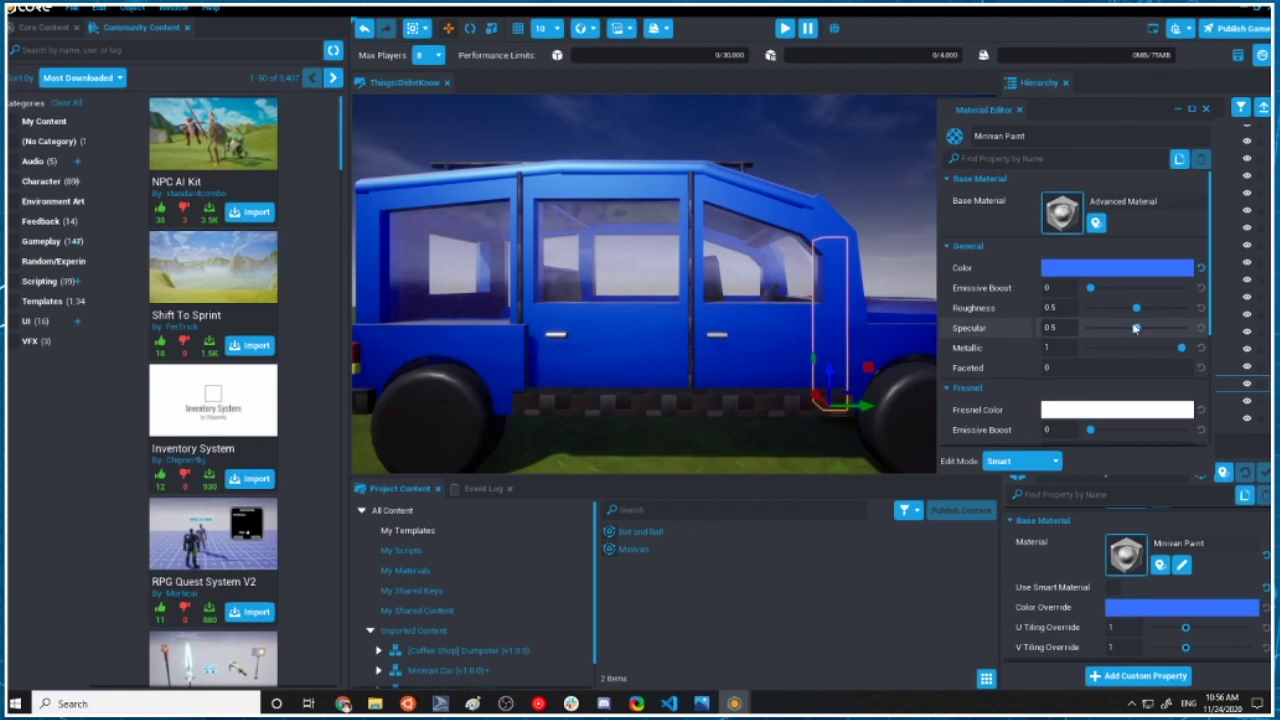
# Set Minivan Paint's Specular and Roughness to 1 and check the paint around the front side window.
pyautogui.moveTo(1157, 327); pyautogui.dragTo(1190, 328)
pyautogui.moveTo(1140, 312); pyautogui.dragTo(1185, 309)
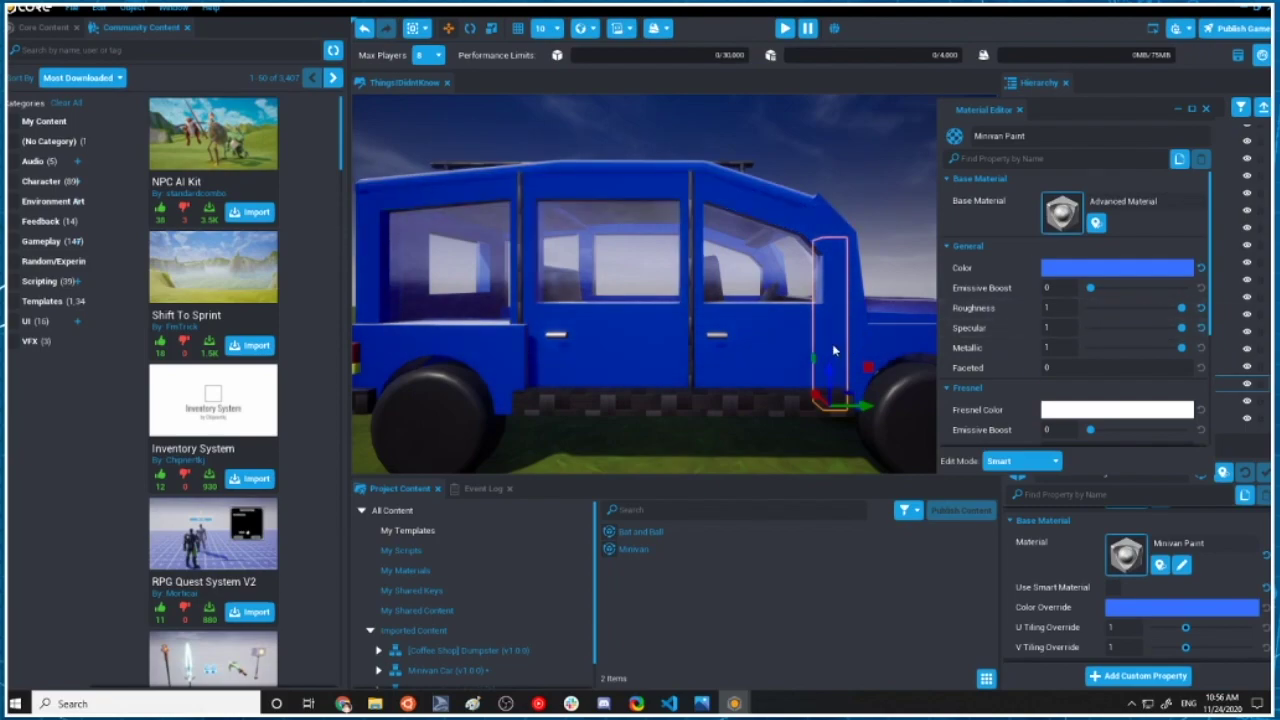
pyautogui.scroll(5, 790, 345)
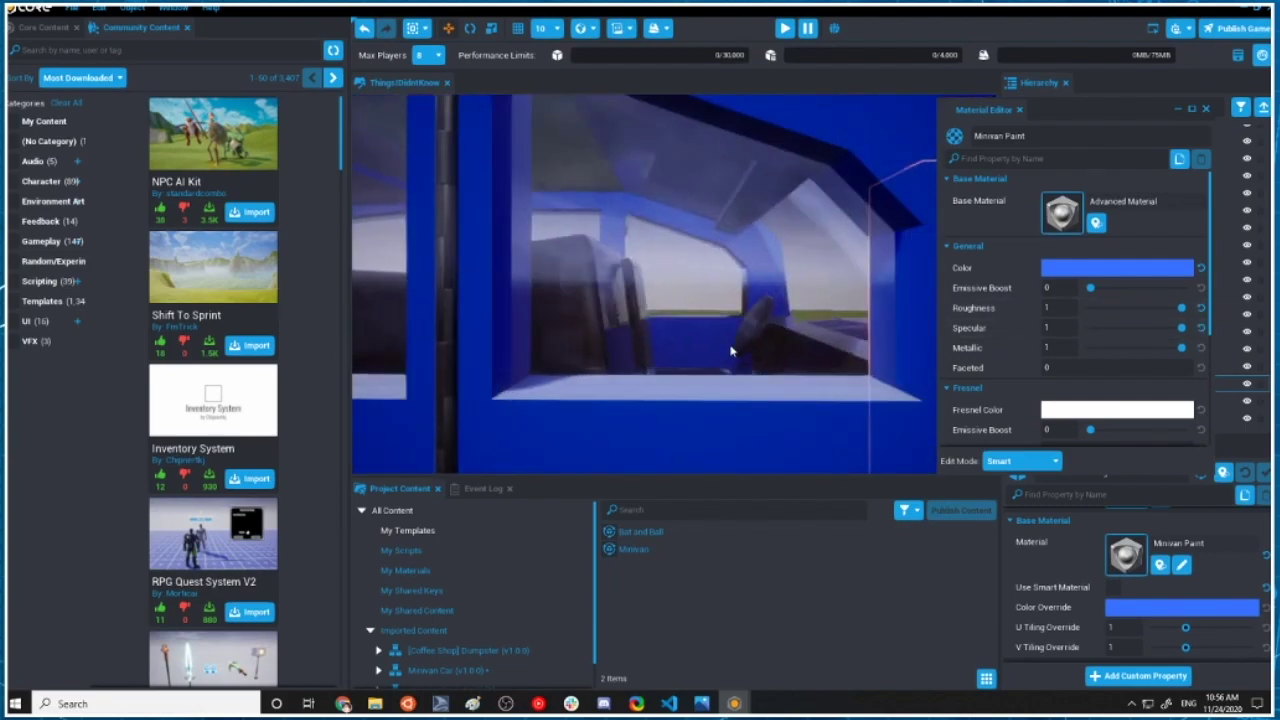
pyautogui.moveTo(731, 351); pyautogui.dragTo(799, 367, button='middle')
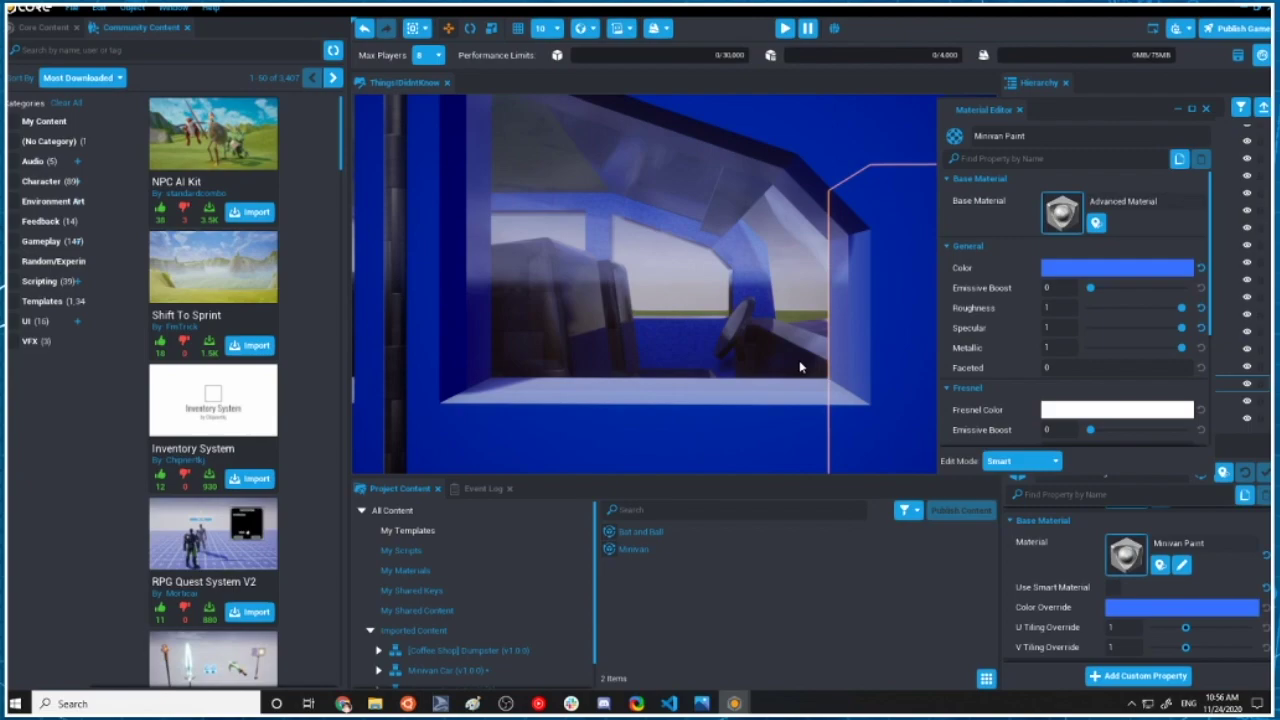
pyautogui.scroll(-3, 842, 350)
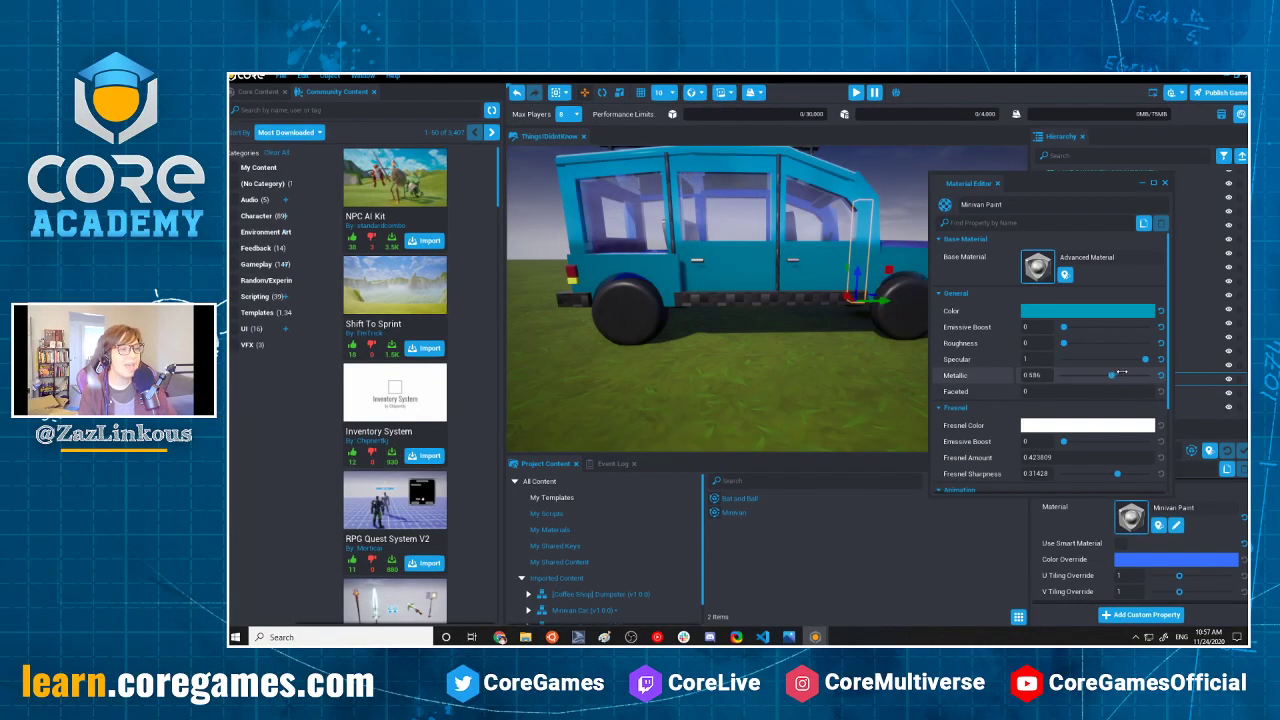
# Try Minivan Paint's Metallic at 1, lower it sharply, and raise it again to compare the body's reflections.
pyautogui.moveTo(1122, 372); pyautogui.dragTo(1150, 374)
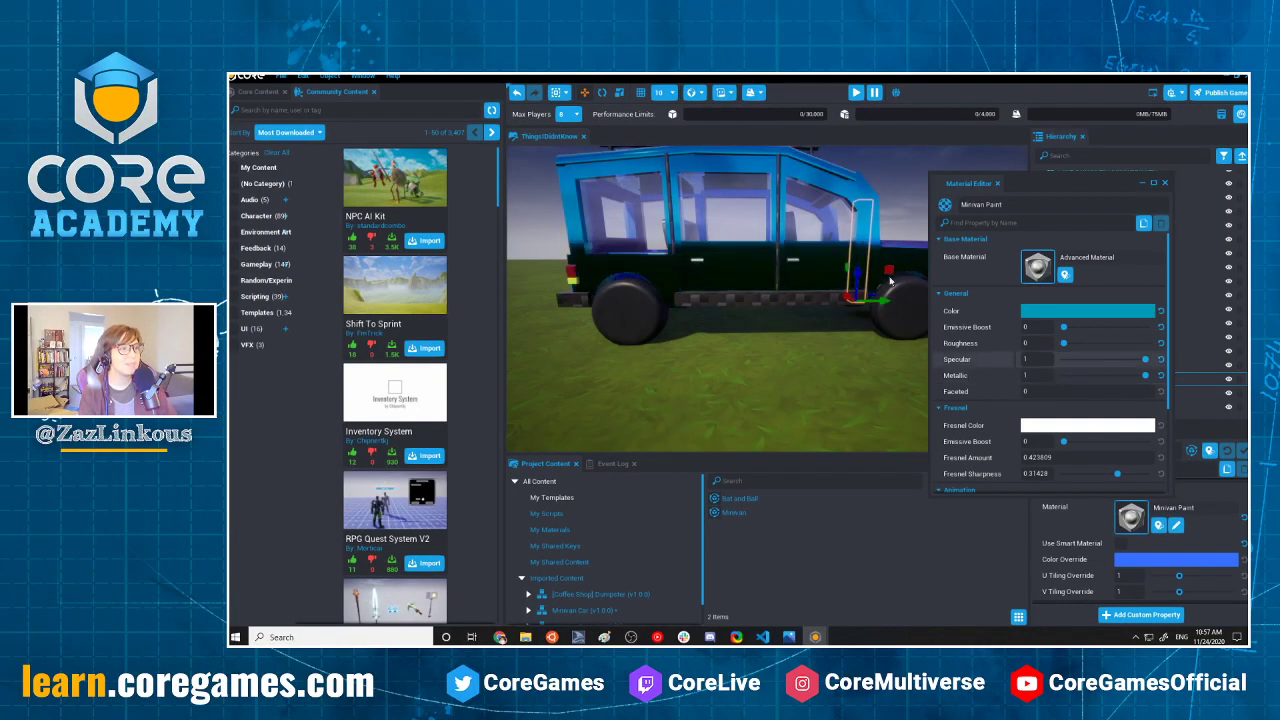
pyautogui.scroll(3, 718, 224)
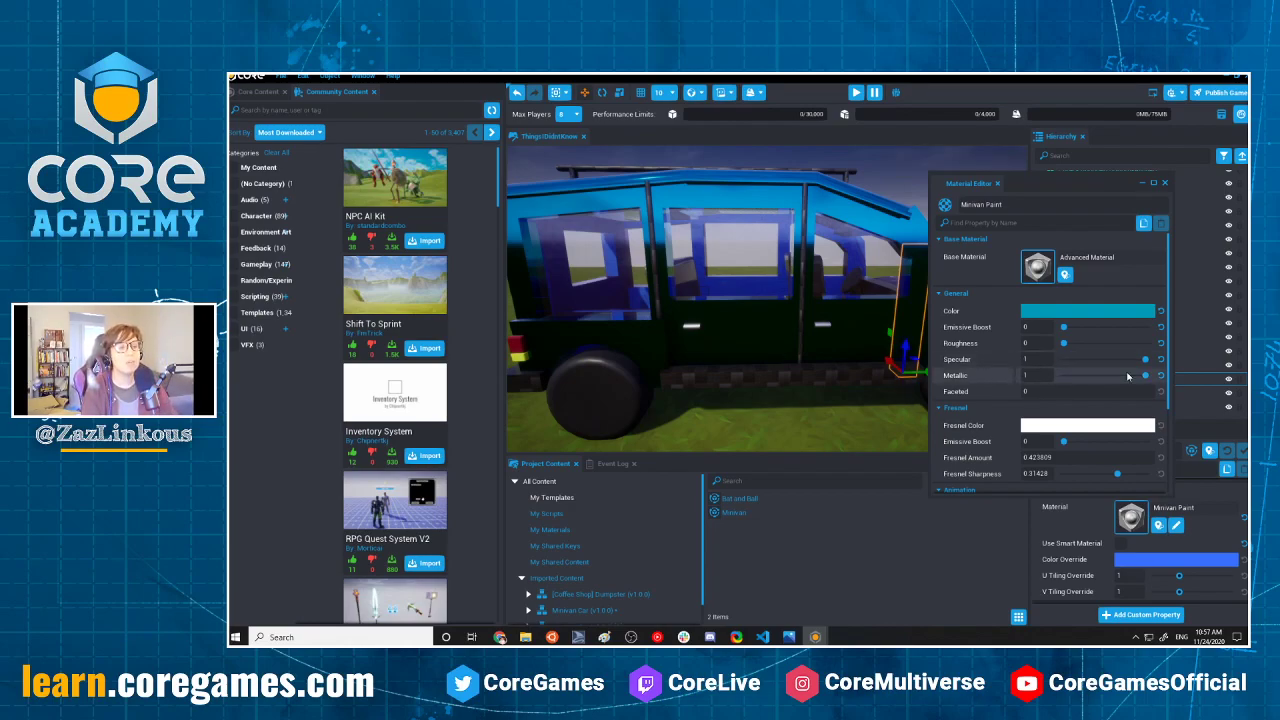
pyautogui.moveTo(1134, 376); pyautogui.dragTo(1036, 378)
pyautogui.moveTo(742, 365)
pyautogui.mouseDown(button='right')
pyautogui.moveTo(722, 365)
pyautogui.moveTo(742, 365)
pyautogui.mouseUp(button='right')
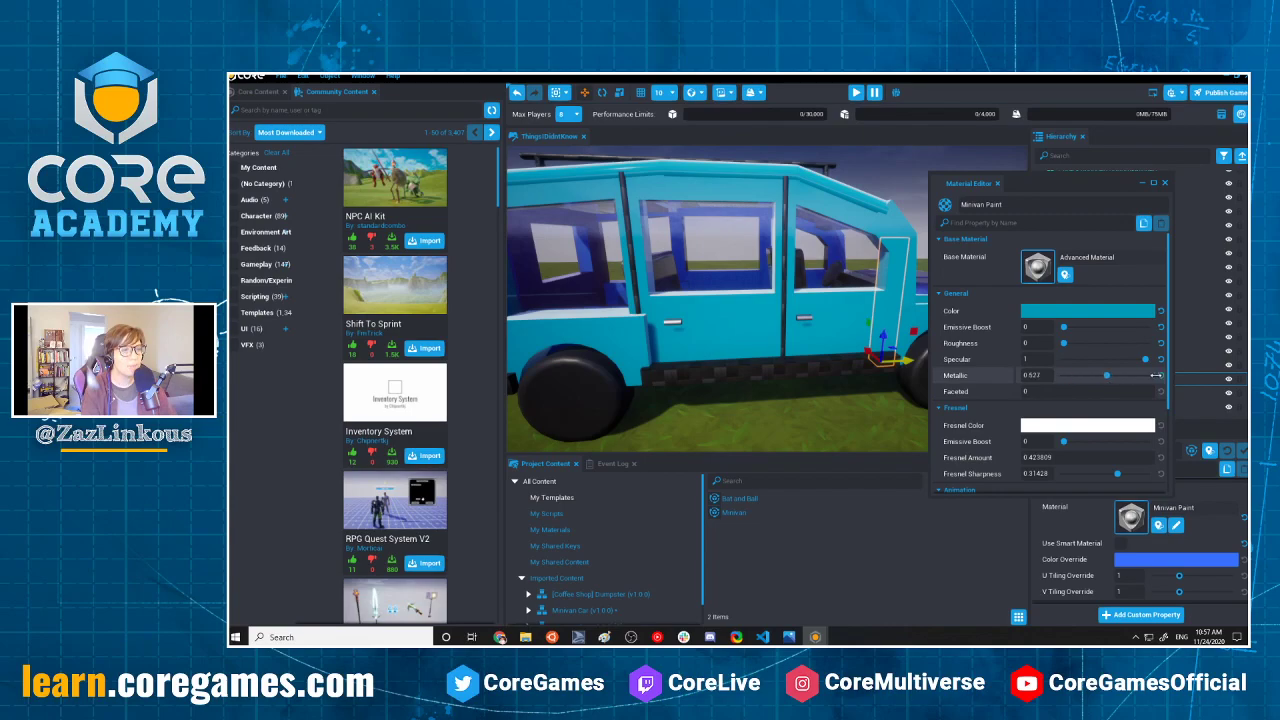
pyautogui.moveTo(1140, 376); pyautogui.dragTo(1150, 376)
pyautogui.moveTo(711, 179); pyautogui.dragTo(680, 214, button='right')
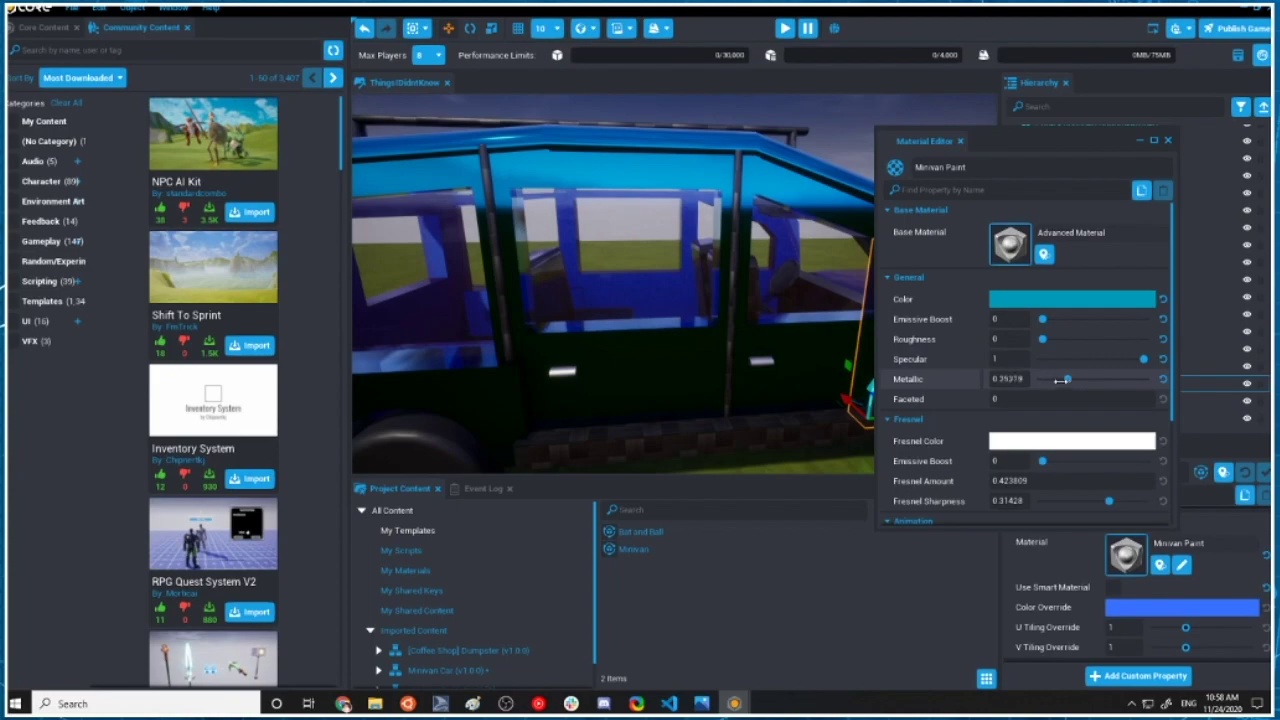
# Set Minivan Paint's Metallic to 0.36362, checking the shine on the minivan's doors.
pyautogui.moveTo(1072, 379); pyautogui.dragTo(1093, 379)
pyautogui.moveTo(822, 365); pyautogui.dragTo(755, 327, button='right')
pyautogui.press('s')
pyautogui.press('w')
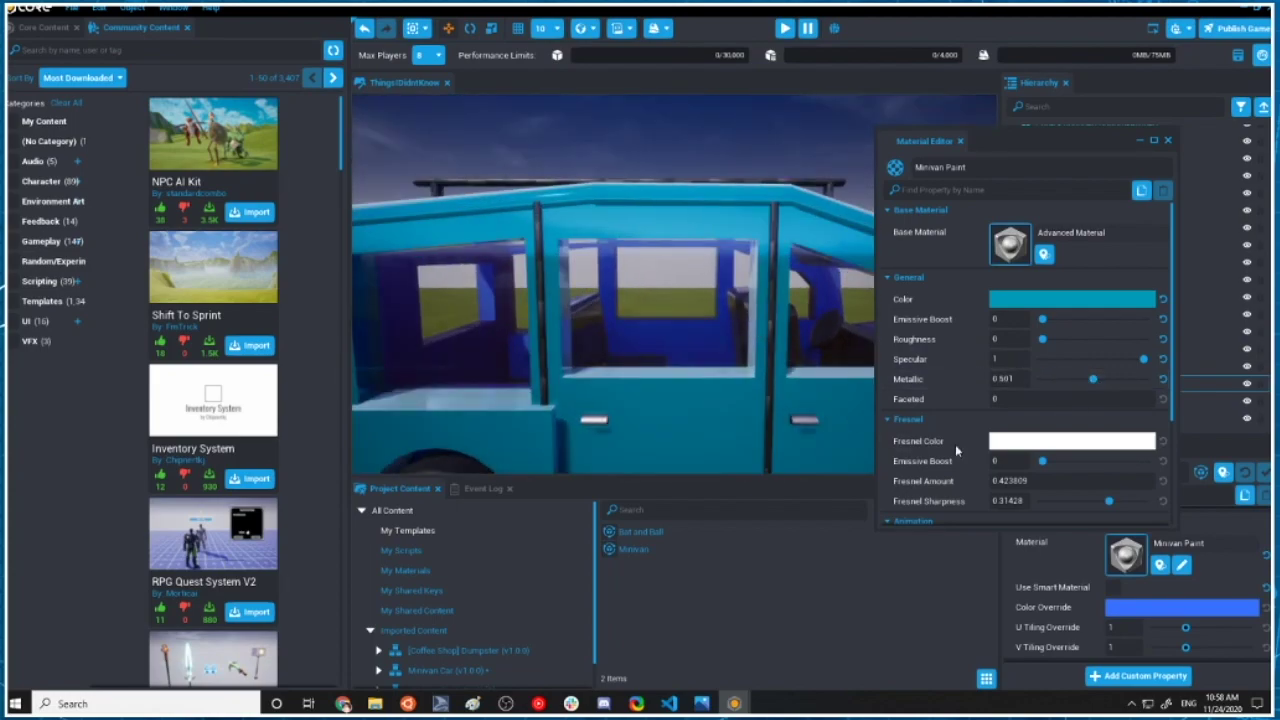
pyautogui.moveTo(1084, 383); pyautogui.dragTo(1080, 381)
pyautogui.moveTo(722, 306); pyautogui.dragTo(812, 277, button='right')
pyautogui.press('w')
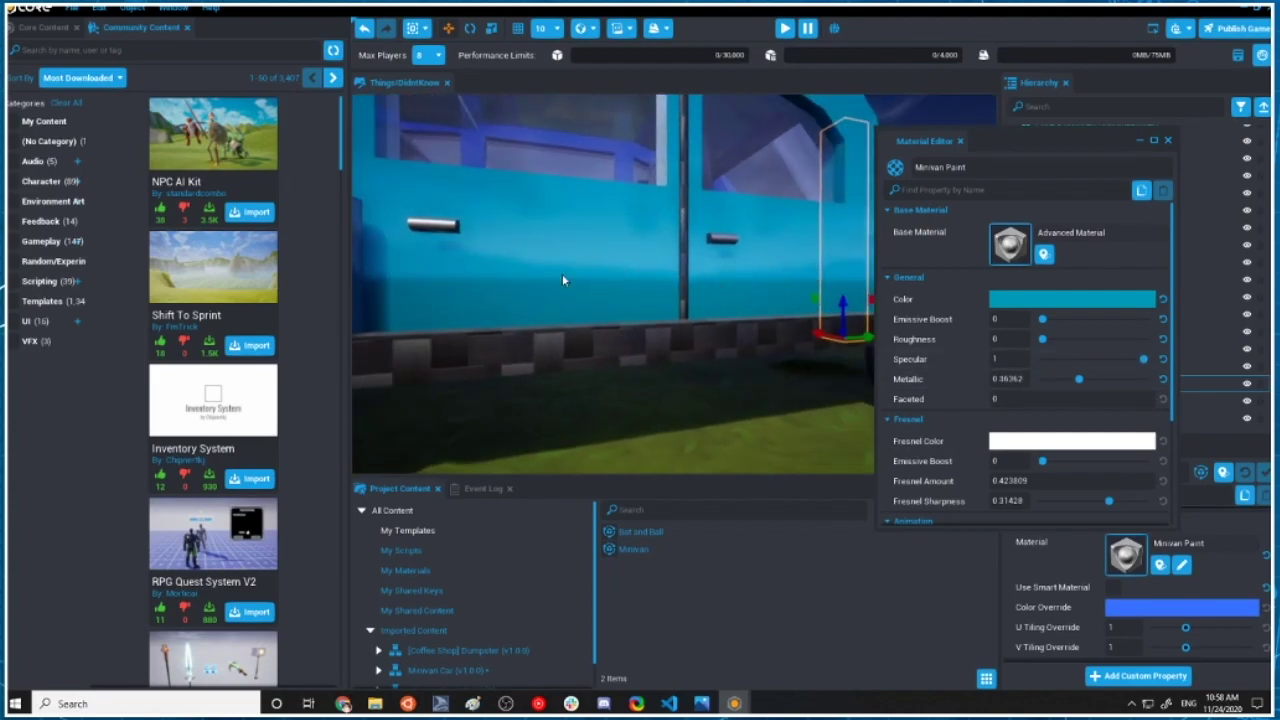
pyautogui.moveTo(658, 306); pyautogui.dragTo(696, 310, button='right')
pyautogui.moveTo(672, 194); pyautogui.dragTo(717, 326, button='right')
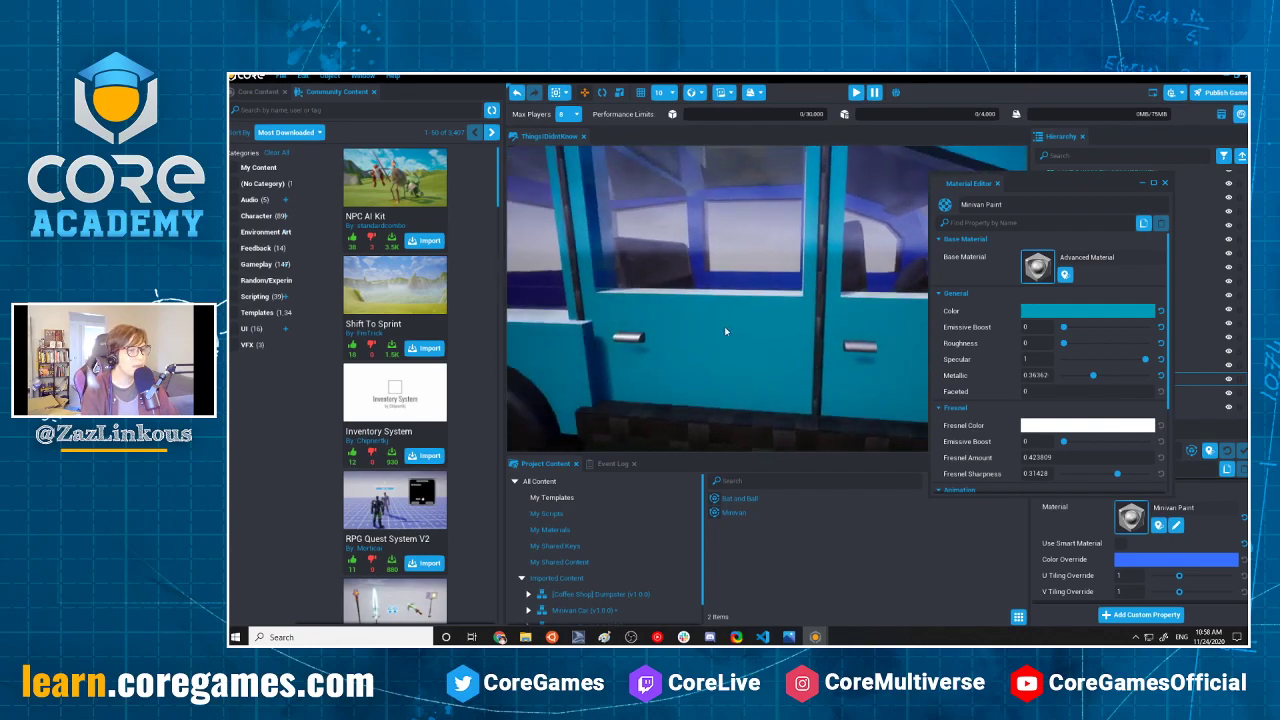
# Set Minivan Paint's Roughness to 1 and Faceted to 0.623.
pyautogui.moveTo(1068, 343); pyautogui.dragTo(1148, 343)
pyautogui.moveTo(810, 336); pyautogui.dragTo(785, 342, button='right')
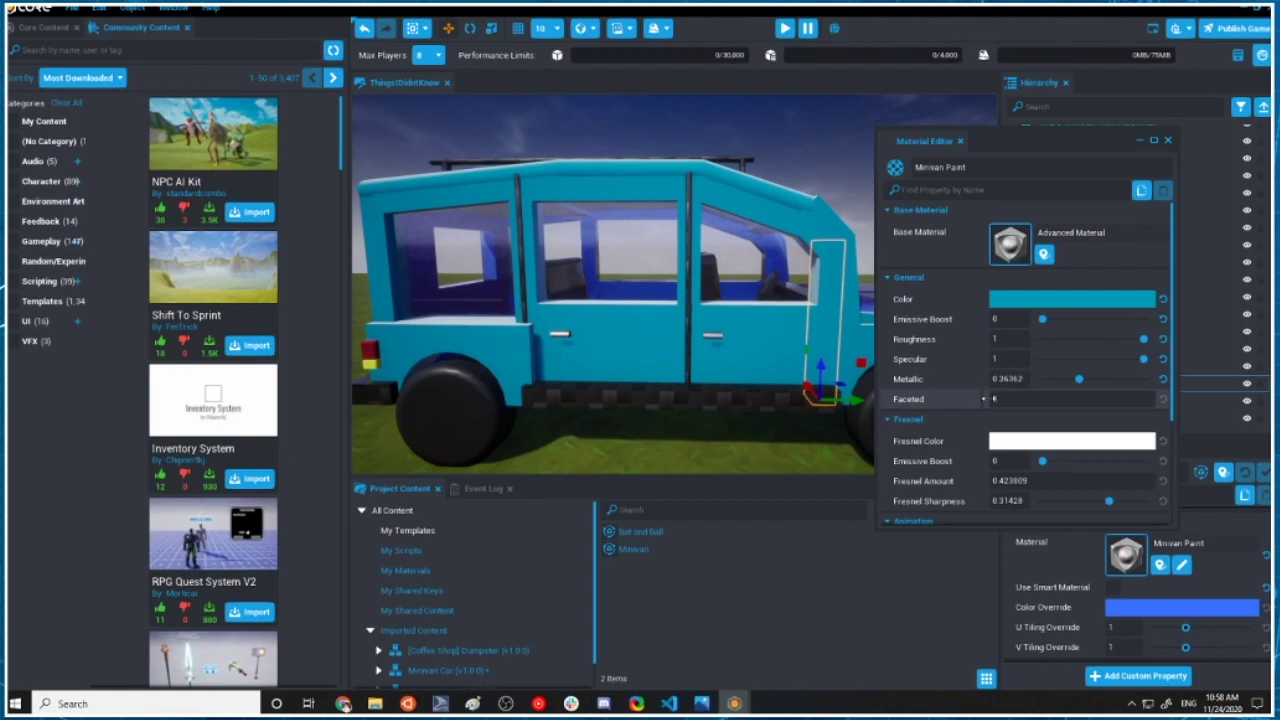
pyautogui.moveTo(990, 399); pyautogui.dragTo(1010, 399)
# Examine how the faceted paint shades the minivan's roof, front pillars and doors from several angles.
pyautogui.moveTo(724, 265); pyautogui.dragTo(616, 301, button='middle')
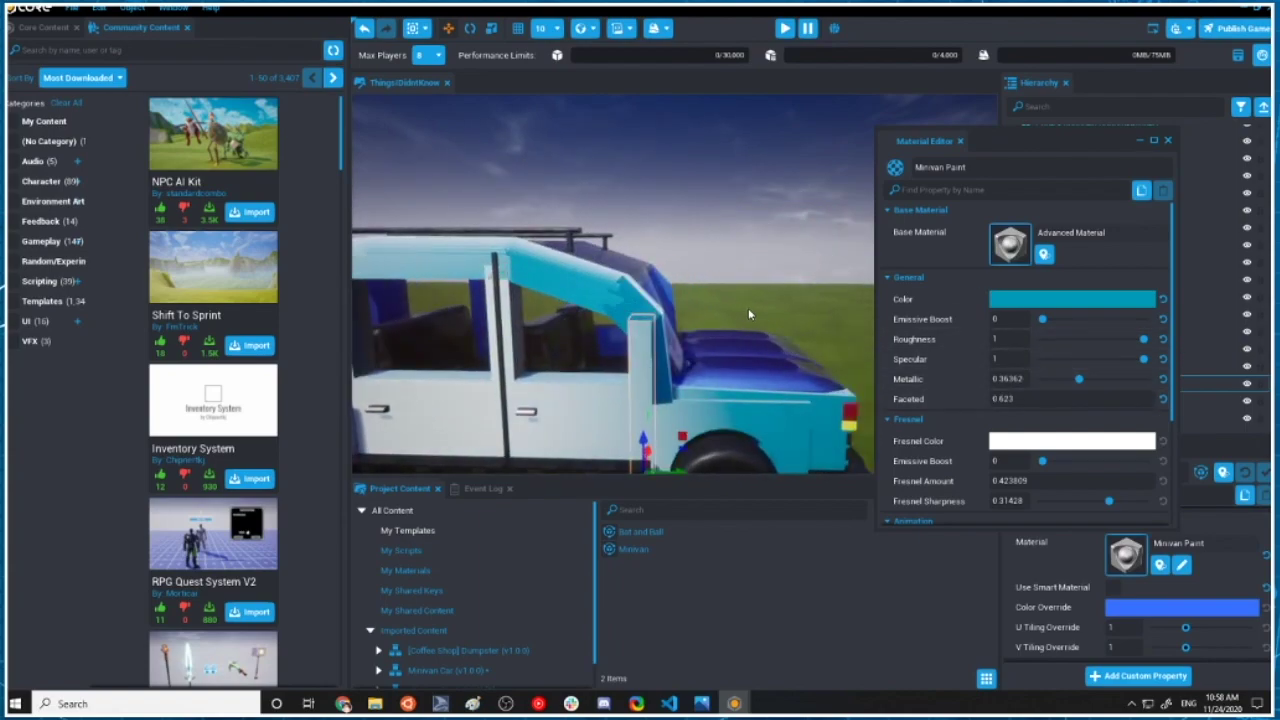
pyautogui.moveTo(748, 308); pyautogui.dragTo(699, 320, button='right')
pyautogui.scroll(2, 699, 320)
pyautogui.moveTo(699, 320); pyautogui.dragTo(562, 425, button='middle')
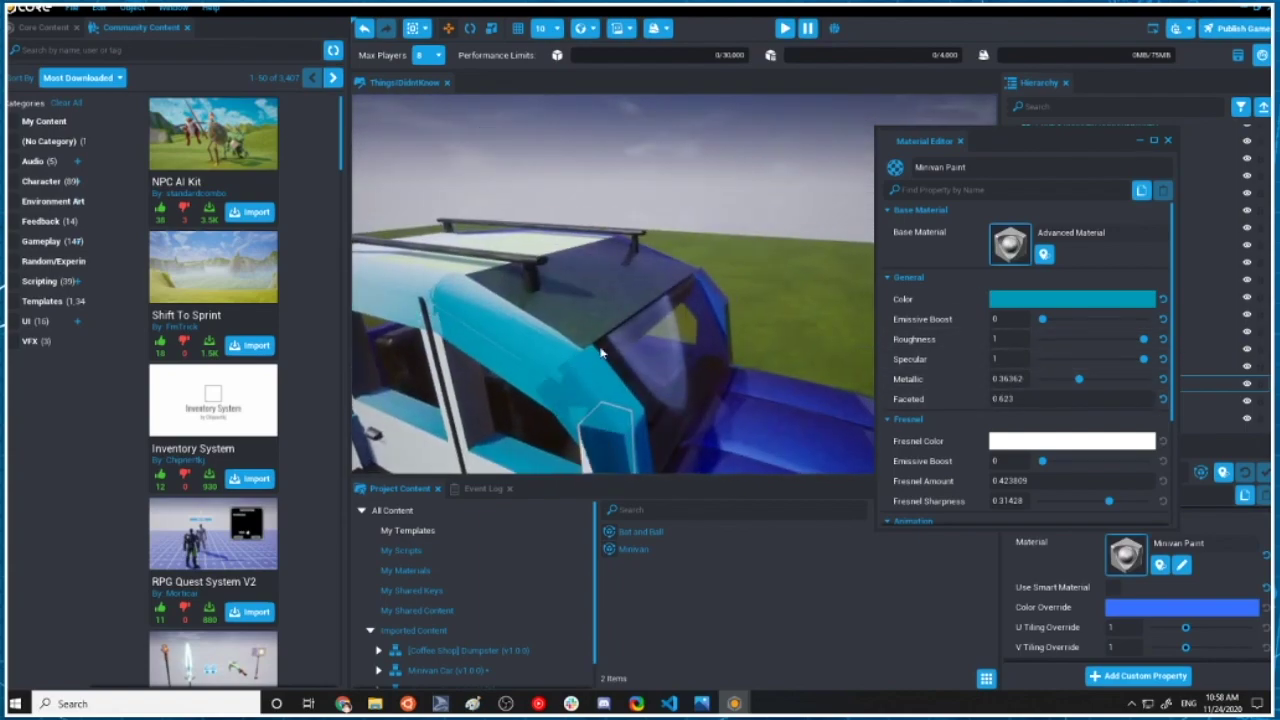
pyautogui.moveTo(612, 386); pyautogui.dragTo(596, 380, button='right')
pyautogui.moveTo(596, 362); pyautogui.dragTo(669, 355, button='middle')
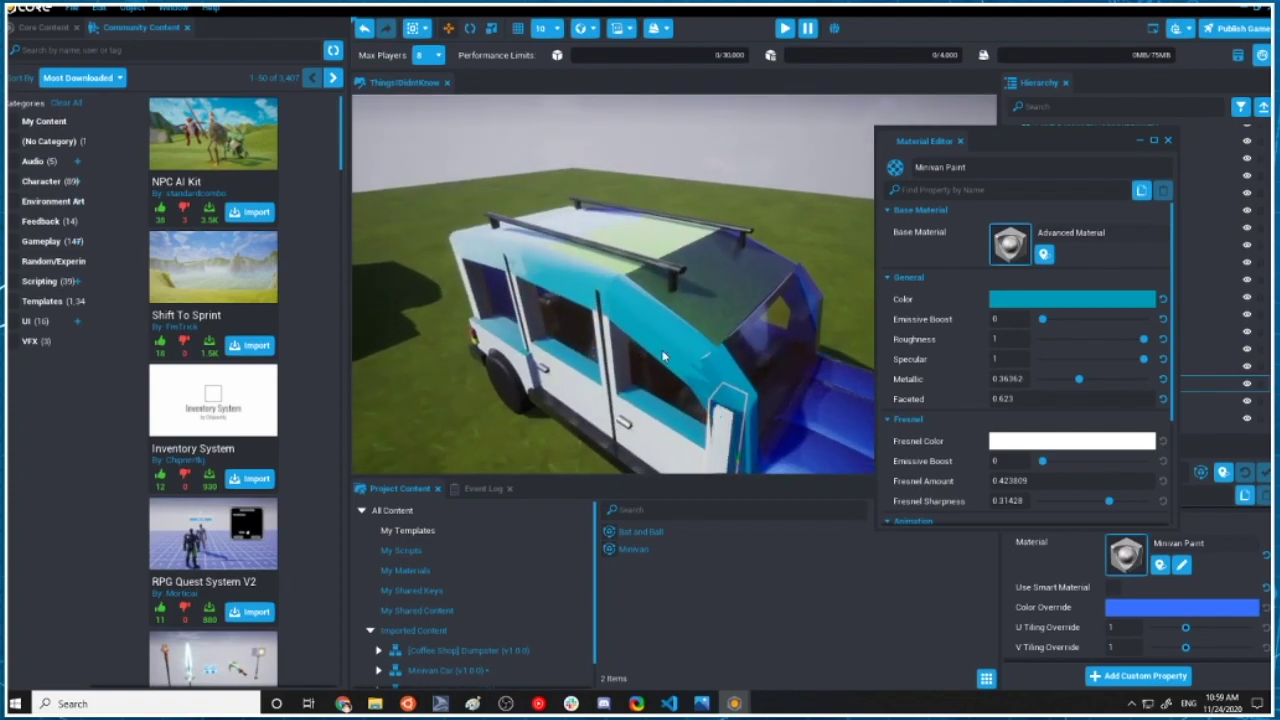
pyautogui.scroll(4, 671, 353)
pyautogui.moveTo(672, 356); pyautogui.dragTo(677, 349, button='right')
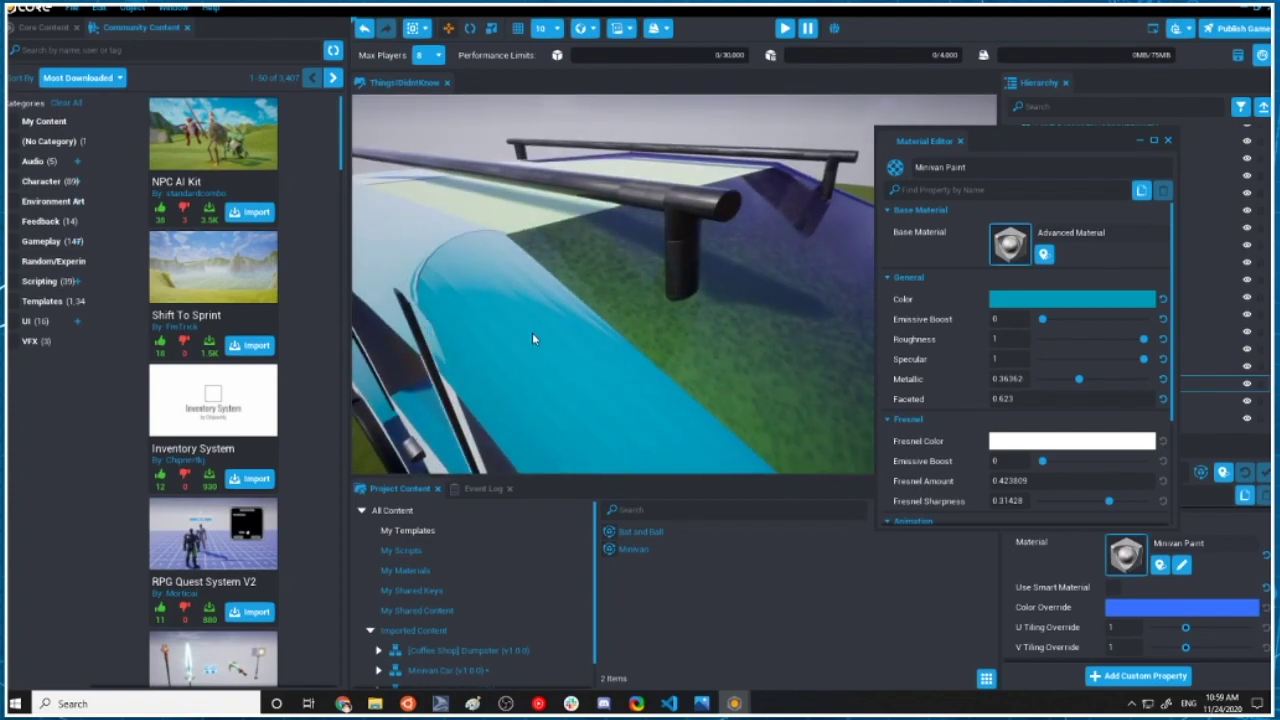
pyautogui.scroll(2, 574, 340)
pyautogui.scroll(-2, 574, 340)
pyautogui.moveTo(530, 372); pyautogui.dragTo(609, 337, button='right')
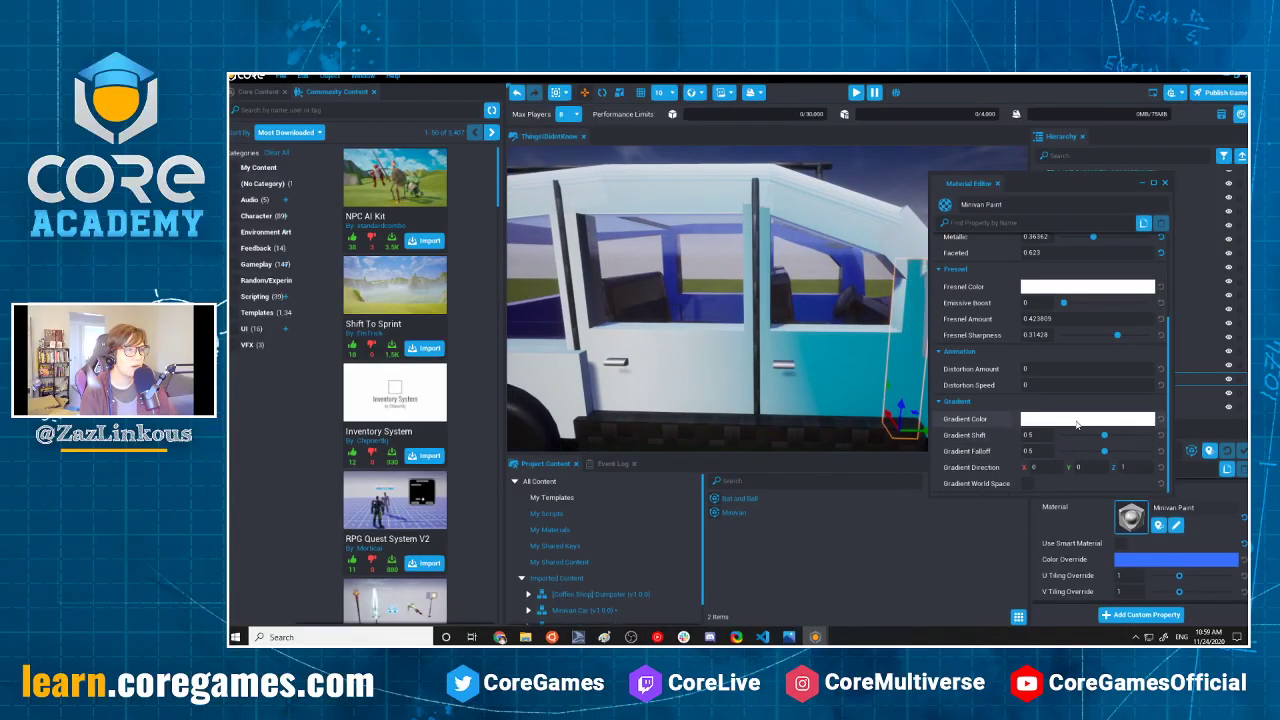
# Set Minivan Paint's Gradient Color to a vivid violet and check the gradient across the body.
pyautogui.click(1076, 420)
pyautogui.click(956, 436)
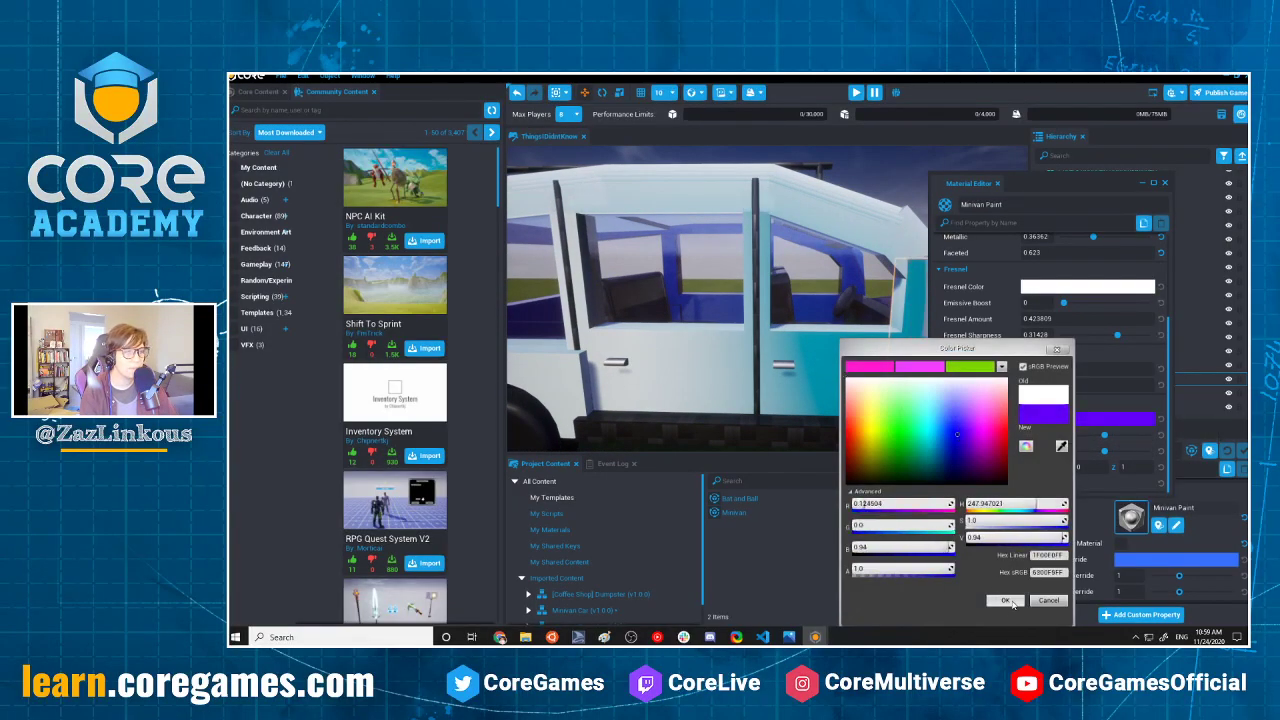
pyautogui.click(1004, 599)
pyautogui.scroll(-3, 844, 362)
pyautogui.scroll(3, 846, 369)
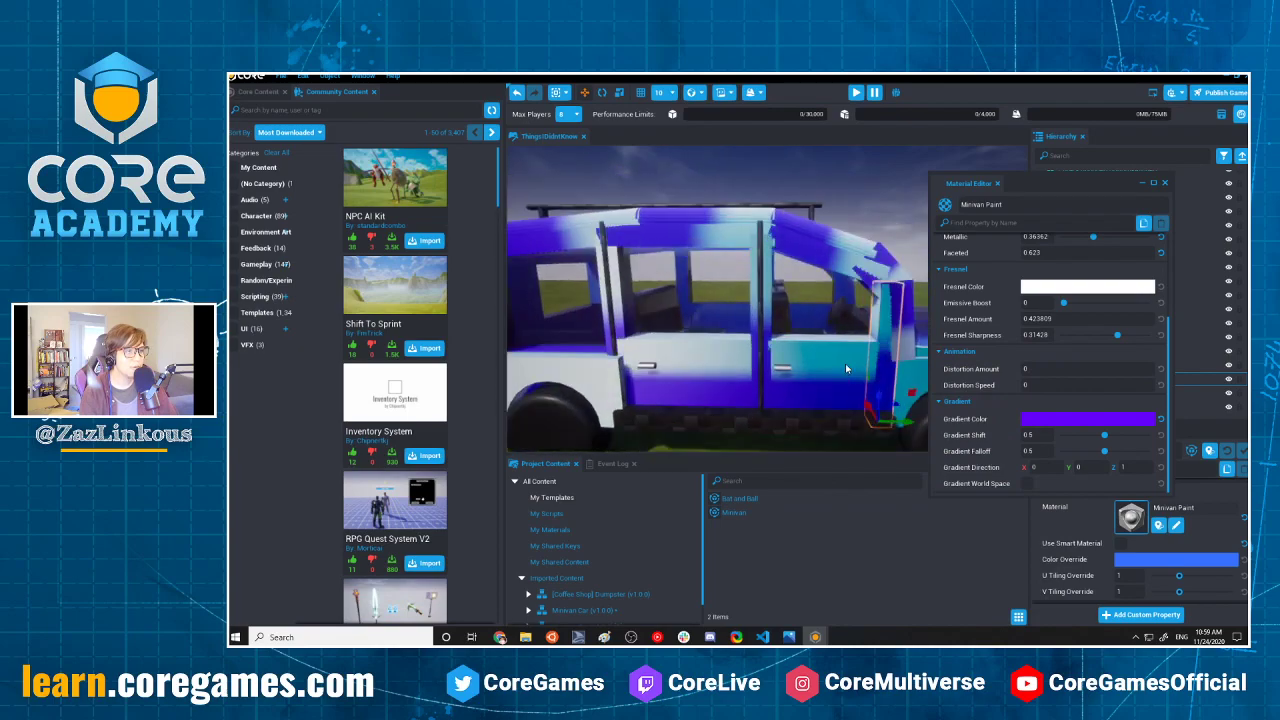
pyautogui.scroll(2, 876, 357)
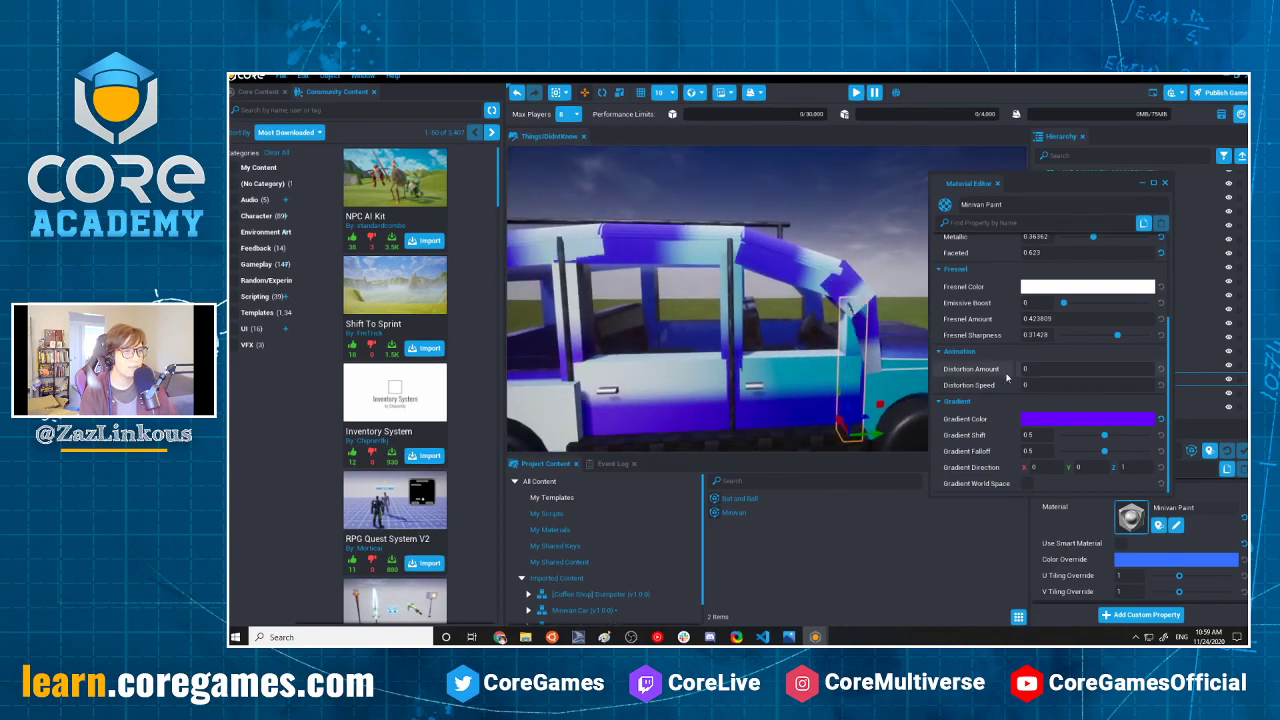
# Reset Minivan Paint's Faceted value to its default of 0.
pyautogui.scroll(1, 1030, 375)
pyautogui.scroll(2, 1030, 375)
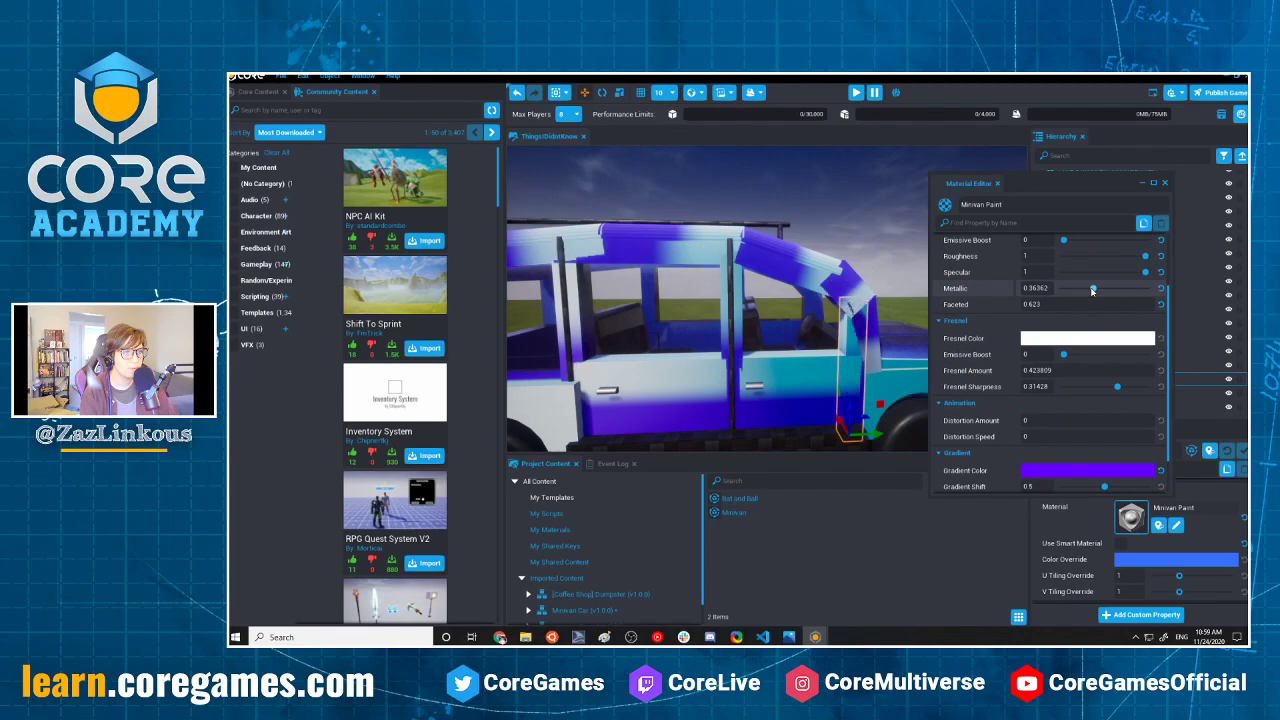
pyautogui.click(1162, 305)
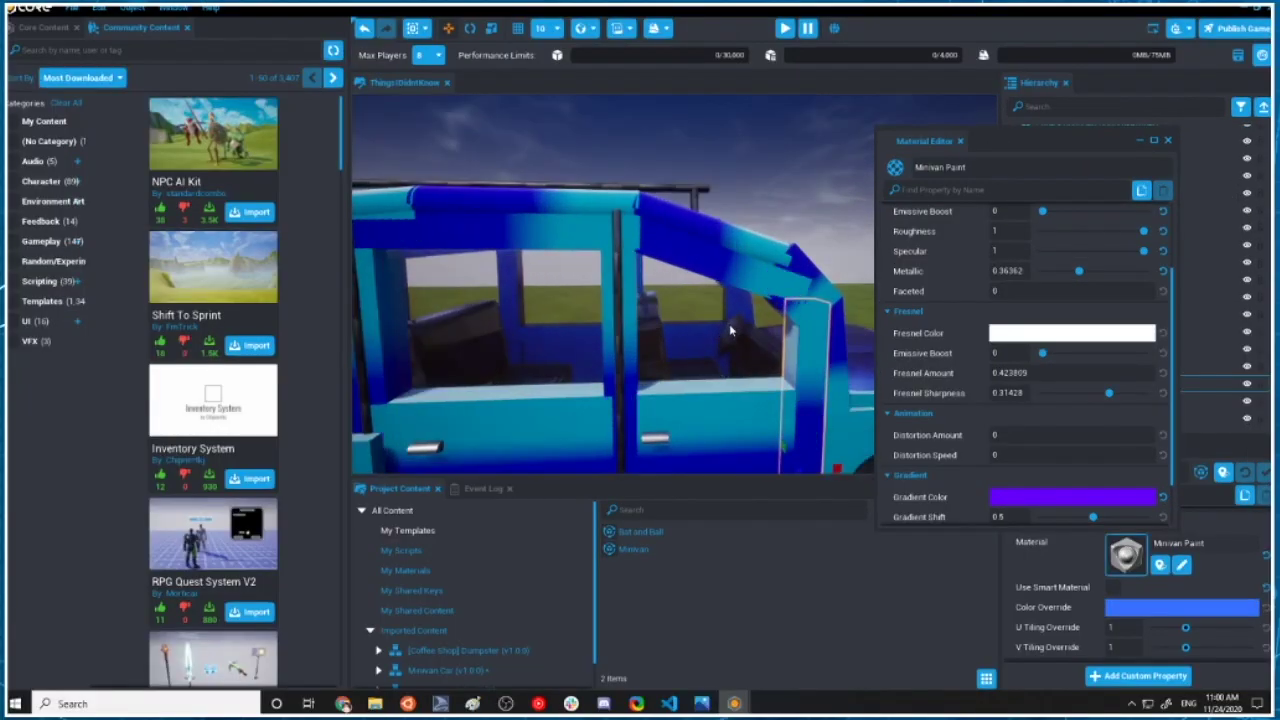
# Turn on Use Smart Material for the selected pillar.
pyautogui.scroll(-2, 809, 302)
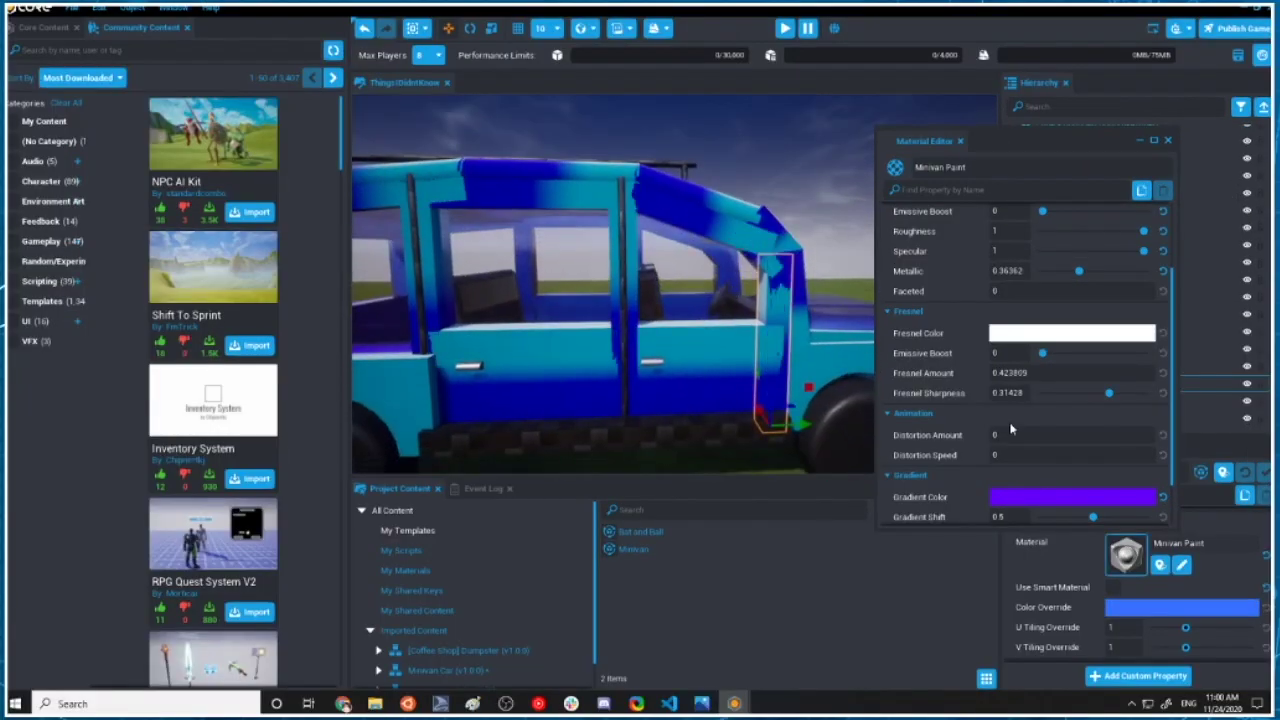
pyautogui.click(730, 268)
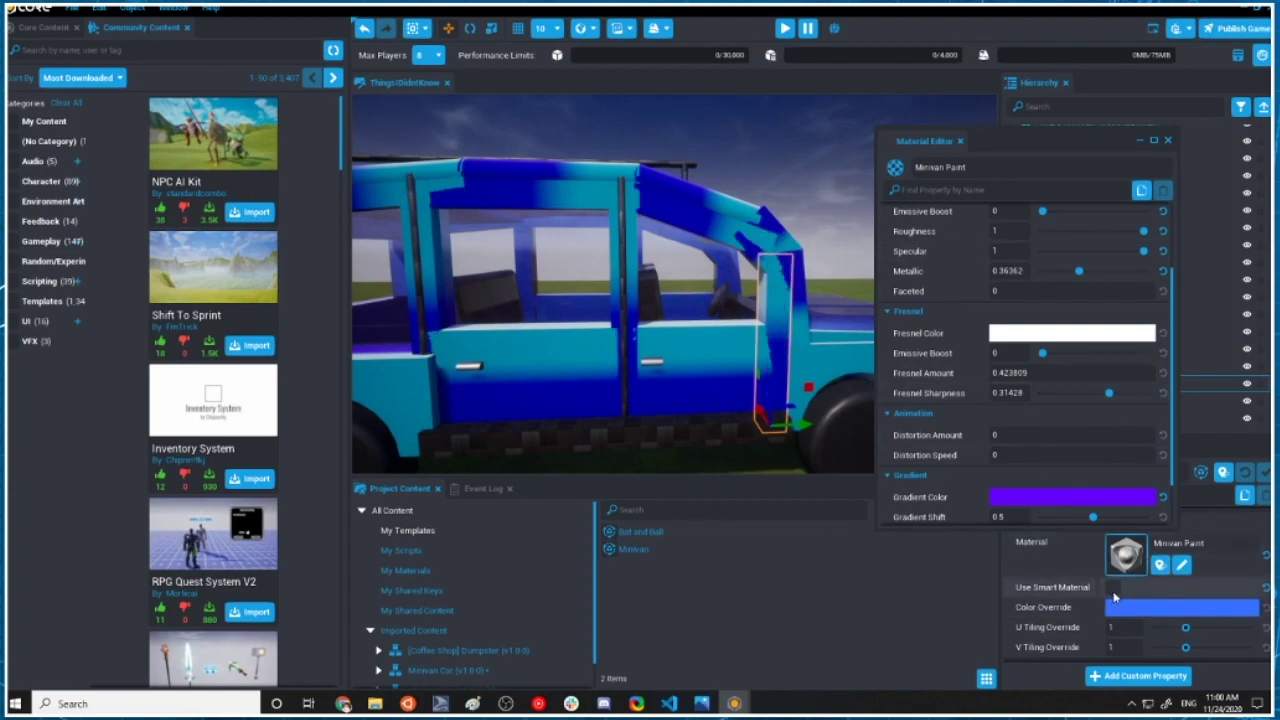
pyautogui.click(1114, 592)
# Enable Gradient World Space on Minivan Paint and reset its Gradient Color to the default white.
pyautogui.scroll(-2, 1012, 423)
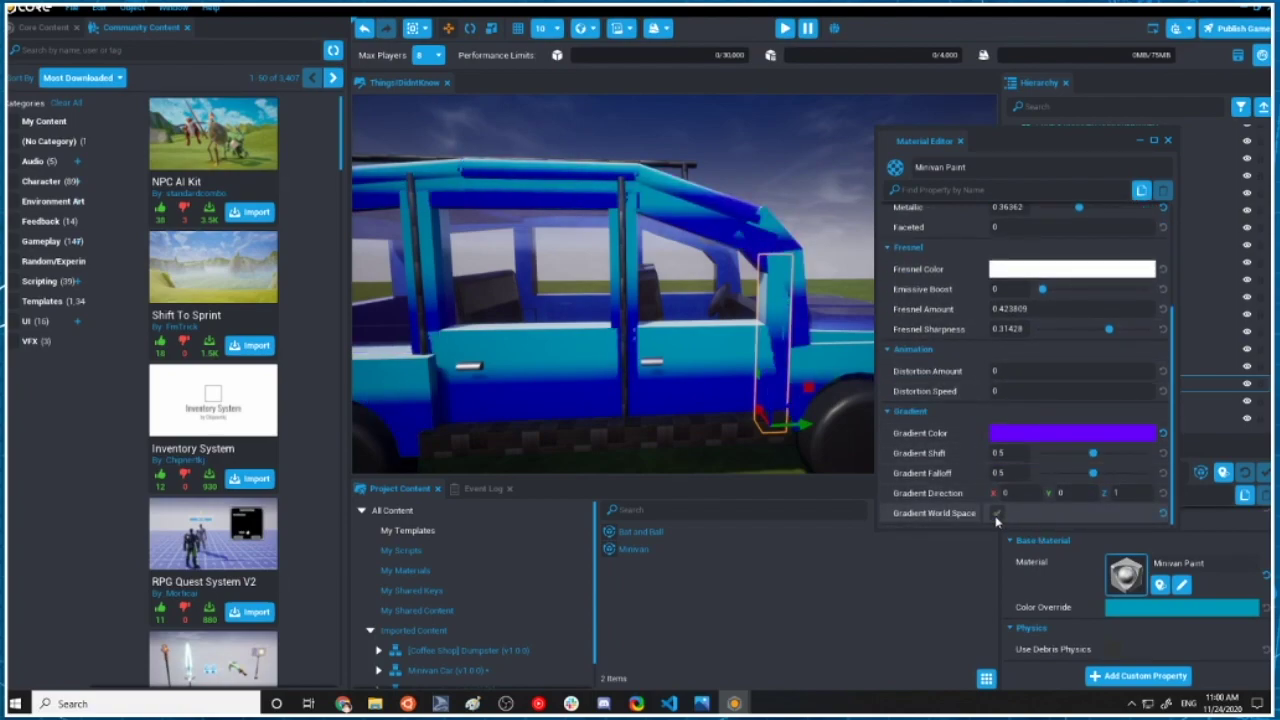
pyautogui.click(996, 513)
pyautogui.moveTo(856, 292); pyautogui.dragTo(792, 385, button='right')
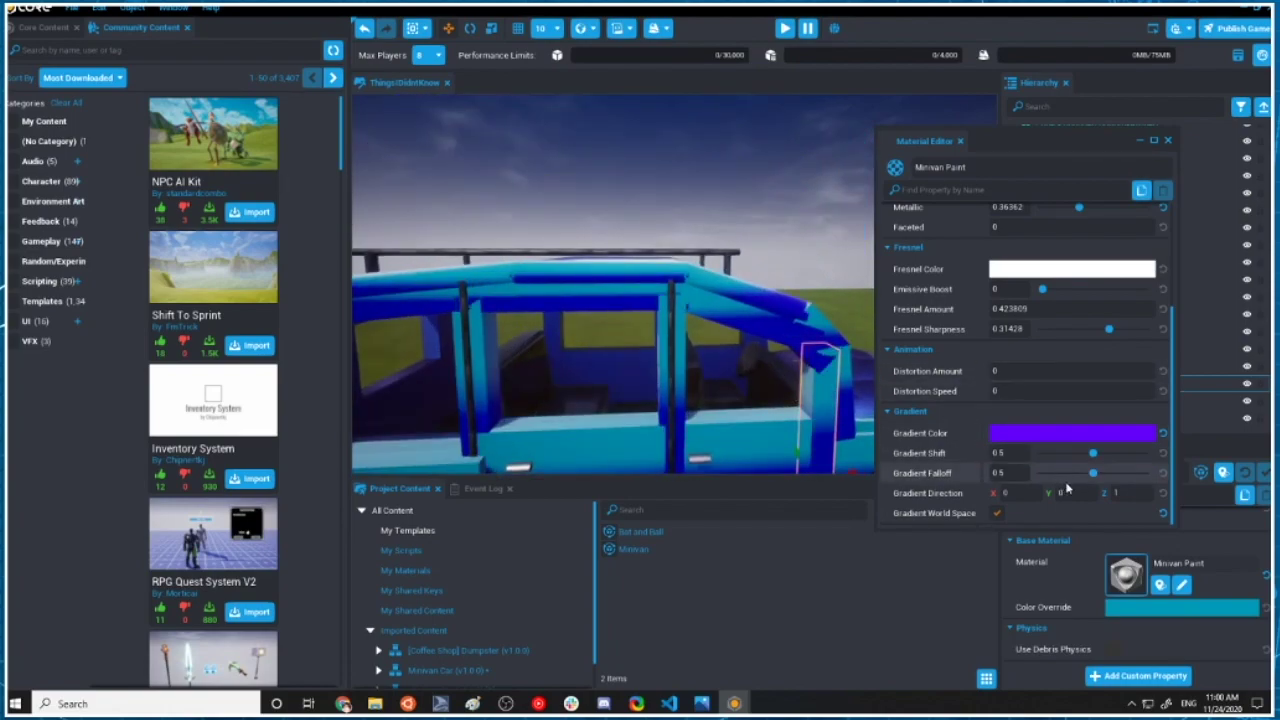
pyautogui.click(1163, 434)
pyautogui.moveTo(691, 390); pyautogui.dragTo(695, 381, button='right')
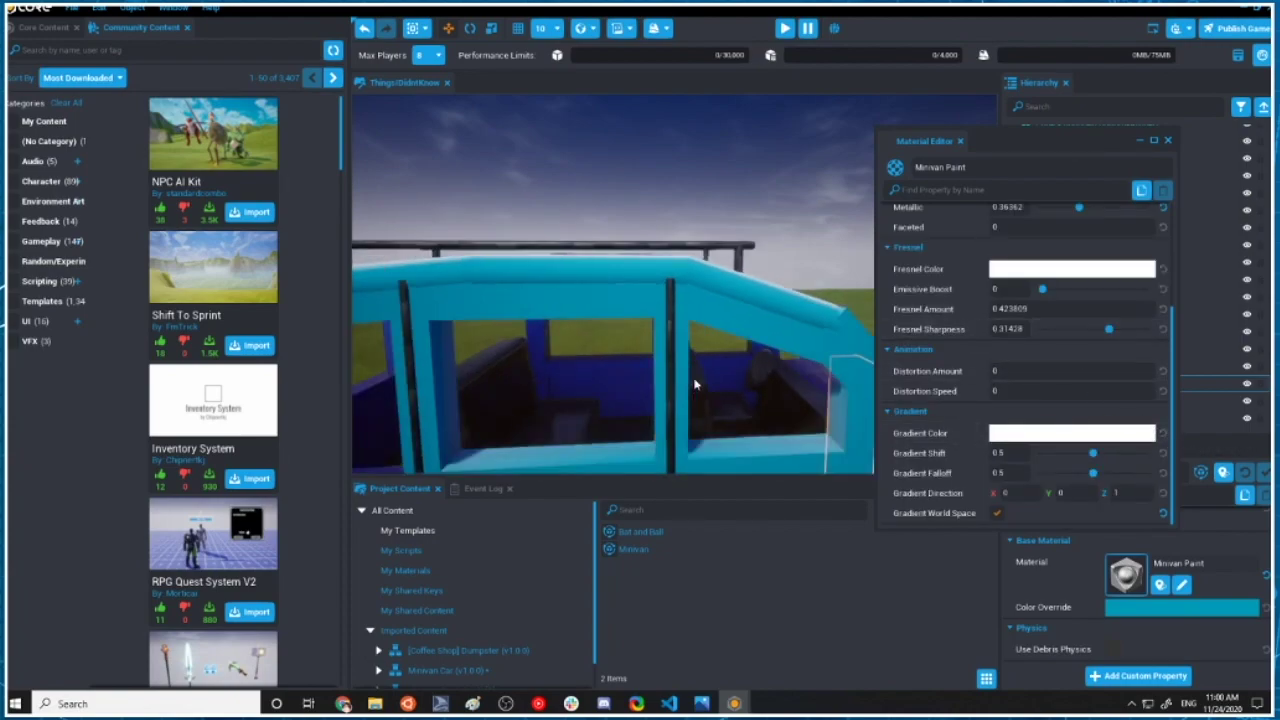
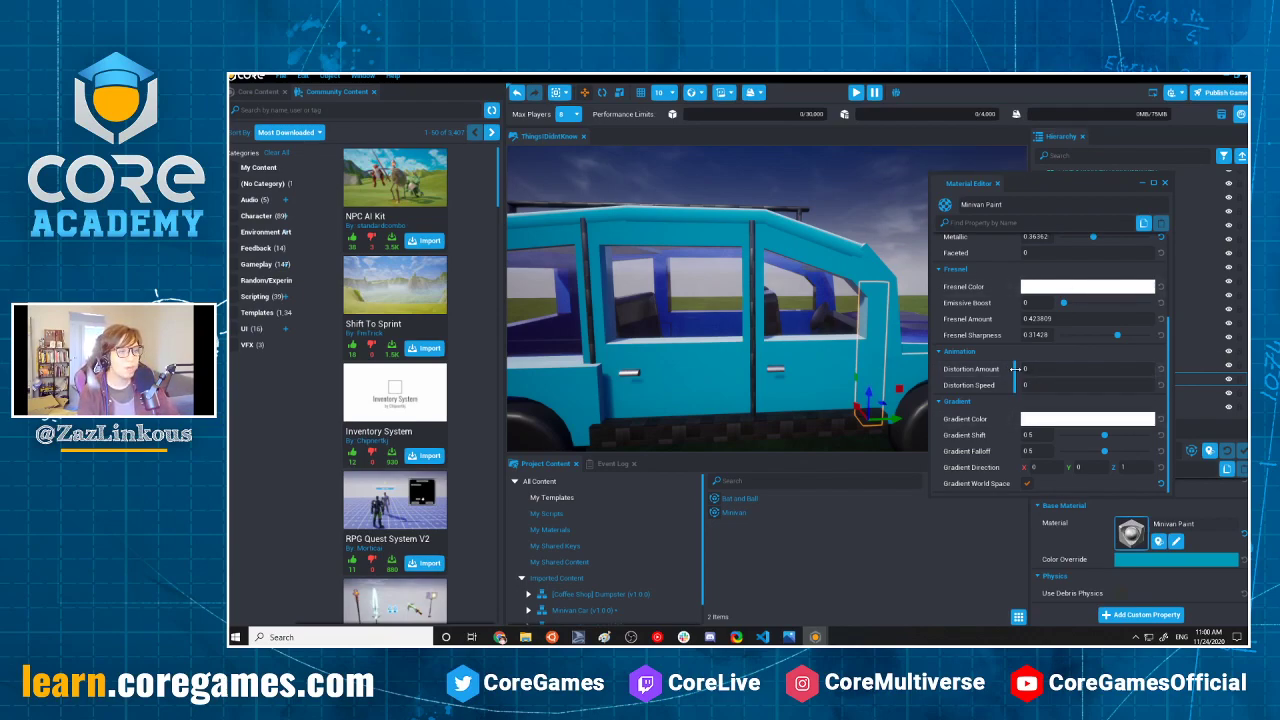
# Set Minivan Paint's Distortion Amount to 1.955 and Distortion Speed to 1.261, and inspect the effect along the roof edge.
pyautogui.moveTo(1024, 370); pyautogui.dragTo(1044, 370)
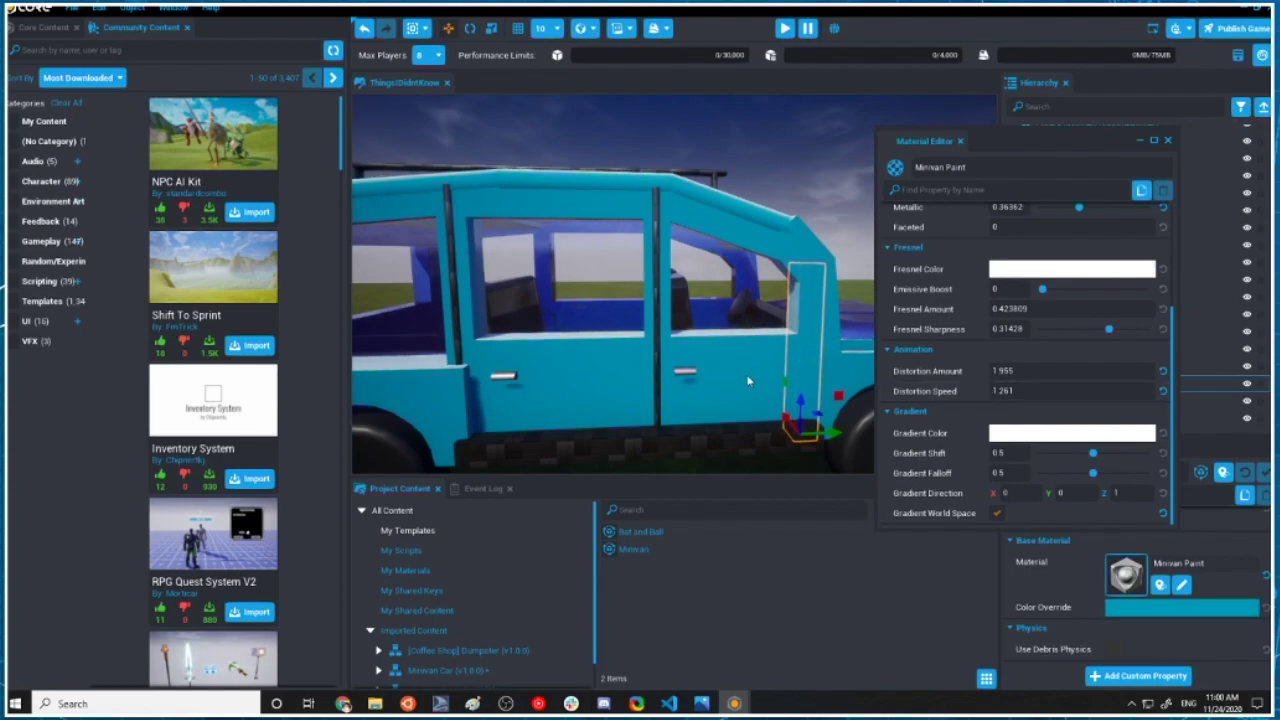
pyautogui.moveTo(748, 380); pyautogui.dragTo(771, 371, button='middle')
pyautogui.scroll(4, 597, 374)
pyautogui.moveTo(597, 374); pyautogui.dragTo(735, 394, button='middle')
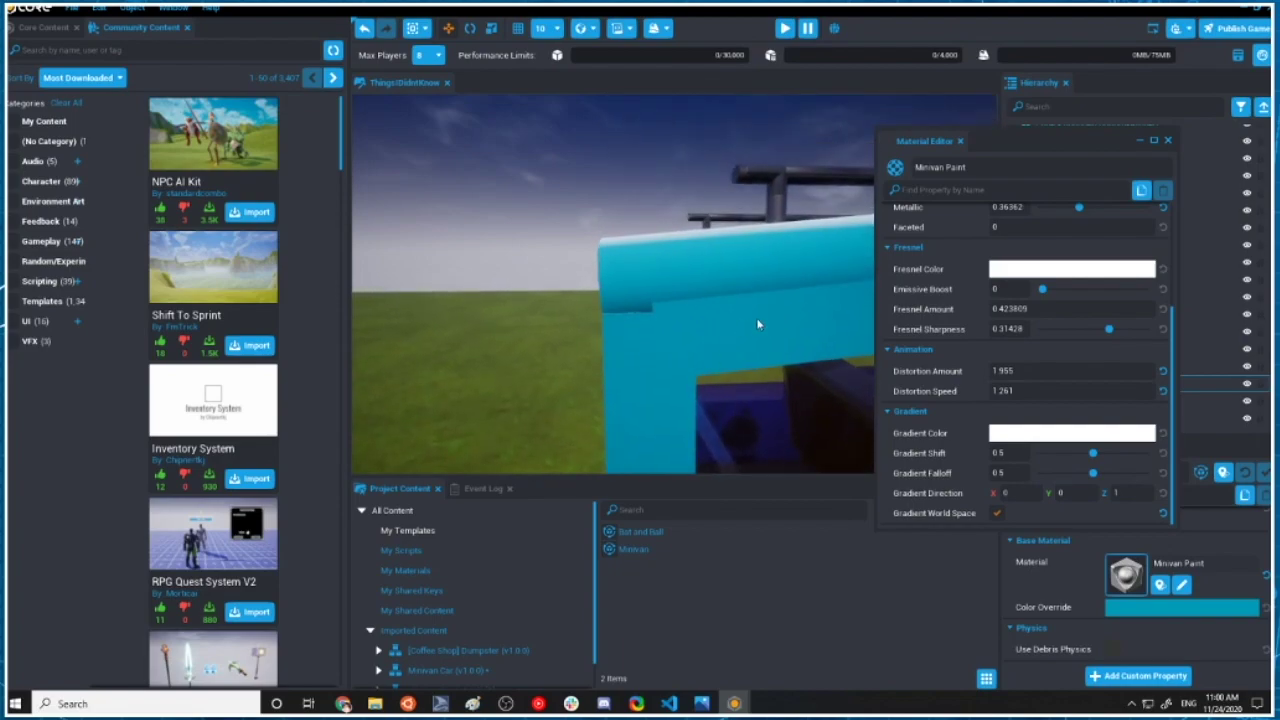
pyautogui.moveTo(752, 325); pyautogui.dragTo(934, 303, button='right')
pyautogui.moveTo(790, 308); pyautogui.dragTo(886, 321, button='right')
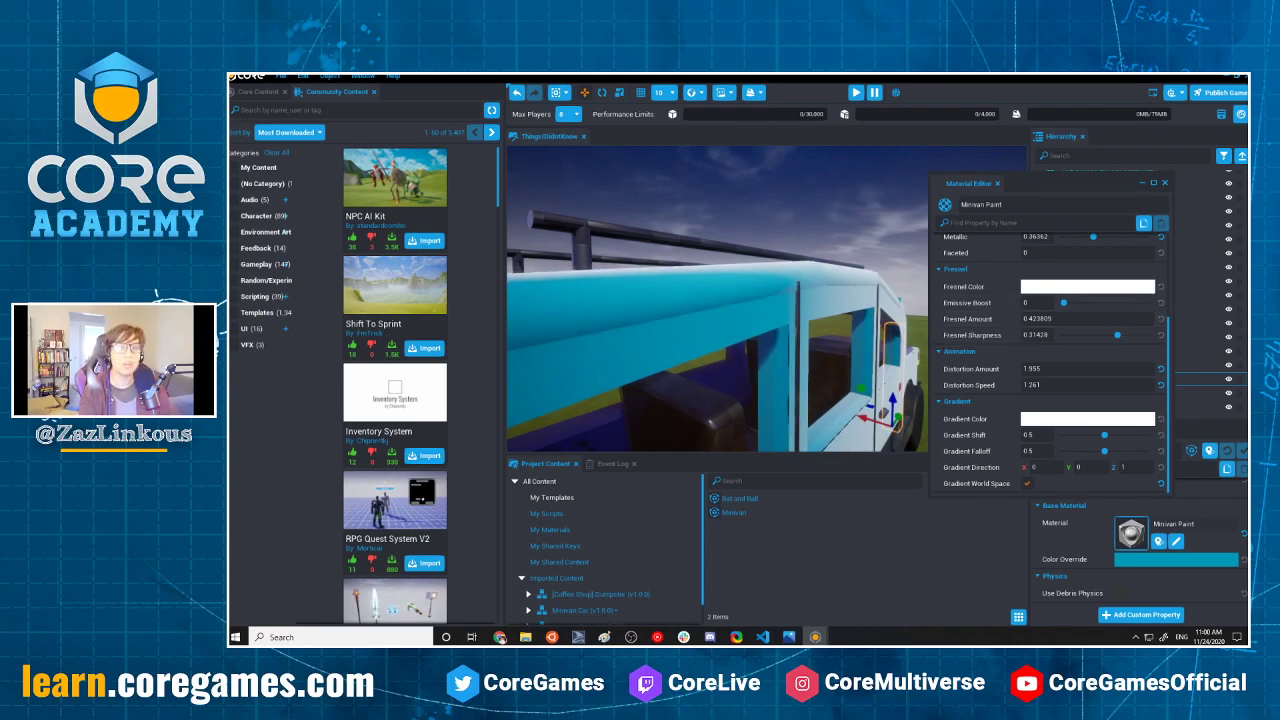
pyautogui.scroll(5, 771, 322)
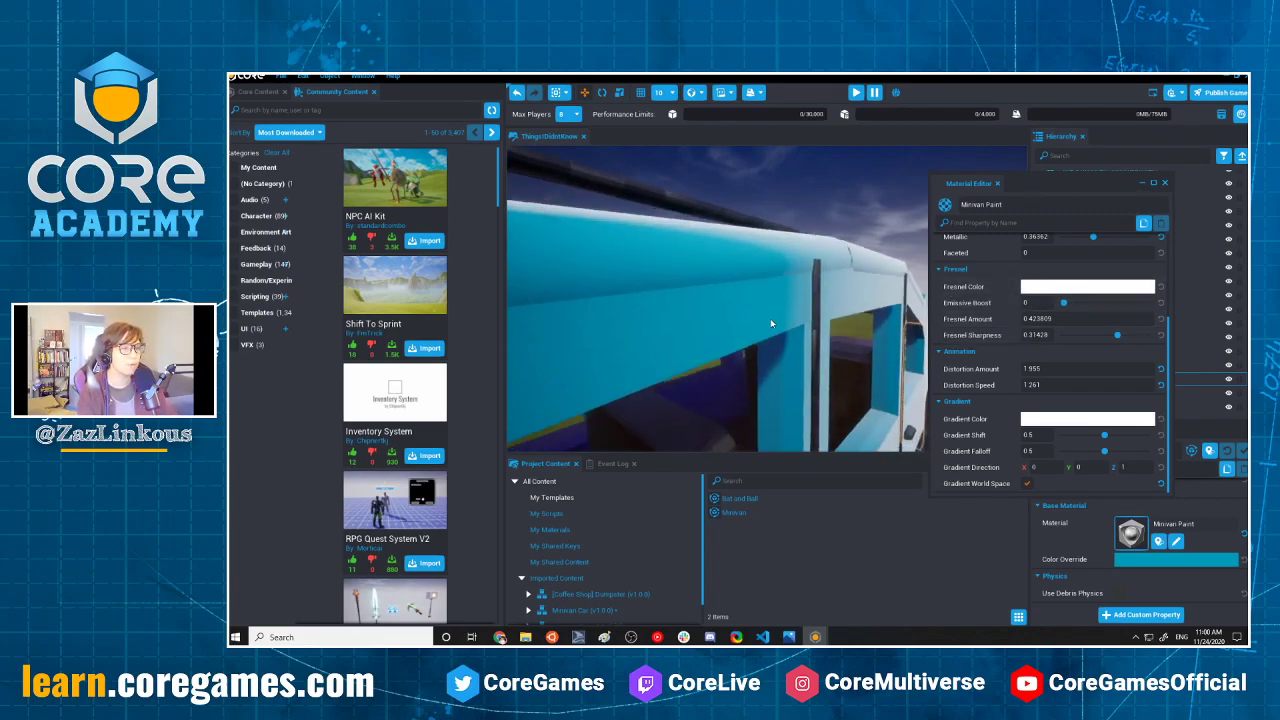
pyautogui.scroll(-3, 771, 322)
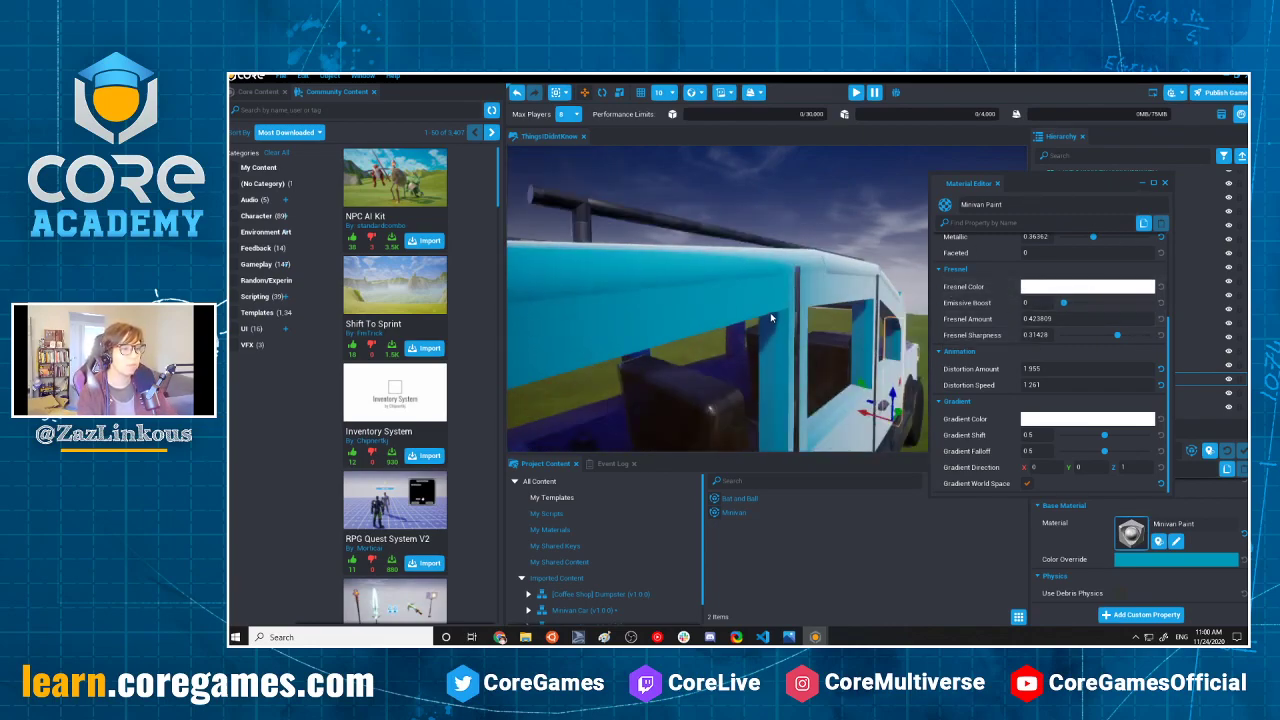
# Set Minivan Paint's Distortion Amount to 7.972 and inspect the effect around the minivan's side and rear.
pyautogui.click(1021, 385)
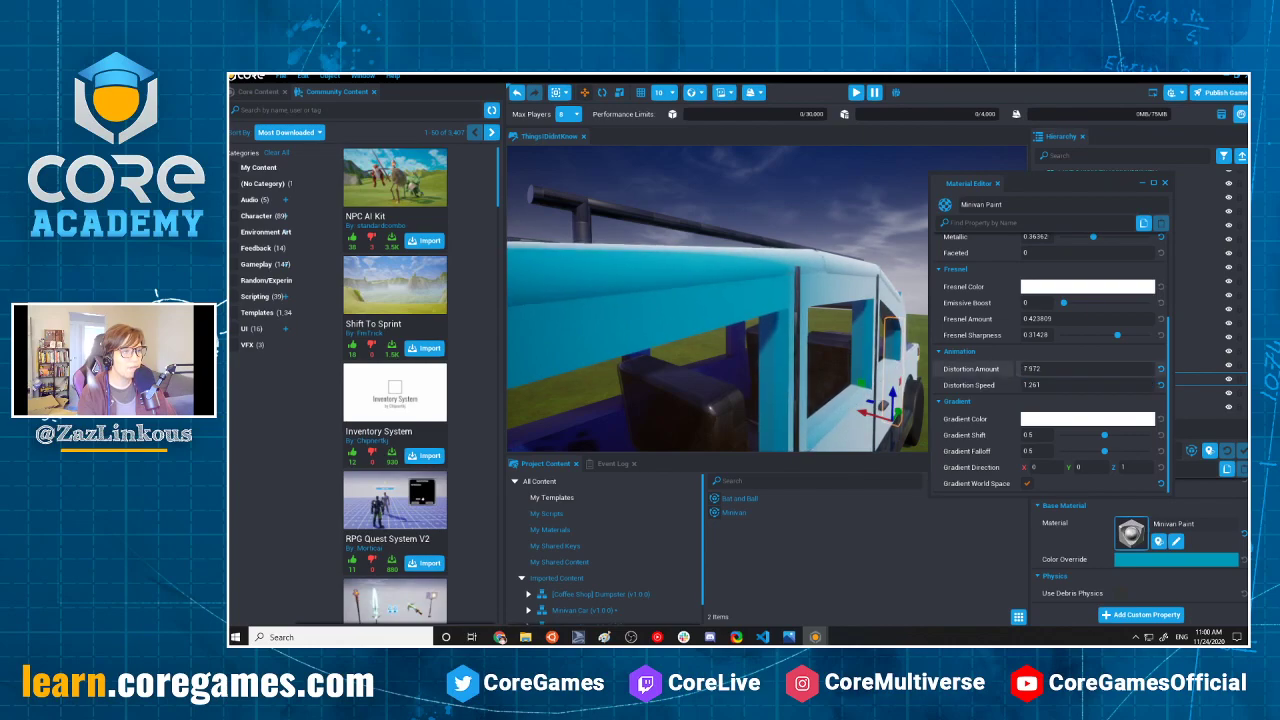
pyautogui.moveTo(826, 331); pyautogui.dragTo(823, 337, button='right')
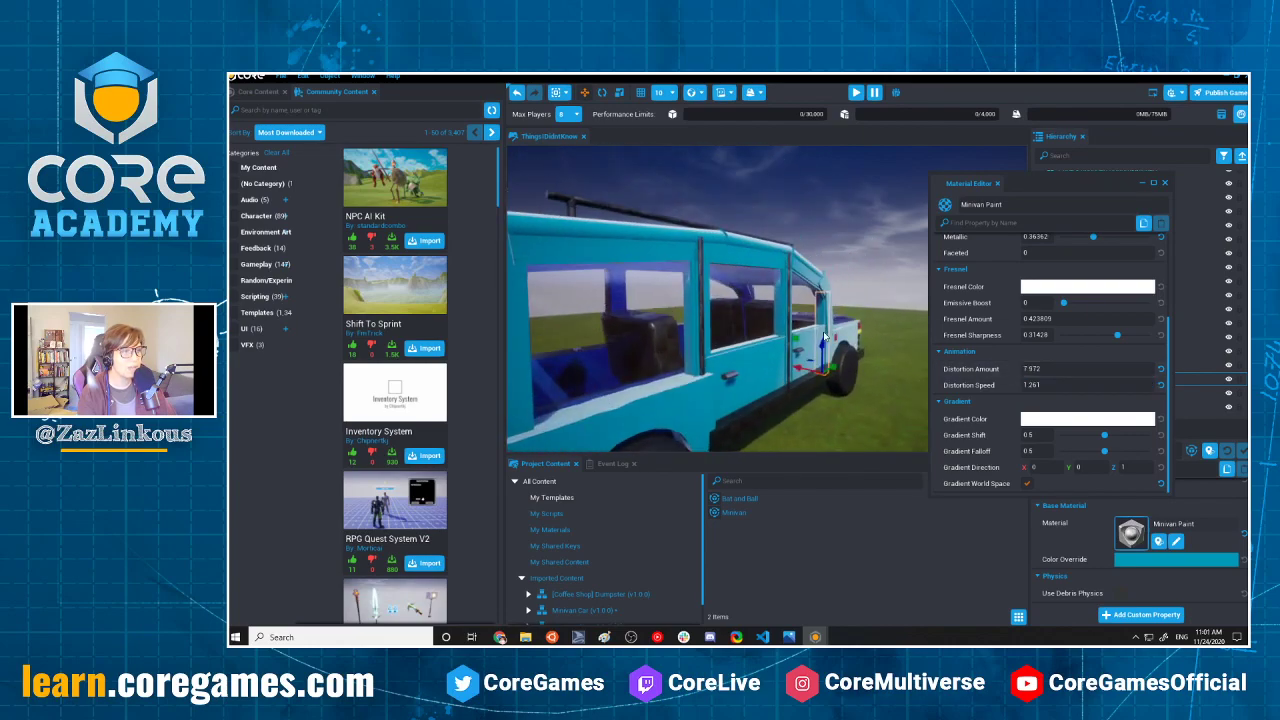
pyautogui.moveTo(904, 310); pyautogui.dragTo(871, 286, button='right')
pyautogui.moveTo(739, 323); pyautogui.dragTo(736, 327, button='right')
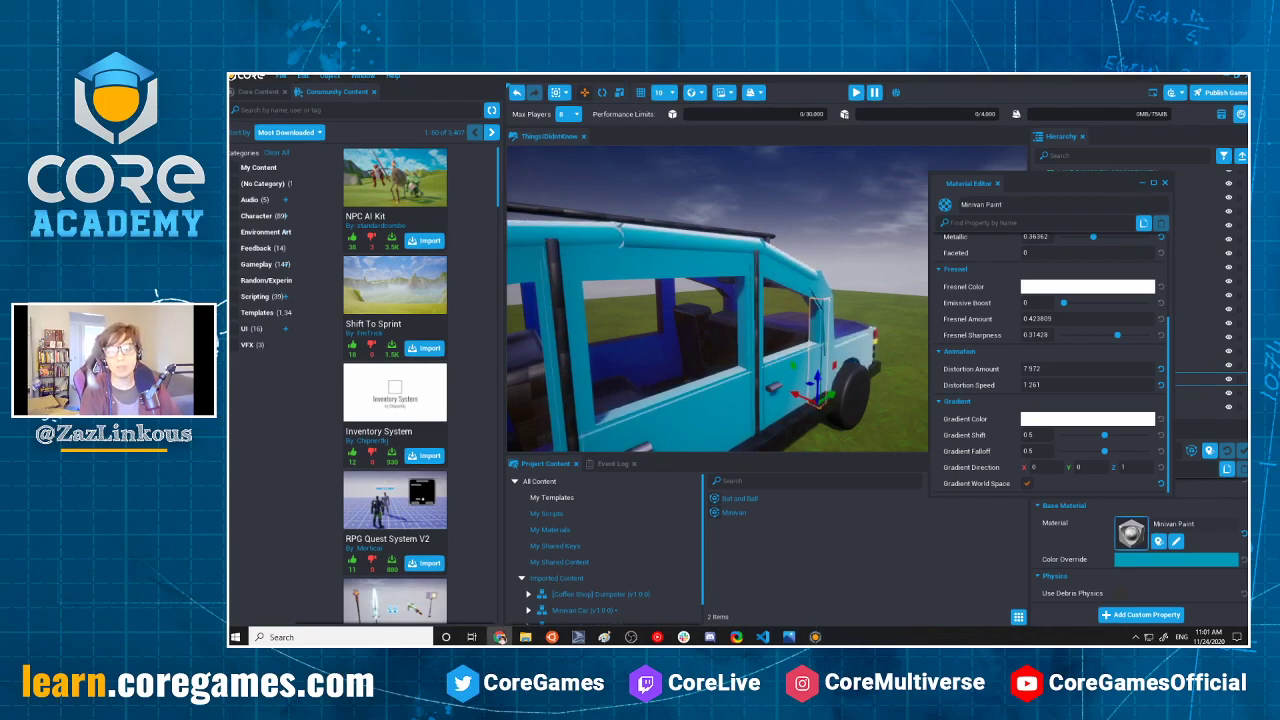
pyautogui.moveTo(762, 358); pyautogui.dragTo(841, 315, button='right')
pyautogui.scroll(3, 762, 367)
pyautogui.scroll(-3, 762, 367)
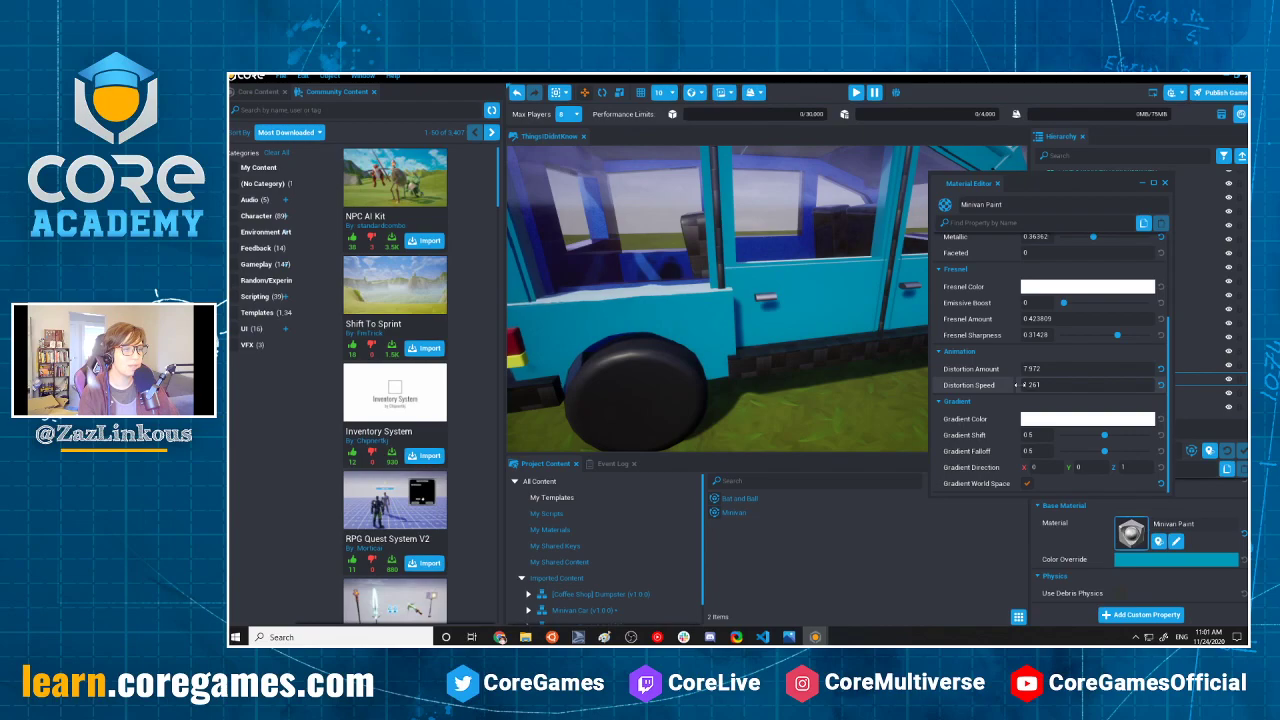
# Set Minivan Paint's Distortion Speed to 0.922, check the minivan's side, and close the material editor.
pyautogui.moveTo(995, 385); pyautogui.dragTo(950, 343)
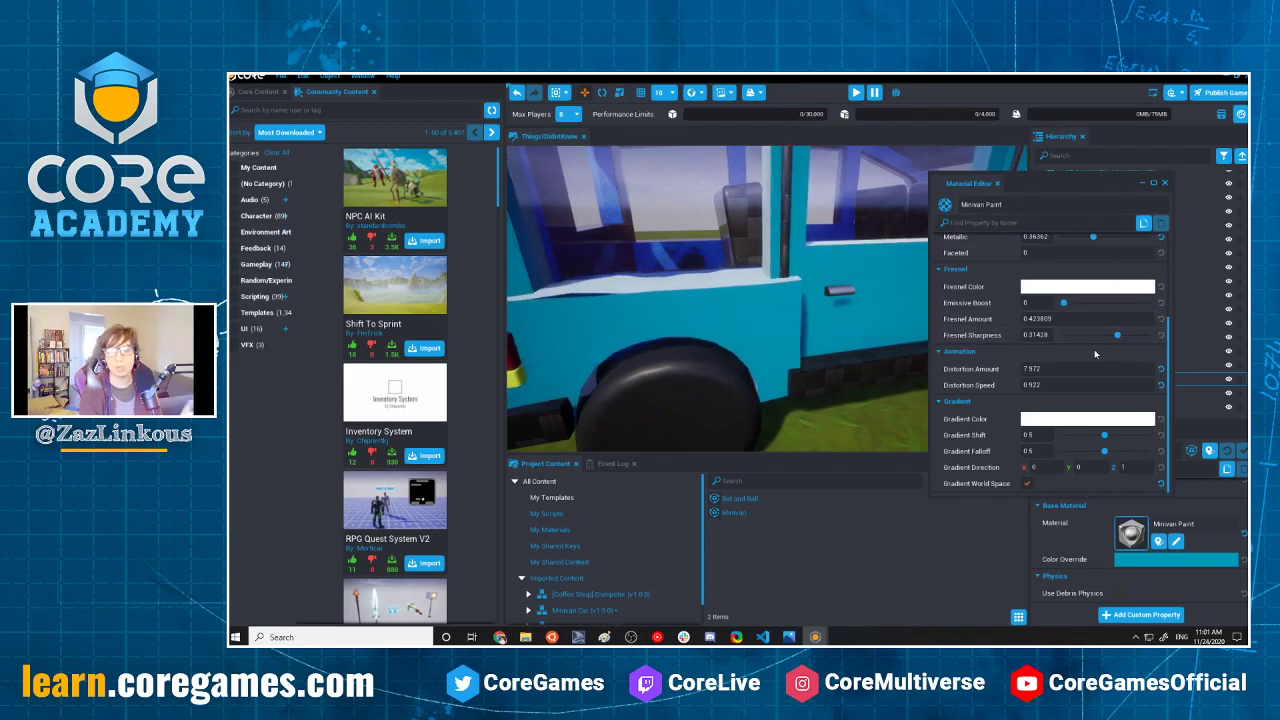
pyautogui.moveTo(846, 284); pyautogui.dragTo(886, 217, button='right')
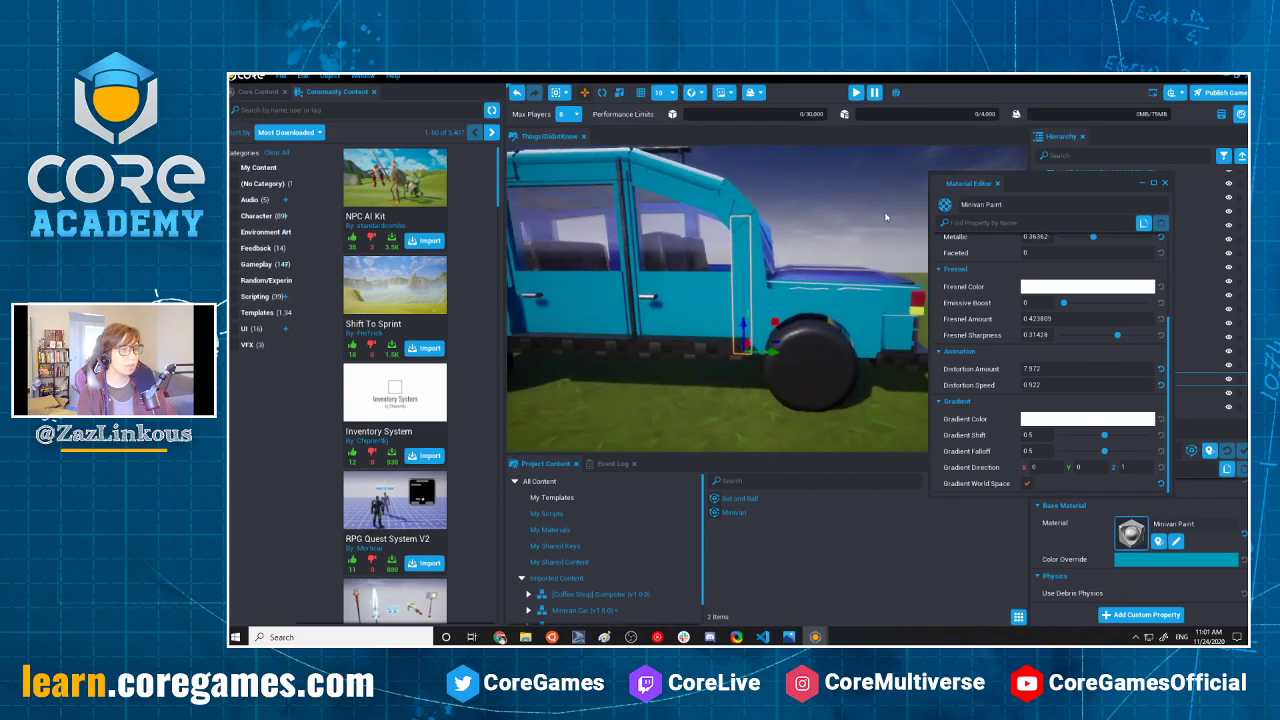
pyautogui.click(1164, 183)
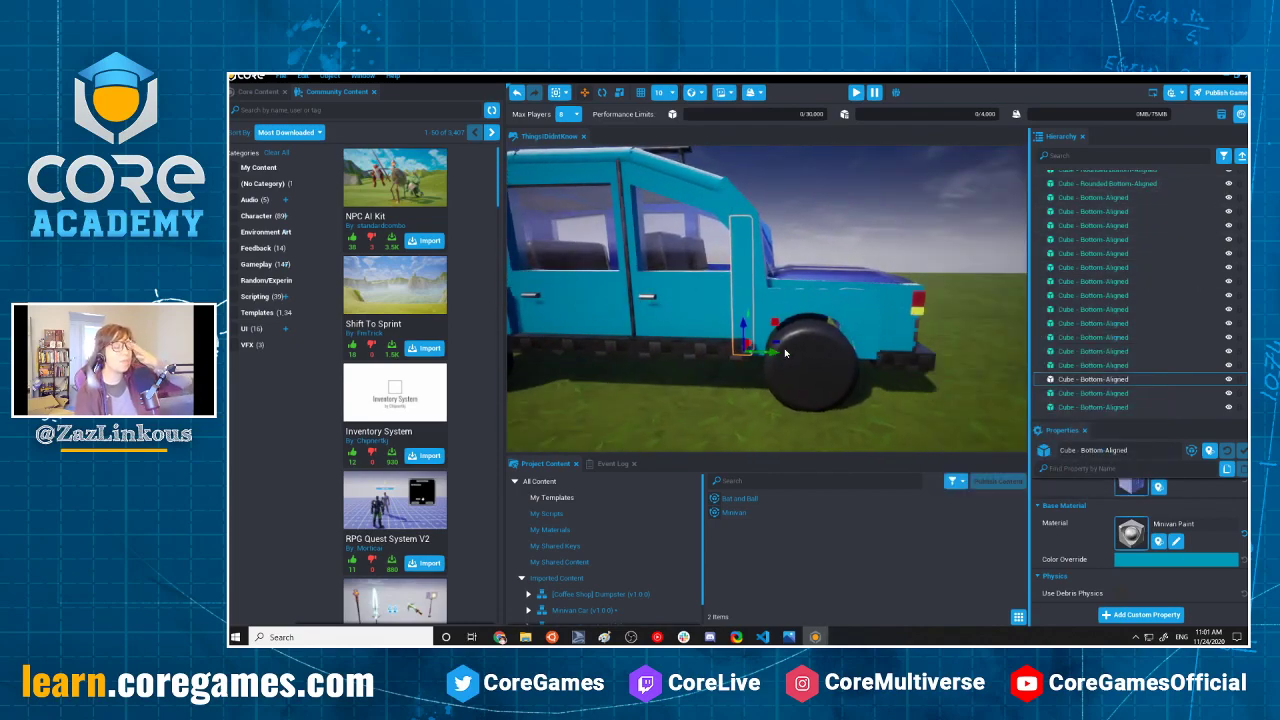
# Search Community Content for "science", import Science Class Templates, and show the imported template in Core Content.
pyautogui.moveTo(785, 352); pyautogui.dragTo(1140, 339, button='right')
pyautogui.moveTo(932, 361); pyautogui.dragTo(767, 369, button='right')
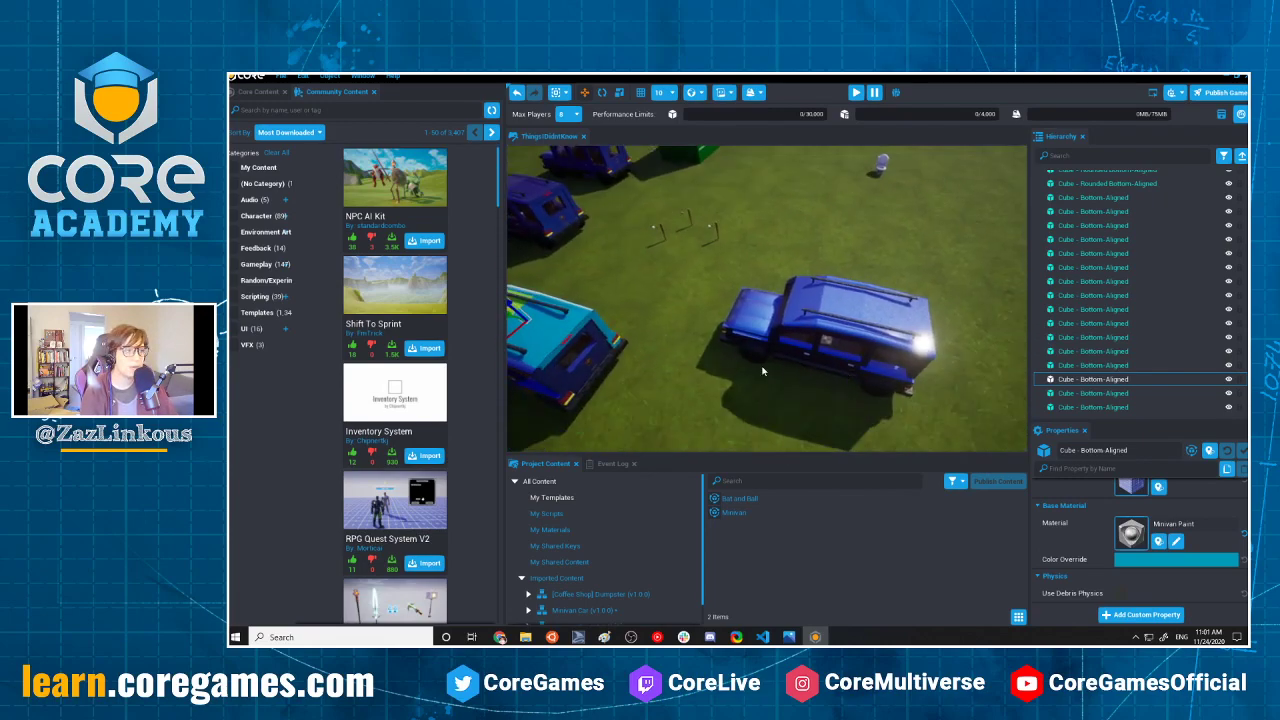
pyautogui.moveTo(815, 323); pyautogui.dragTo(1020, 280, button='right')
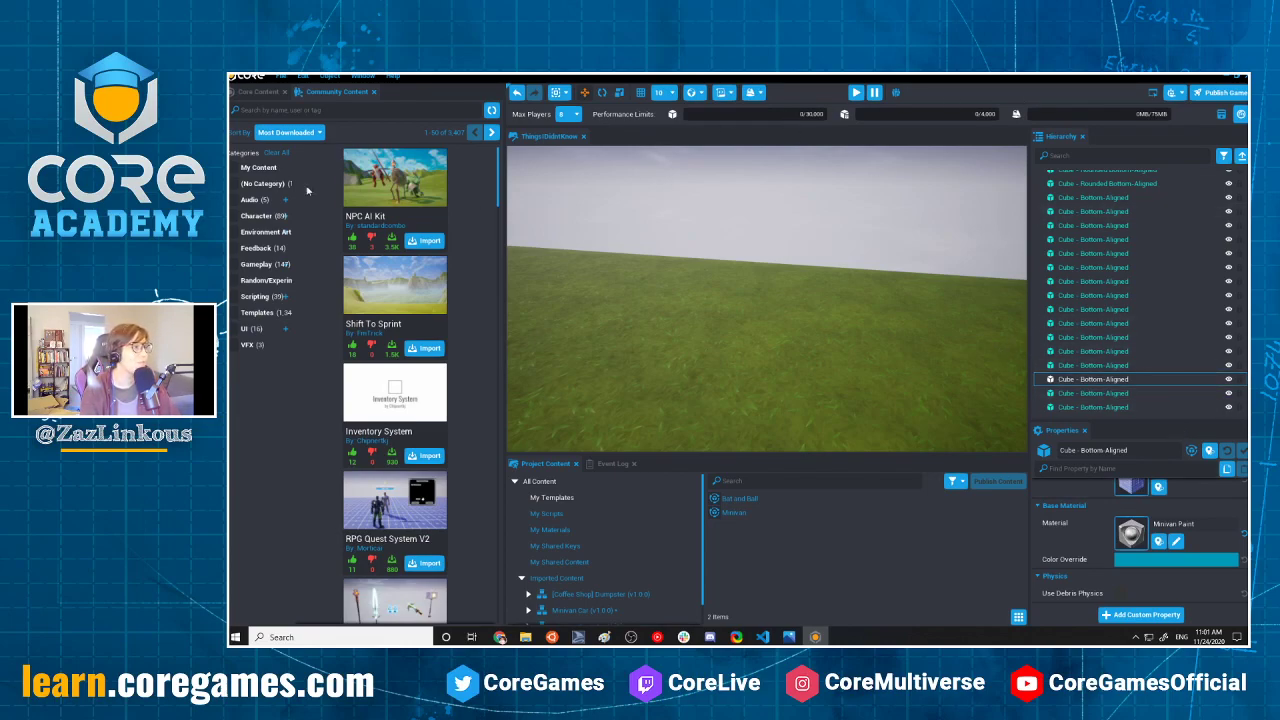
pyautogui.click(331, 109)
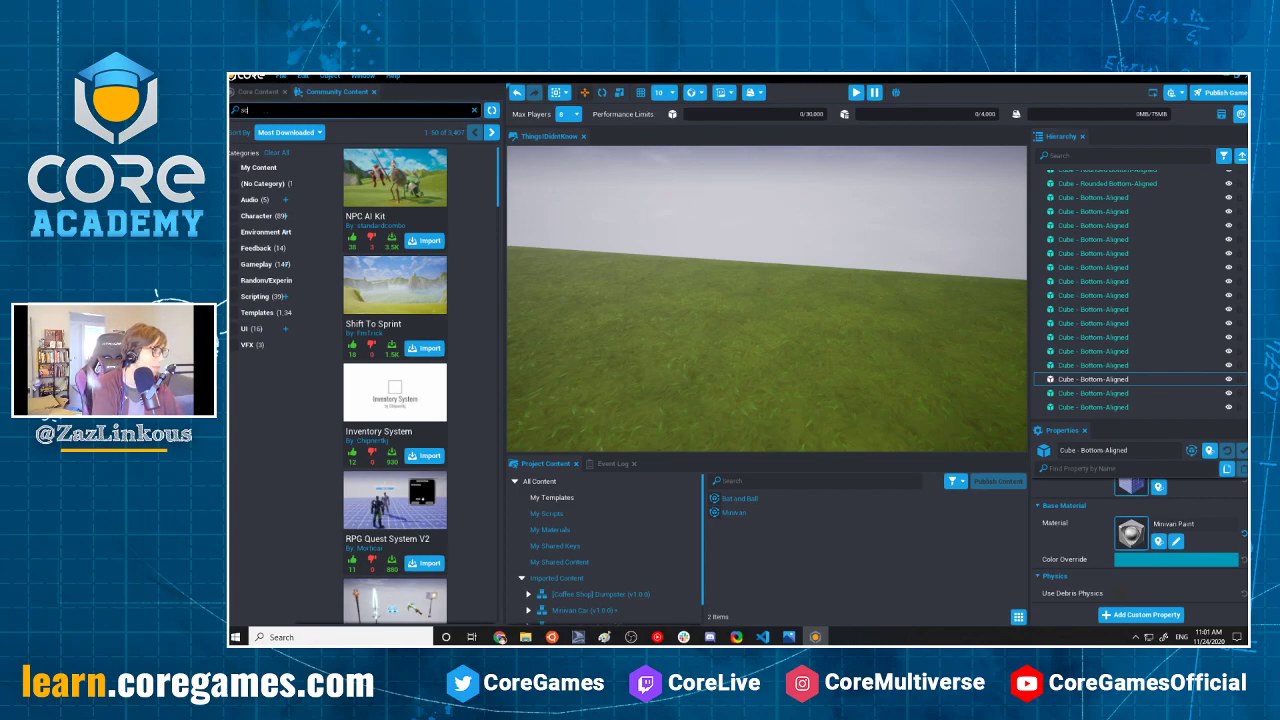
pyautogui.press('Return')
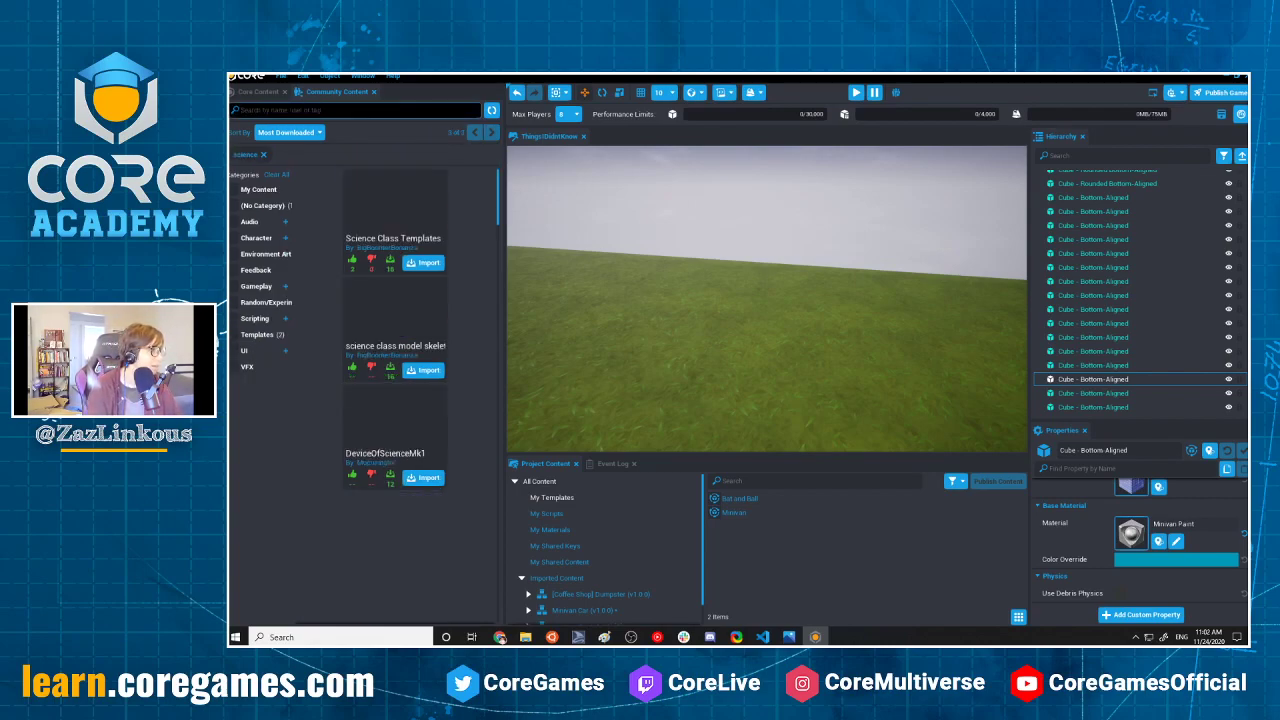
pyautogui.click(420, 213)
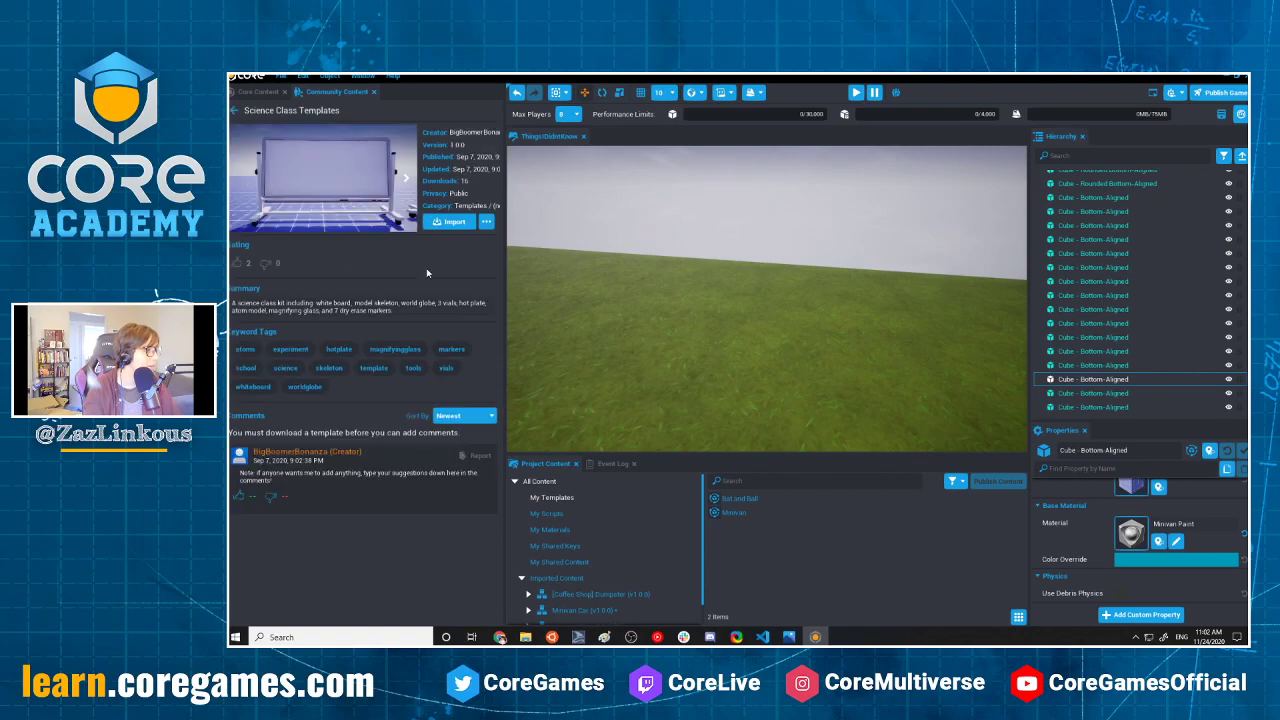
pyautogui.click(455, 222)
pyautogui.click(604, 373)
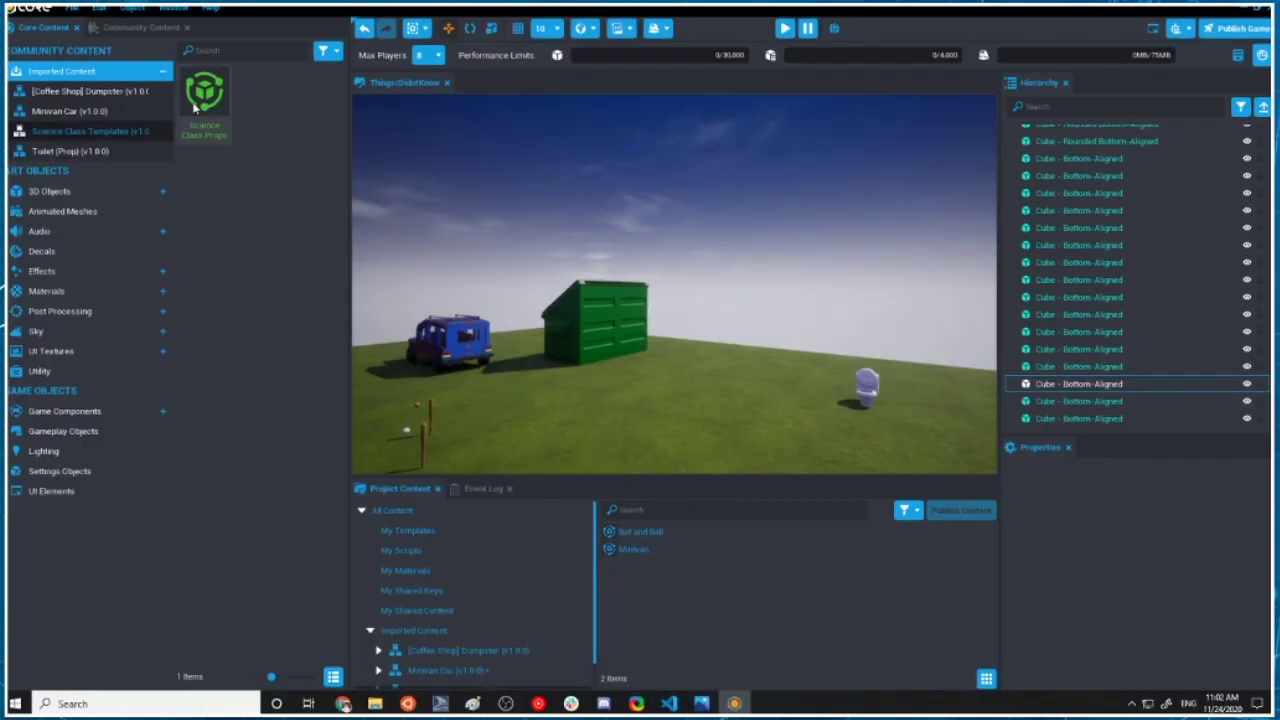
# Place the Science Class Props template in the scene and move it so its props stand on the grass near the toilet.
pyautogui.moveTo(195, 107); pyautogui.dragTo(704, 435)
pyautogui.moveTo(711, 431); pyautogui.dragTo(826, 434, button='right')
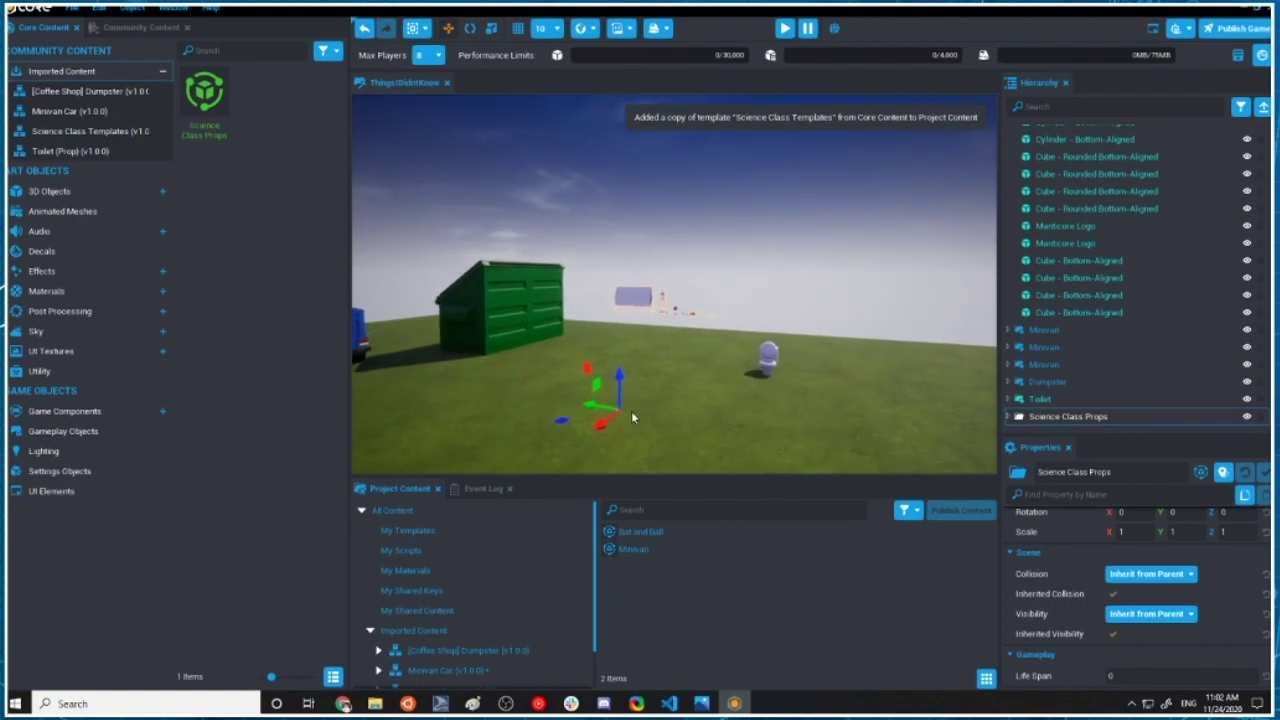
pyautogui.press('s')
pyautogui.moveTo(741, 408); pyautogui.dragTo(530, 446, button='right')
pyautogui.press('d')
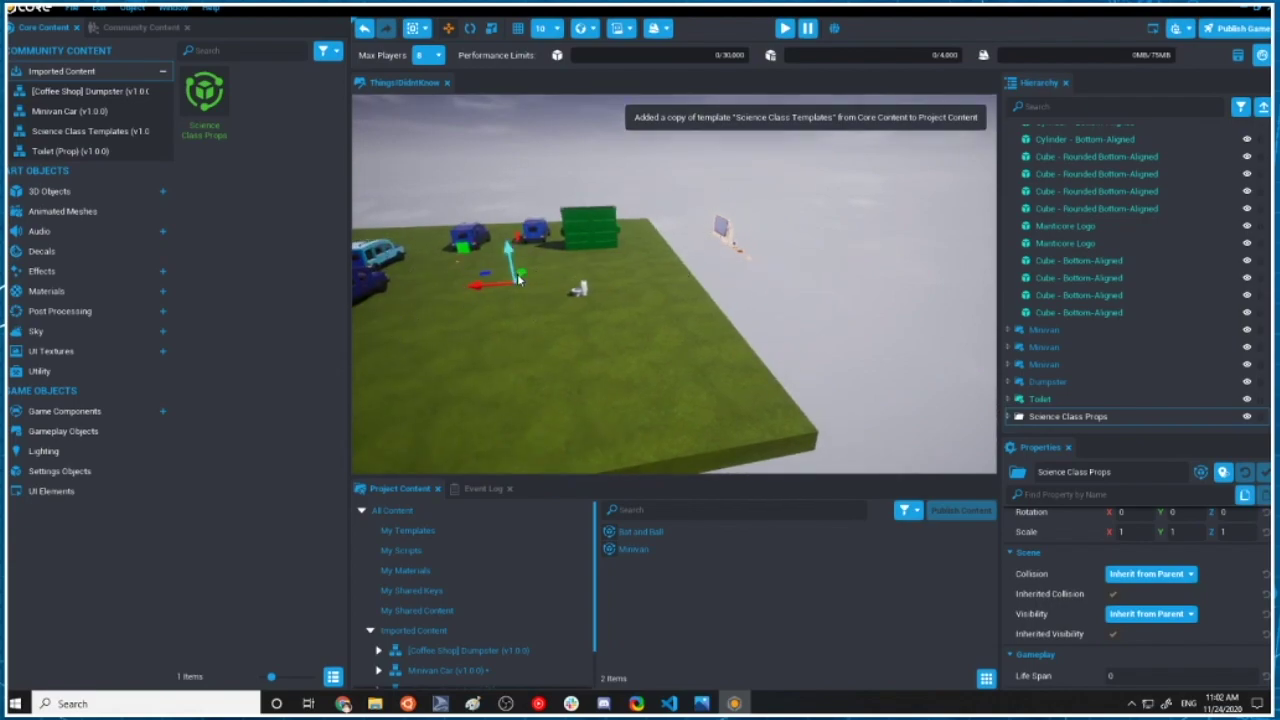
pyautogui.moveTo(507, 287); pyautogui.dragTo(480, 308, button='right')
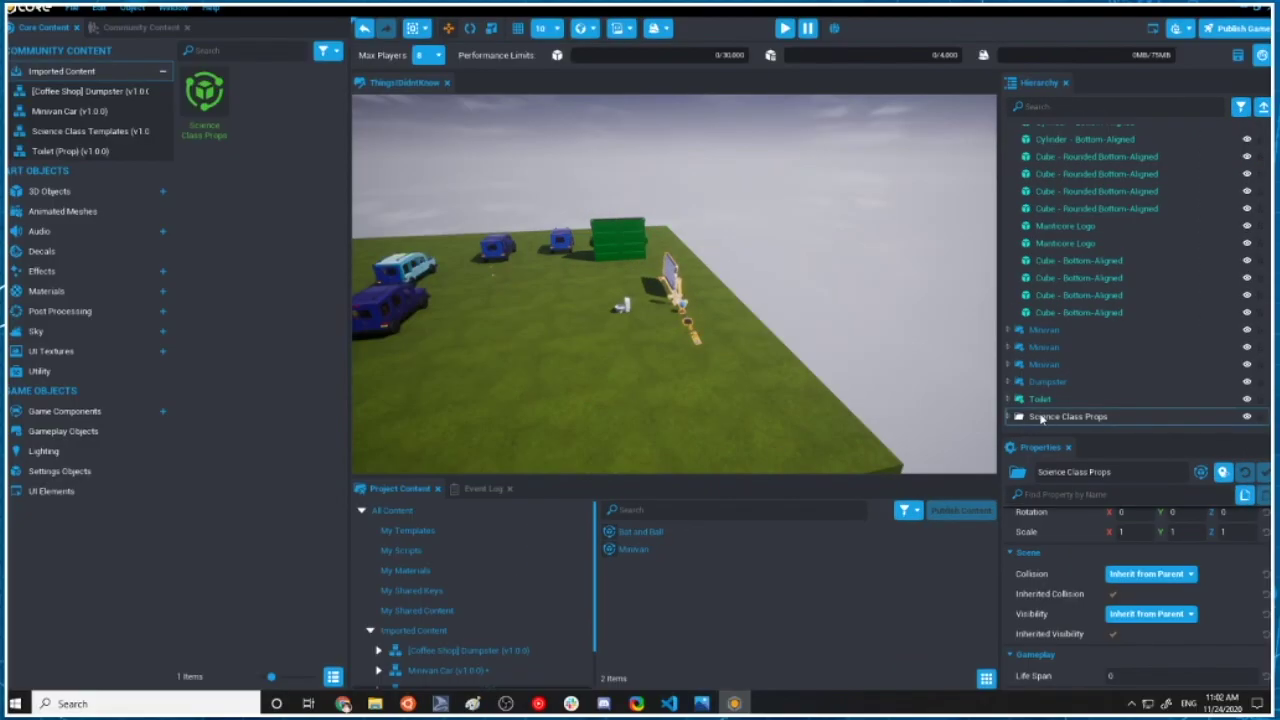
# Deinstance Science Class Props and ungroup its contents into separate prop folders.
pyautogui.rightClick(1054, 408)
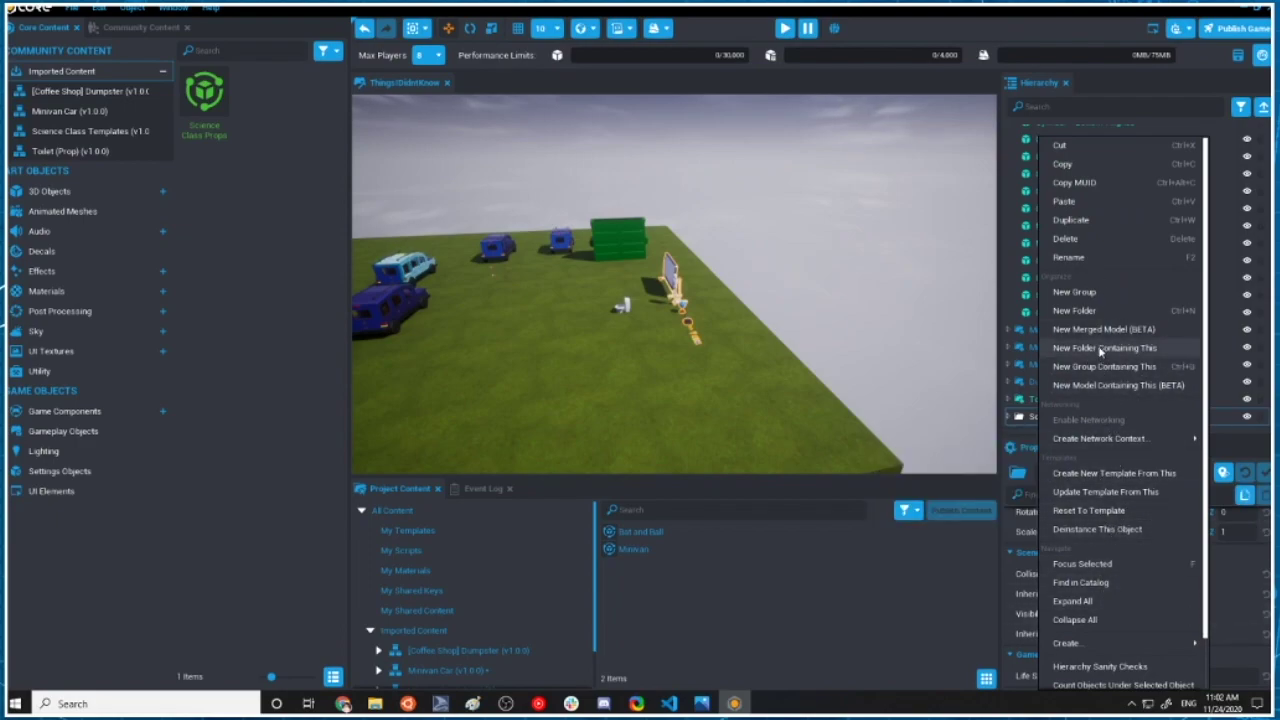
pyautogui.scroll(-1, 1112, 408)
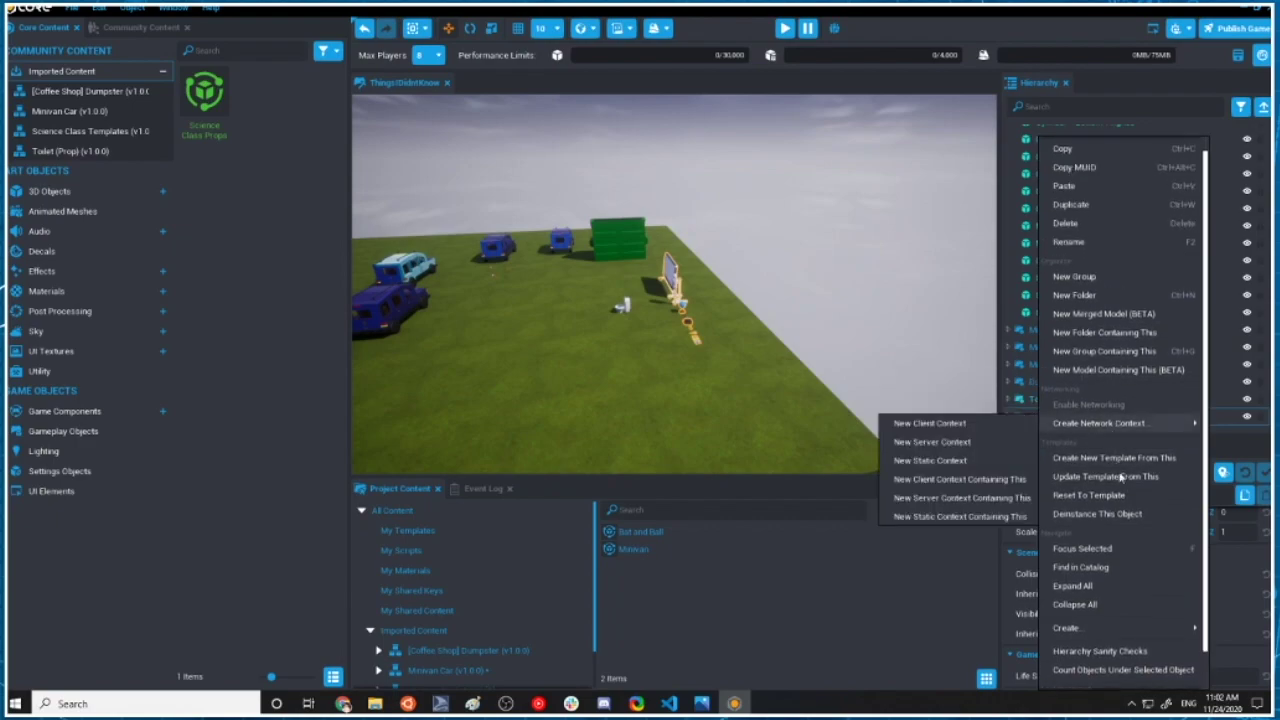
pyautogui.click(1112, 515)
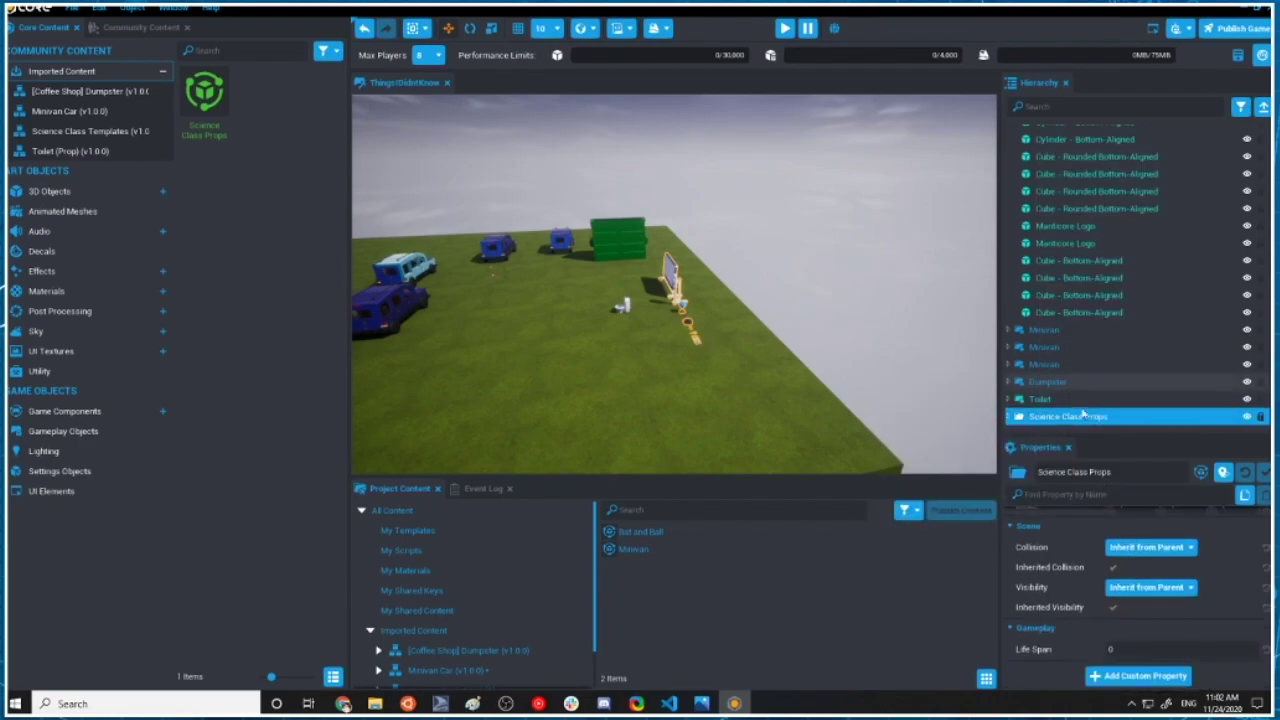
pyautogui.rightClick(1076, 416)
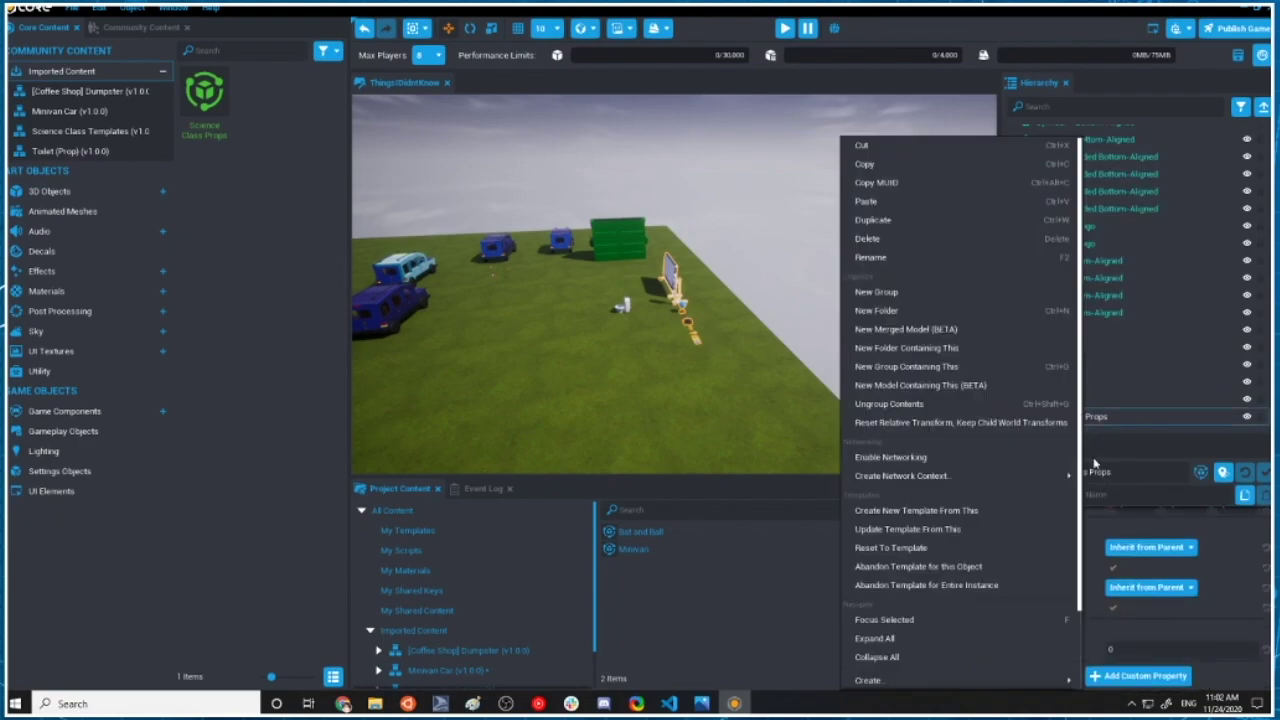
pyautogui.click(937, 403)
pyautogui.scroll(-3, 500, 346)
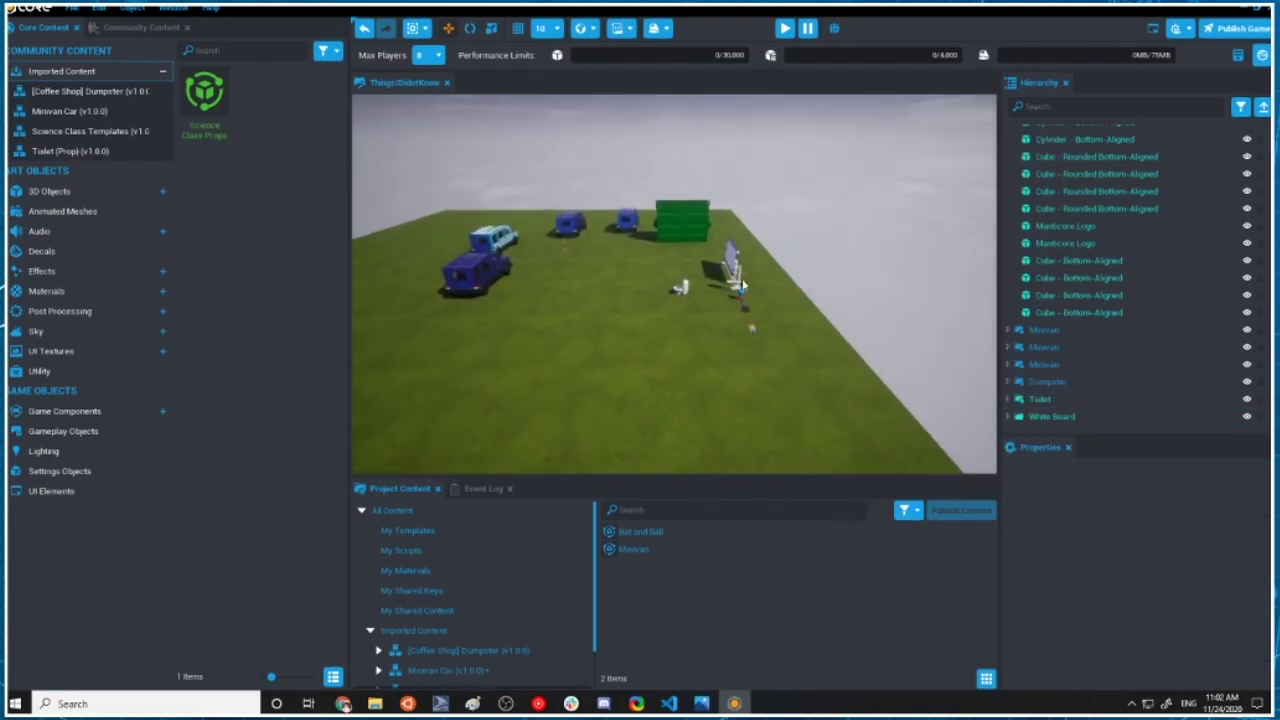
pyautogui.scroll(-3, 1040, 399)
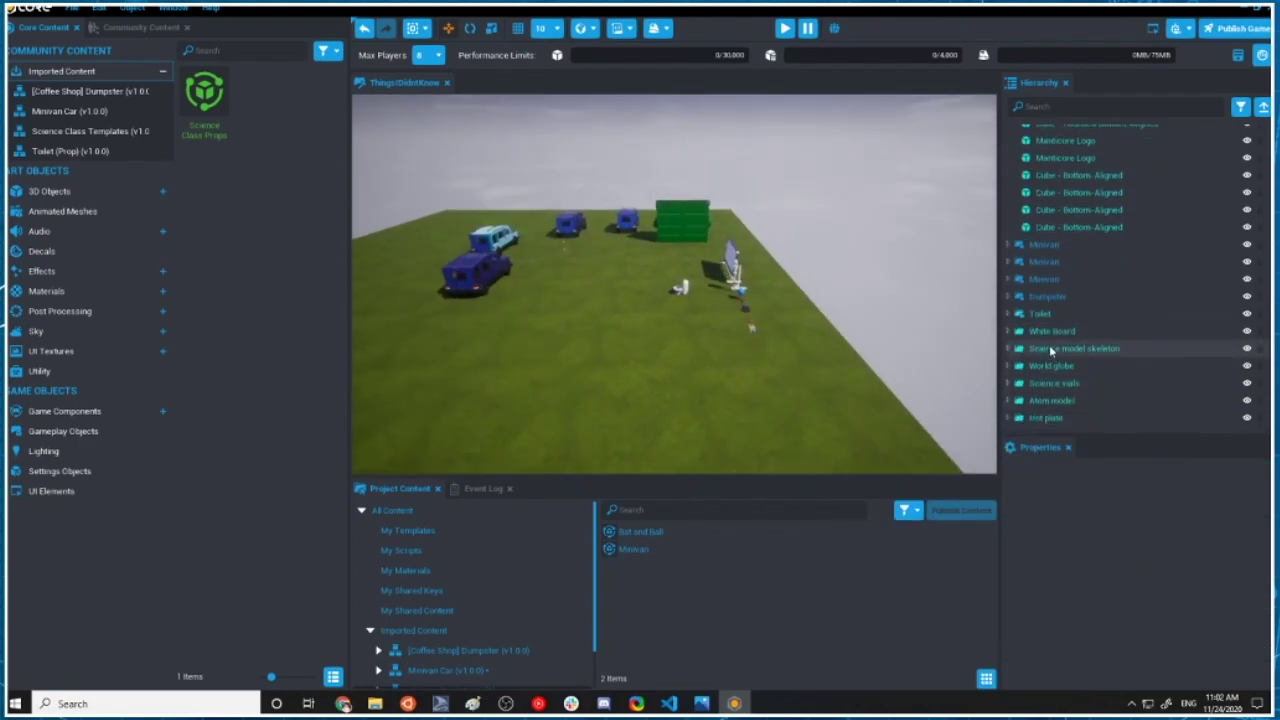
# Examine the ungrouped prop folders one by one, from White Board through Hot plate.
pyautogui.click(1048, 331)
pyautogui.click(1046, 348)
pyautogui.click(1050, 366)
pyautogui.click(1053, 386)
pyautogui.click(1054, 402)
pyautogui.click(1055, 419)
pyautogui.scroll(2, 1075, 378)
pyautogui.scroll(-2, 1078, 378)
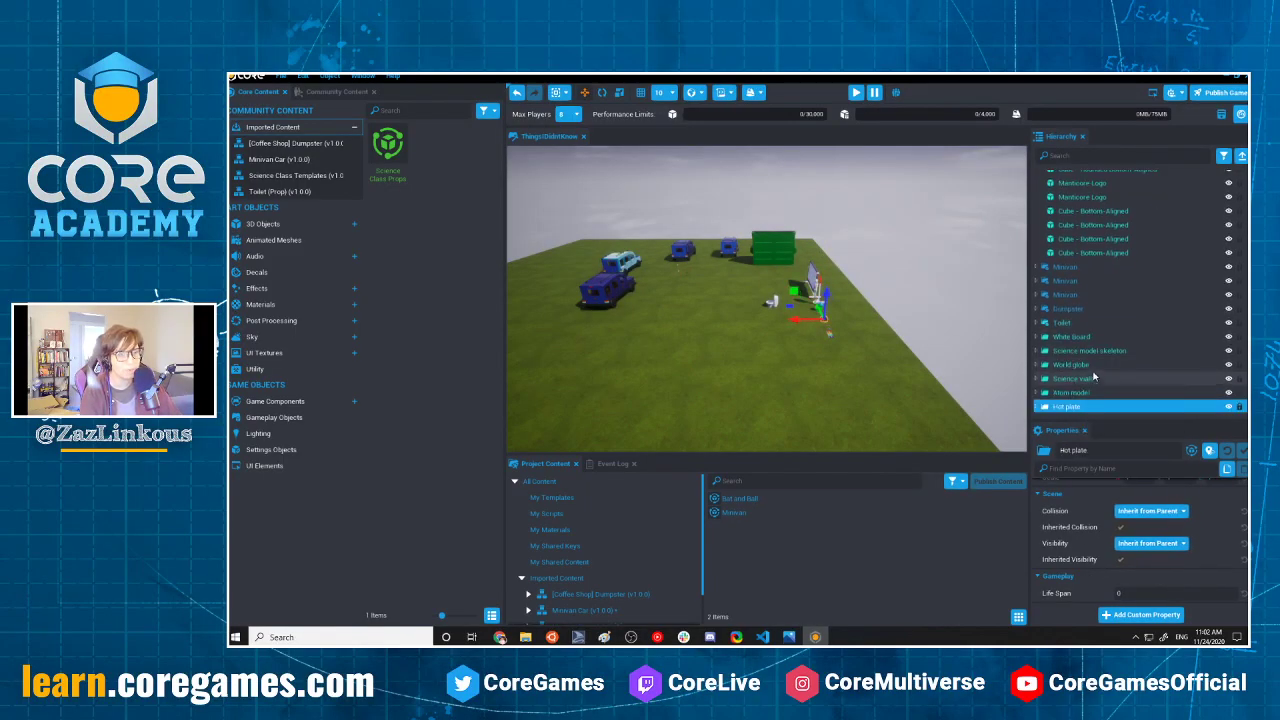
# Examine the contents of the White Board folder's white board top and stand subfolders, and collapse both.
pyautogui.click(1039, 338)
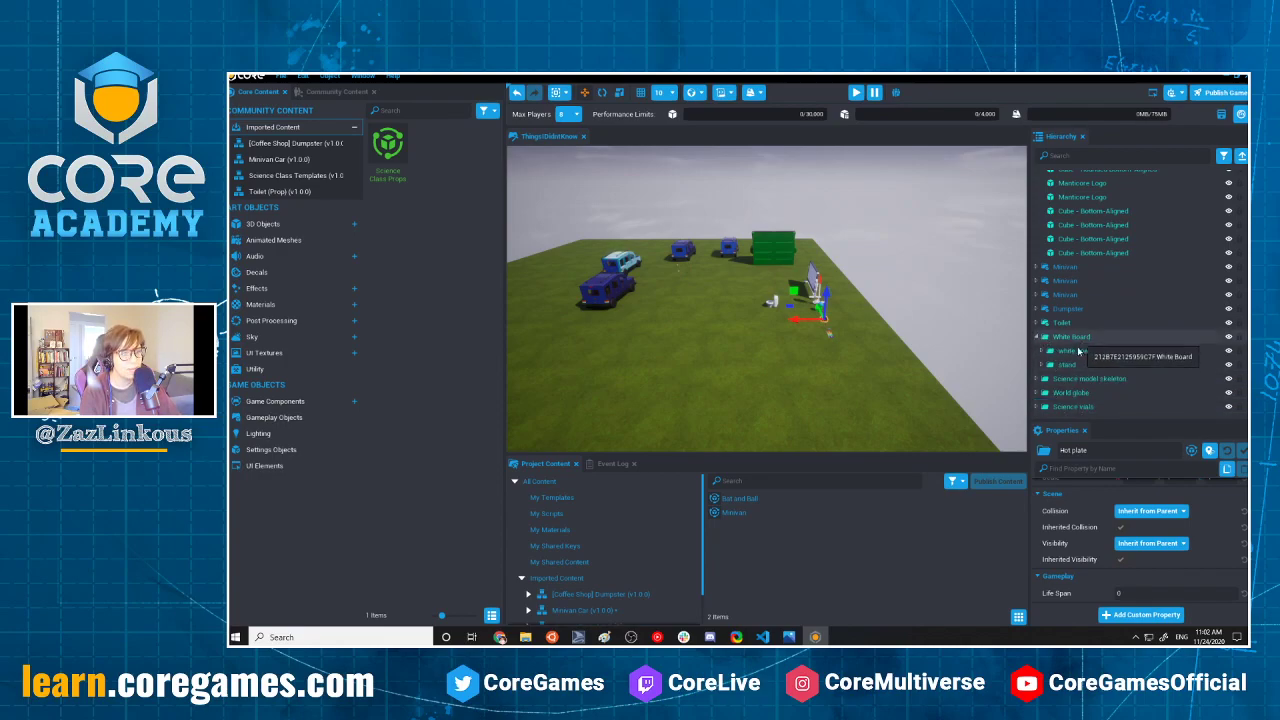
pyautogui.click(1050, 354)
pyautogui.click(1047, 365)
pyautogui.click(1047, 351)
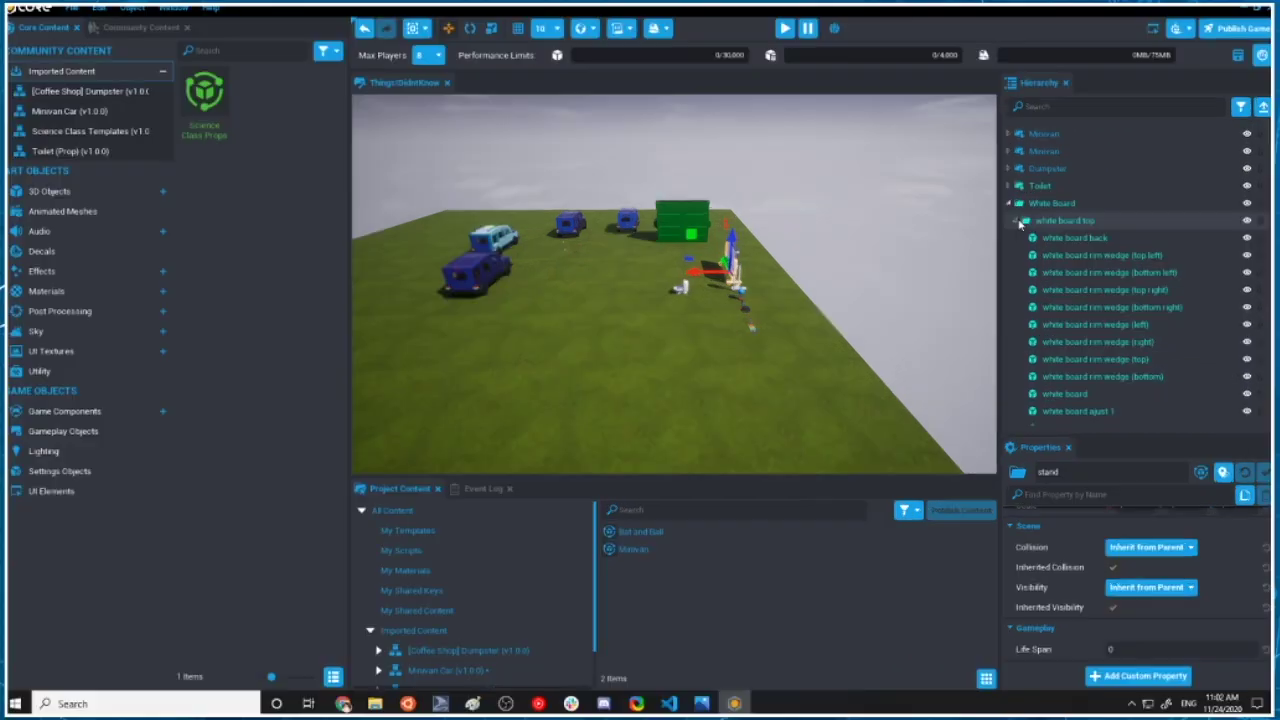
pyautogui.click(1020, 221)
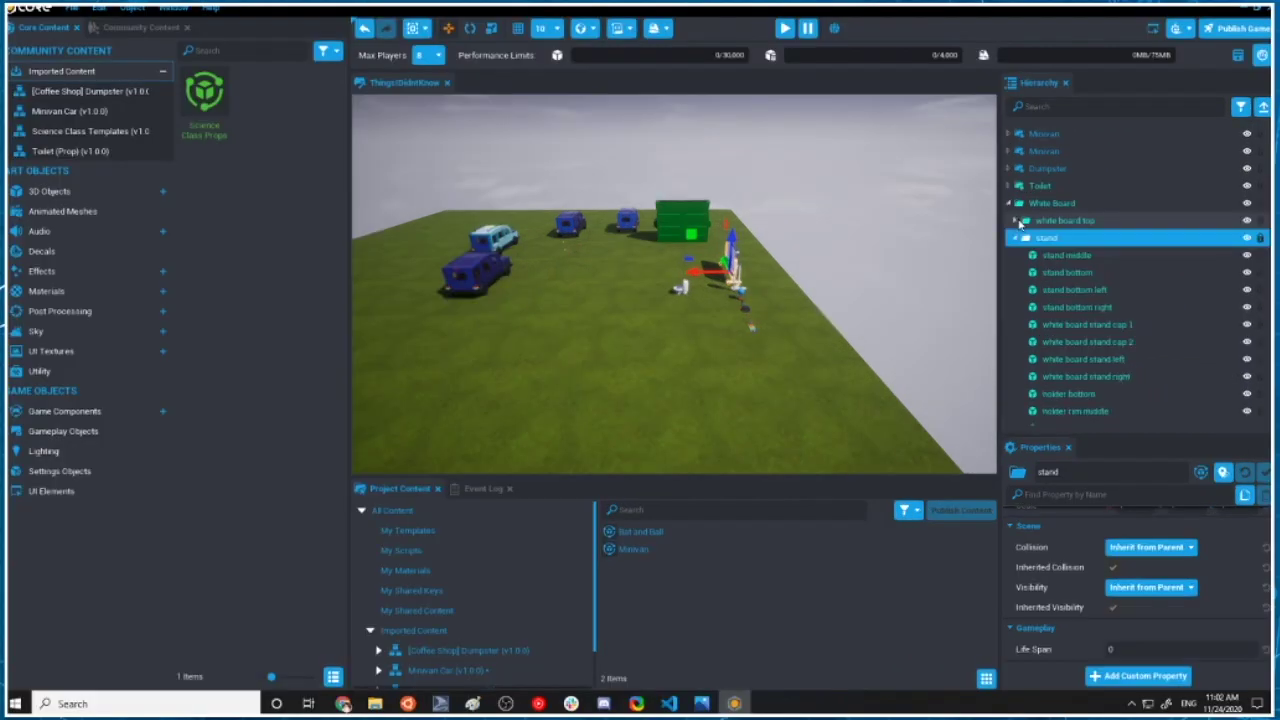
pyautogui.click(1016, 239)
pyautogui.click(1016, 240)
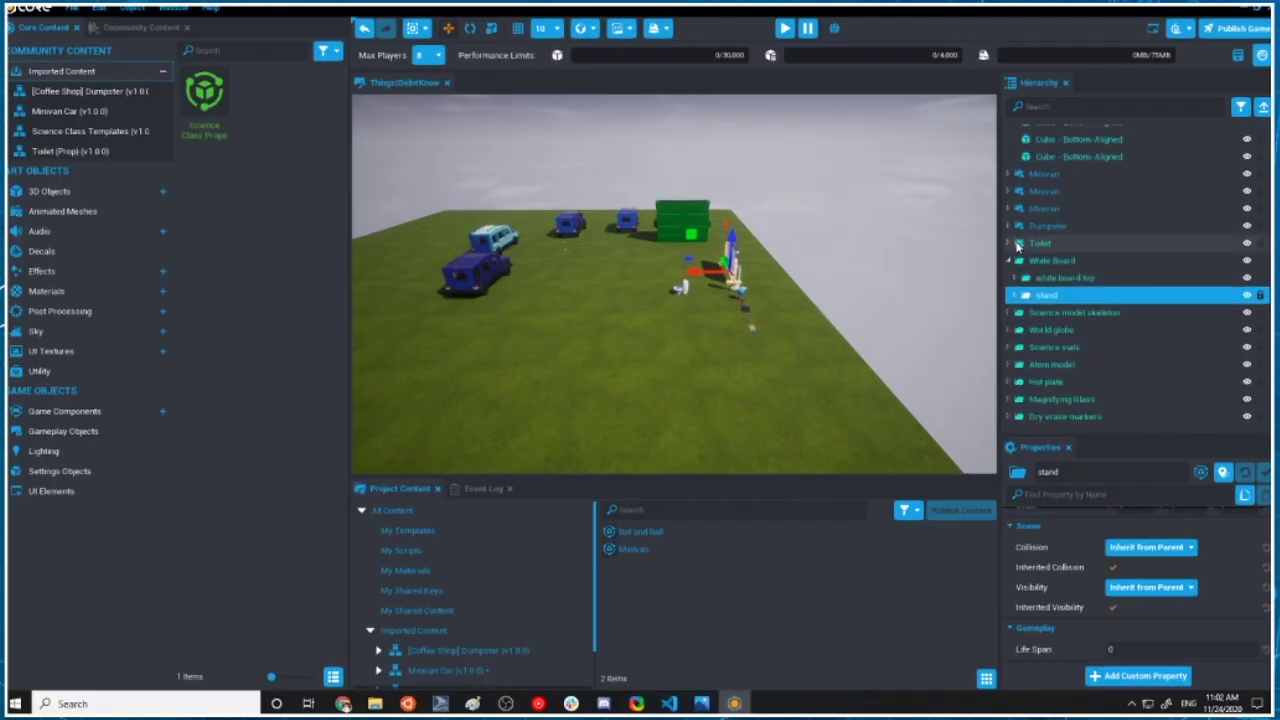
pyautogui.scroll(1, 1066, 304)
pyautogui.scroll(-1, 1085, 310)
# Create a new group containing the white board top folder and name the group "white board top".
pyautogui.rightClick(1038, 278)
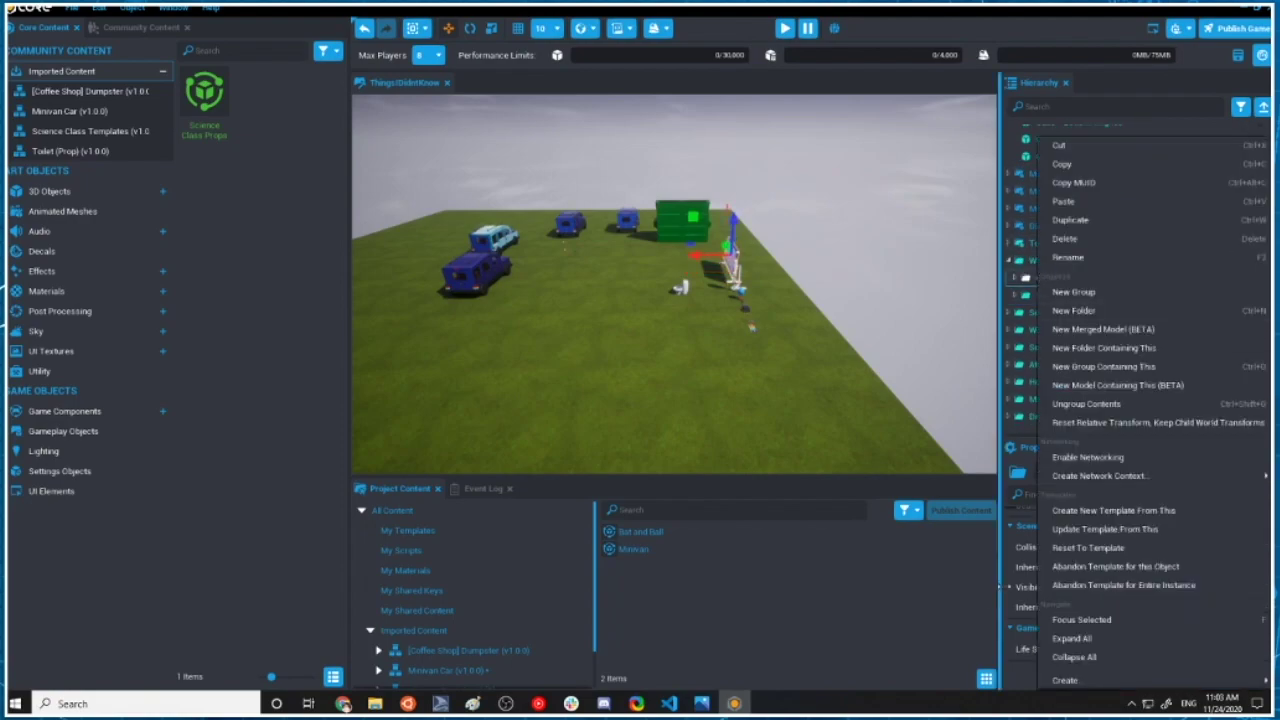
pyautogui.click(1119, 368)
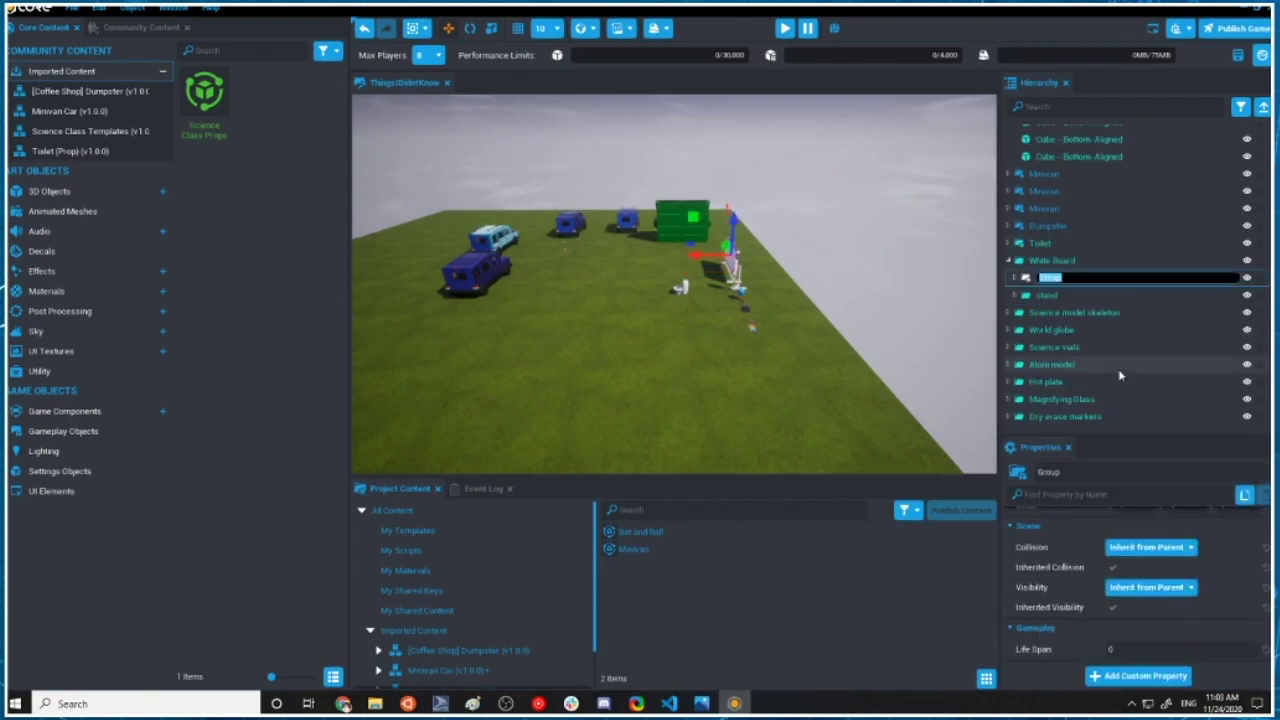
pyautogui.press('BackSpace')
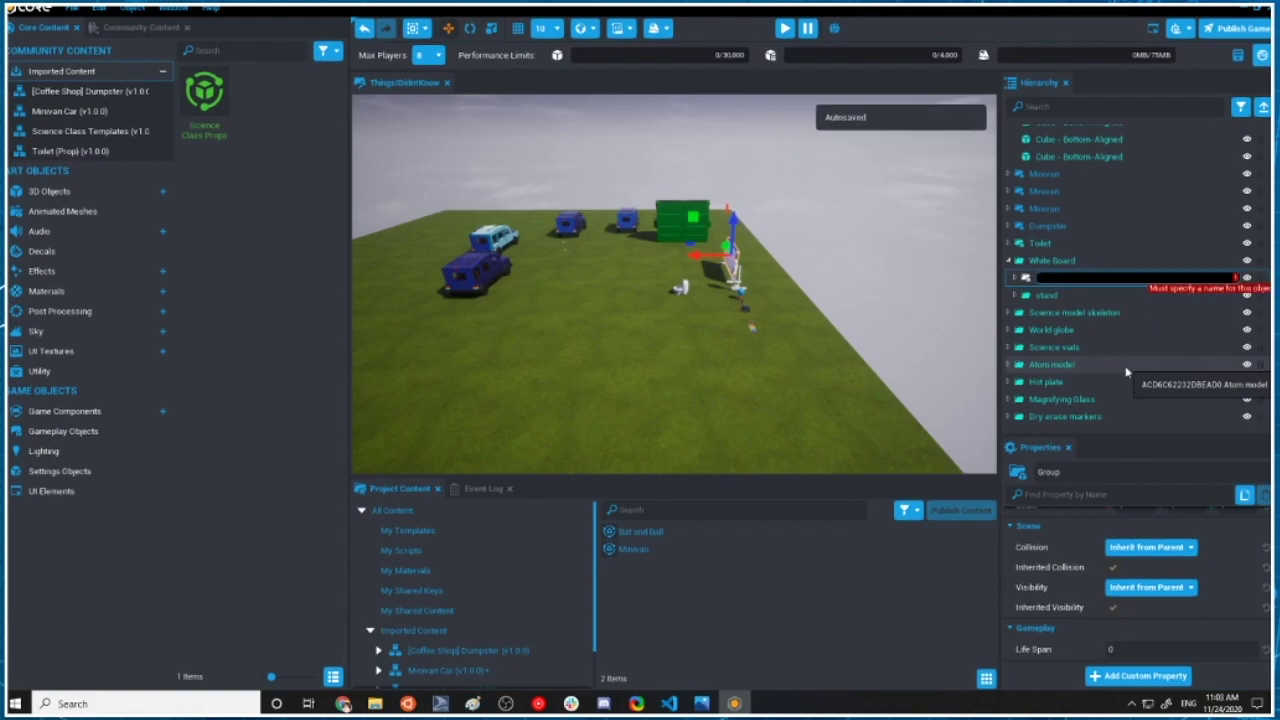
pyautogui.click(1014, 279)
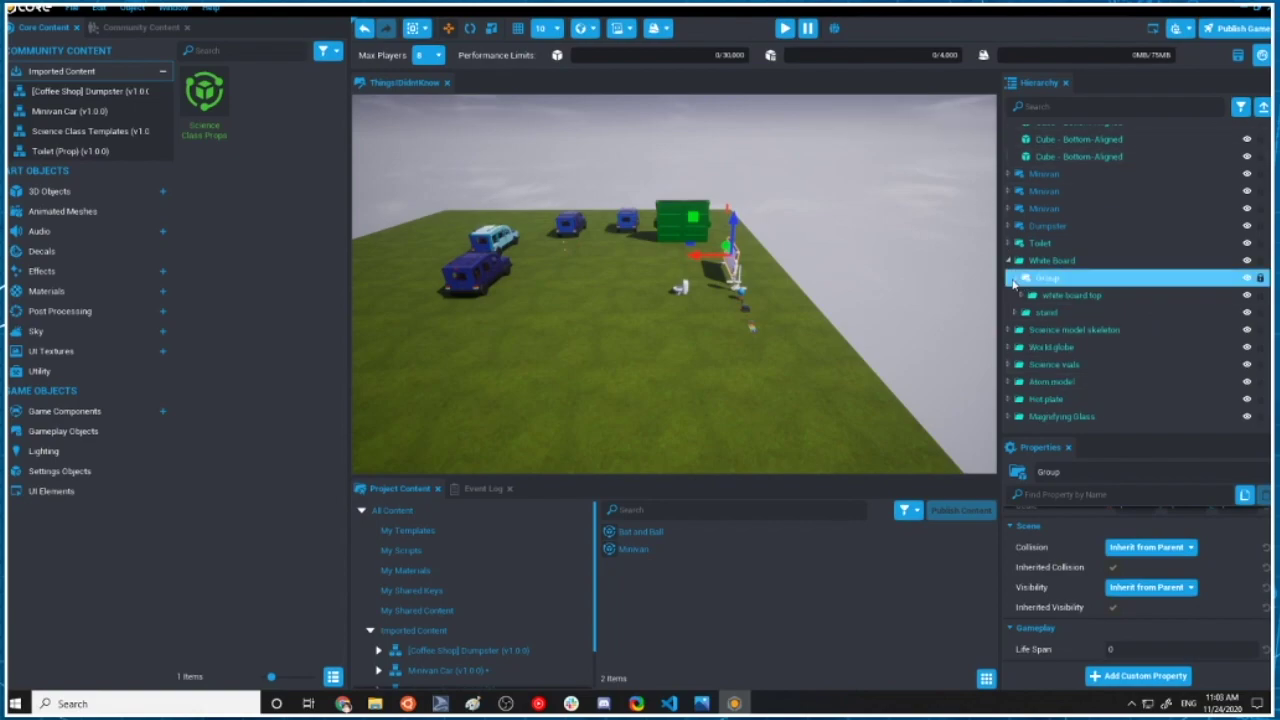
pyautogui.doubleClick(1050, 282)
pyautogui.write('white board')
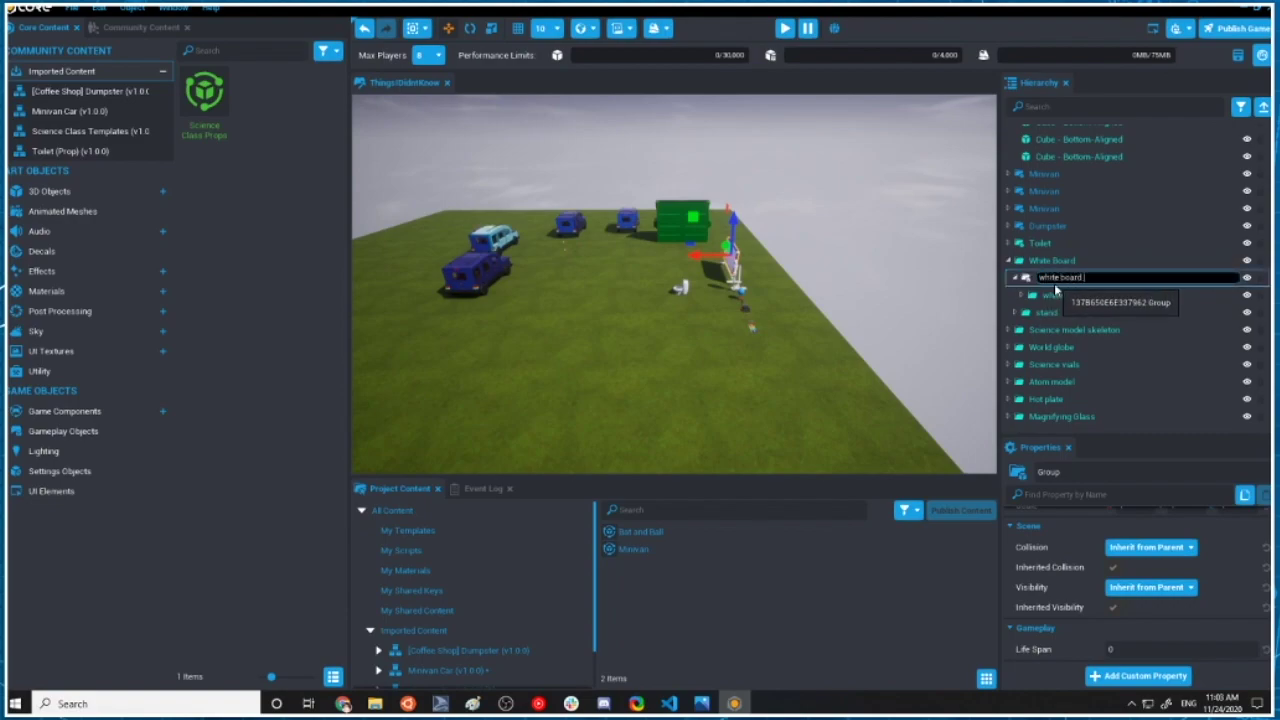
pyautogui.press('Return')
# Ungroup the inner white board top folder so its parts sit directly in the new group, and collapse the group.
pyautogui.rightClick(1080, 297)
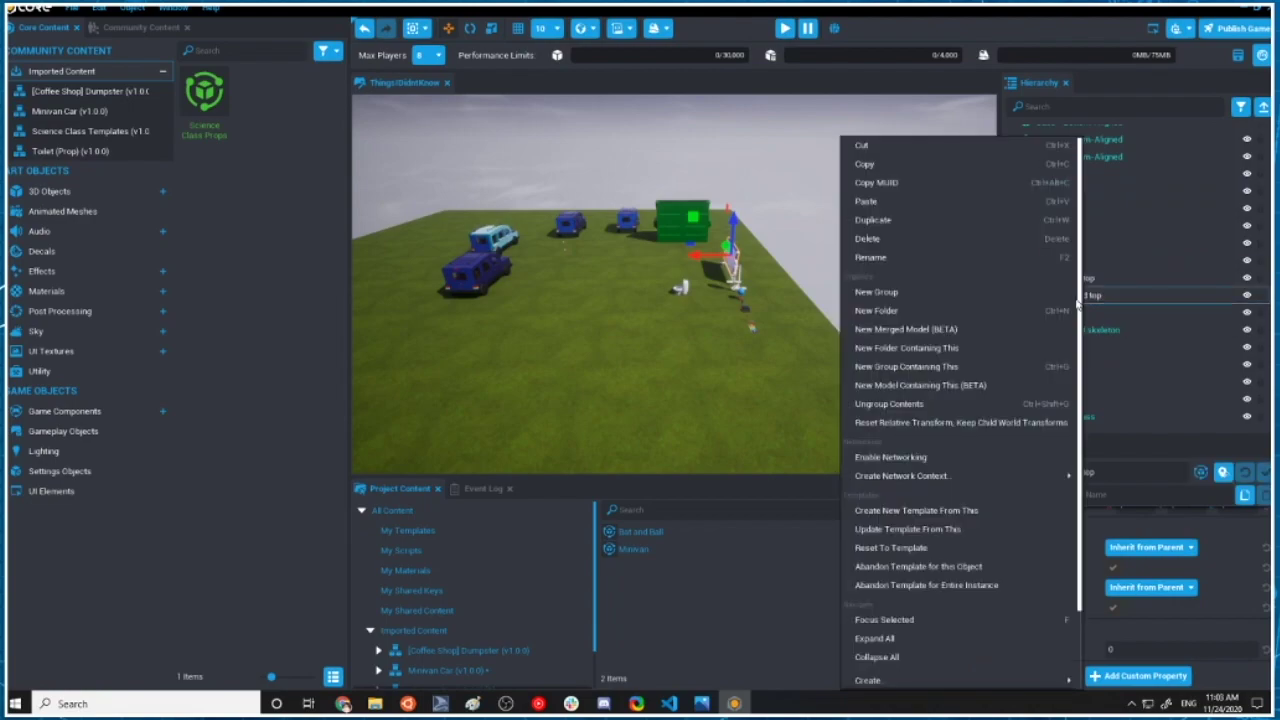
pyautogui.click(929, 404)
pyautogui.click(1018, 284)
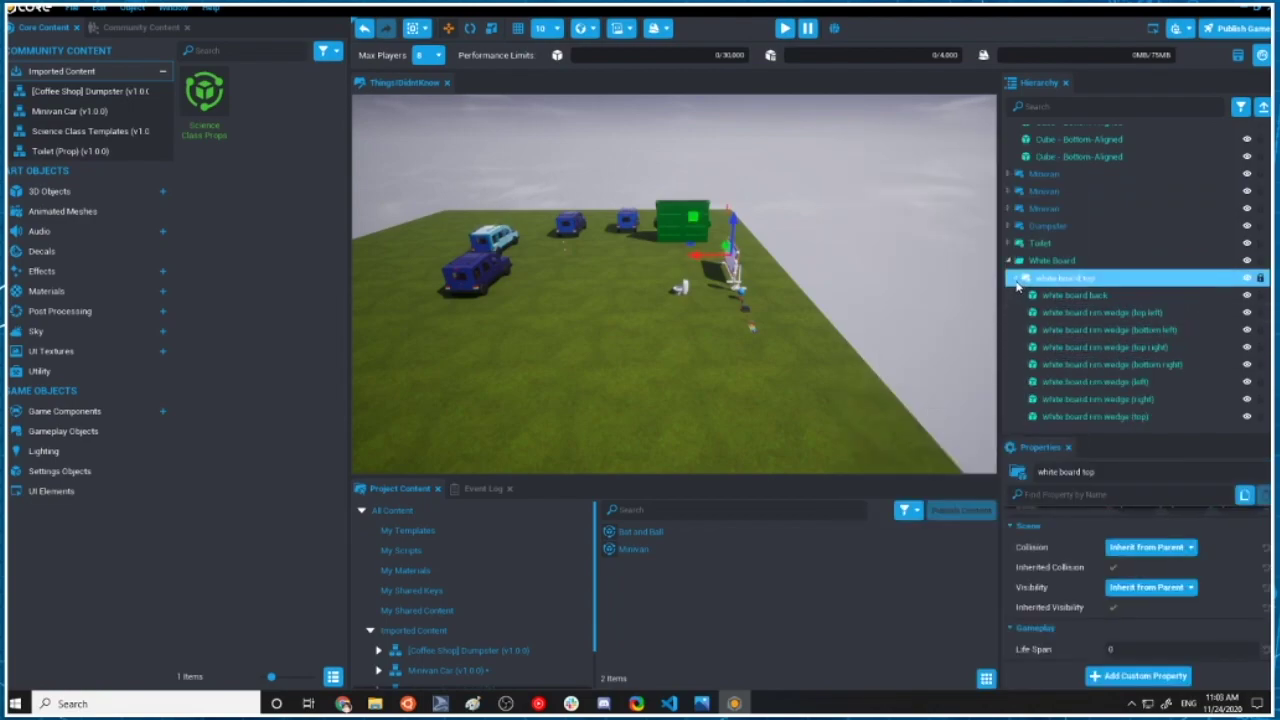
pyautogui.click(1017, 281)
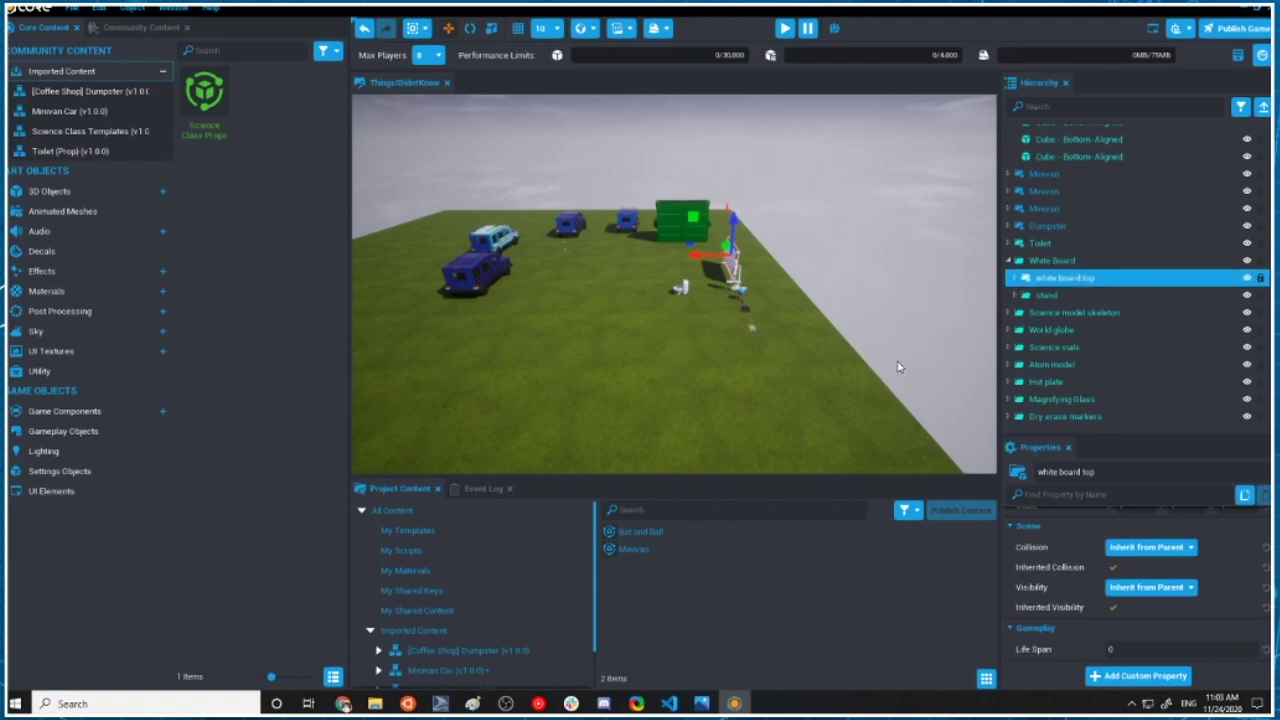
# Examine the science class props standing in the scene, from the white board and skeleton to the magnifying glass and markers.
pyautogui.press('f')
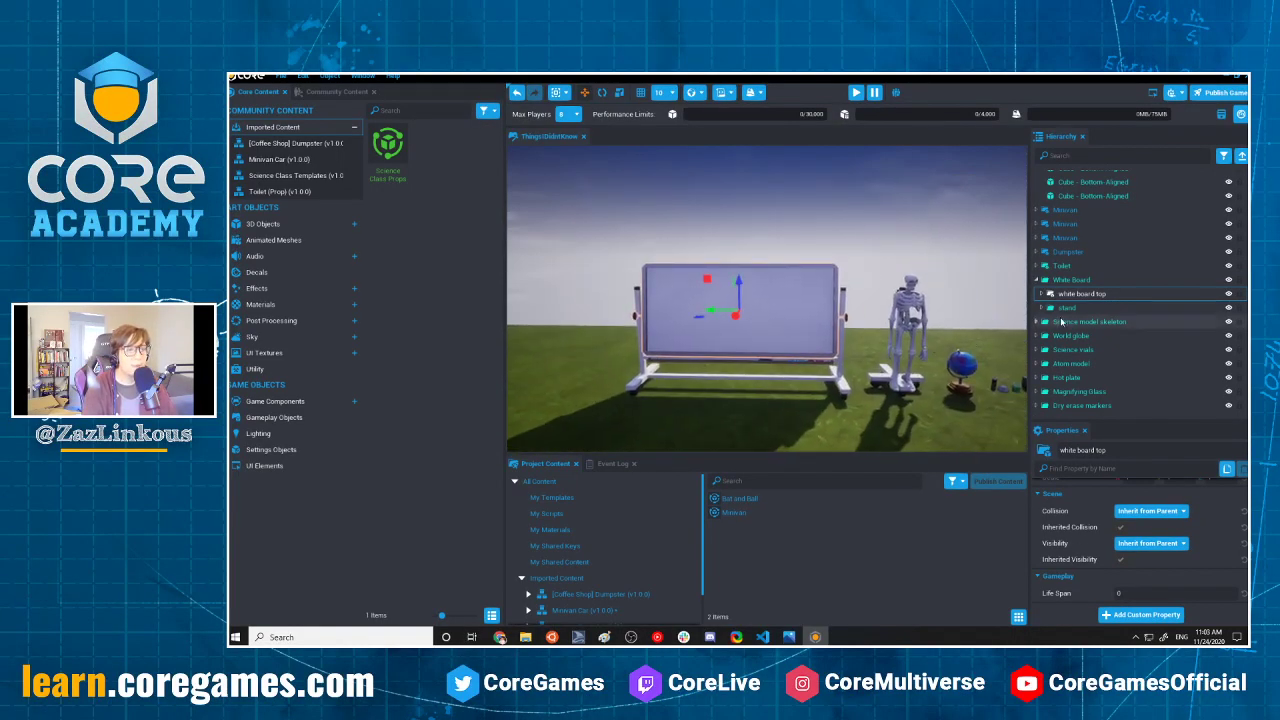
pyautogui.moveTo(715, 378); pyautogui.dragTo(901, 173, button='right')
pyautogui.scroll(-5, 813, 337)
pyautogui.scroll(4, 815, 337)
pyautogui.scroll(4, 945, 303)
pyautogui.scroll(-10, 900, 172)
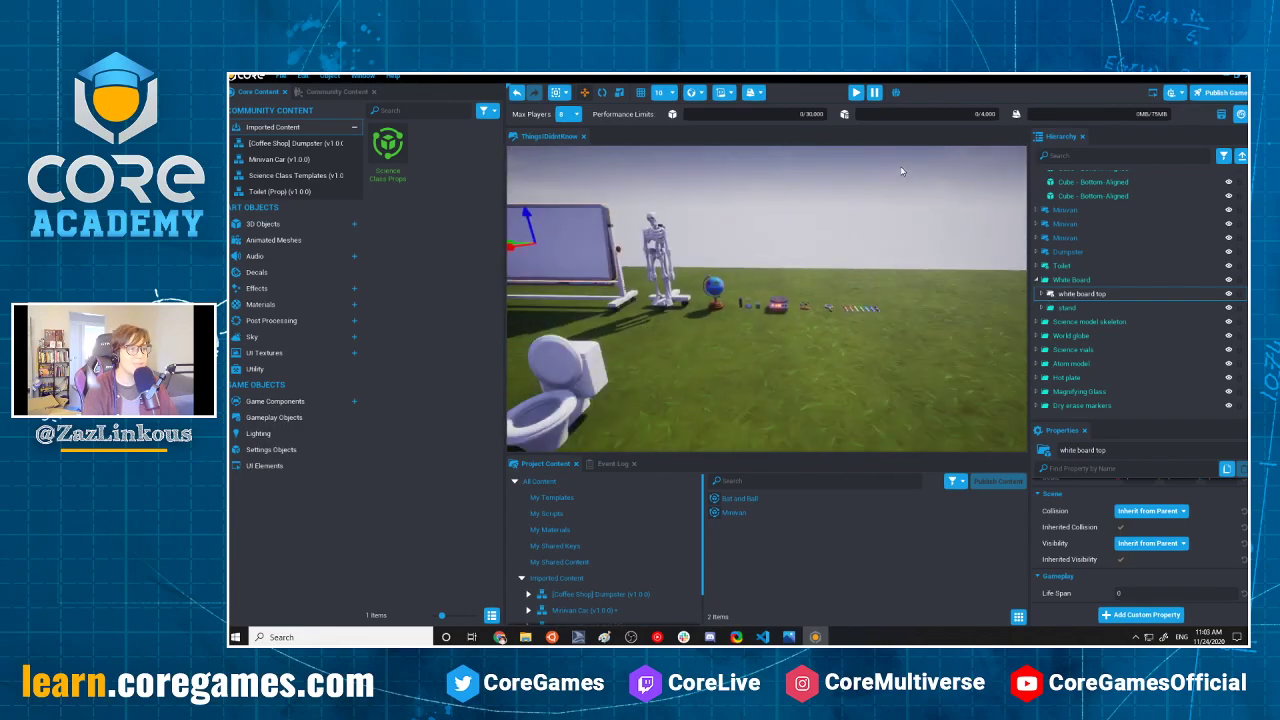
pyautogui.moveTo(755, 332); pyautogui.dragTo(782, 316, button='right')
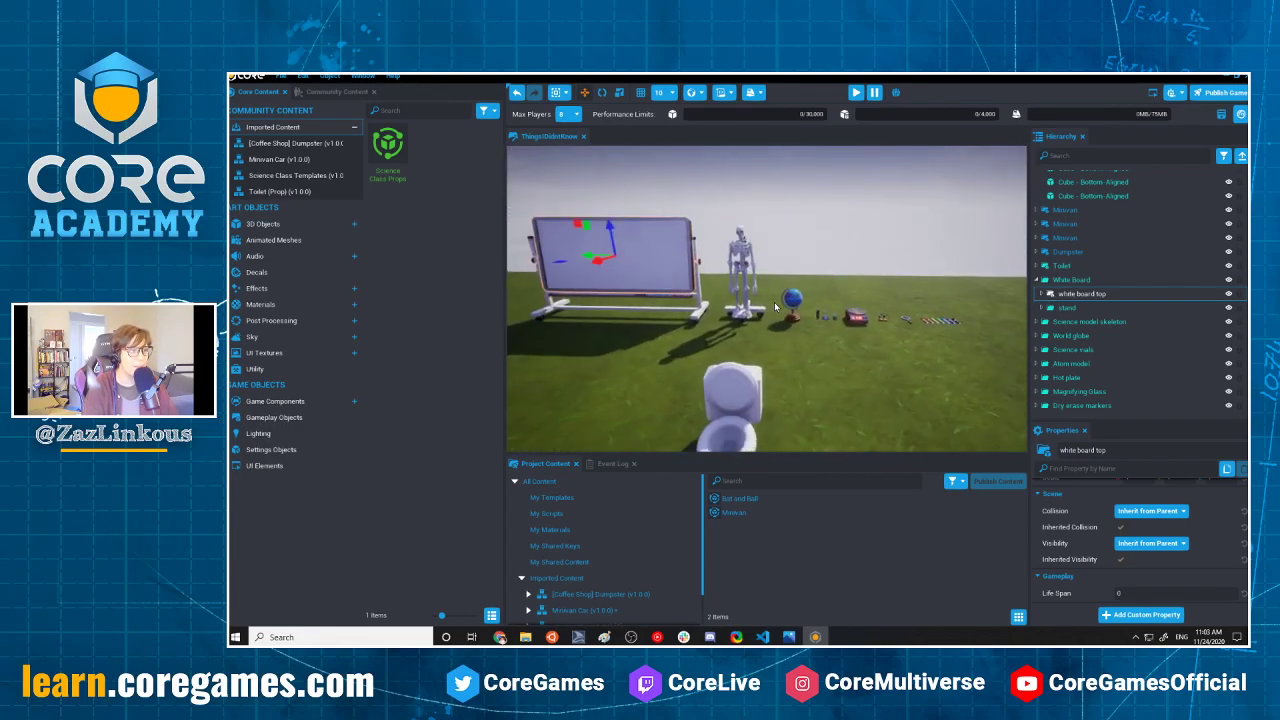
pyautogui.click(740, 298)
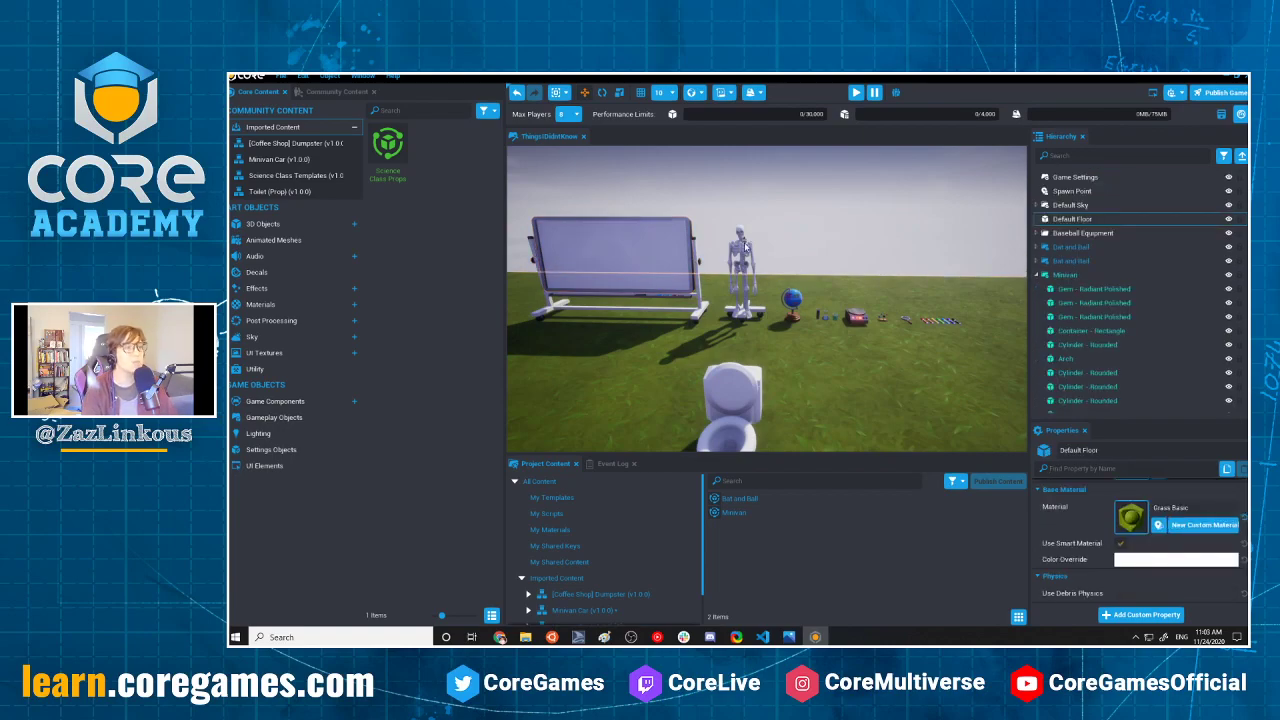
pyautogui.scroll(5, 966, 283)
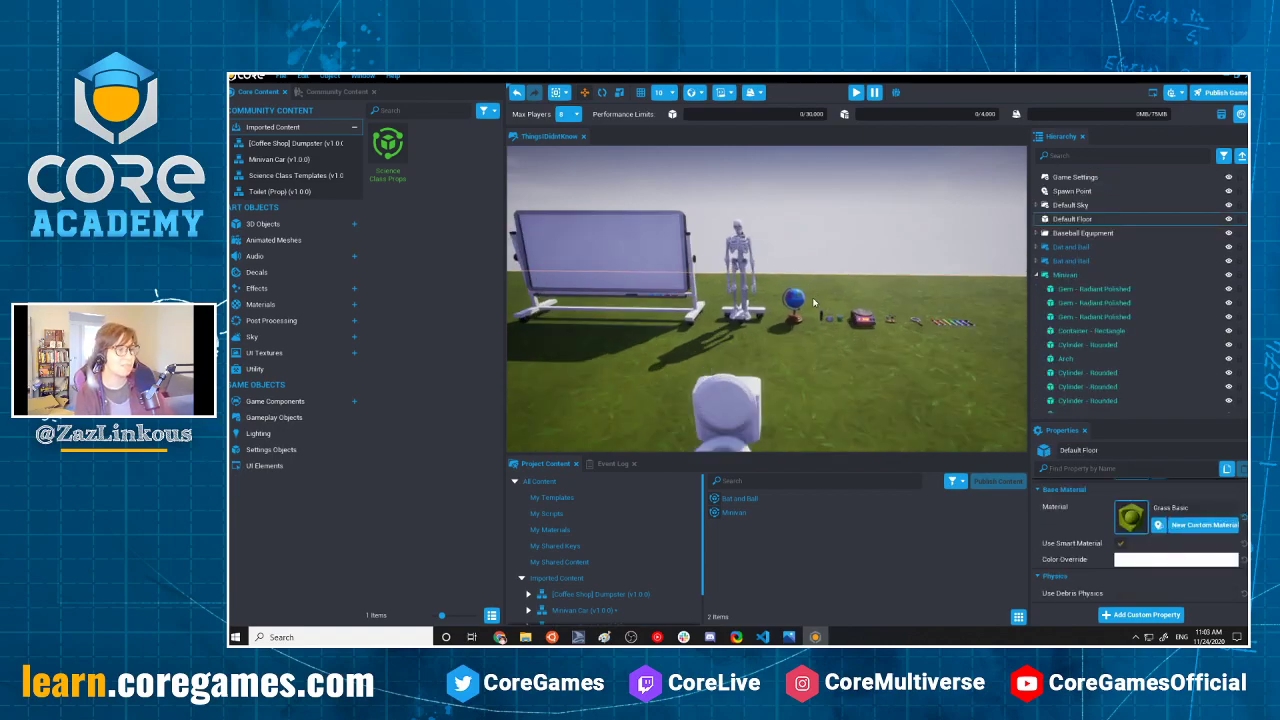
pyautogui.scroll(-3, 1057, 363)
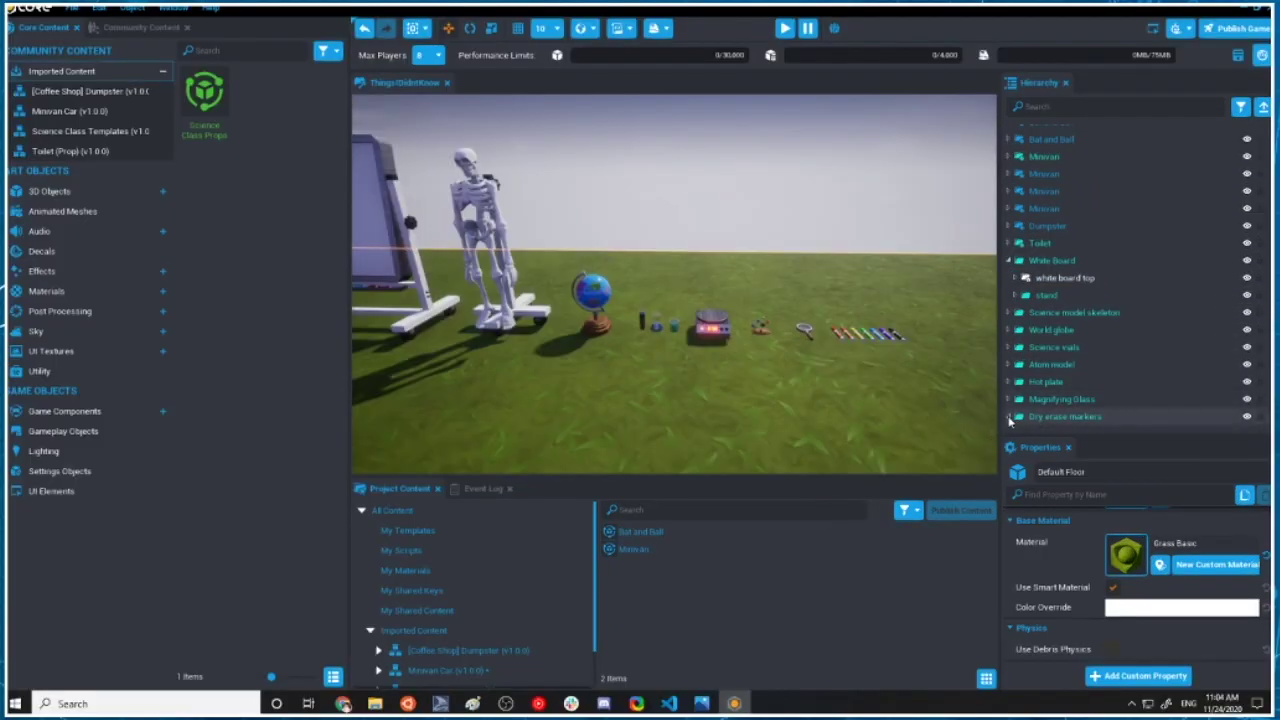
# Expand the Dry erase markers folder and create a new template from its Red marker folder under the name "Red marker".
pyautogui.click(1008, 418)
pyautogui.scroll(-3, 1030, 380)
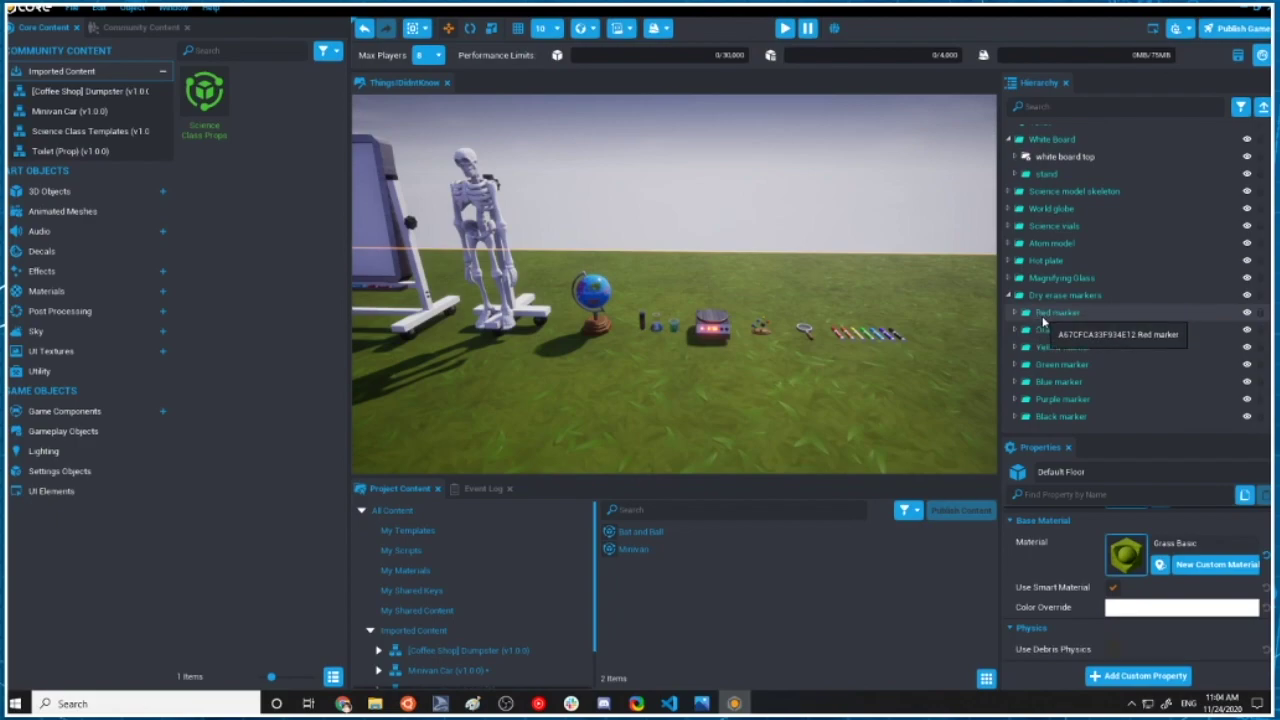
pyautogui.rightClick(1040, 313)
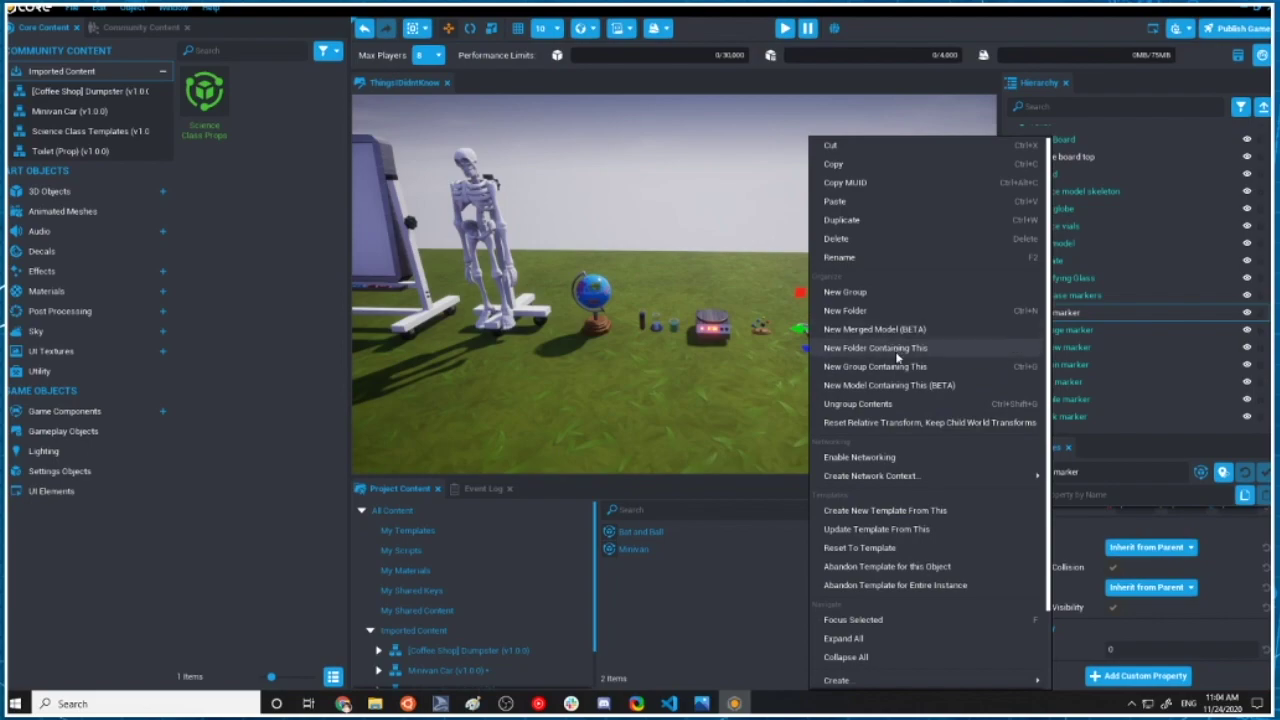
pyautogui.click(900, 510)
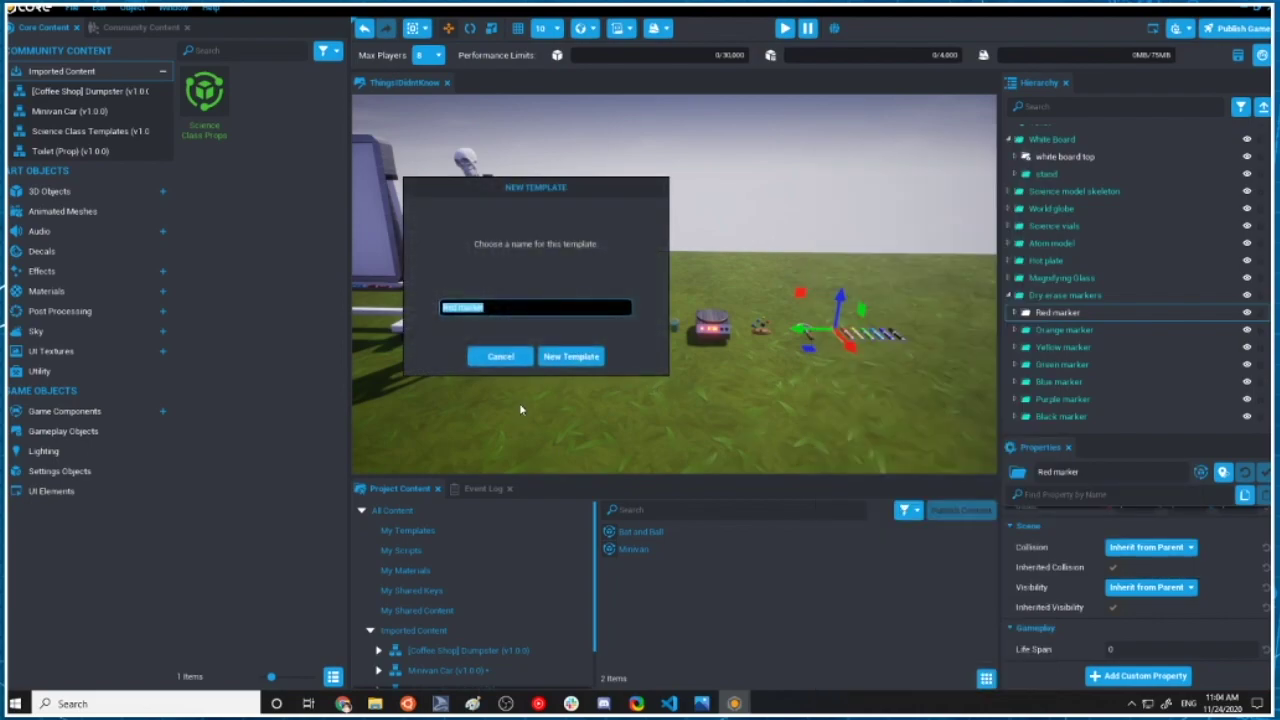
pyautogui.click(570, 357)
# Create new templates from the Orange marker, Yellow marker and Green marker folders, keeping the suggested names.
pyautogui.rightClick(1110, 330)
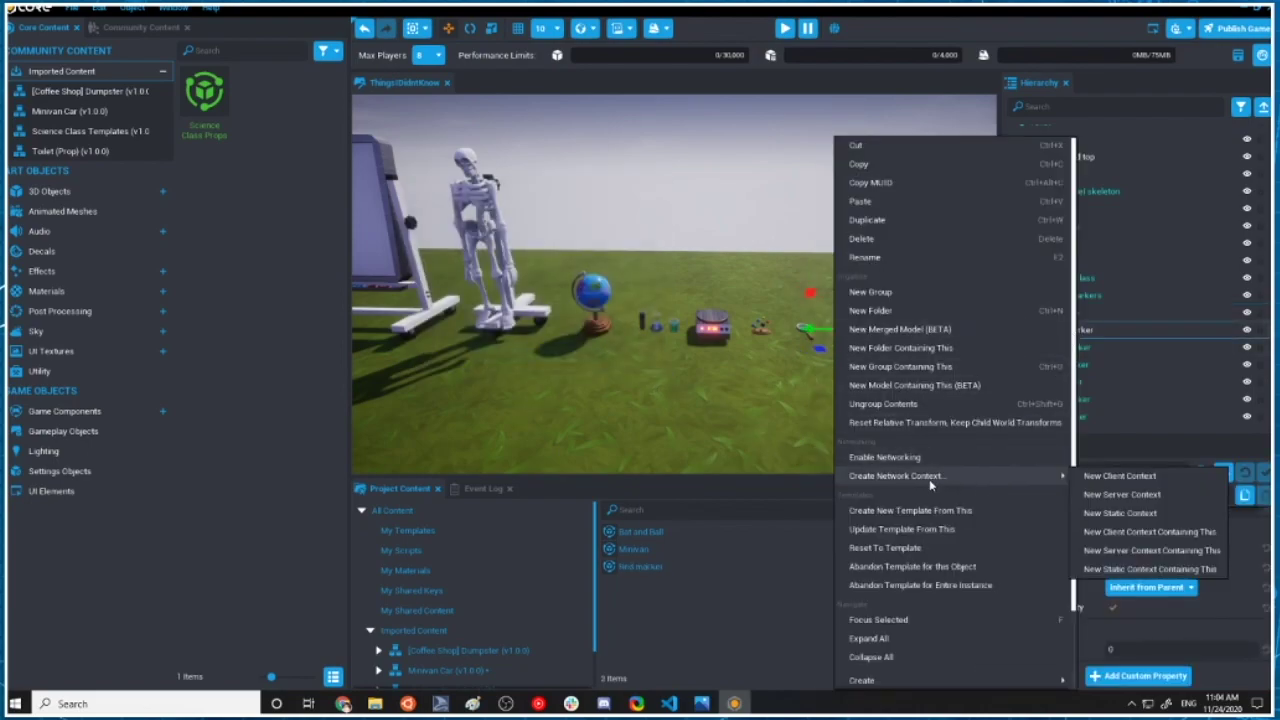
pyautogui.click(905, 510)
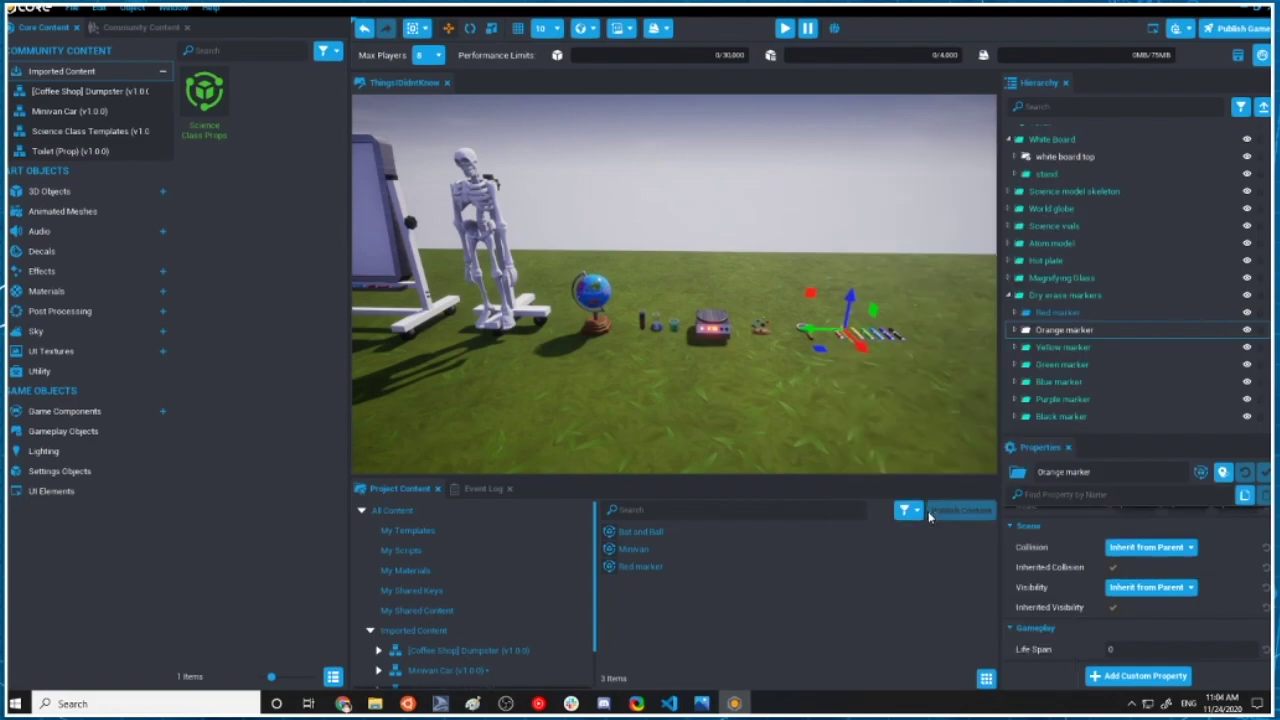
pyautogui.click(586, 365)
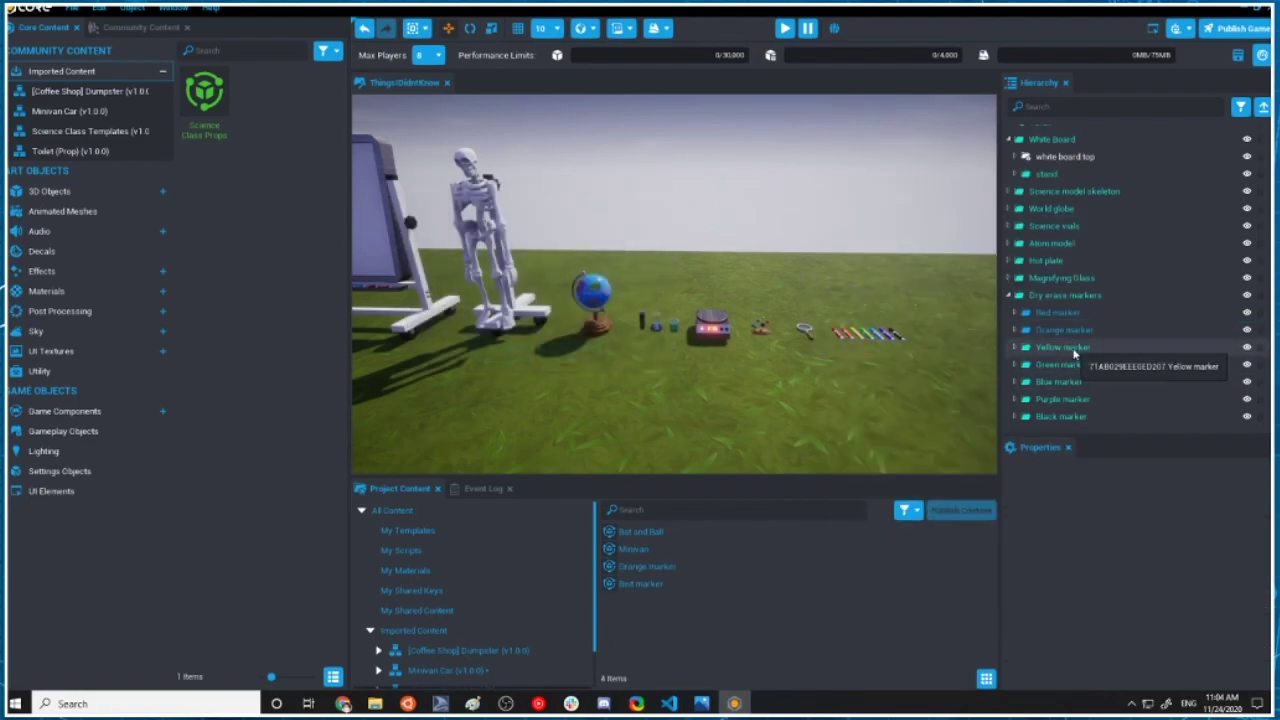
pyautogui.rightClick(1060, 348)
pyautogui.click(920, 512)
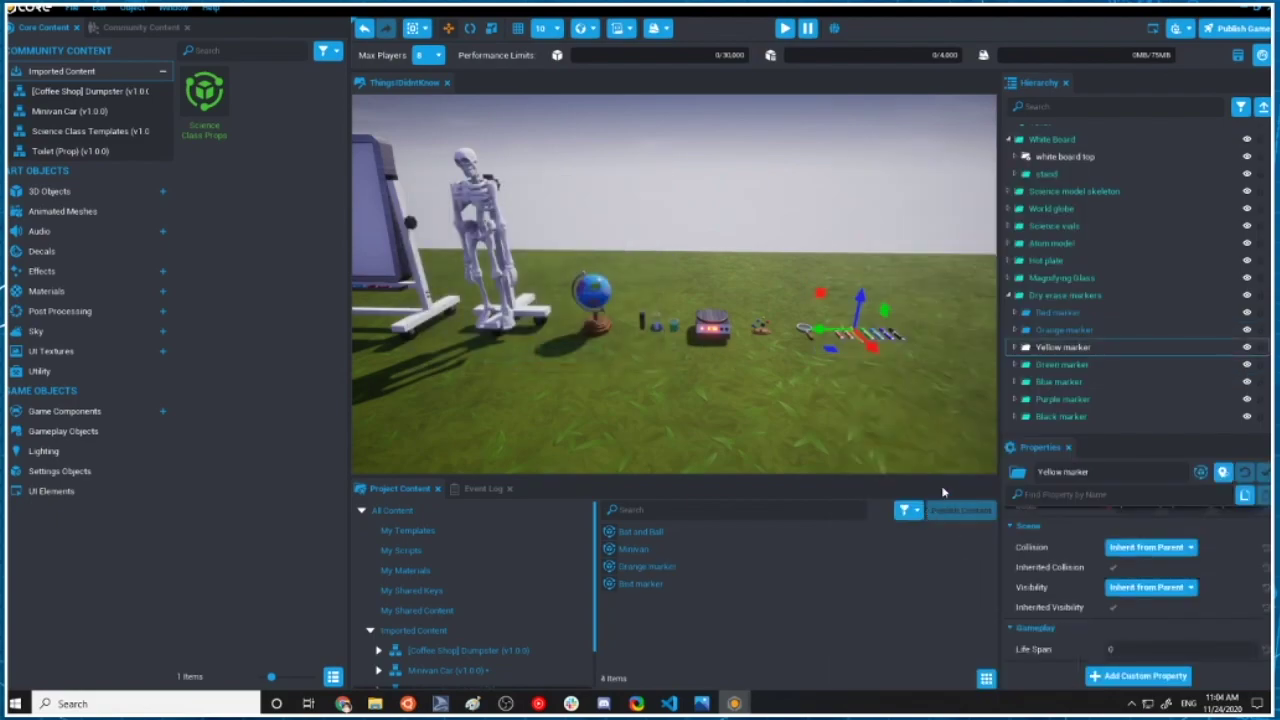
pyautogui.click(571, 356)
pyautogui.rightClick(1075, 365)
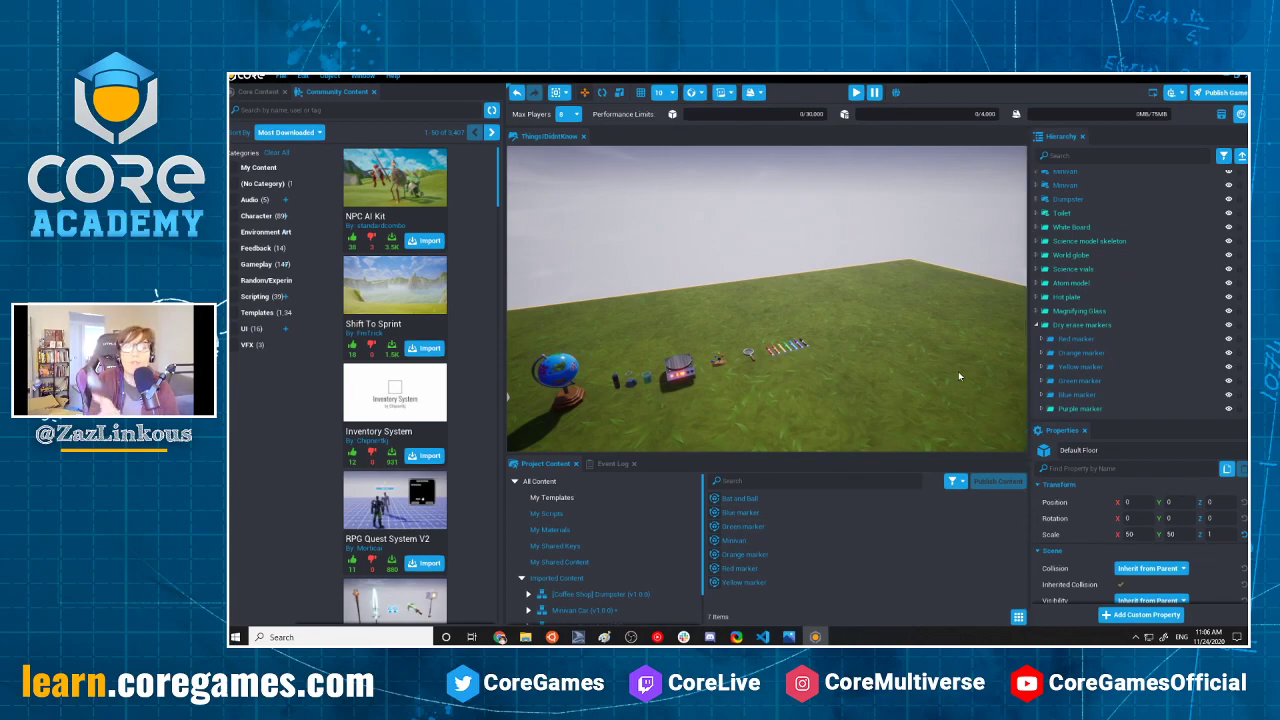
# Examine the row of coloured dry erase markers up close in the scene.
pyautogui.scroll(6, 785, 350)
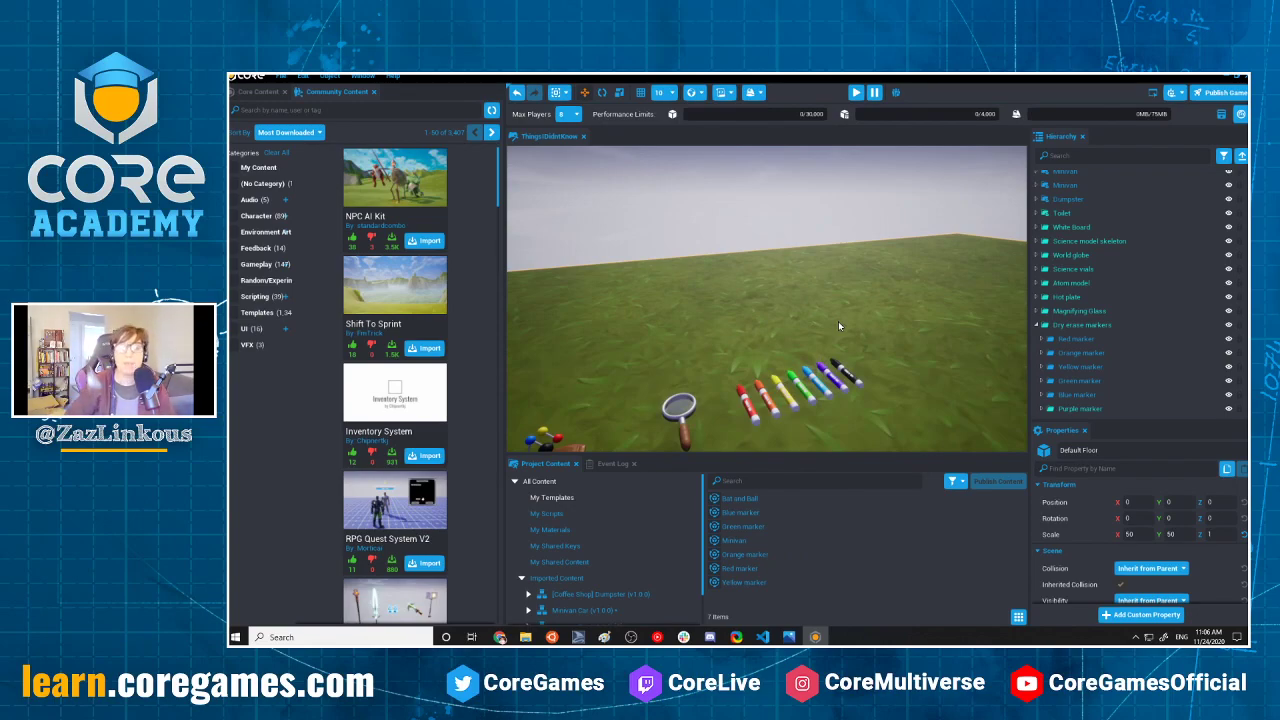
pyautogui.scroll(3, 810, 388)
pyautogui.moveTo(810, 390); pyautogui.dragTo(746, 405, button='right')
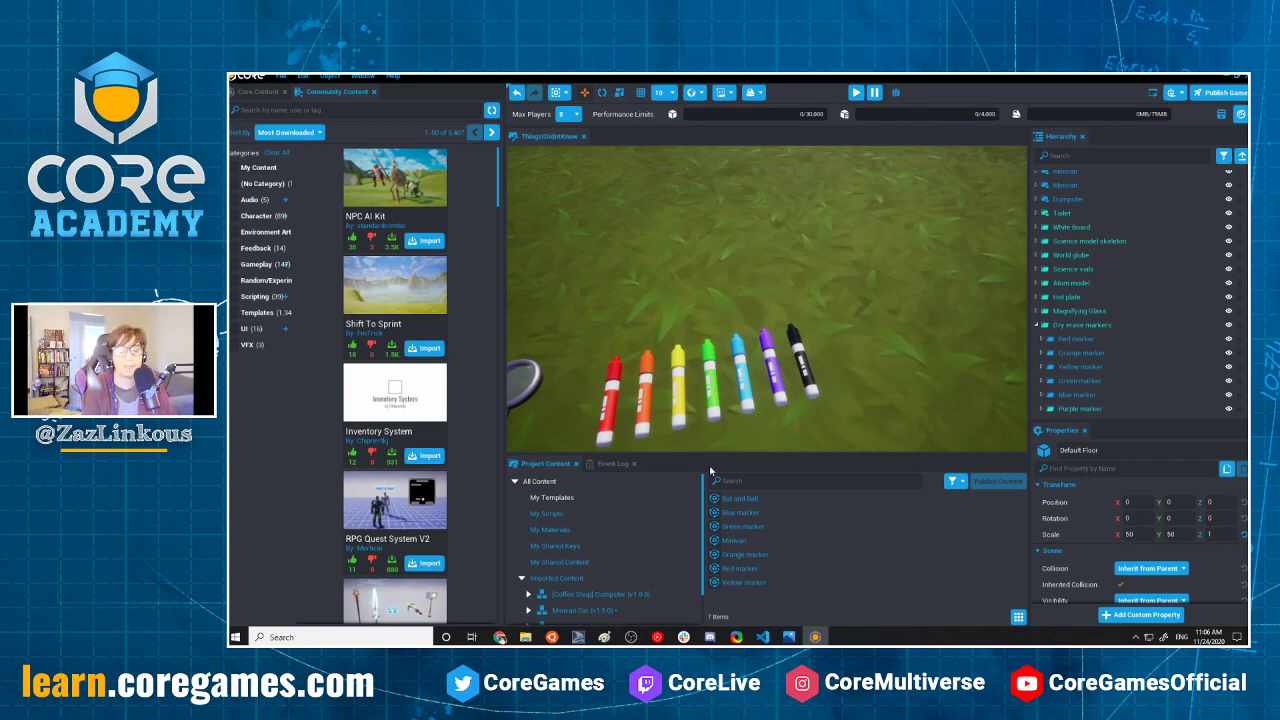
pyautogui.moveTo(718, 350); pyautogui.dragTo(795, 370, button='right')
pyautogui.press('w')
pyautogui.press('s')
pyautogui.moveTo(860, 340); pyautogui.dragTo(878, 322, button='right')
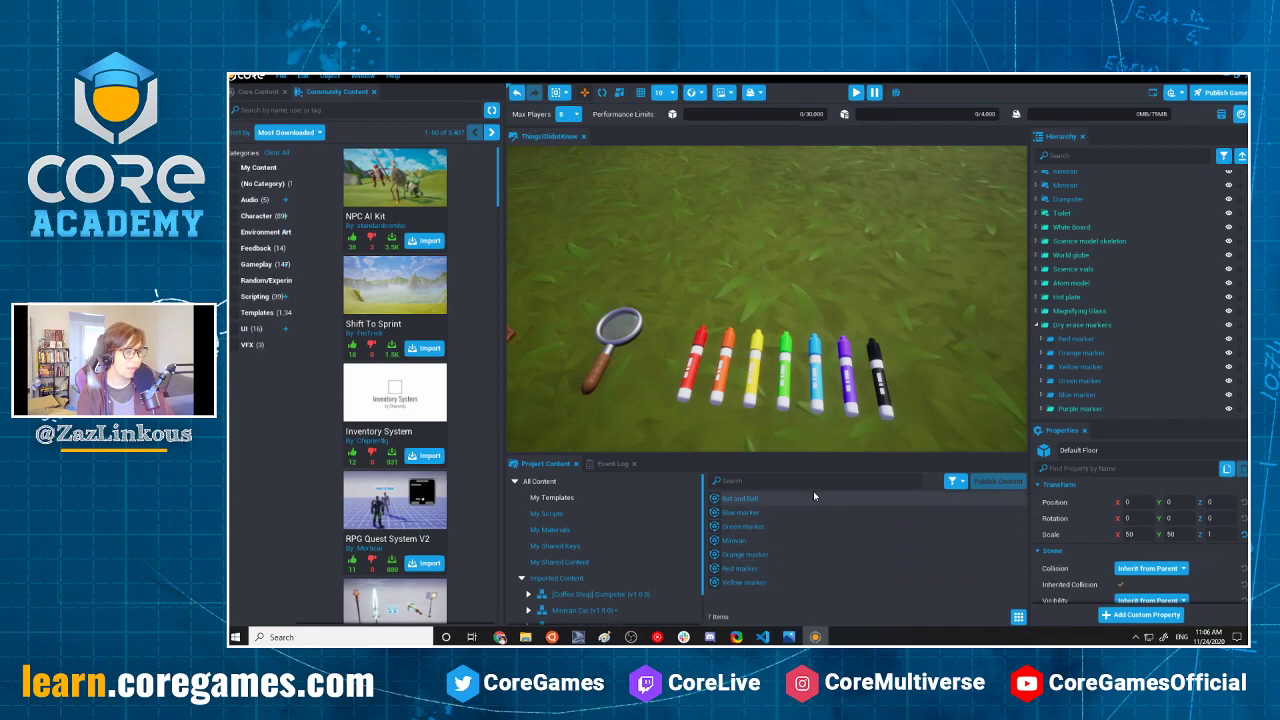
# Start publishing the Blue, Green, Orange, Red and Yellow marker templates together to Community Content, saving the game and overwriting its existing save.
pyautogui.moveTo(818, 455); pyautogui.dragTo(818, 289)
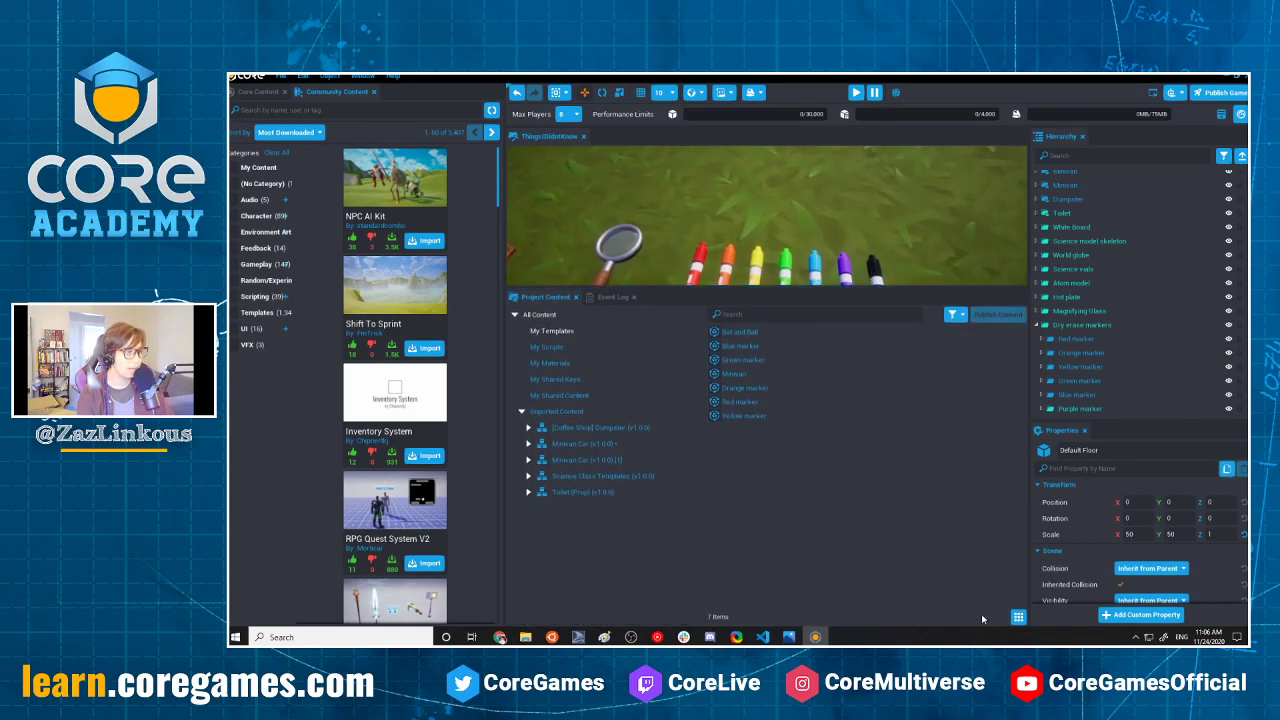
pyautogui.click(1018, 617)
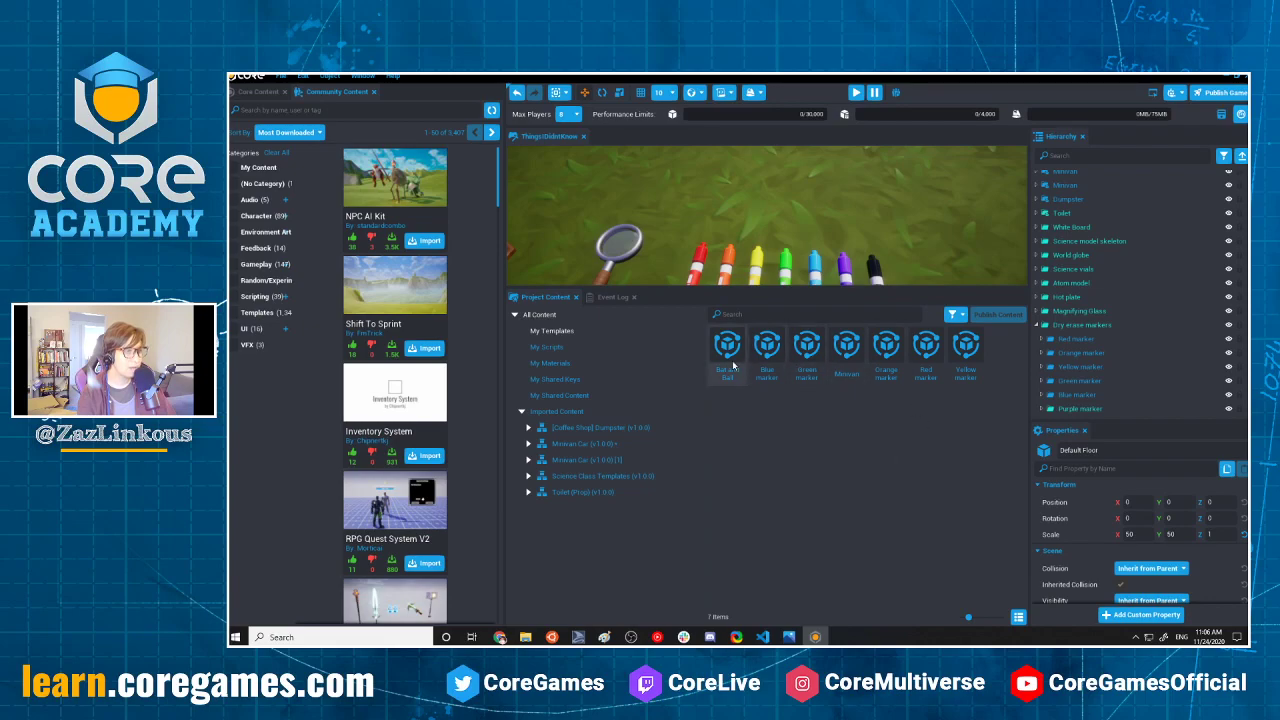
pyautogui.click(767, 350)
pyautogui.keyDown('shift'); pyautogui.click(811, 355); pyautogui.keyUp('shift')
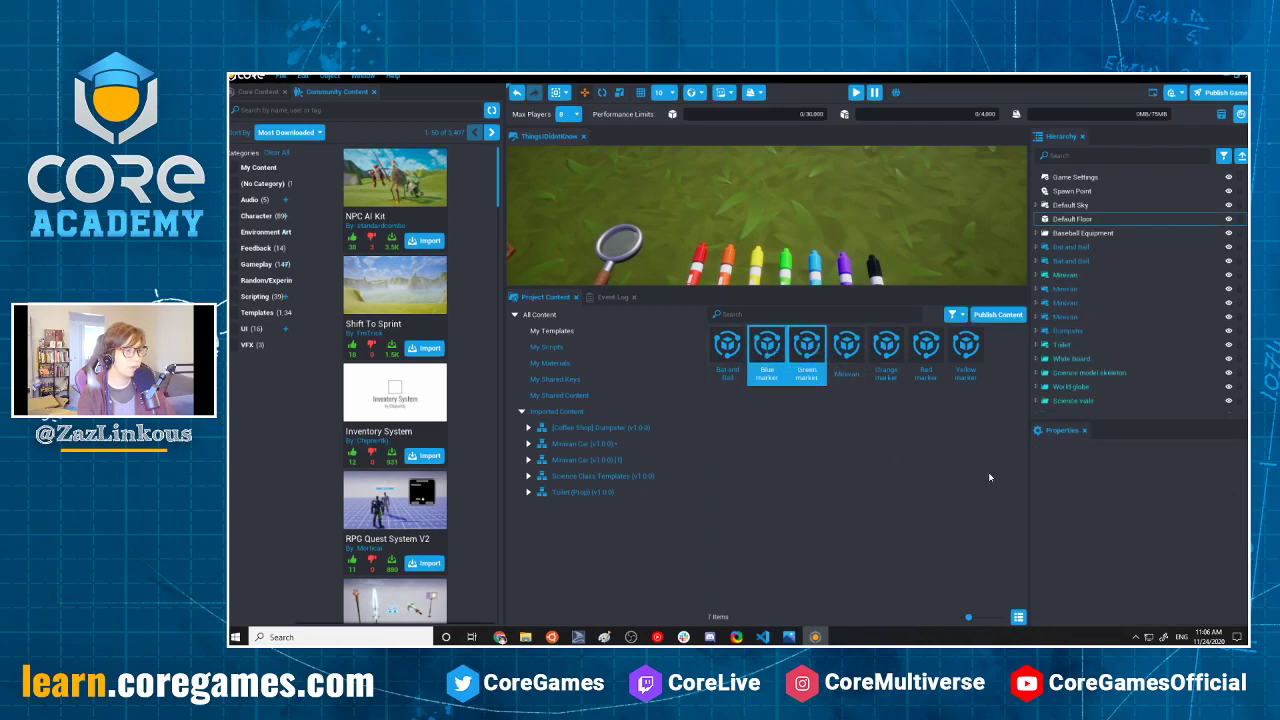
pyautogui.keyDown('shift'); pyautogui.click(894, 355); pyautogui.keyUp('shift')
pyautogui.keyDown('ctrl'); pyautogui.click(853, 357); pyautogui.keyUp('ctrl')
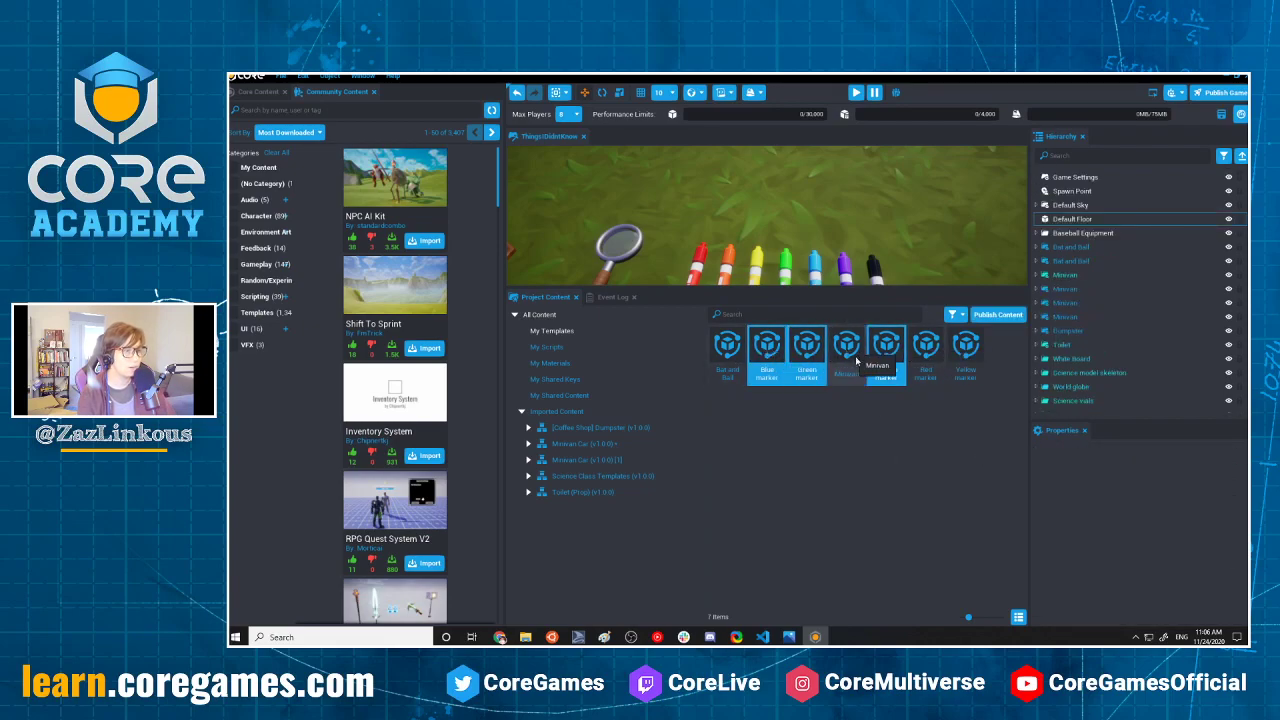
pyautogui.keyDown('ctrl'); pyautogui.click(926, 352); pyautogui.keyUp('ctrl')
pyautogui.keyDown('ctrl'); pyautogui.click(967, 350); pyautogui.keyUp('ctrl')
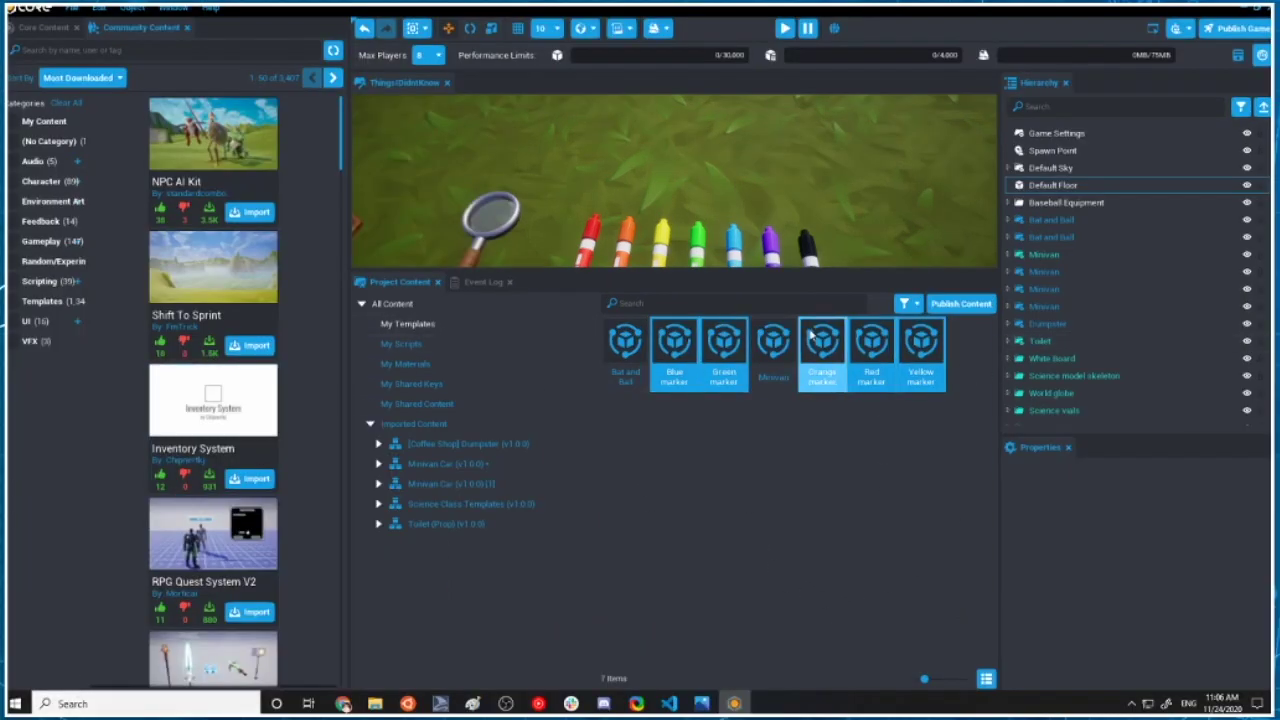
pyautogui.rightClick(924, 340)
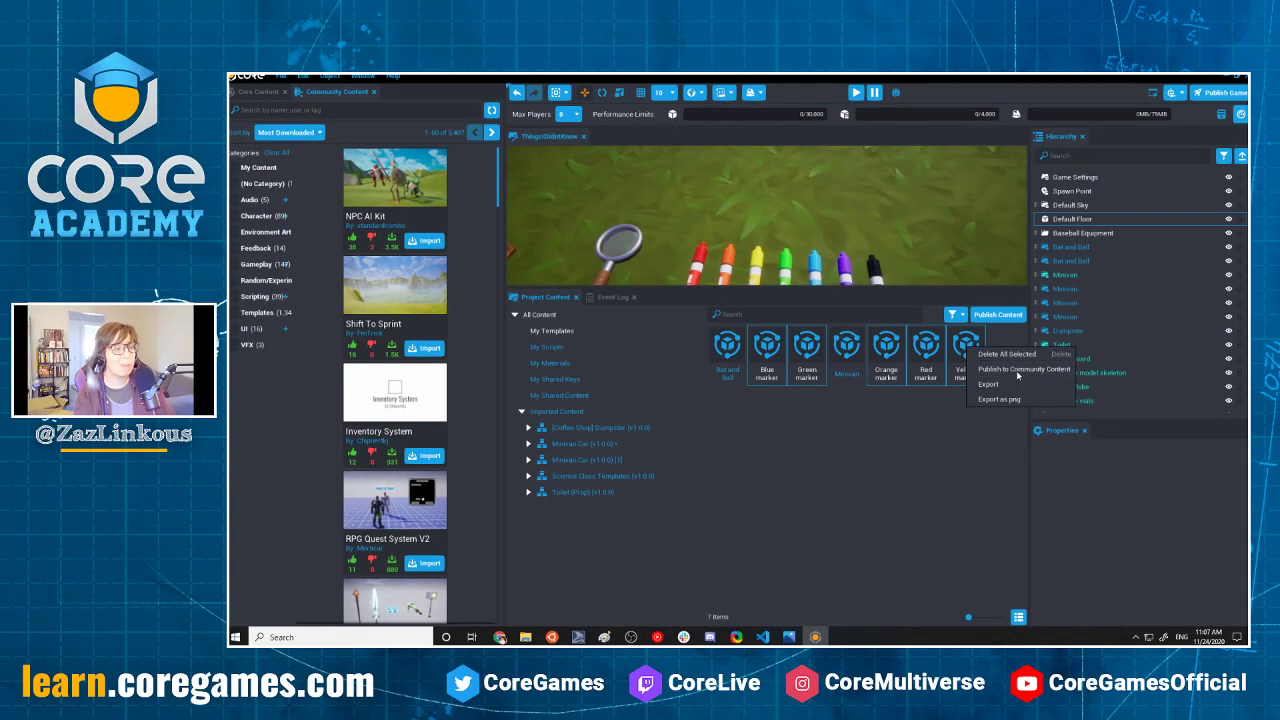
pyautogui.click(993, 371)
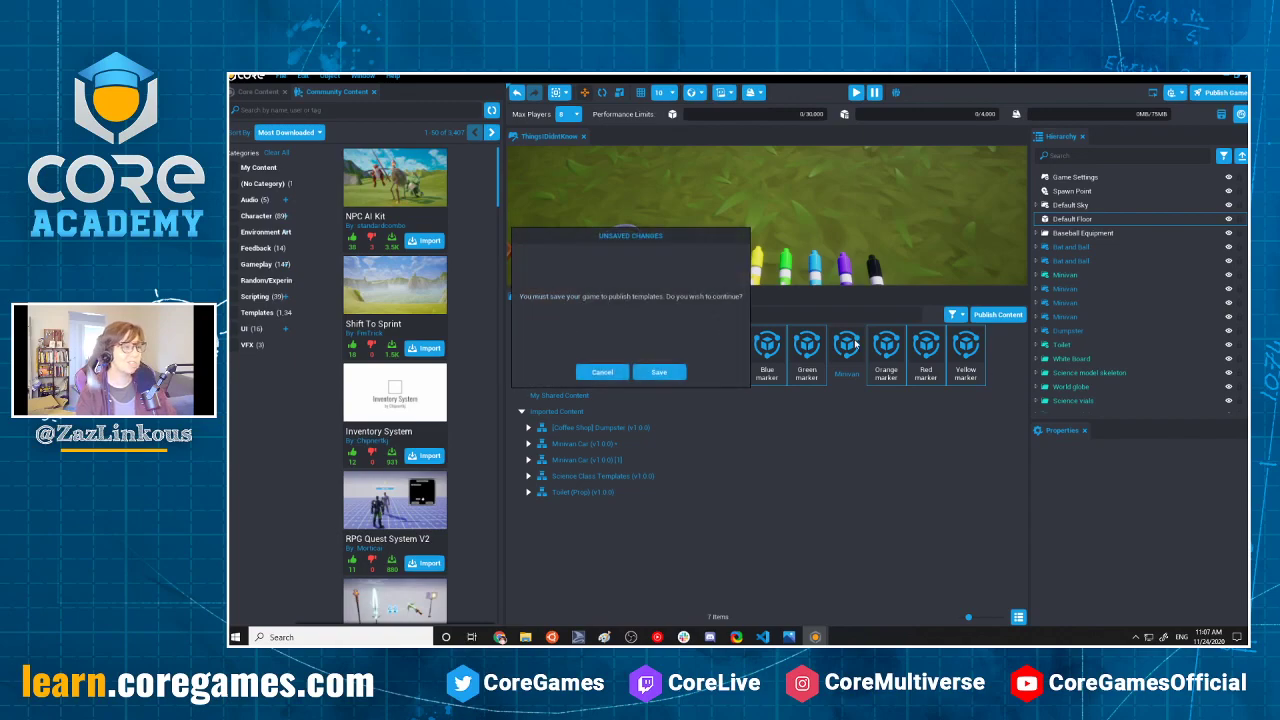
pyautogui.click(665, 373)
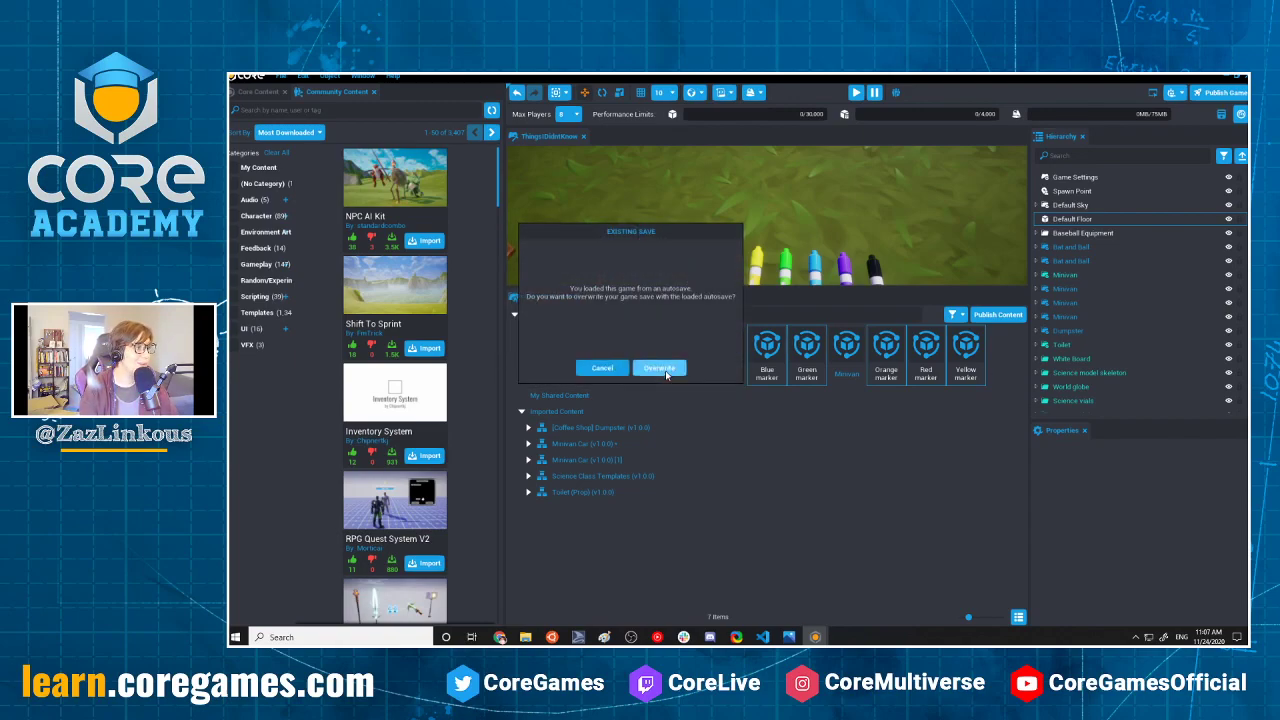
pyautogui.click(660, 369)
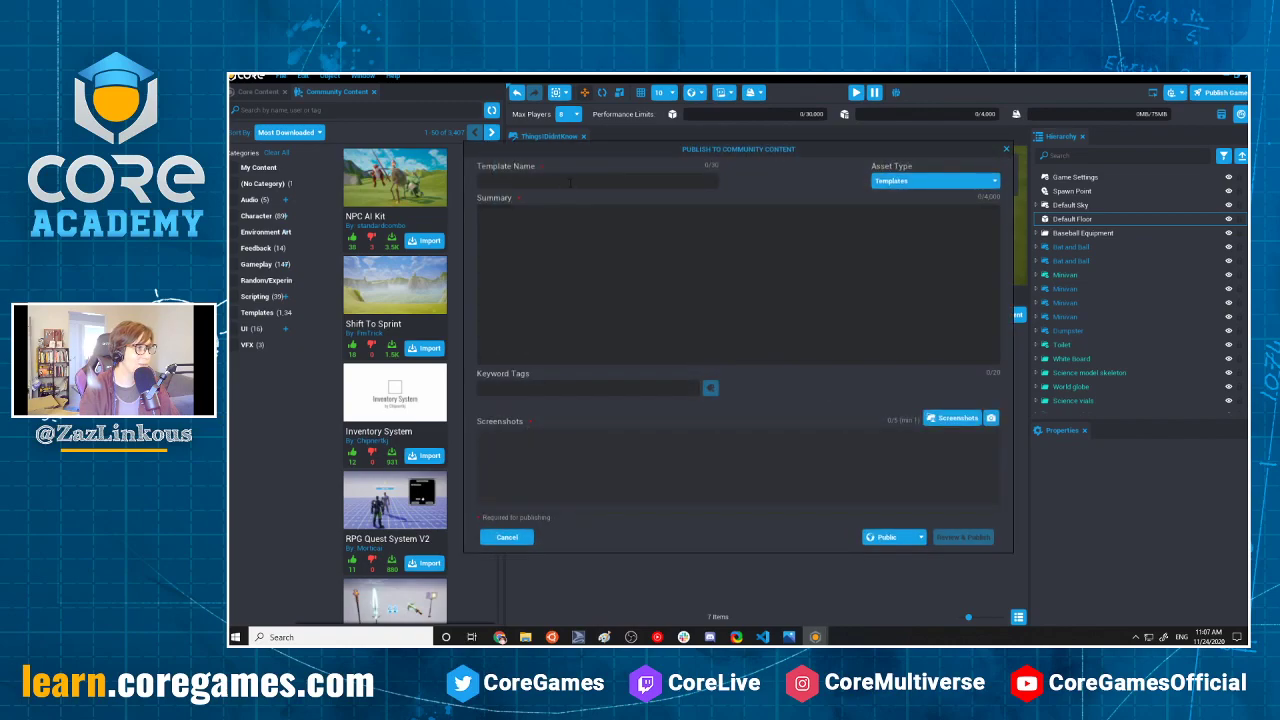
# Name the template being published "Whiteboard Markers".
pyautogui.click(570, 183)
pyautogui.write('White')
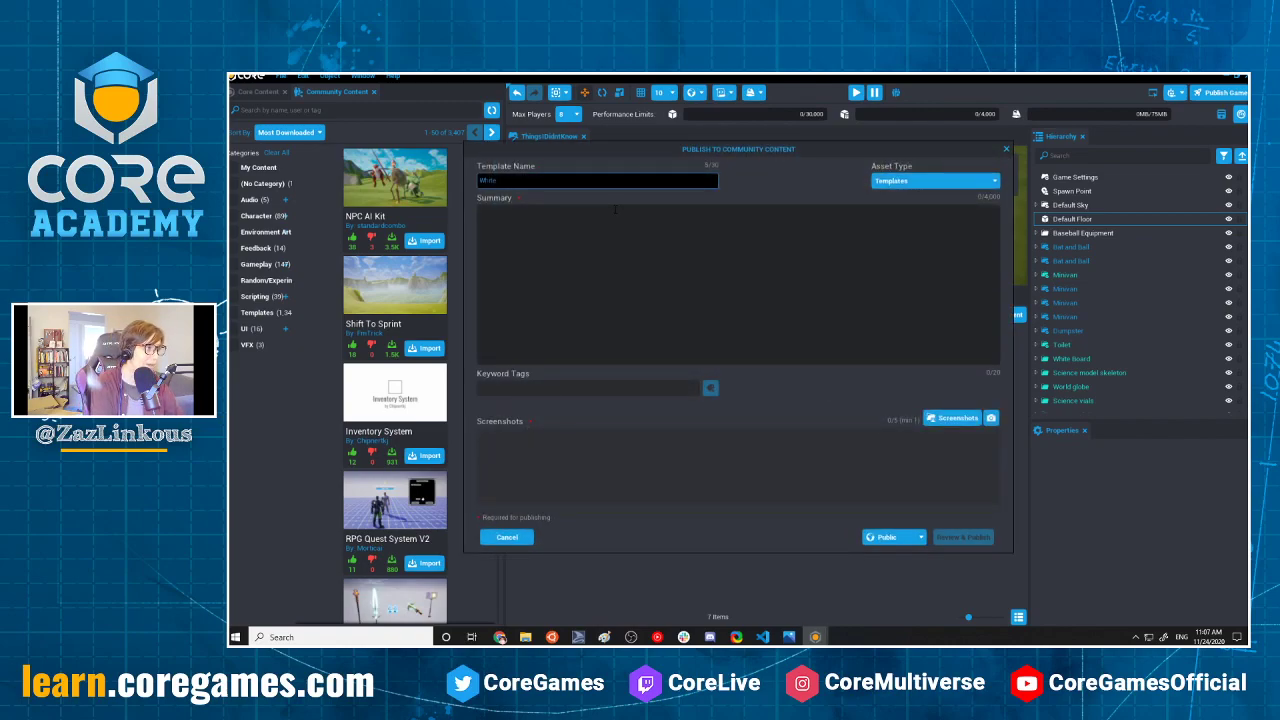
pyautogui.write('board Markers')
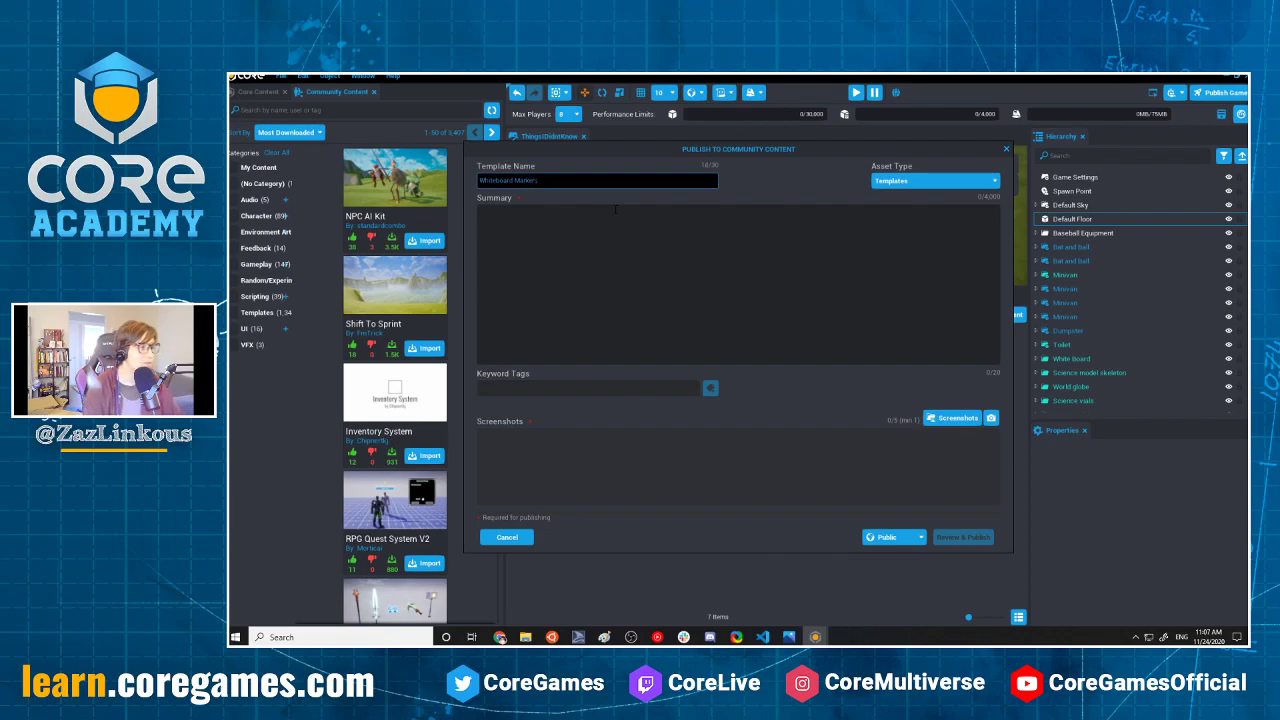
pyautogui.click(615, 209)
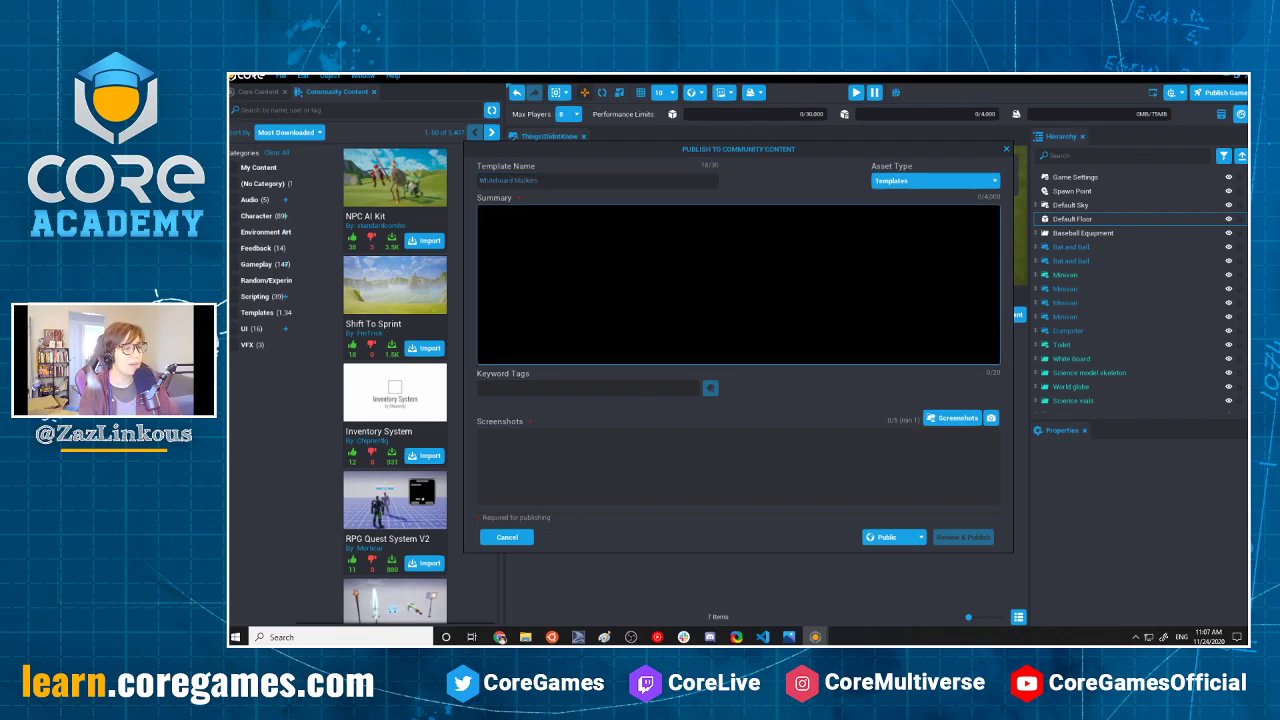
# Capture a close-up screenshot of the coloured markers for the Community Content listing.
pyautogui.moveTo(653, 153); pyautogui.dragTo(621, 290)
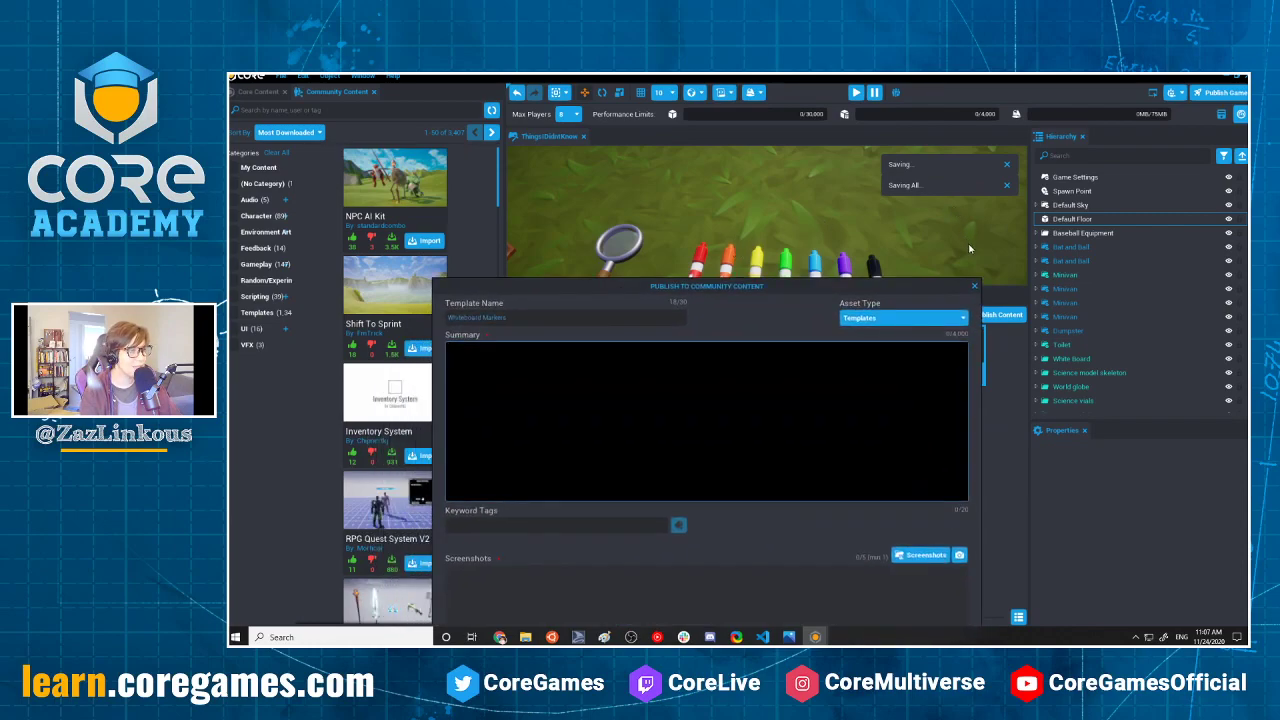
pyautogui.moveTo(758, 291); pyautogui.dragTo(824, 147)
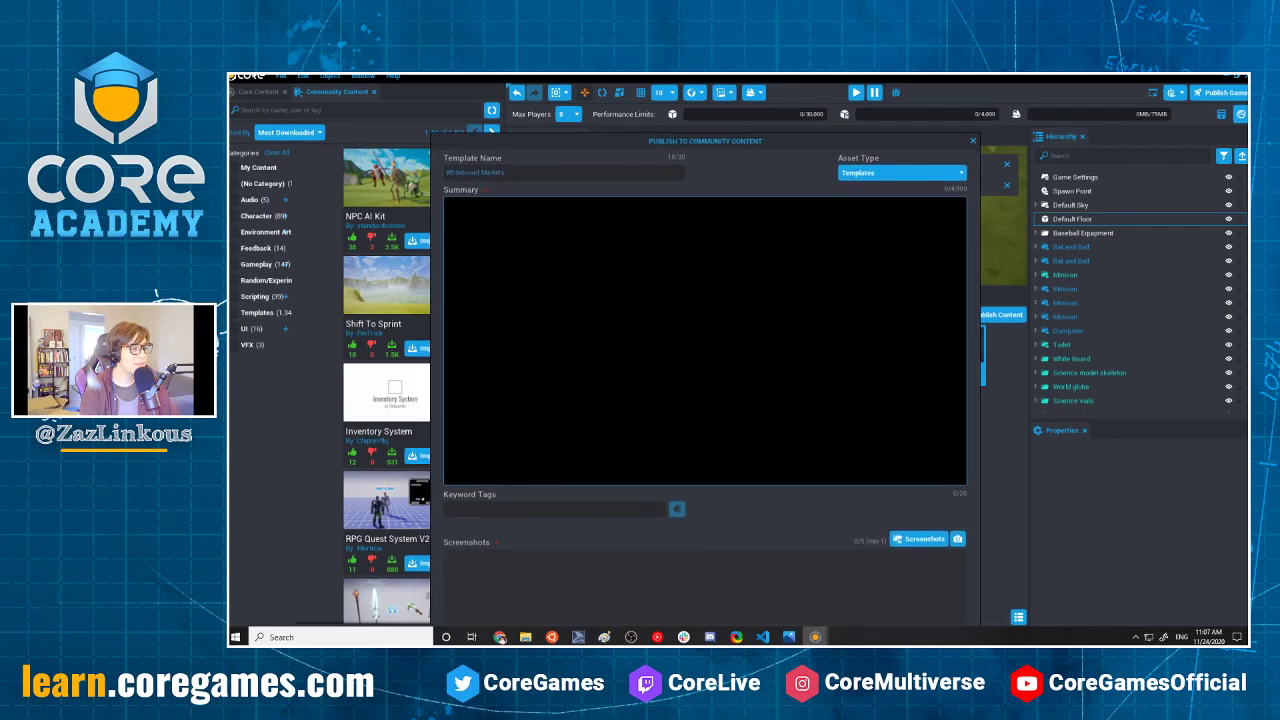
pyautogui.click(958, 539)
pyautogui.moveTo(942, 238); pyautogui.dragTo(926, 260, button='right')
pyautogui.scroll(2, 886, 246)
pyautogui.click(766, 268)
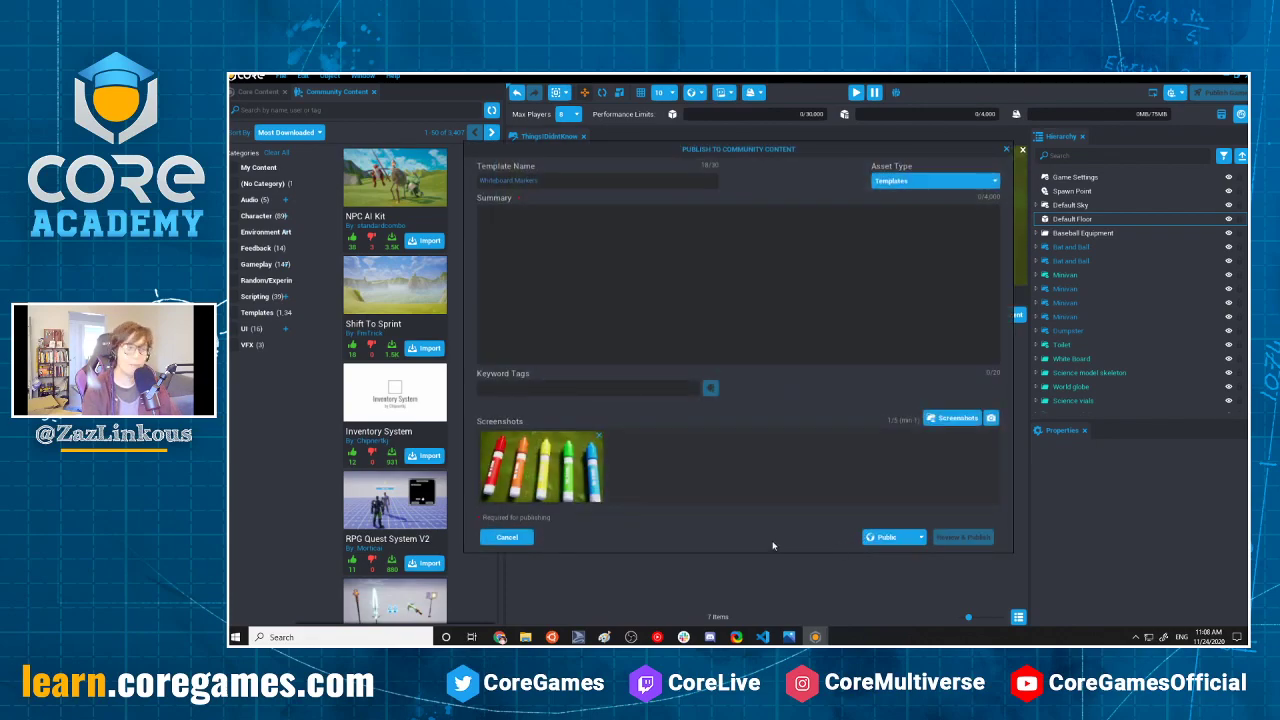
# Enter "Markers! They're in which should be groups" as the template's summary.
pyautogui.click(740, 285)
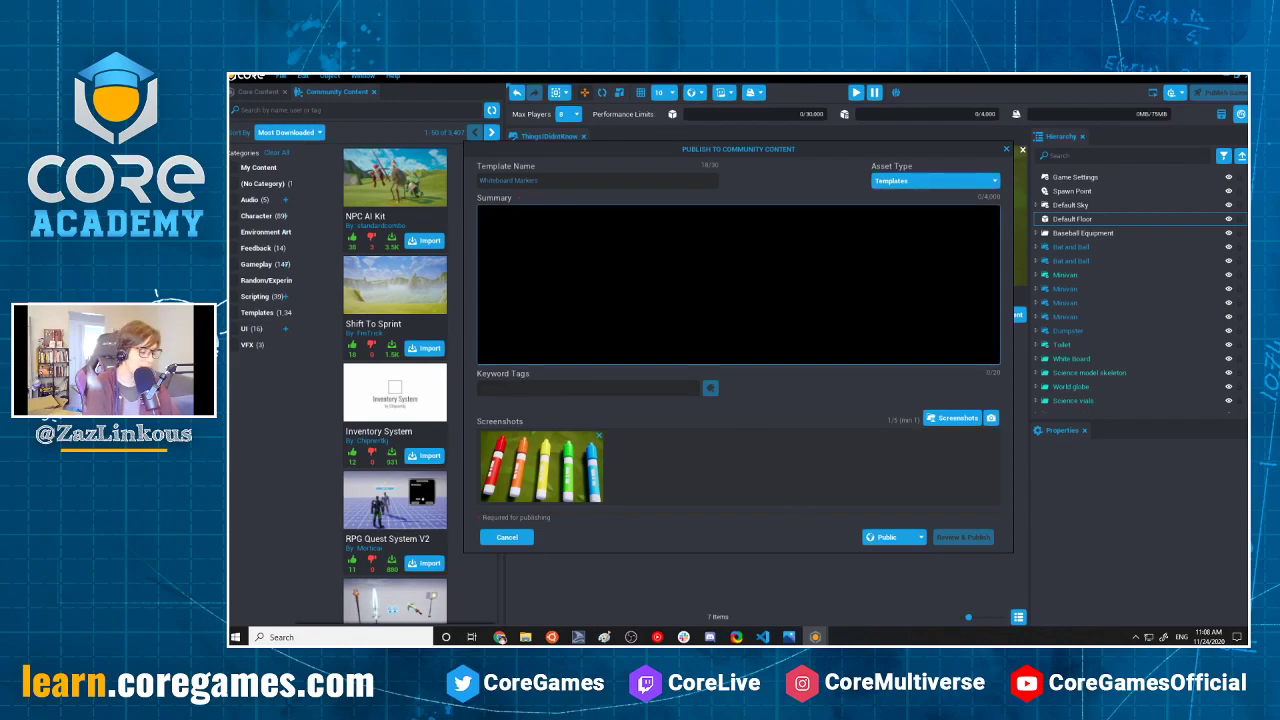
pyautogui.write('M')
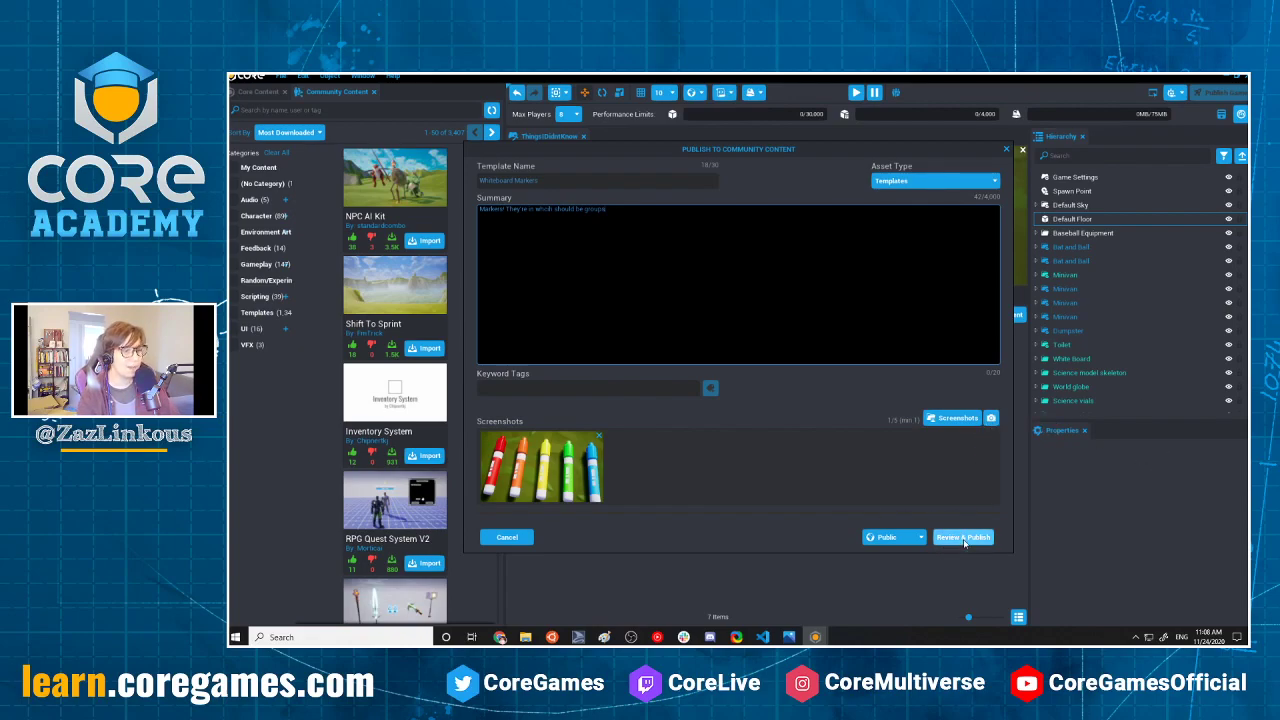
# Set the template's publishing visibility to Private and proceed to the review of the listing.
pyautogui.click(887, 537)
pyautogui.click(888, 505)
pyautogui.click(977, 541)
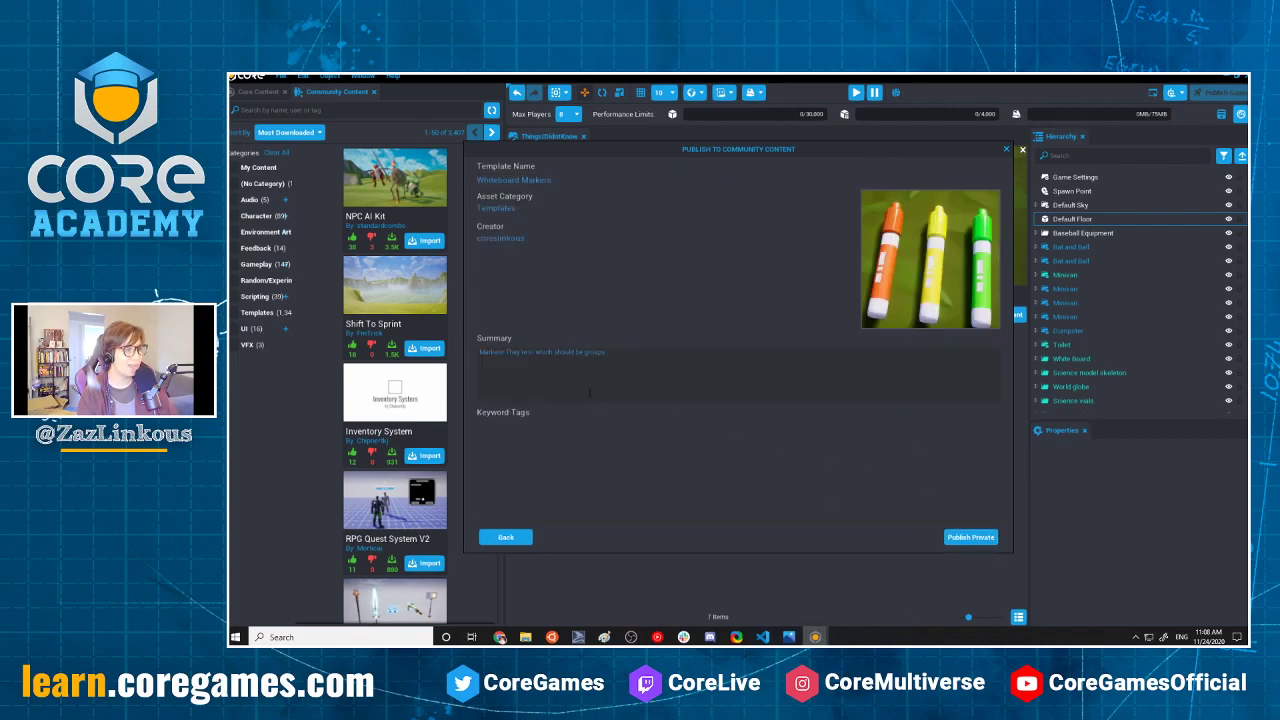
# Publish the Whiteboard Markers template privately, dismiss the completion notice, and return to the main menu.
pyautogui.click(970, 537)
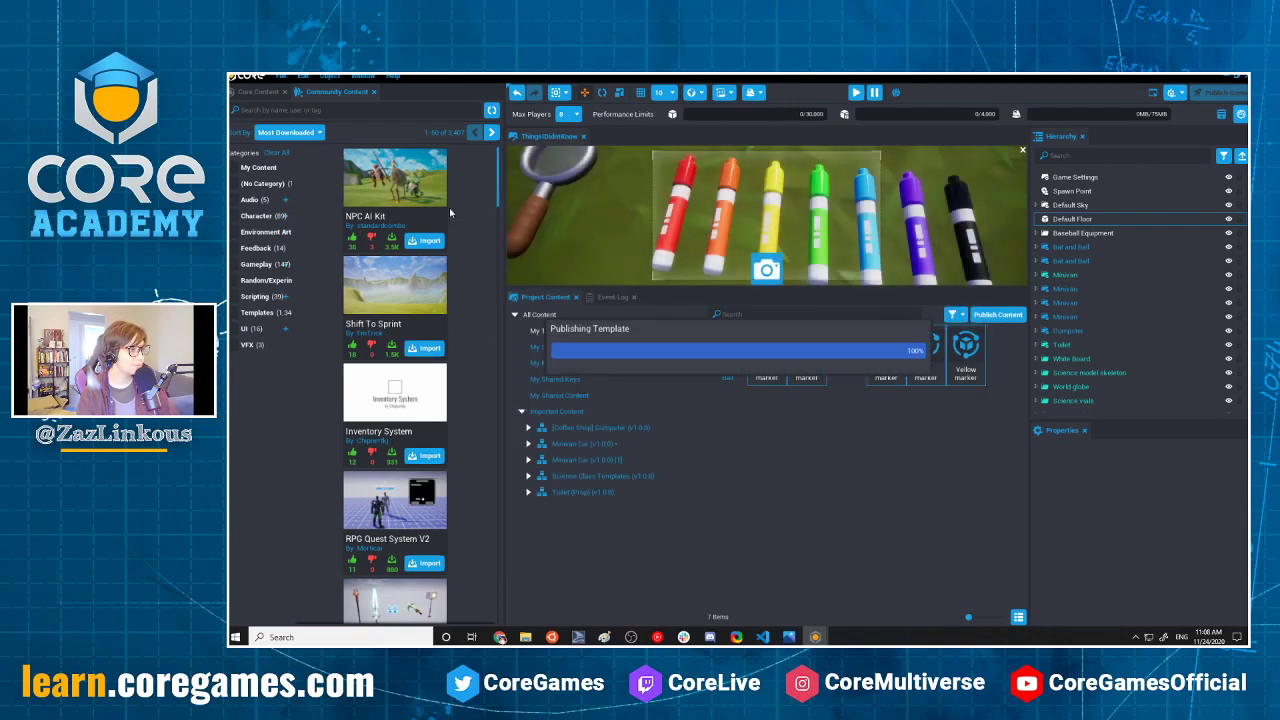
pyautogui.click(655, 371)
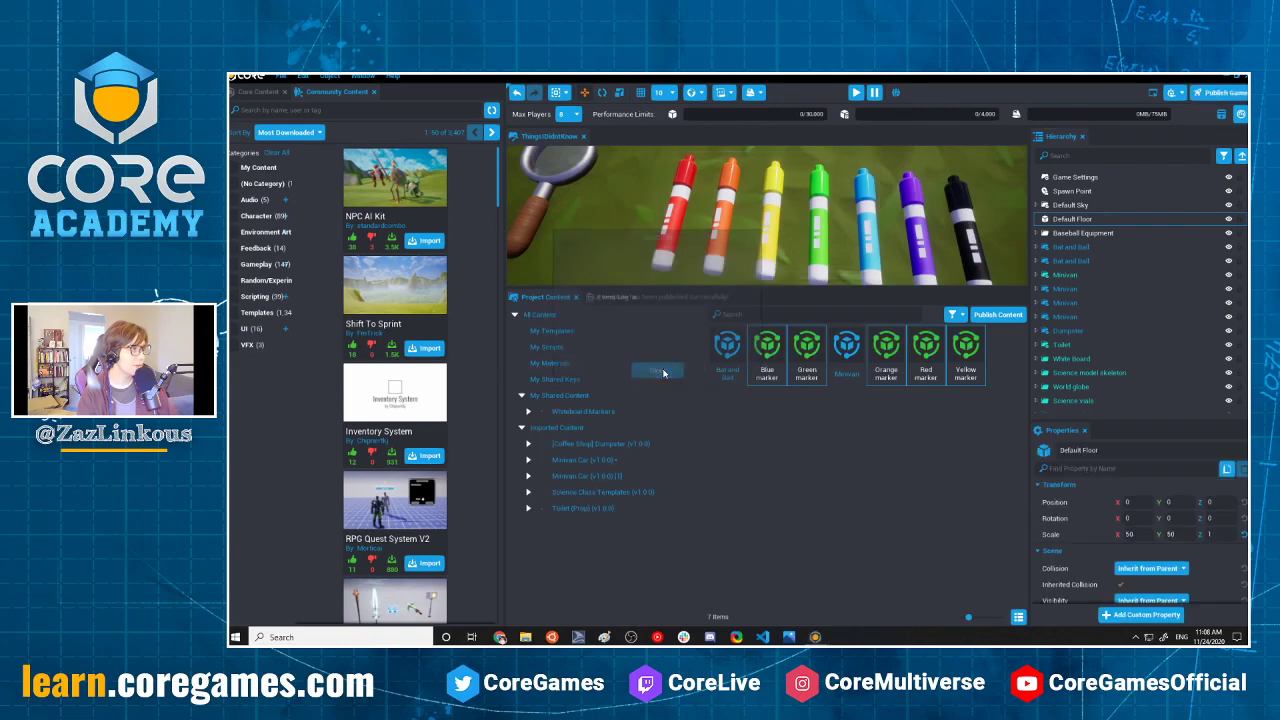
pyautogui.click(281, 76)
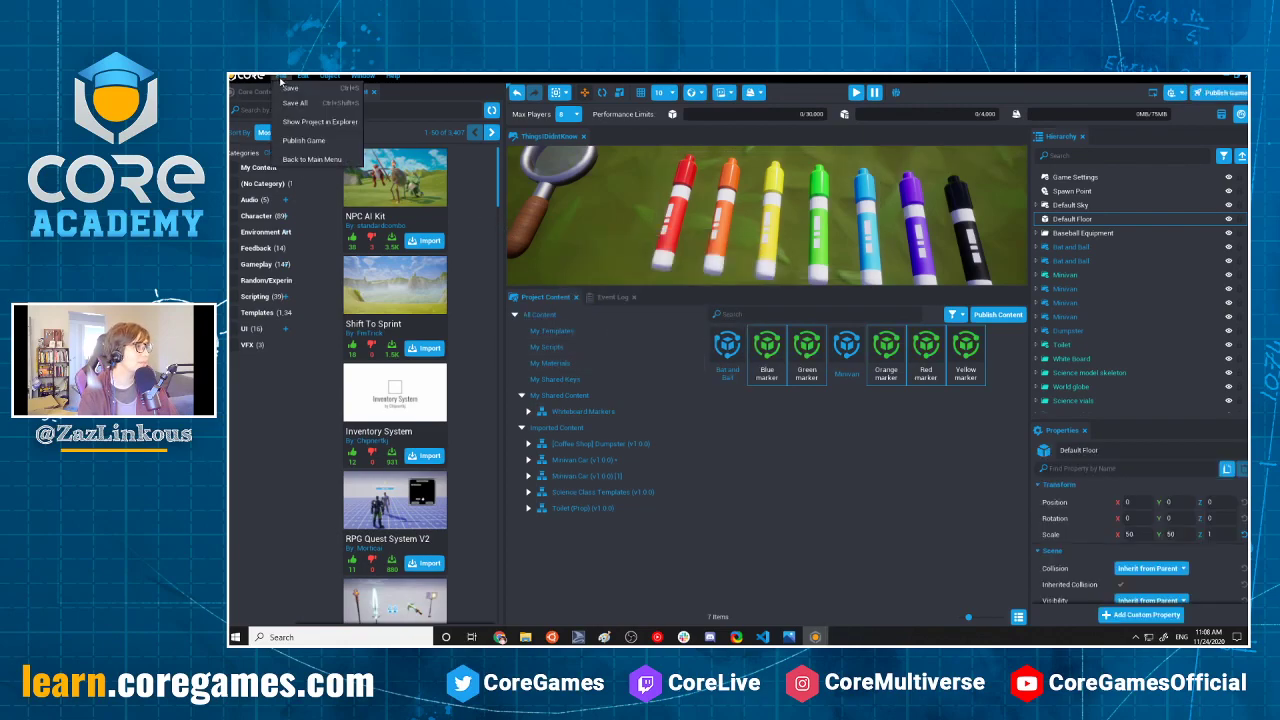
pyautogui.click(312, 160)
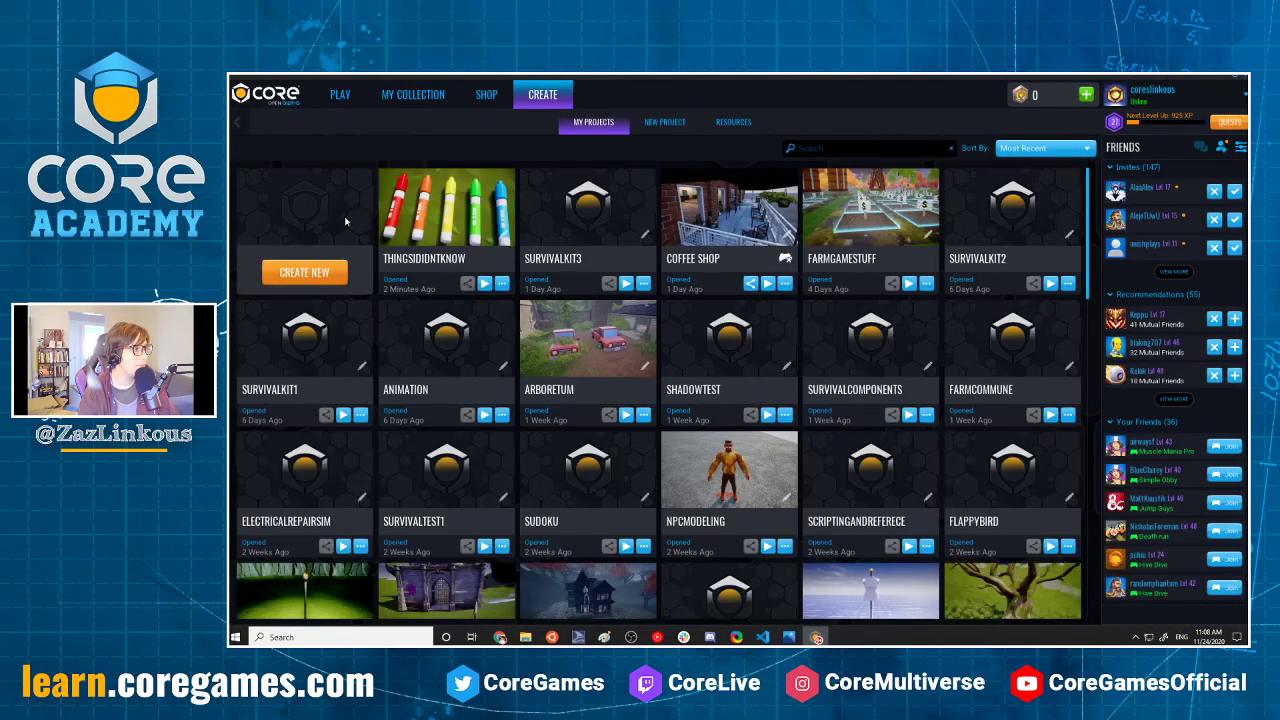
# Create a new empty project named "GonnaDeleteThis".
pyautogui.click(312, 270)
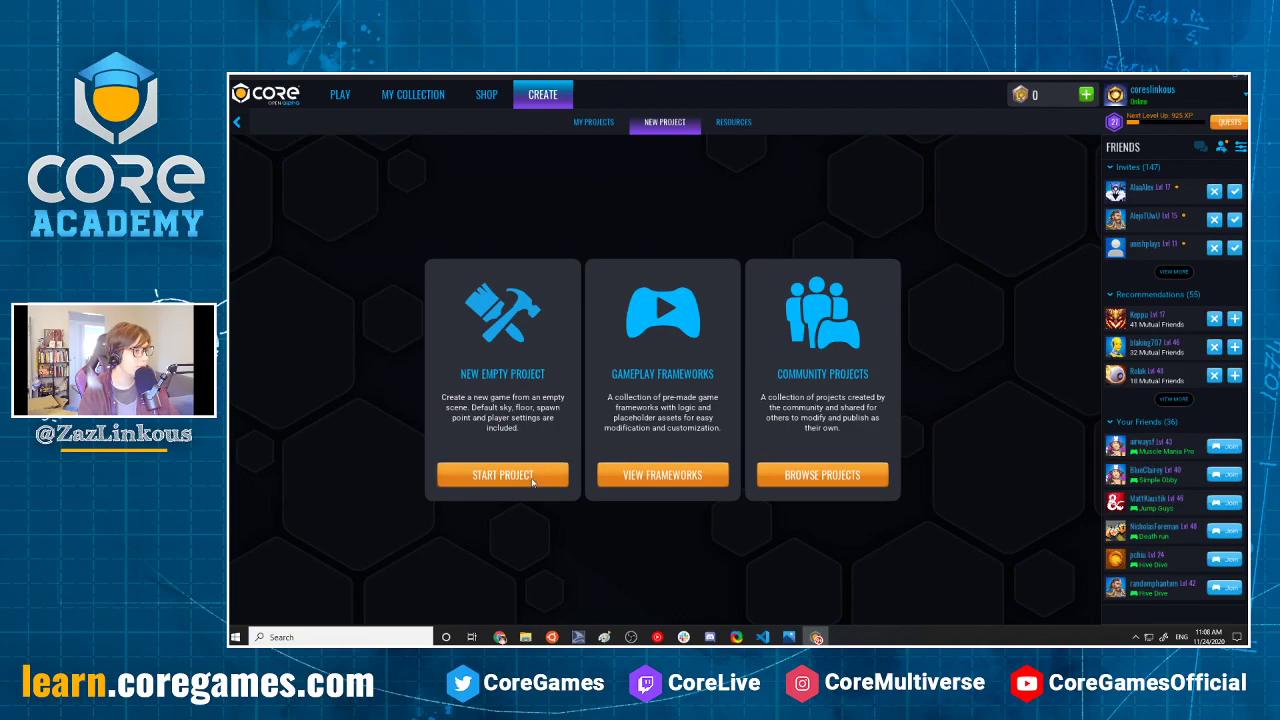
pyautogui.click(531, 478)
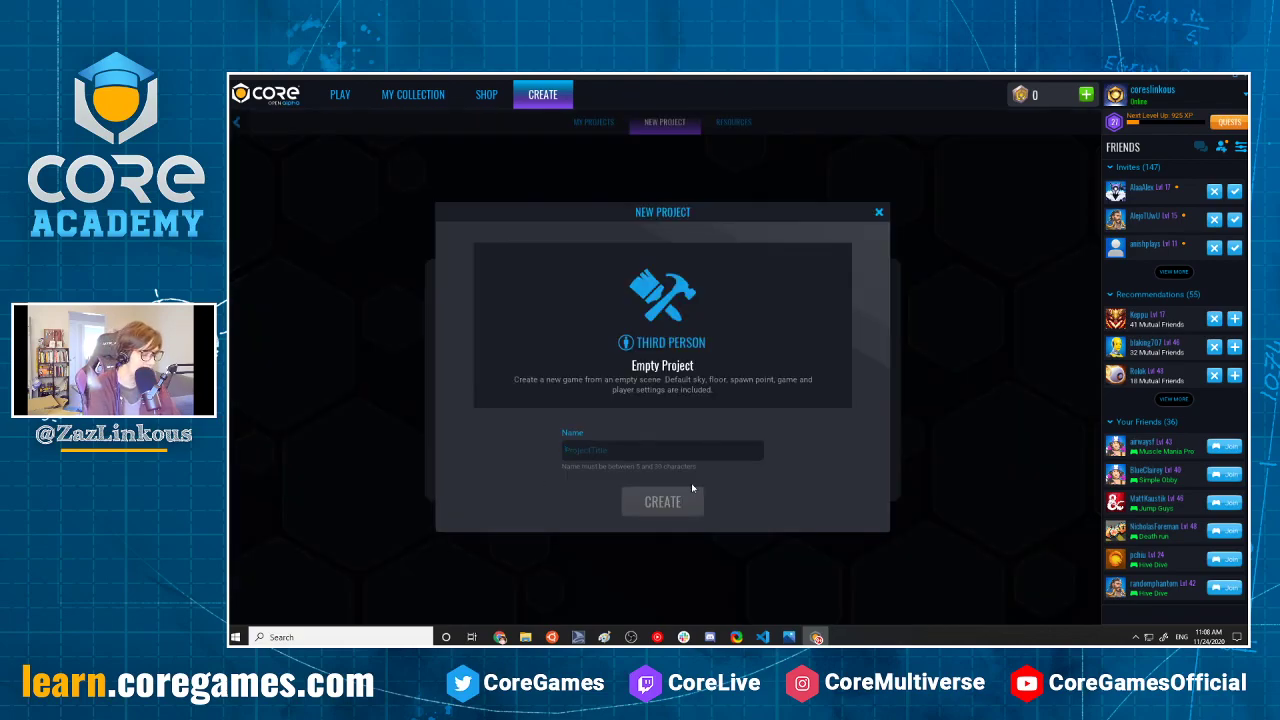
pyautogui.write('Gonan')
pyautogui.press('BackSpace')
pyautogui.press('BackSpace')
pyautogui.write('n')
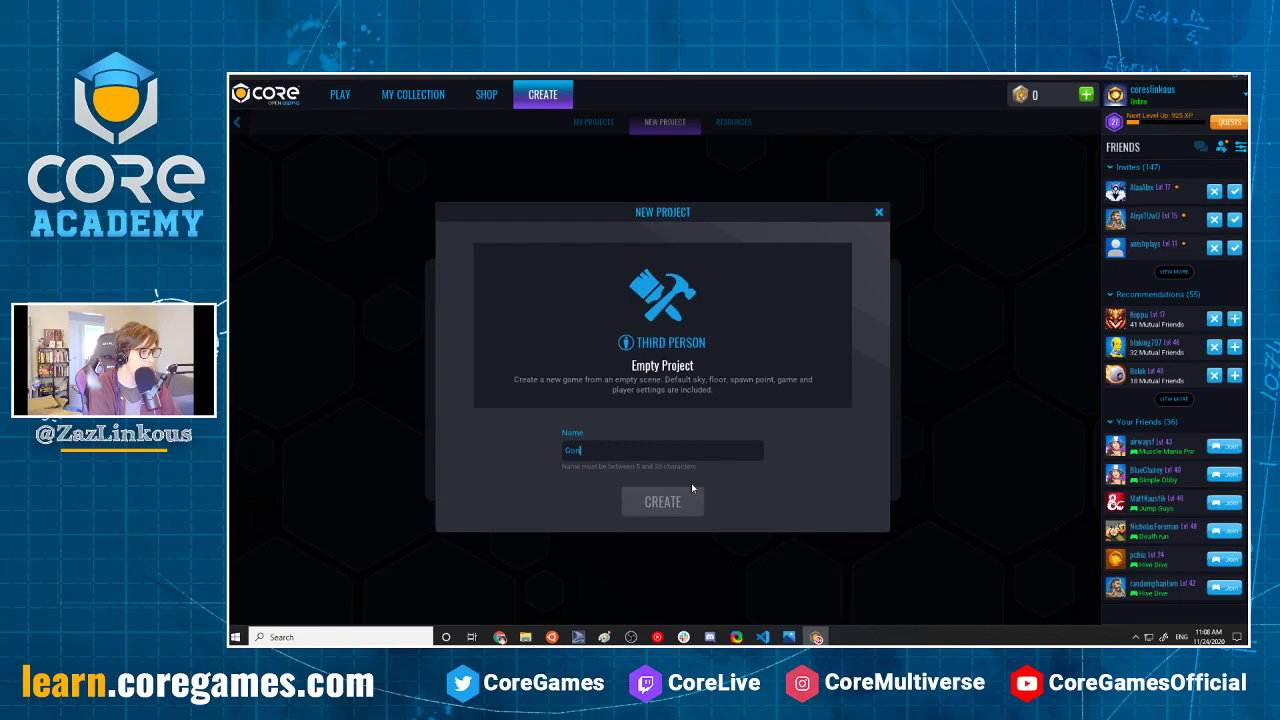
pyautogui.write('aDeleteThis')
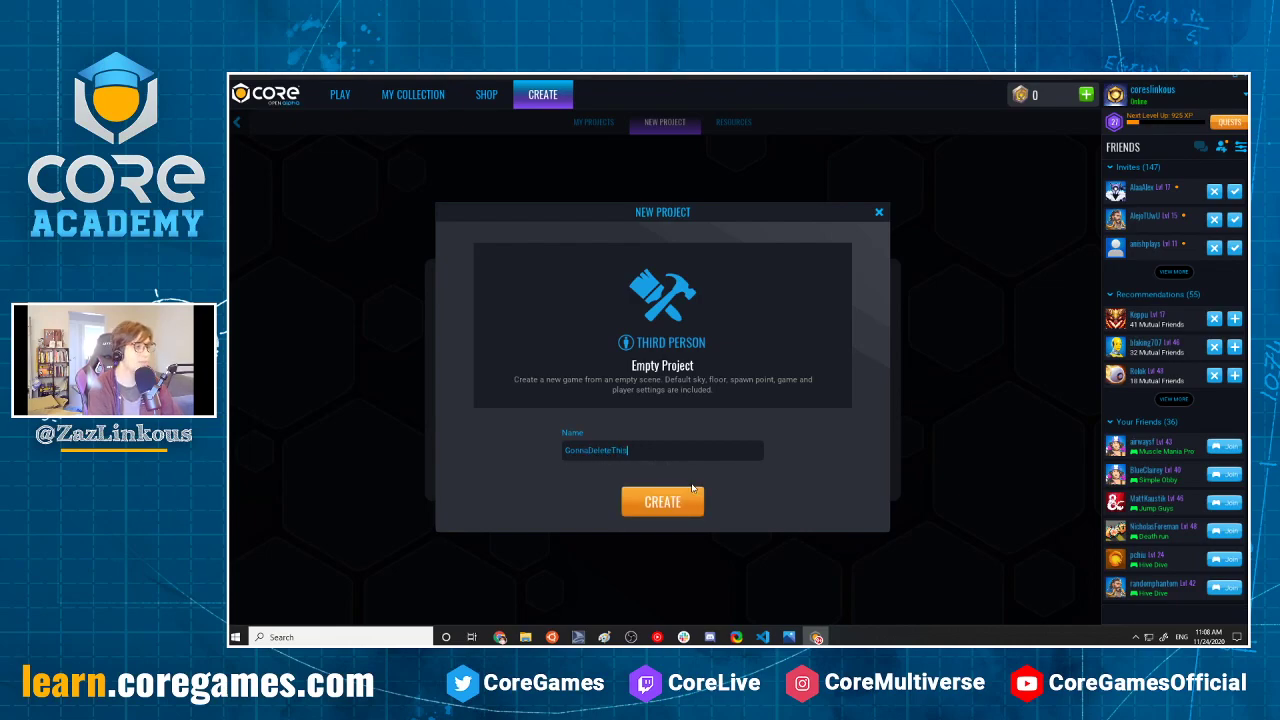
pyautogui.click(691, 490)
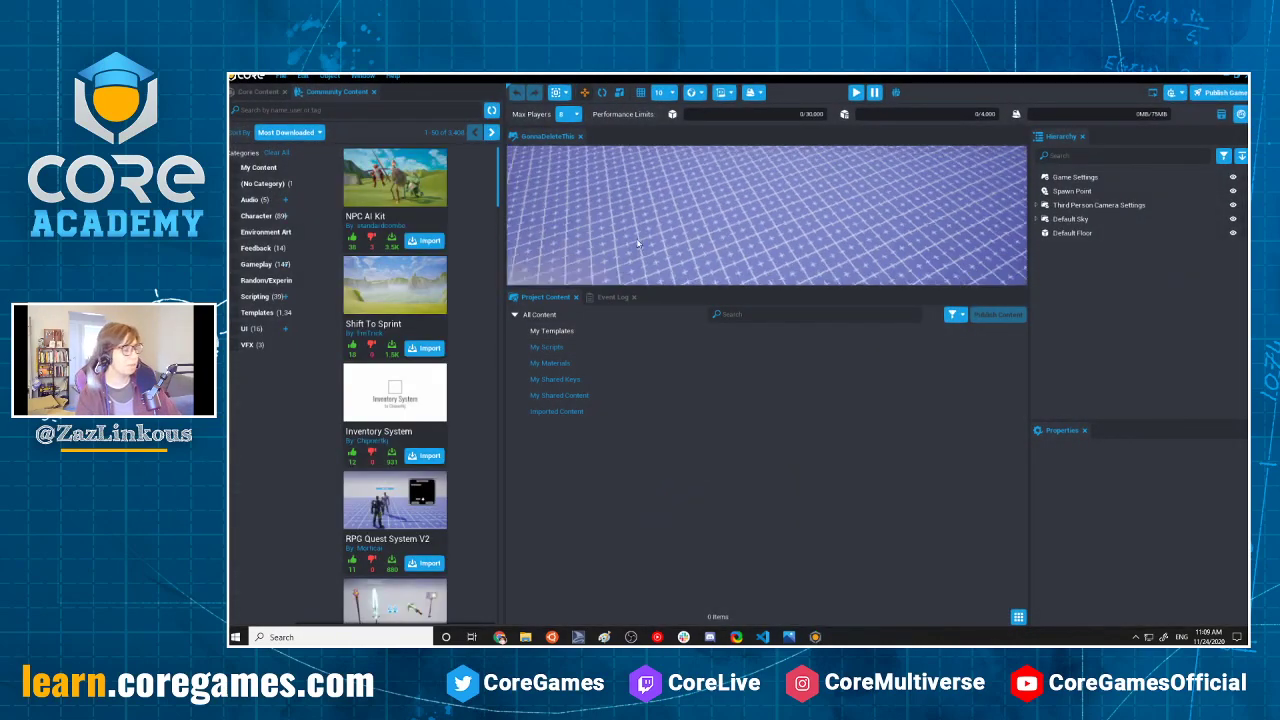
# Search Community Content for "marker" and import the Whiteboard Markers template into the project.
pyautogui.click(300, 110)
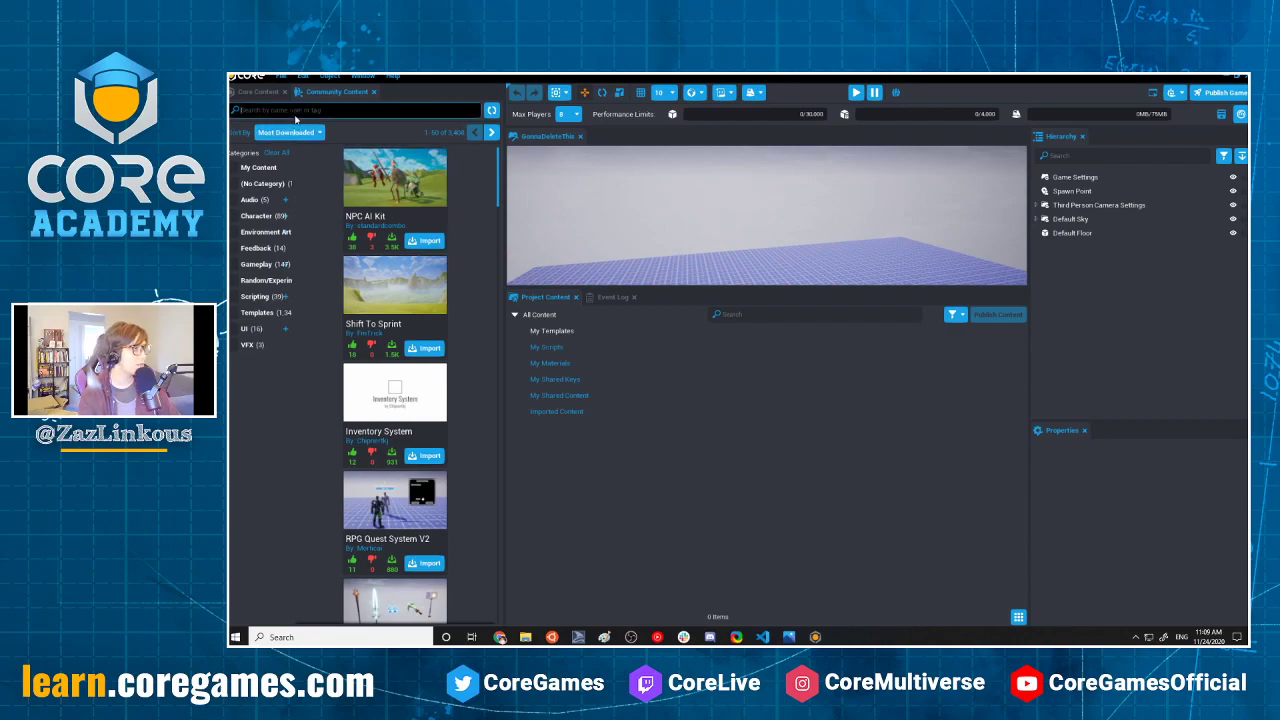
pyautogui.write('marker')
pyautogui.press('Return')
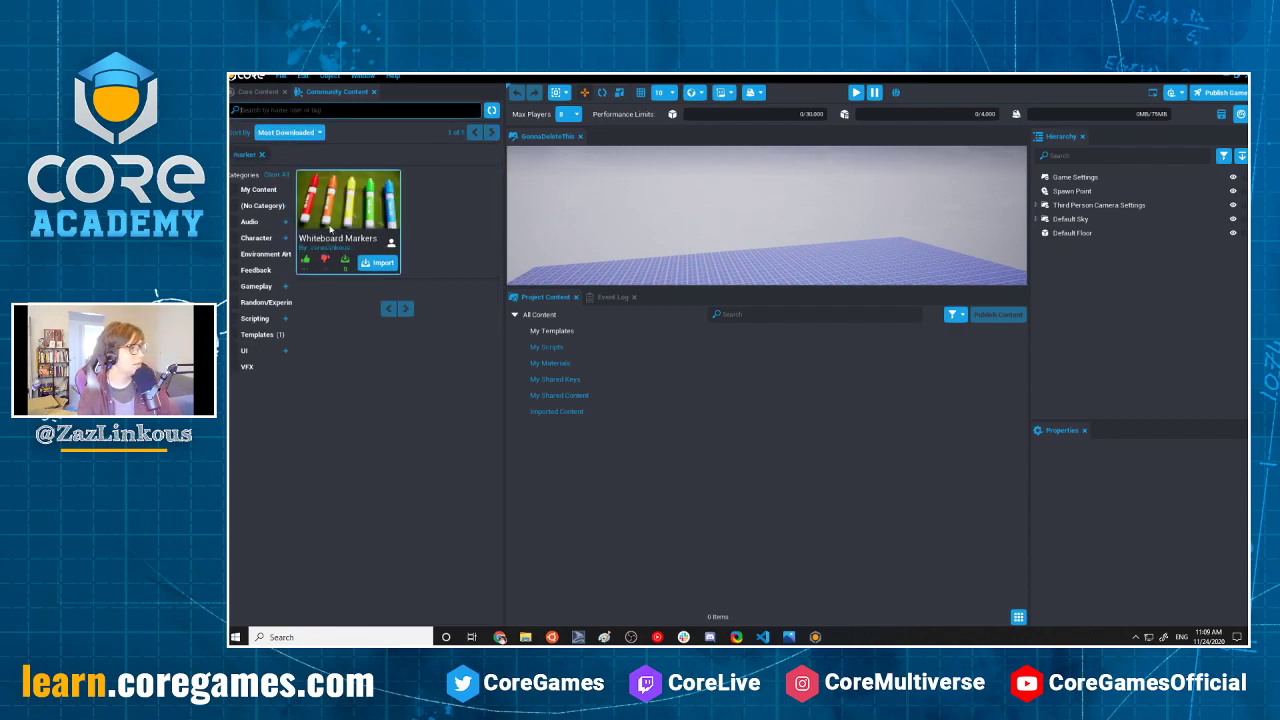
pyautogui.click(383, 263)
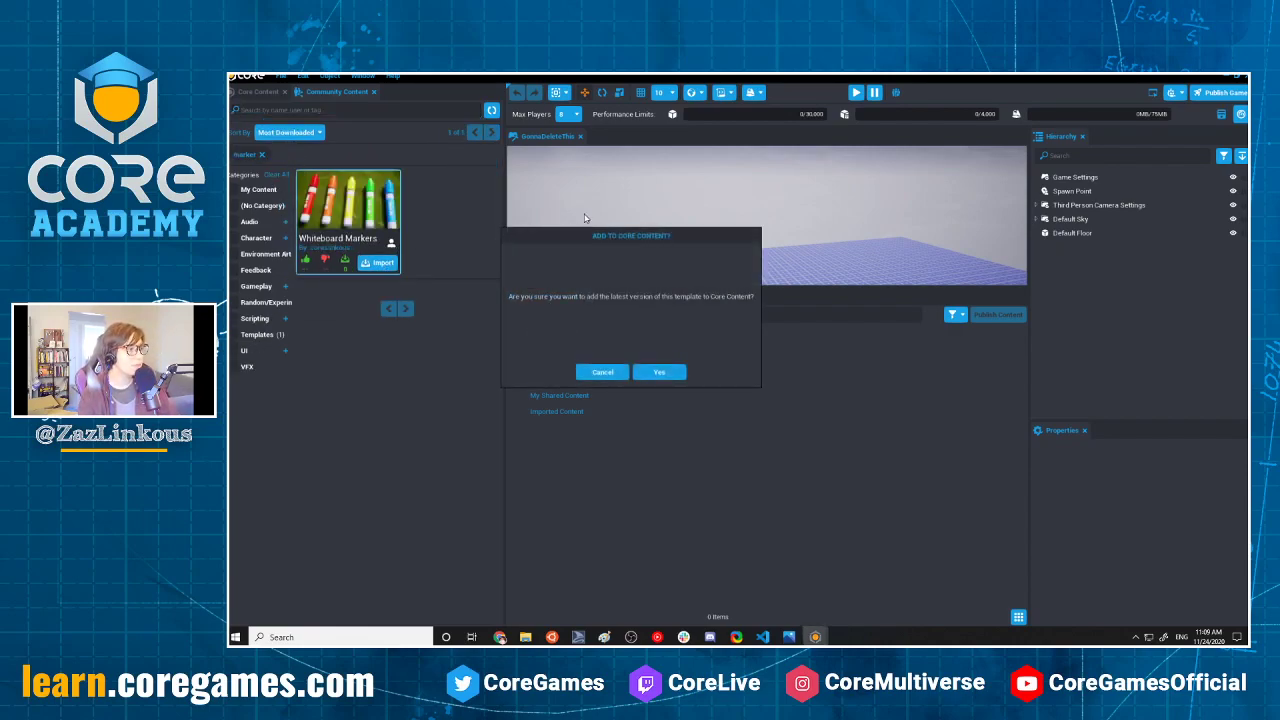
pyautogui.click(660, 372)
# Enlarge the viewport, open the imported Whiteboard Markers bundle, and place the Blue marker on the floor of the scene.
pyautogui.moveTo(795, 257); pyautogui.dragTo(816, 286, button='right')
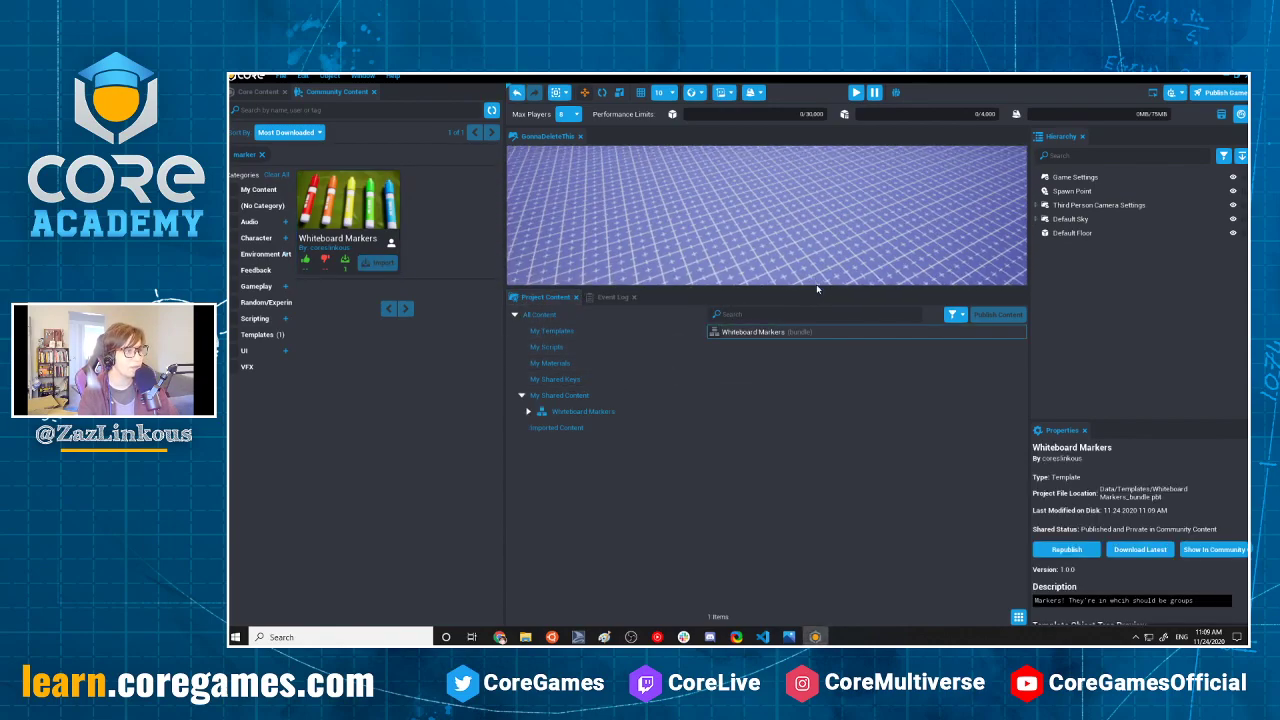
pyautogui.moveTo(817, 289); pyautogui.dragTo(822, 453)
pyautogui.doubleClick(735, 496)
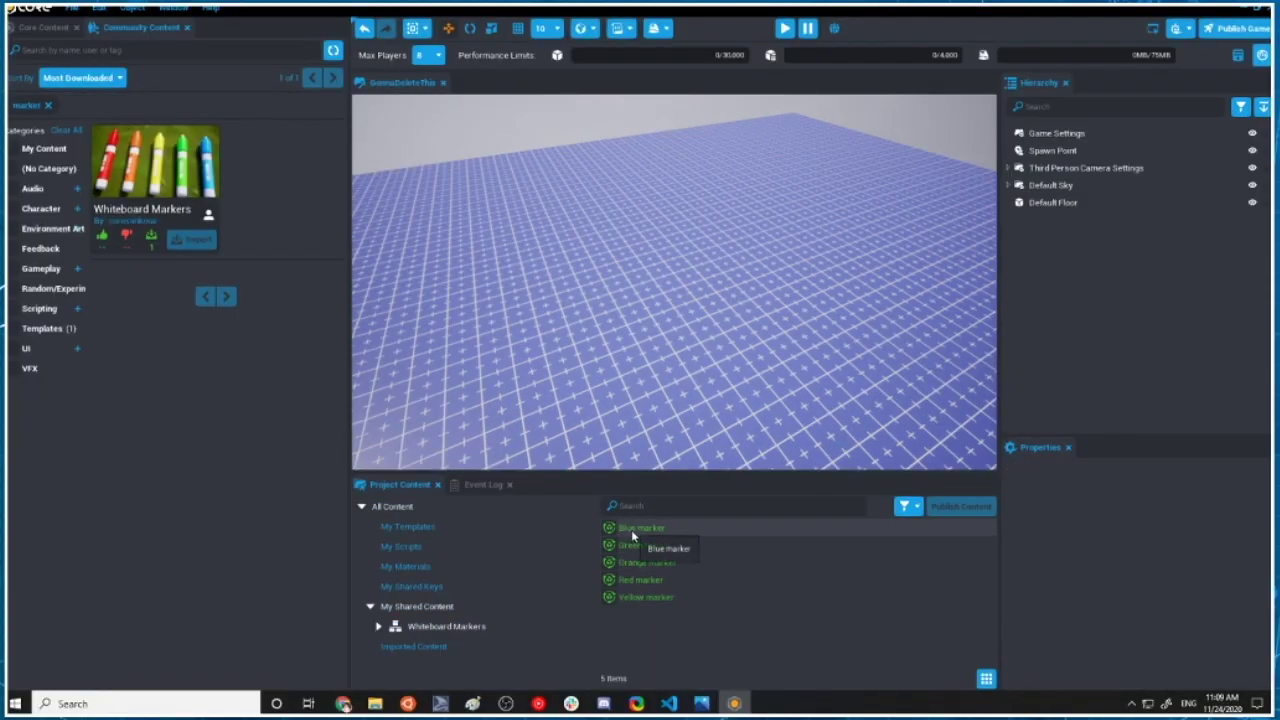
pyautogui.moveTo(632, 537); pyautogui.dragTo(657, 362)
pyautogui.press('f')
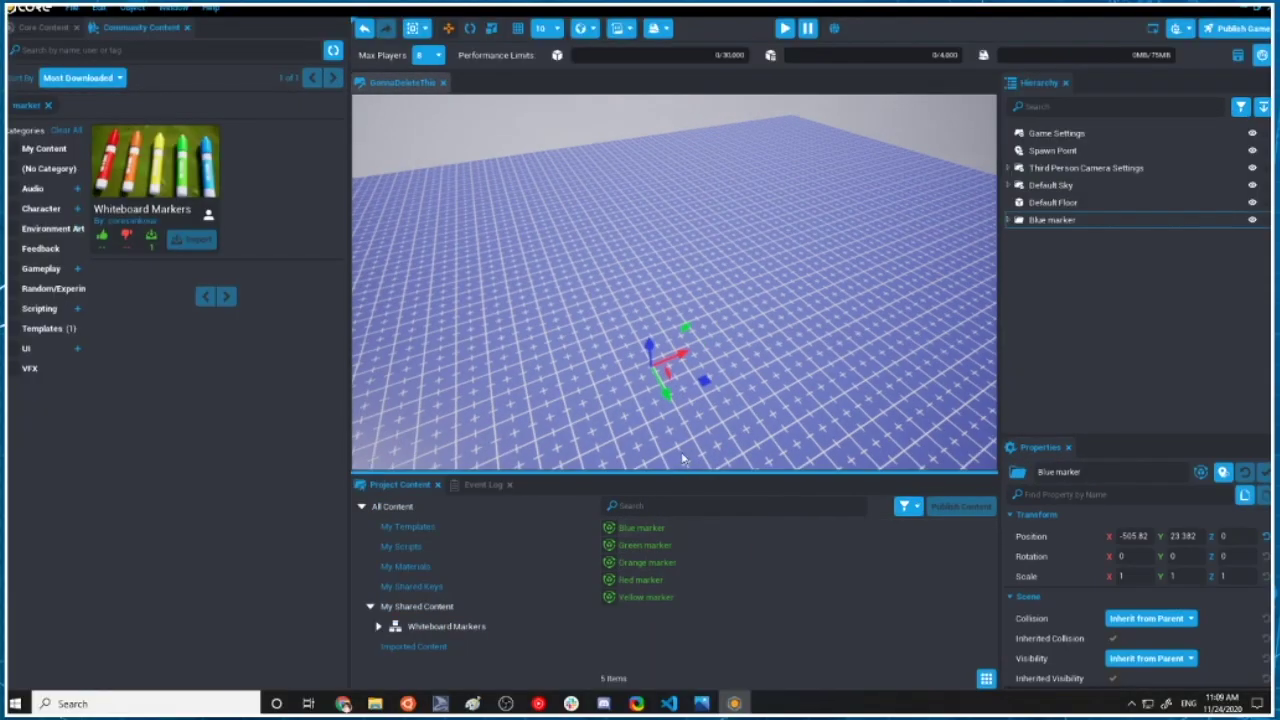
# Raise the Blue marker above the floor to a Z position of about 23.
pyautogui.scroll(3, 695, 343)
pyautogui.scroll(-3, 690, 332)
pyautogui.scroll(2, 676, 352)
pyautogui.moveTo(650, 305); pyautogui.dragTo(643, 272)
pyautogui.scroll(5, 677, 294)
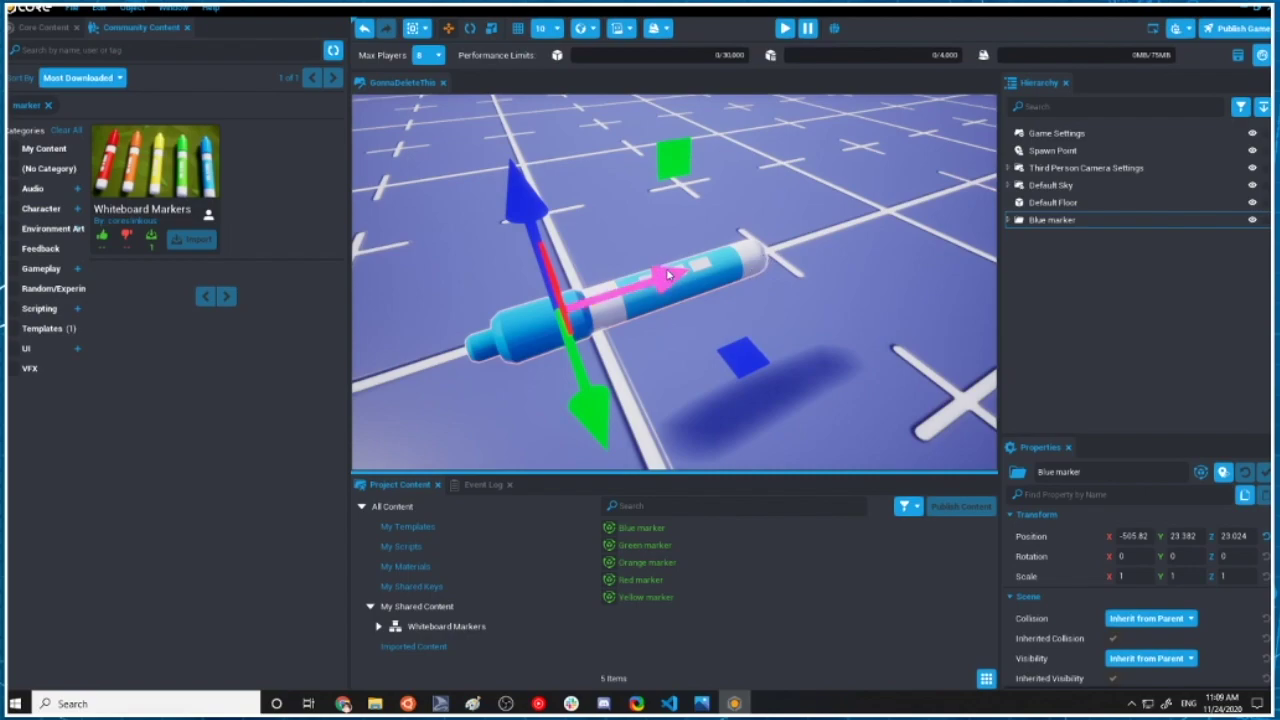
# Rotate the Blue marker upright to about -99.7° around Y and raise it to a Z position of about 67.7.
pyautogui.press('e')
pyautogui.moveTo(590, 224)
pyautogui.mouseDown()
pyautogui.moveTo(691, 220)
pyautogui.moveTo(654, 220)
pyautogui.moveTo(674, 237)
pyautogui.mouseUp()
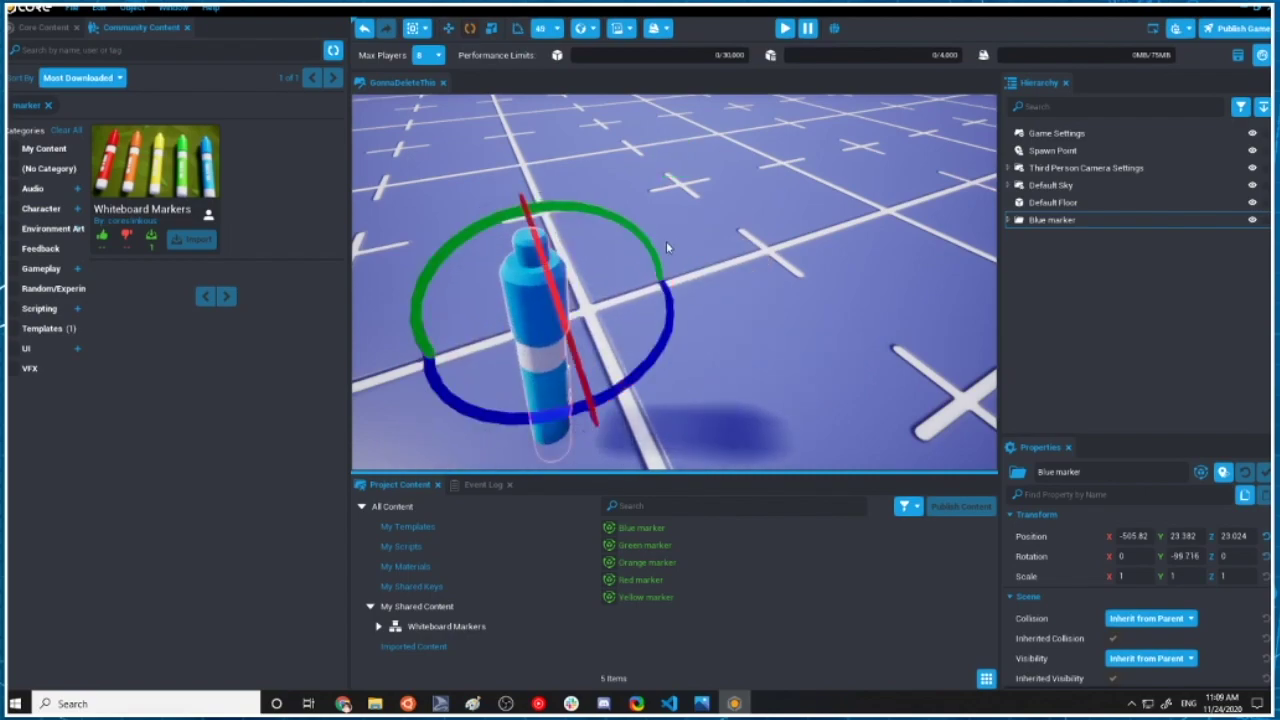
pyautogui.moveTo(674, 237); pyautogui.dragTo(657, 237, button='middle')
pyautogui.moveTo(758, 201); pyautogui.dragTo(781, 201, button='right')
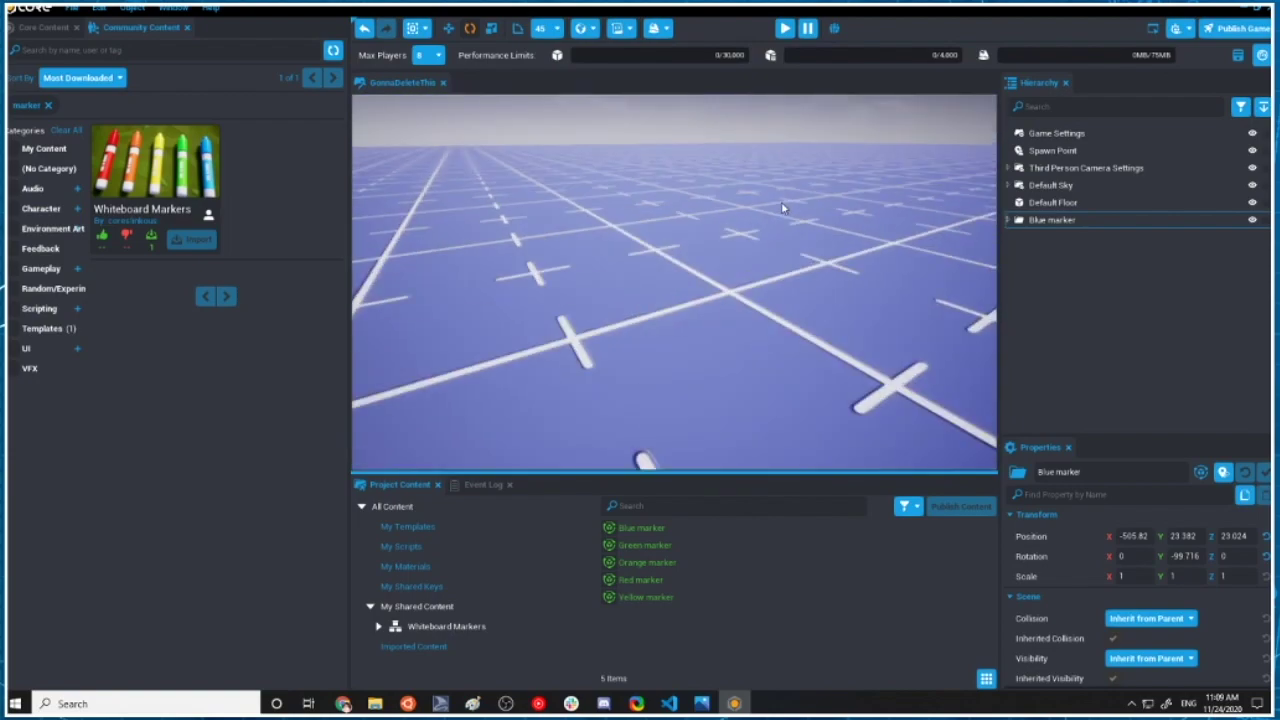
pyautogui.press('w')
pyautogui.press('f')
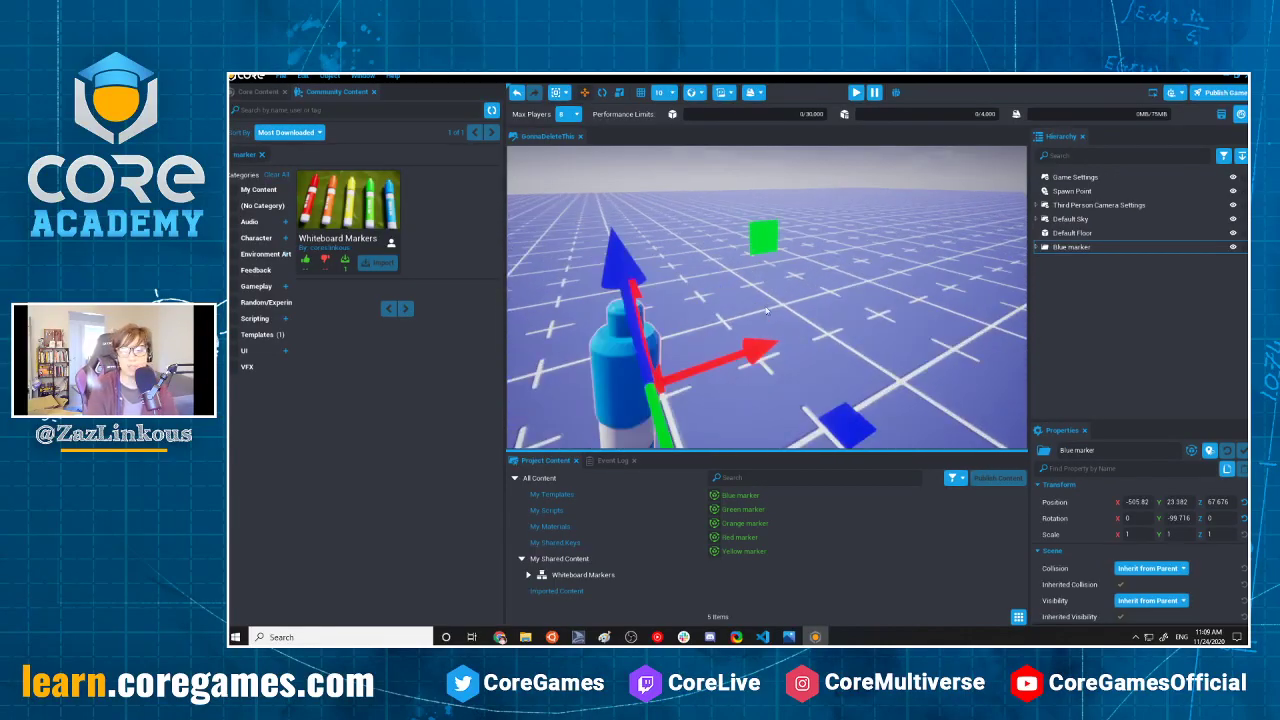